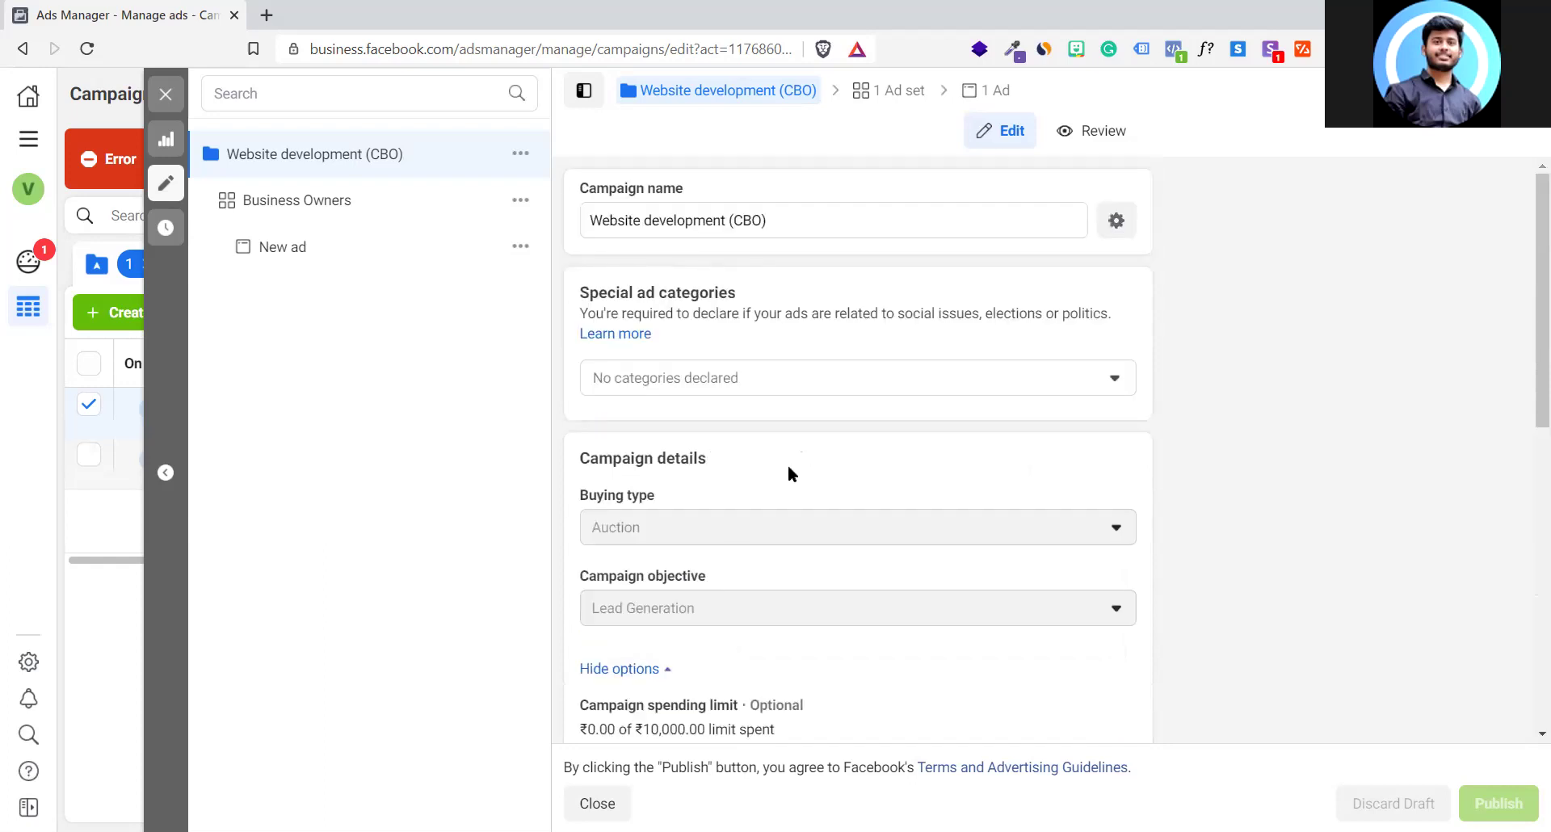
Scroll down to check the ₹500.00 daily campaign budget, then switch to the Business Owners ad set
click(606, 606)
scroll(757, 618, down, 3)
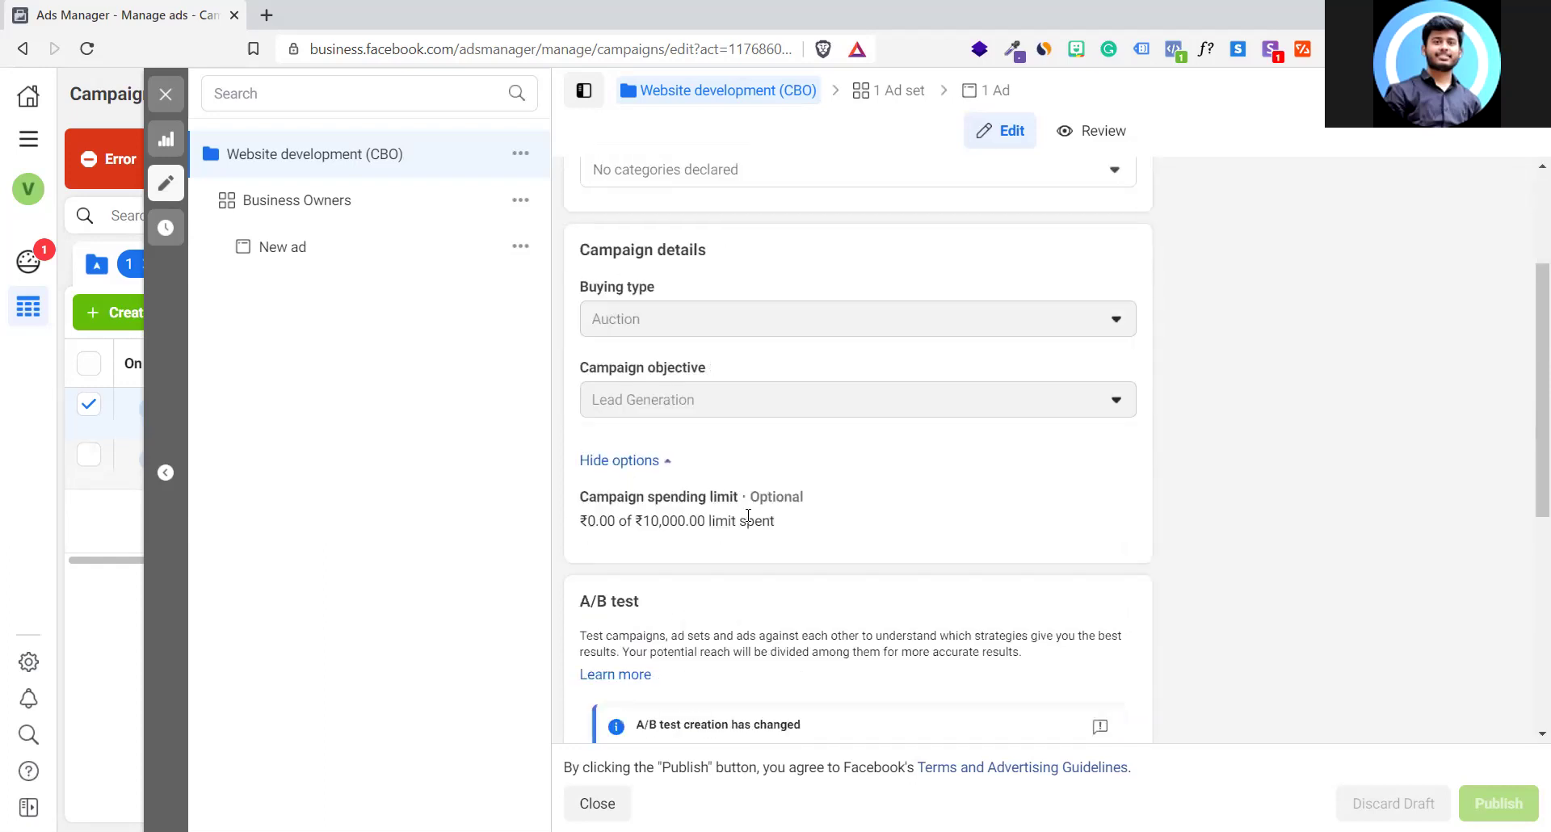
scroll(672, 526, down, 6)
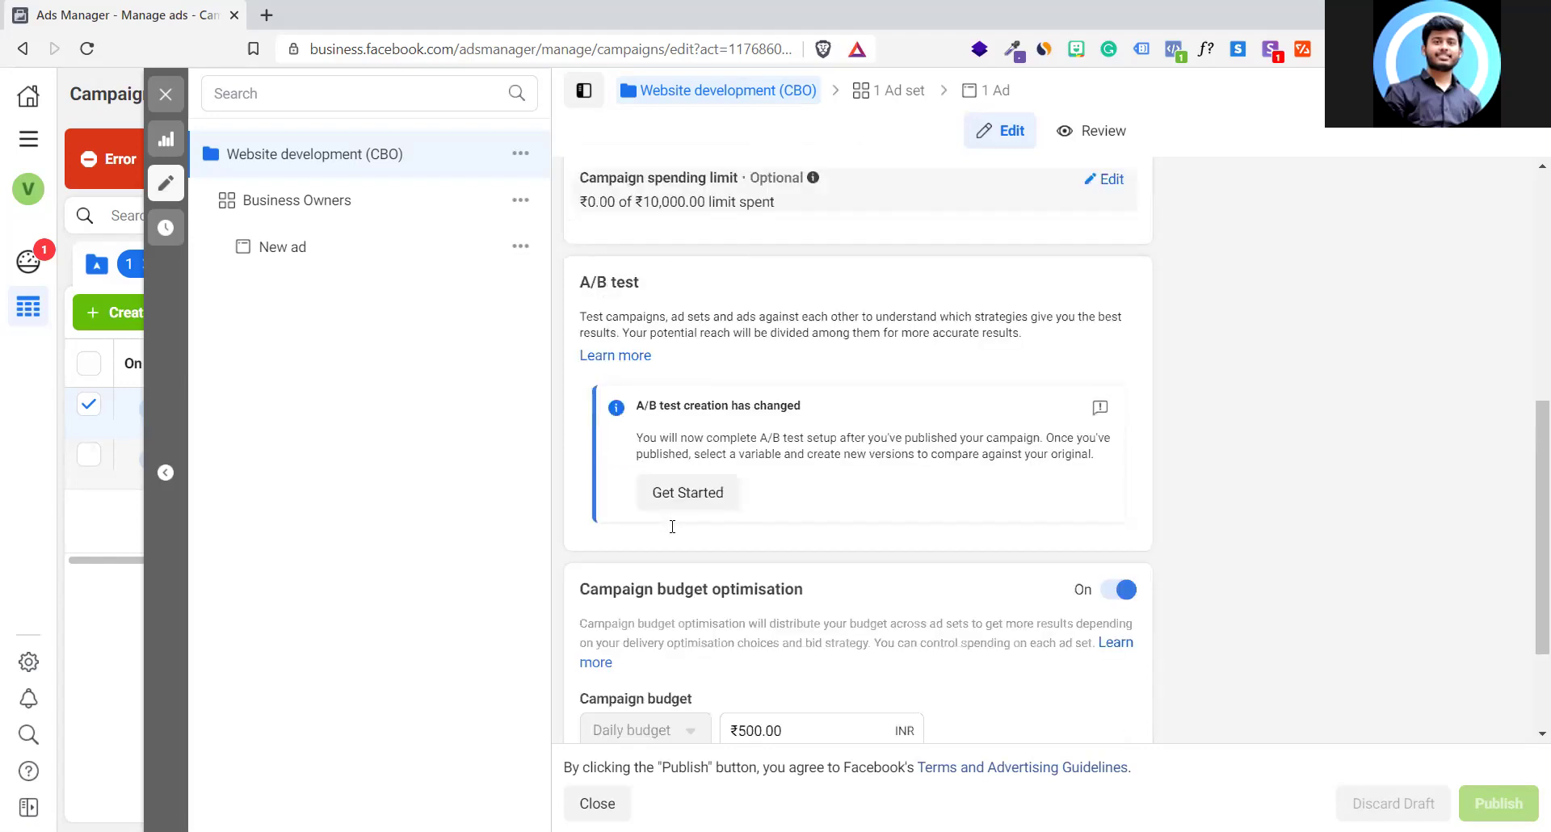
drag(818, 571, 707, 570)
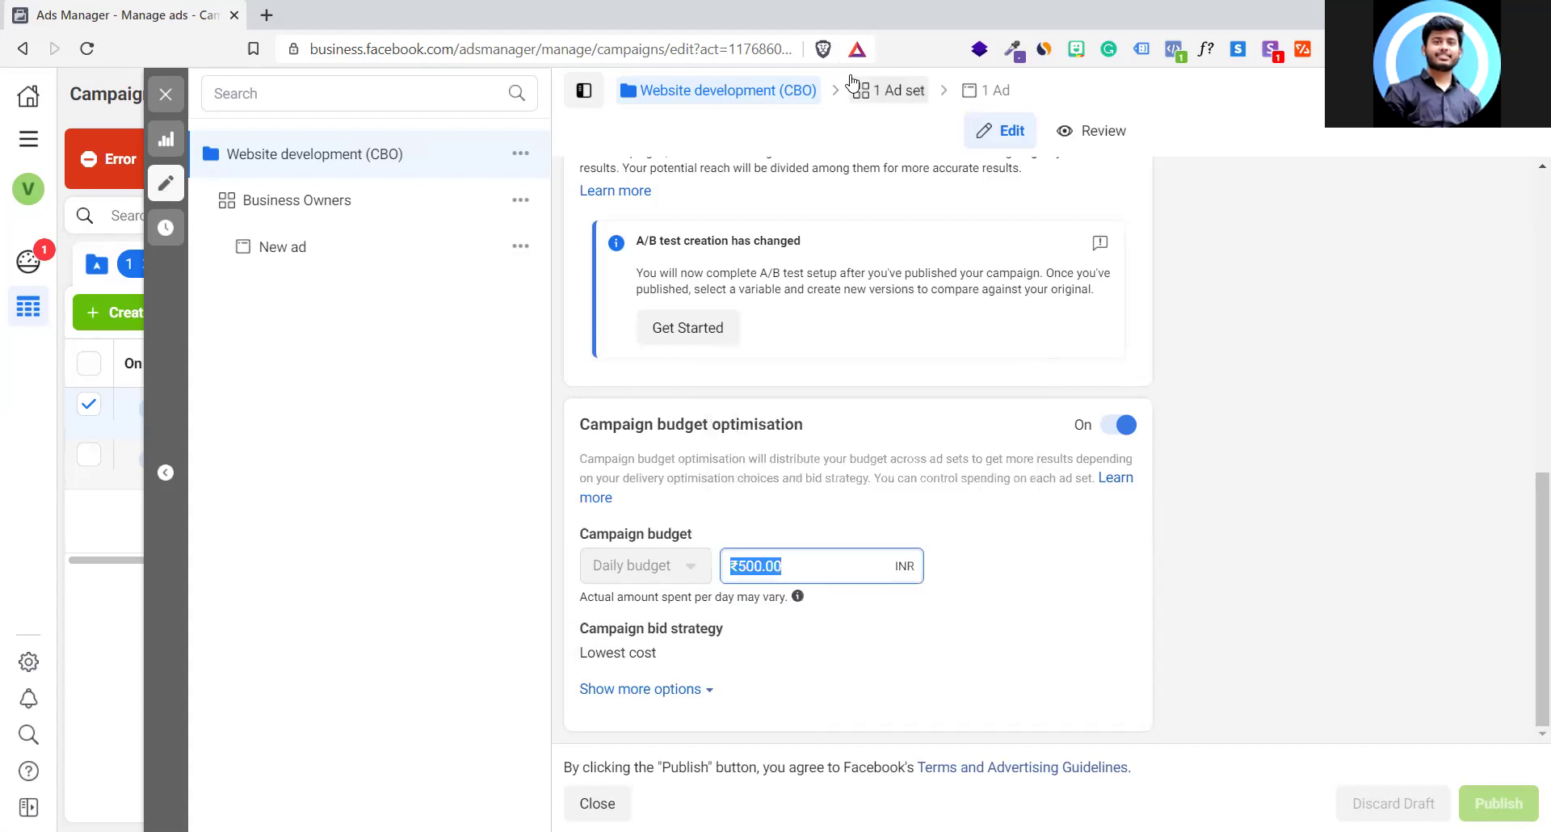
click(341, 216)
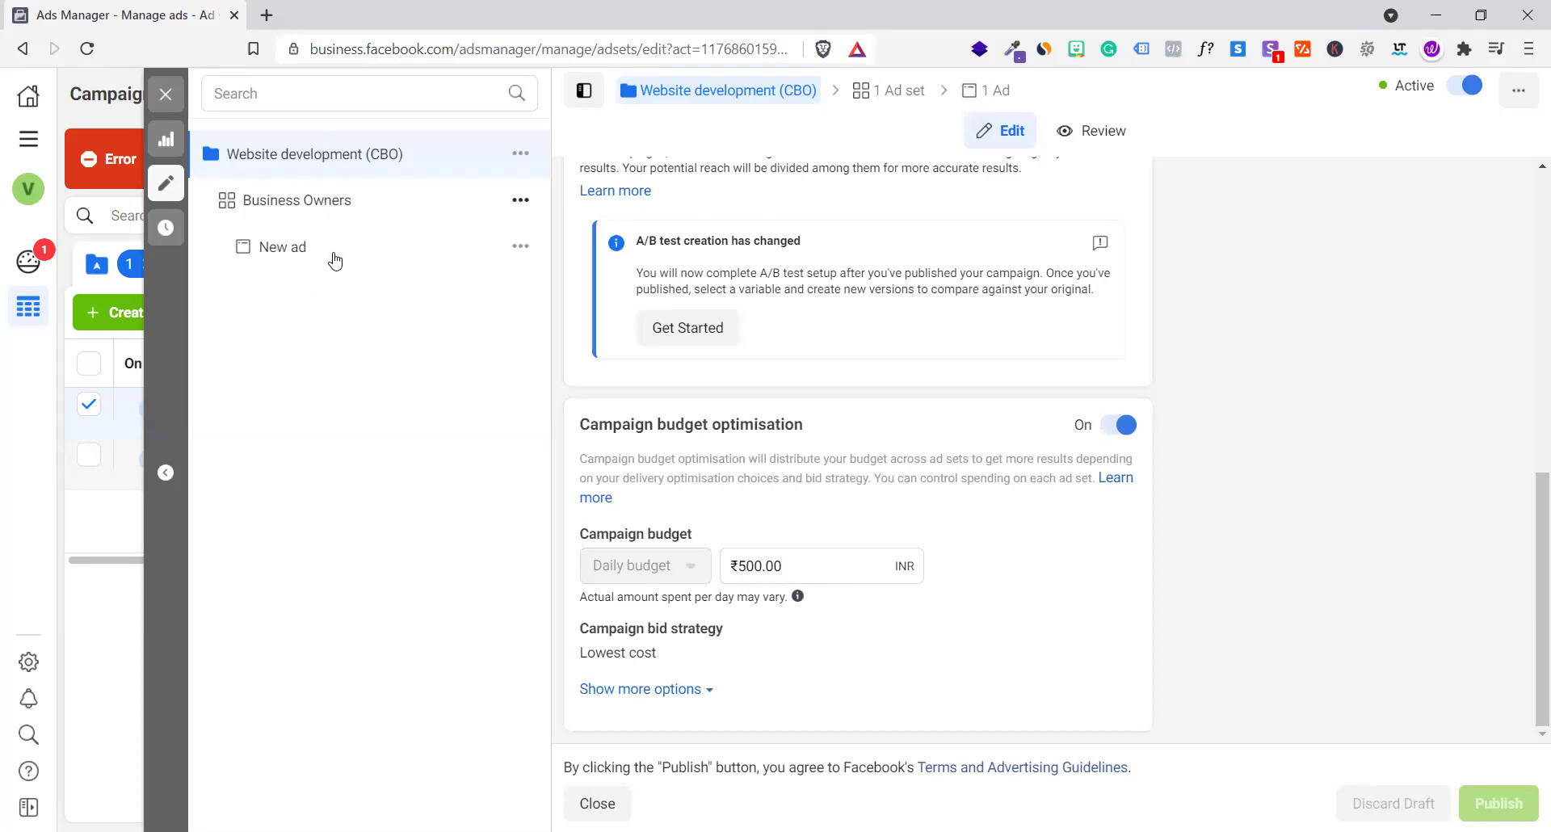
Move between the campaign, the Business Owners ad set and the New ad, ending on Business Owners
click(296, 152)
click(309, 204)
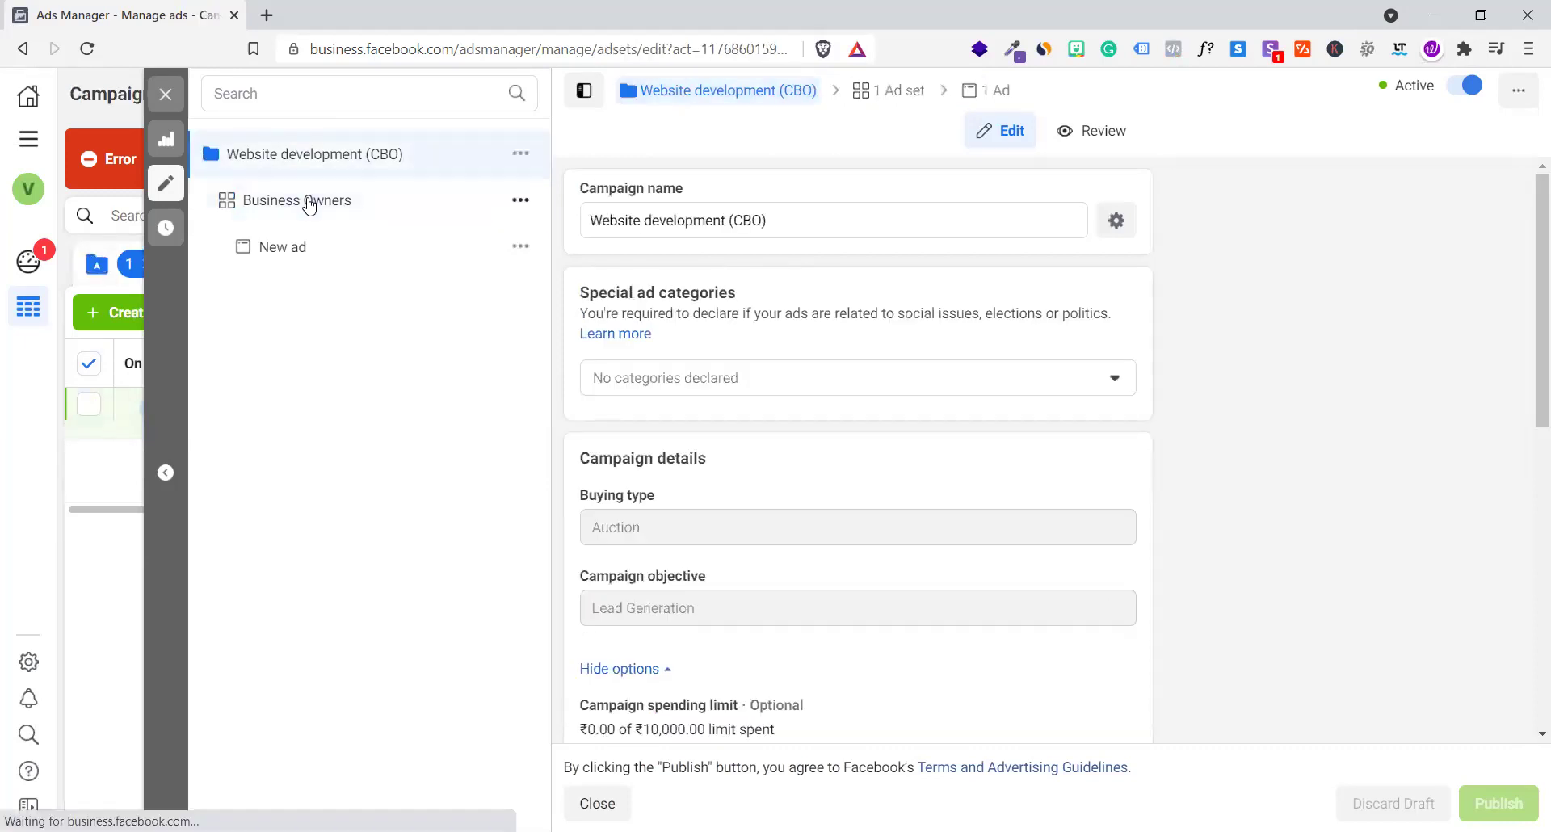
click(322, 257)
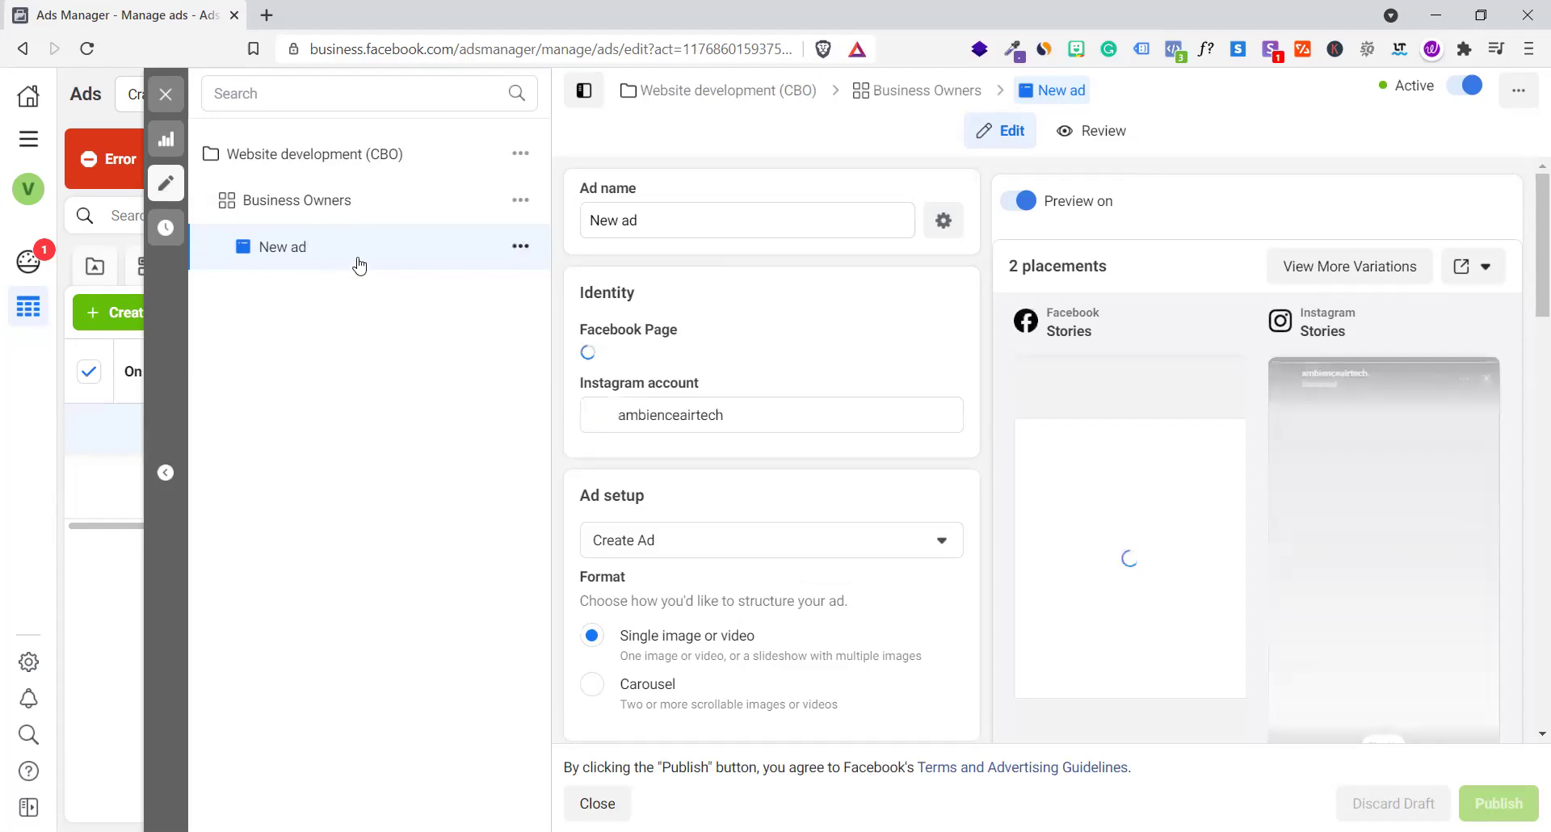
click(328, 212)
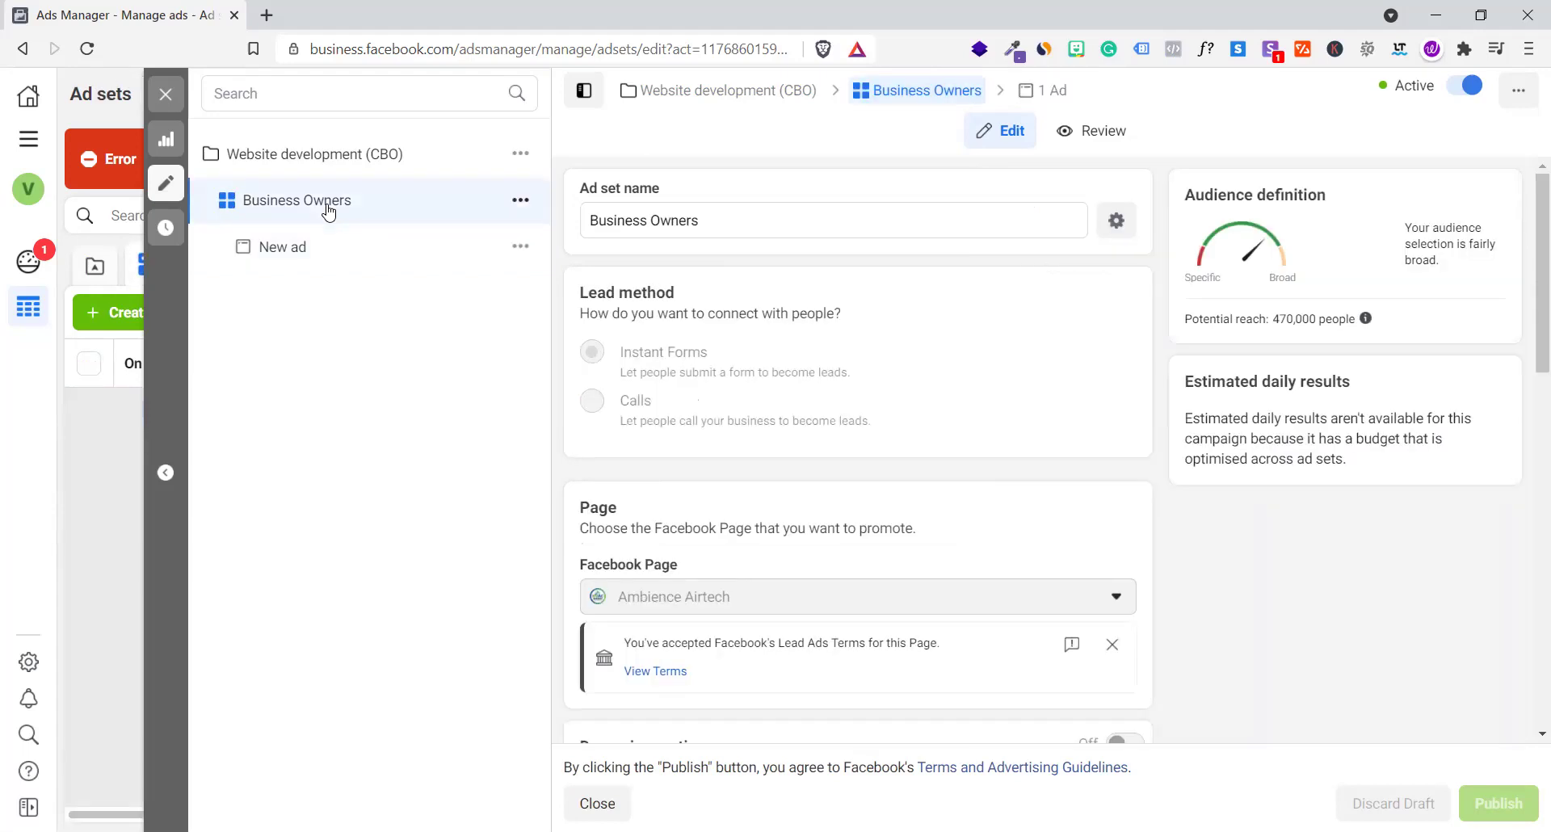
click(378, 148)
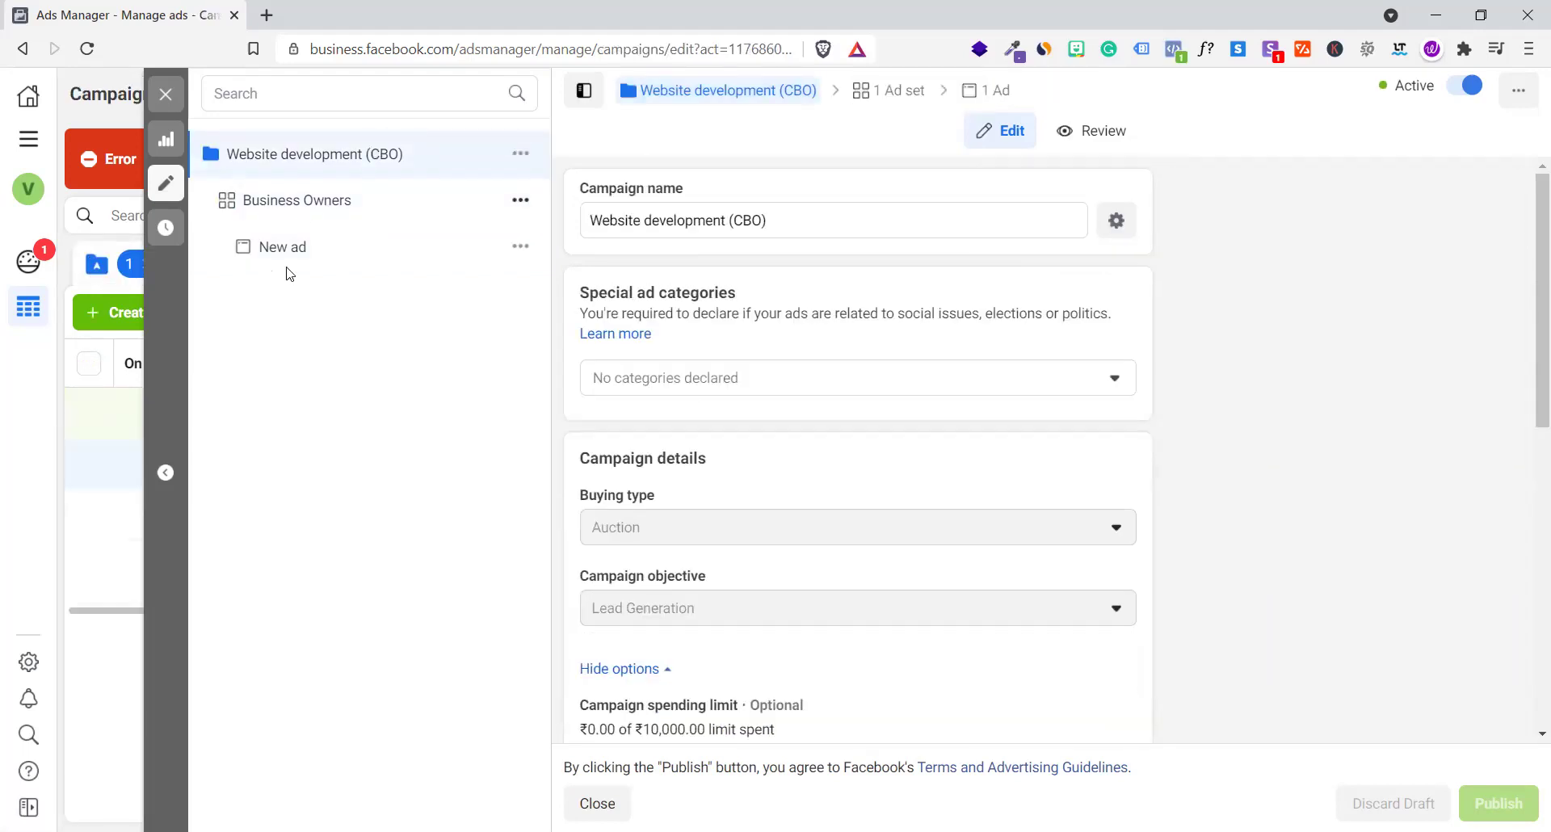
click(305, 209)
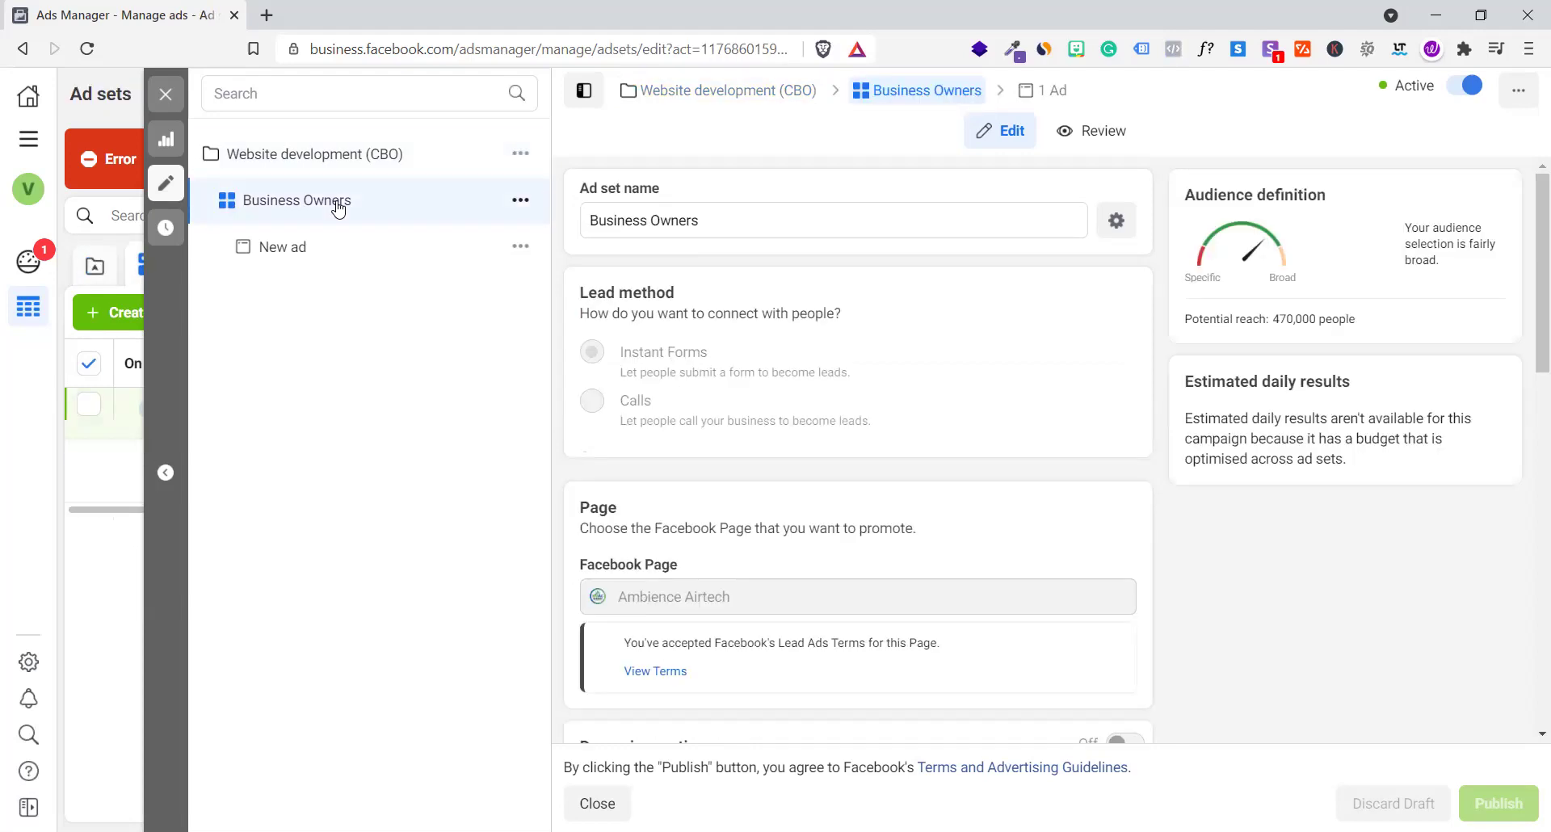
click(304, 247)
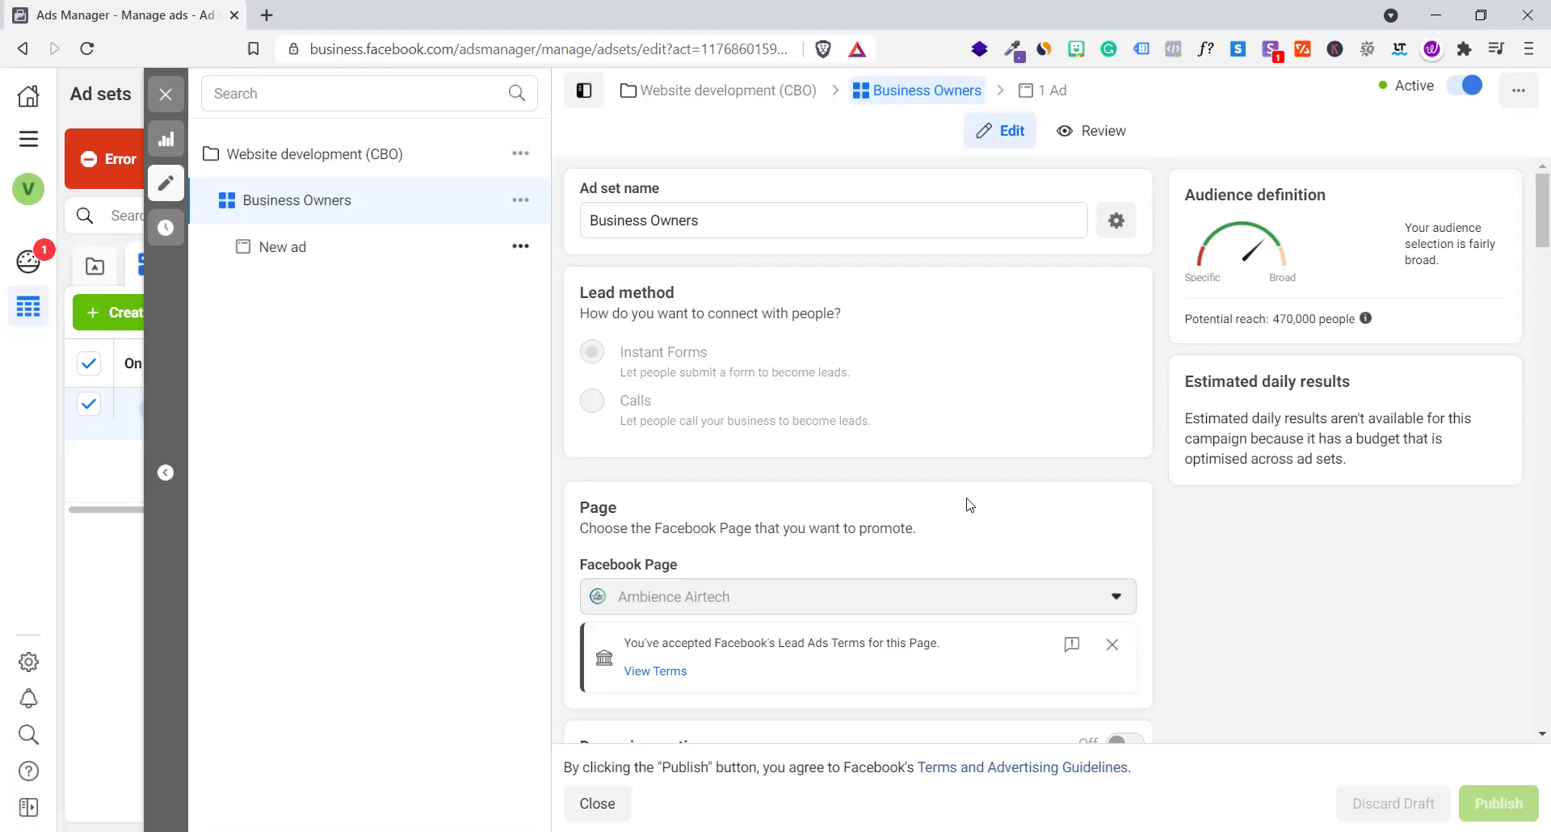
scroll(961, 531, down, 1)
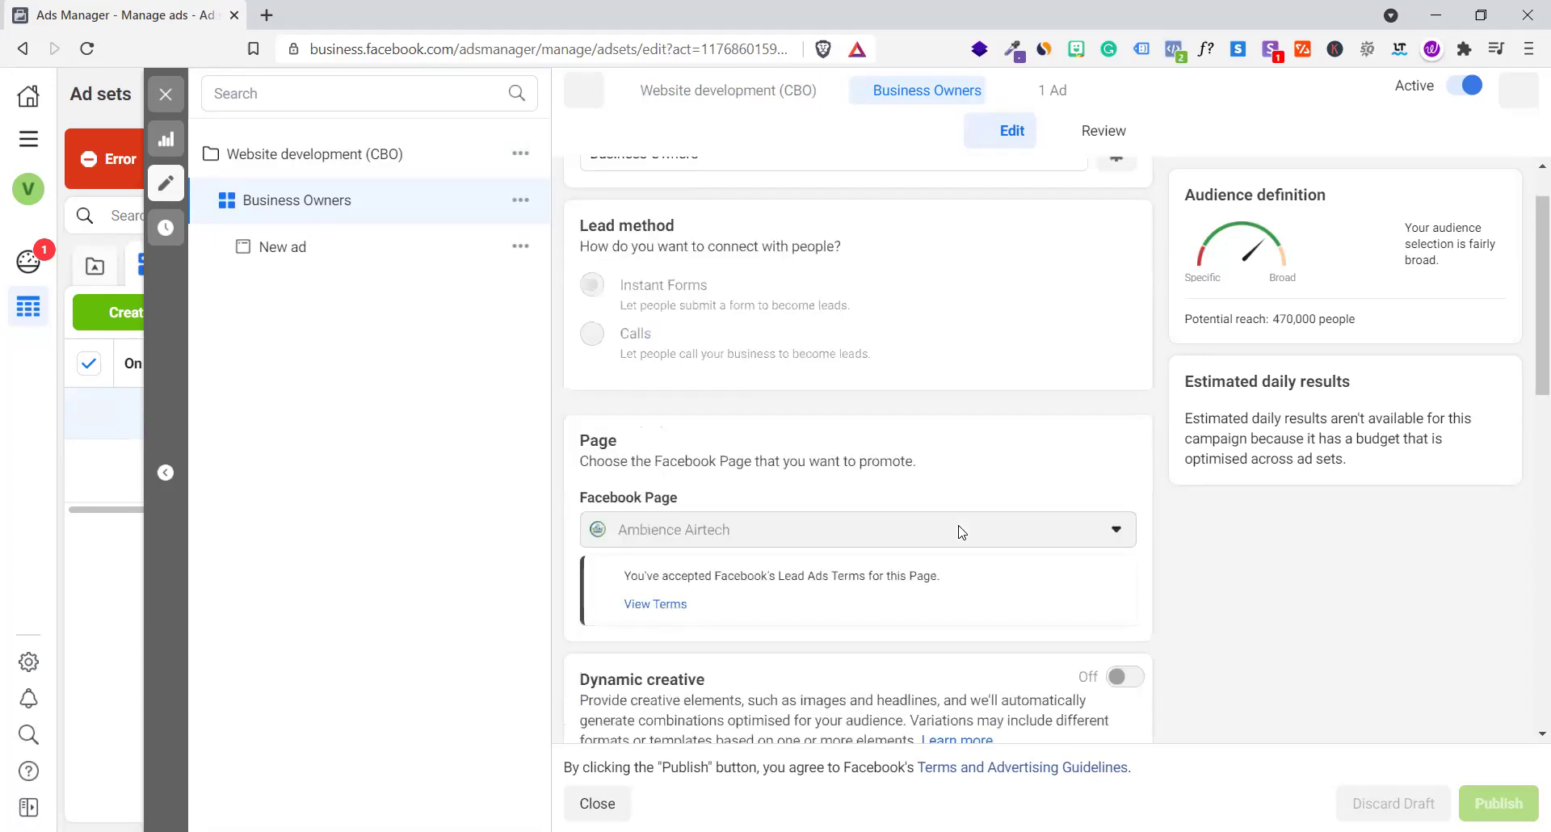
scroll(961, 531, down, 5)
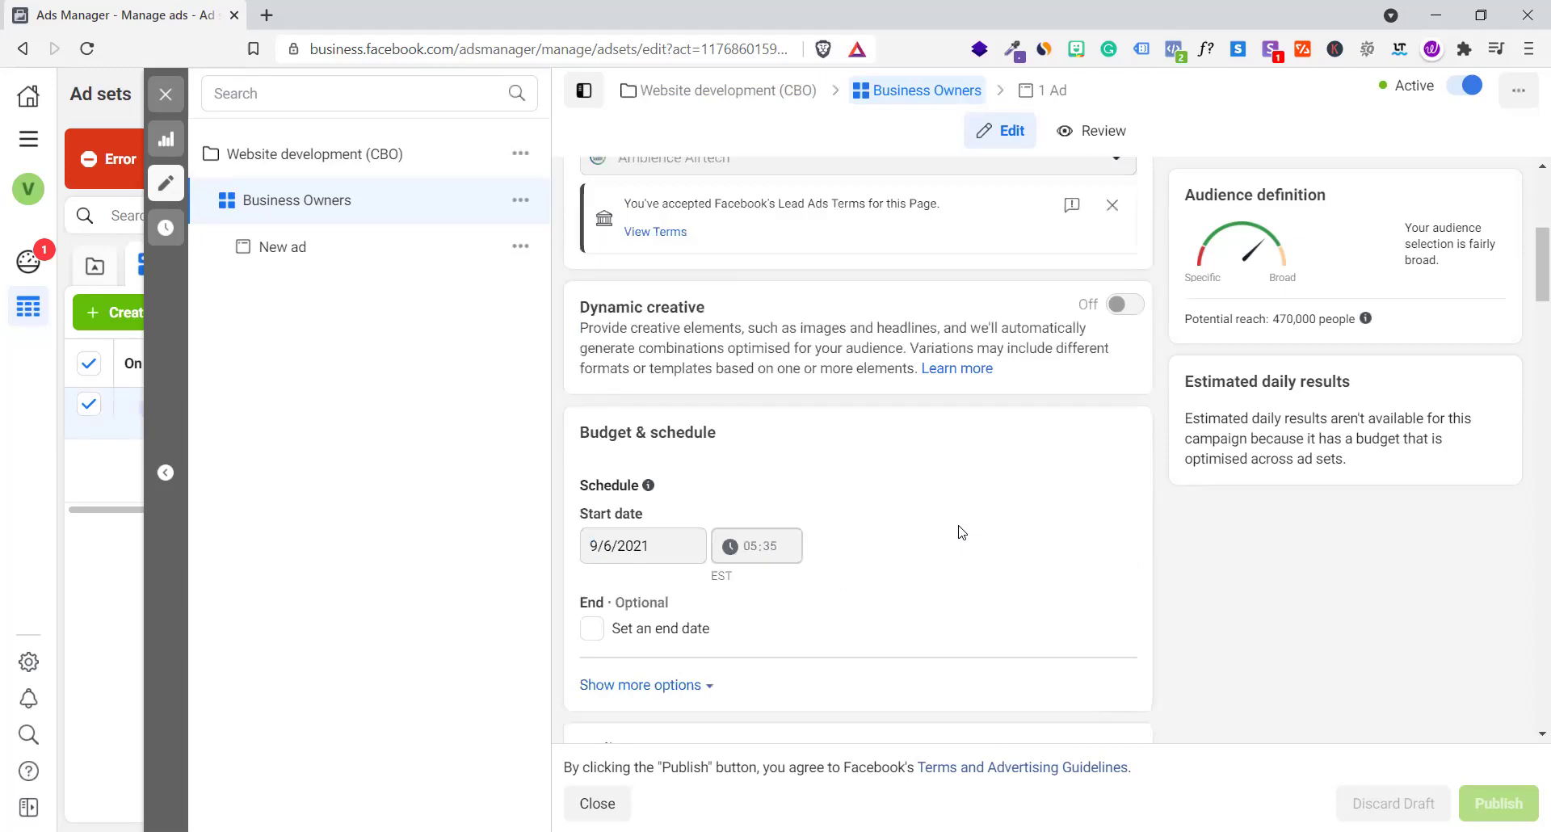
scroll(719, 466, down, 9)
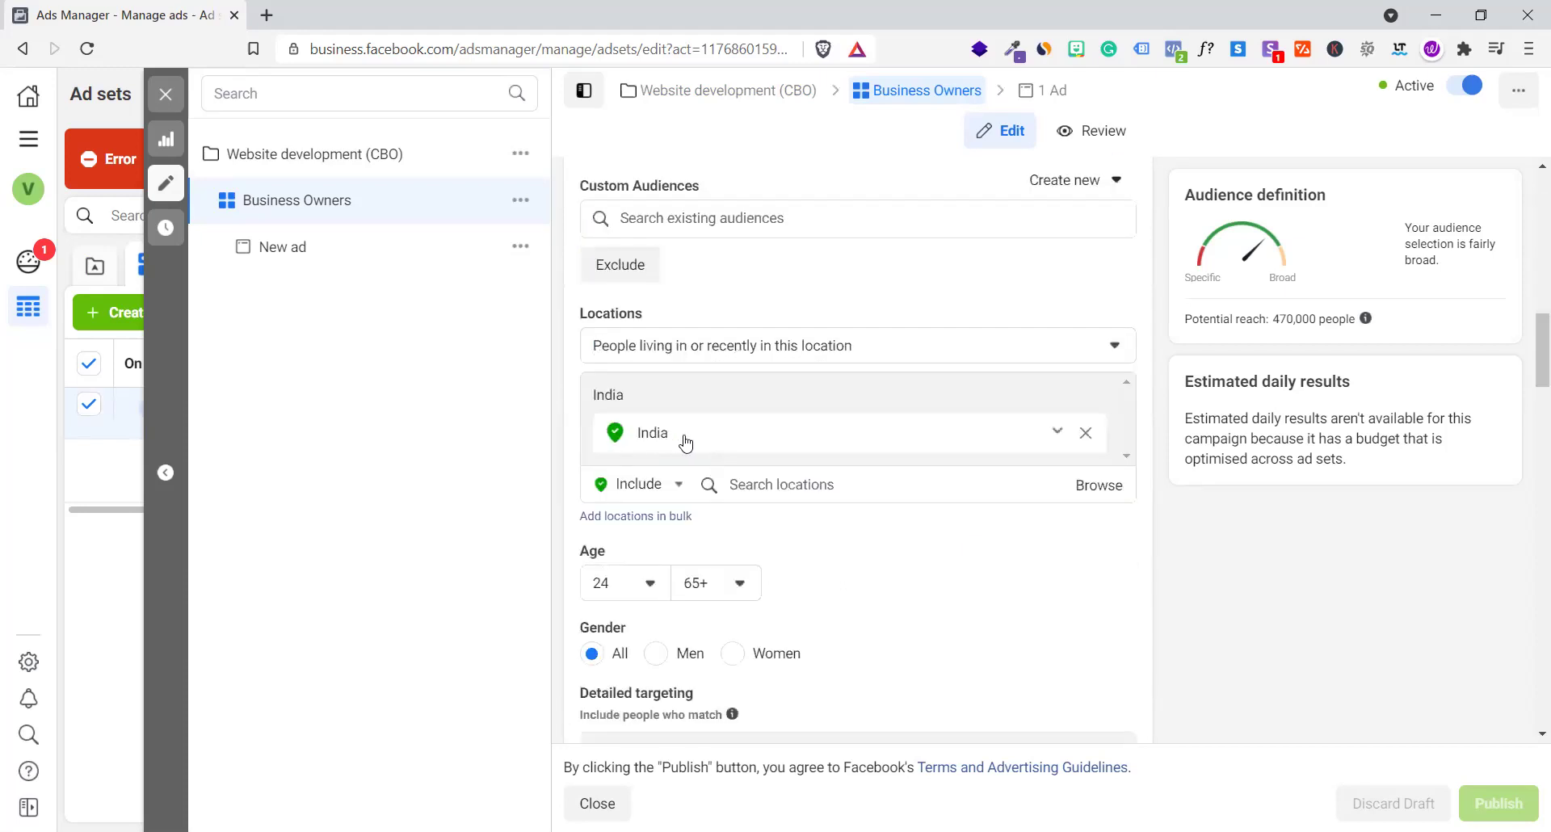
scroll(685, 443, down, 3)
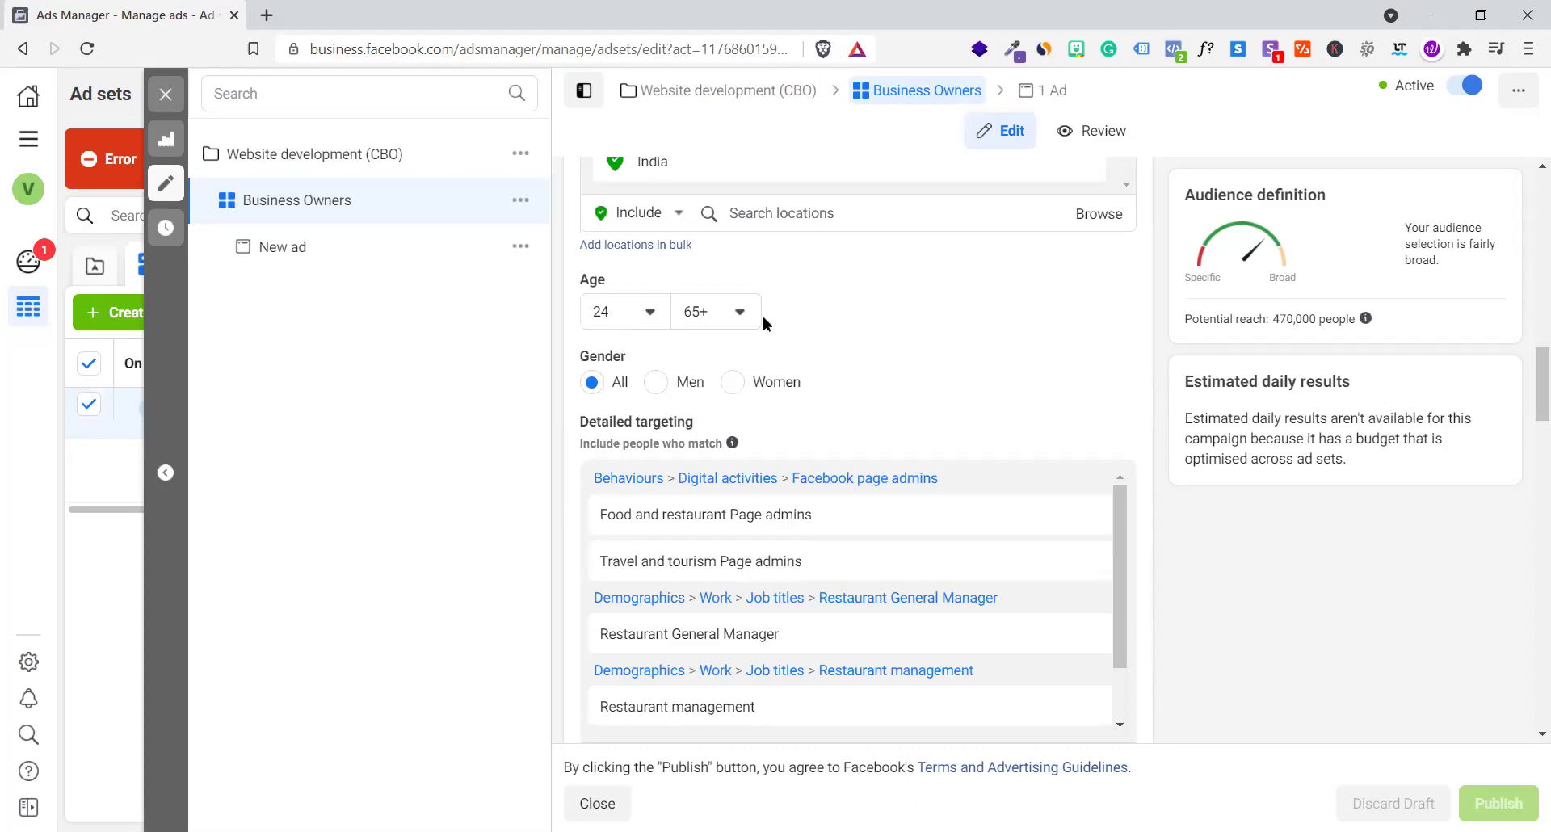
scroll(770, 323, down, 2)
scroll(656, 305, down, 1)
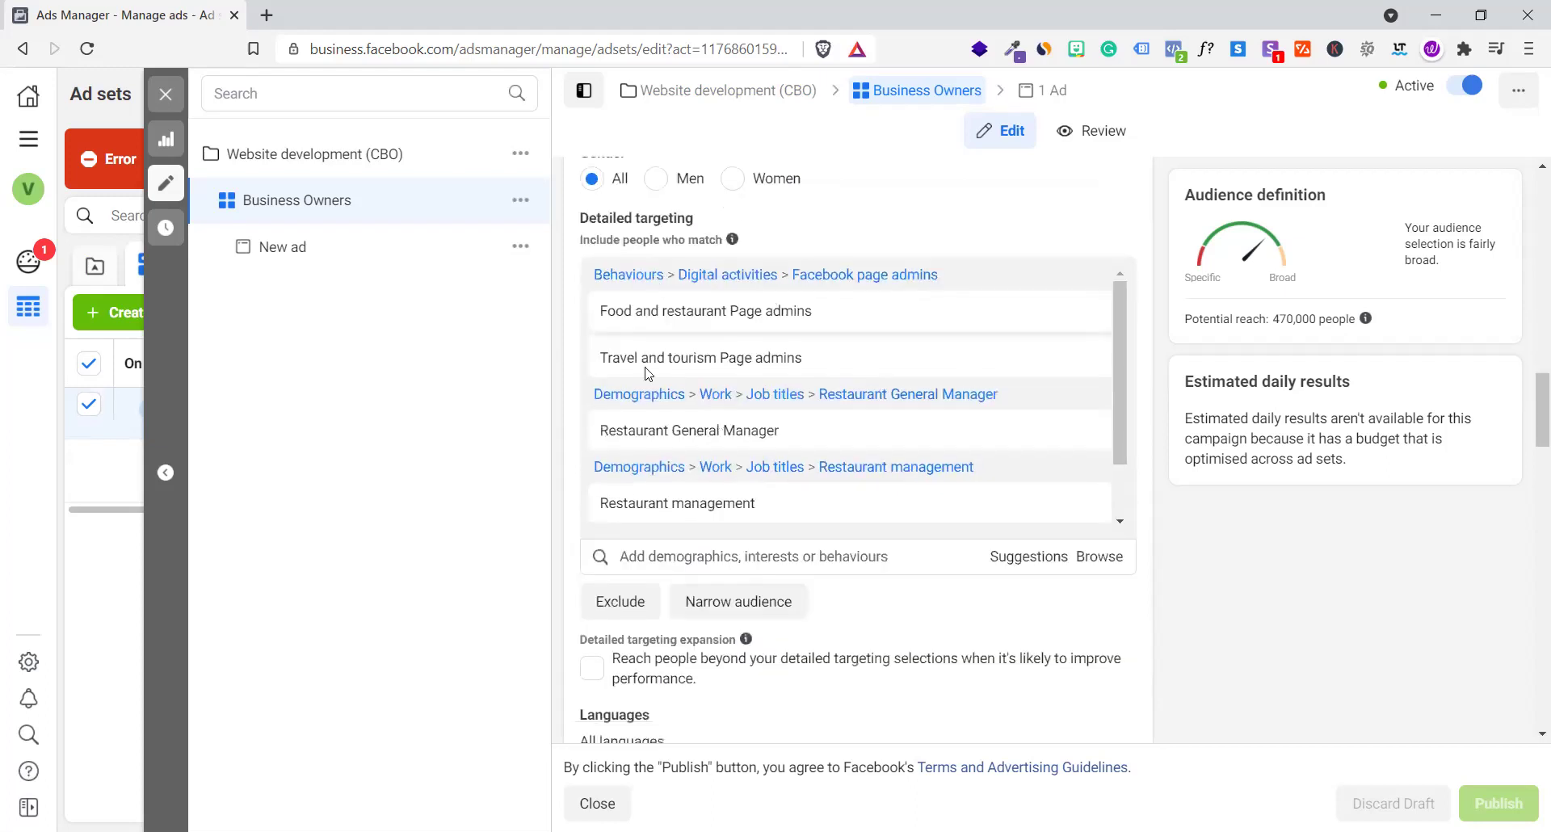
mouse_move(622, 319)
scroll(795, 610, down, 1)
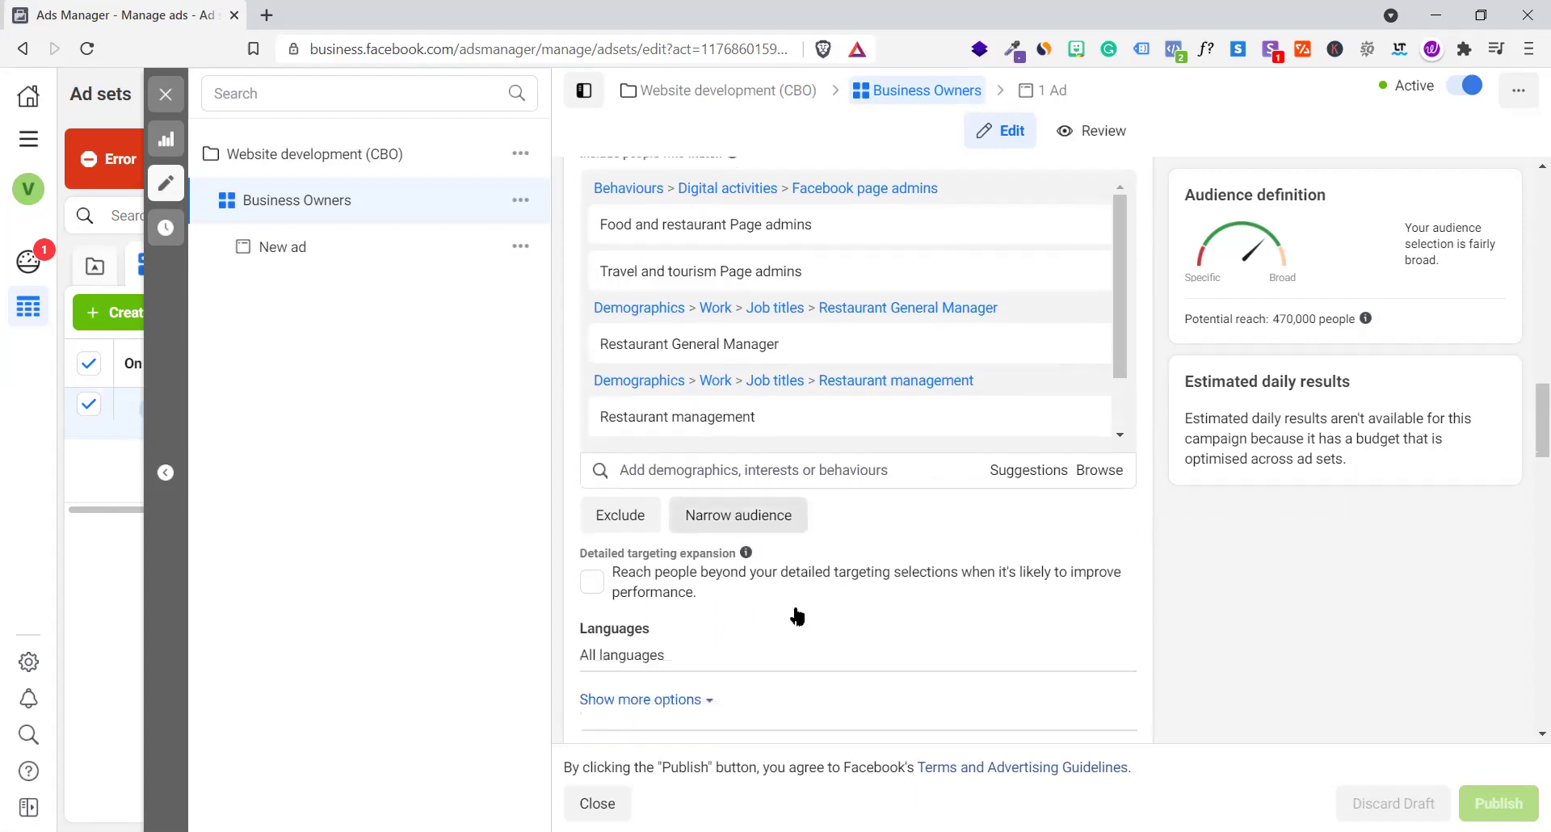
scroll(794, 604, up, 1)
scroll(944, 638, down, 1)
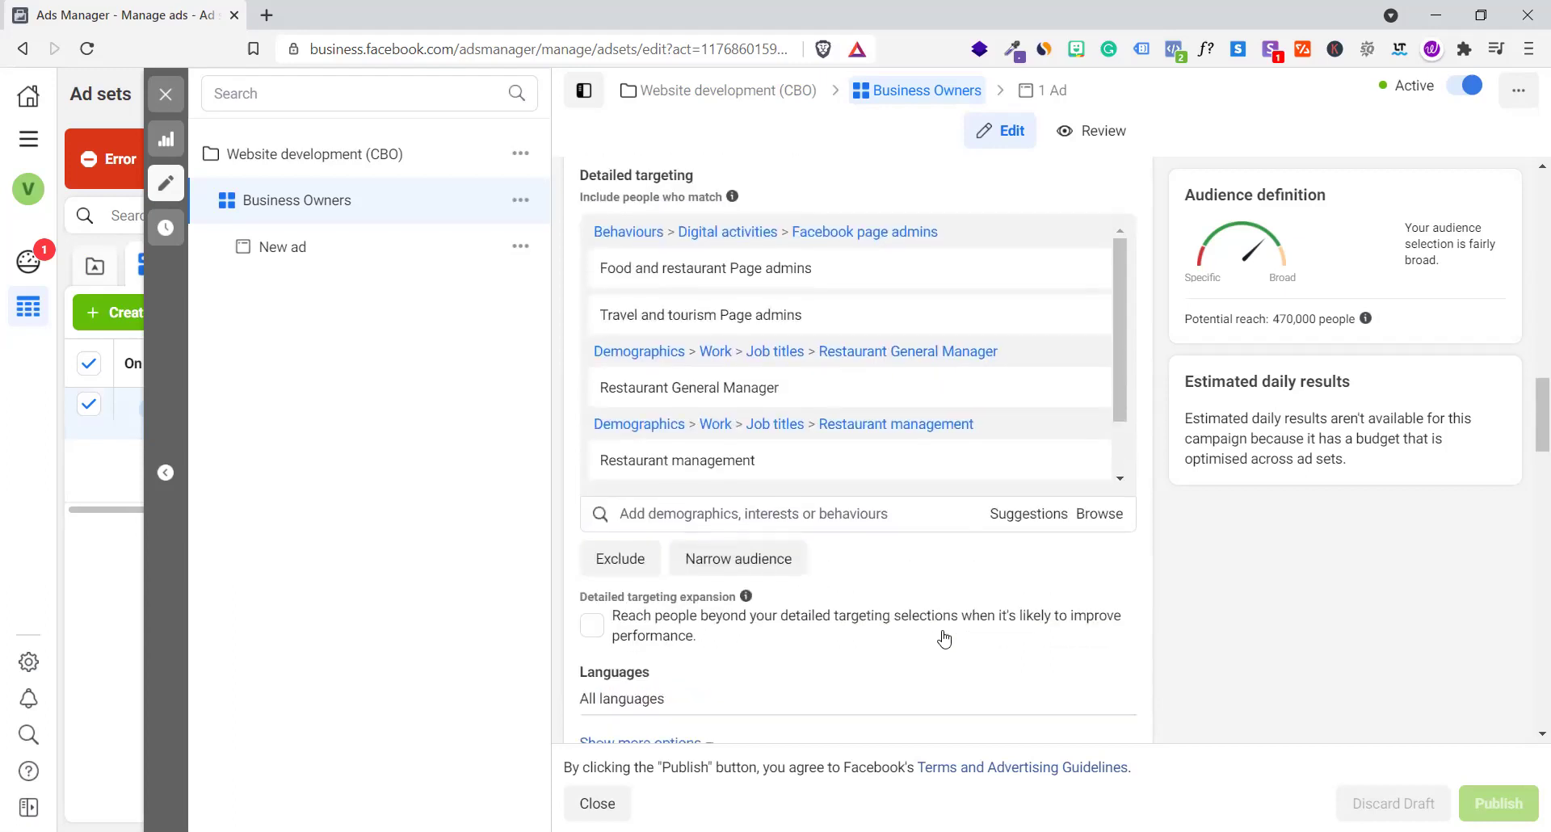
scroll(943, 634, up, 2)
scroll(944, 632, down, 3)
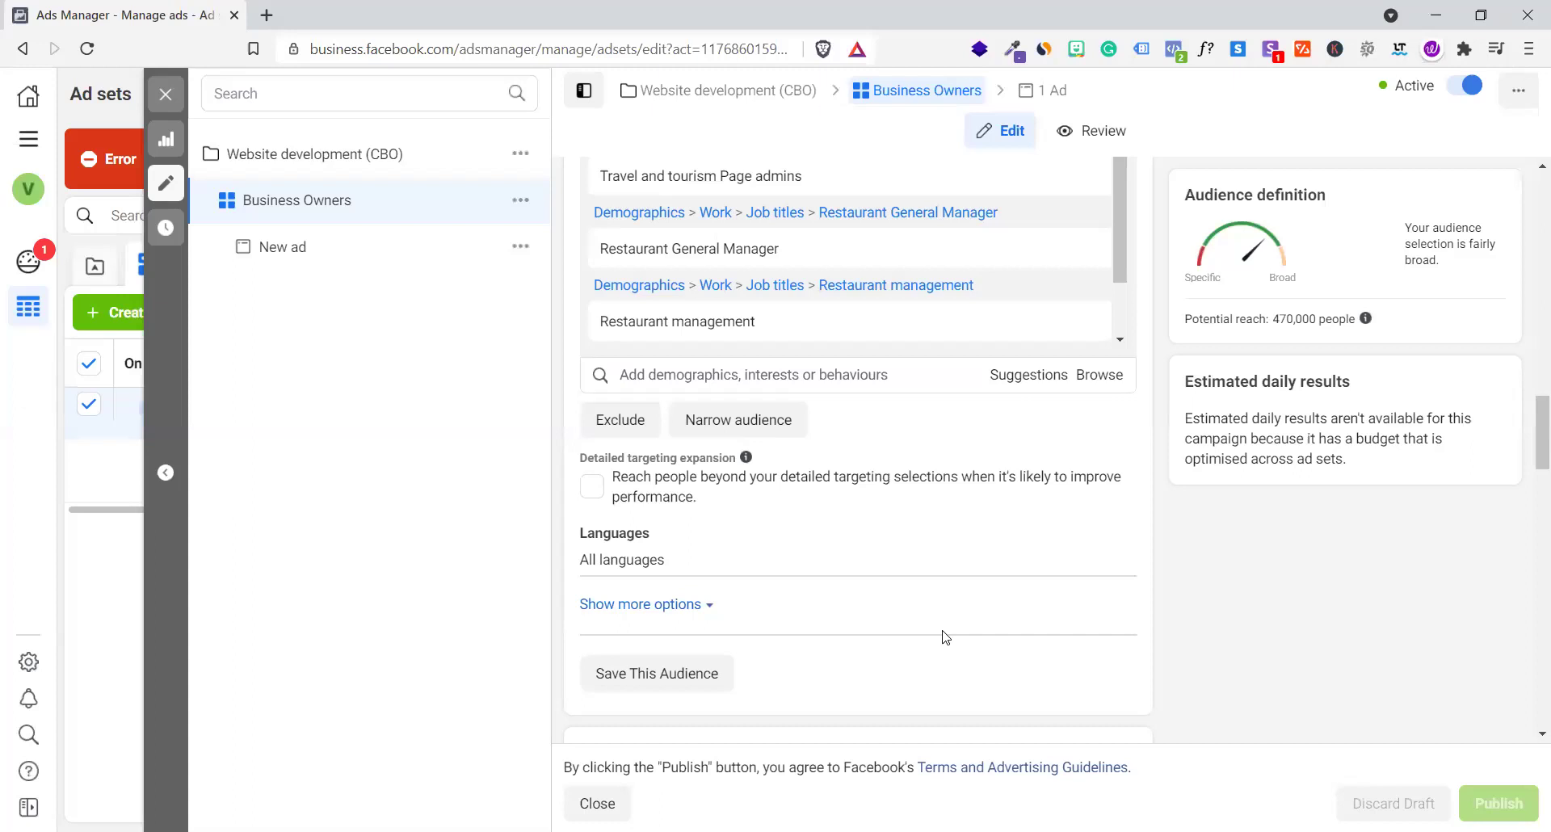
scroll(945, 638, down, 2)
scroll(945, 638, down, 4)
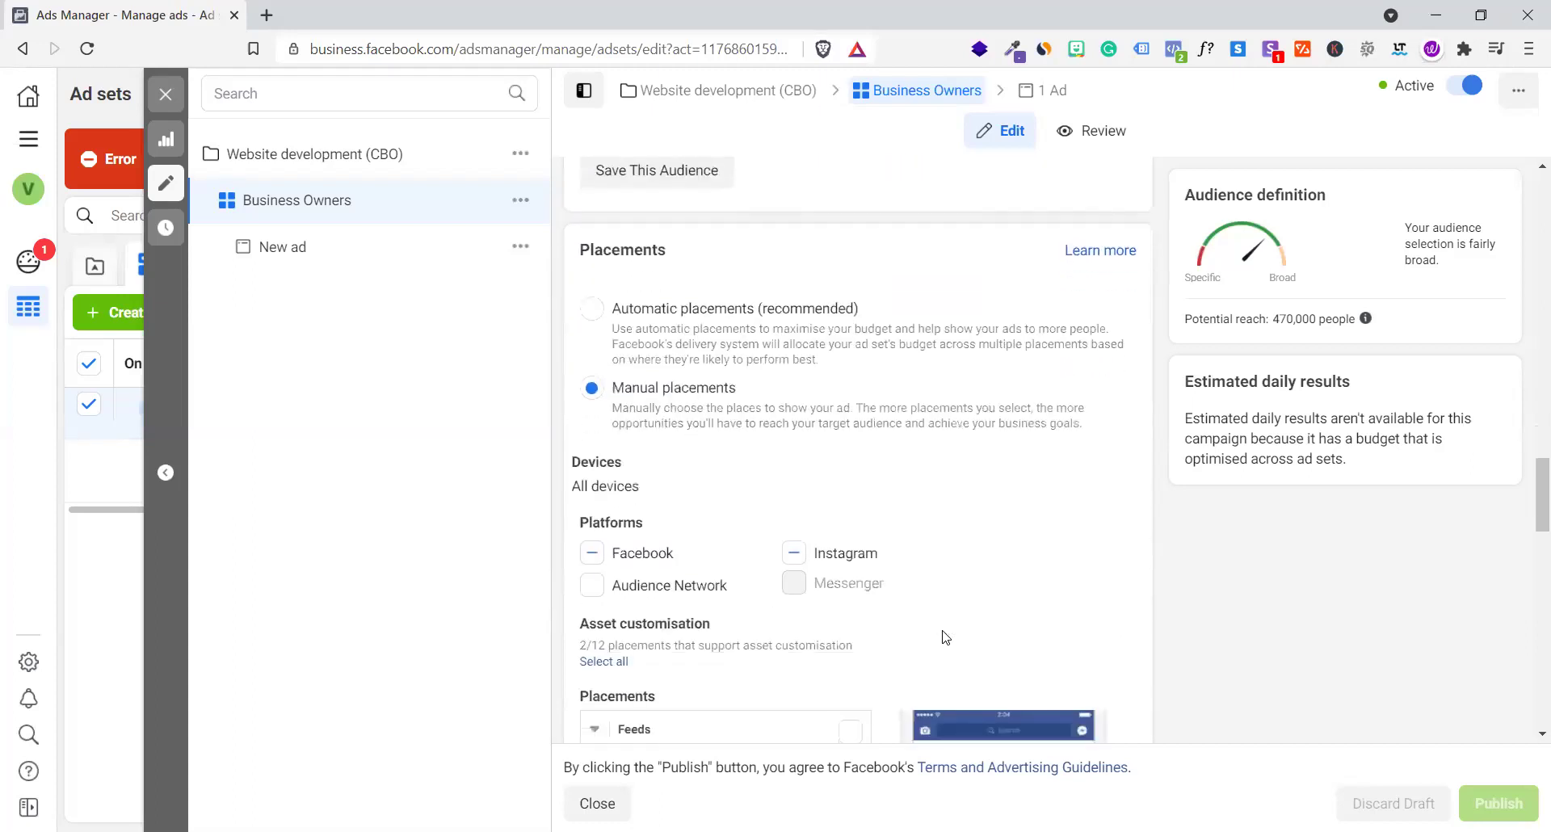
scroll(945, 638, down, 4)
scroll(945, 637, down, 7)
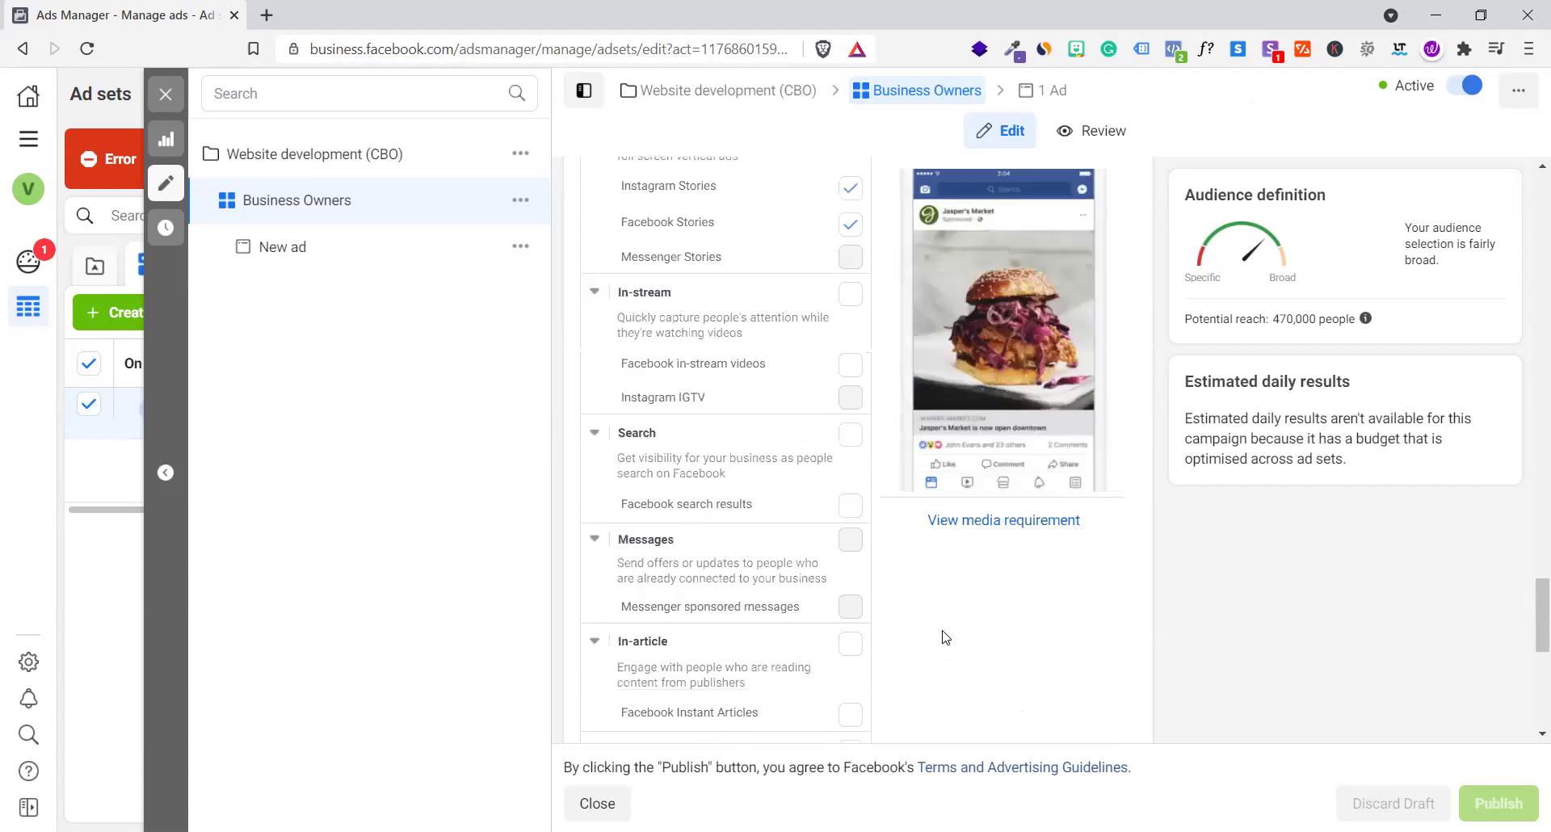
scroll(382, 271, down, 5)
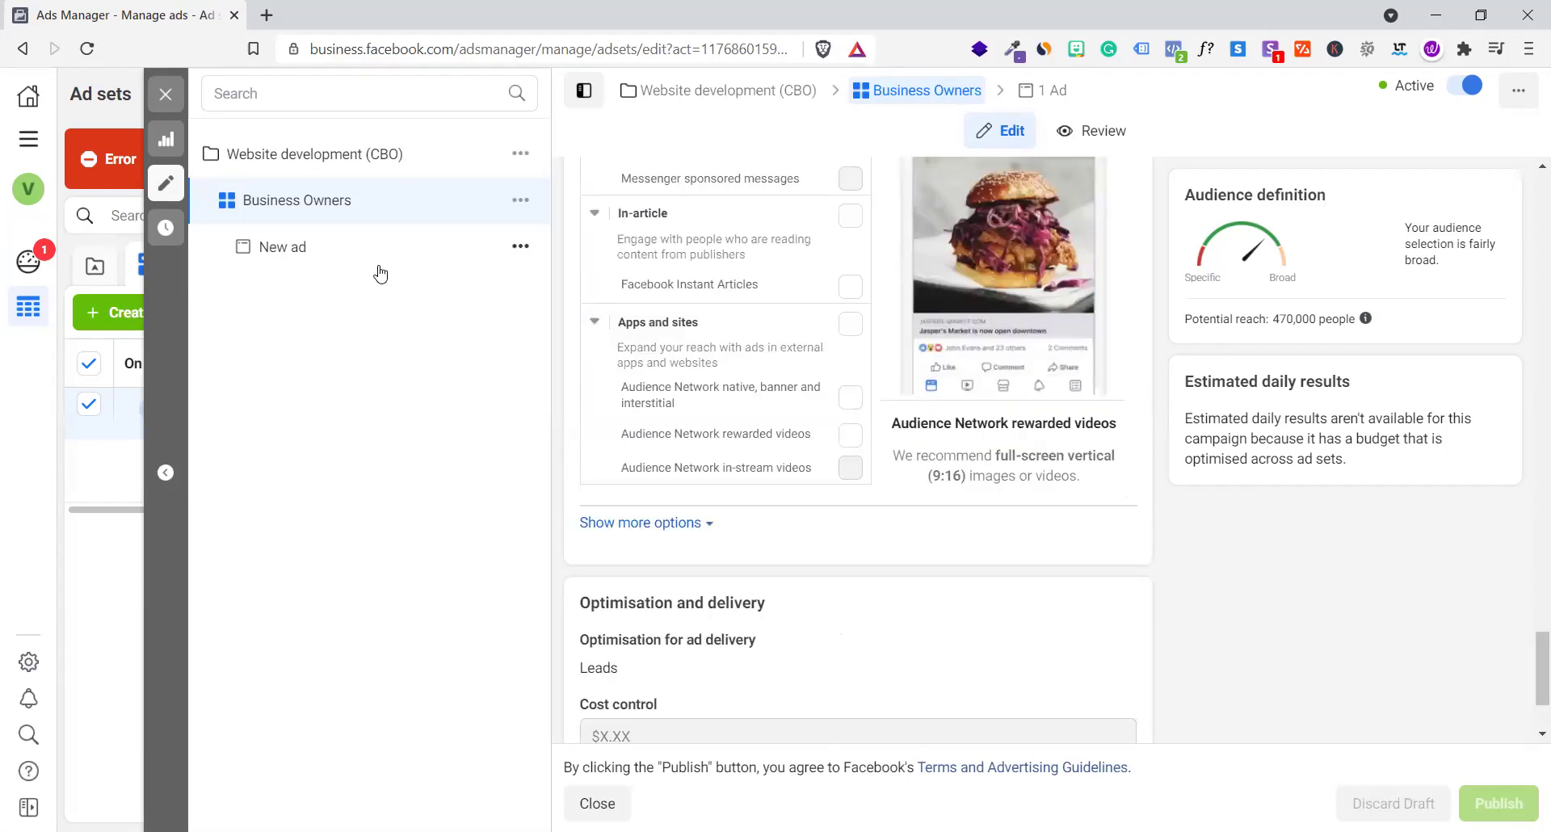
Open the New ad and scroll past its 'Demo Class Website' instant form to Tracking
click(312, 257)
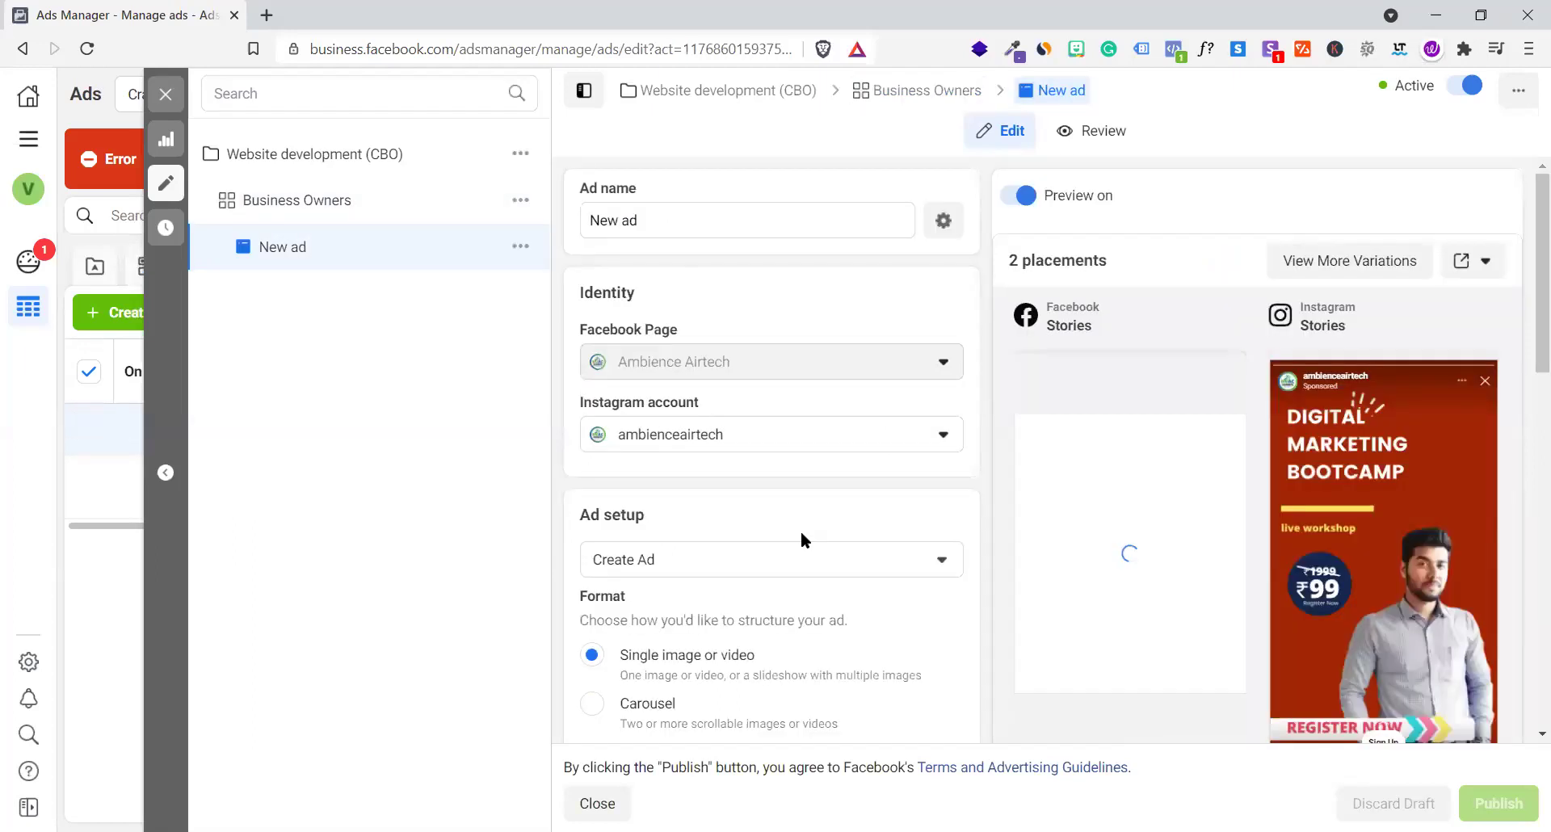
scroll(802, 533, down, 10)
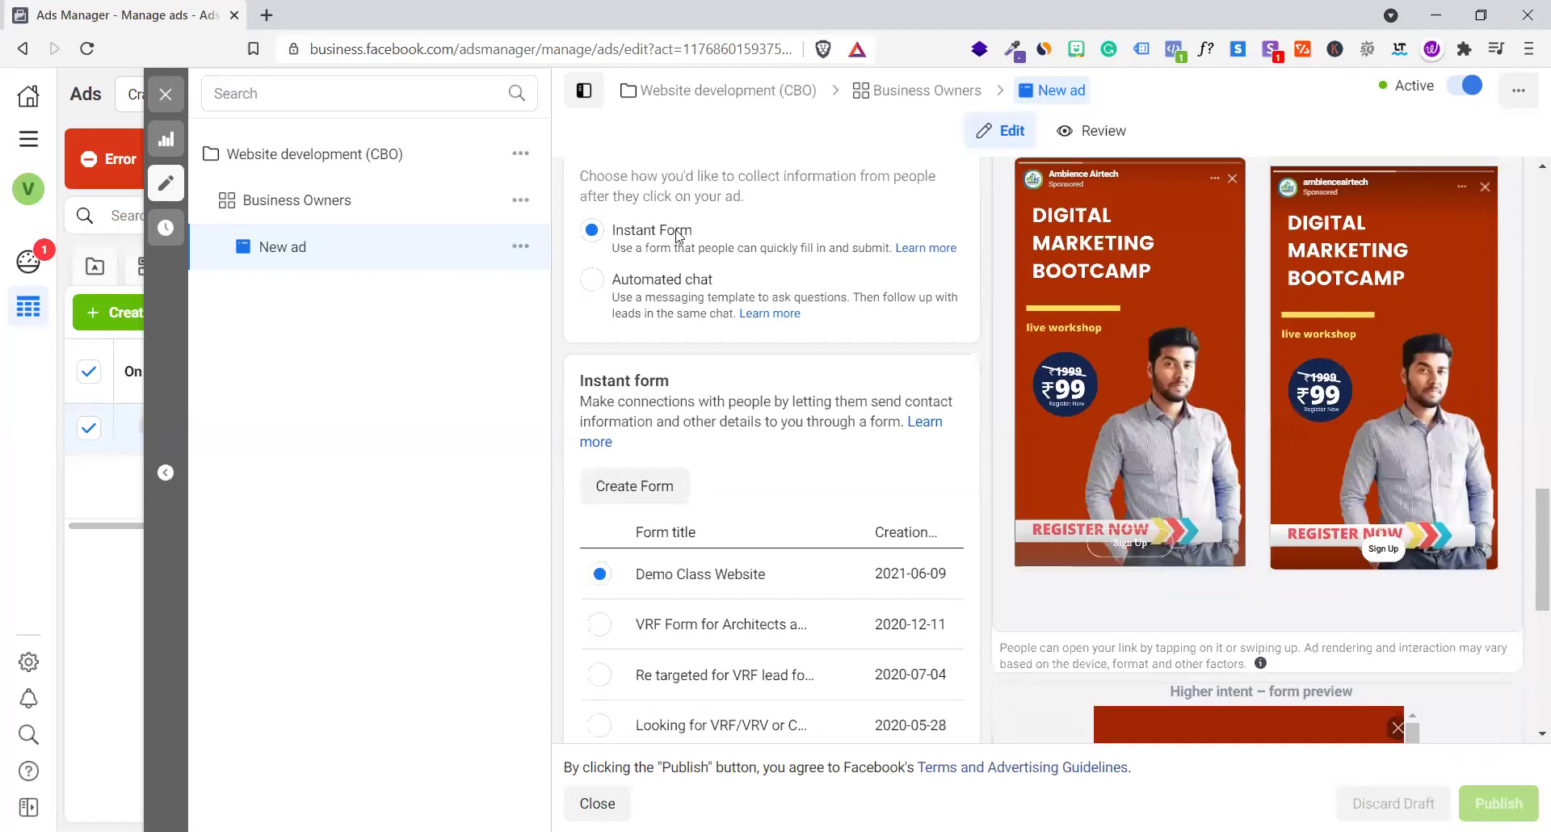
scroll(744, 325, down, 3)
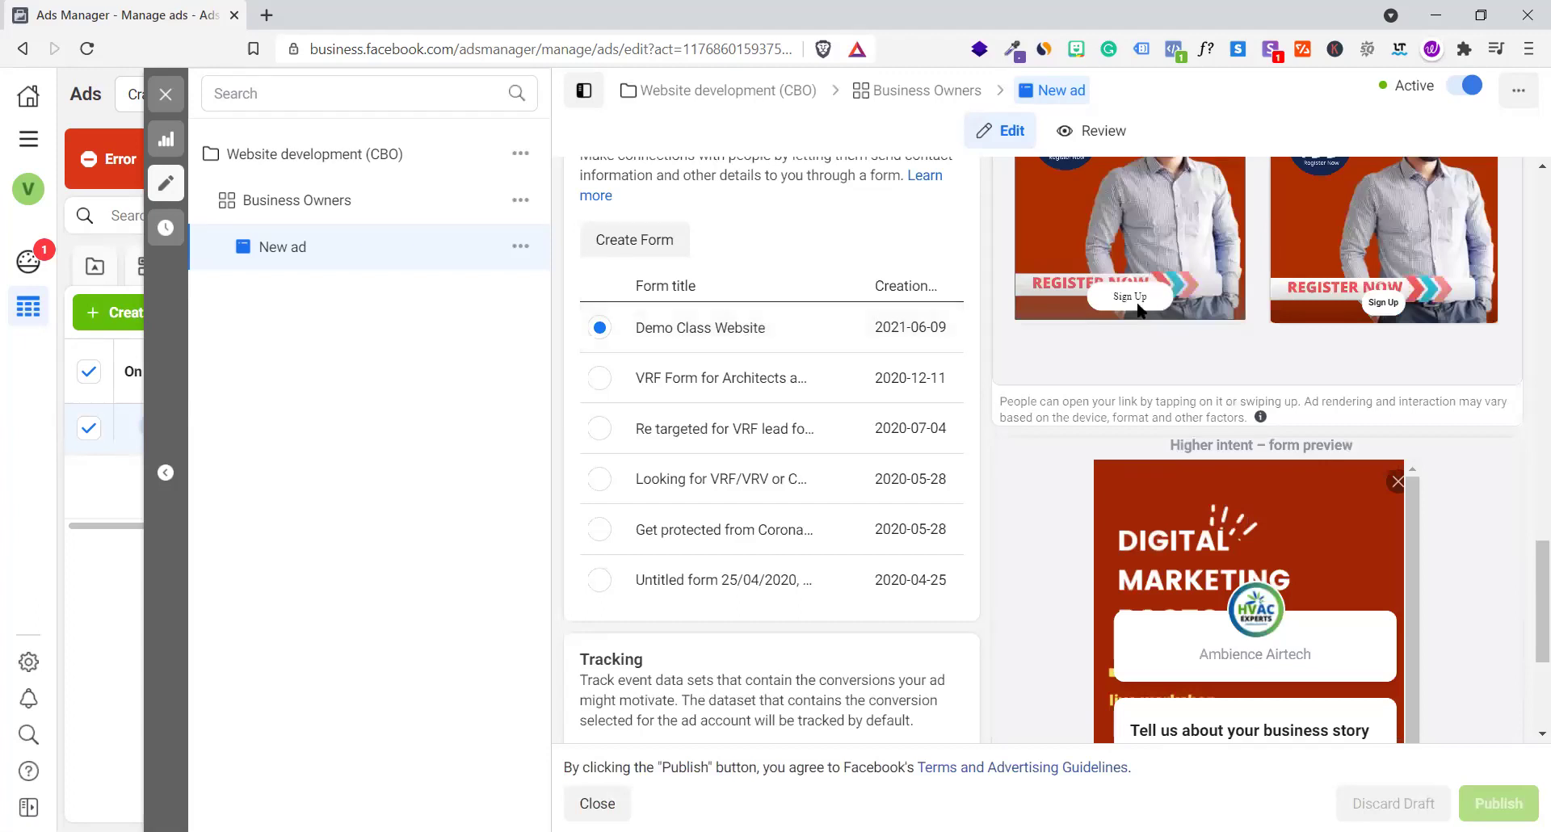
scroll(1140, 310, down, 3)
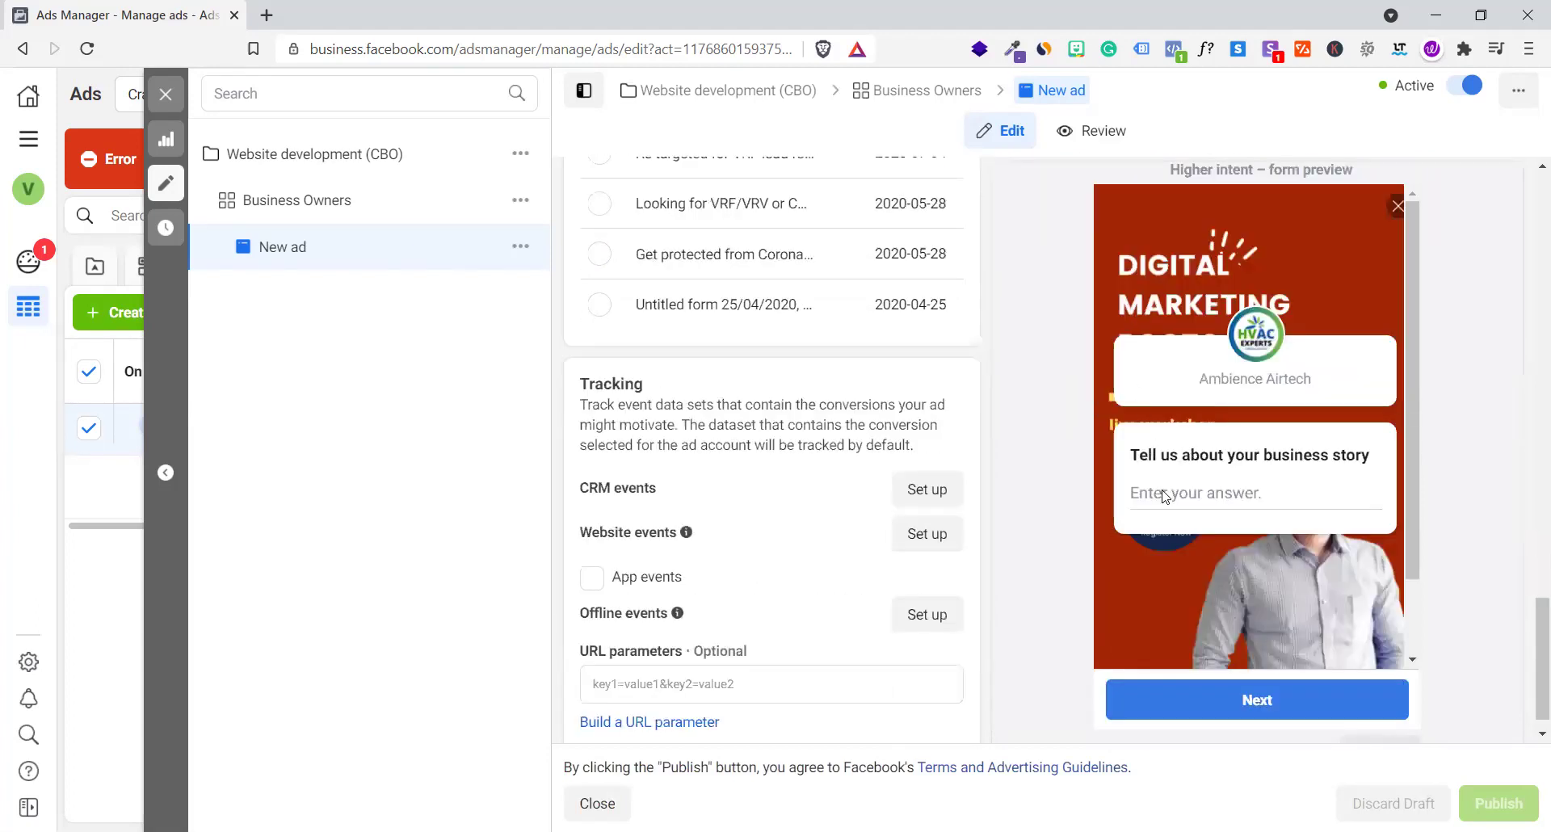
scroll(1164, 495, down, 1)
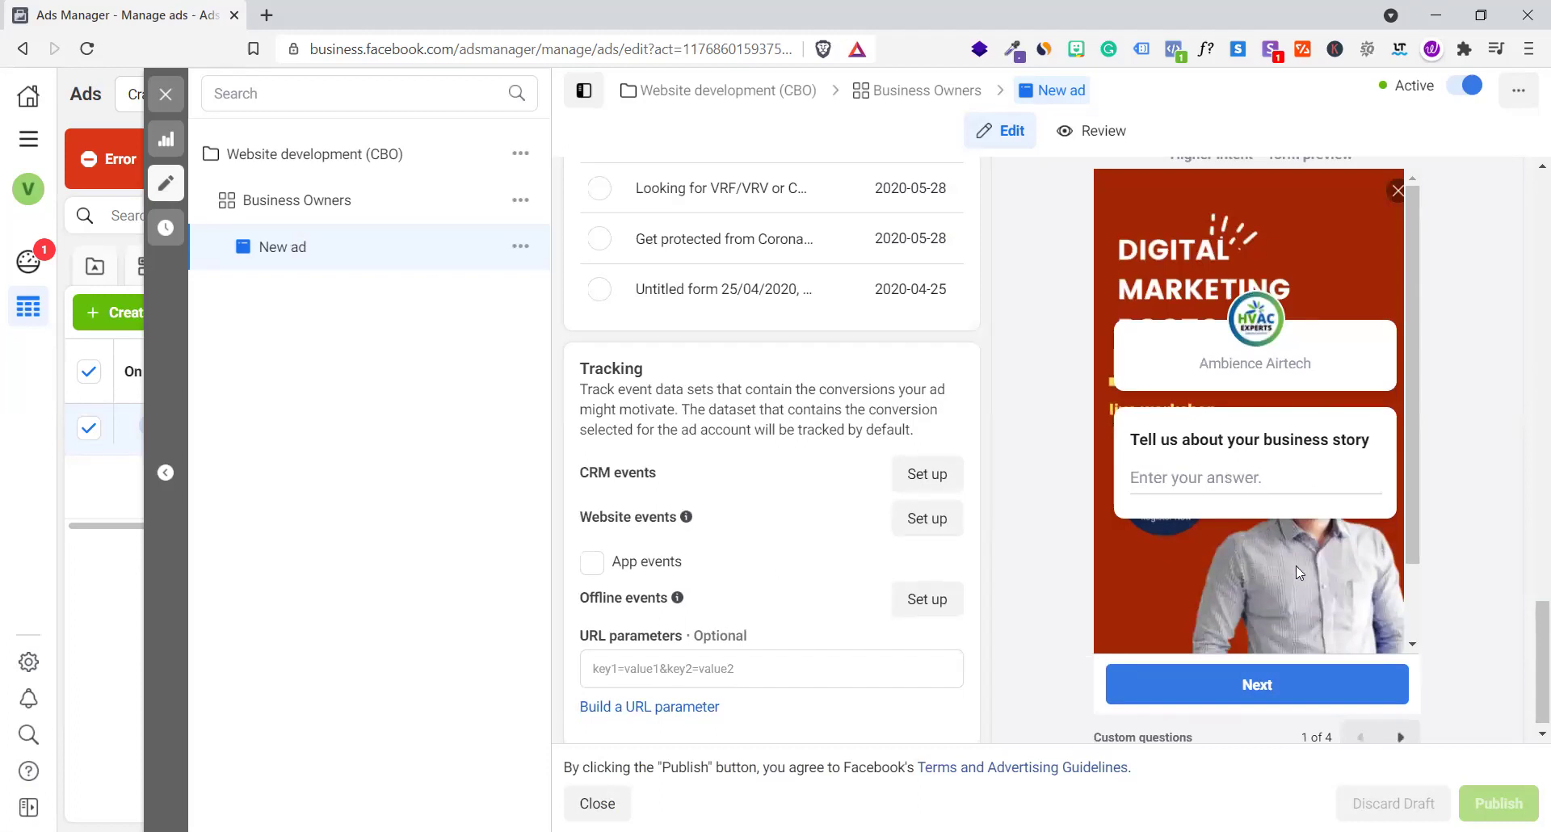
Page the lead form preview through to its thank-you page, then return to the Website development (CBO) campaign
click(1402, 738)
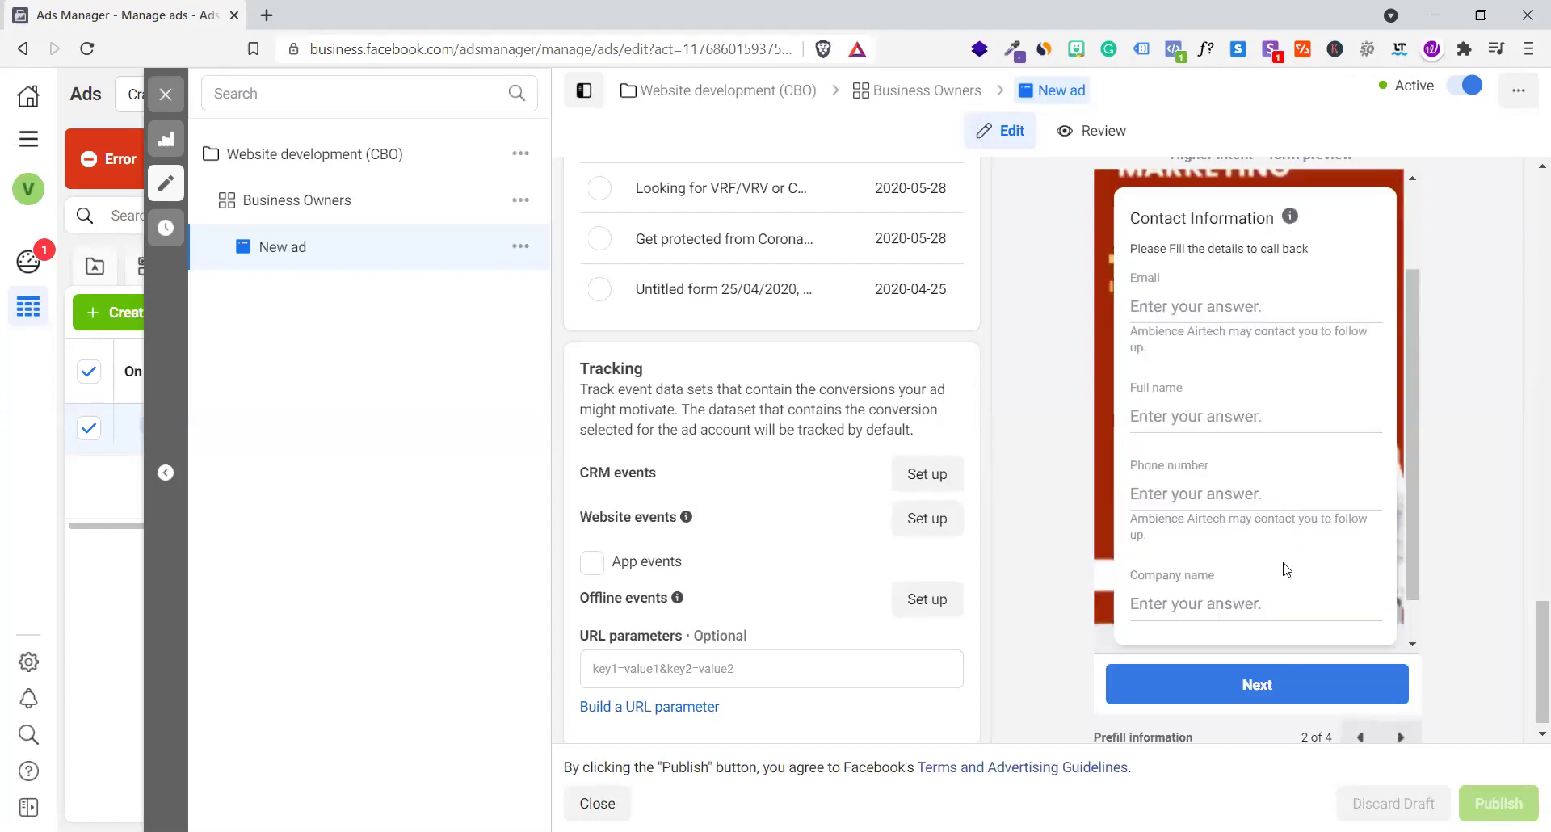
click(1401, 736)
scroll(1267, 470, down, 1)
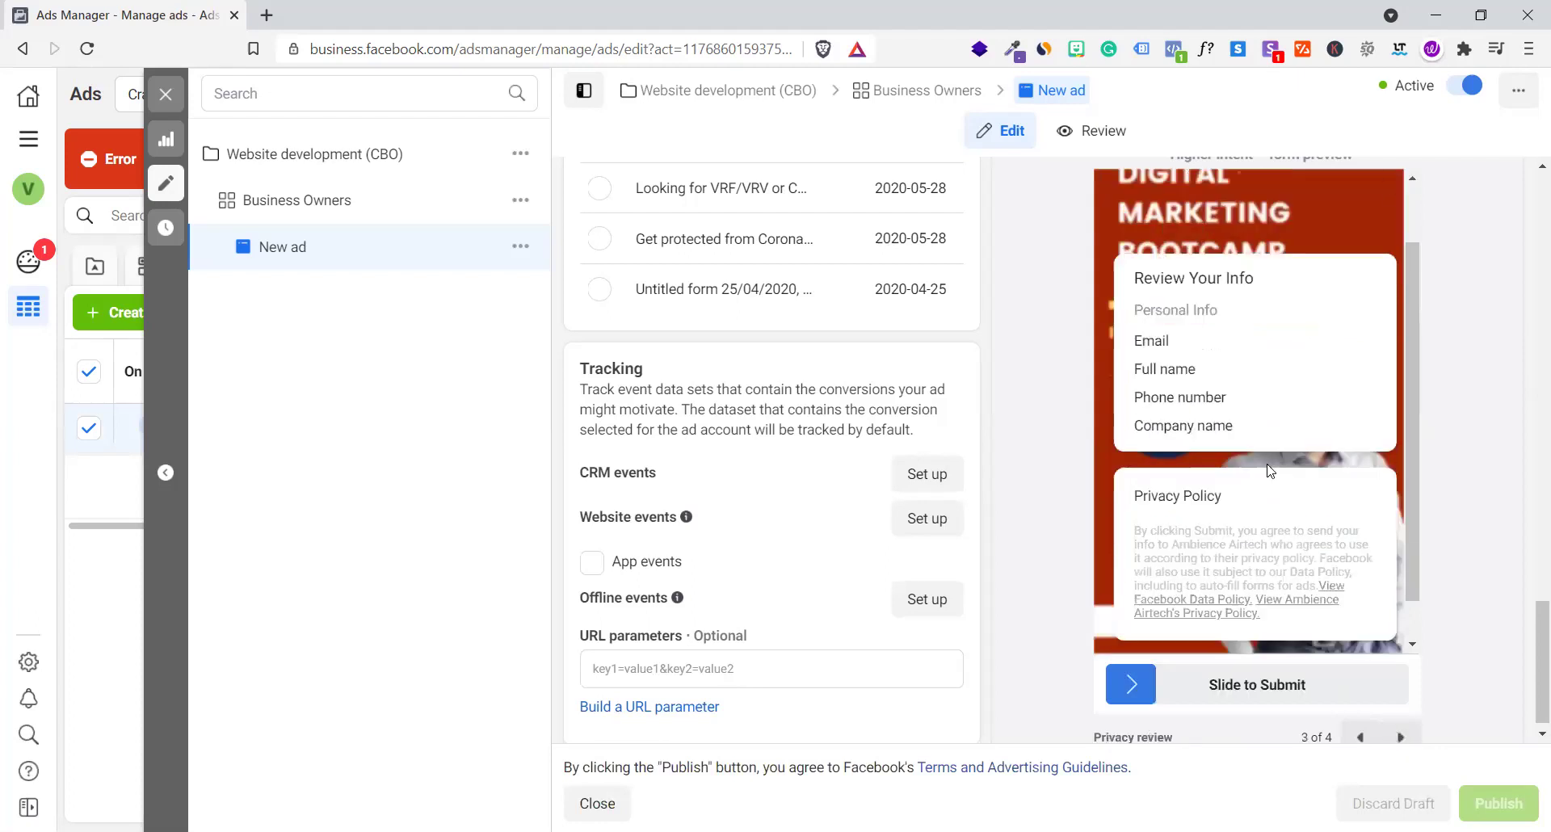
scroll(1202, 557, down, 1)
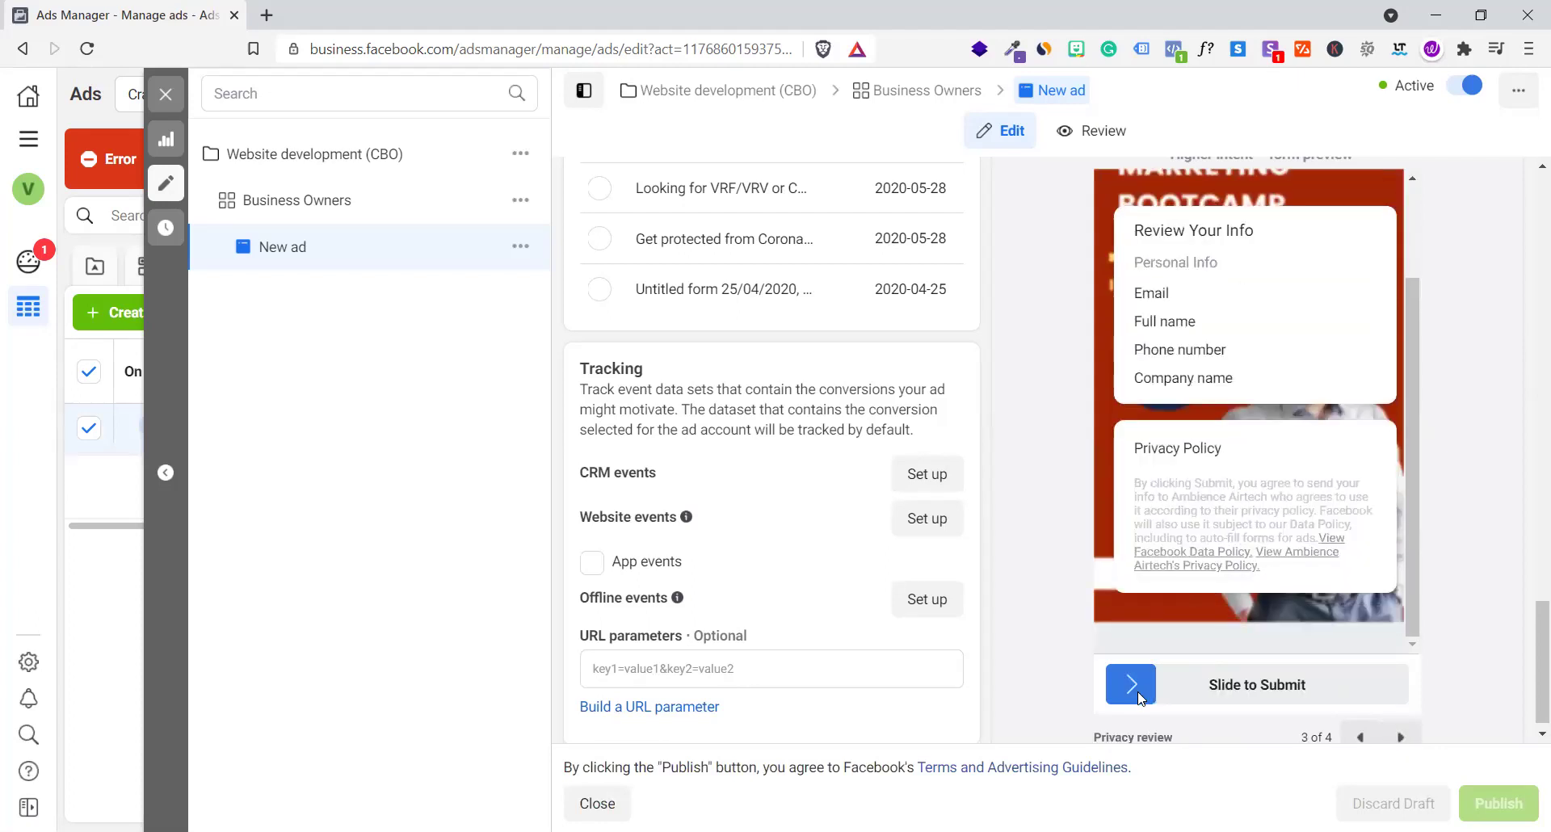
click(1401, 737)
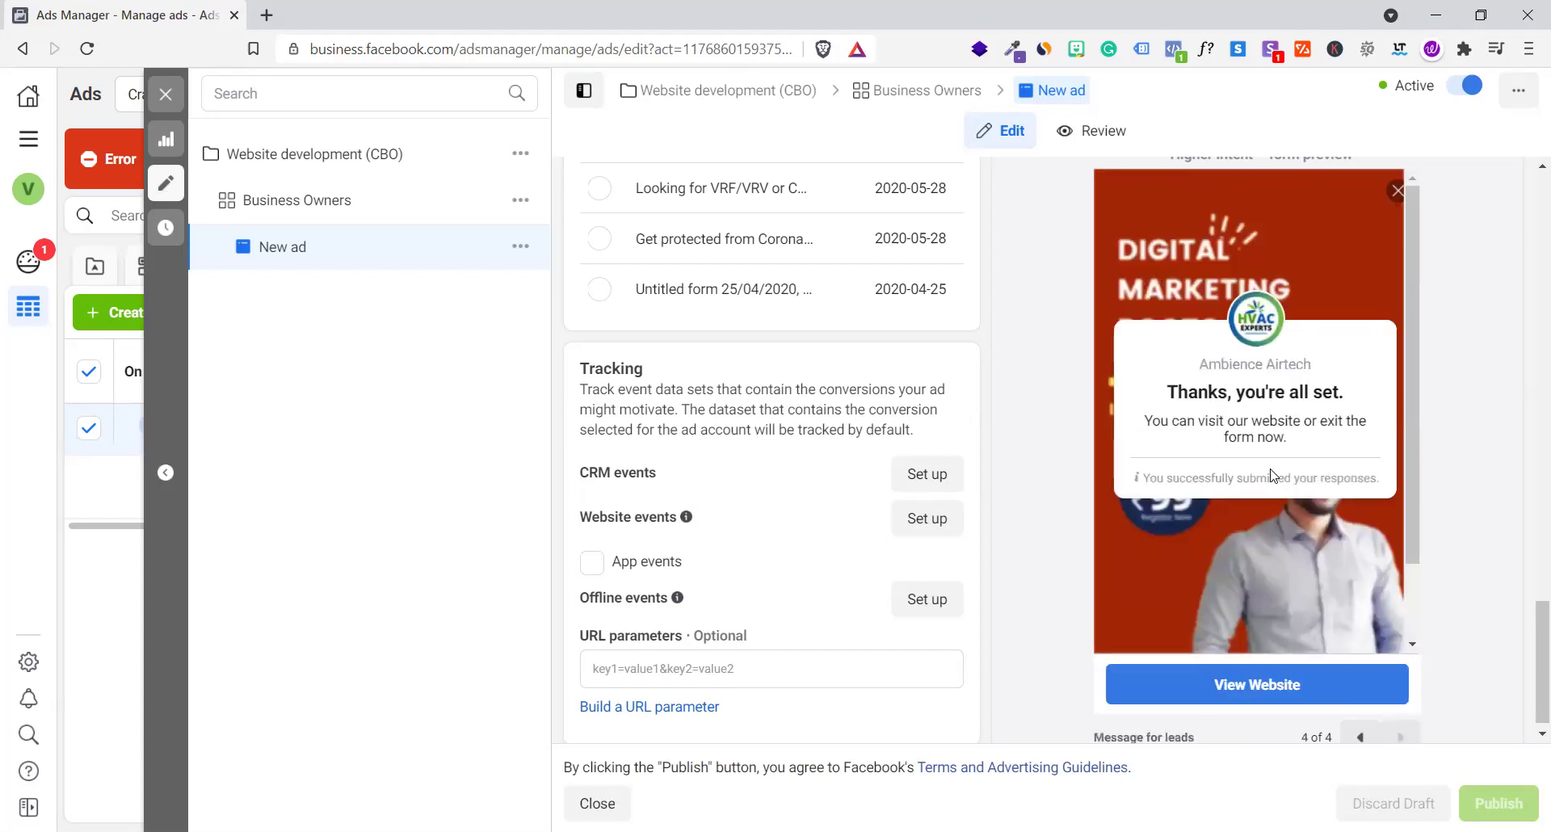
scroll(1270, 469, up, 2)
scroll(1272, 475, down, 3)
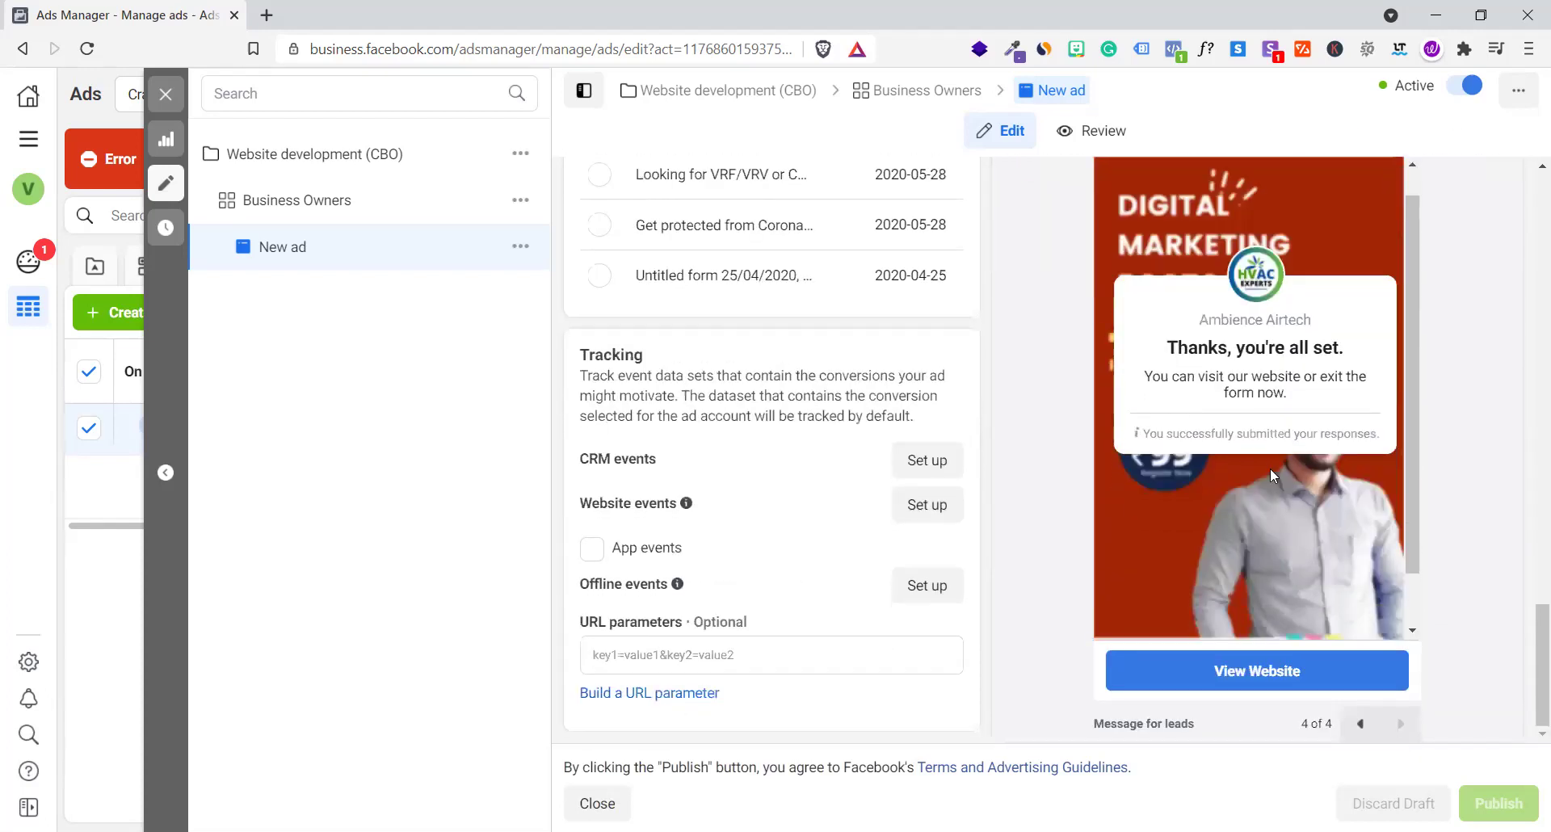
click(345, 162)
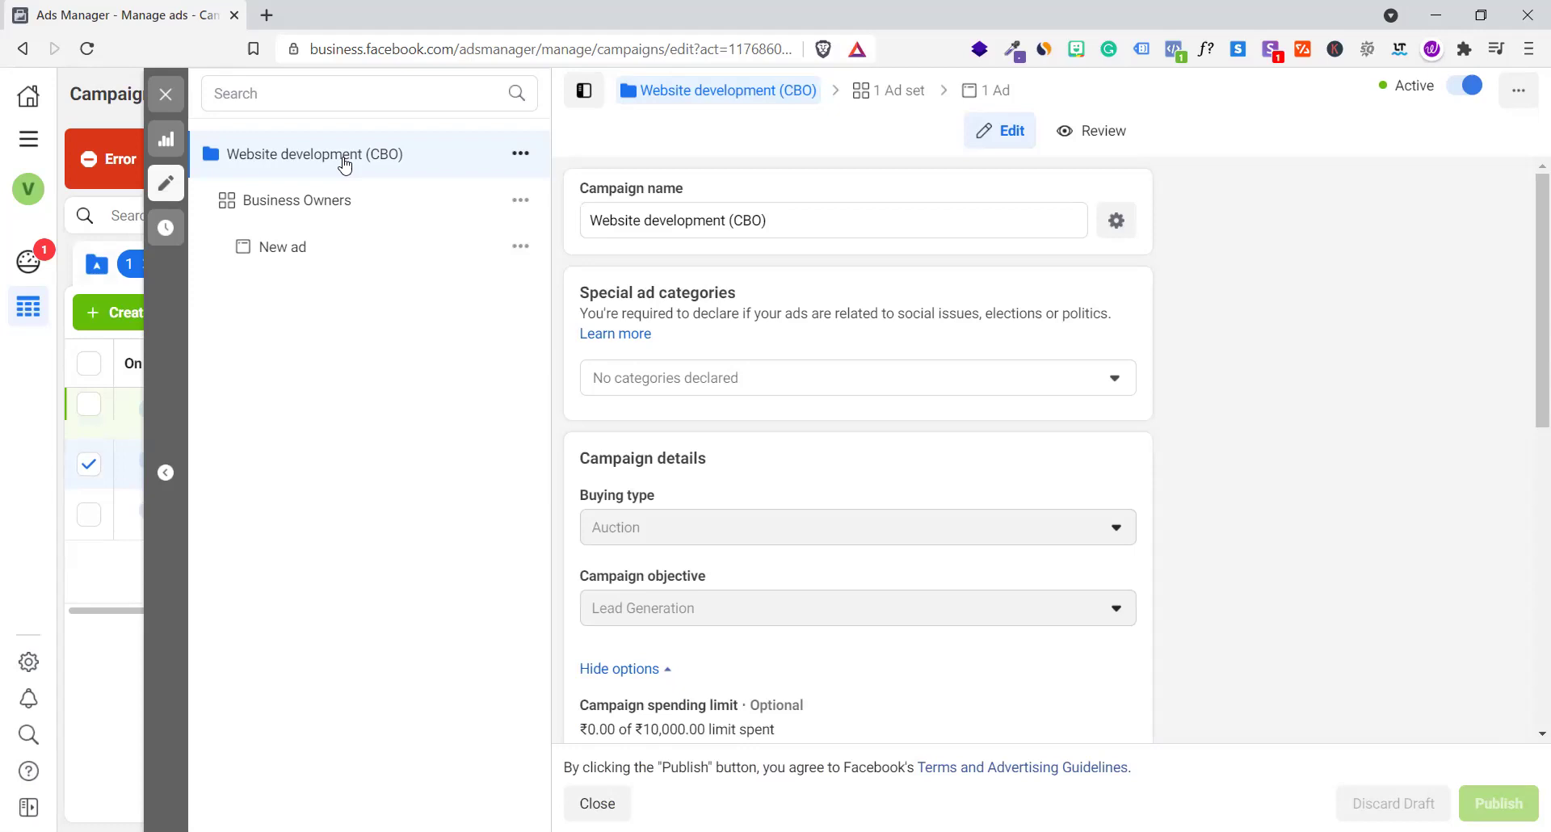
Review the Business Owners ad set down to Detailed targeting, then close the editing panel
click(321, 200)
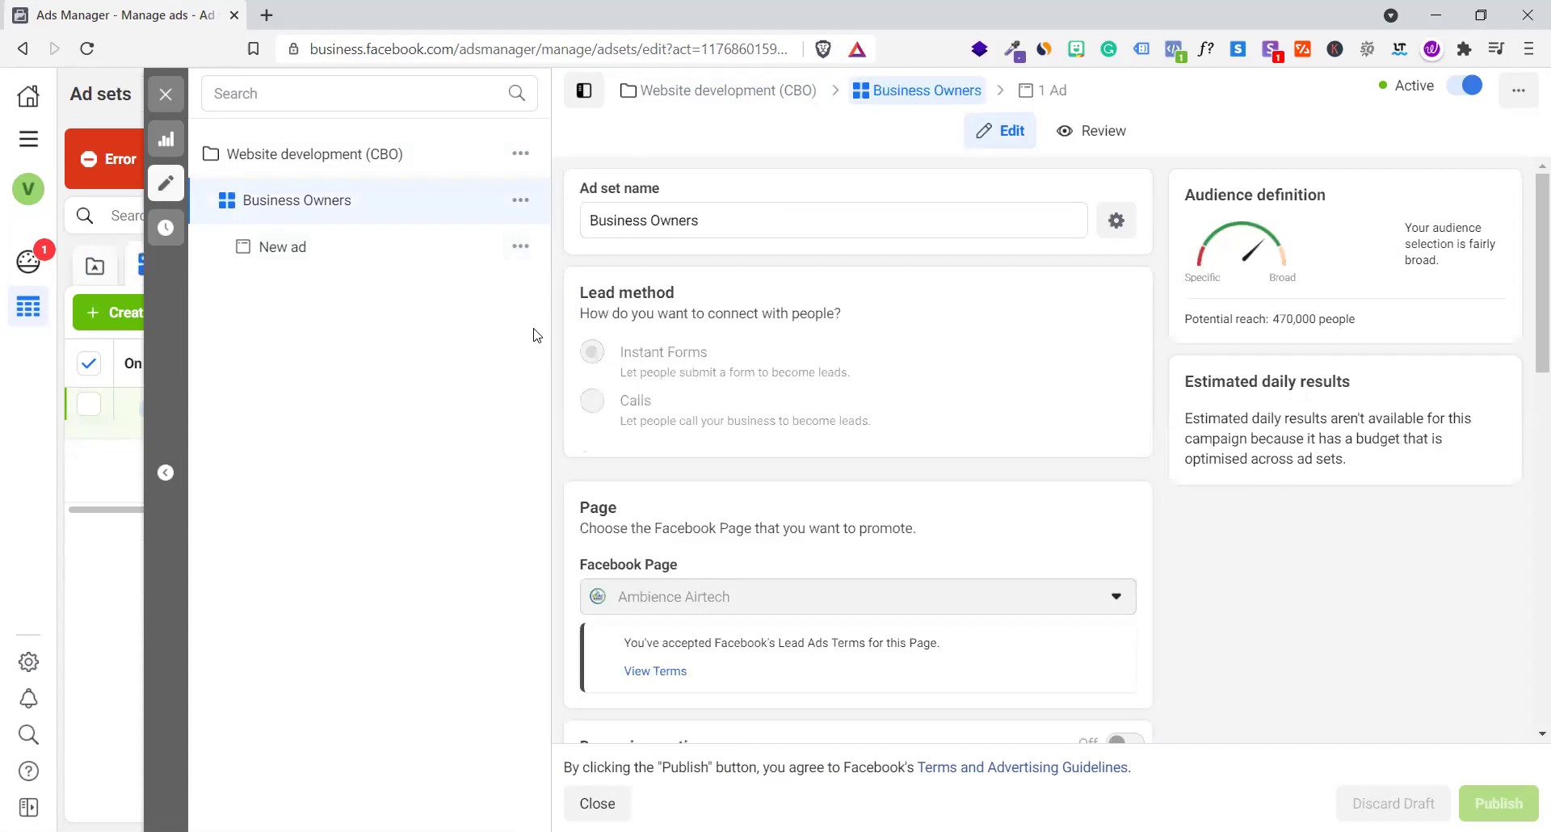
scroll(771, 452, down, 10)
scroll(771, 454, down, 10)
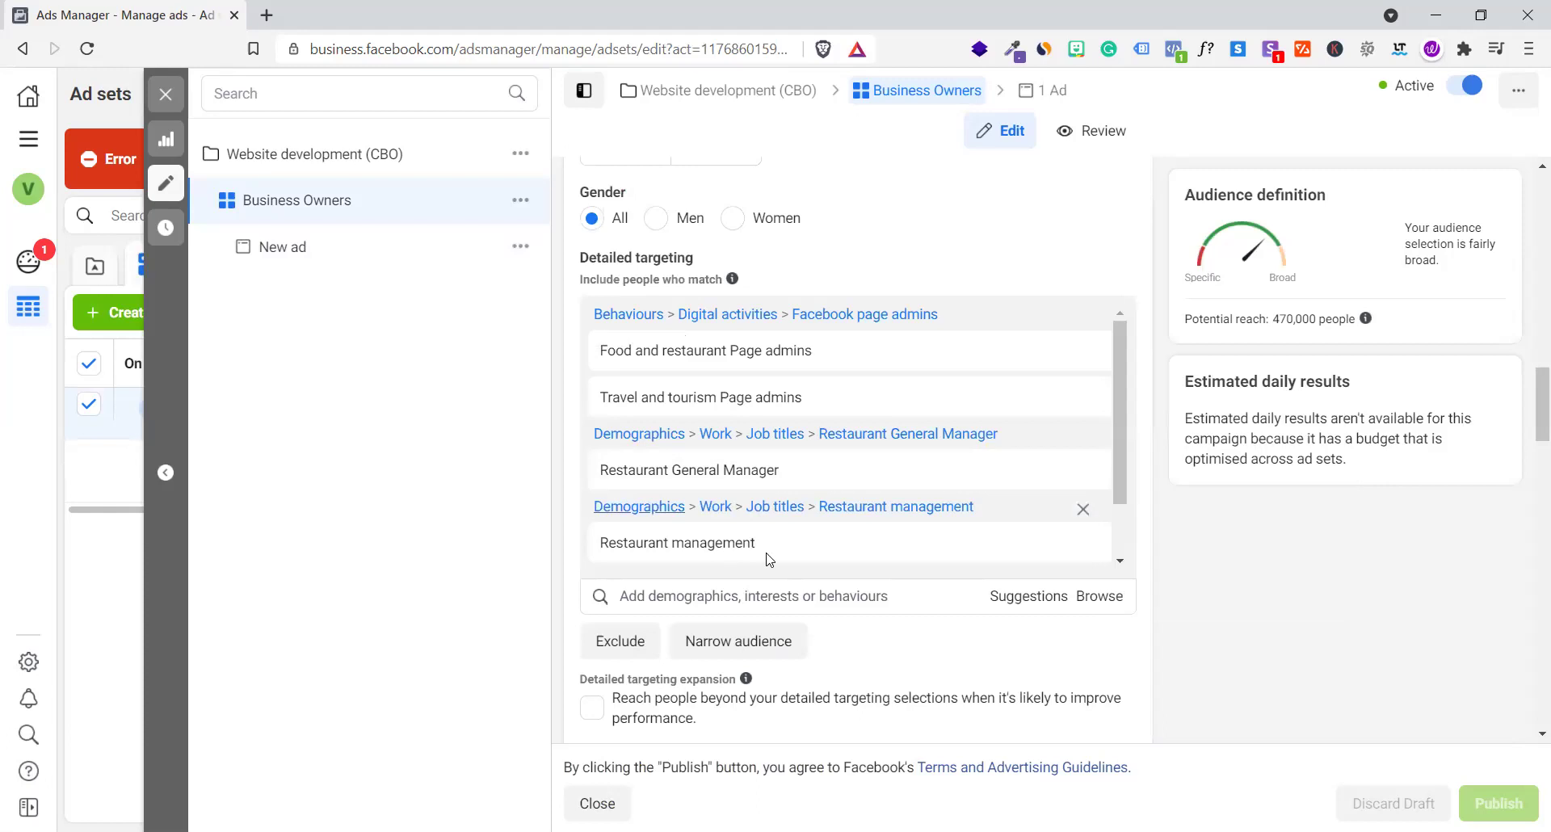
click(166, 94)
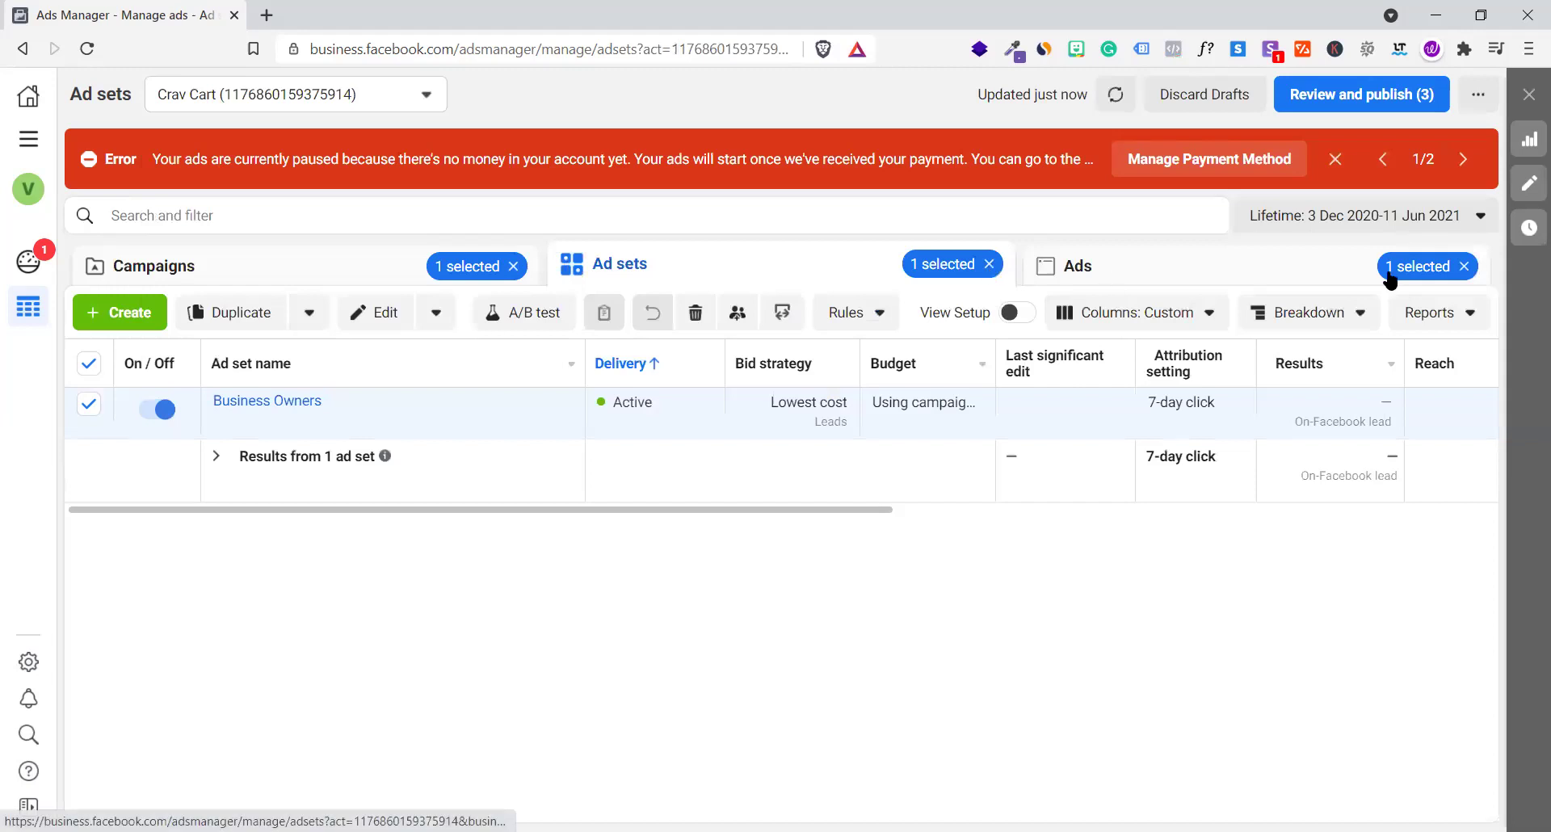
Clear the selection filters, start a new campaign from the Campaigns list, and open a blank browser tab
click(988, 266)
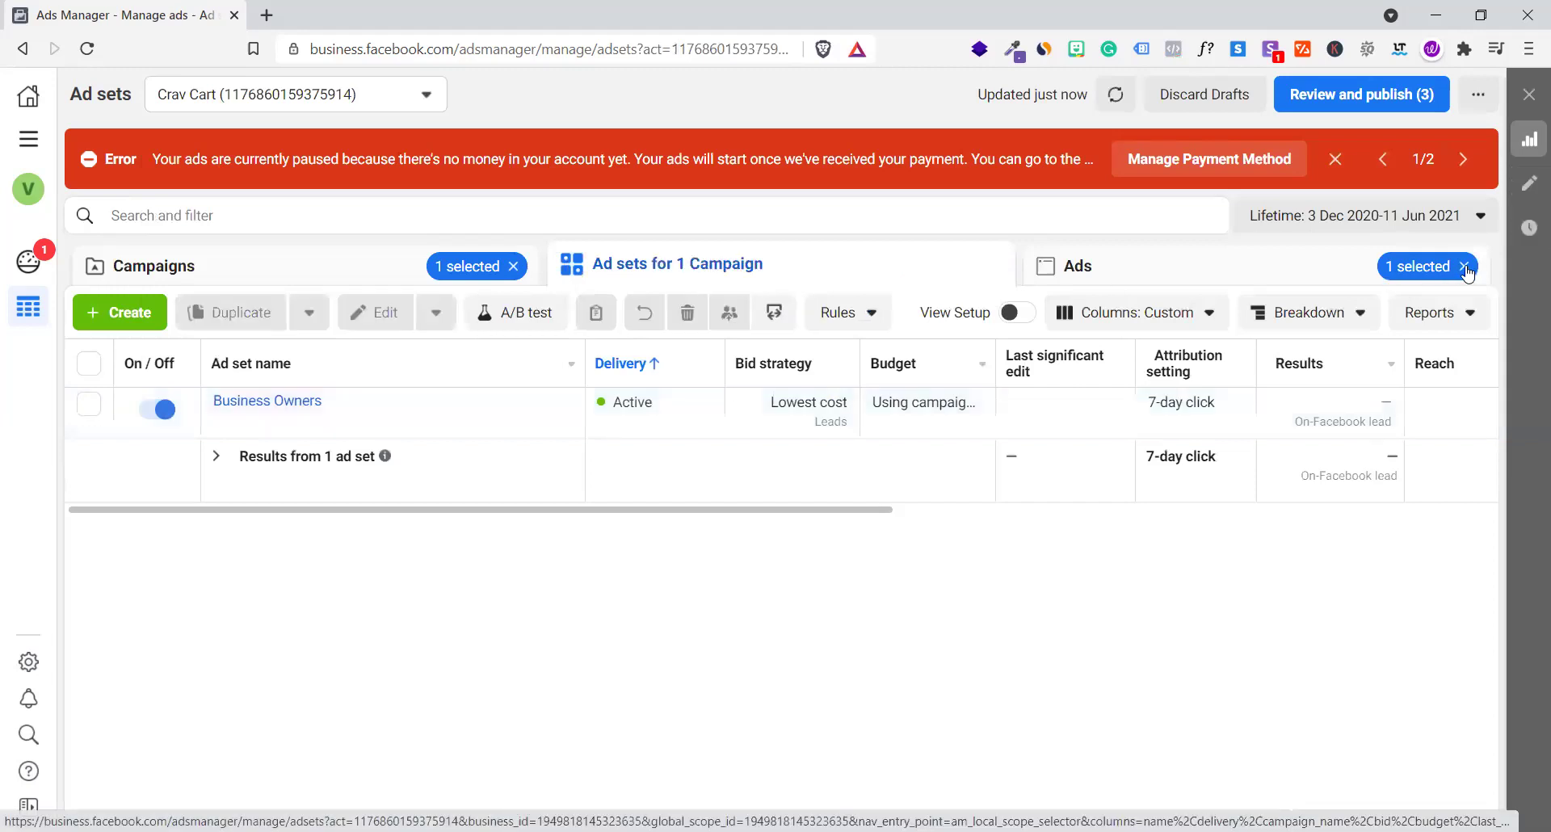
click(513, 266)
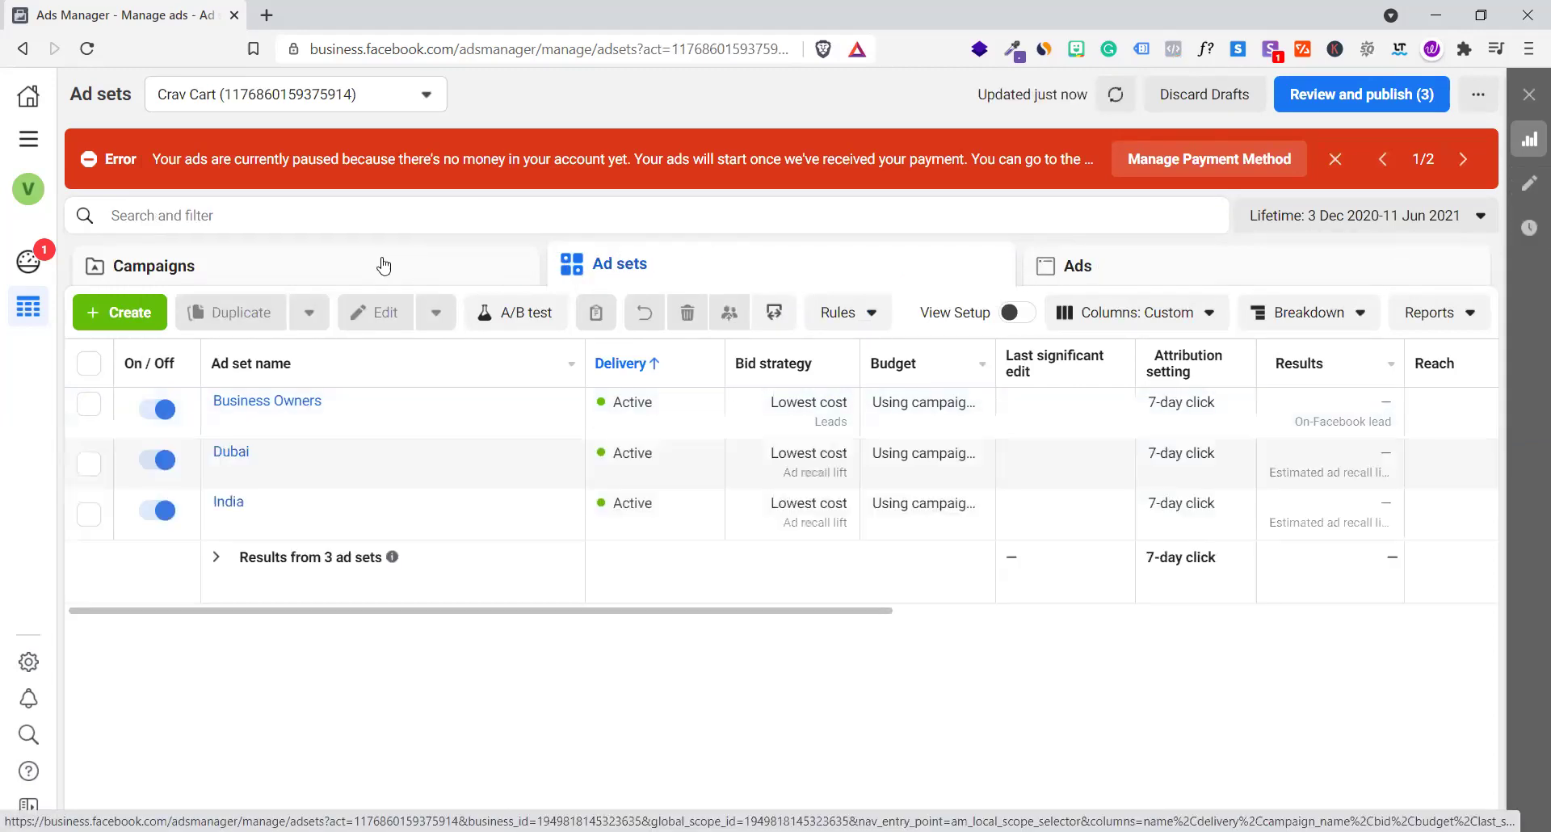
click(383, 266)
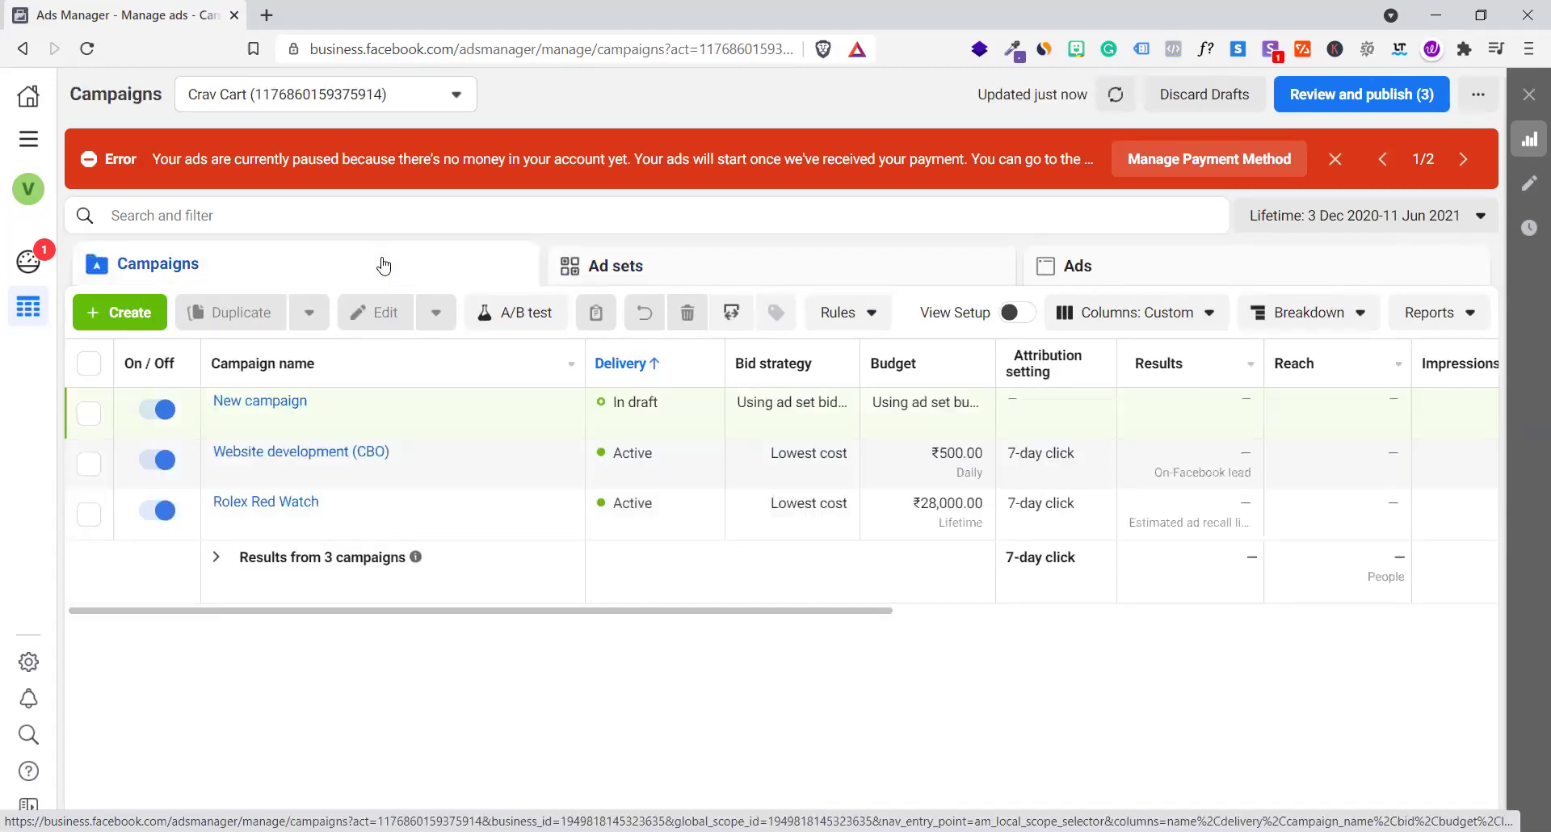
click(118, 313)
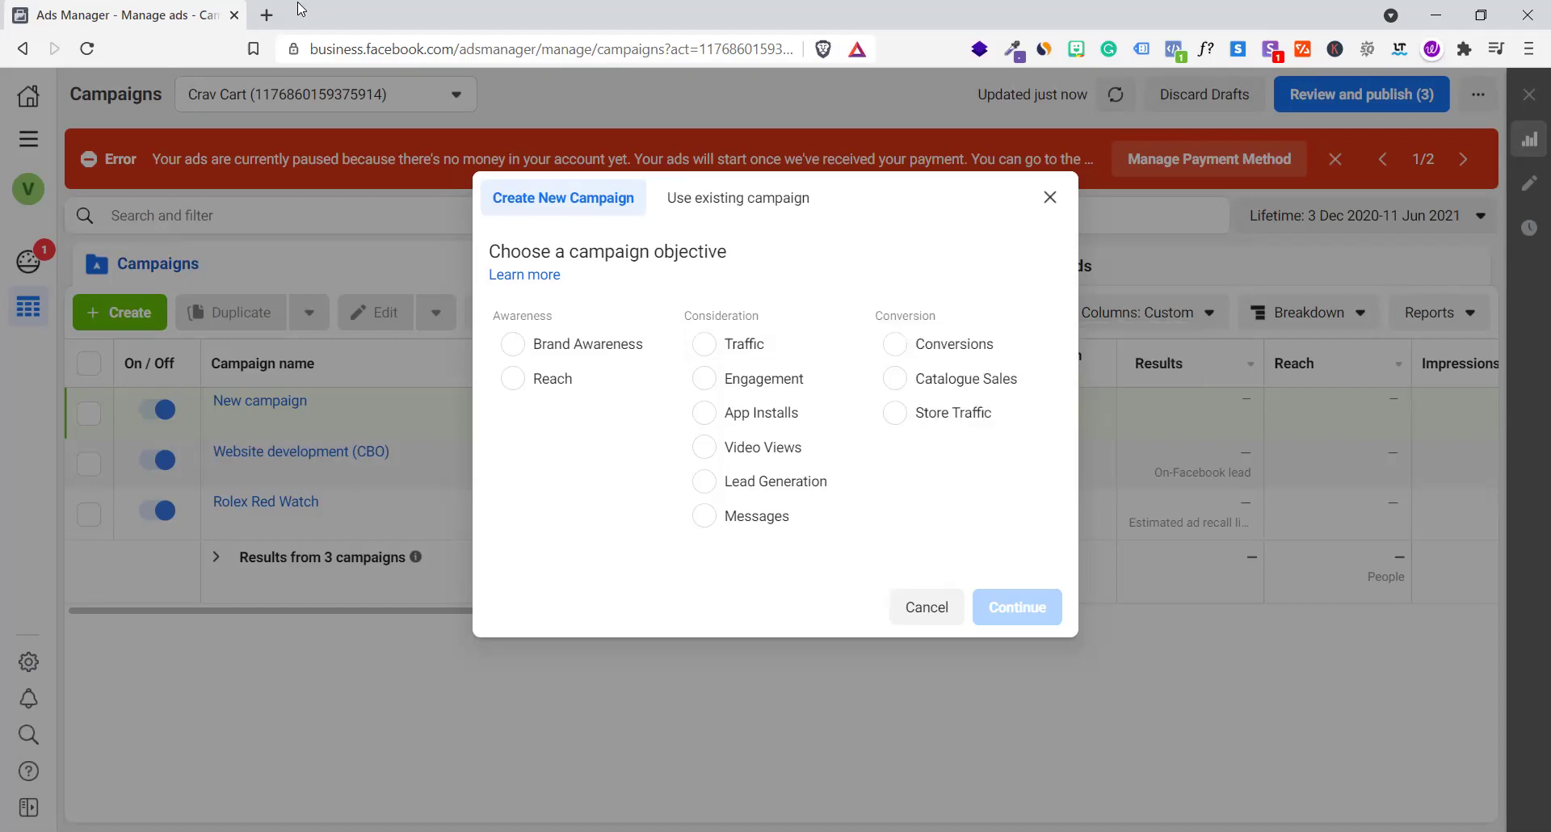
click(266, 14)
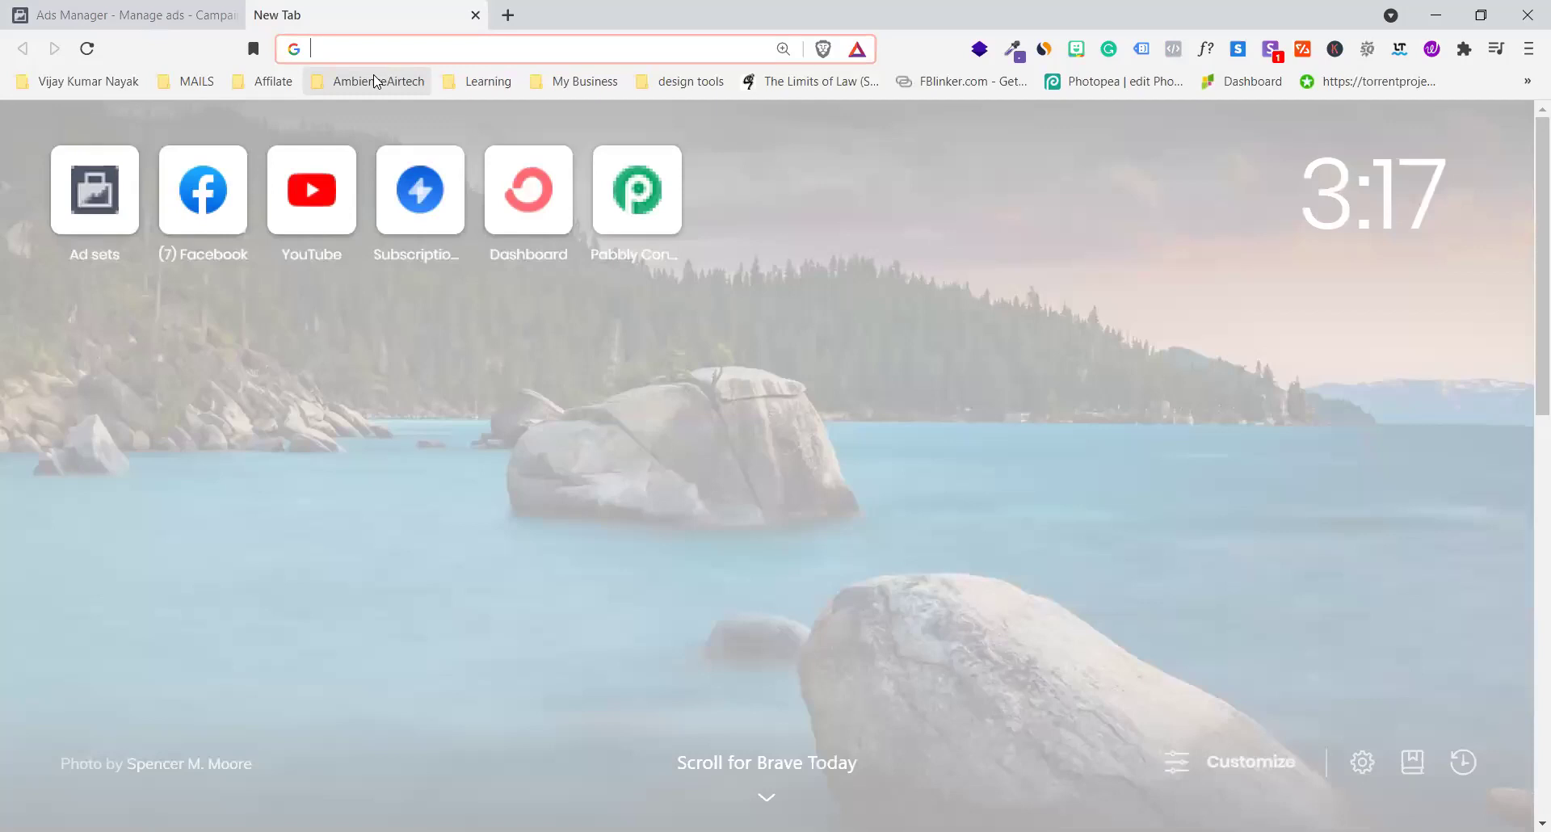
Search 'learn english' in the address bar and load the thefluentlife.com suggestion
text(lea)
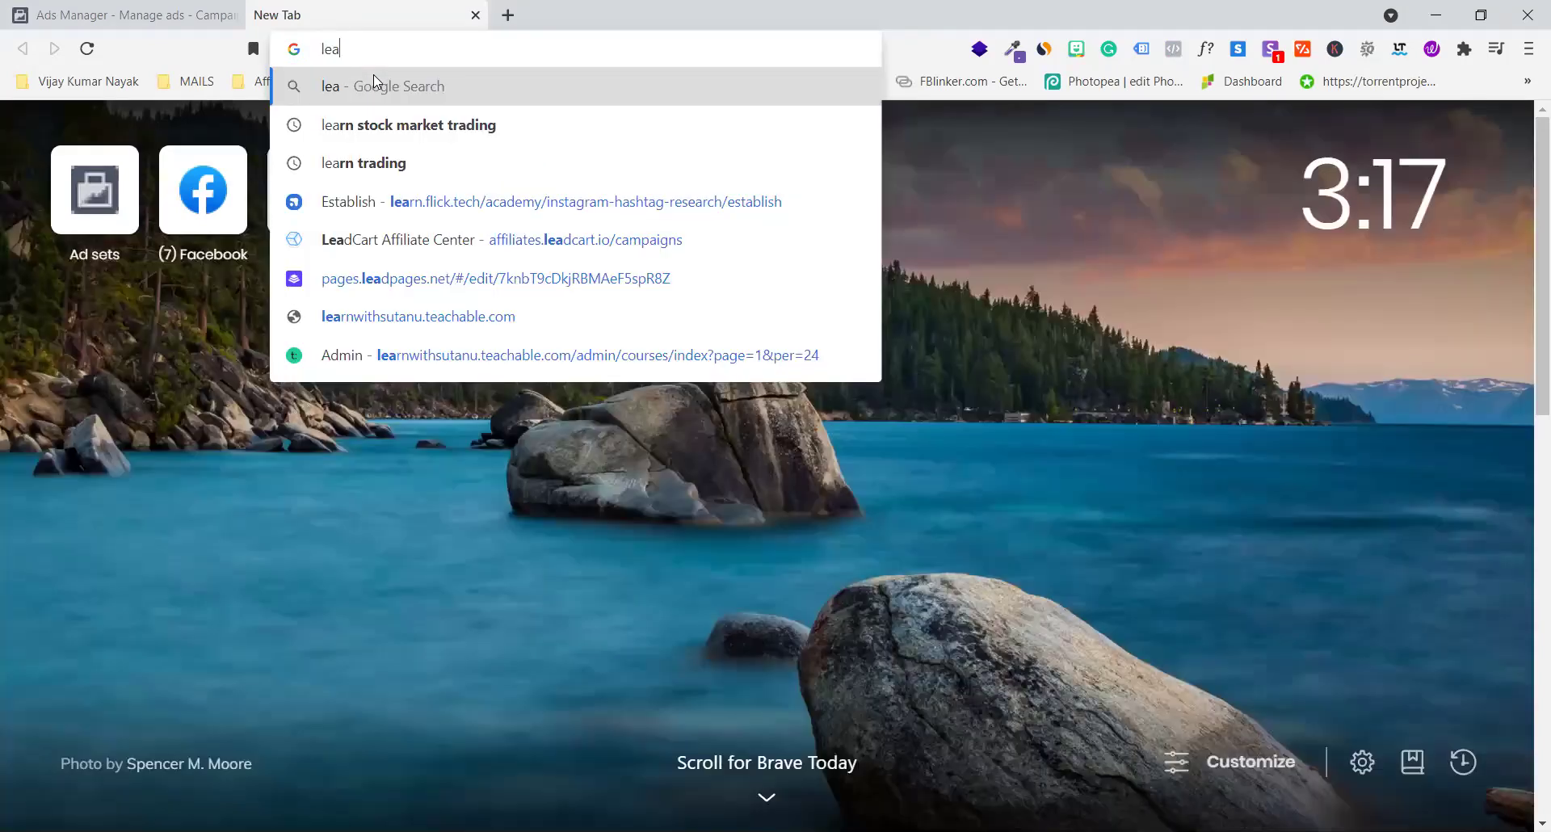
text(rn english)
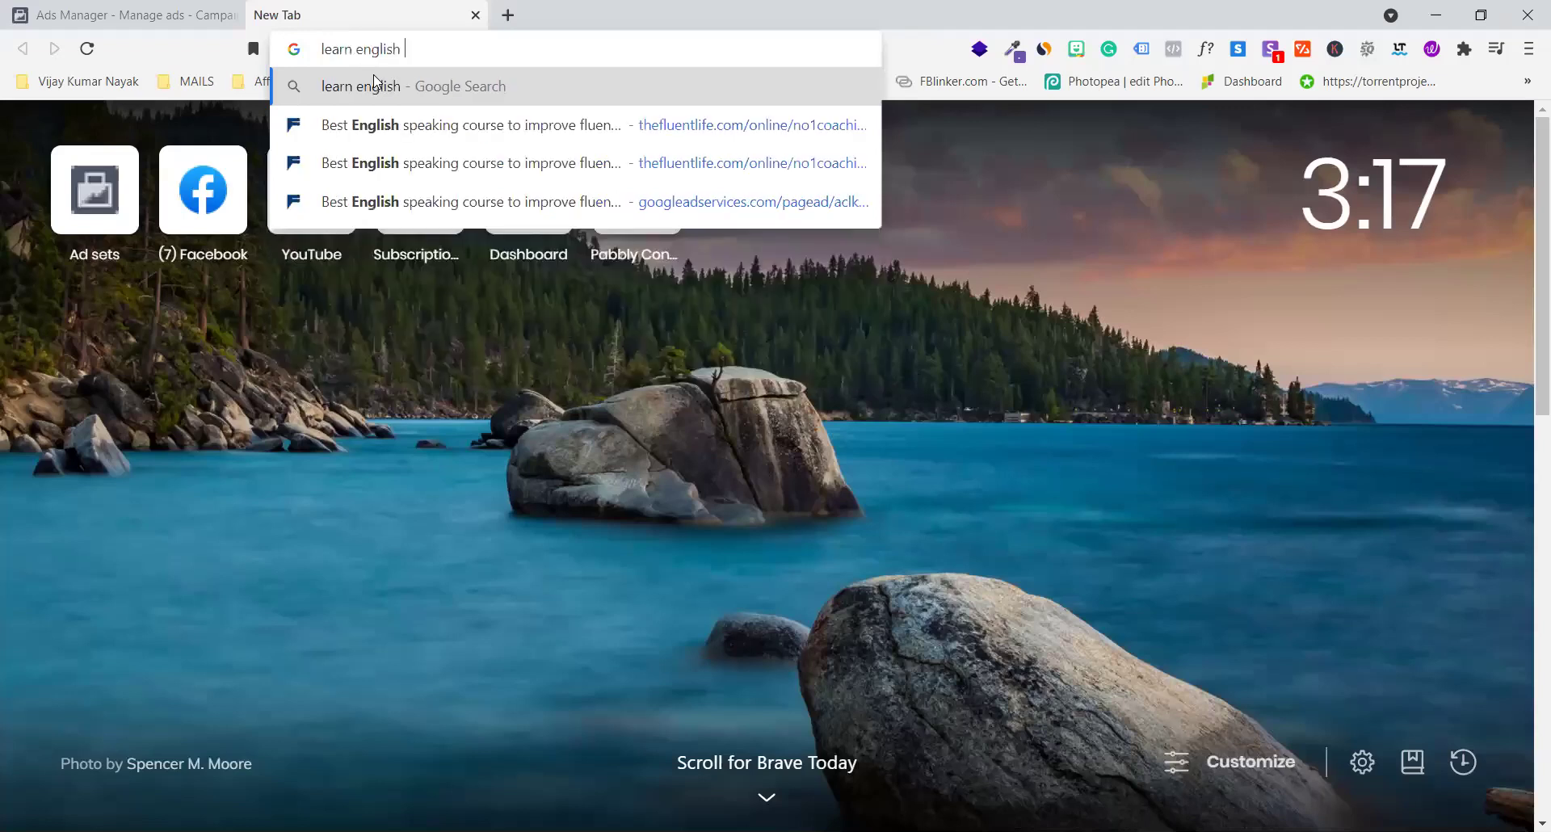
key(Down)
key(Return)
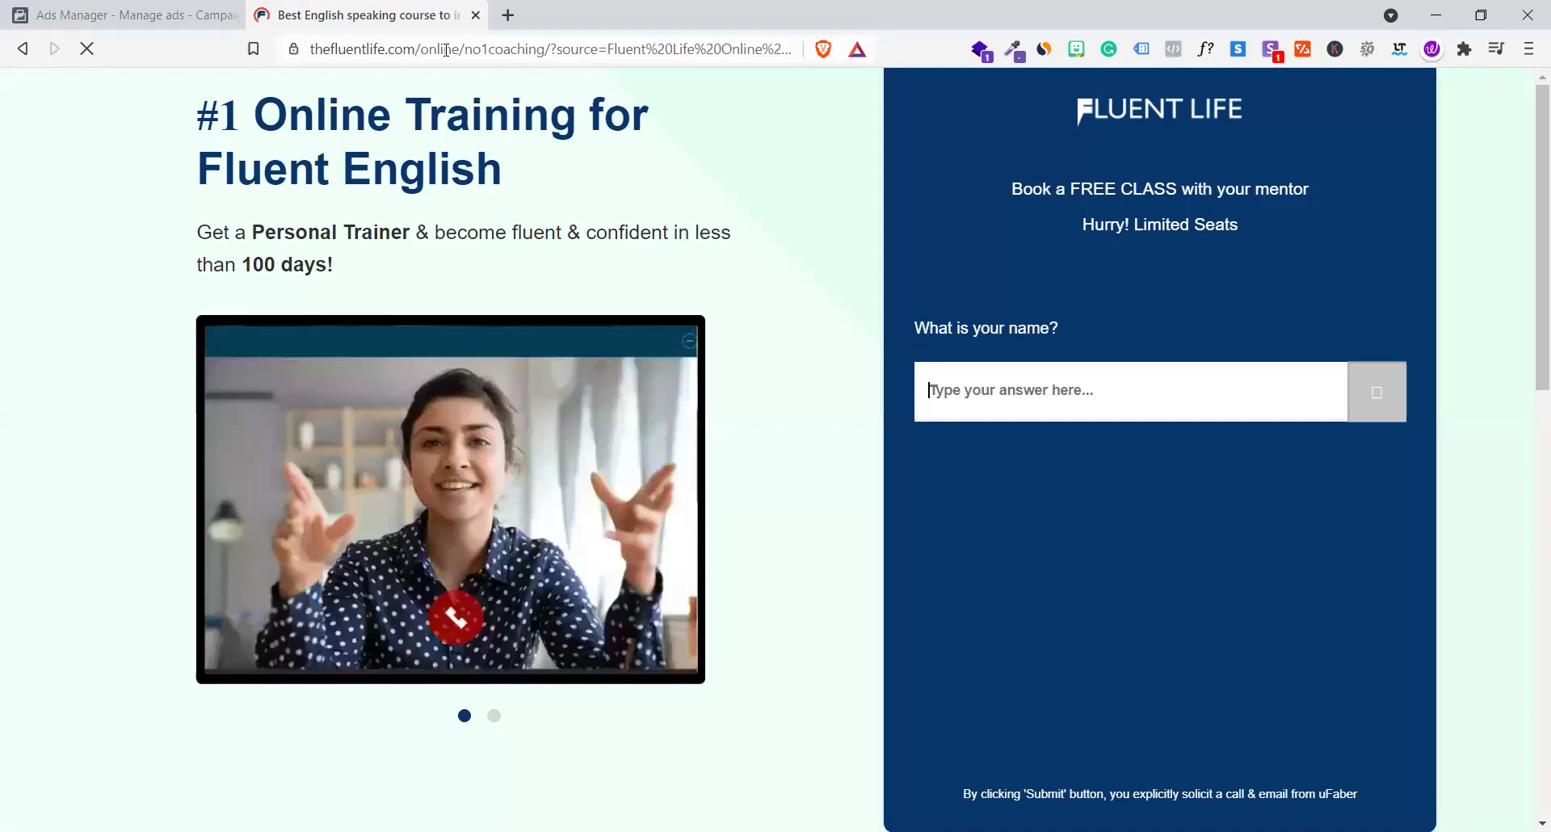
Reopen the copied Fluent Life site address in a new tab, then close the duplicate tab
drag(456, 50, 204, 58)
key(ctrl+c)
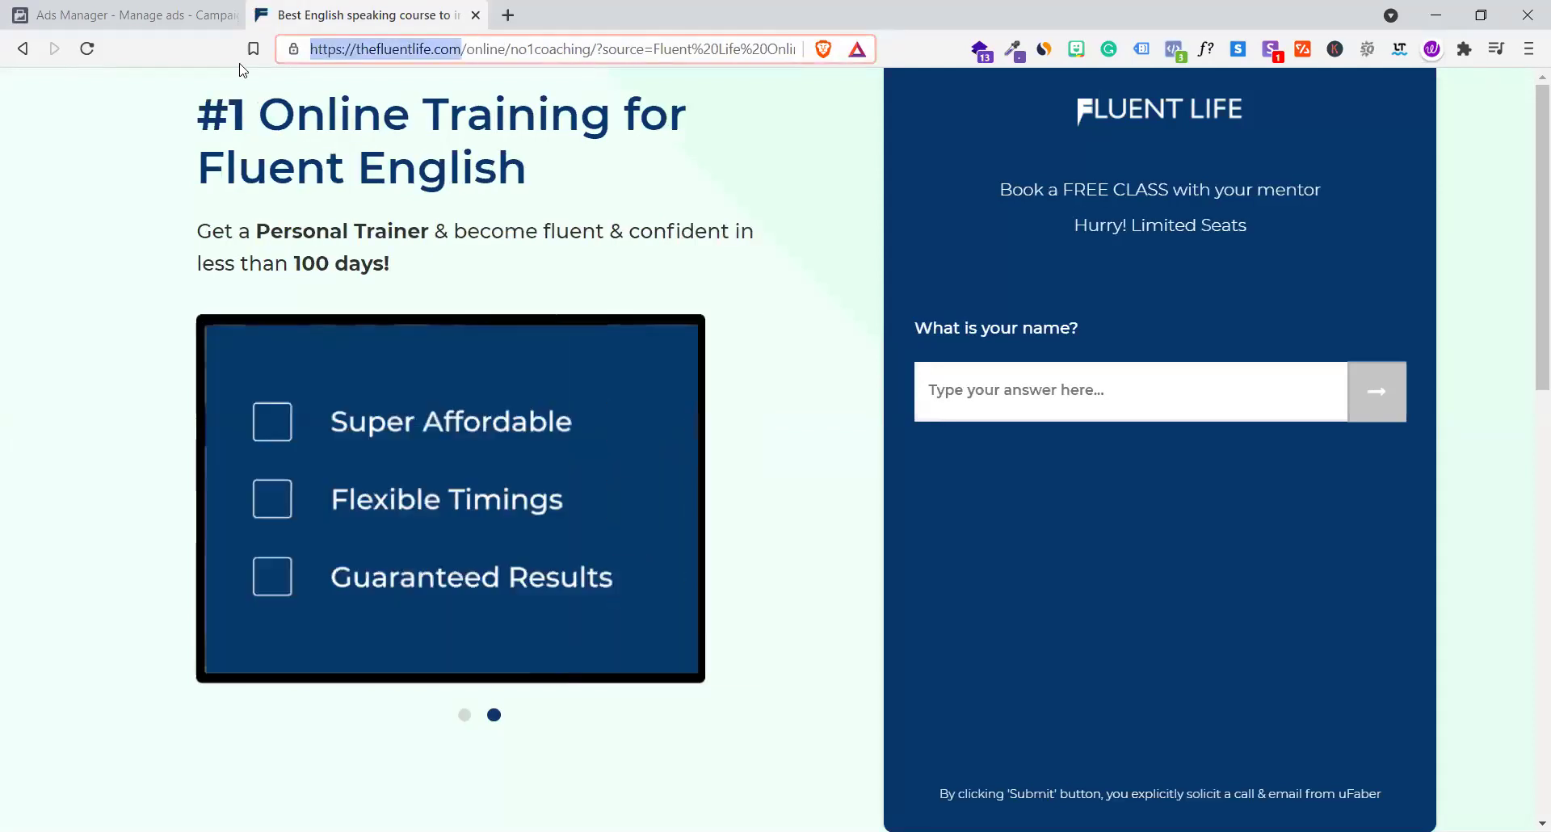
key(ctrl+t)
key(ctrl+v)
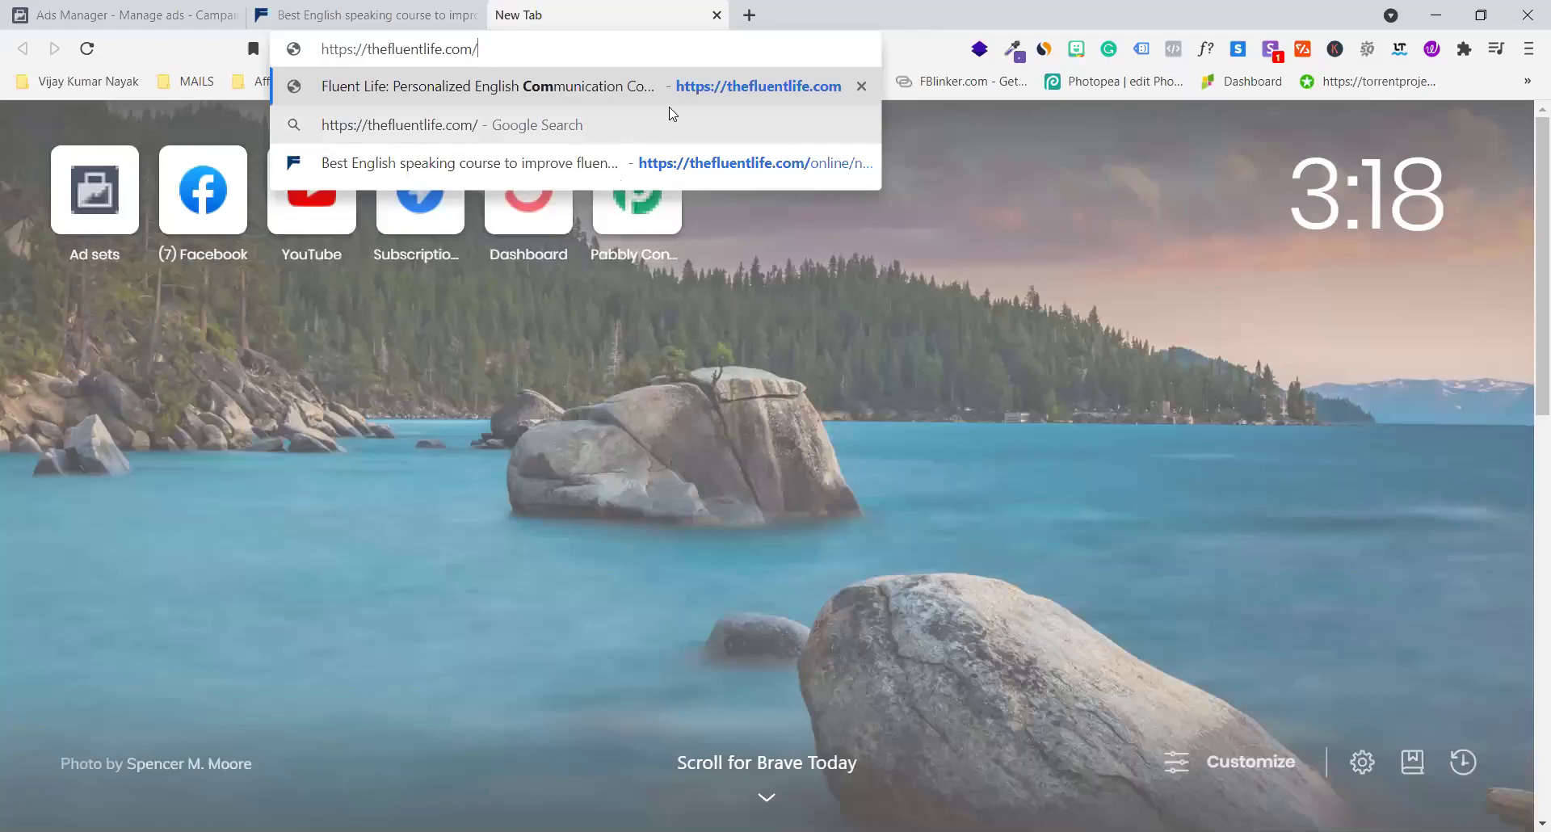
click(672, 168)
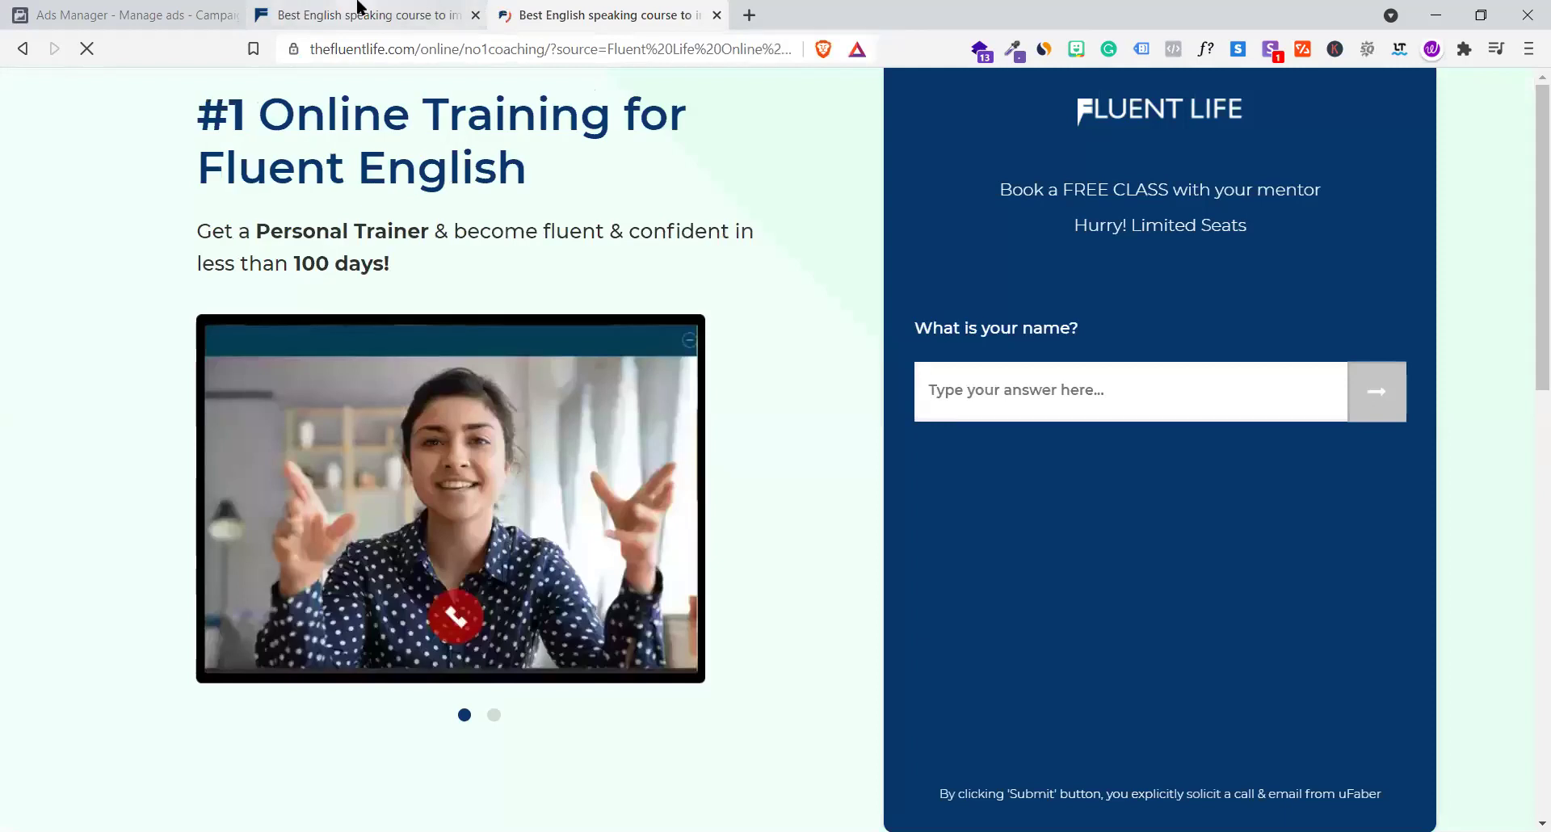
click(358, 10)
click(598, 15)
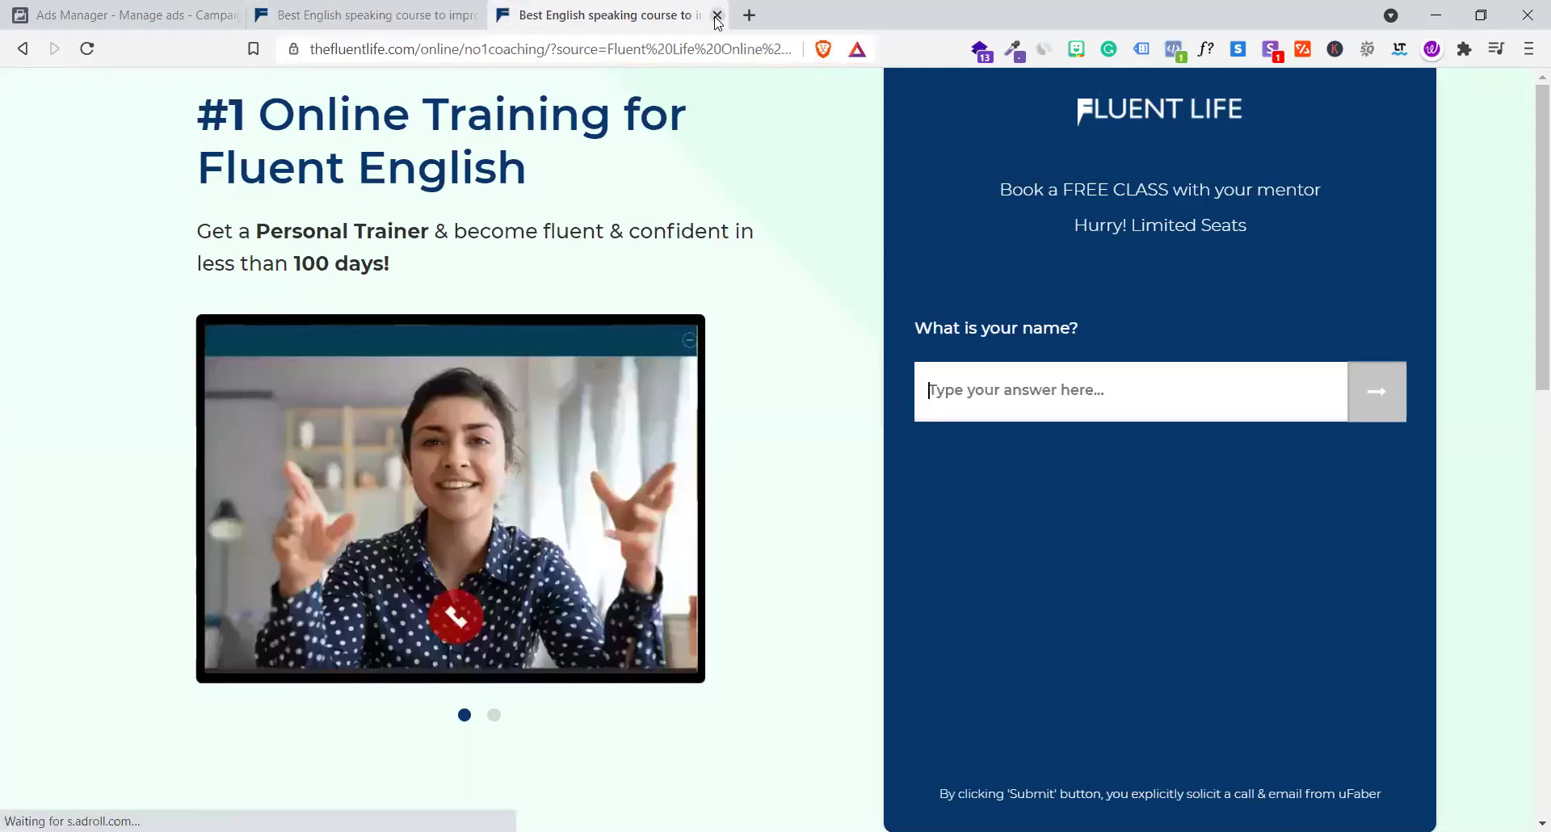
click(716, 15)
Scroll through the Fluent Life landing page, then go back to the Ads Manager tab
scroll(669, 521, down, 10)
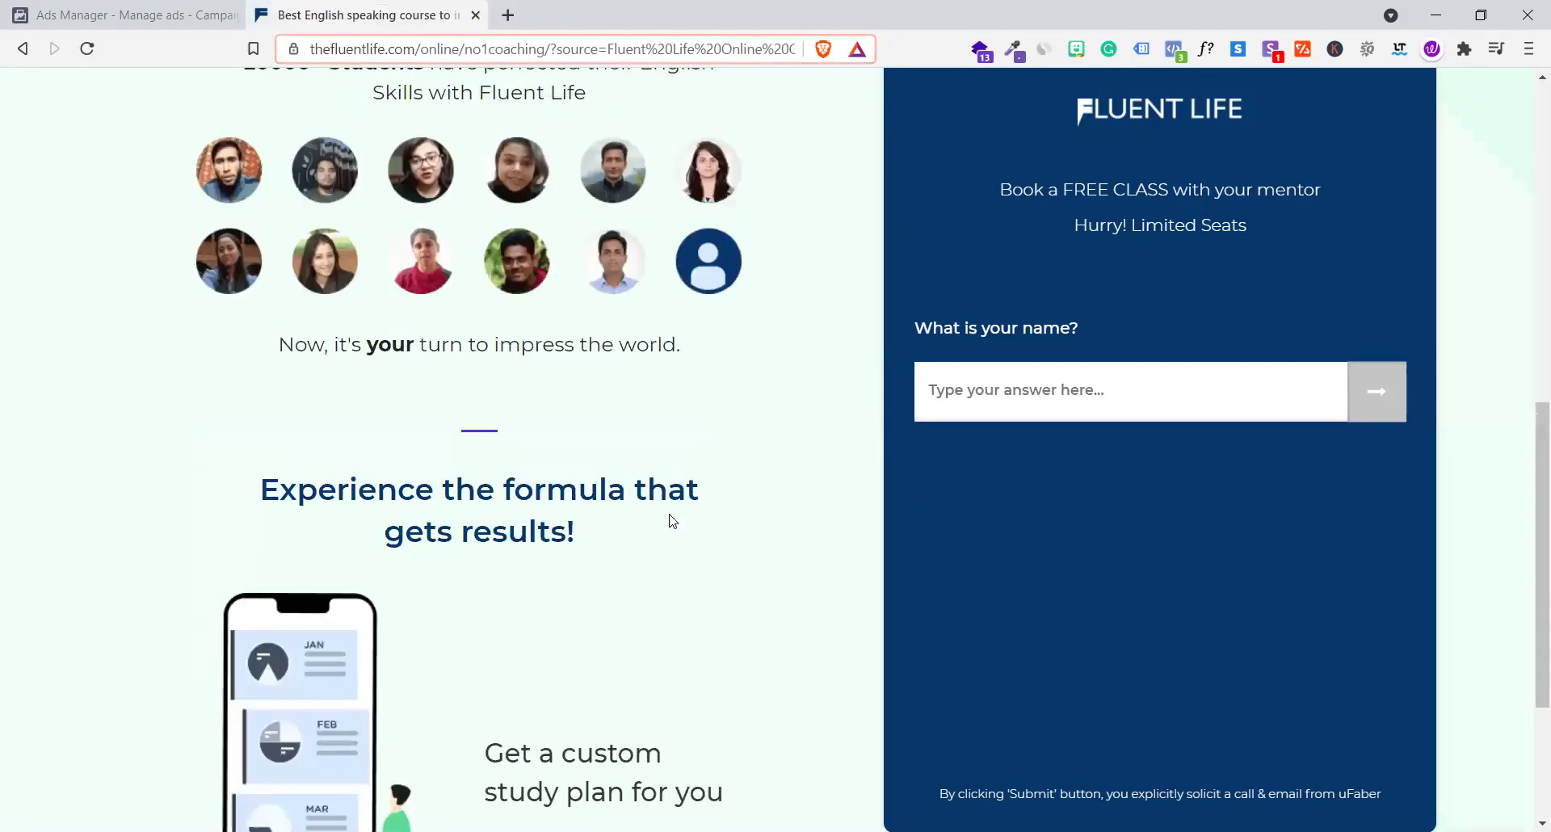
scroll(1173, 361, up, 10)
click(1373, 387)
scroll(1363, 386, down, 3)
scroll(1363, 386, up, 3)
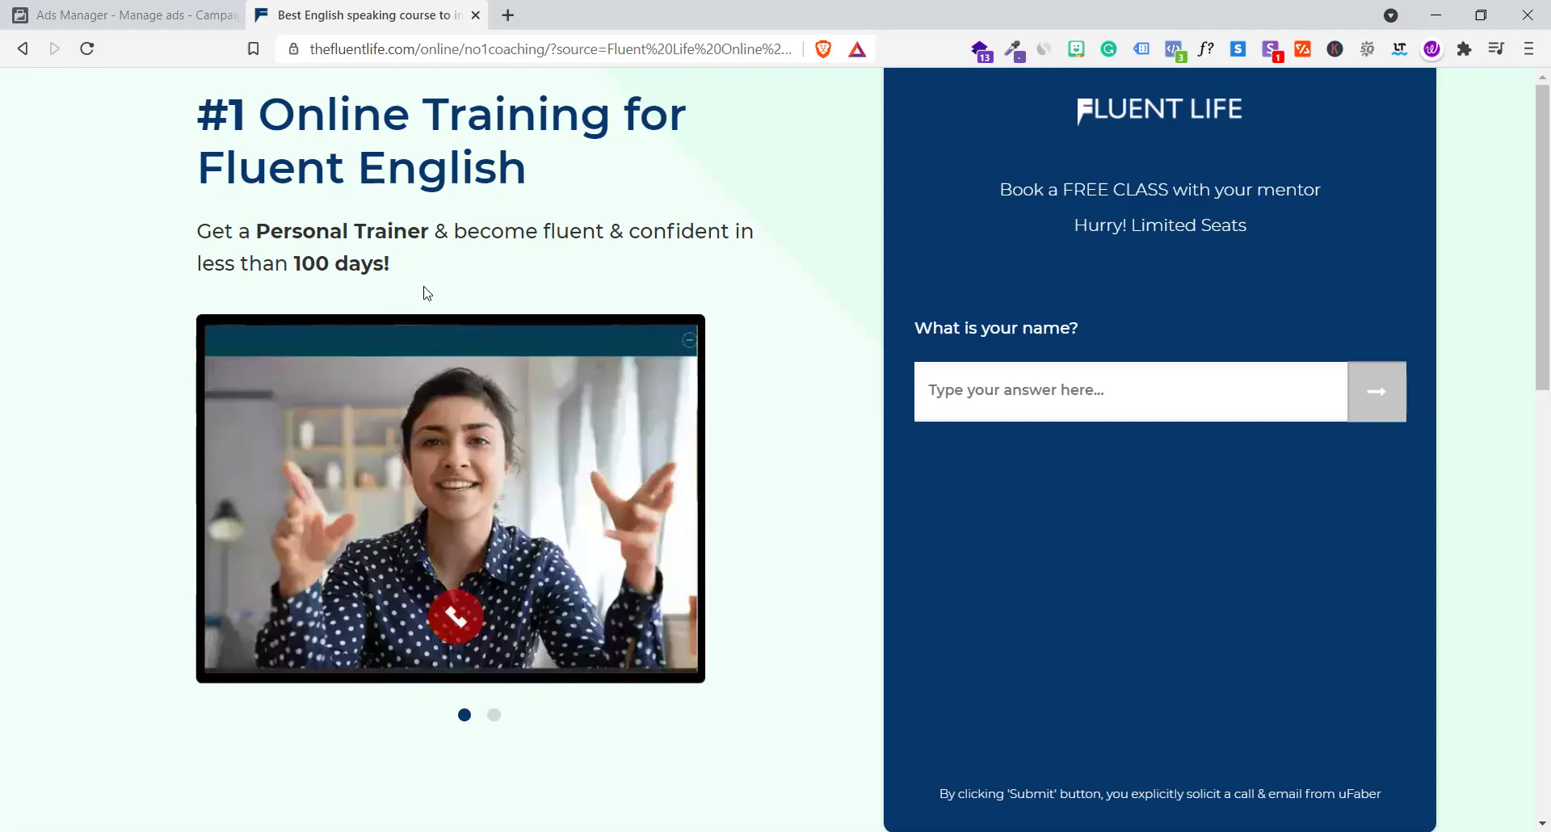
click(46, 8)
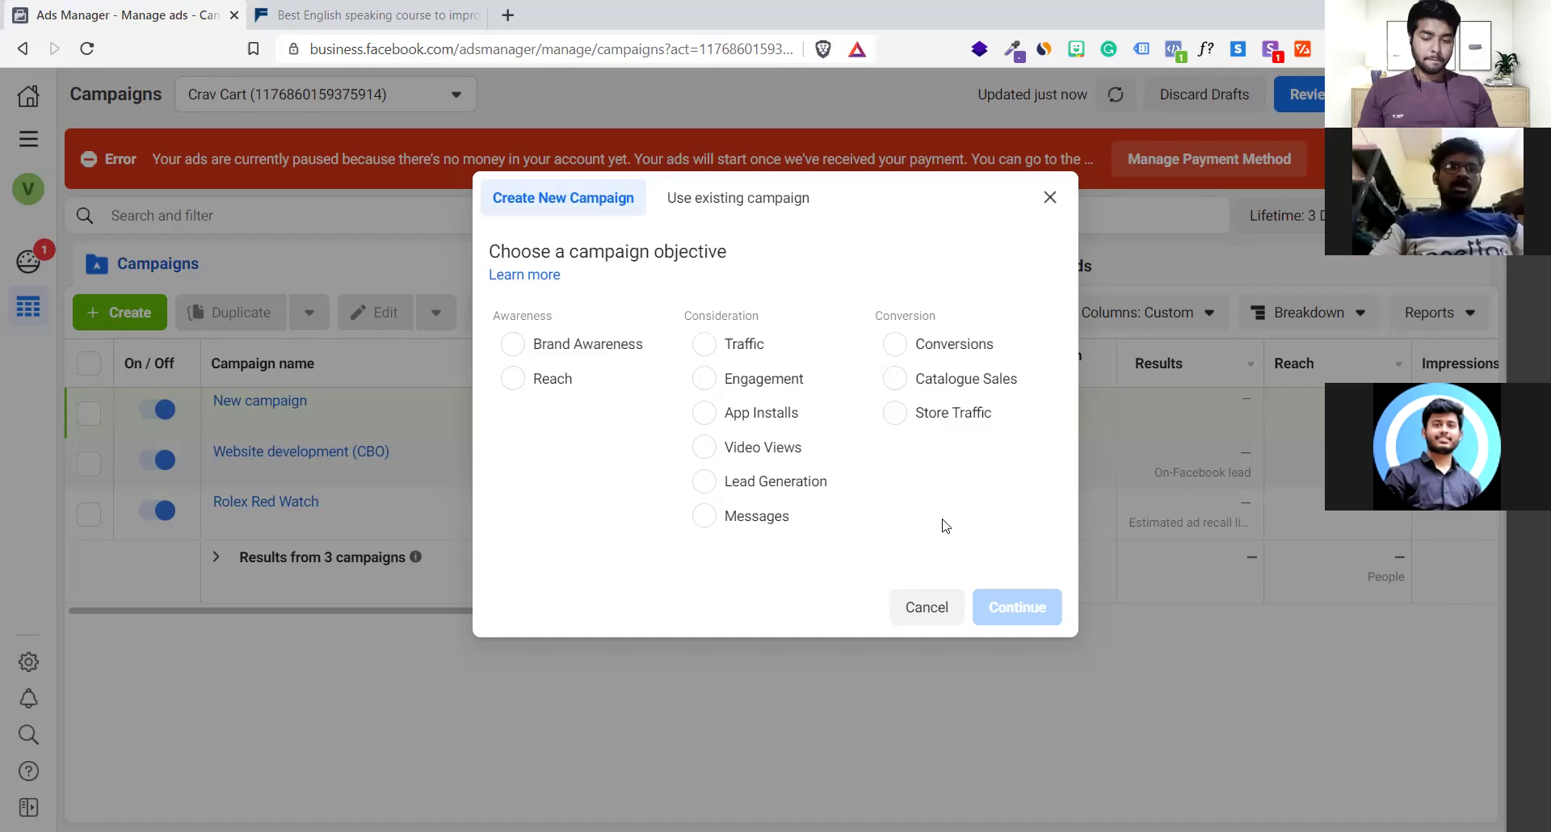
Choose Conversions as the campaign objective and continue to the new campaign draft
click(925, 345)
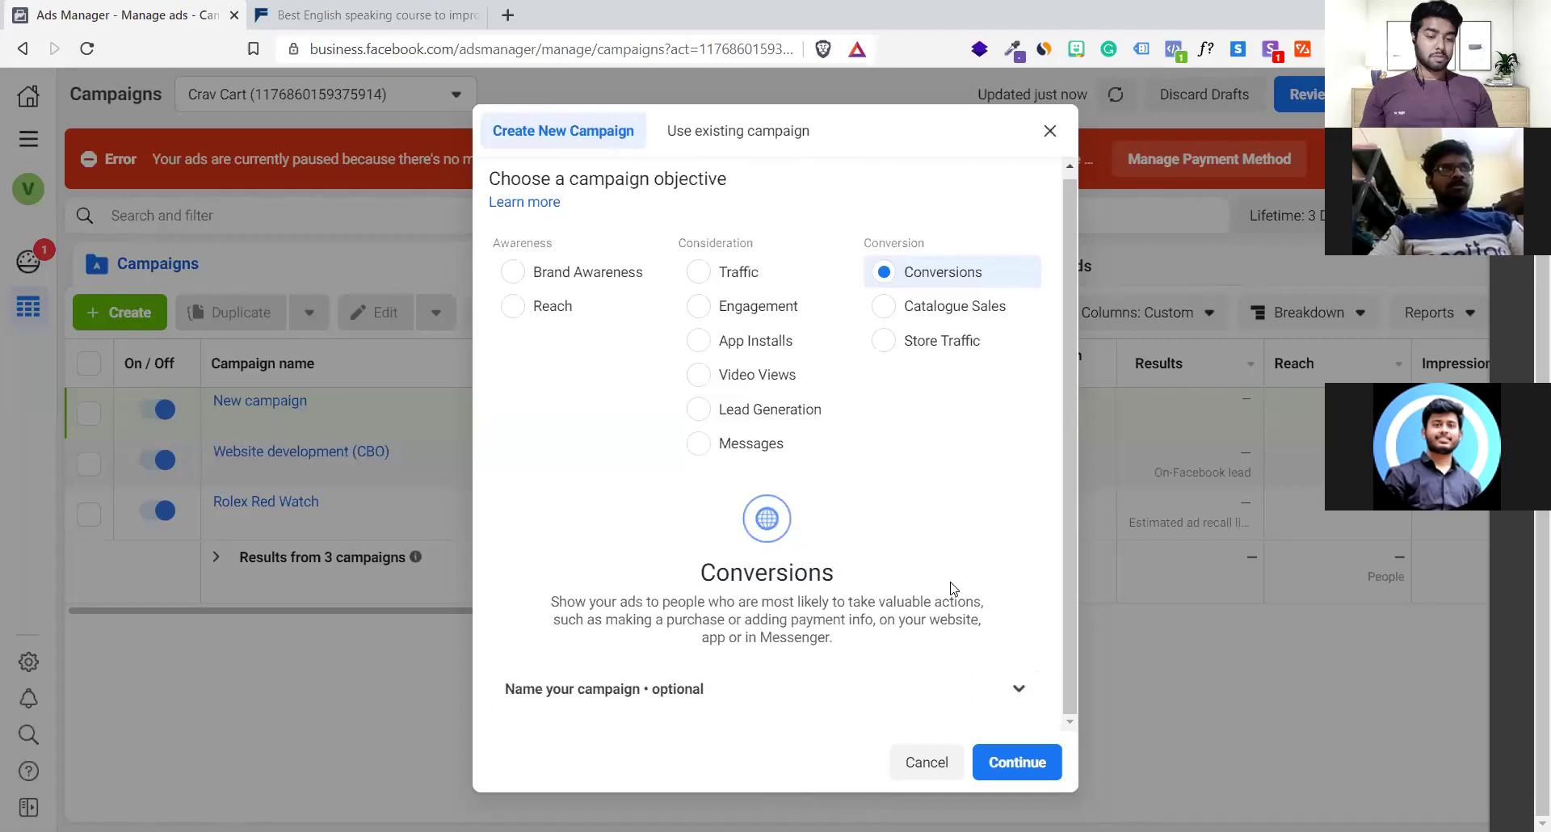
click(1015, 774)
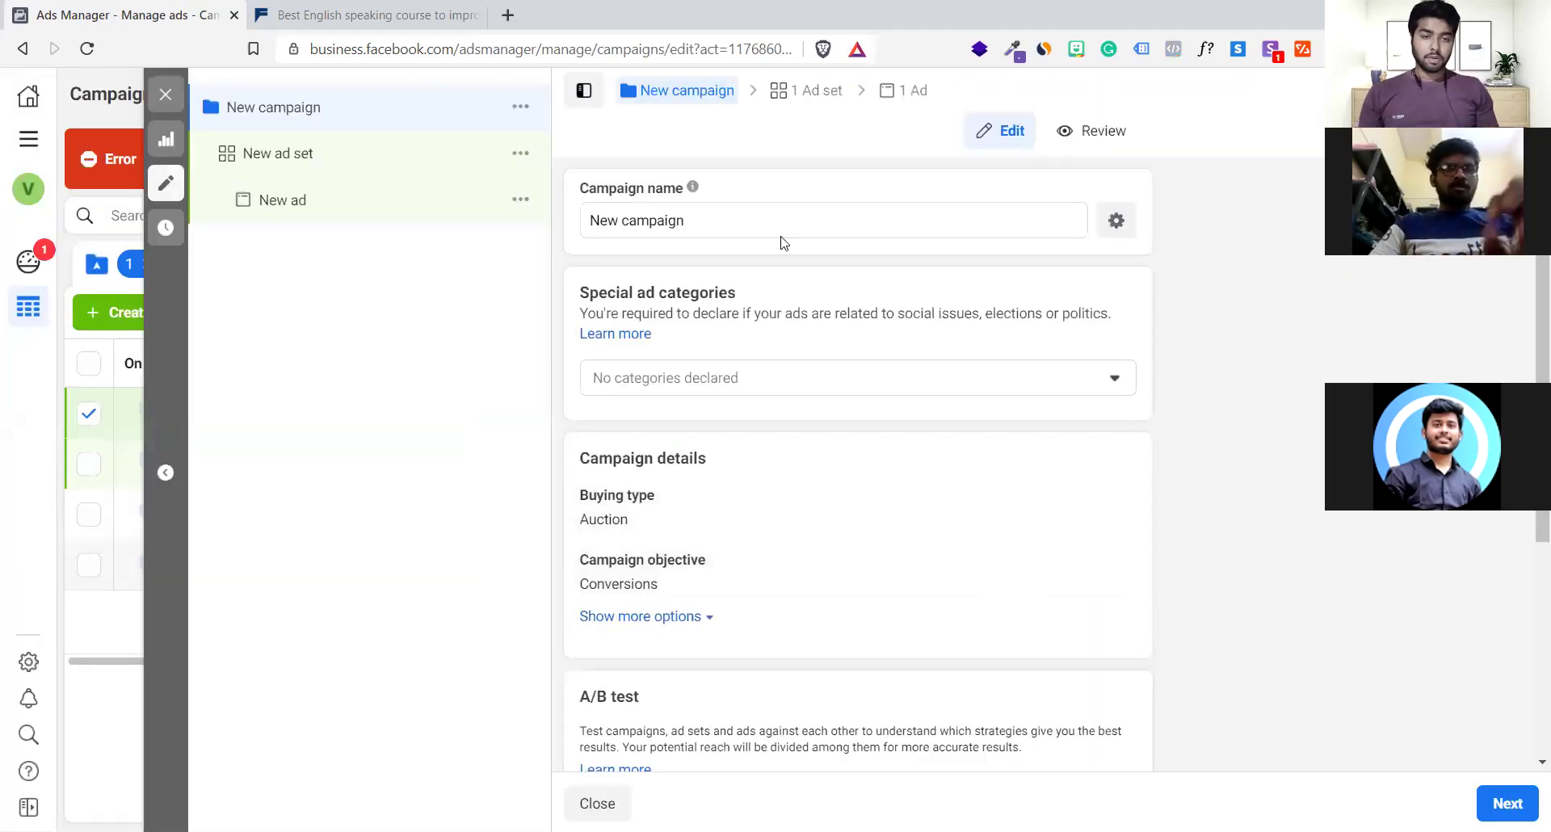
Replace the default campaign name with 'Sales Page 299/-' and commit the change
triple_click(778, 226)
key(BackSpace)
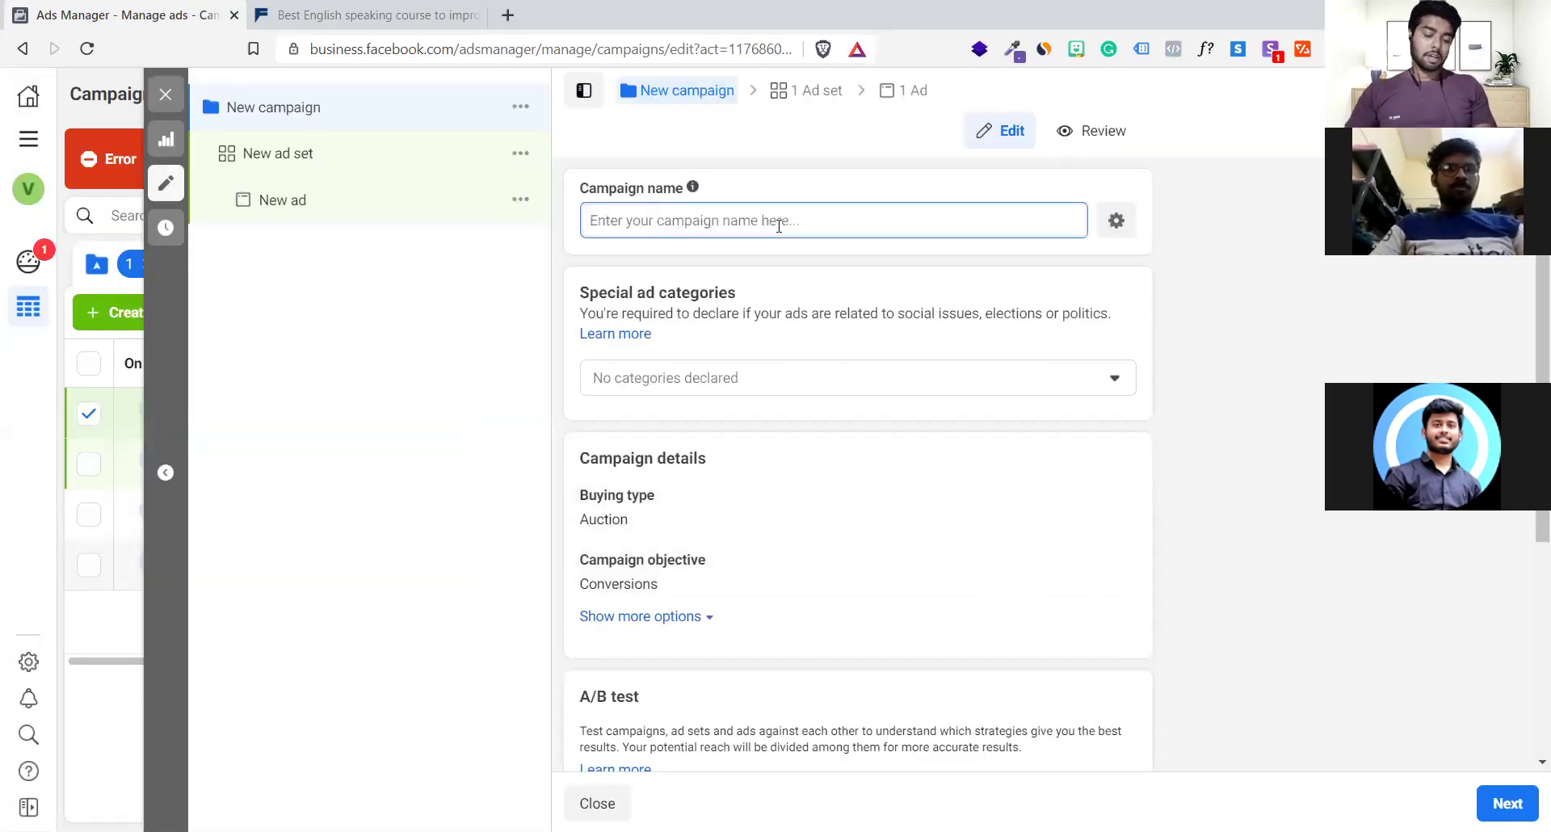
text(Leag)
key(BackSpace)
key(BackSpace)
key(BackSpace)
key(BackSpace)
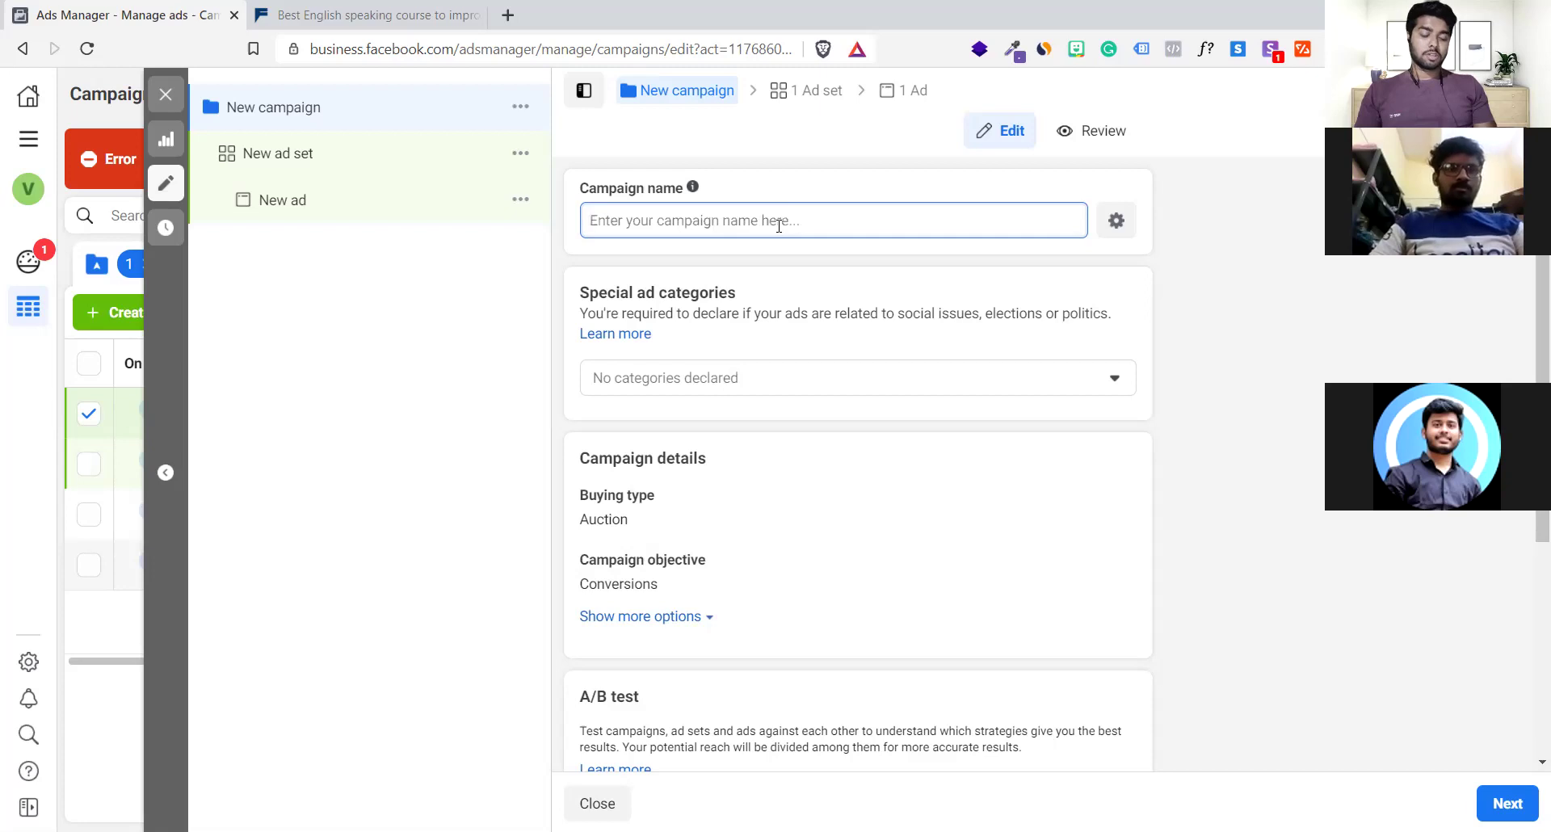
text(Sales Pa)
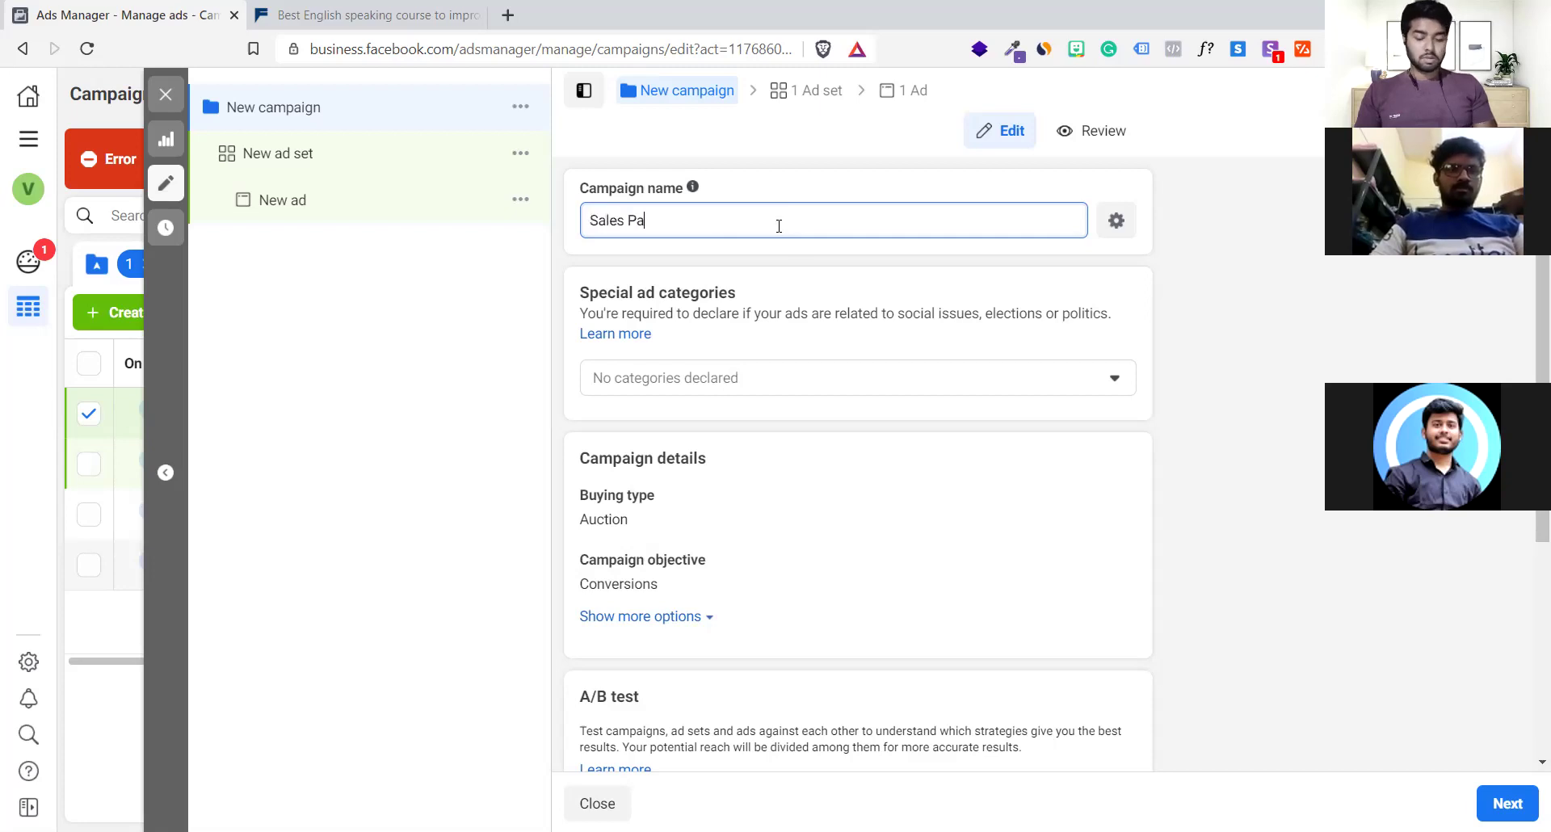
text(ge 29)
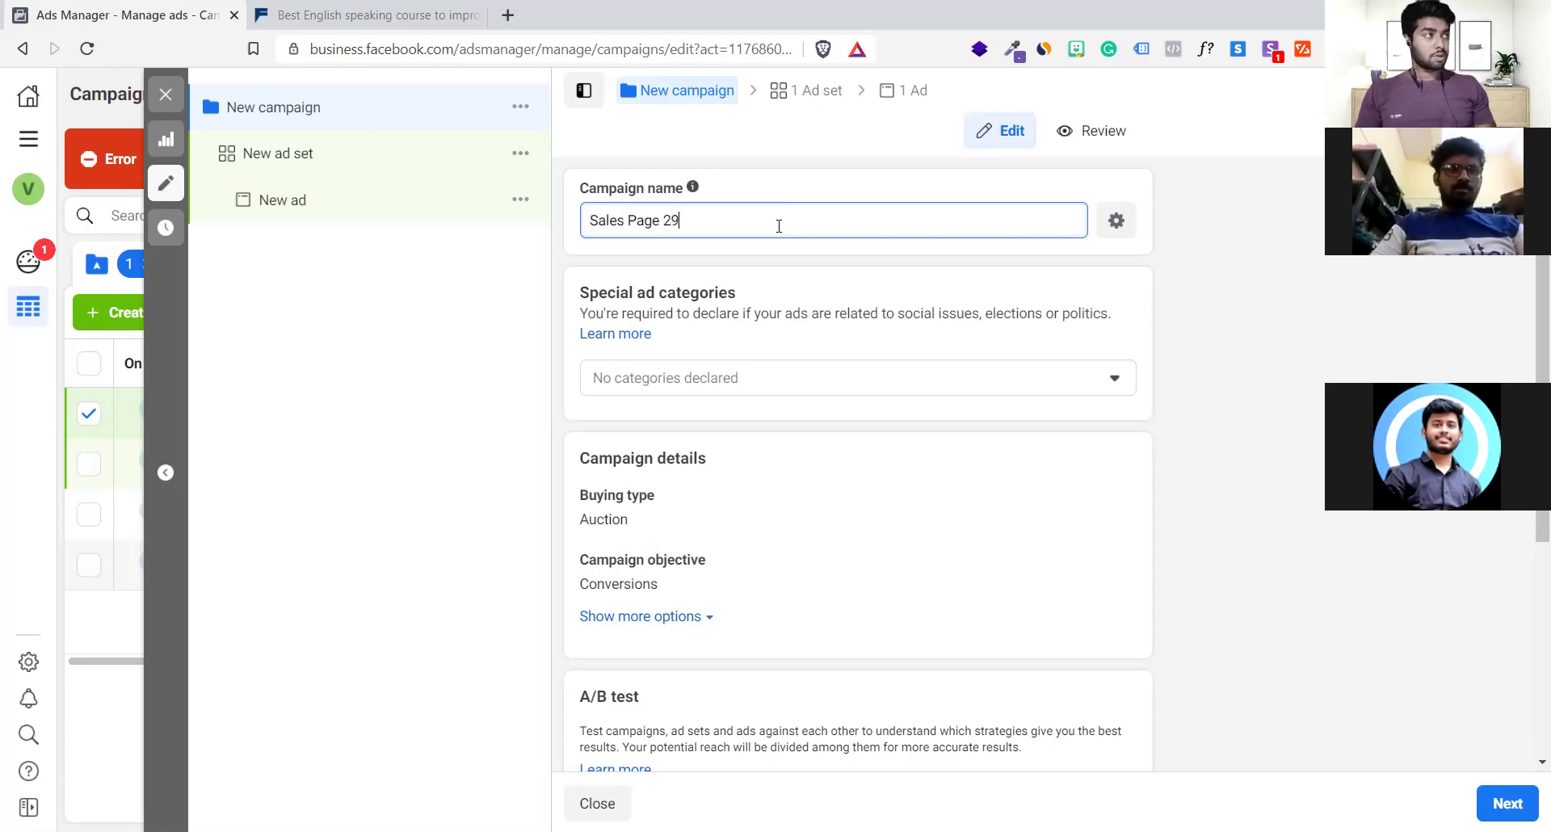
text(9*-*/-)
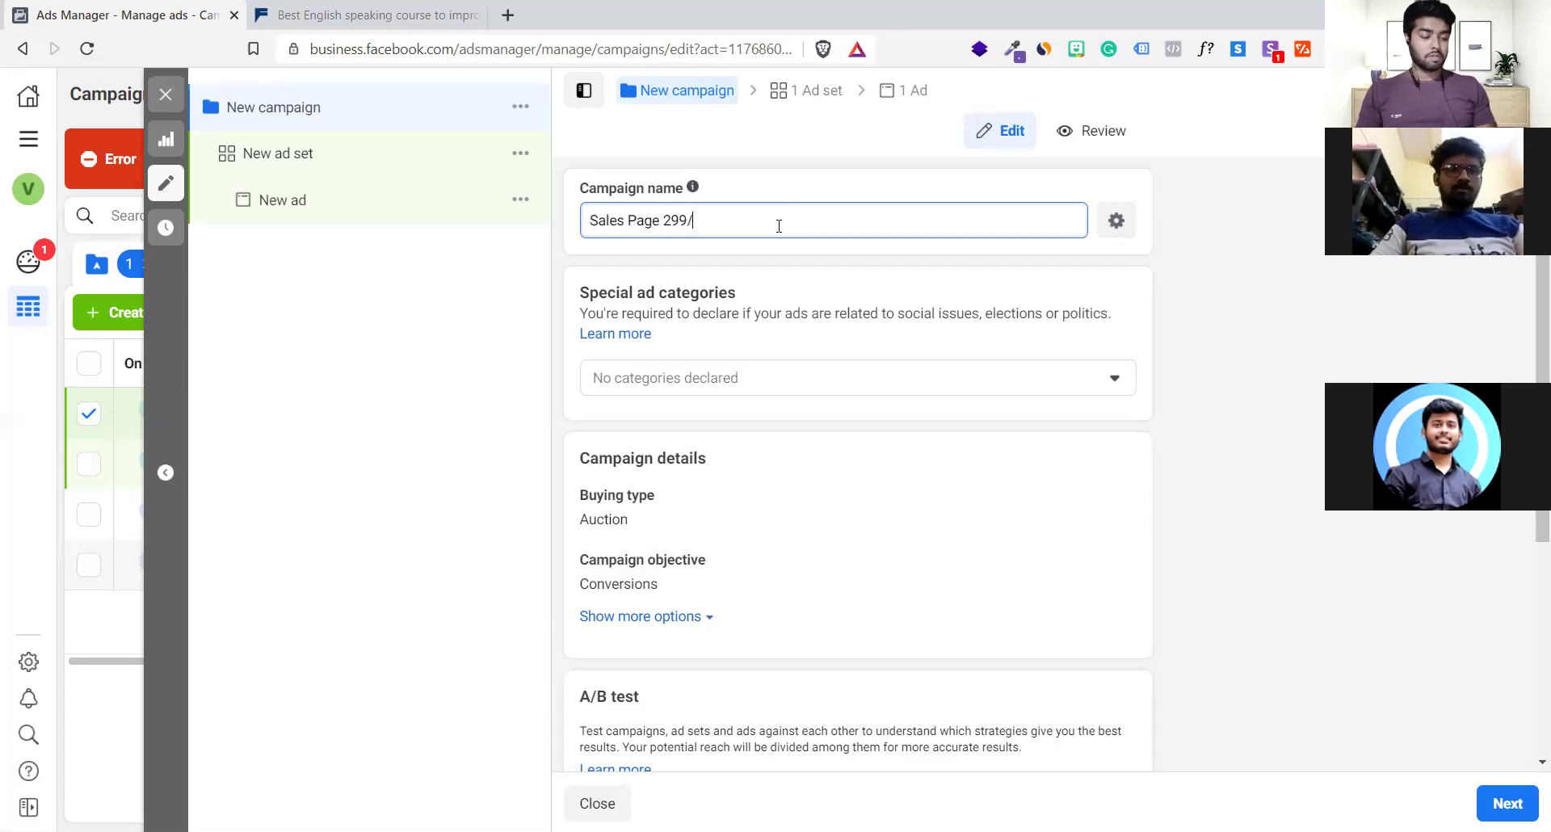
click(458, 337)
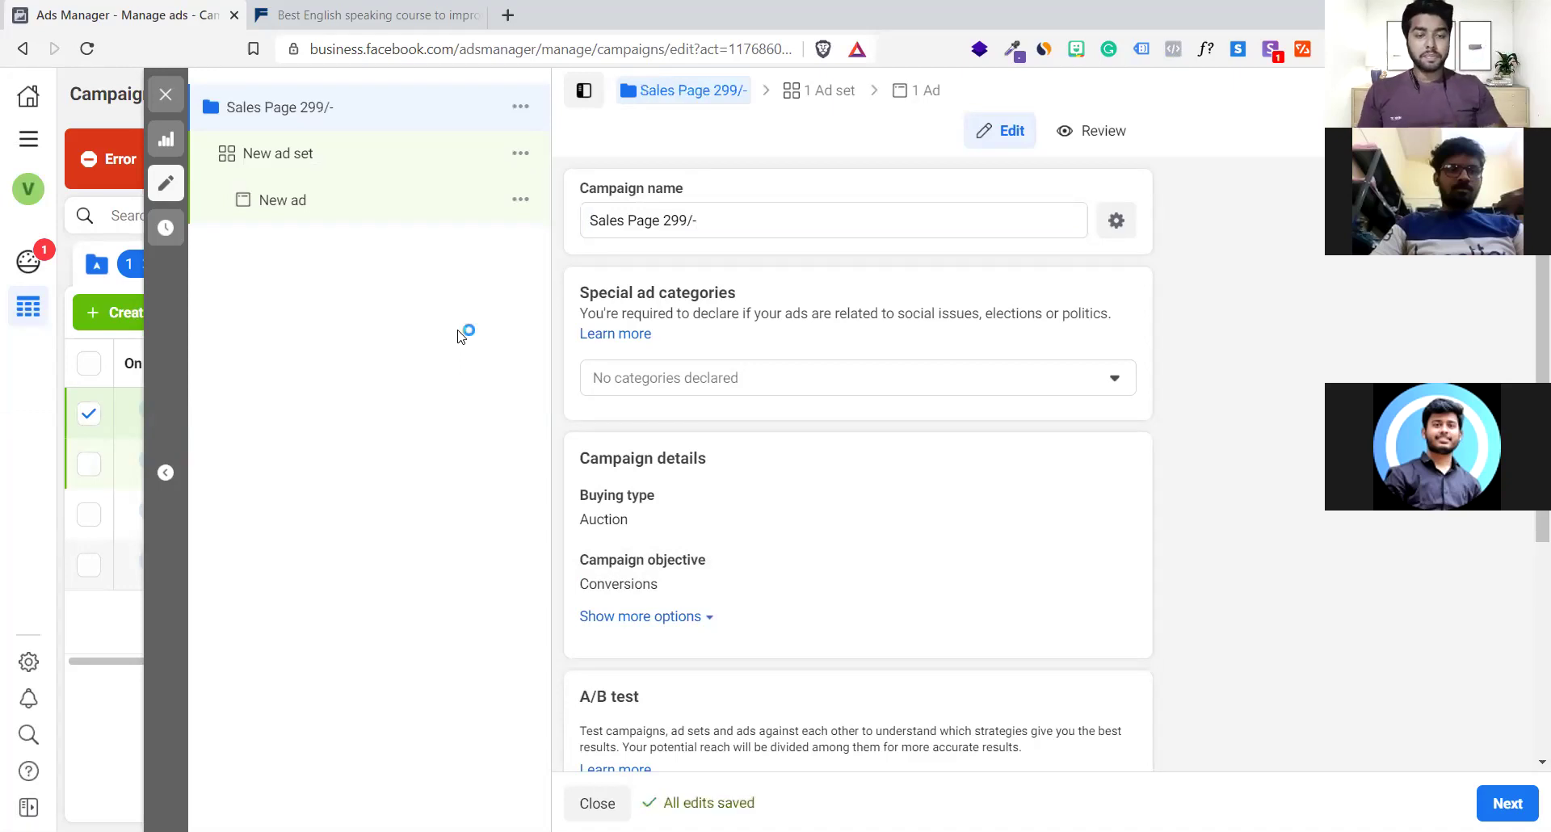
Expand the 'Sales Page 299/-' campaign's extra options to show its empty spending limit setting
scroll(798, 447, down, 3)
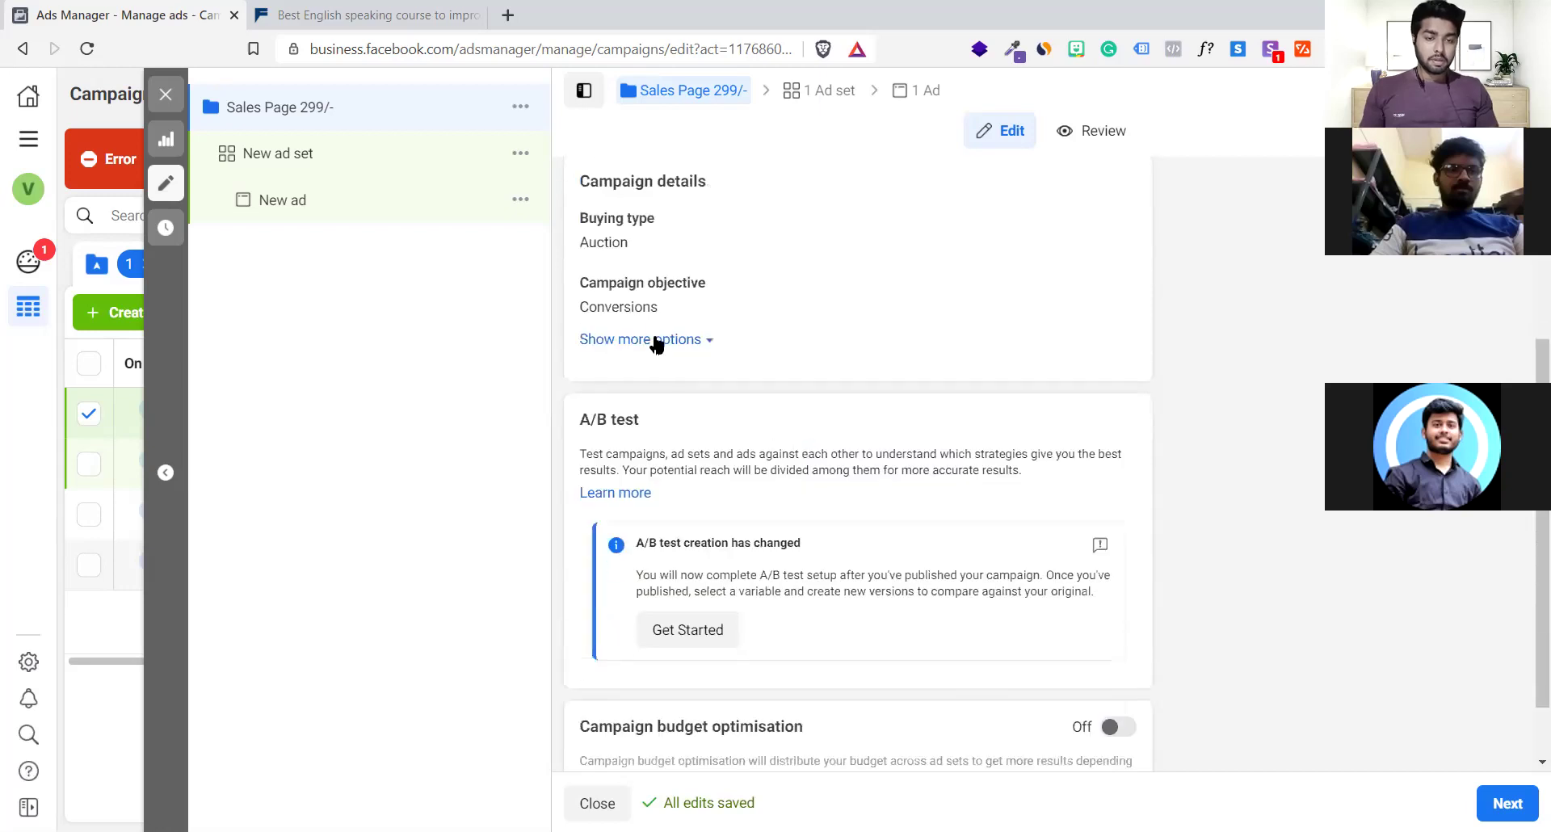
click(655, 340)
scroll(717, 406, down, 1)
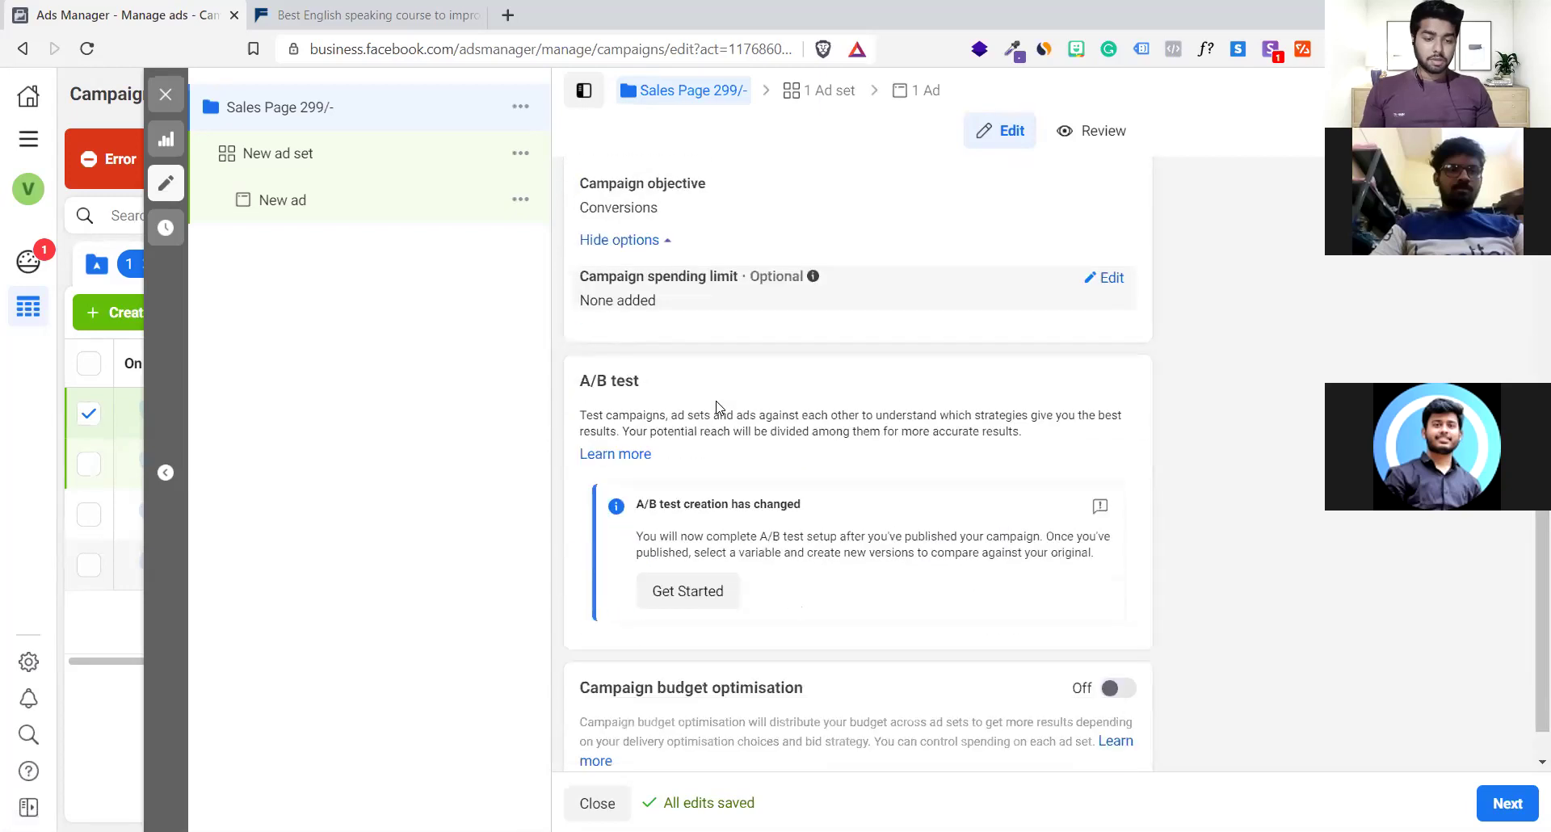
scroll(717, 406, up, 5)
scroll(716, 405, down, 3)
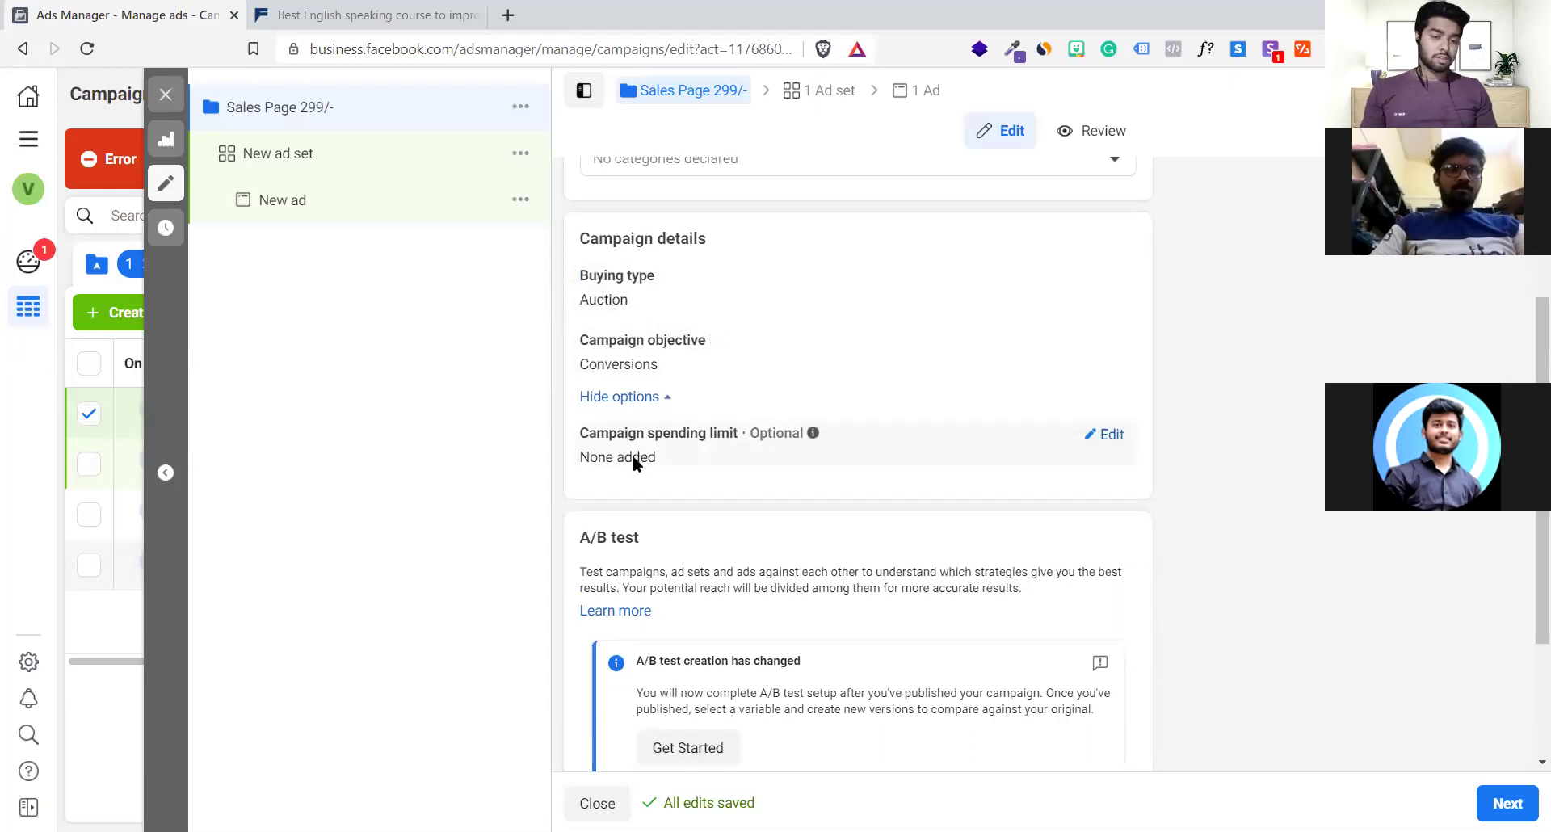
scroll(911, 495, down, 2)
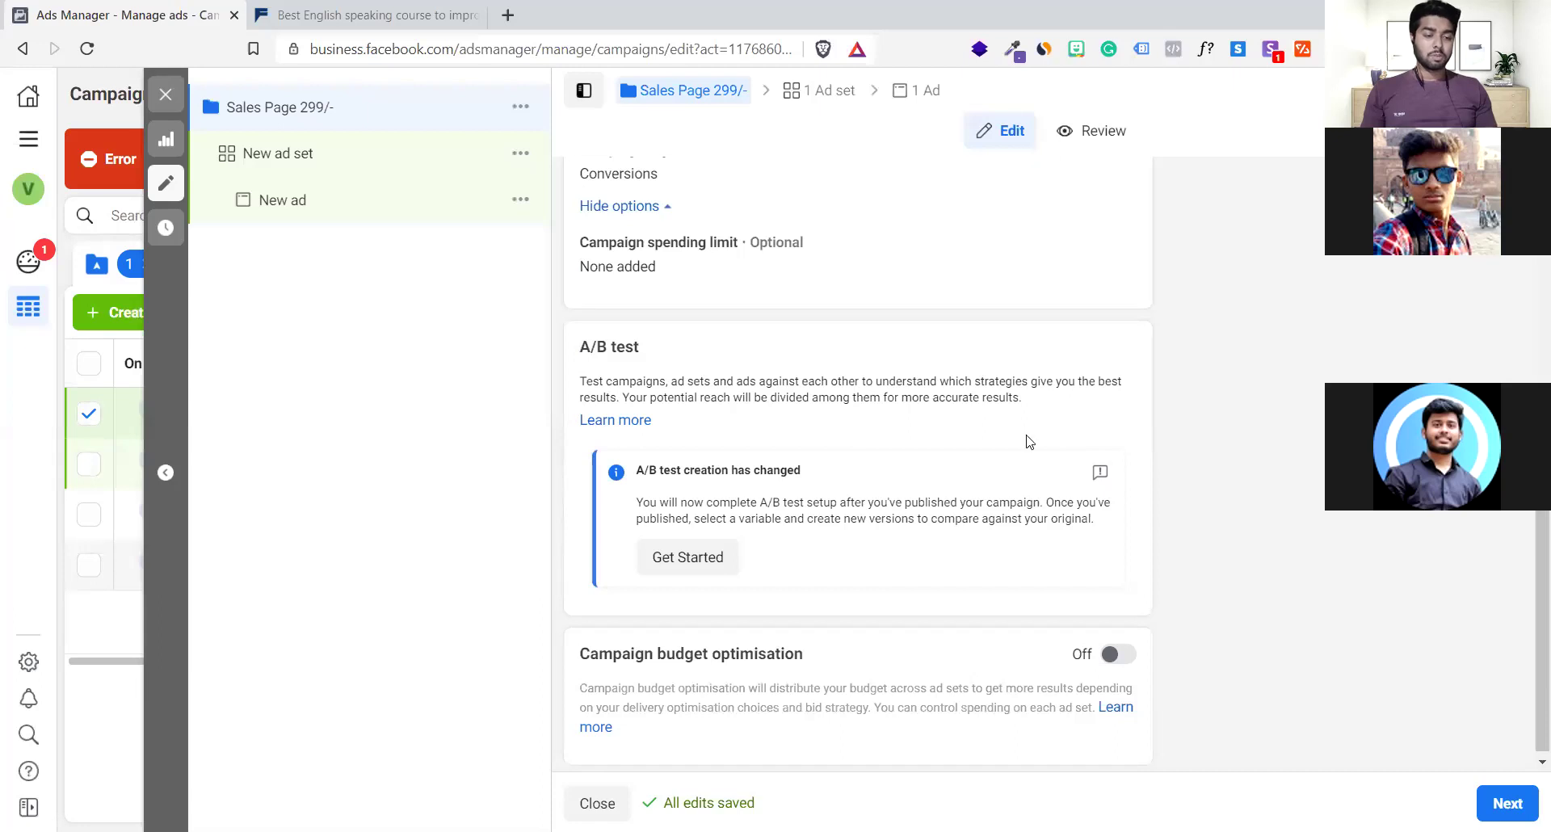
scroll(800, 400, up, 3)
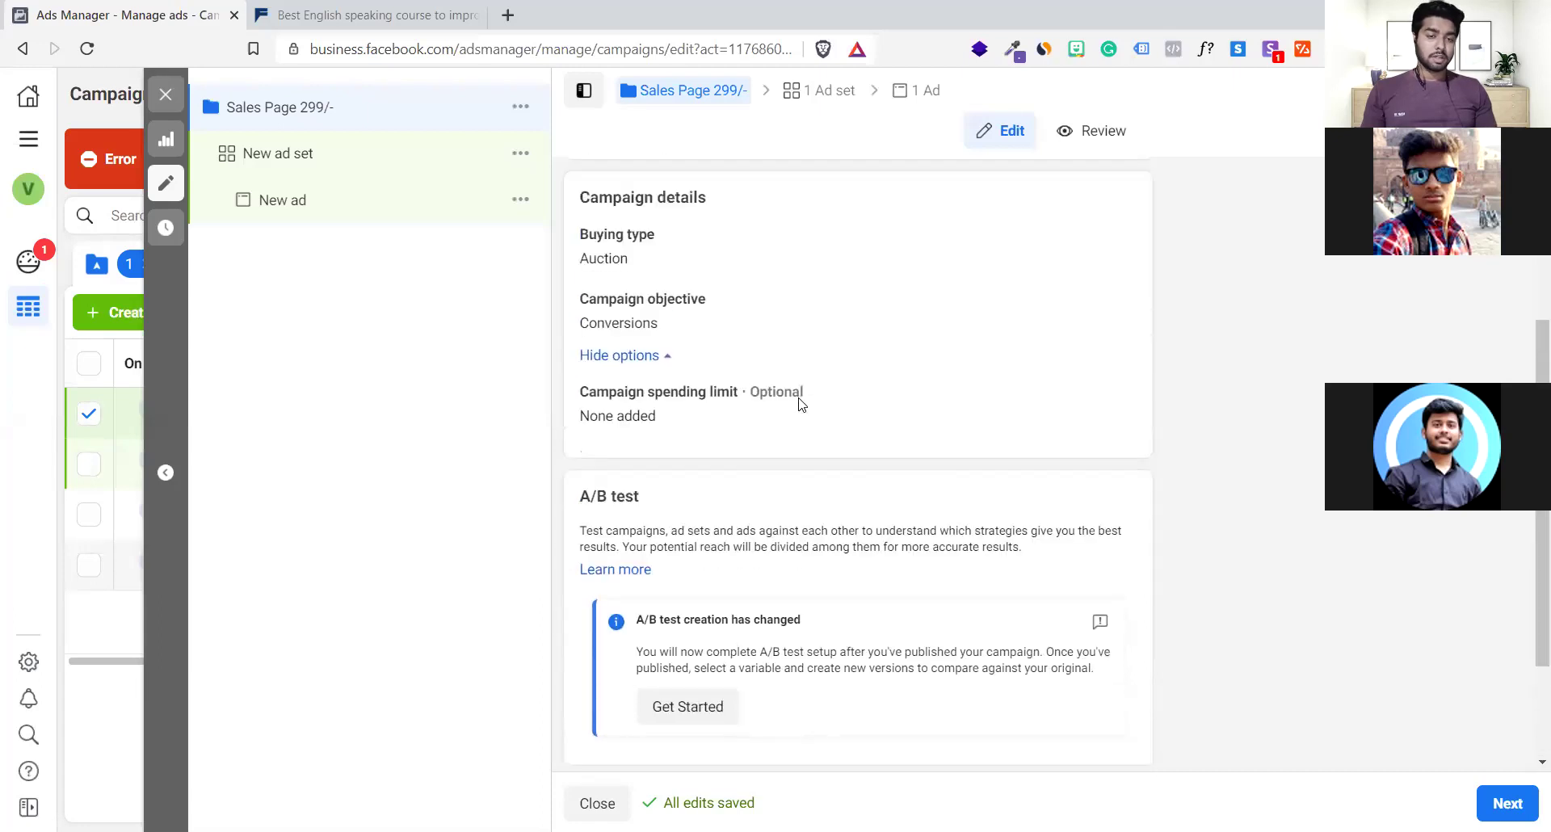
scroll(800, 400, down, 3)
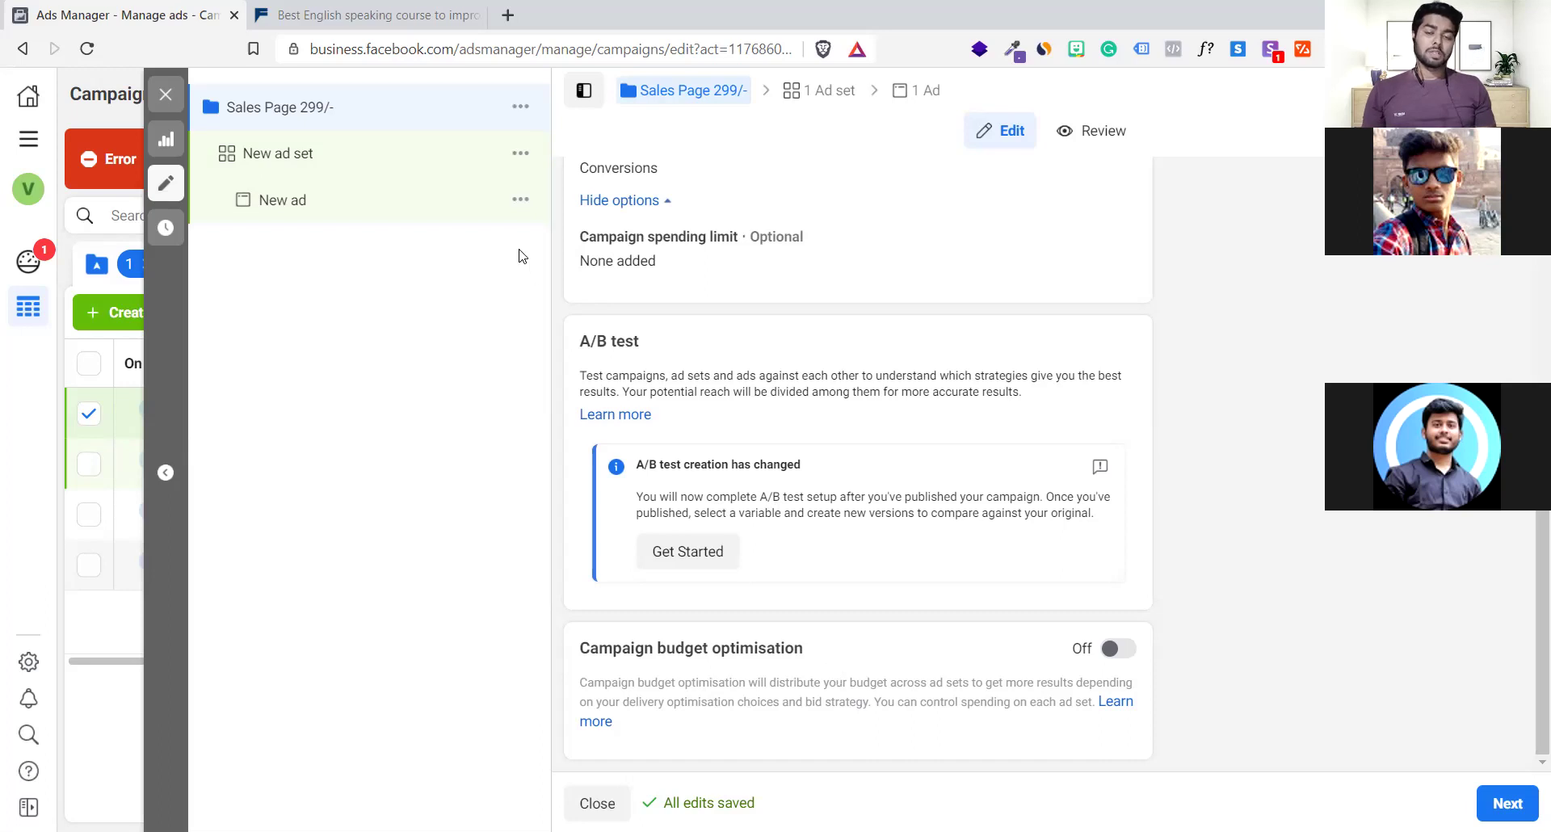
Open the New ad set editor and review its Website conversions and automatic placement settings
click(520, 161)
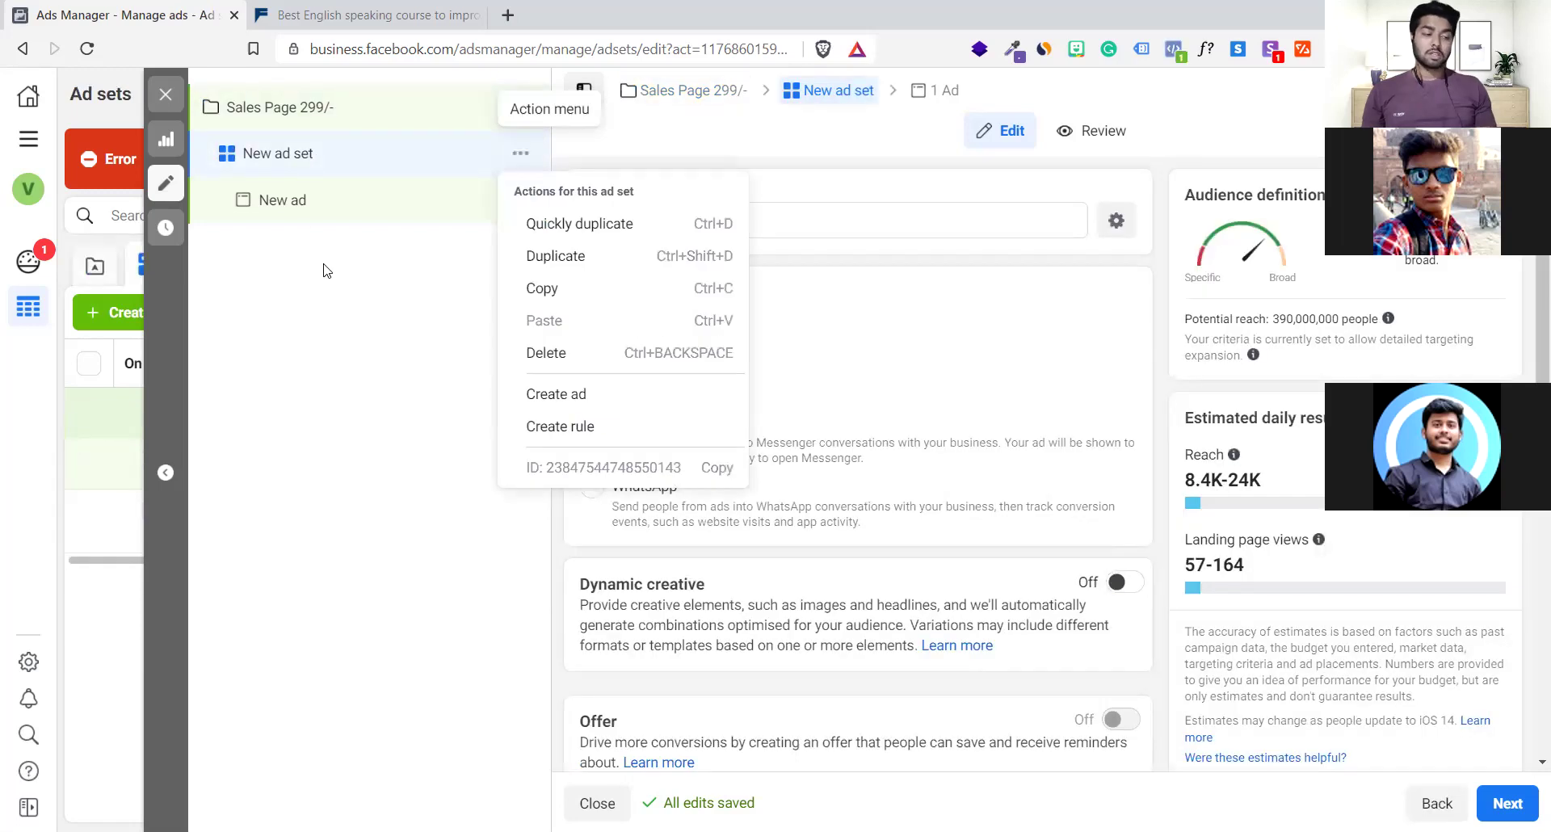
click(351, 349)
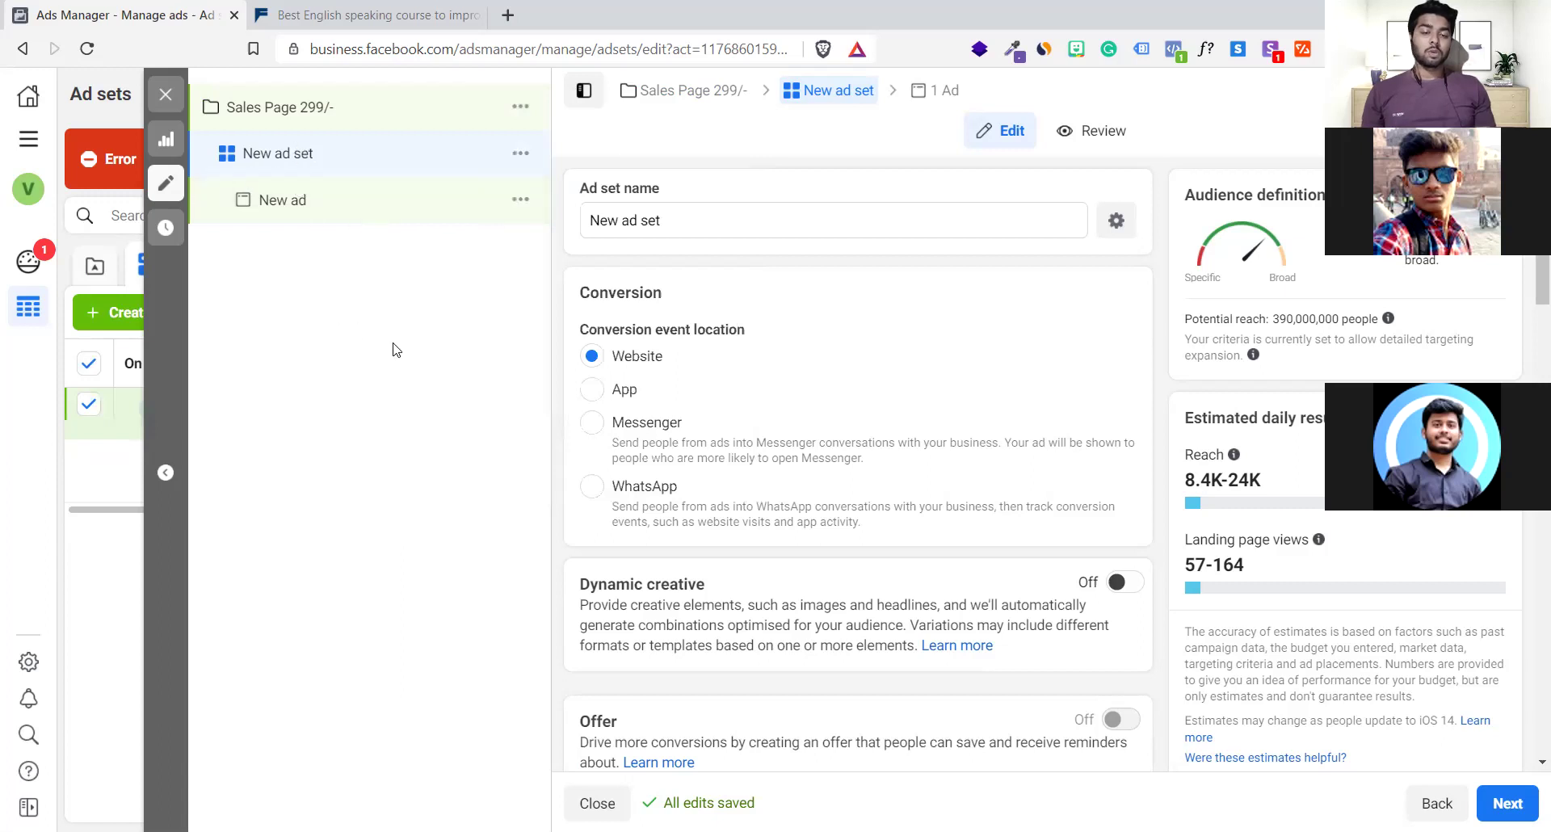
scroll(683, 513, down, 3)
scroll(682, 510, down, 10)
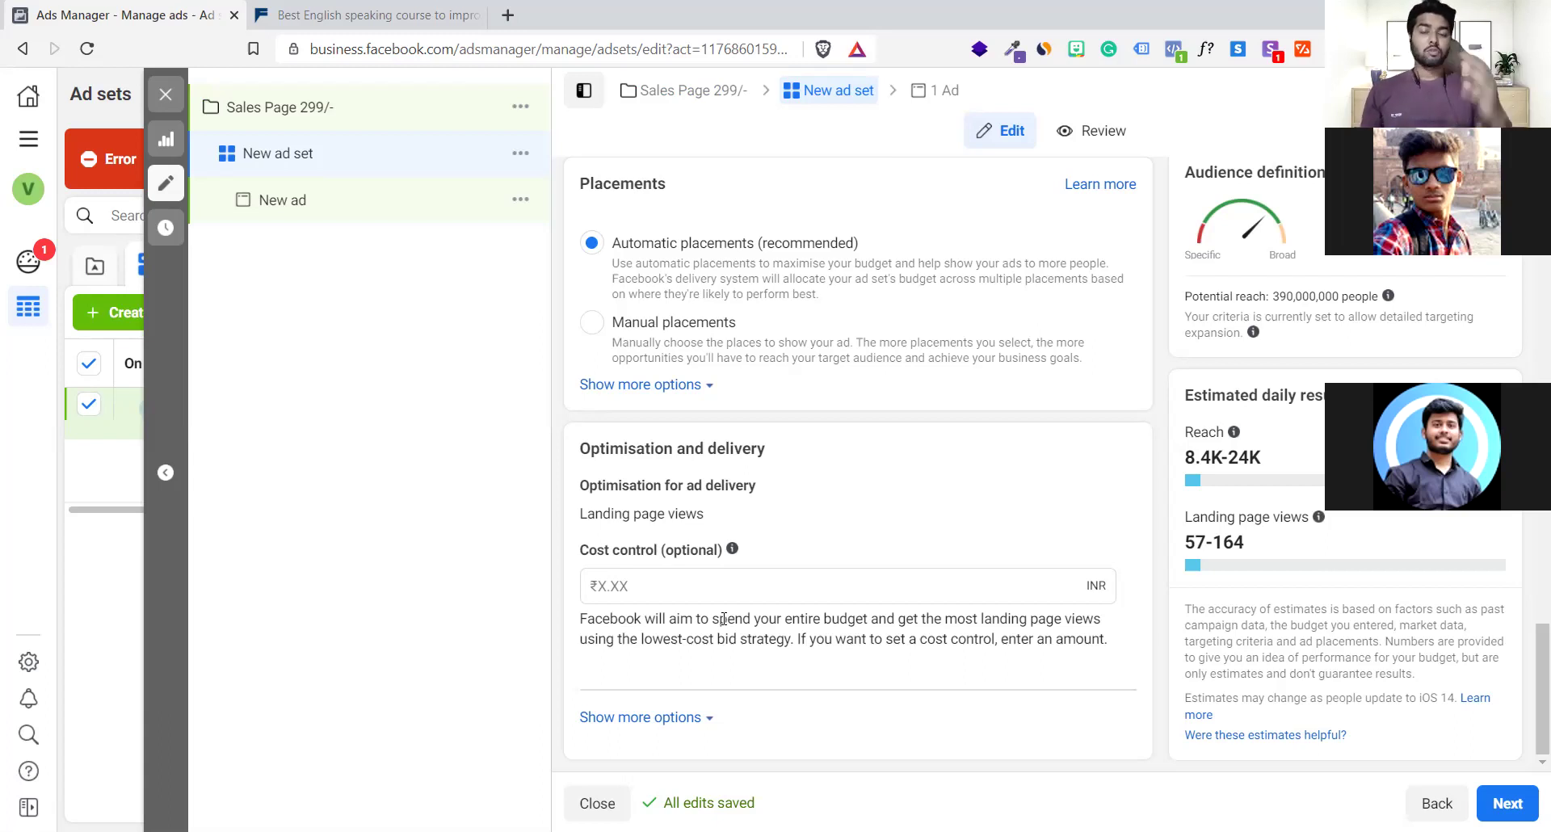
Leave the ad set's cost control amount empty under Optimisation and delivery
click(832, 580)
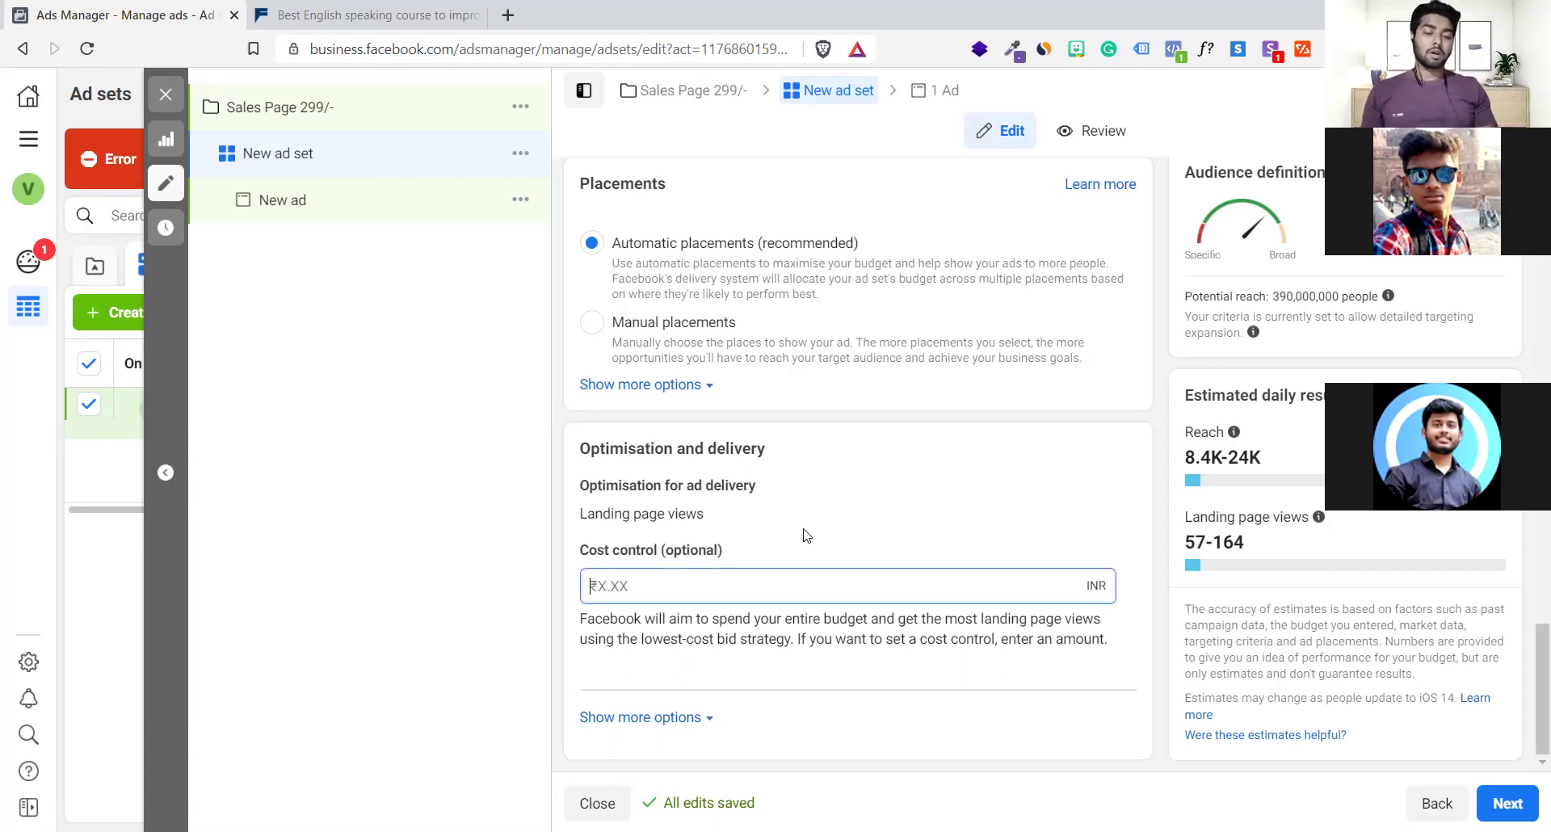
scroll(780, 491, up, 2)
scroll(780, 491, down, 2)
click(551, 607)
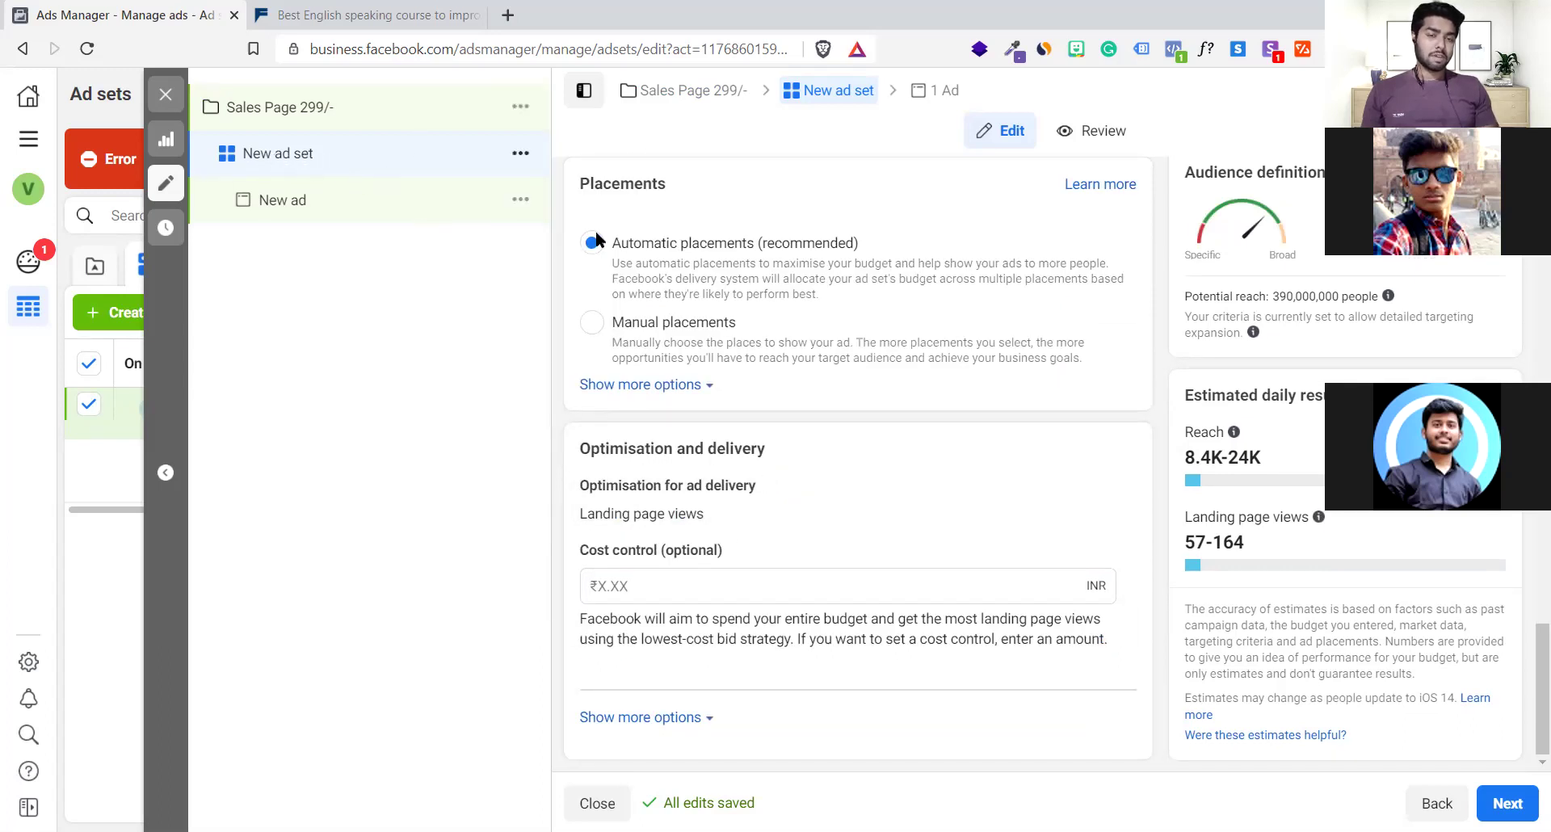
scroll(738, 349, up, 10)
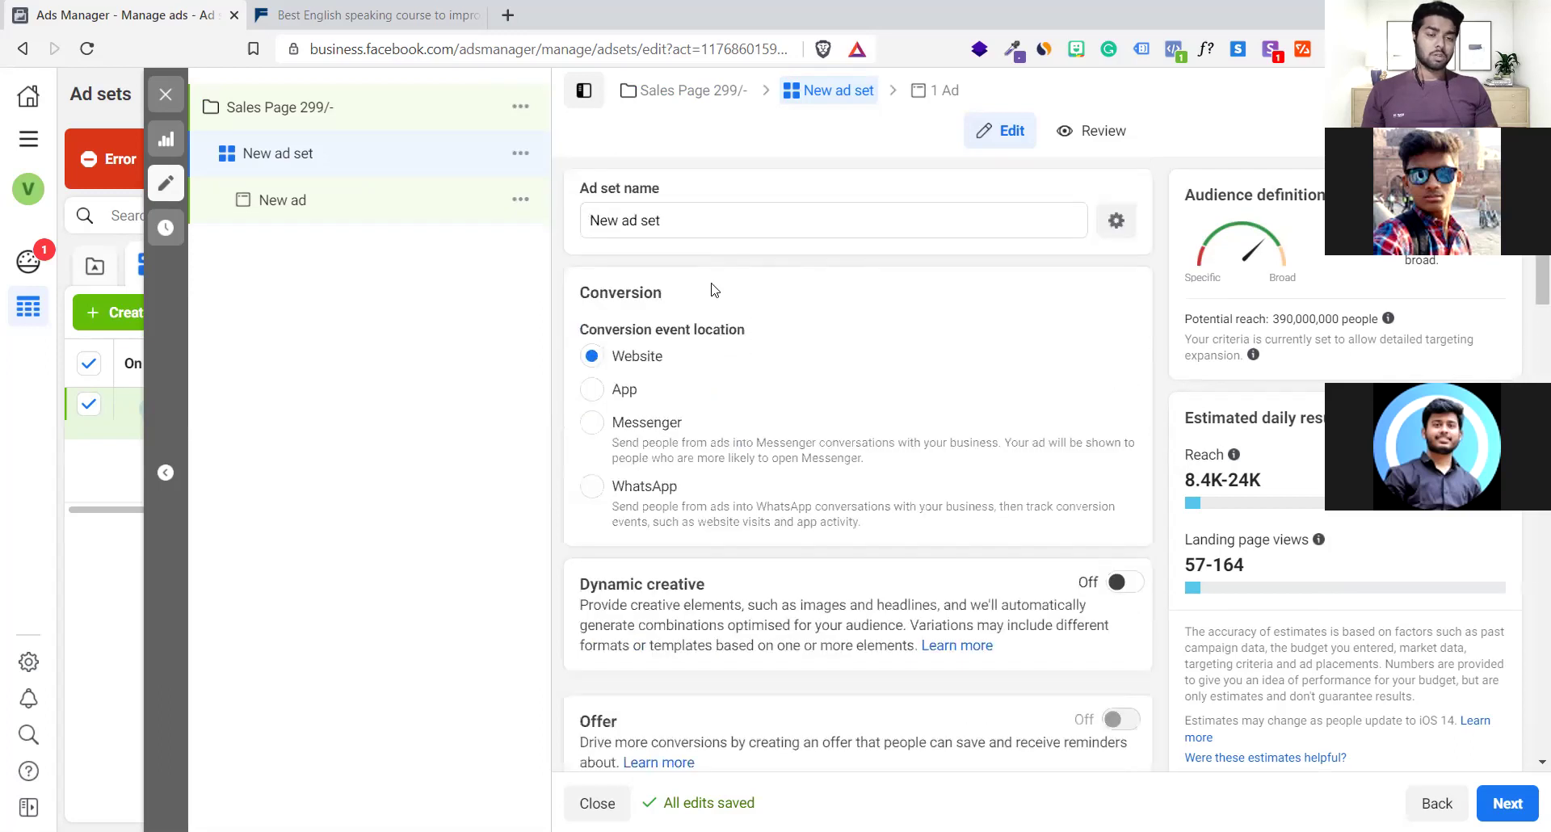
Replace the ad set name 'New ad set' with 'India - Business coach'
triple_click(697, 213)
key(BackSpace)
text(sad)
key(BackSpace)
key(BackSpace)
key(BackSpace)
text(In)
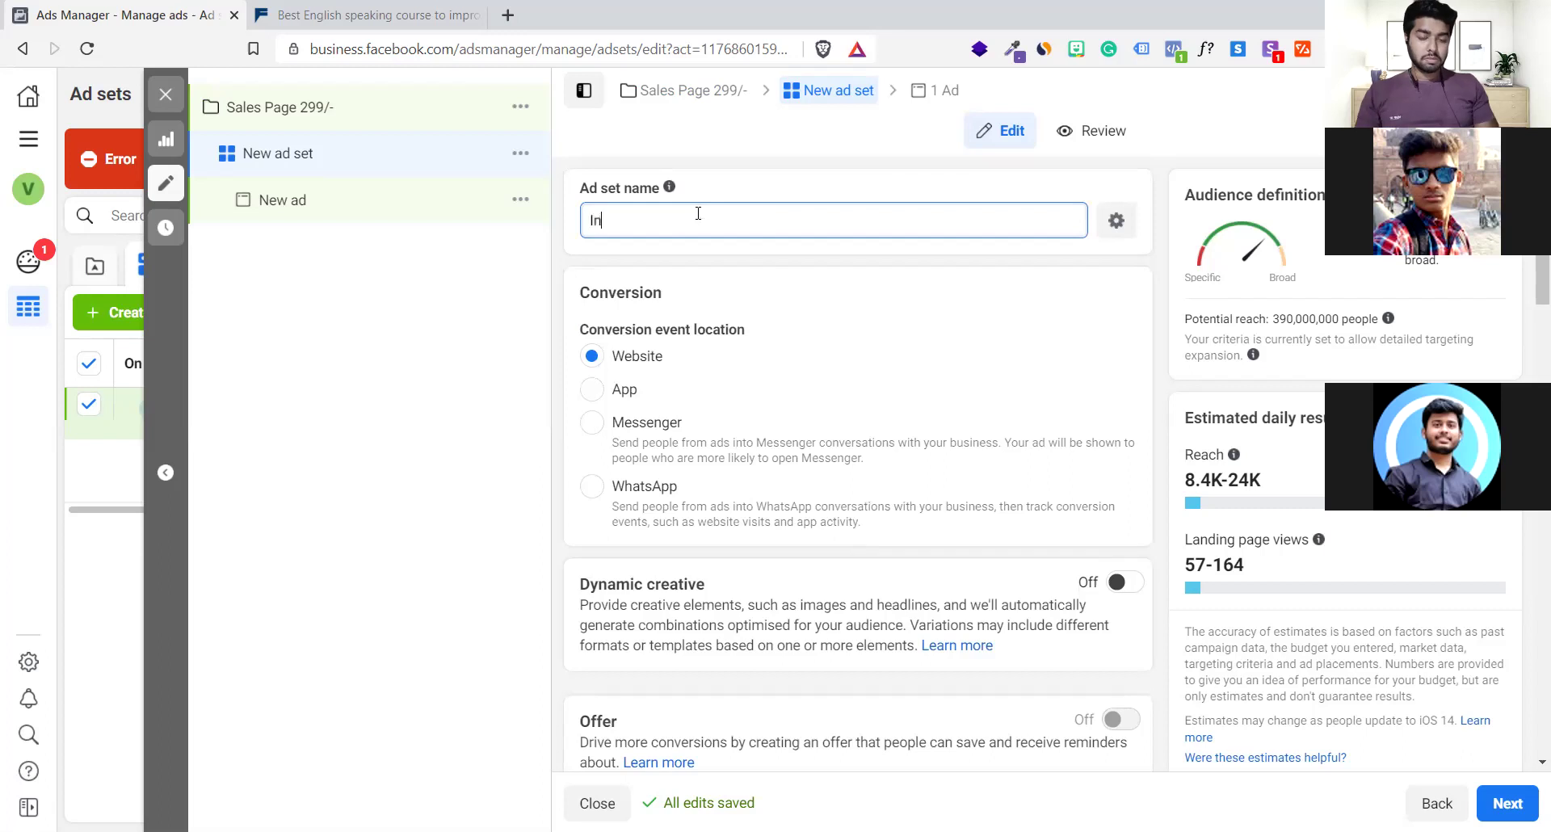
text(dia - )
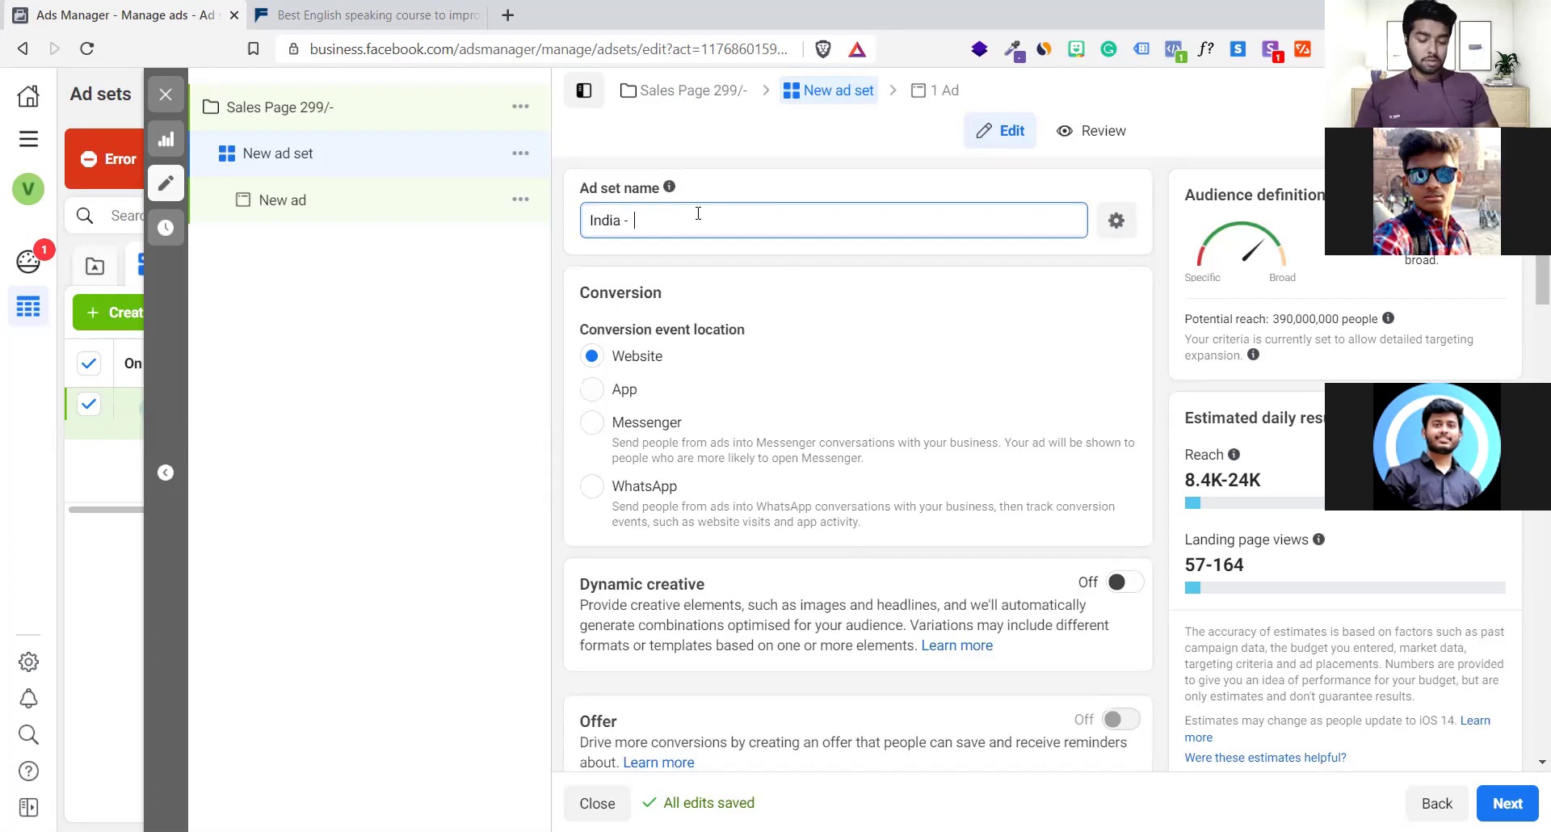
text(di)
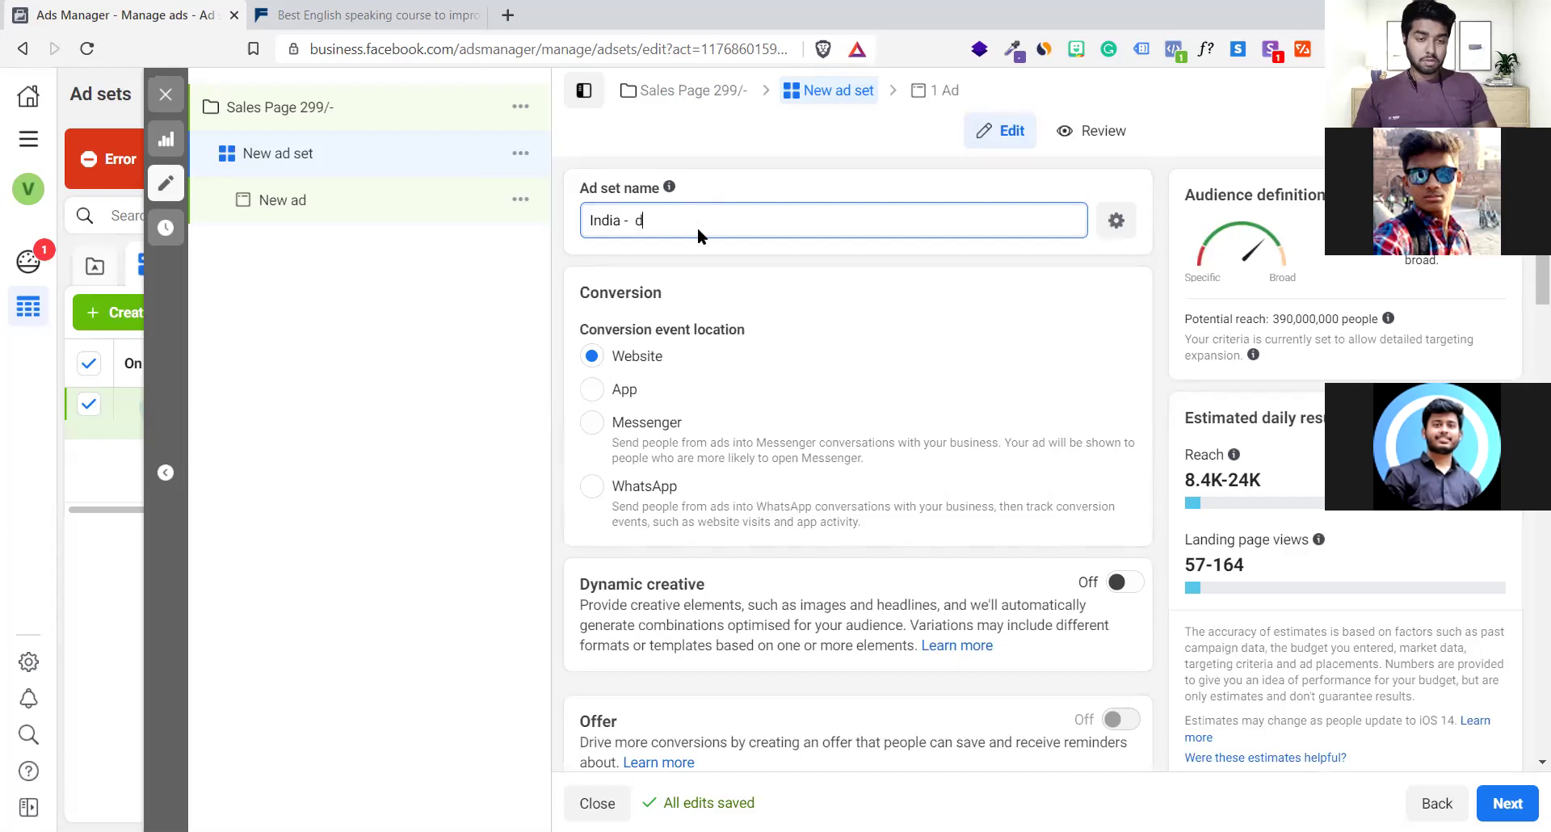
key(BackSpace)
key(BackSpace)
text(Entr)
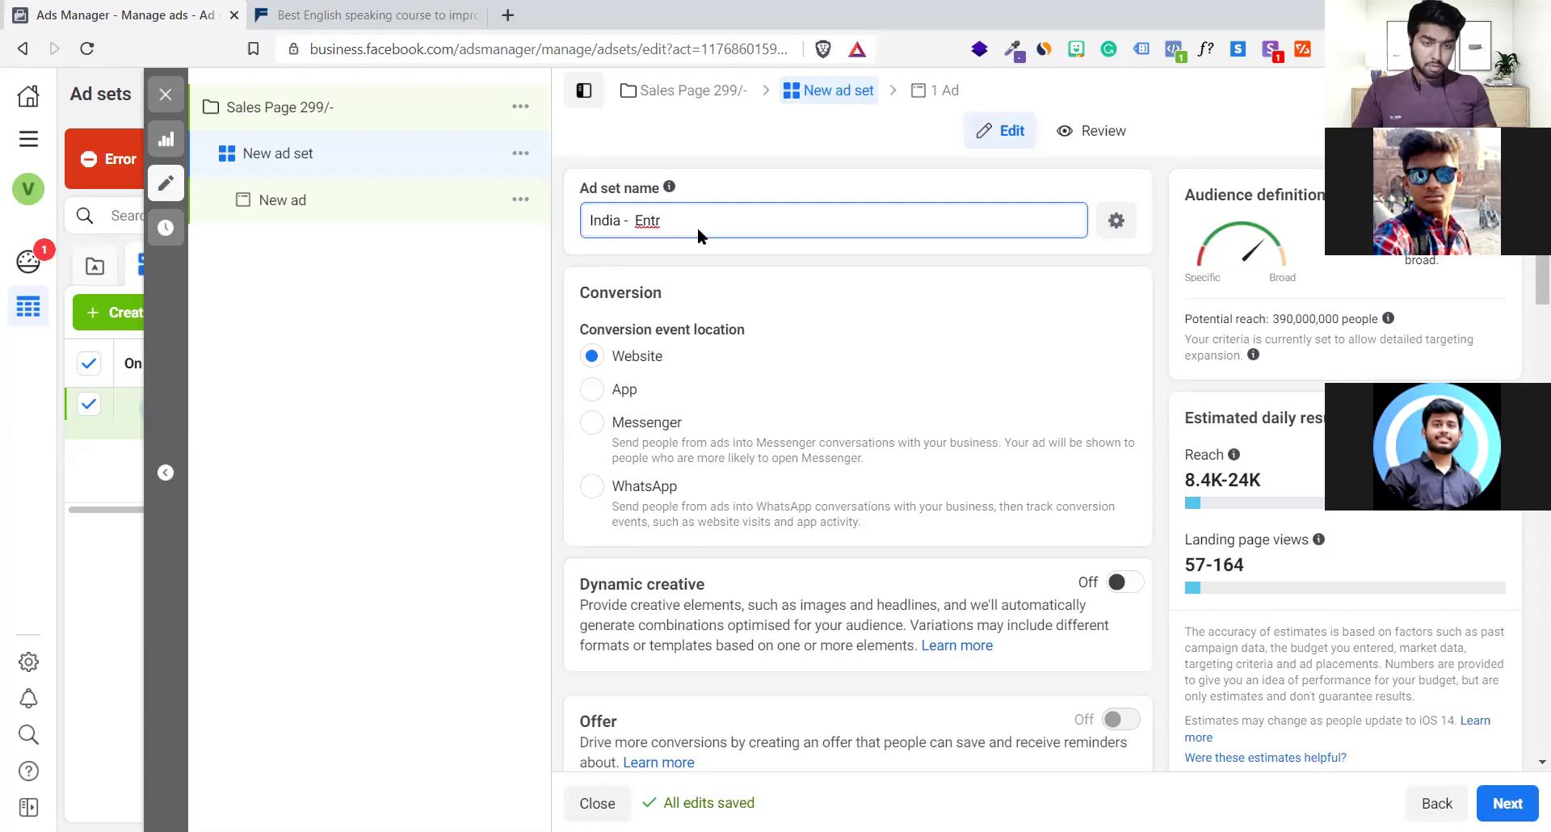
key(BackSpace)
key(BackSpace)
key(BackSpace)
key(BackSpace)
text(Business coach)
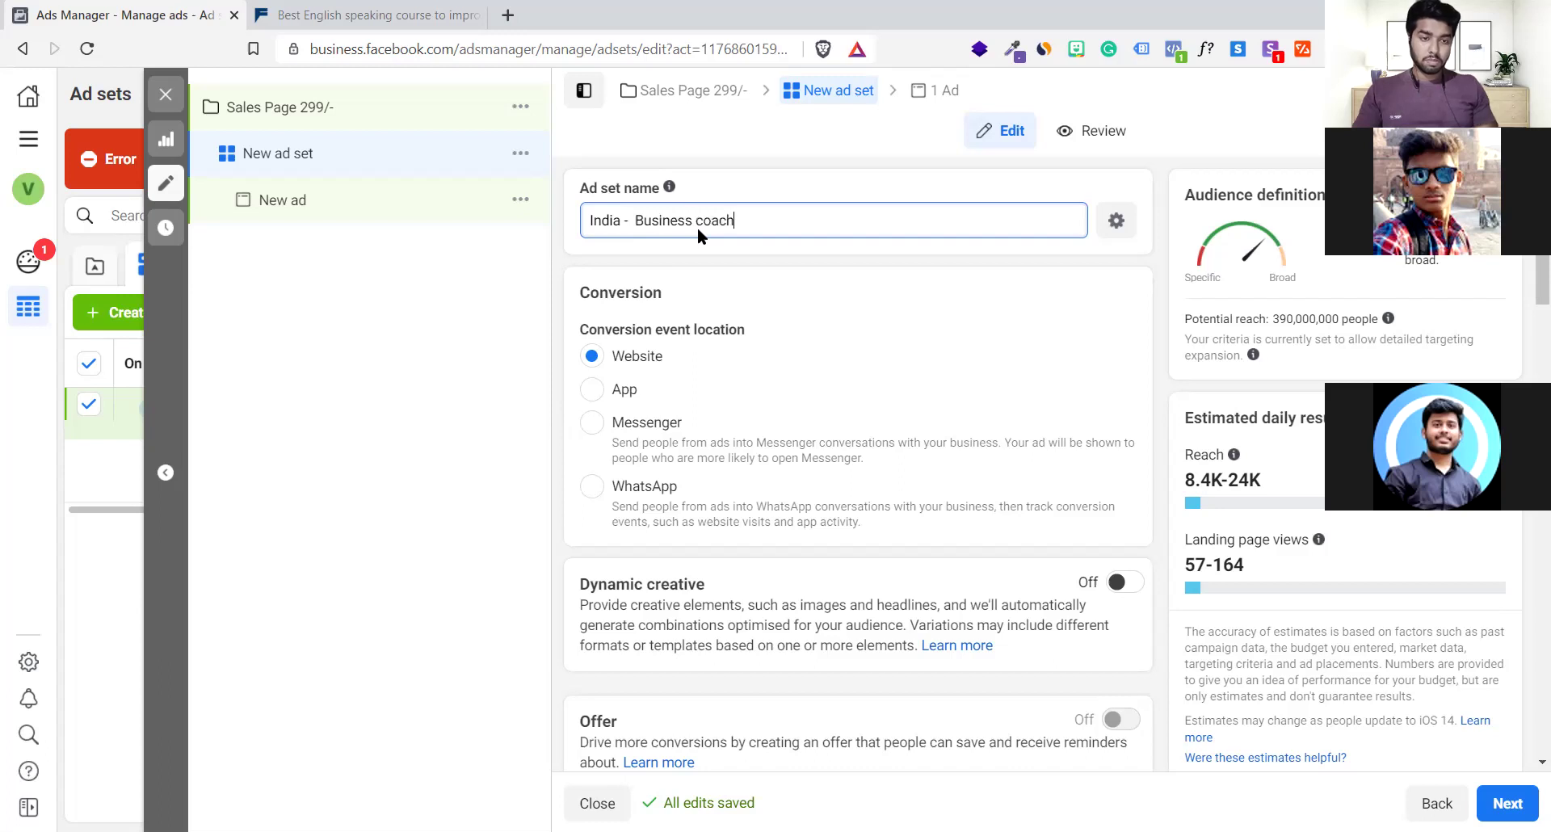
scroll(922, 538, down, 10)
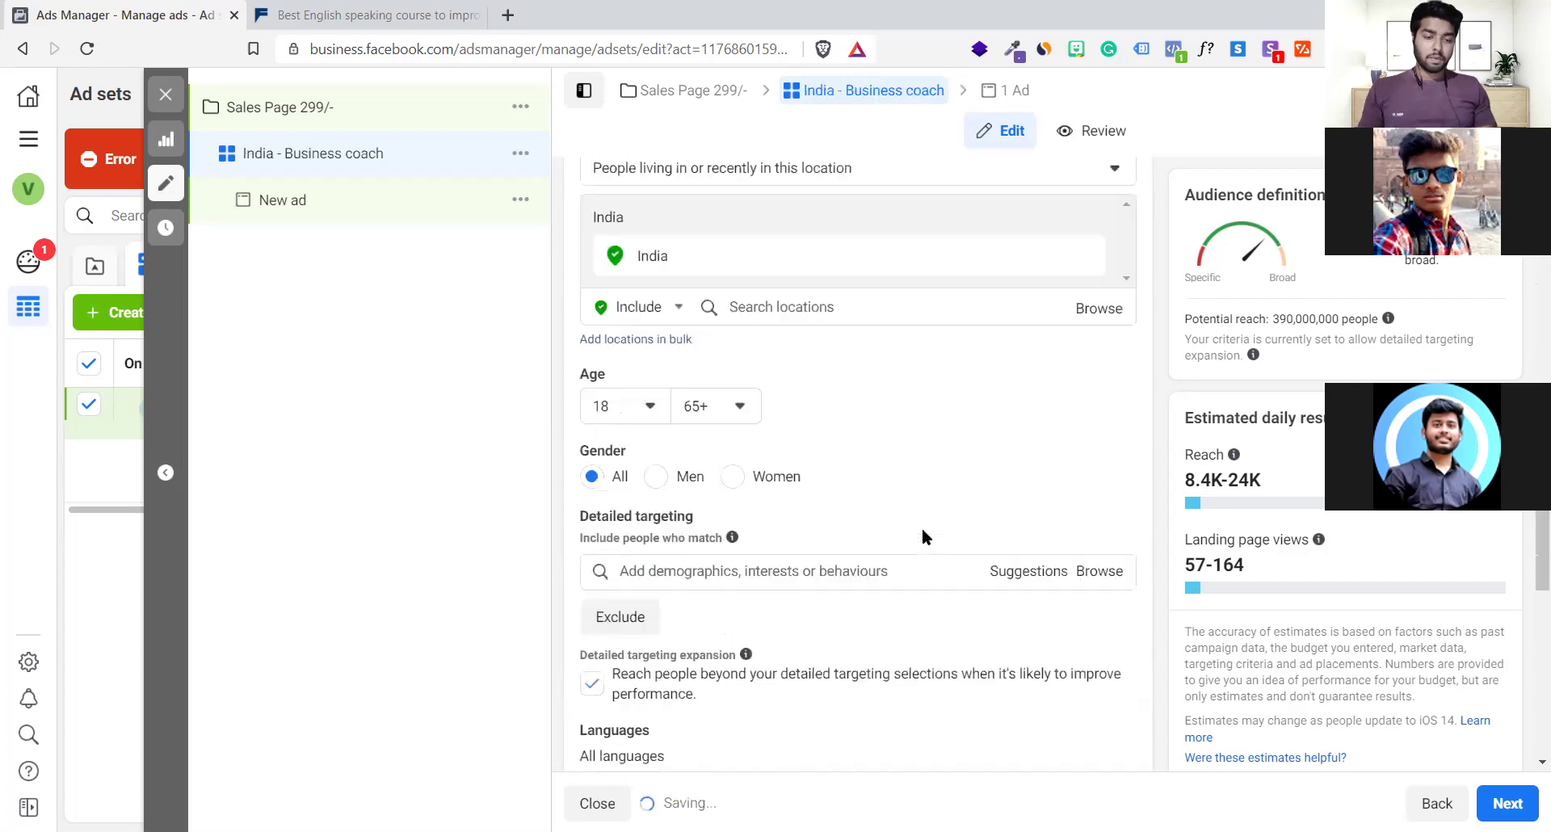
scroll(923, 531, down, 5)
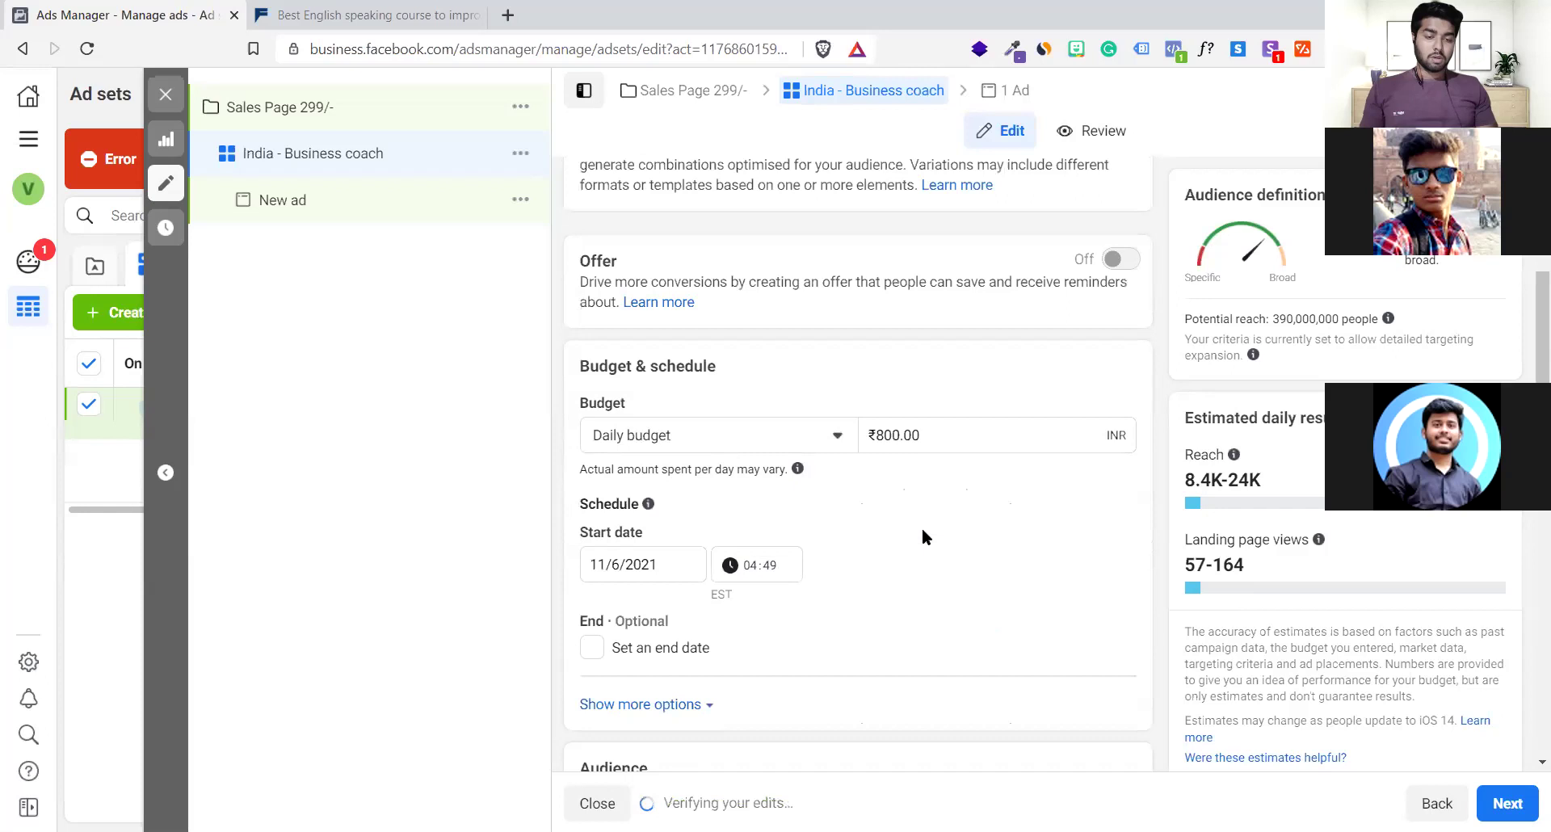
scroll(923, 537, up, 5)
scroll(922, 537, down, 2)
scroll(922, 530, down, 6)
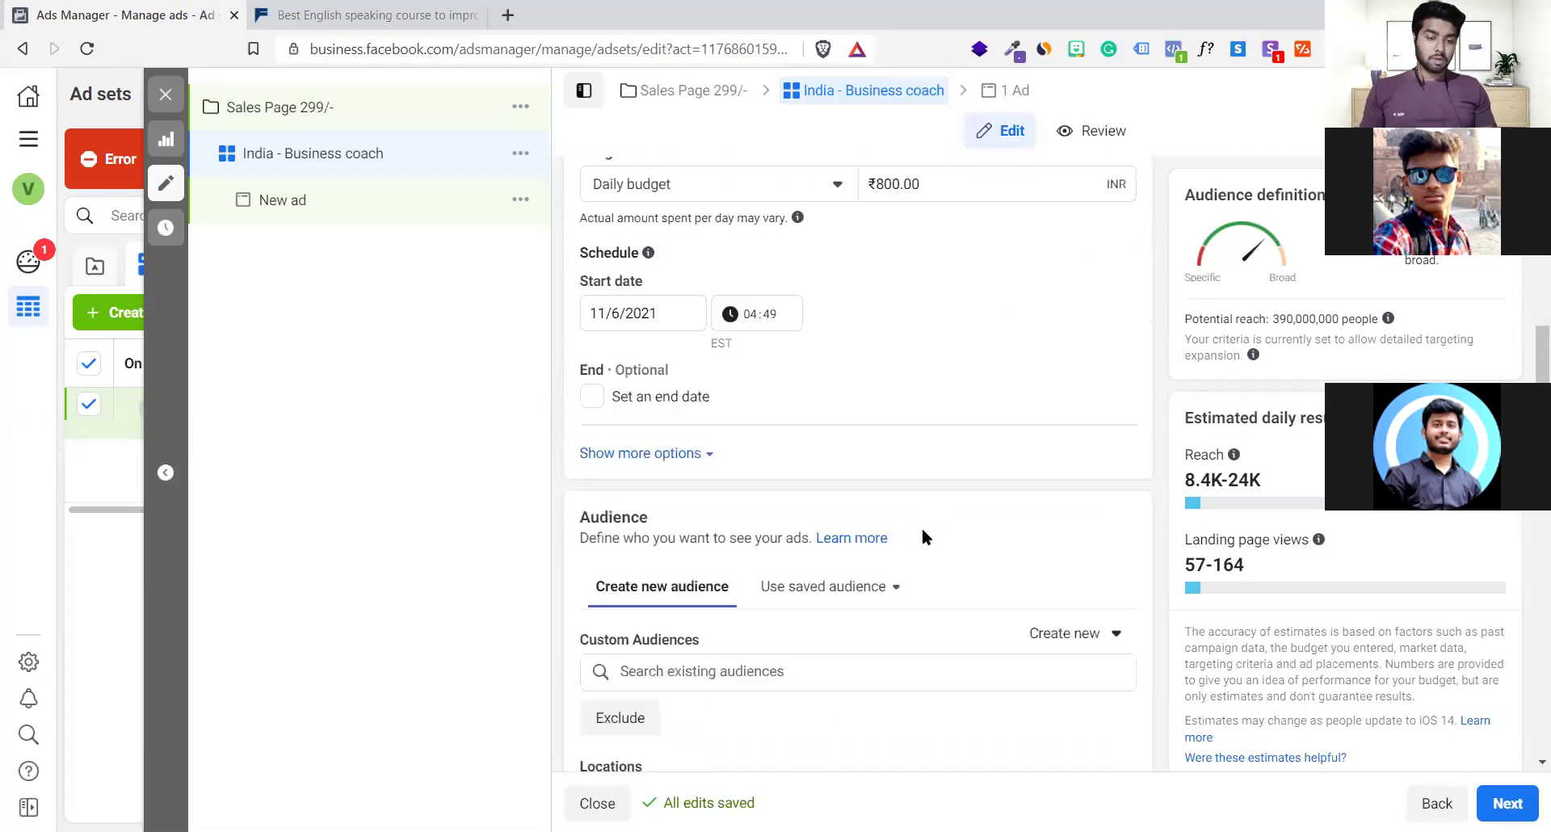
scroll(922, 531, up, 8)
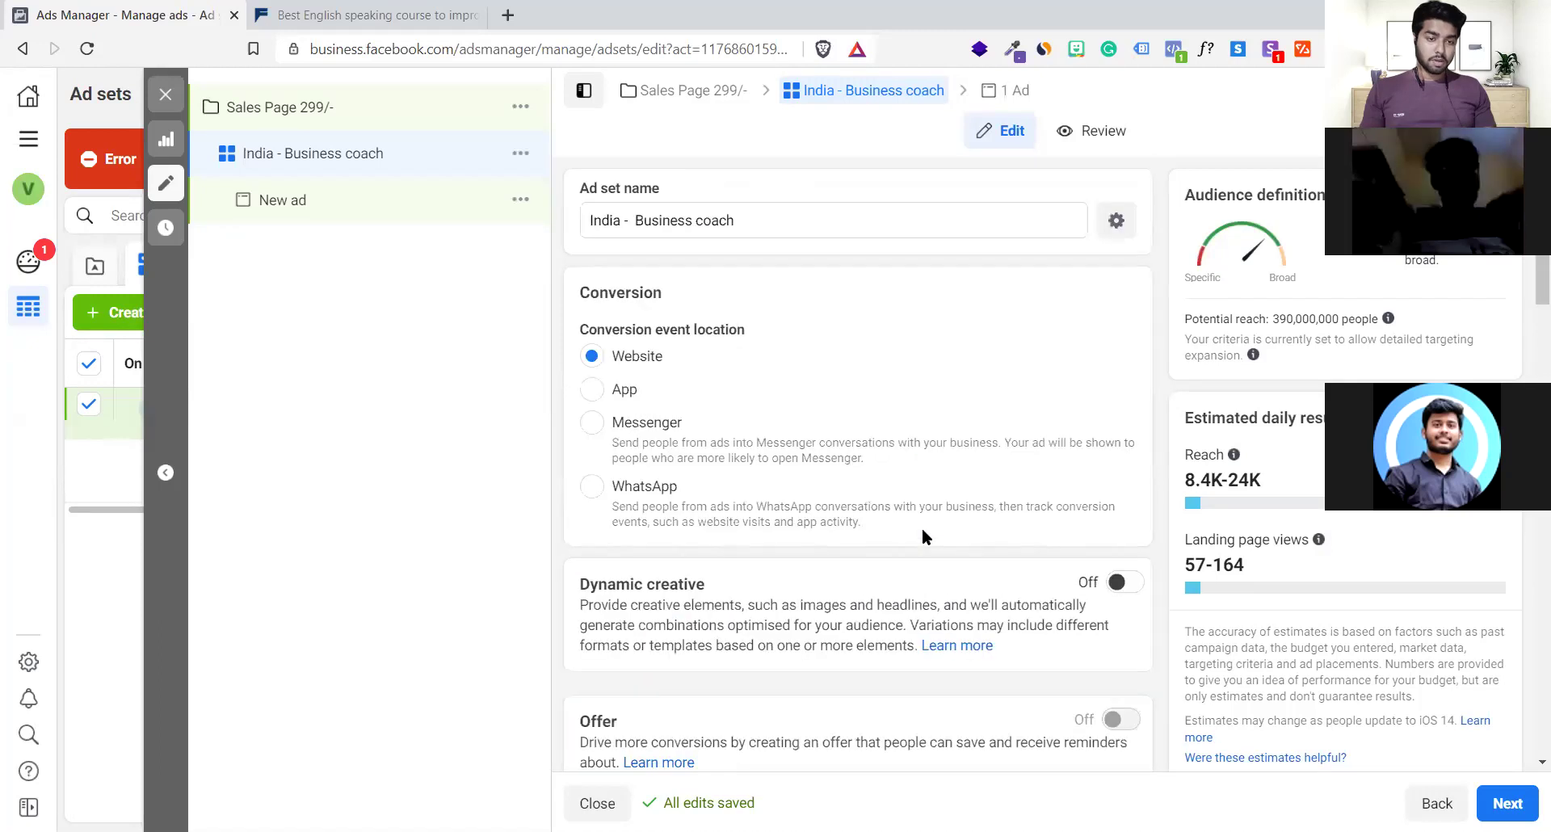
scroll(924, 531, down, 4)
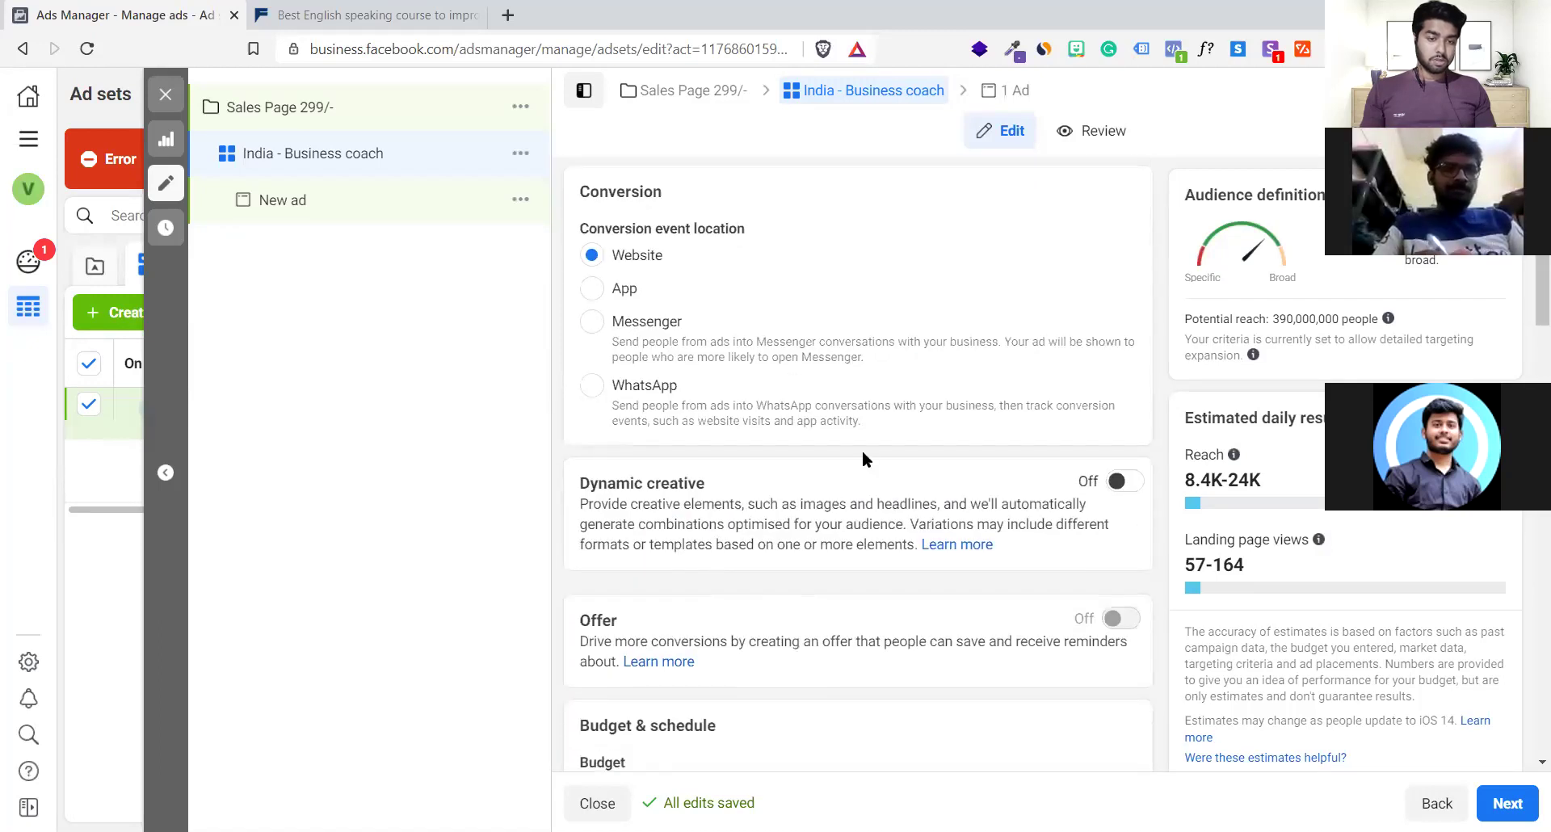
scroll(785, 620, down, 7)
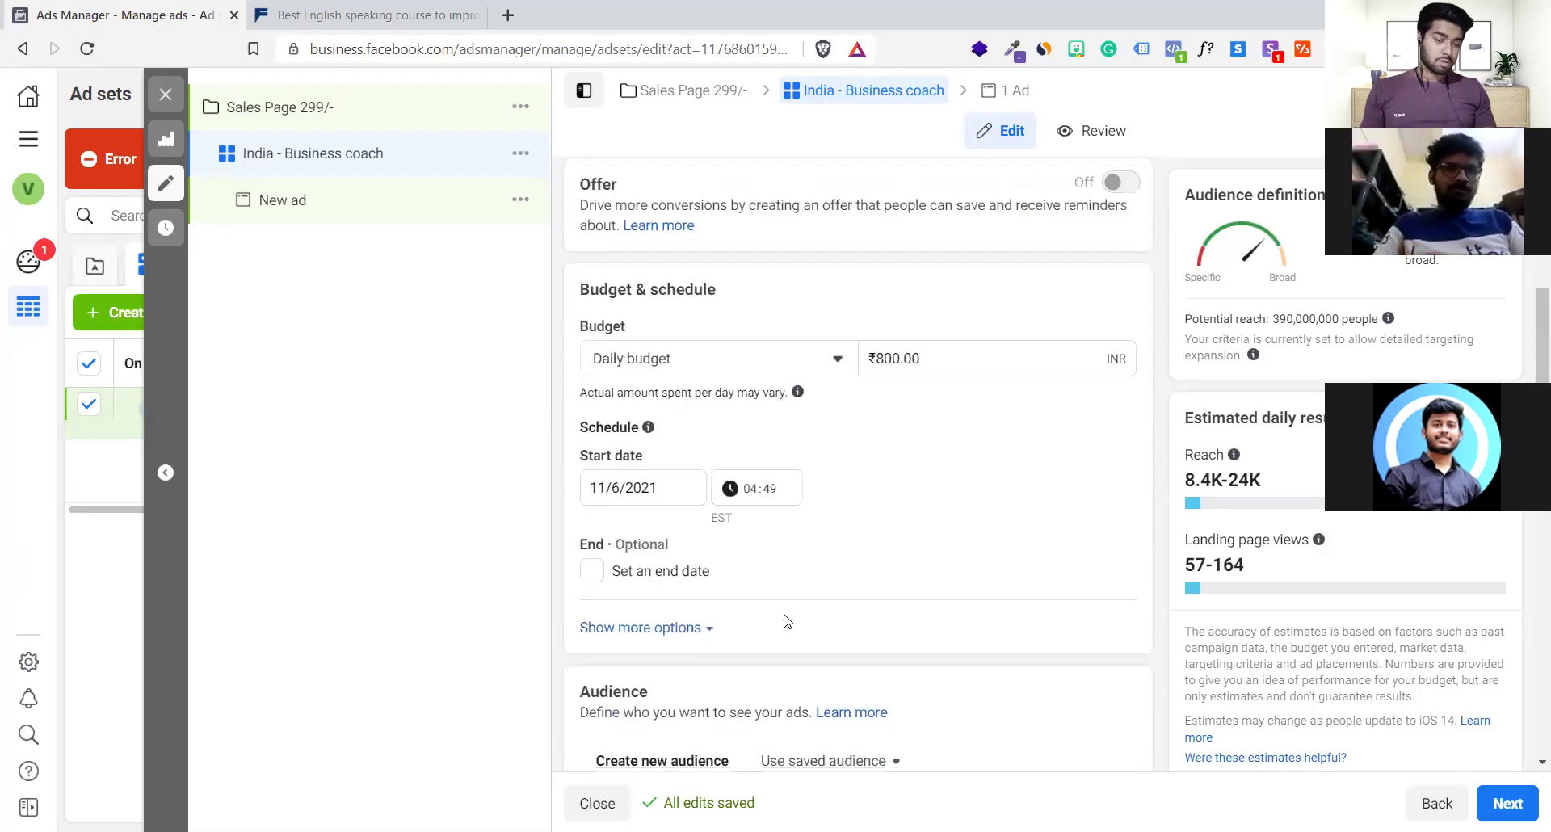
scroll(785, 619, down, 14)
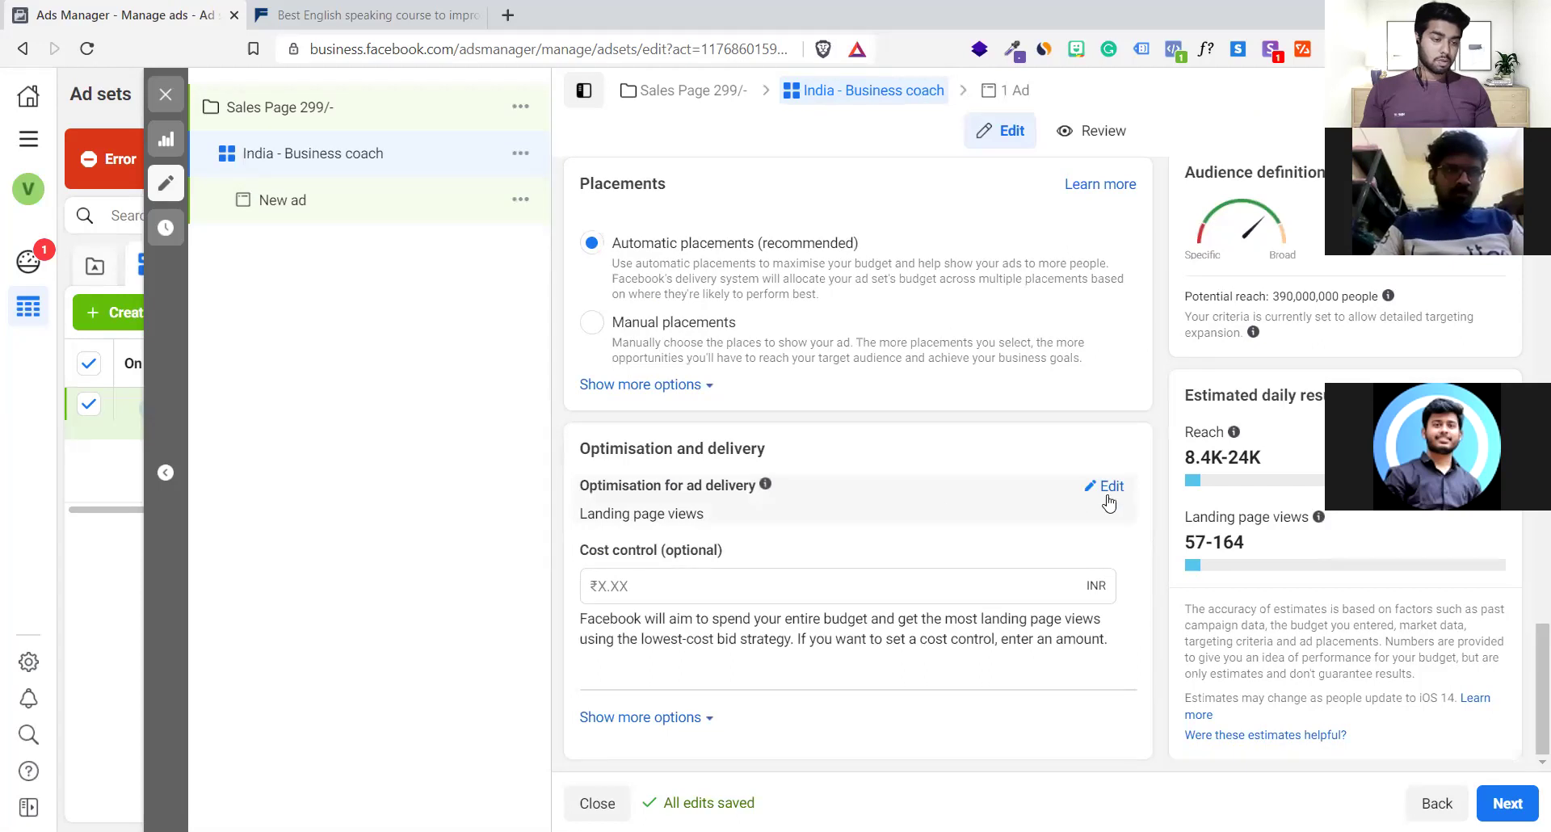
Review the optimisation goals and keep ad delivery on Landing page views instead of Conversions
click(1111, 487)
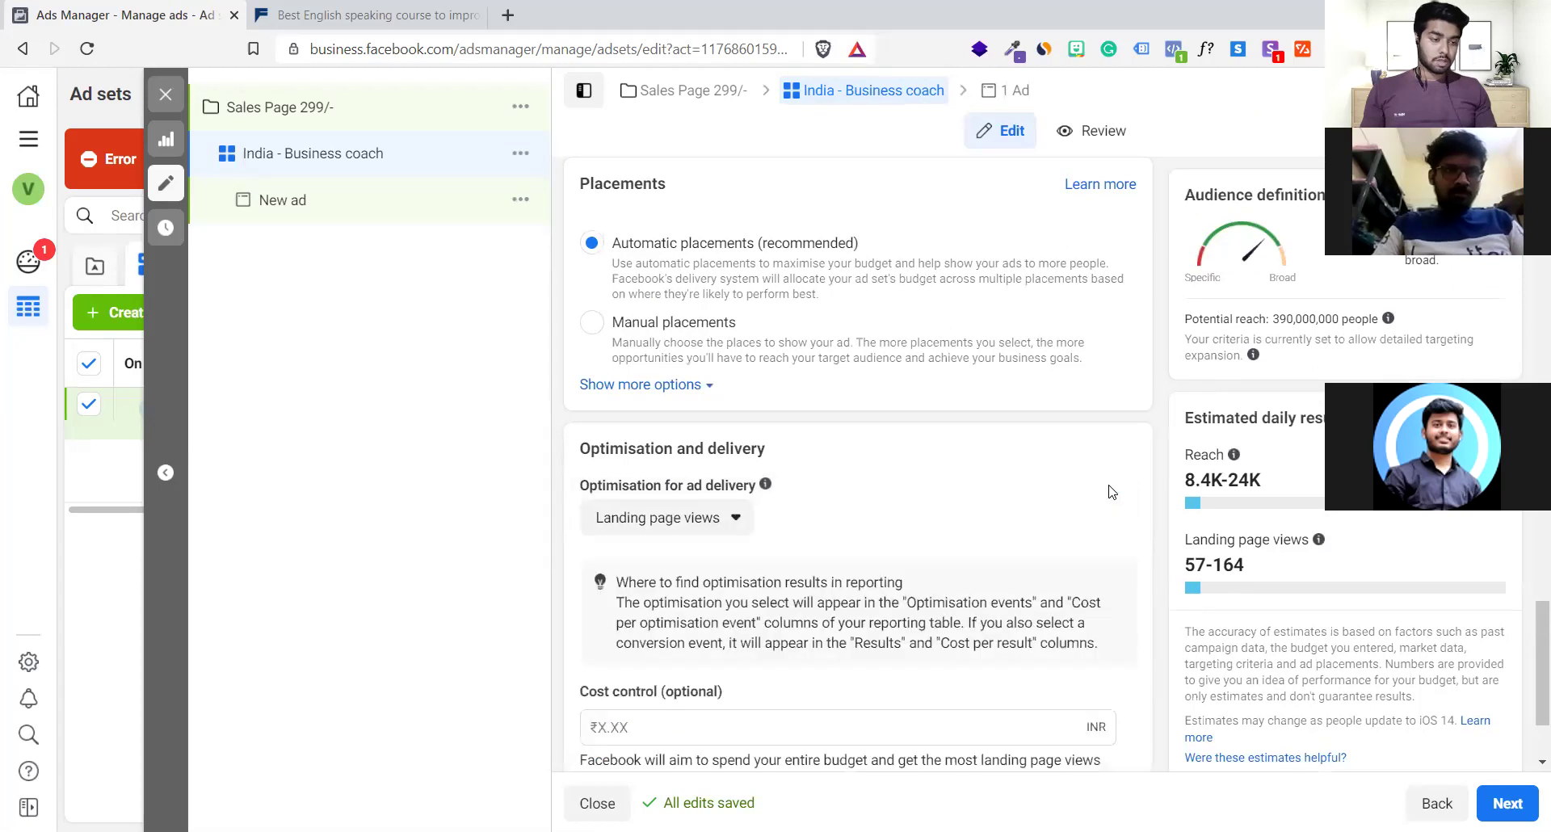
click(710, 533)
mouse_move(638, 601)
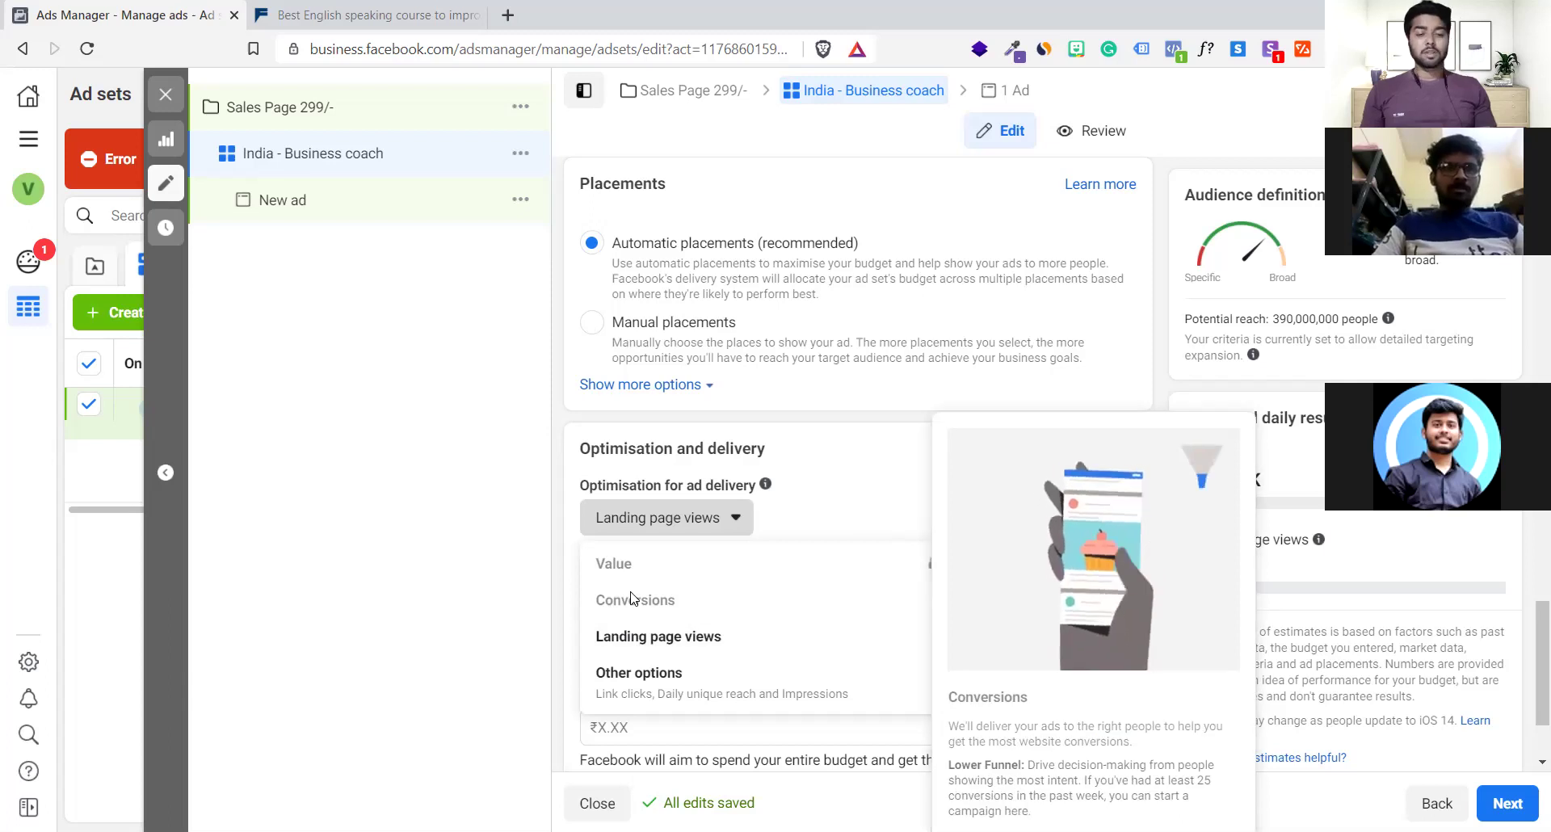
click(381, 465)
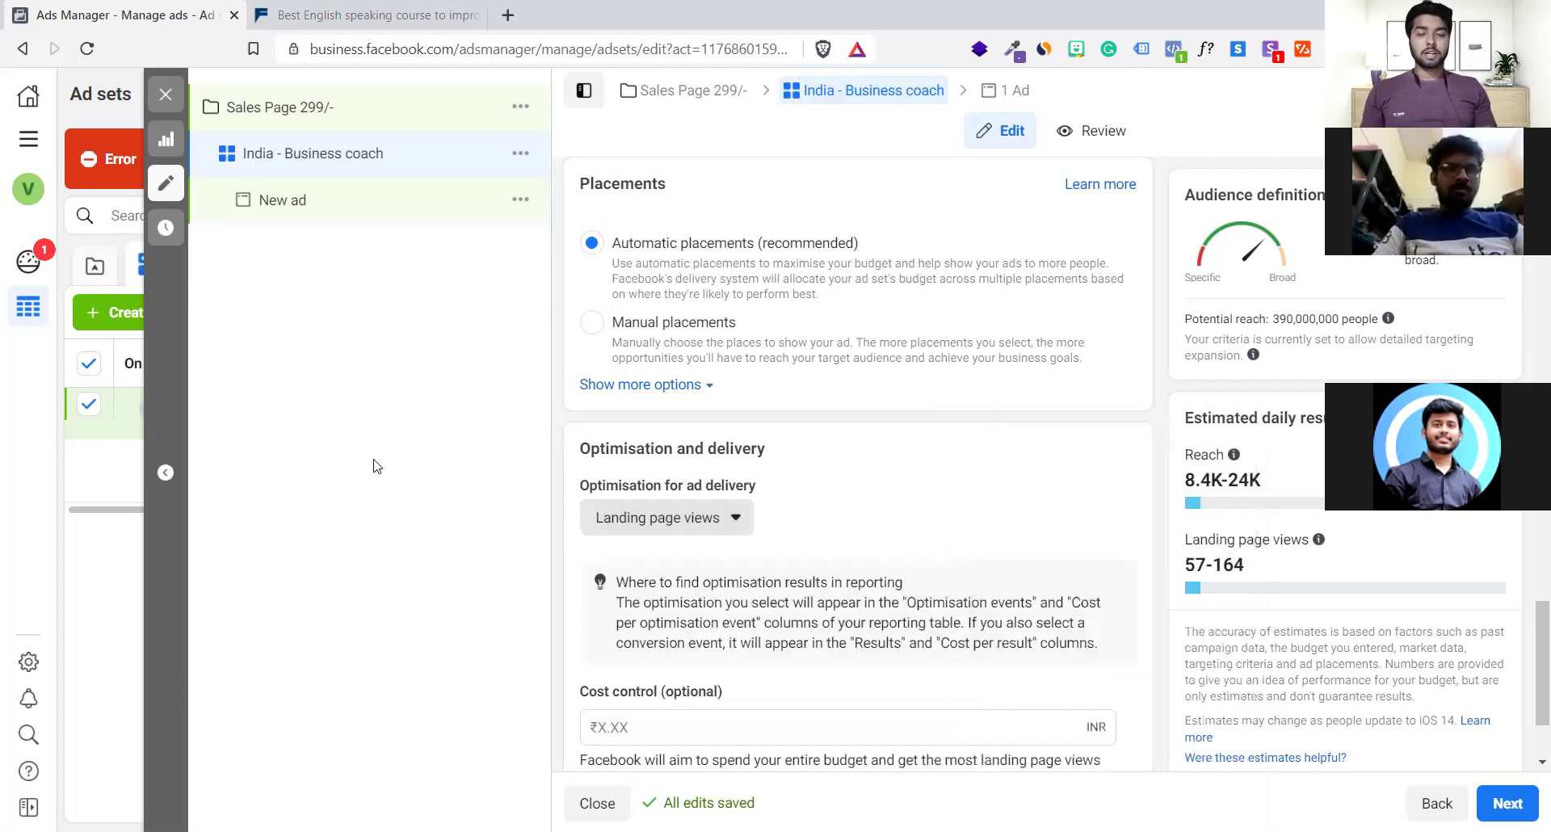
Close the ad set editor without publishing the drafts and dismiss the red payment error banner
click(171, 97)
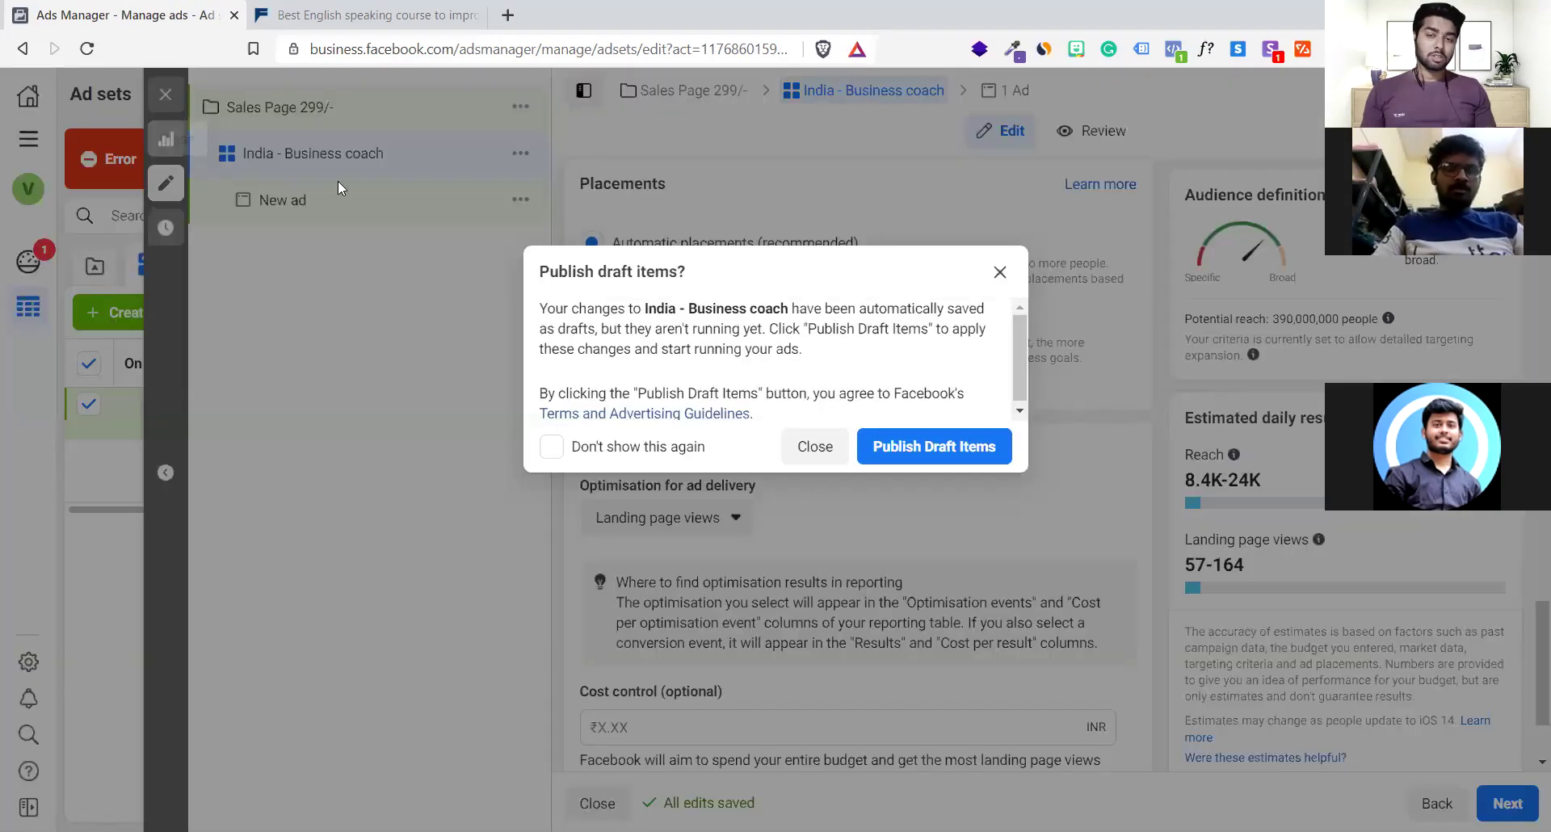
click(819, 454)
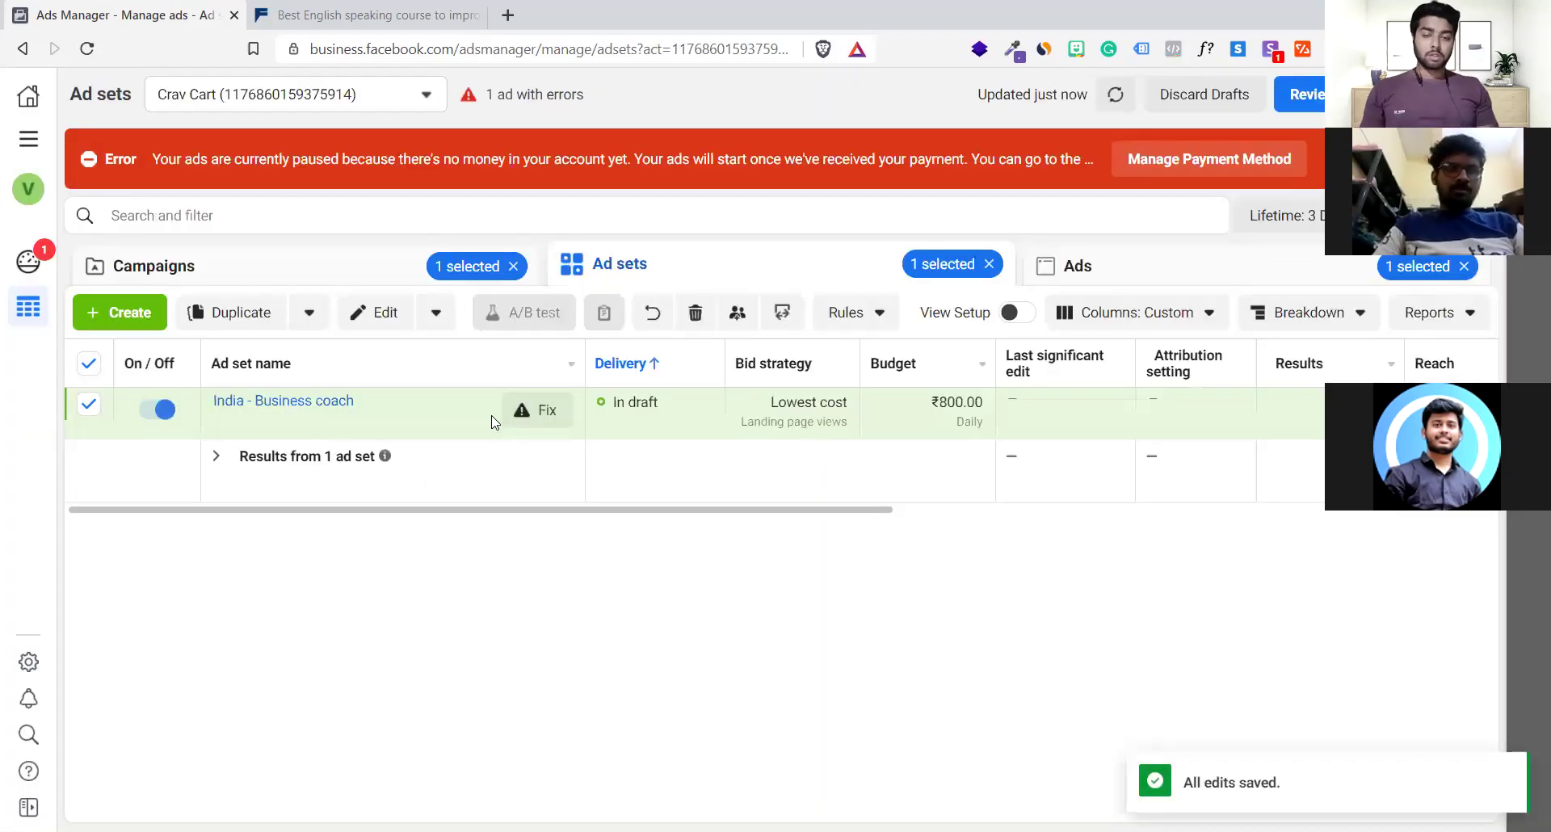
mouse_move(495, 421)
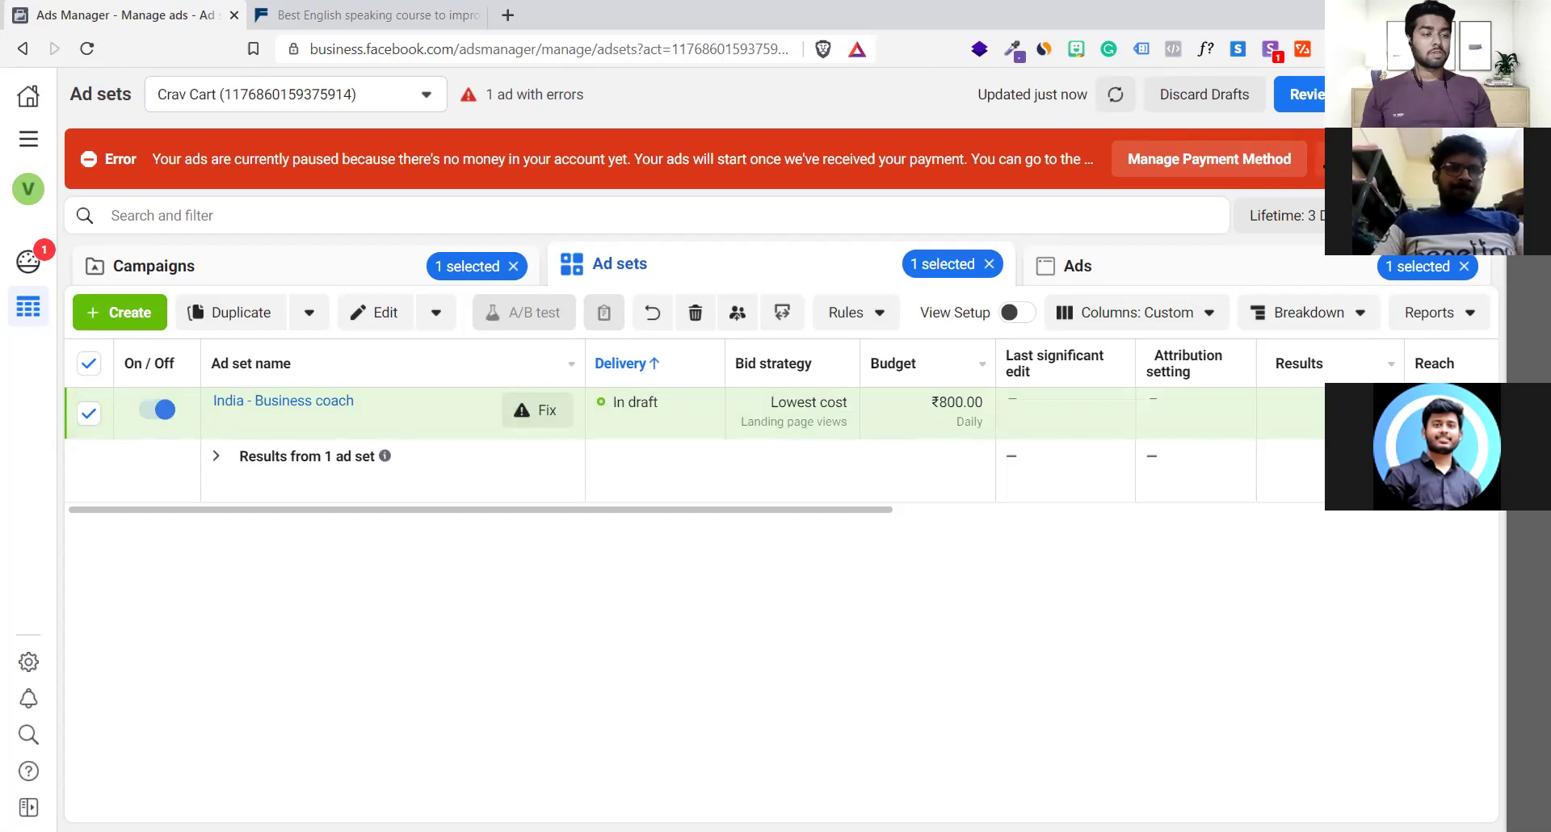
click(1318, 159)
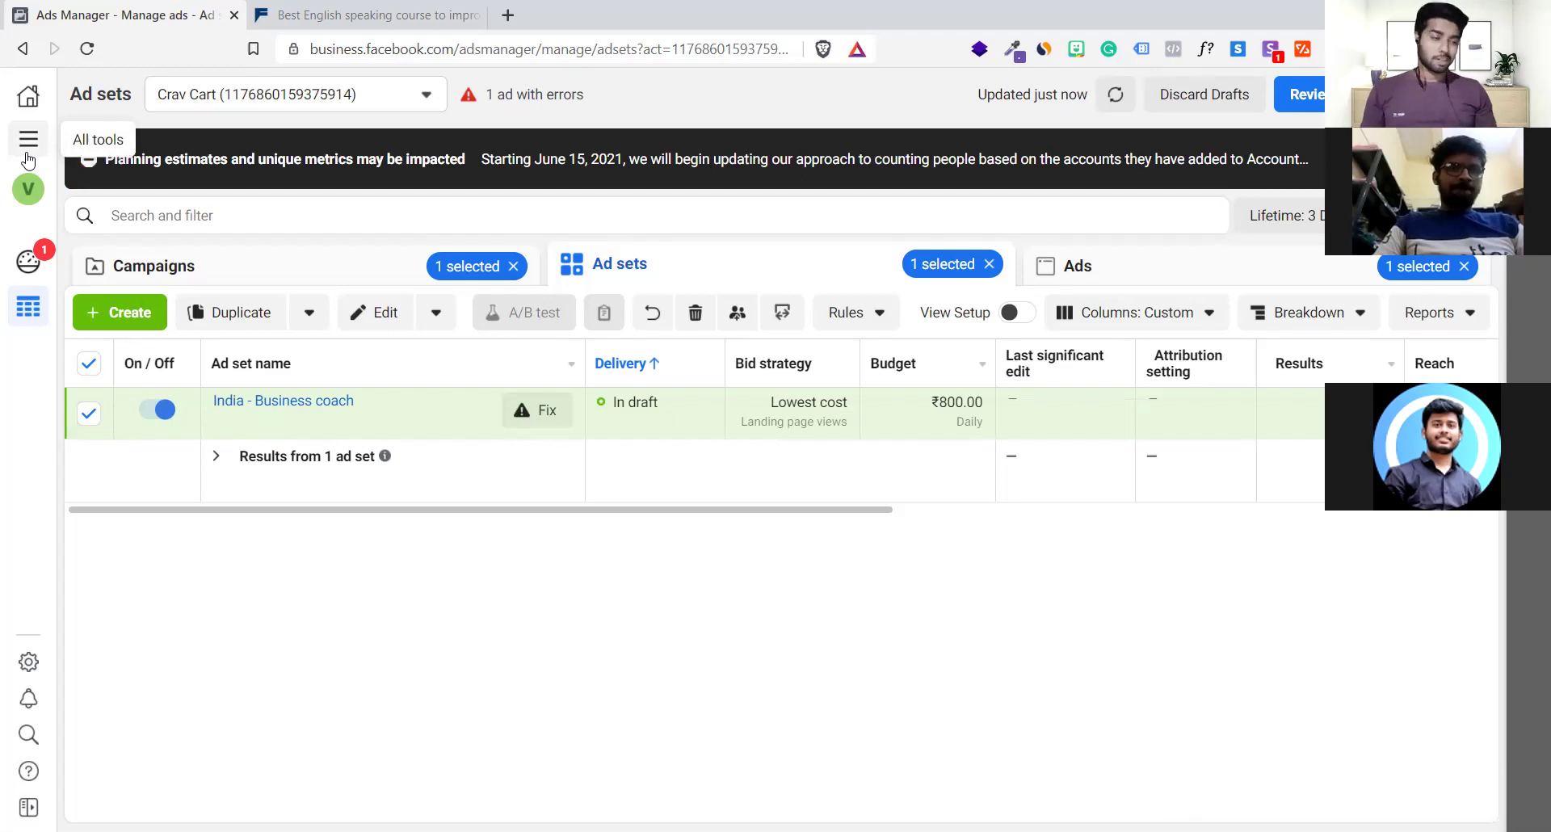
Switch to Events Manager through the All tools menu
click(28, 152)
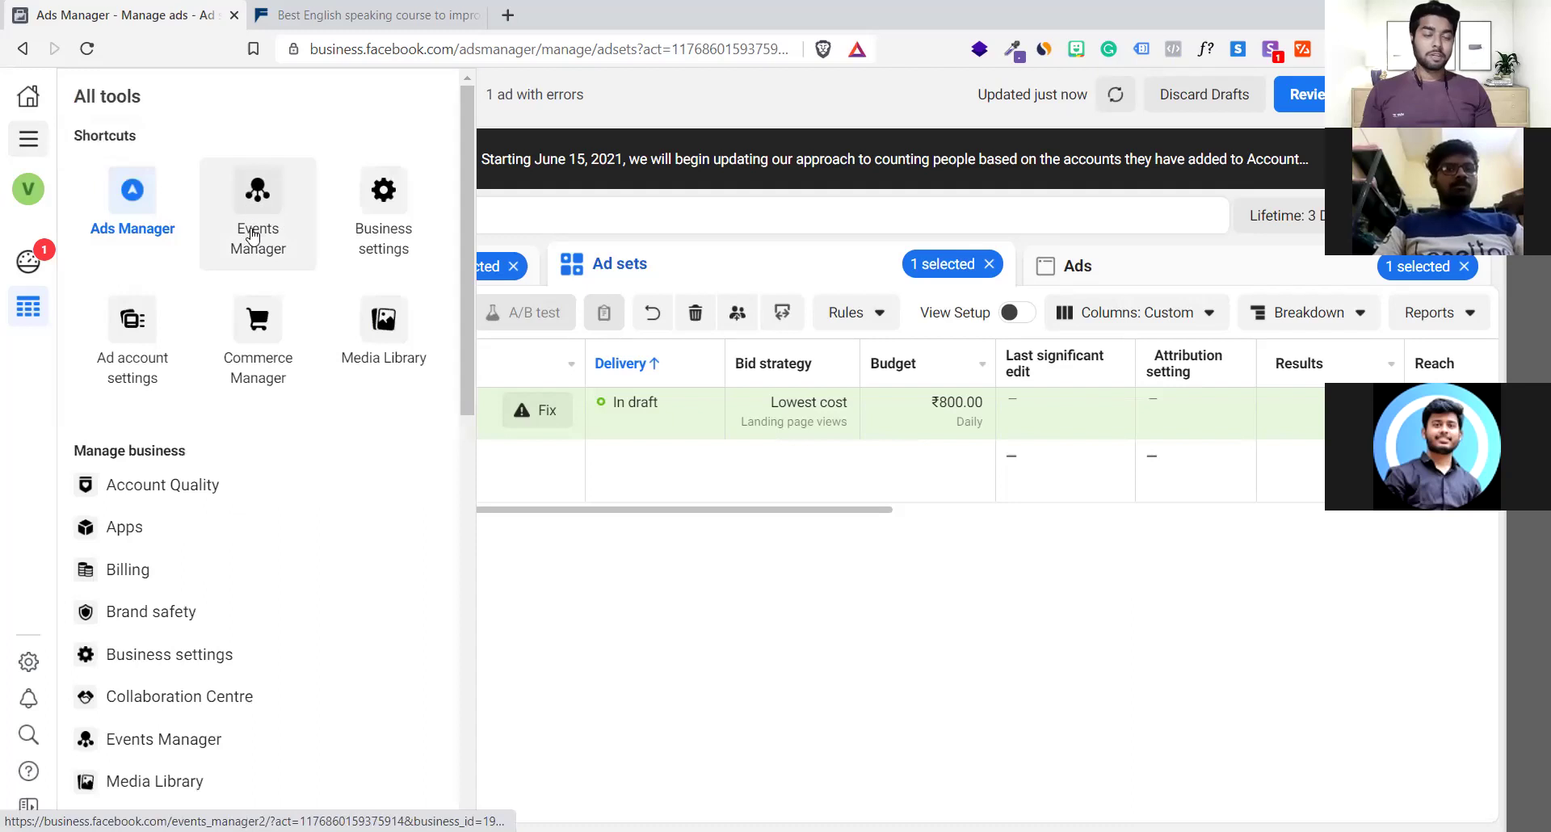
click(244, 189)
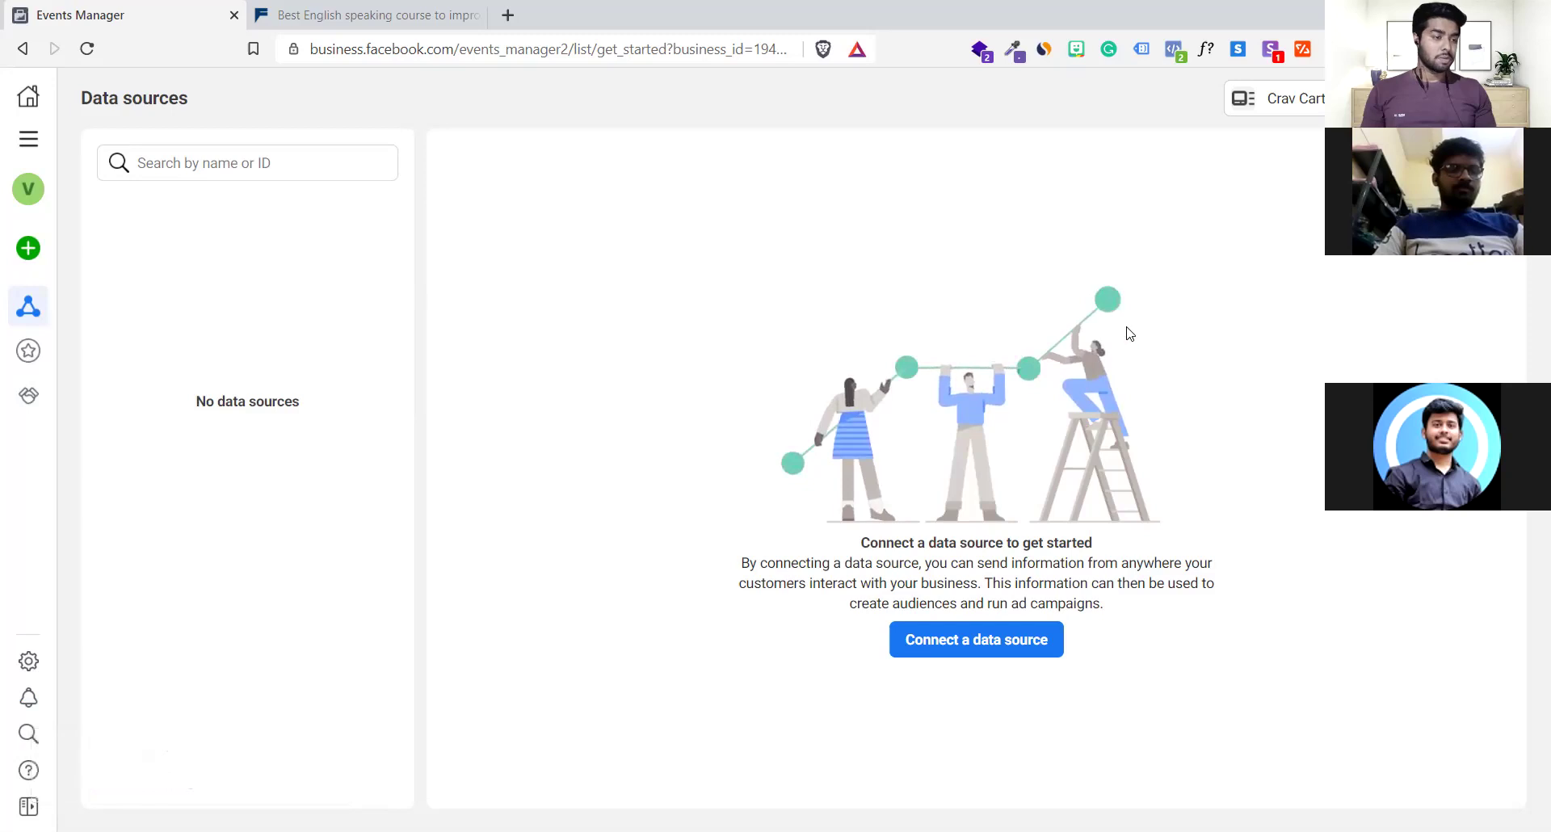
Connect a Web data source using Facebook pixel and continue to the pixel 'Add details' form
click(938, 651)
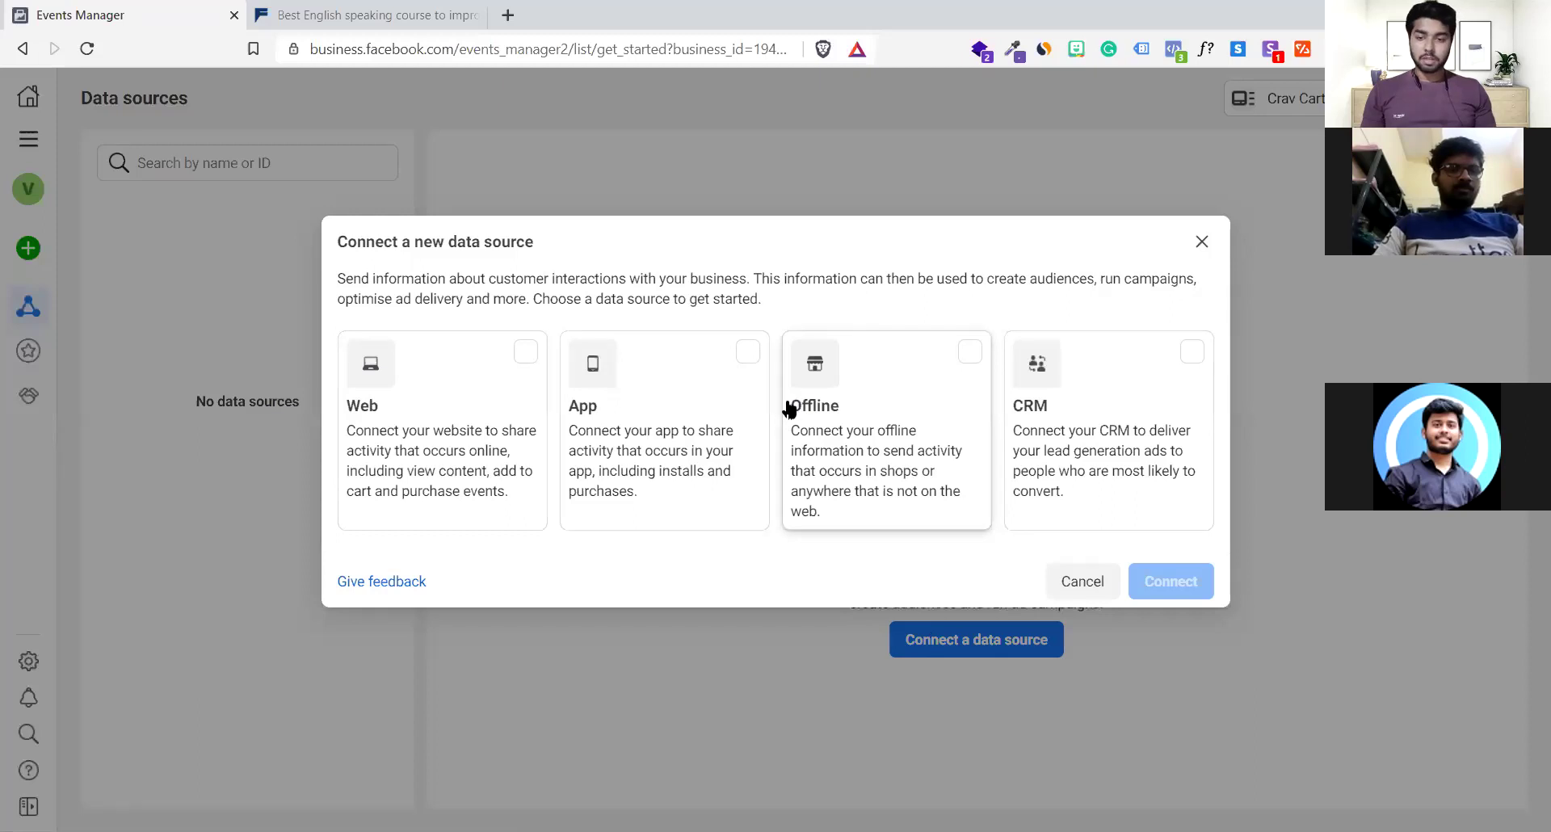
click(493, 376)
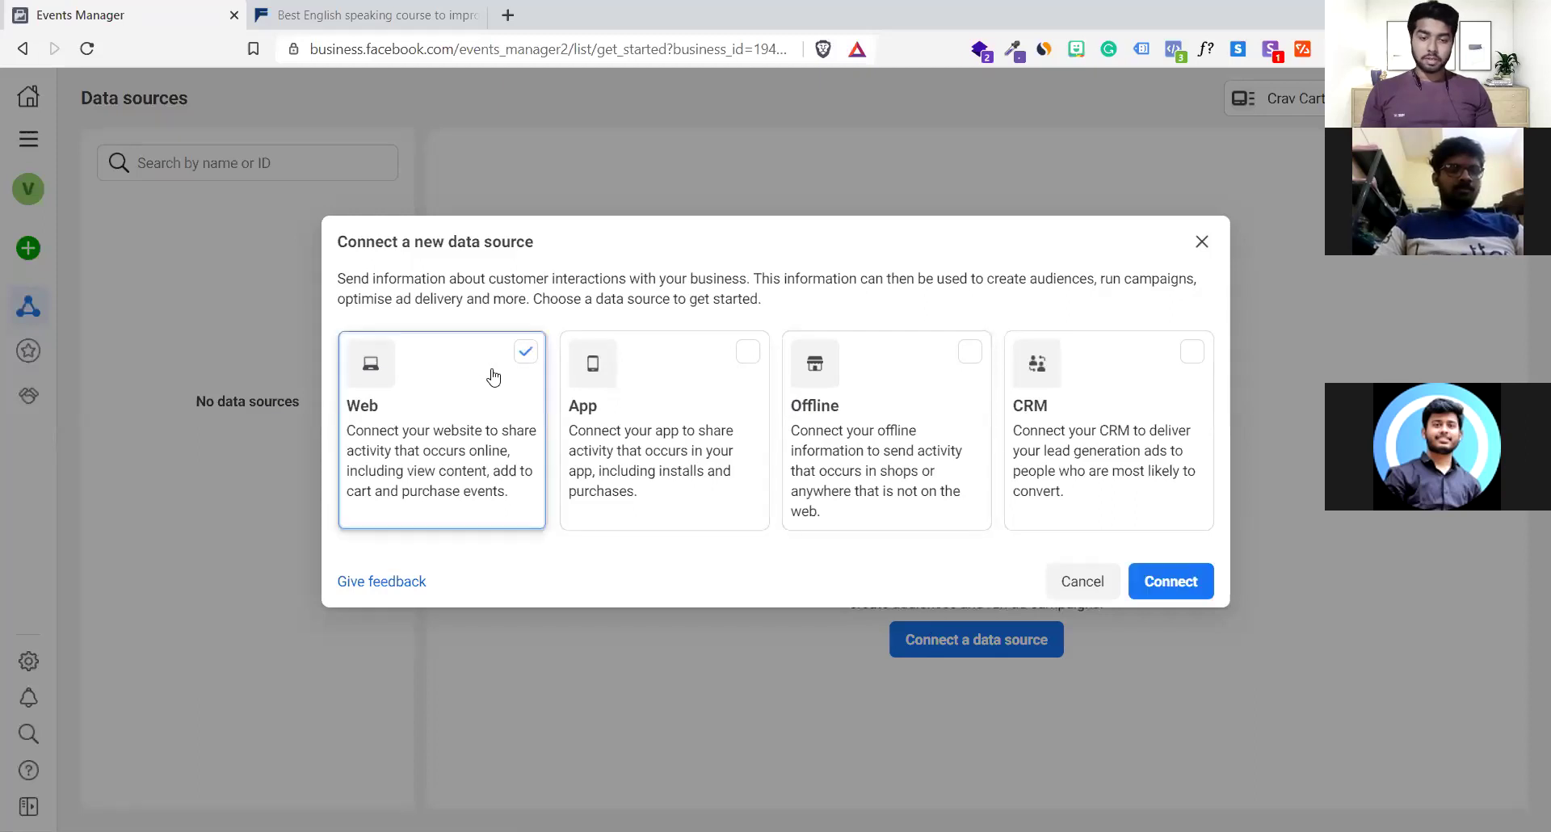
click(1163, 588)
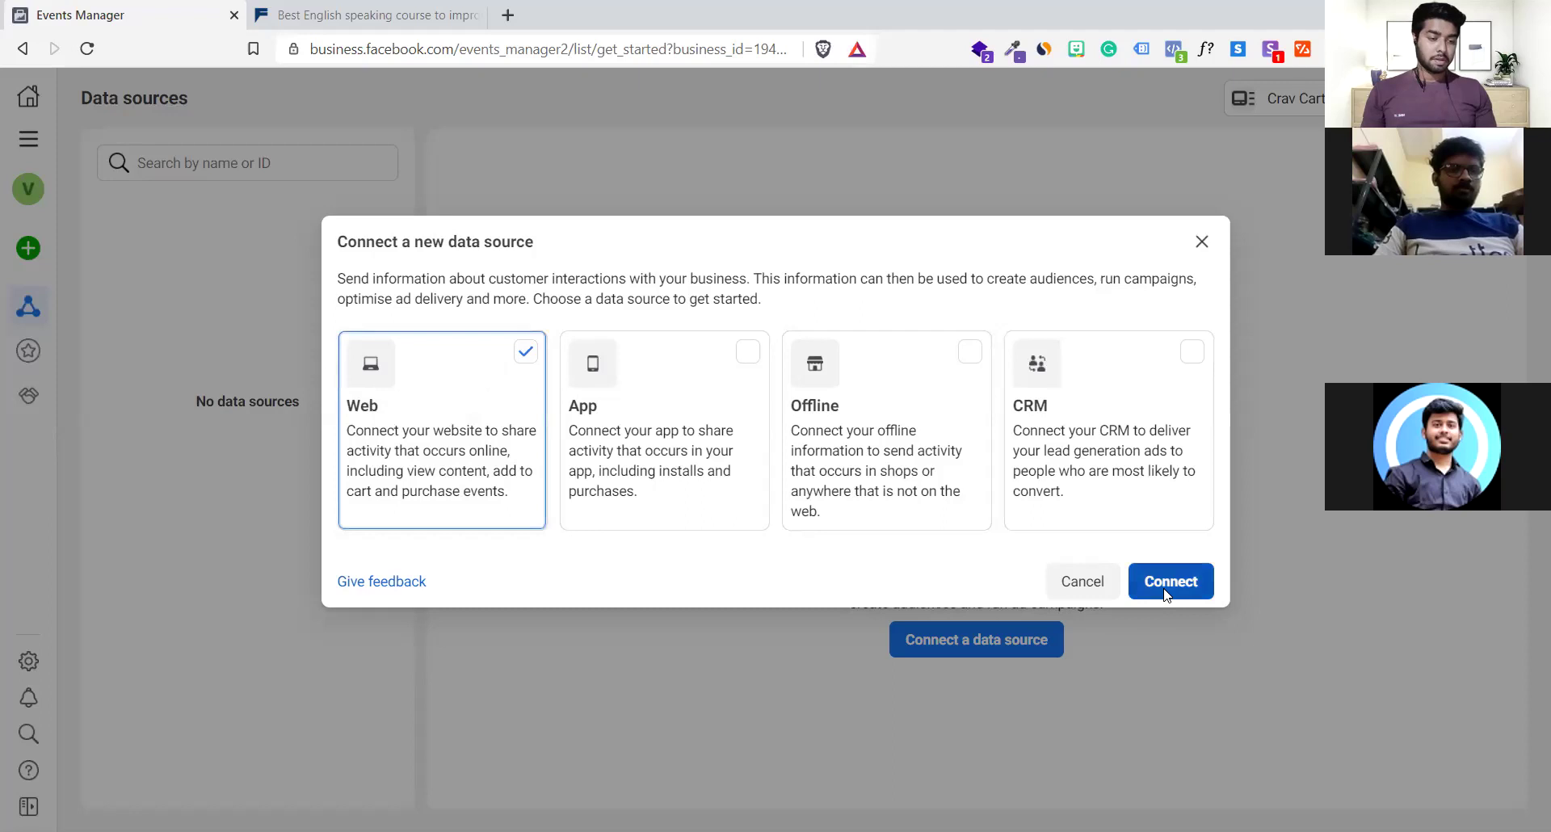
click(880, 446)
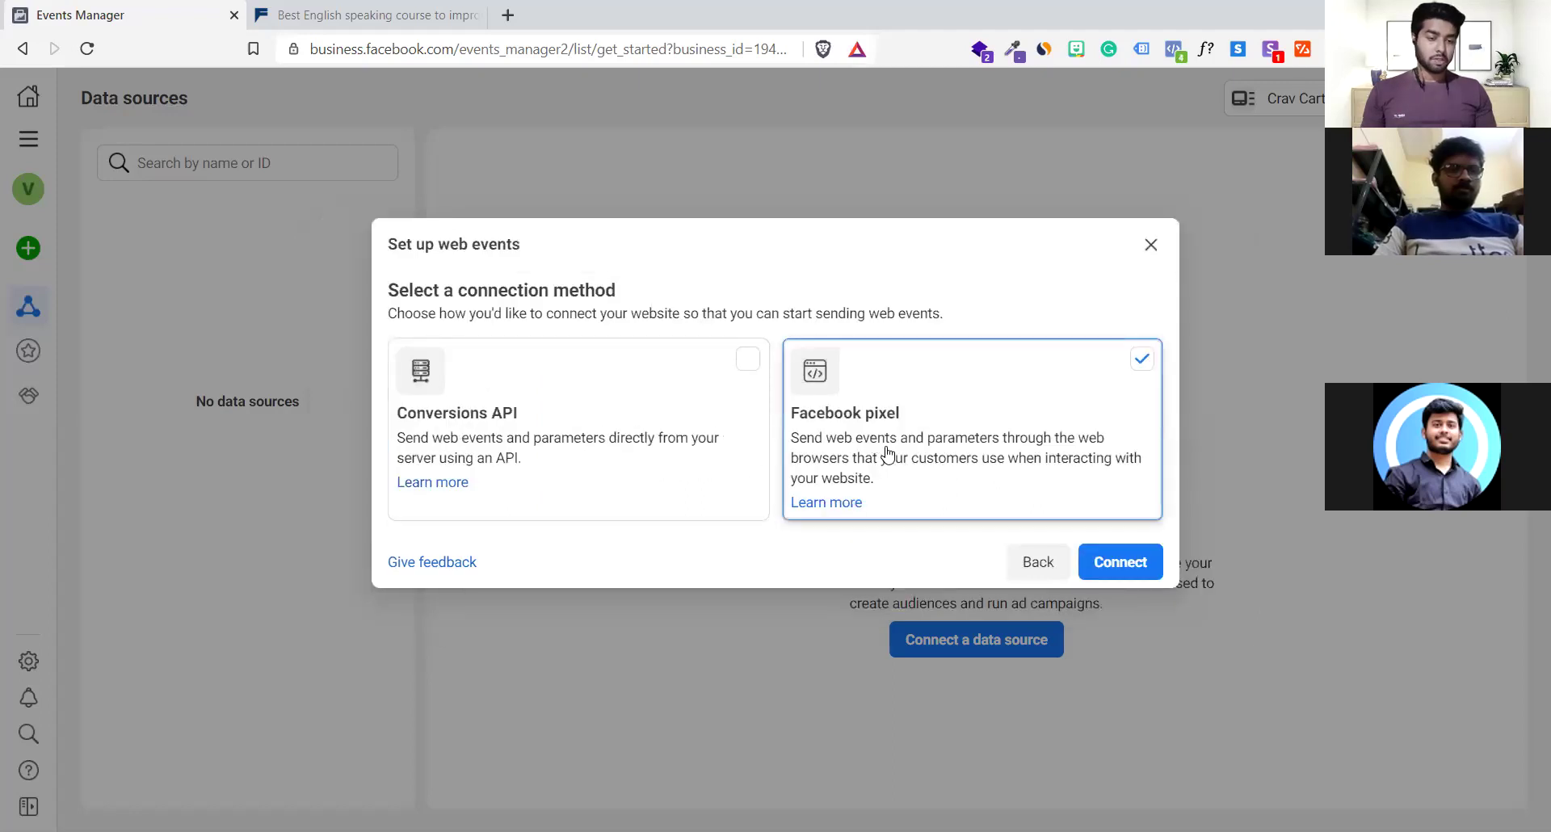
click(1119, 563)
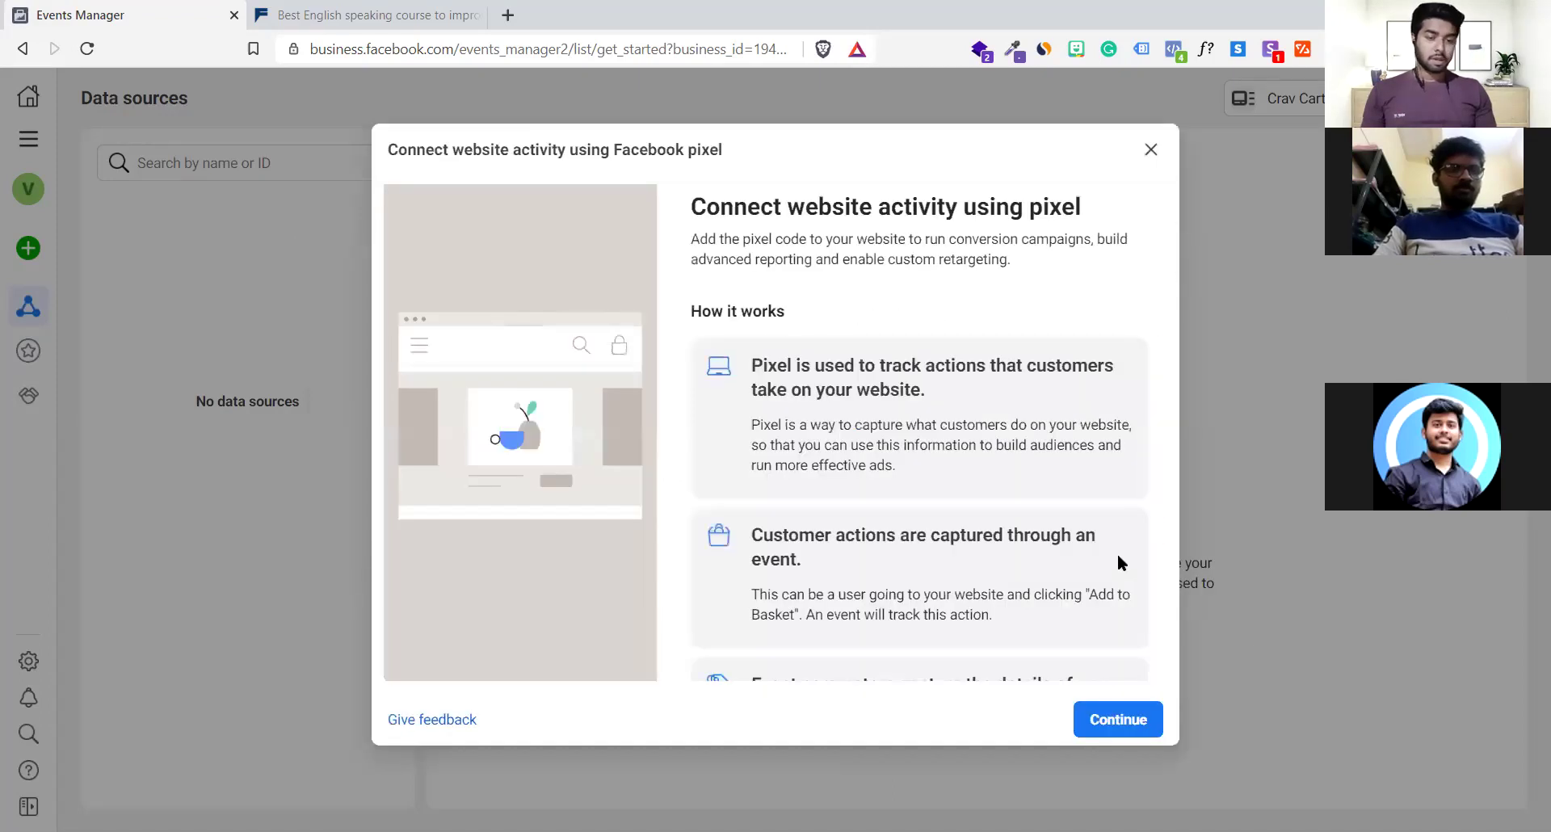
click(1109, 719)
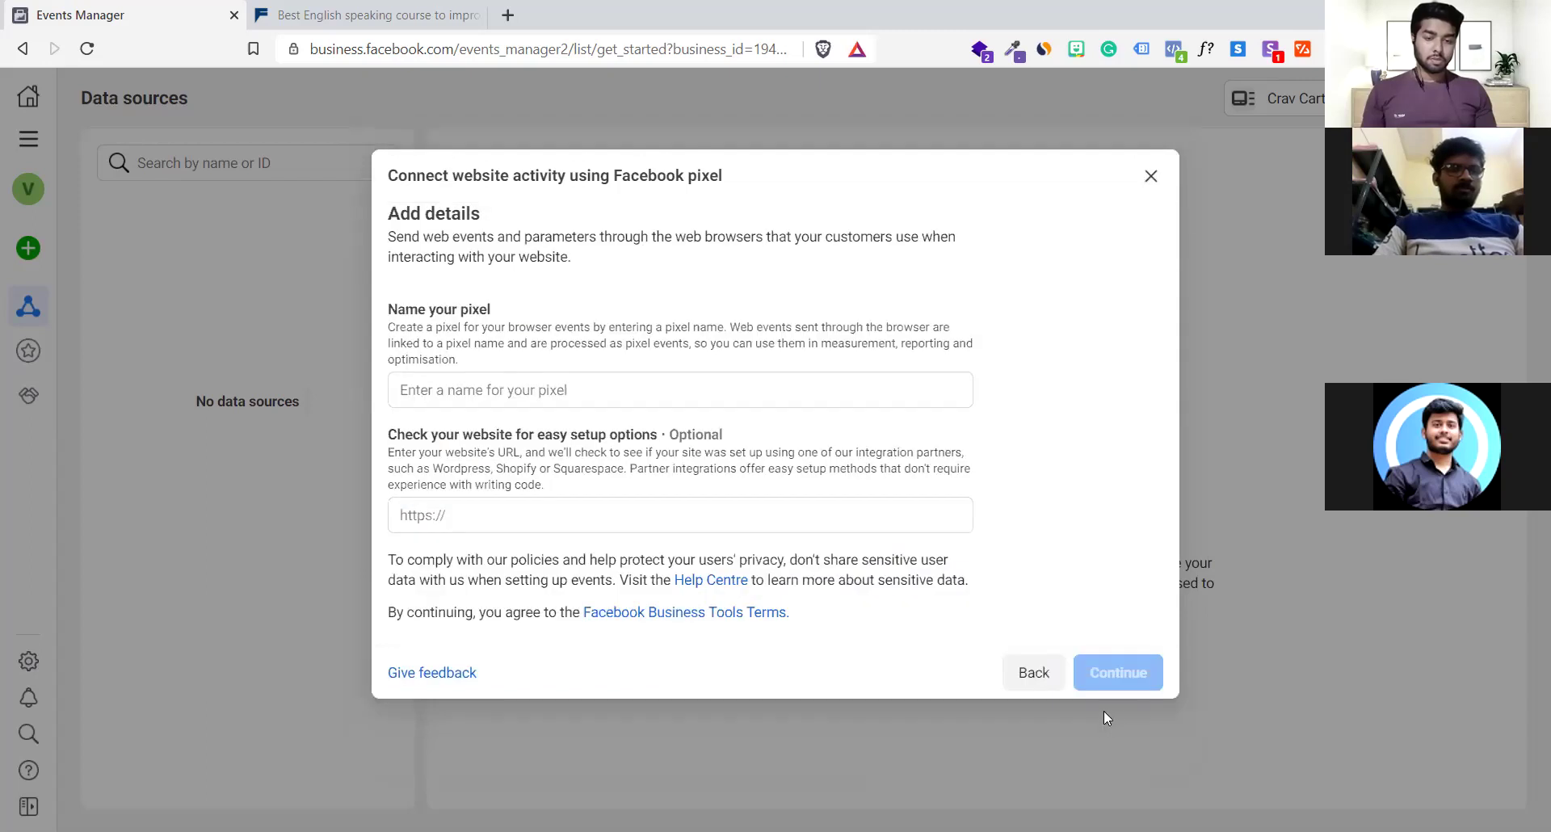
Name the pixel 'Crav cart', leave the website URL blank, and create it
click(730, 395)
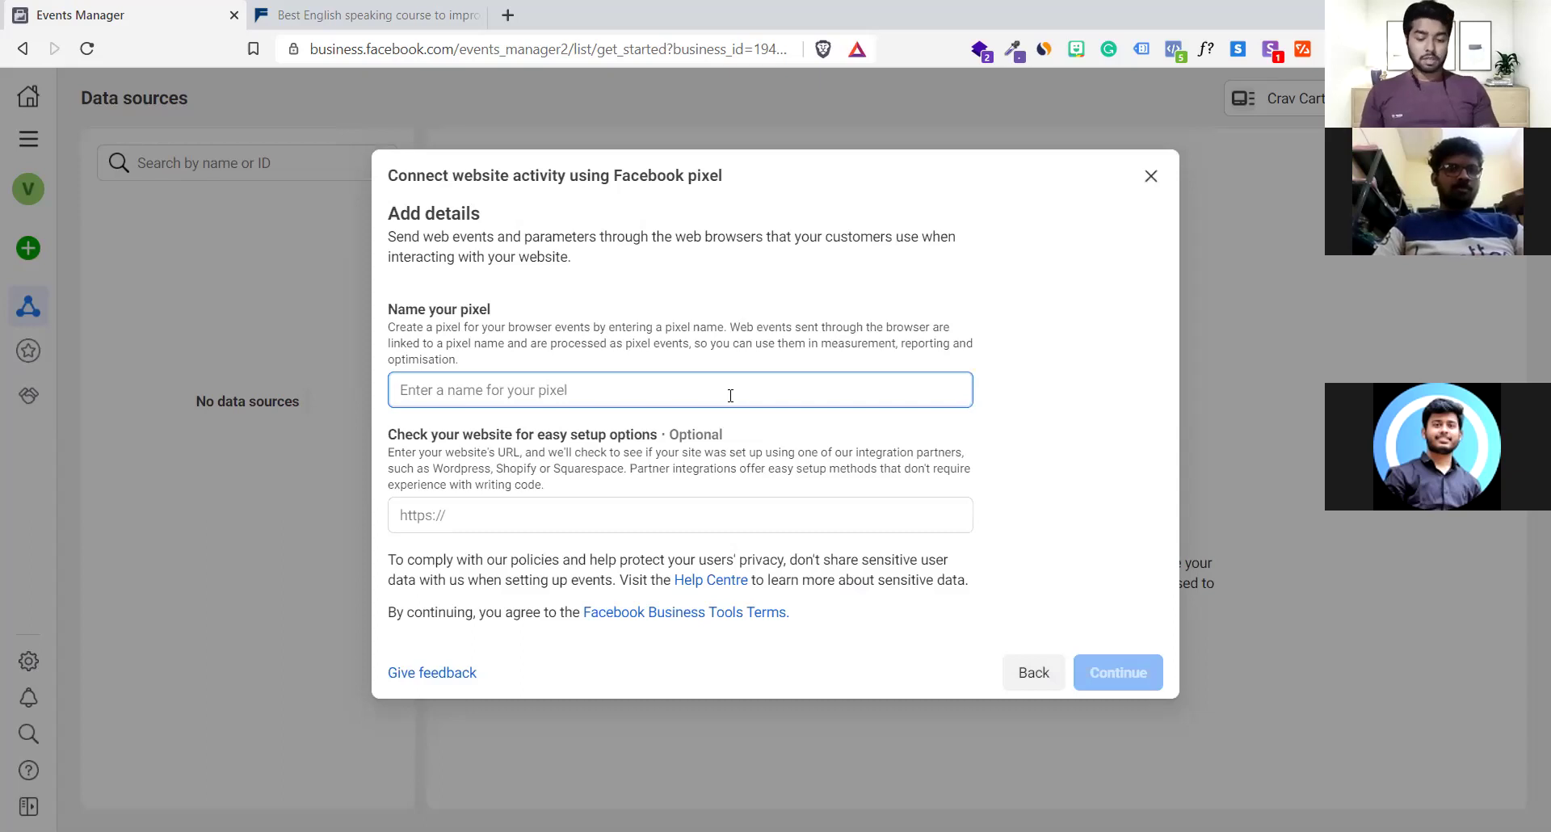
text(Crav cart)
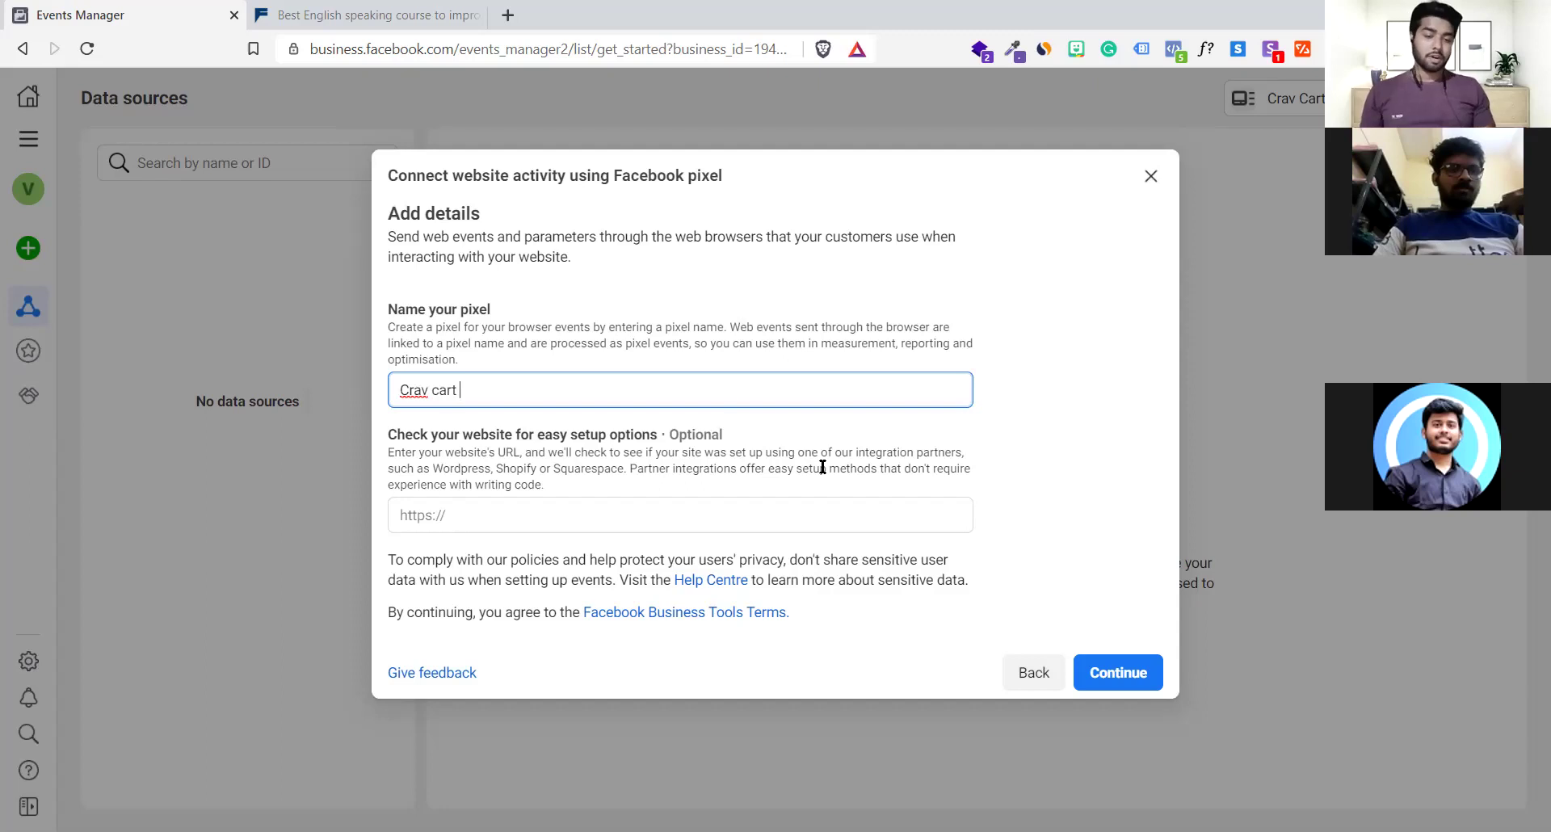
click(822, 467)
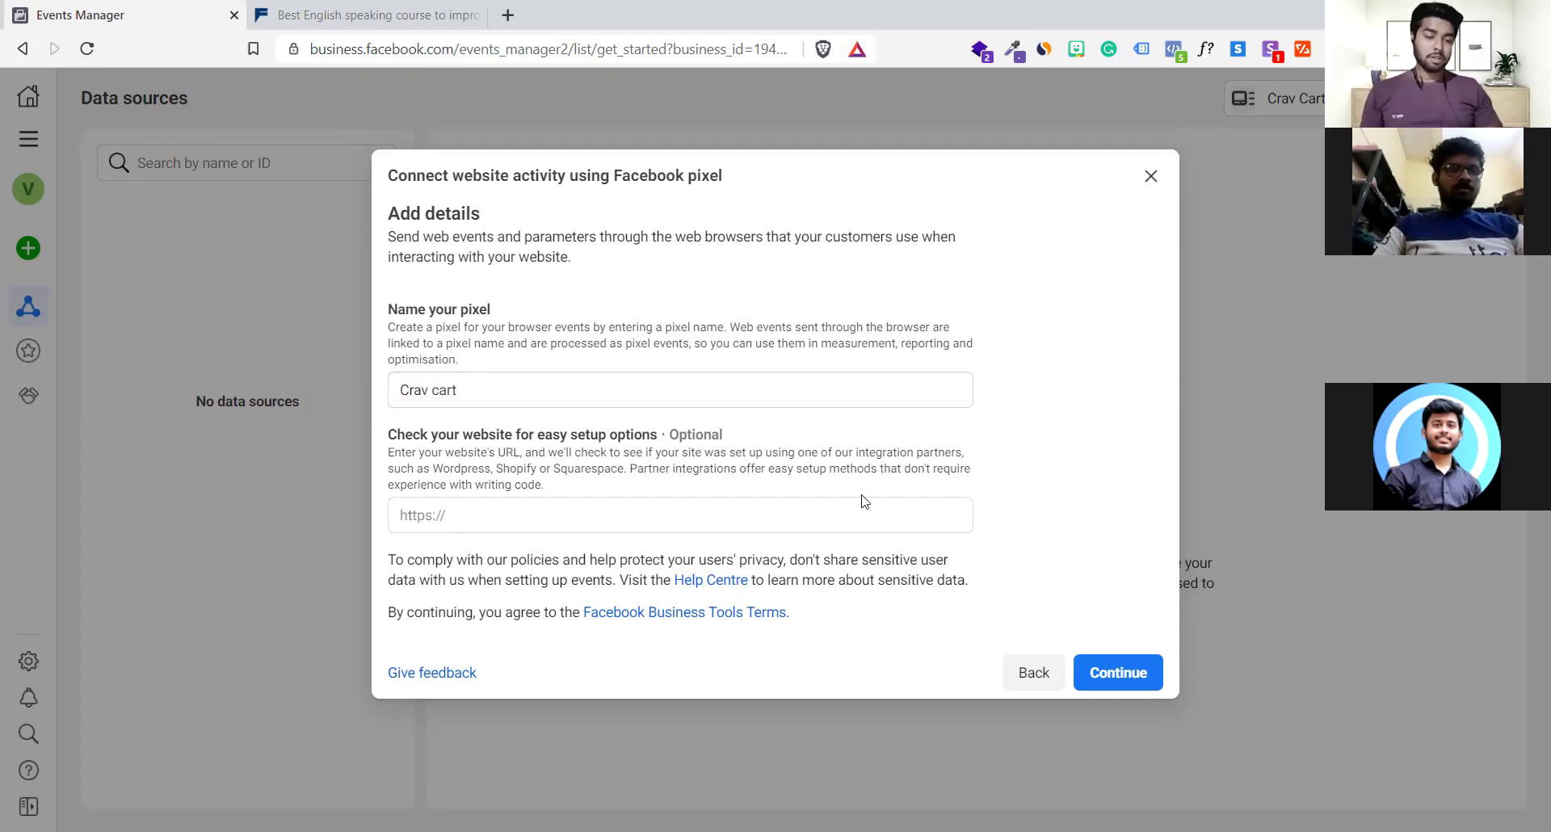
click(673, 509)
drag(723, 435, 682, 435)
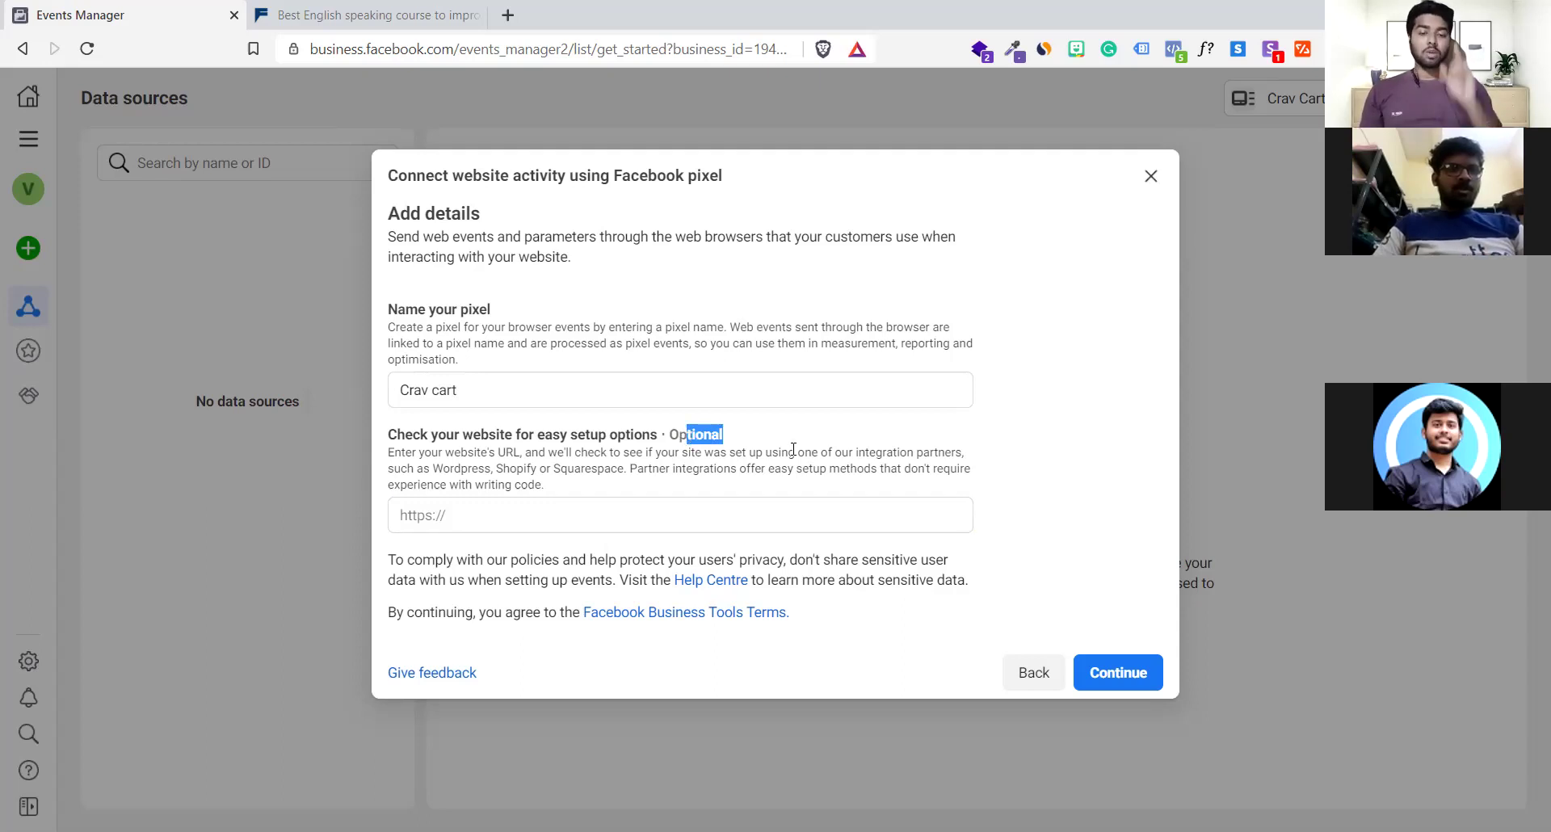
click(1016, 609)
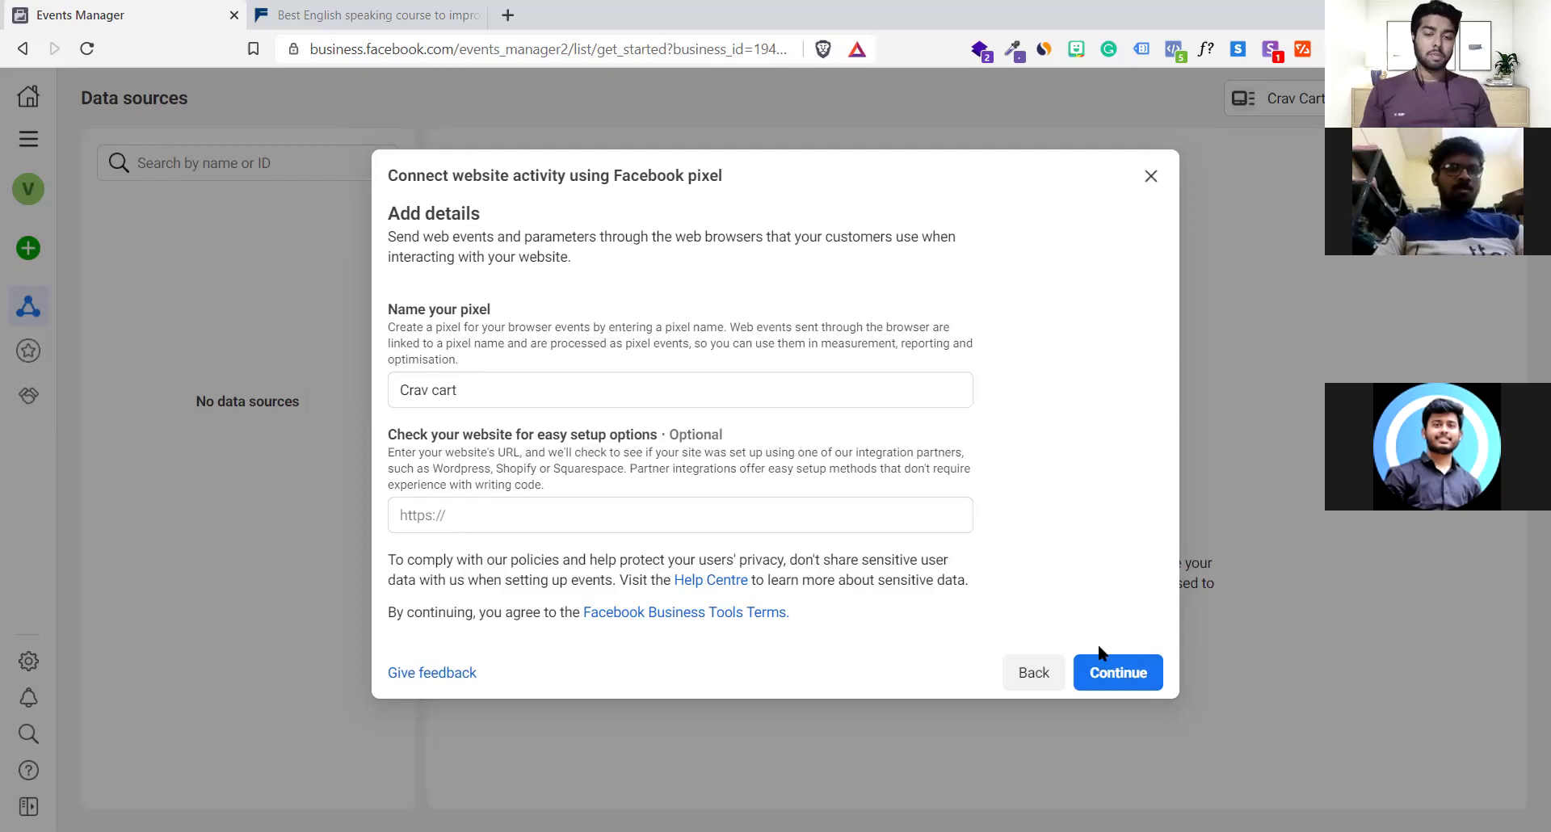
click(1100, 673)
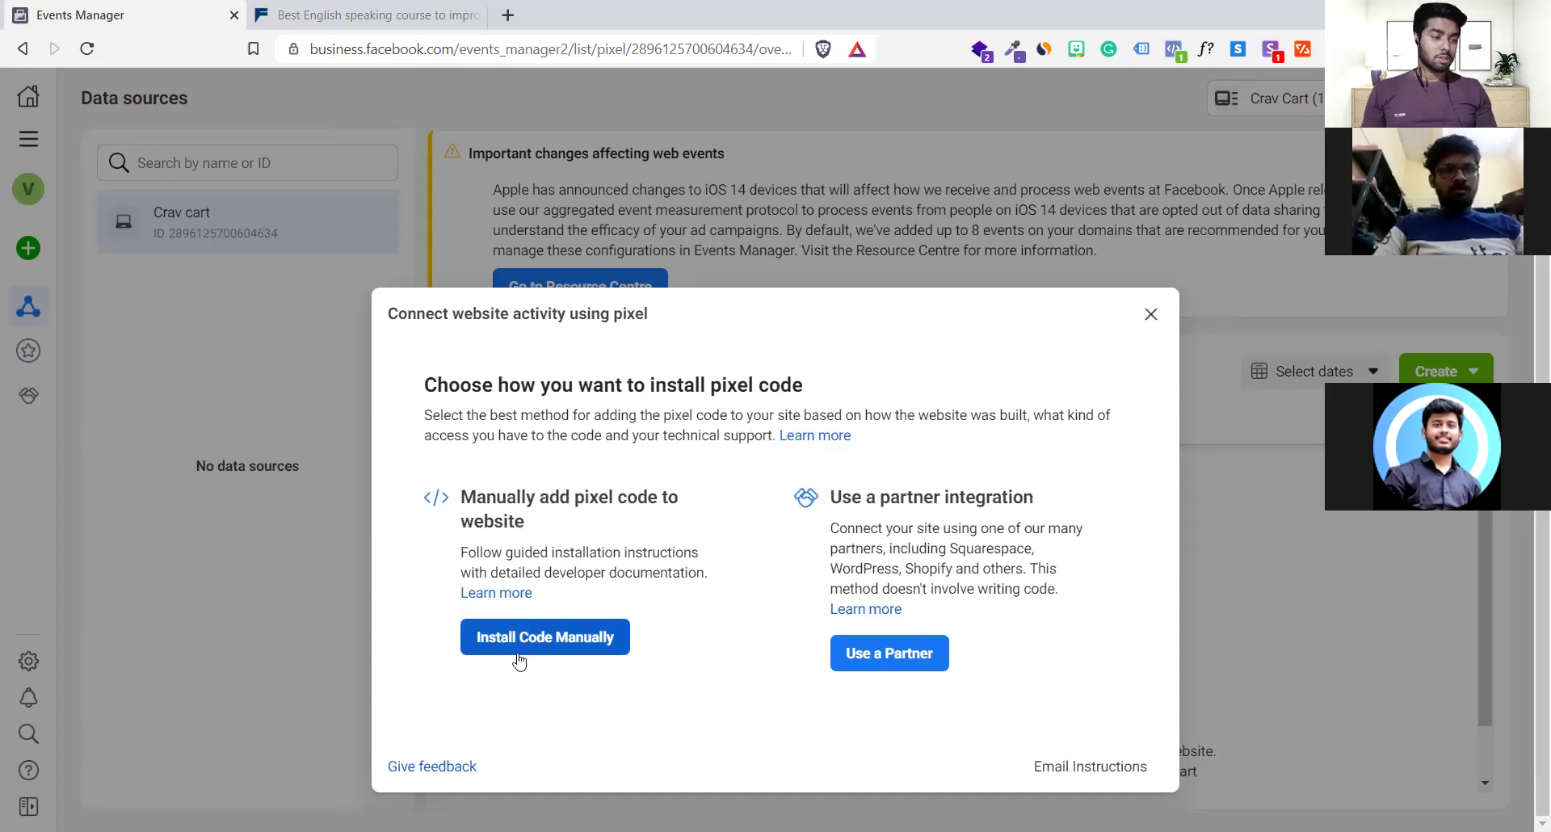
Choose manual installation for the Crav cart pixel and copy its base code
click(520, 658)
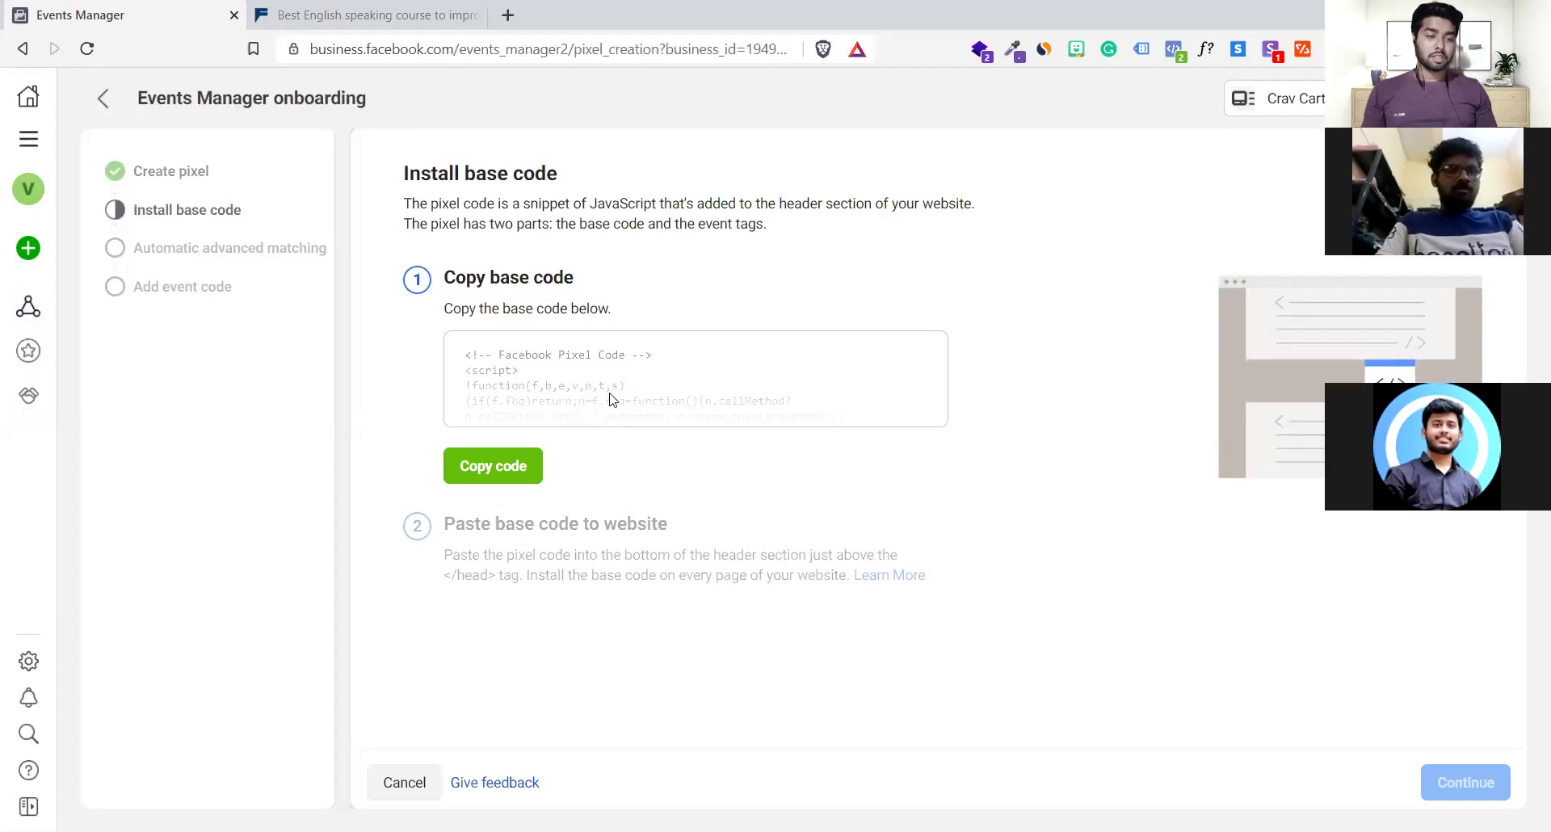
click(488, 457)
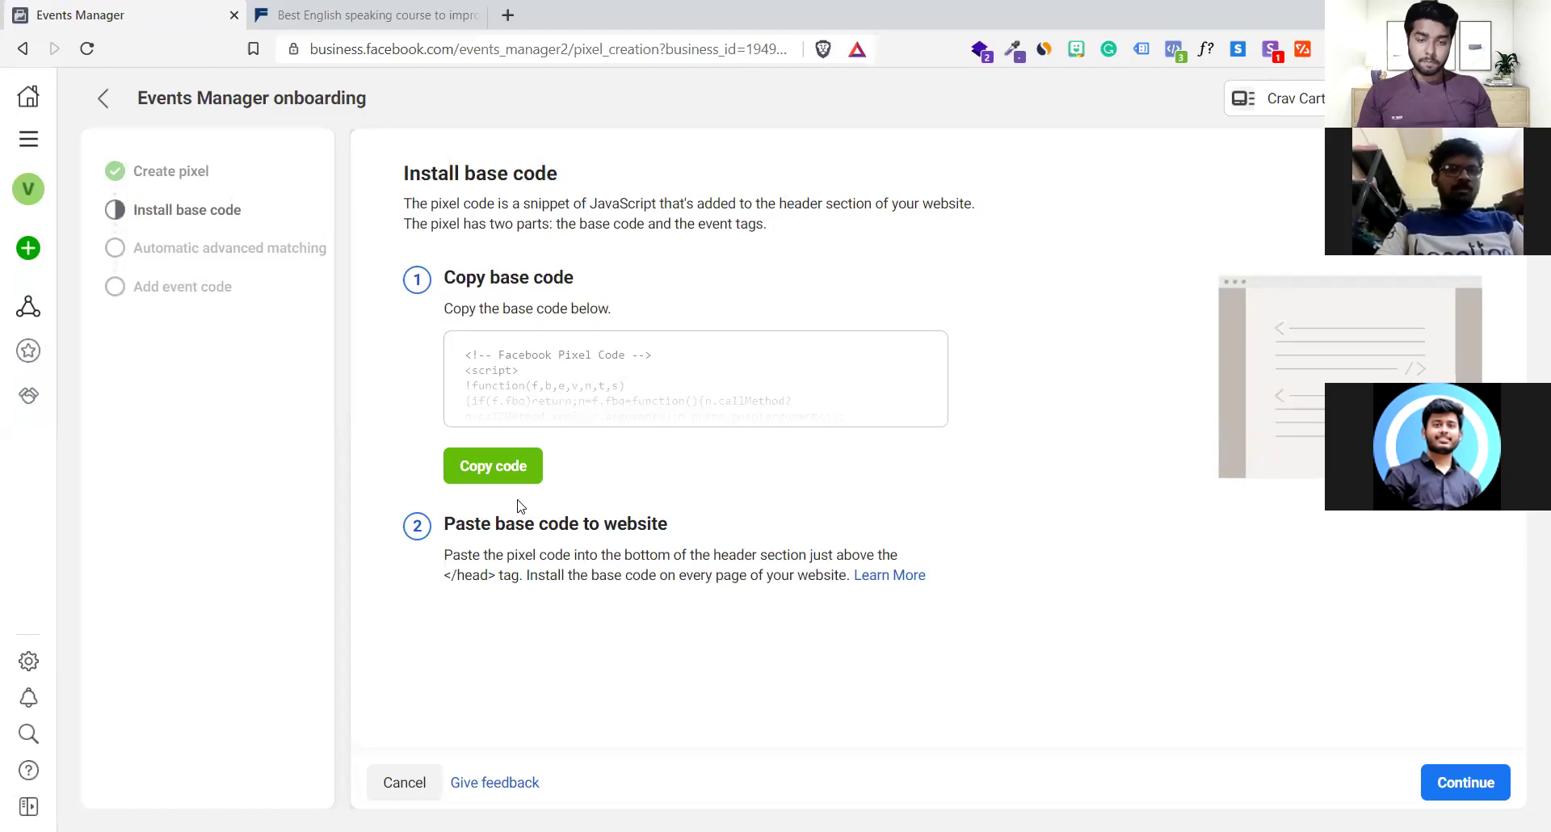
click(506, 14)
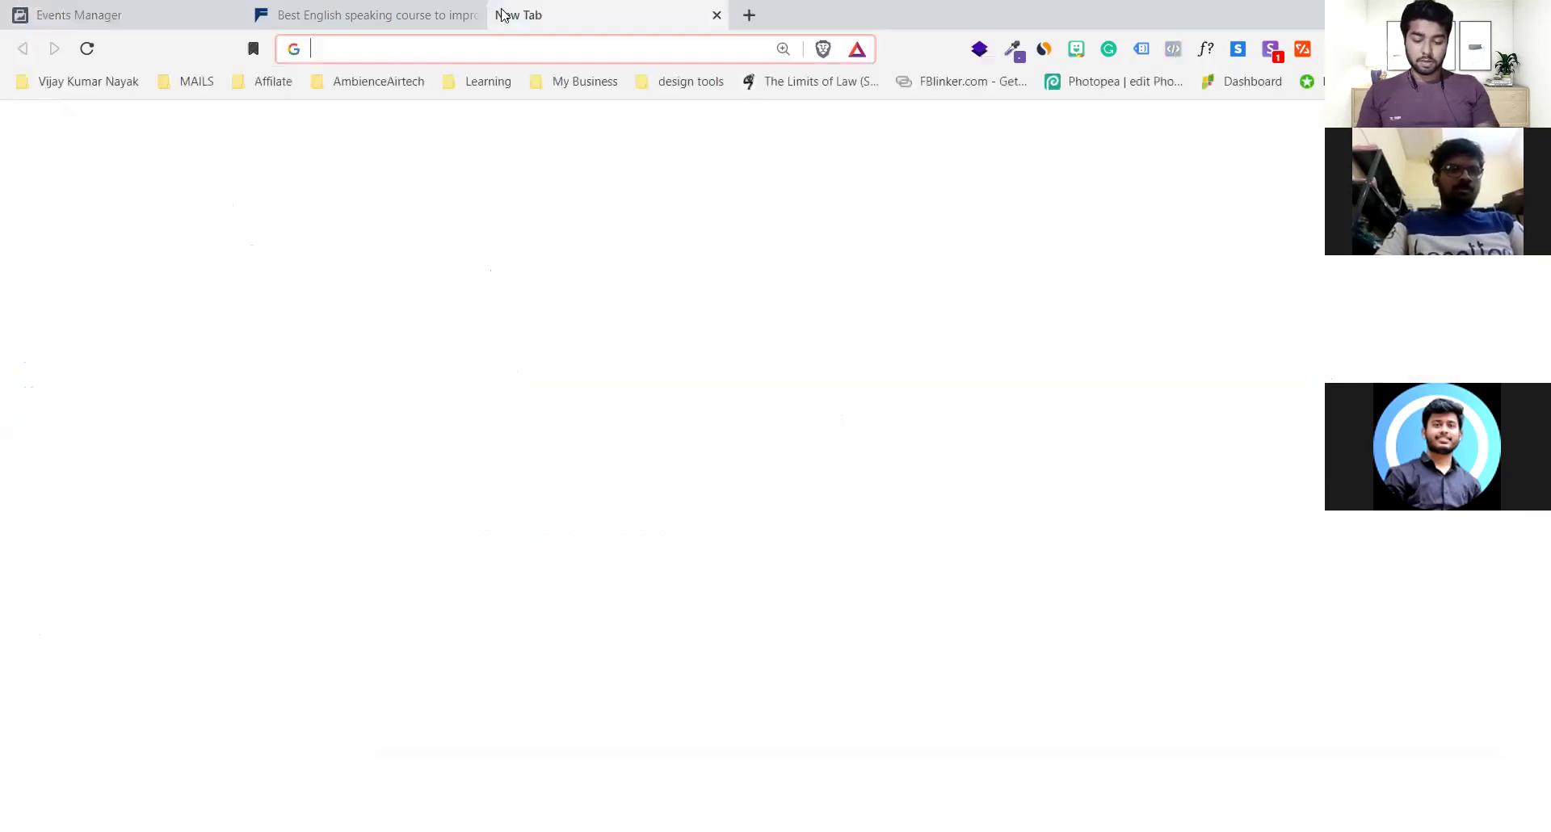
Load cravcart.com in the new Brave tab using ctrl+Enter
text(cravcart)
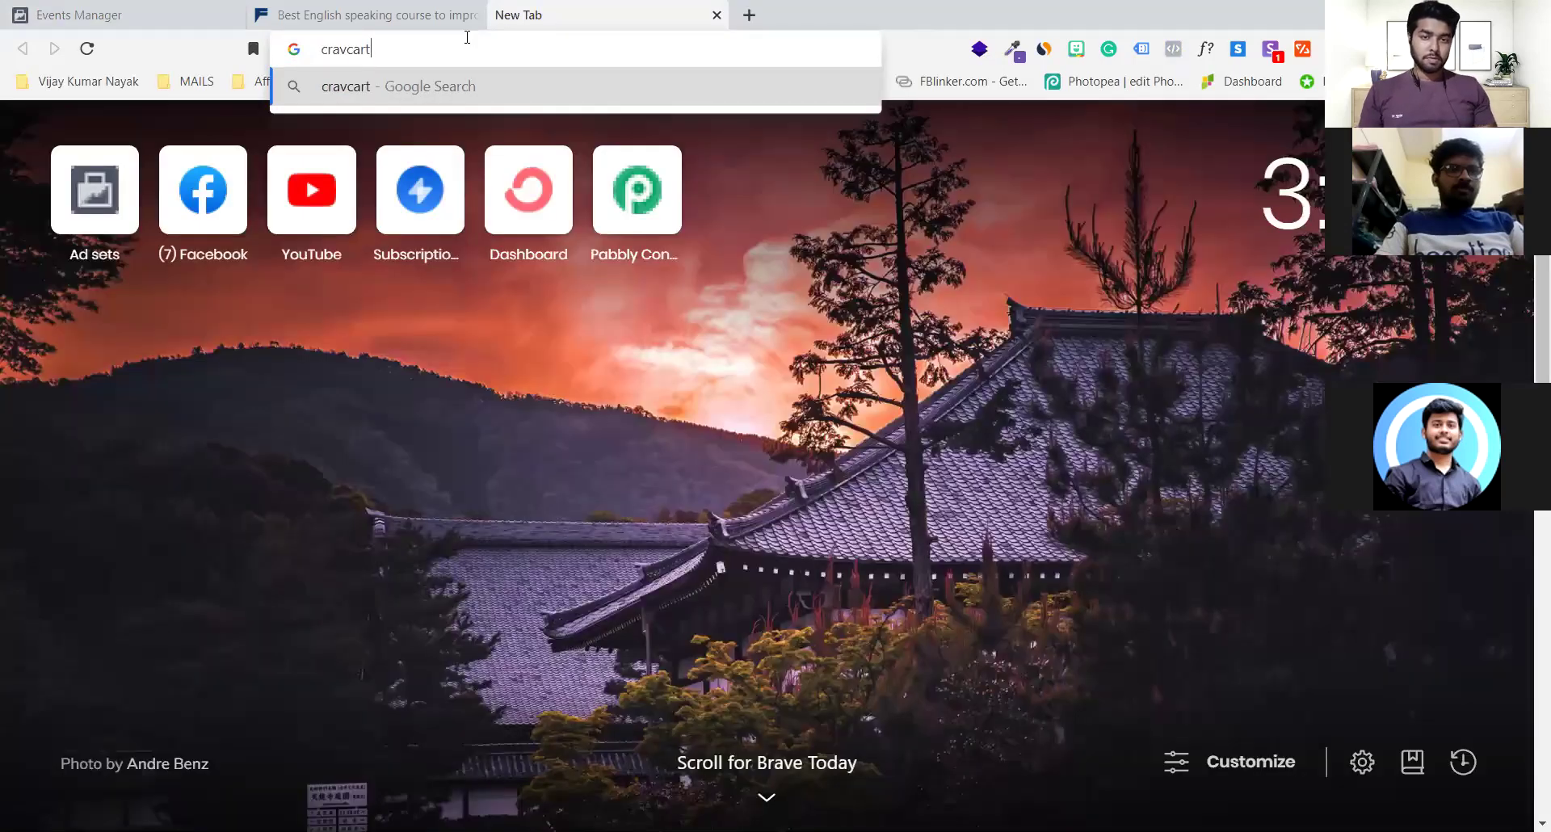
key(ctrl+Return)
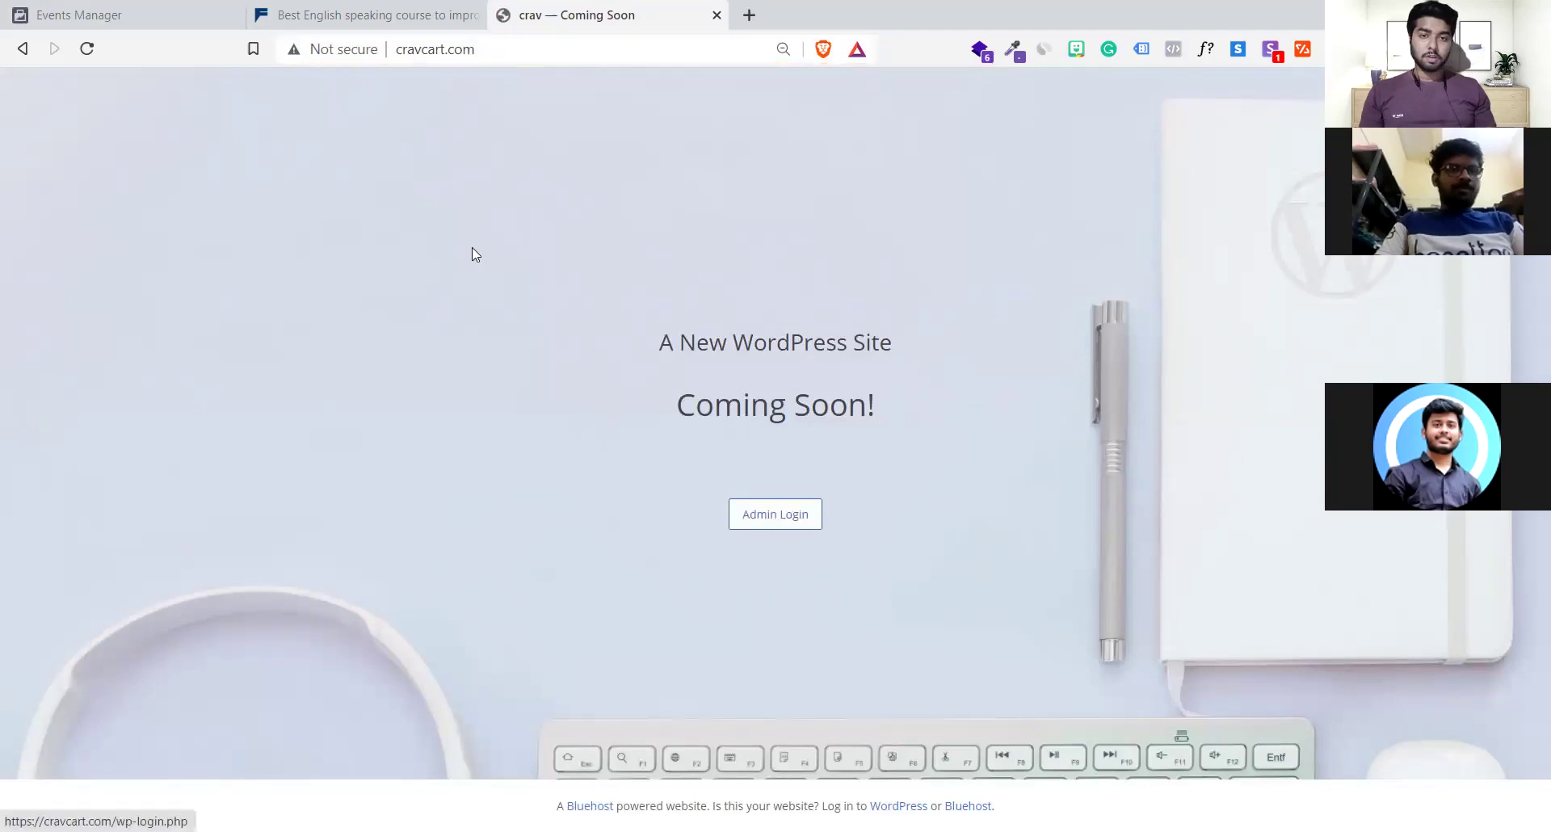
Open the cravcart.com WordPress admin login and submit the admin username and account password
key(Return)
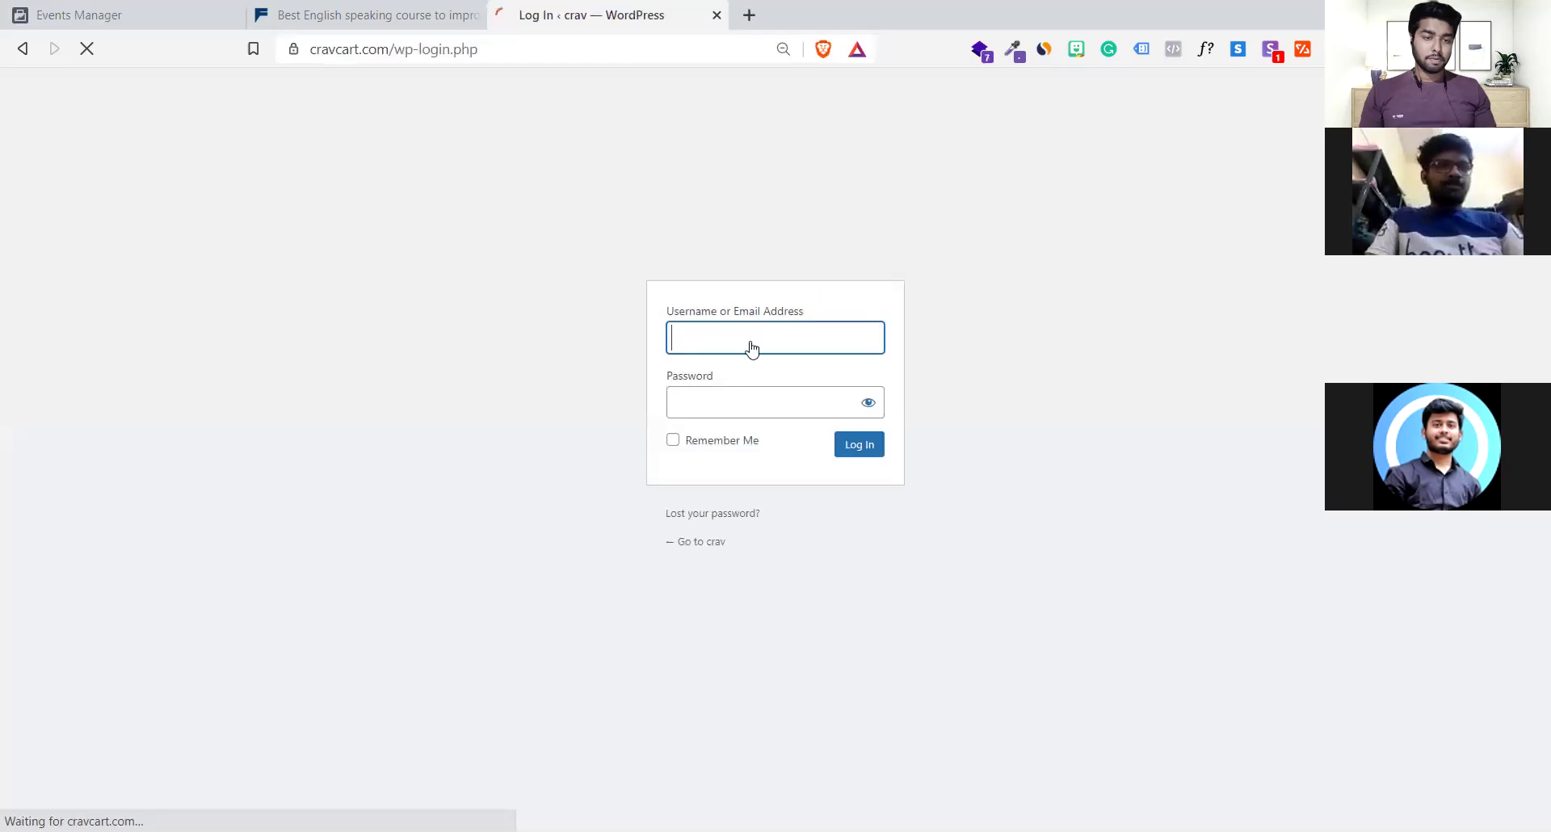
text(admin)
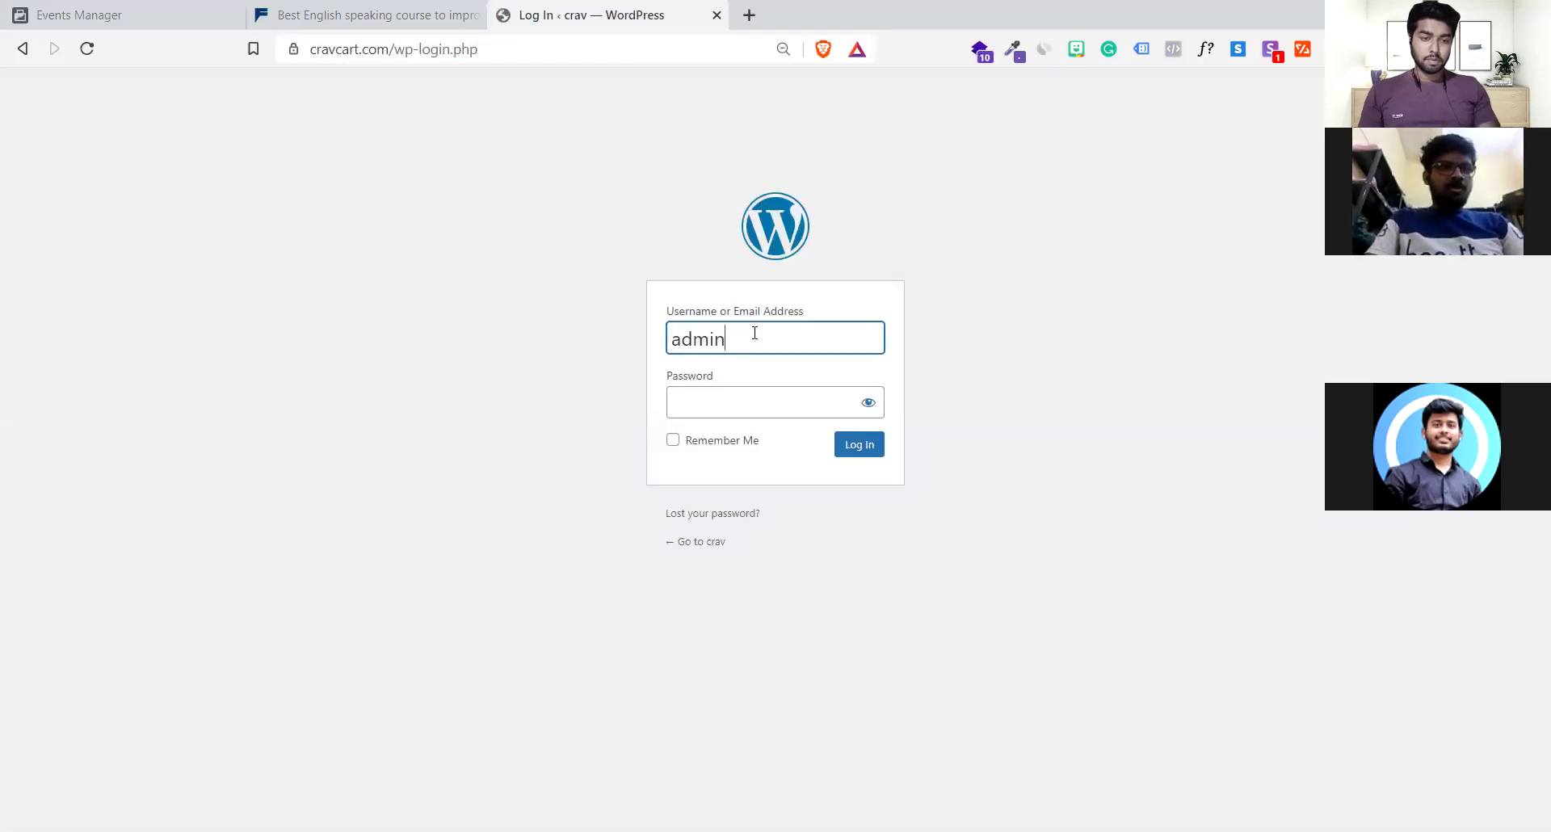
key(Tab)
text(admin)
key(Return)
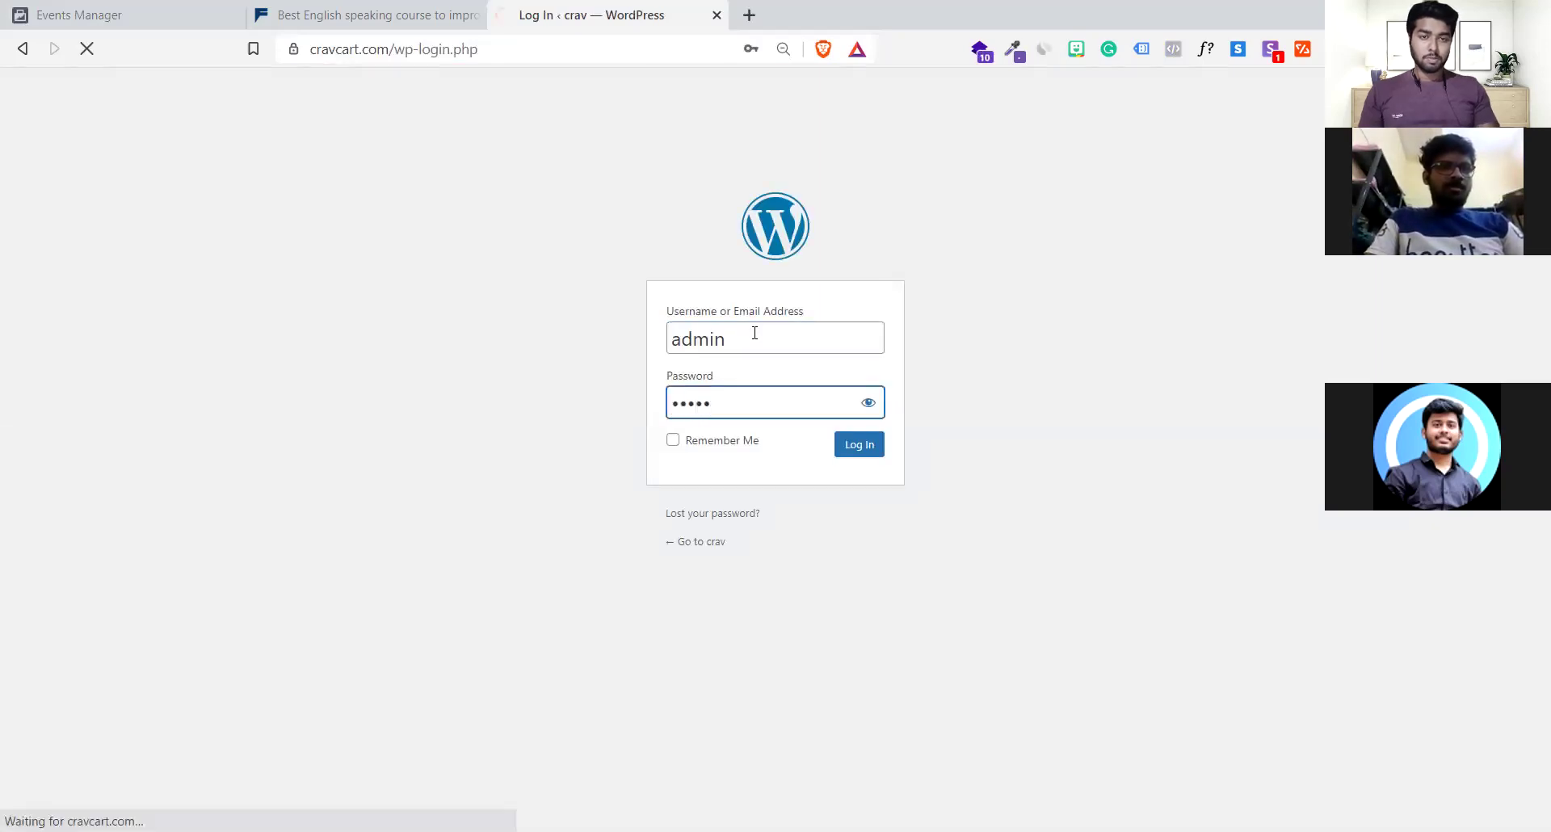
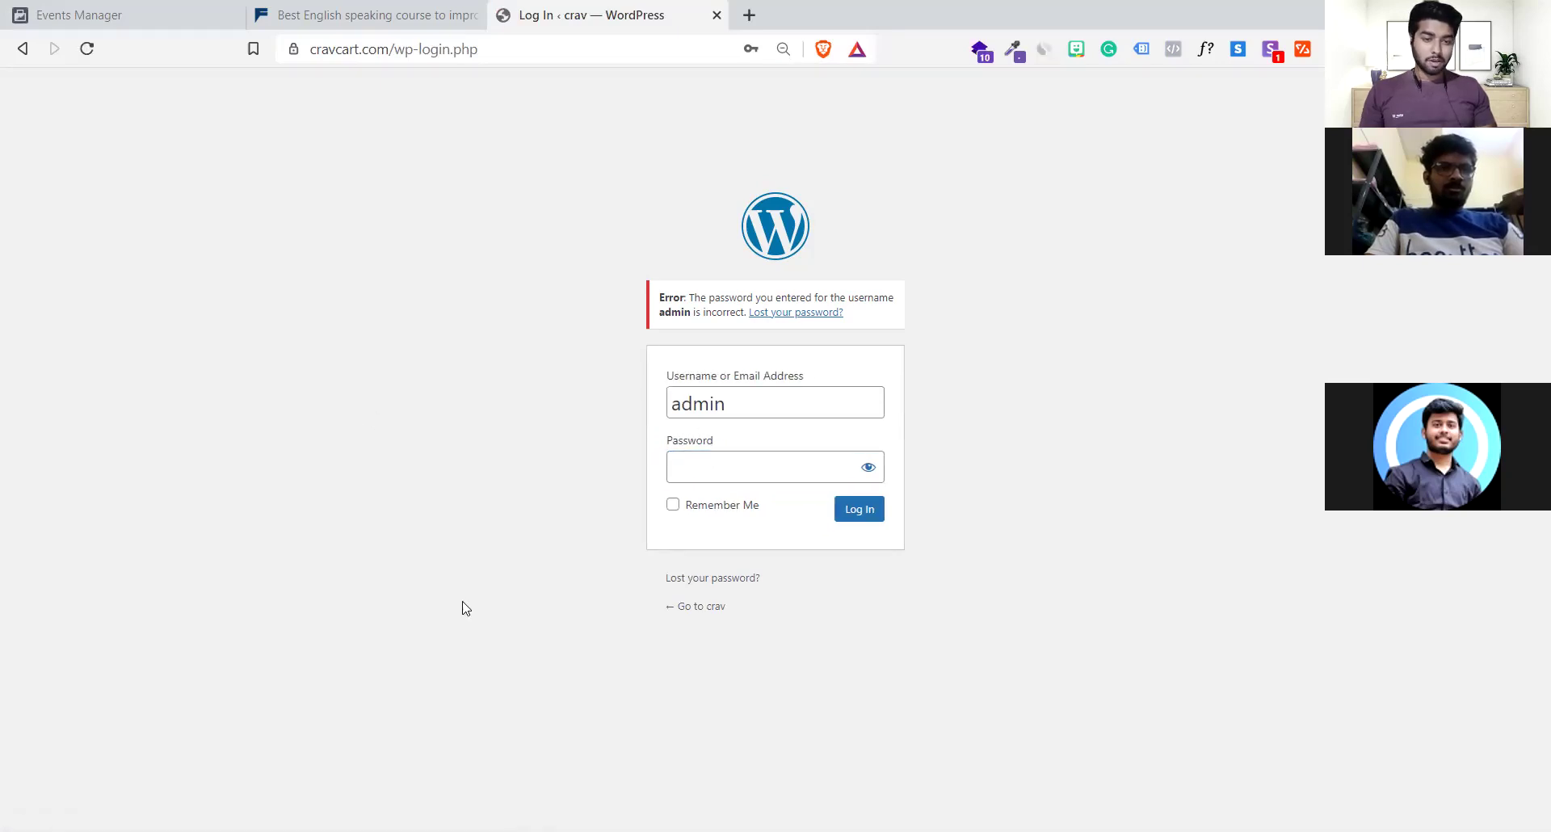
Close the 'Log In ‹ crav — WordPress' tab and return to the Events Manager tab
click(367, 14)
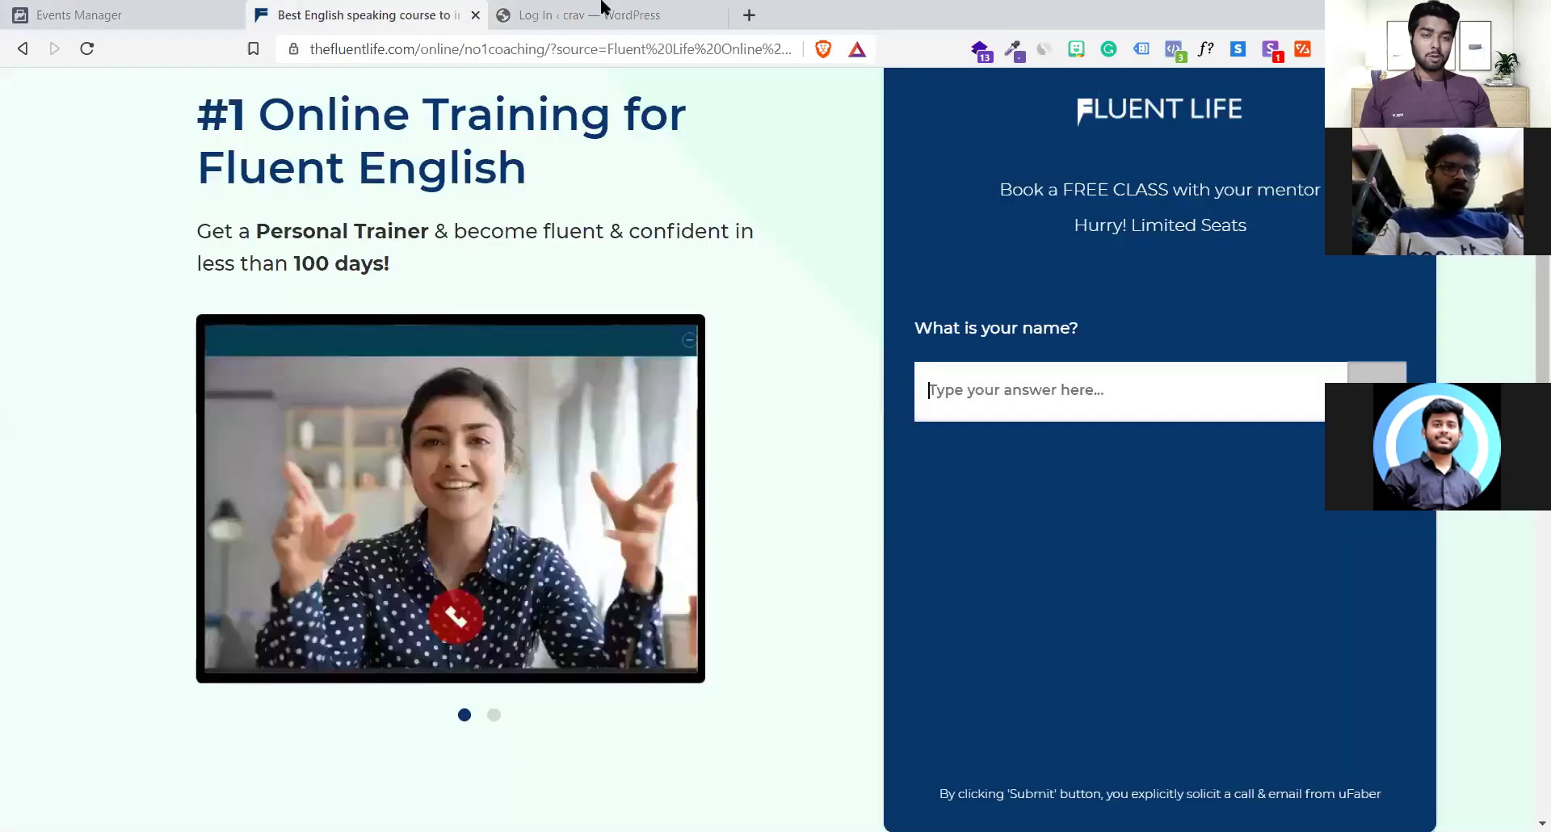
key(ctrl+Tab)
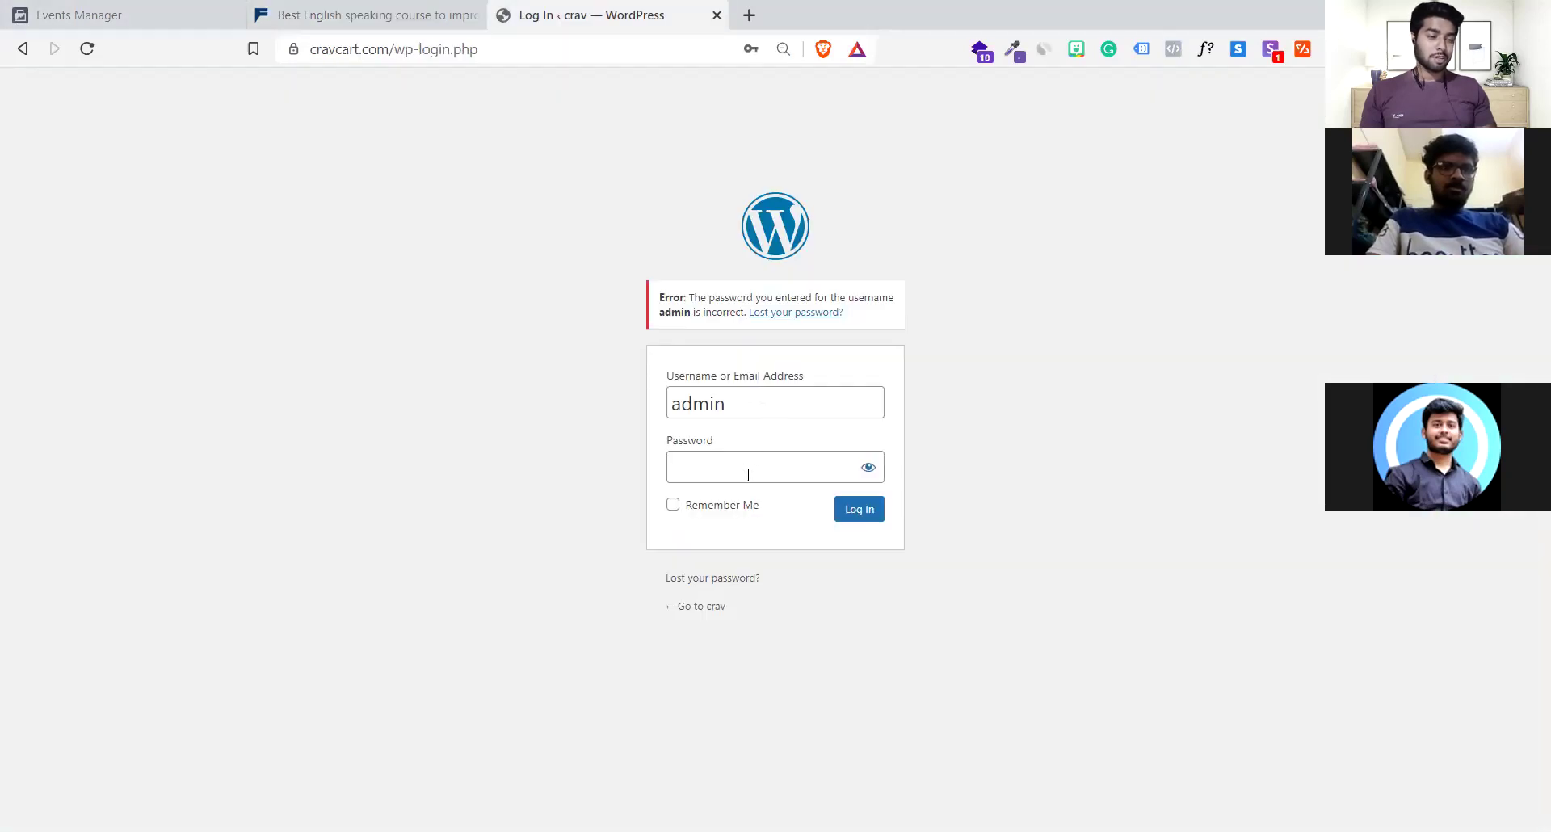
click(412, 11)
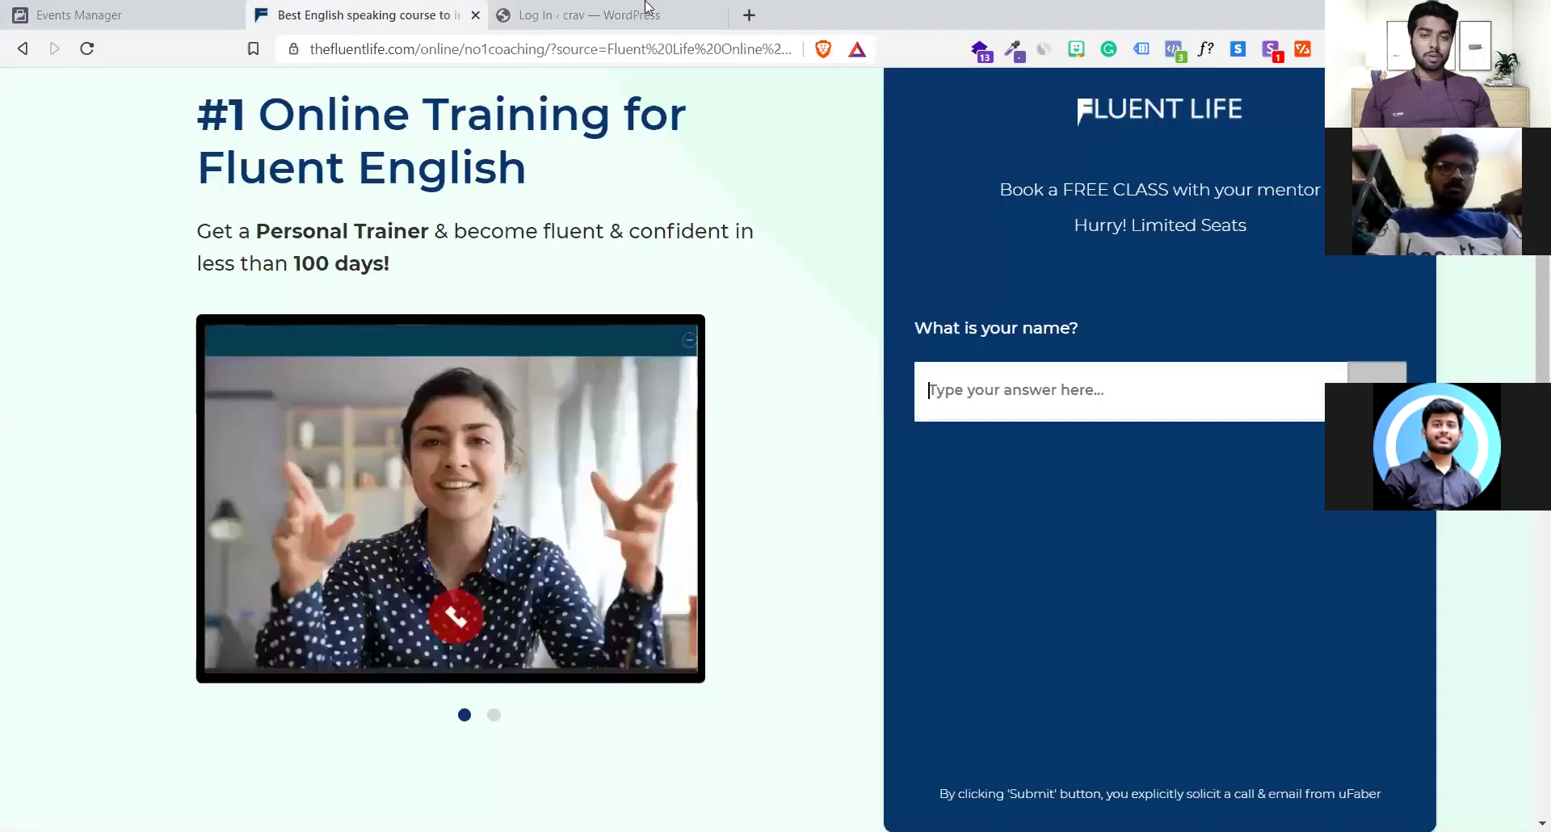
click(711, 15)
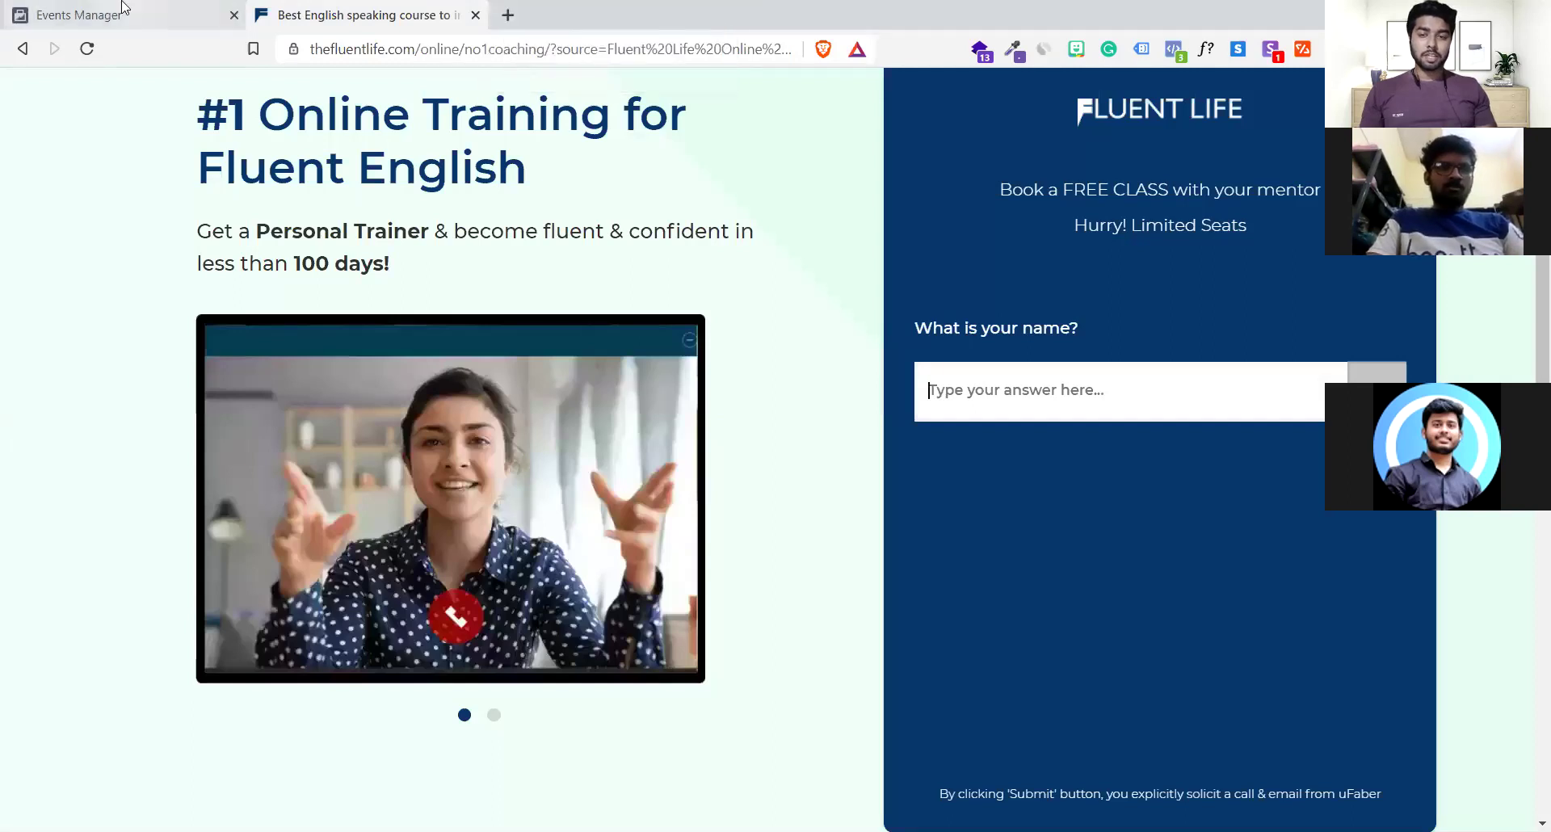
key(ctrl+shift+Tab)
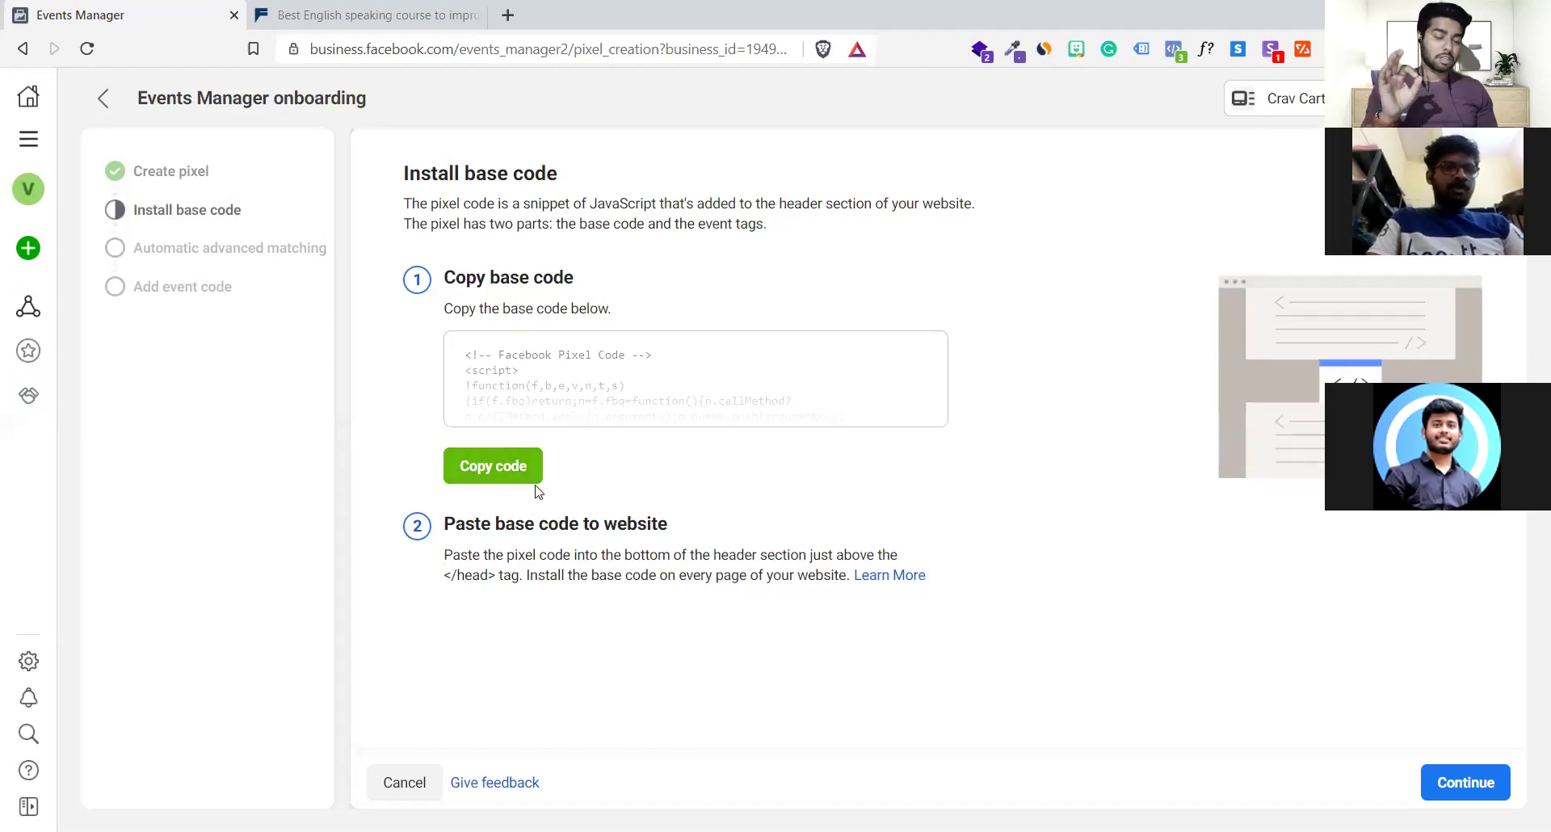
Go to Events Manager's data sources and locate the Crav cart pixel ID
mouse_move(57, 299)
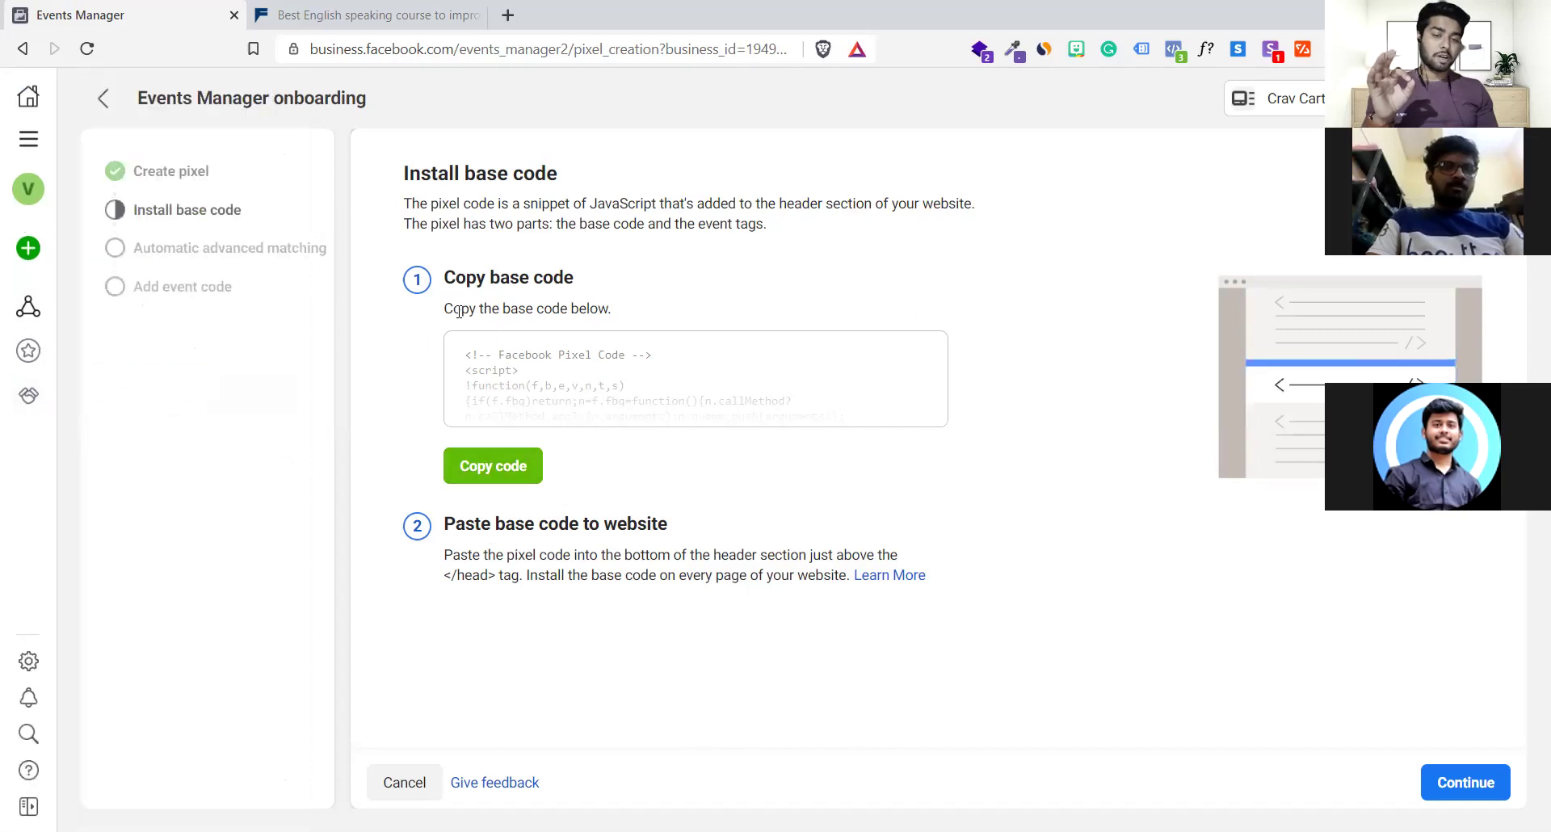
drag(459, 311, 616, 395)
click(616, 395)
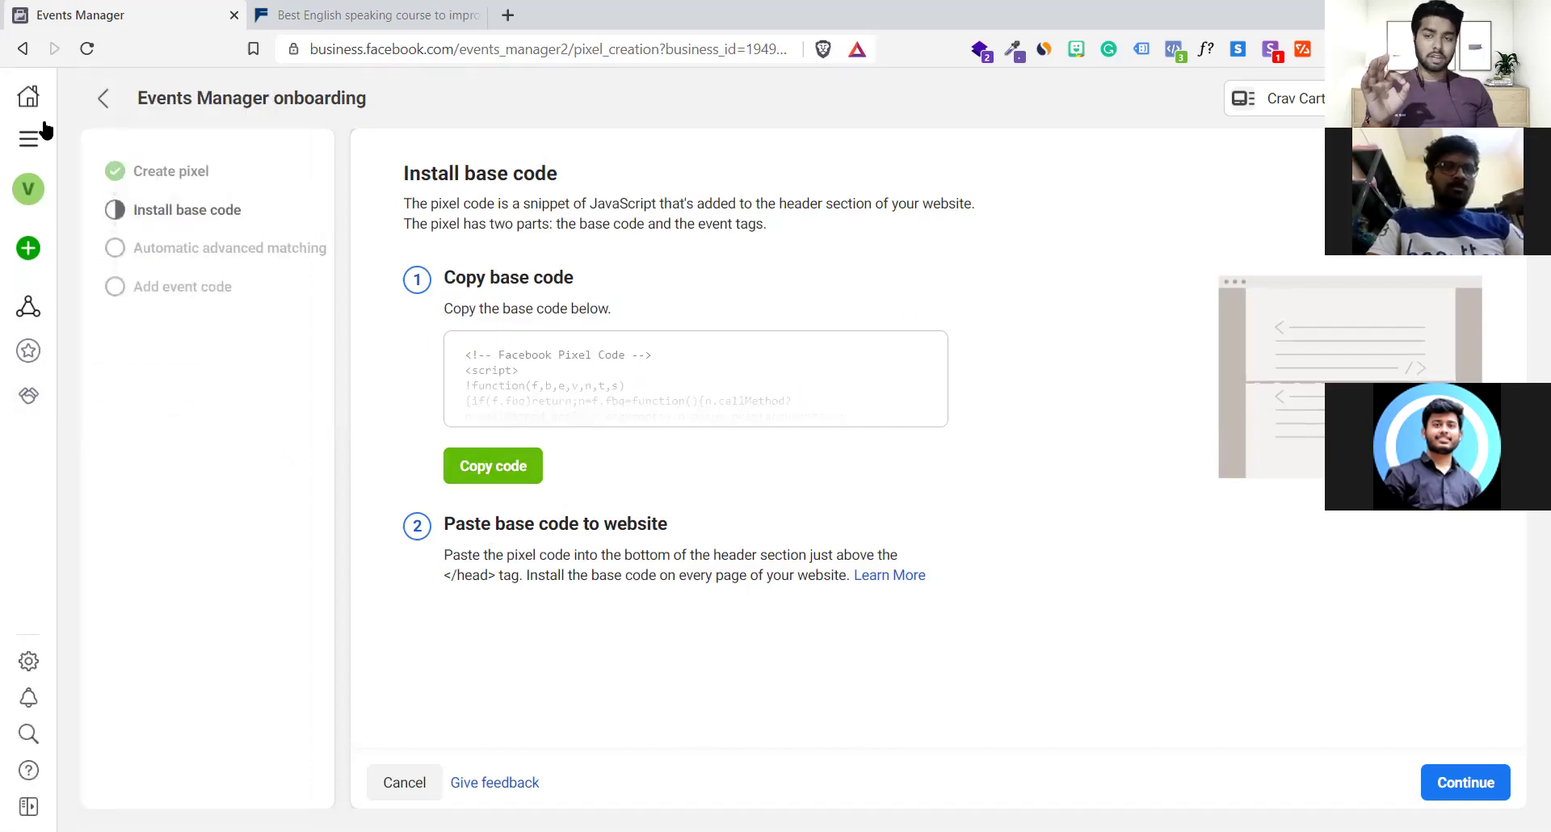
click(29, 138)
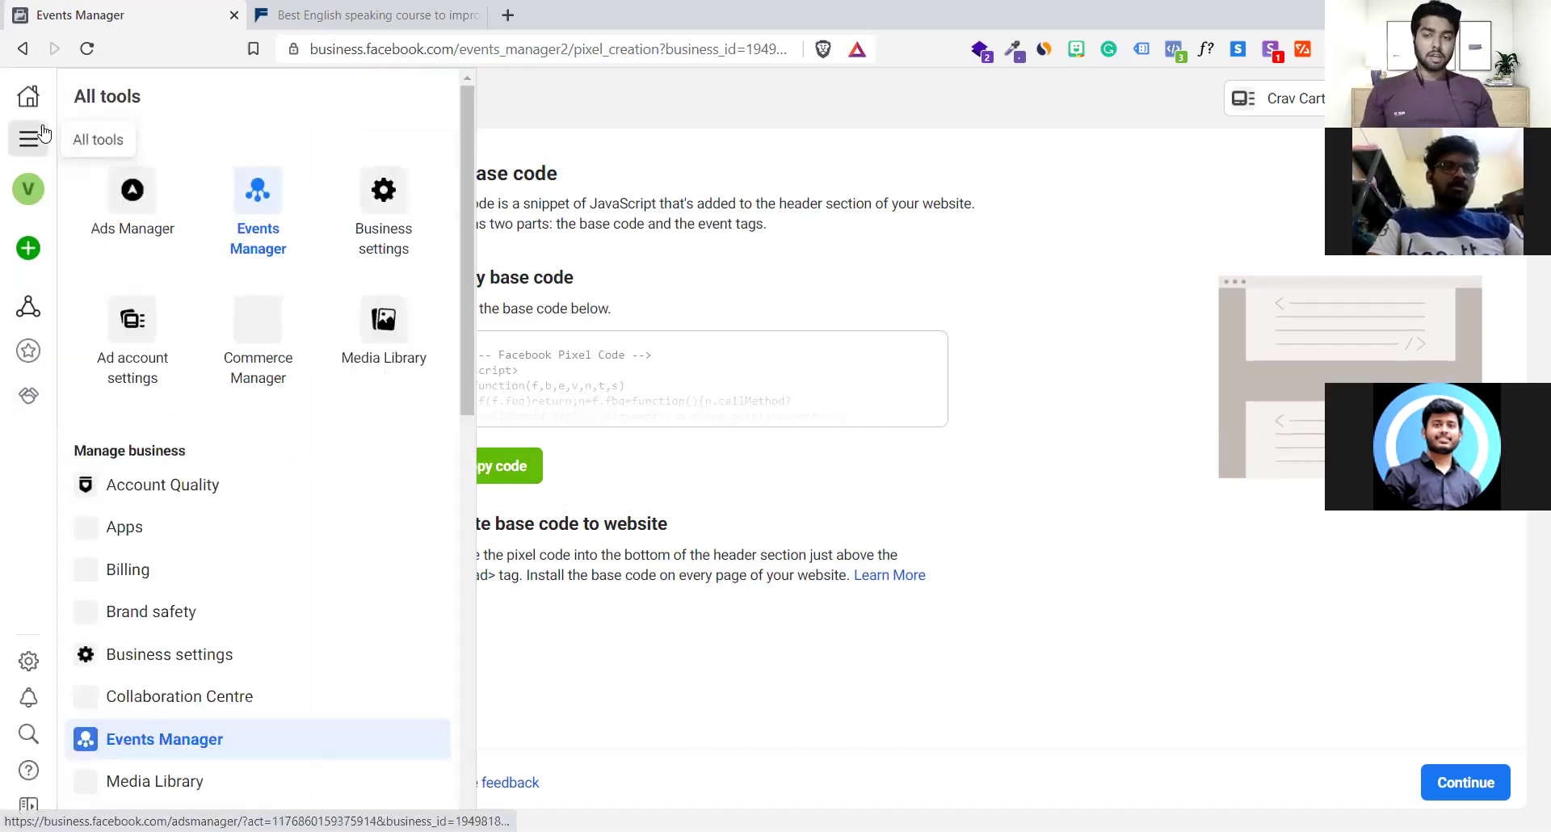
click(275, 200)
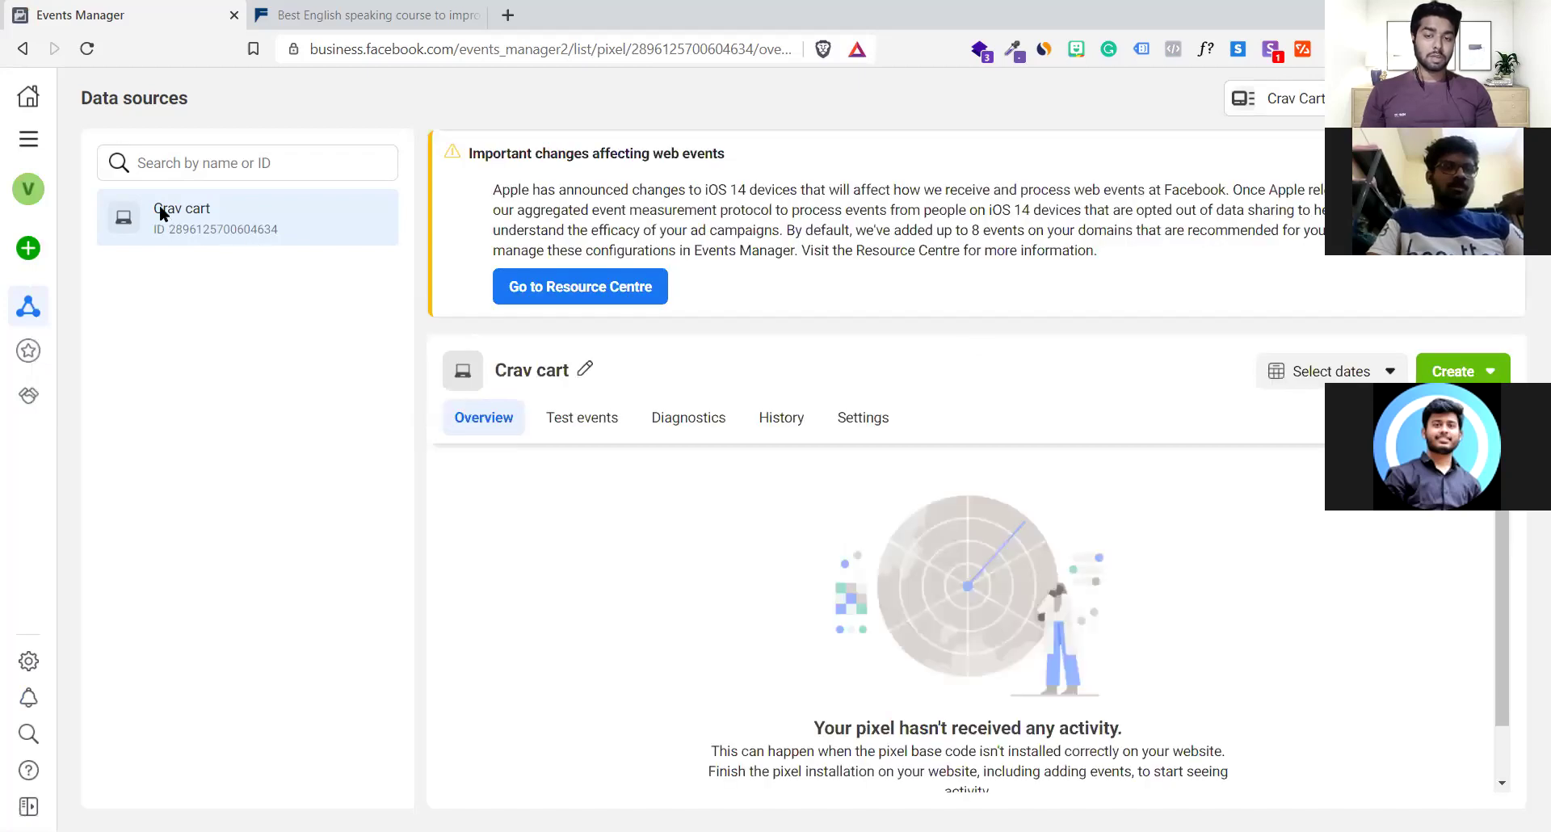
double_click(296, 235)
click(296, 391)
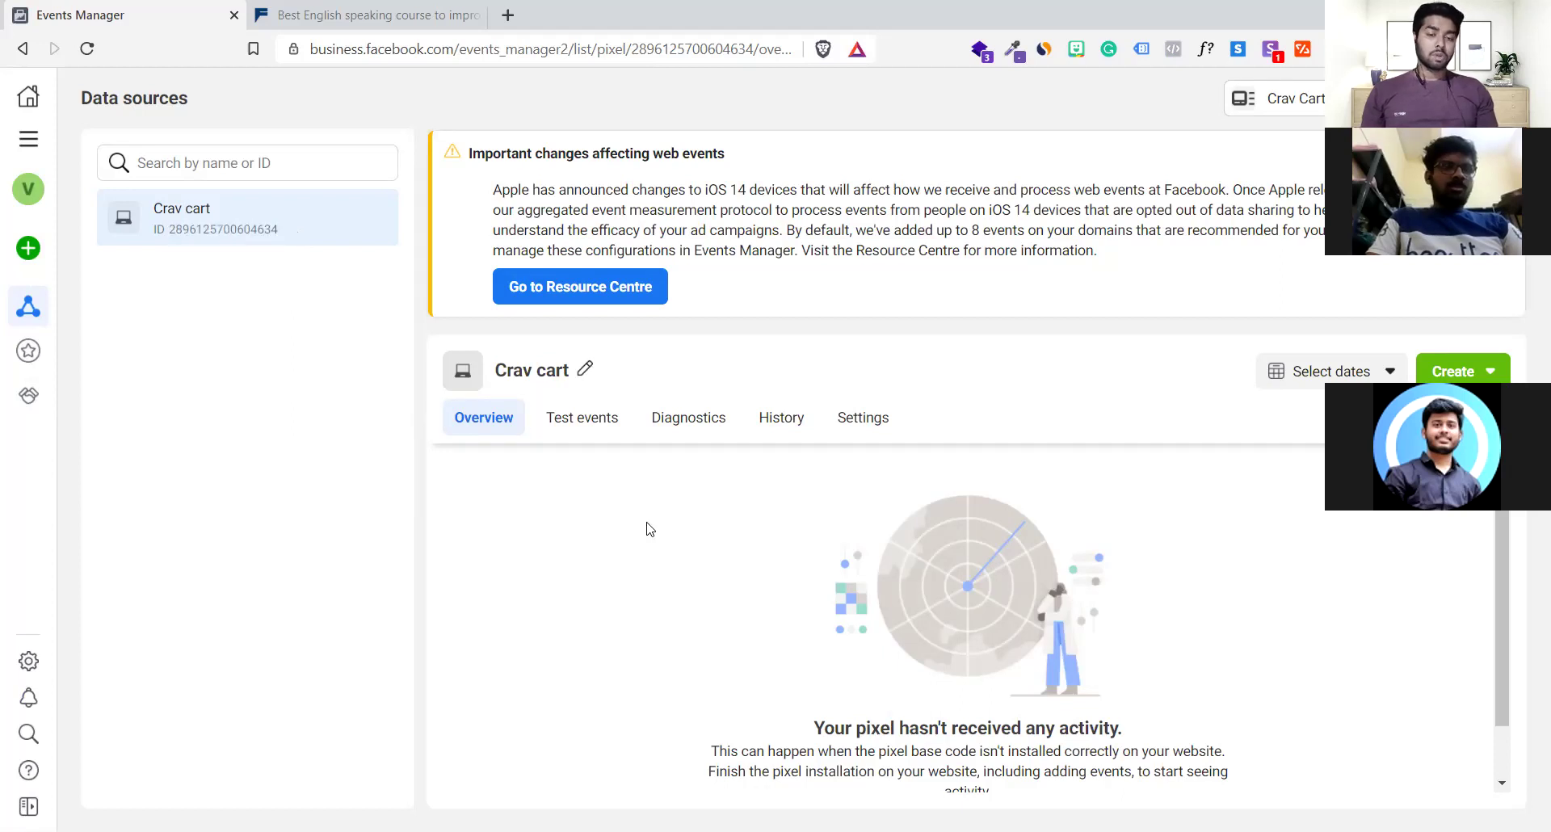
scroll(1002, 775, down, 1)
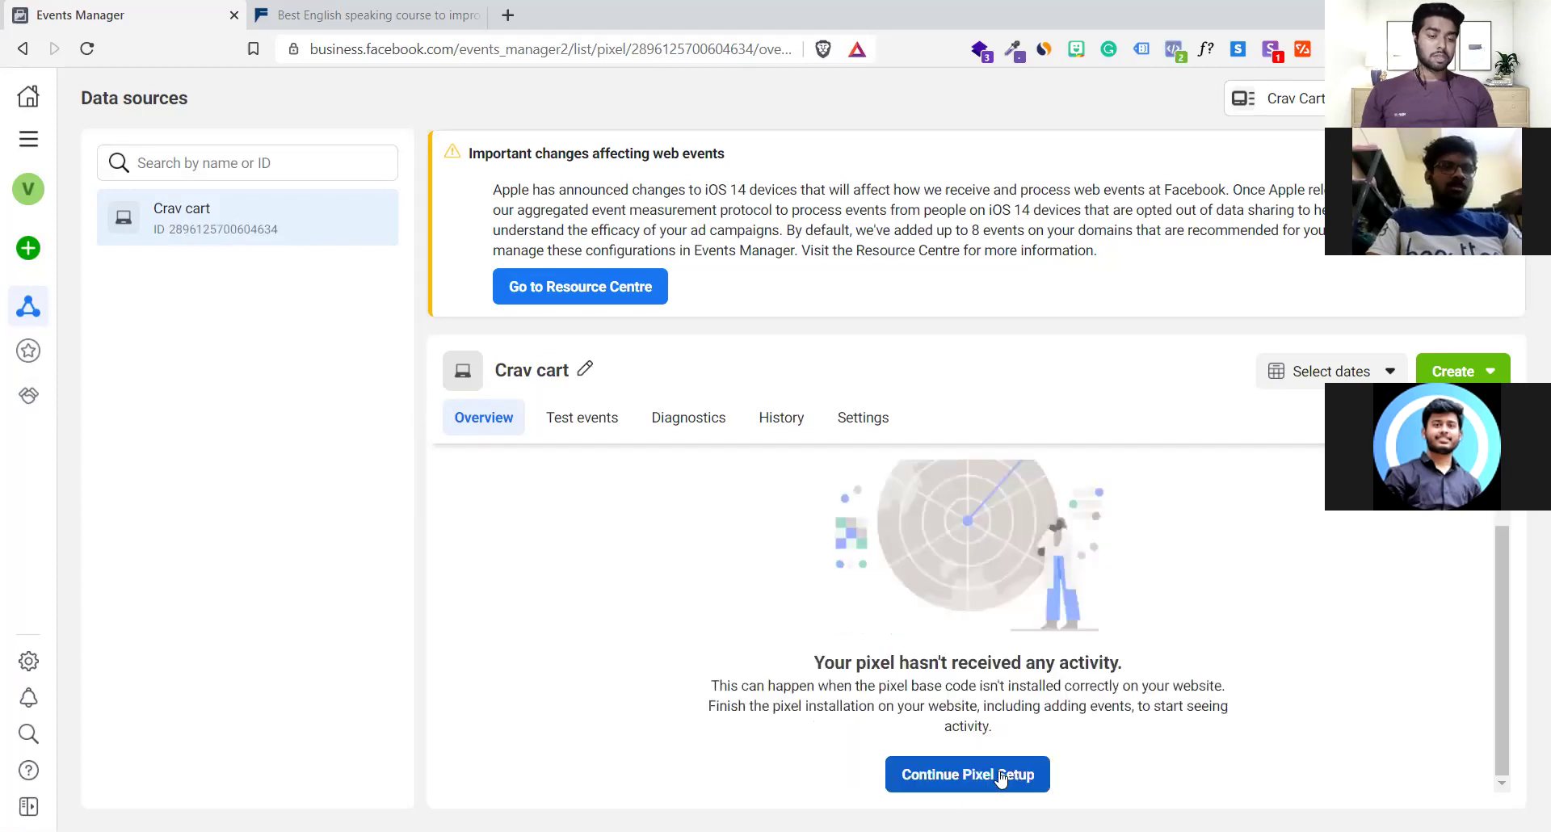
Resume the Crav cart pixel setup, connect it as a Facebook pixel and copy its base code
click(998, 769)
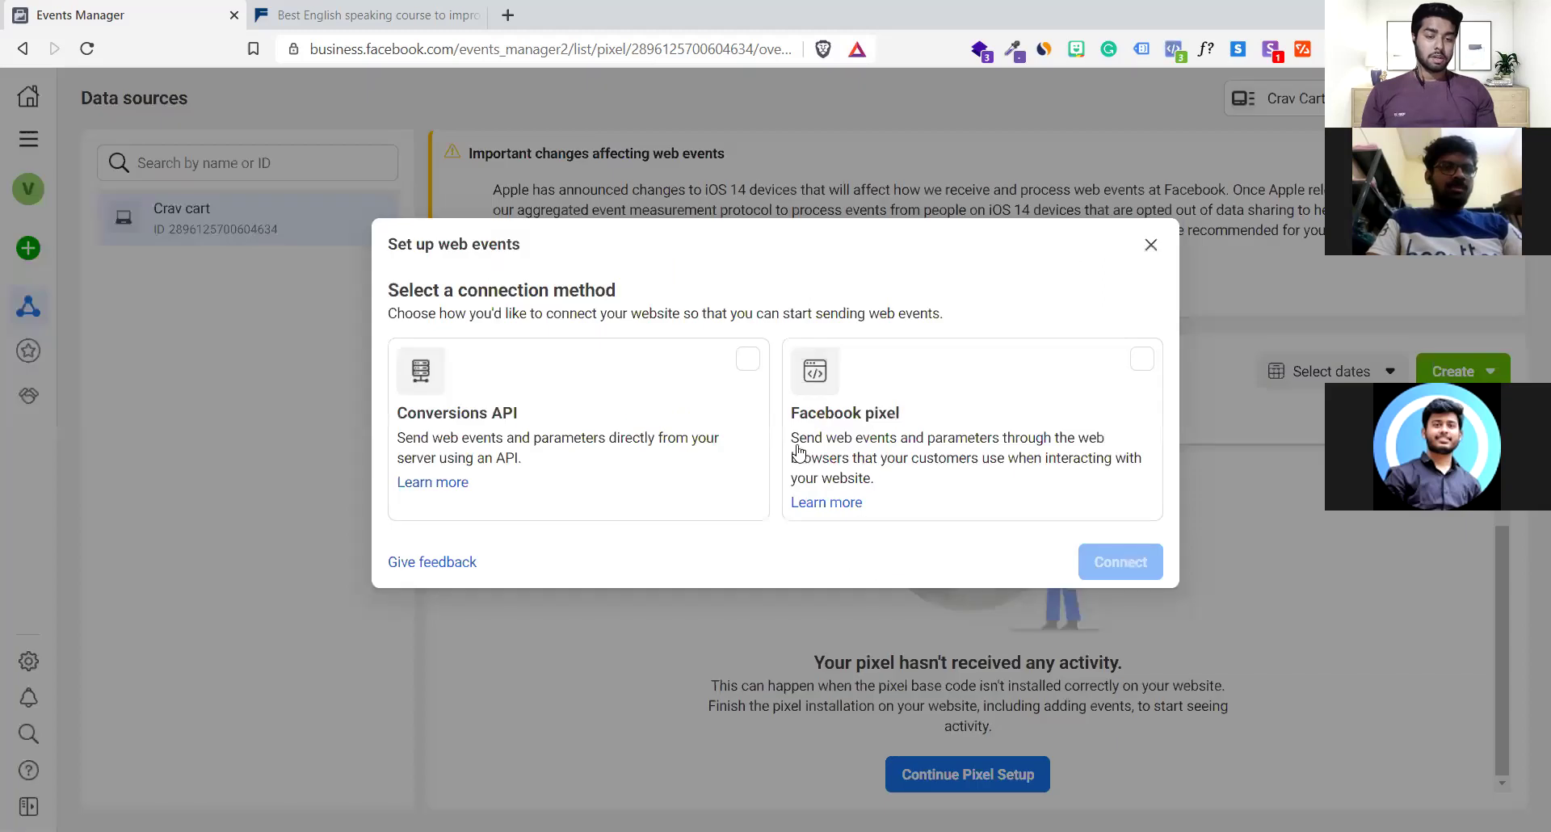
click(840, 402)
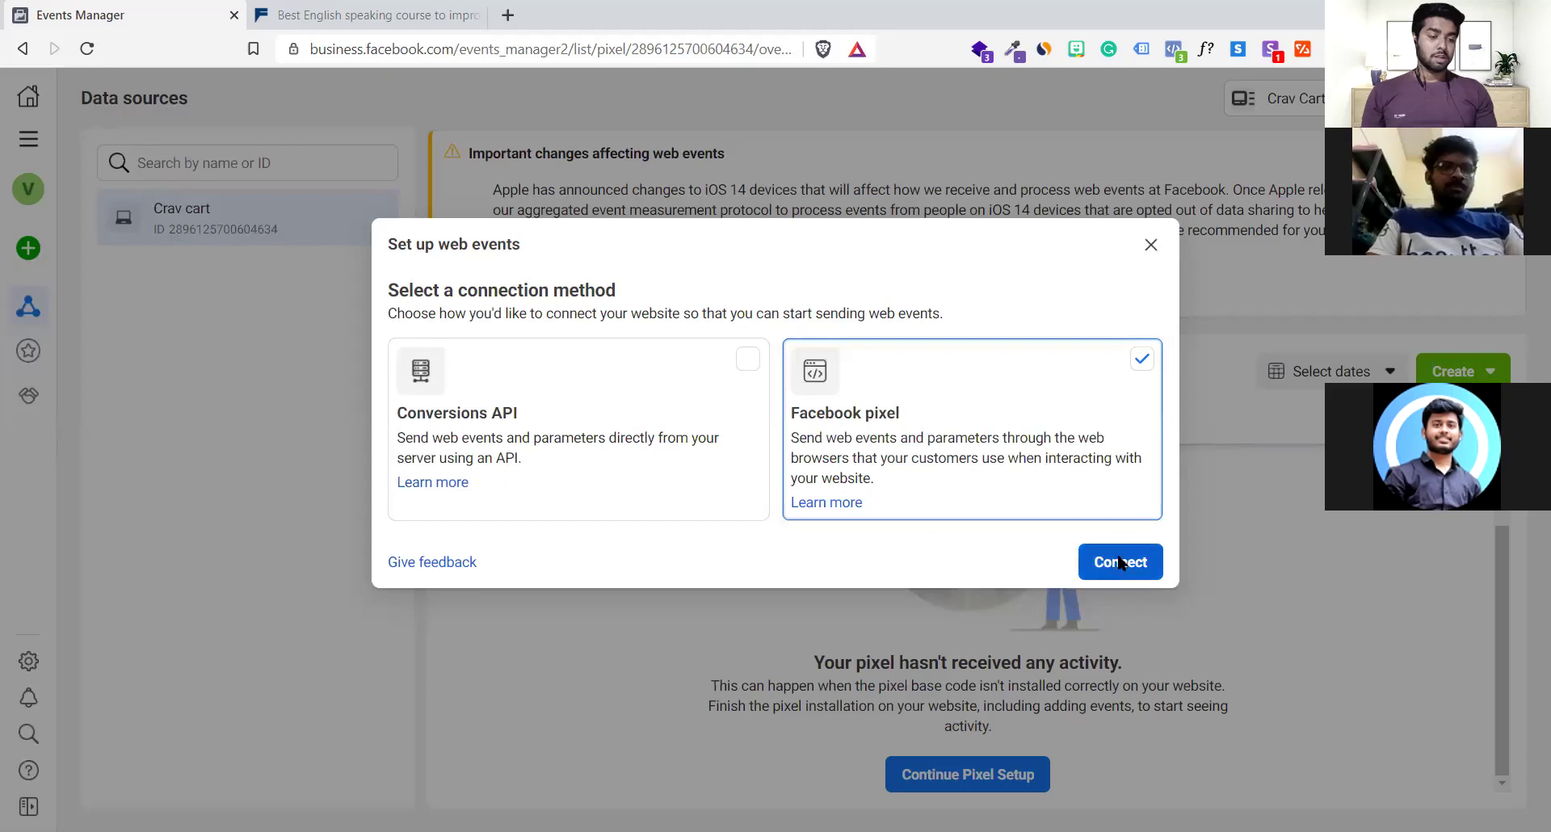
click(507, 519)
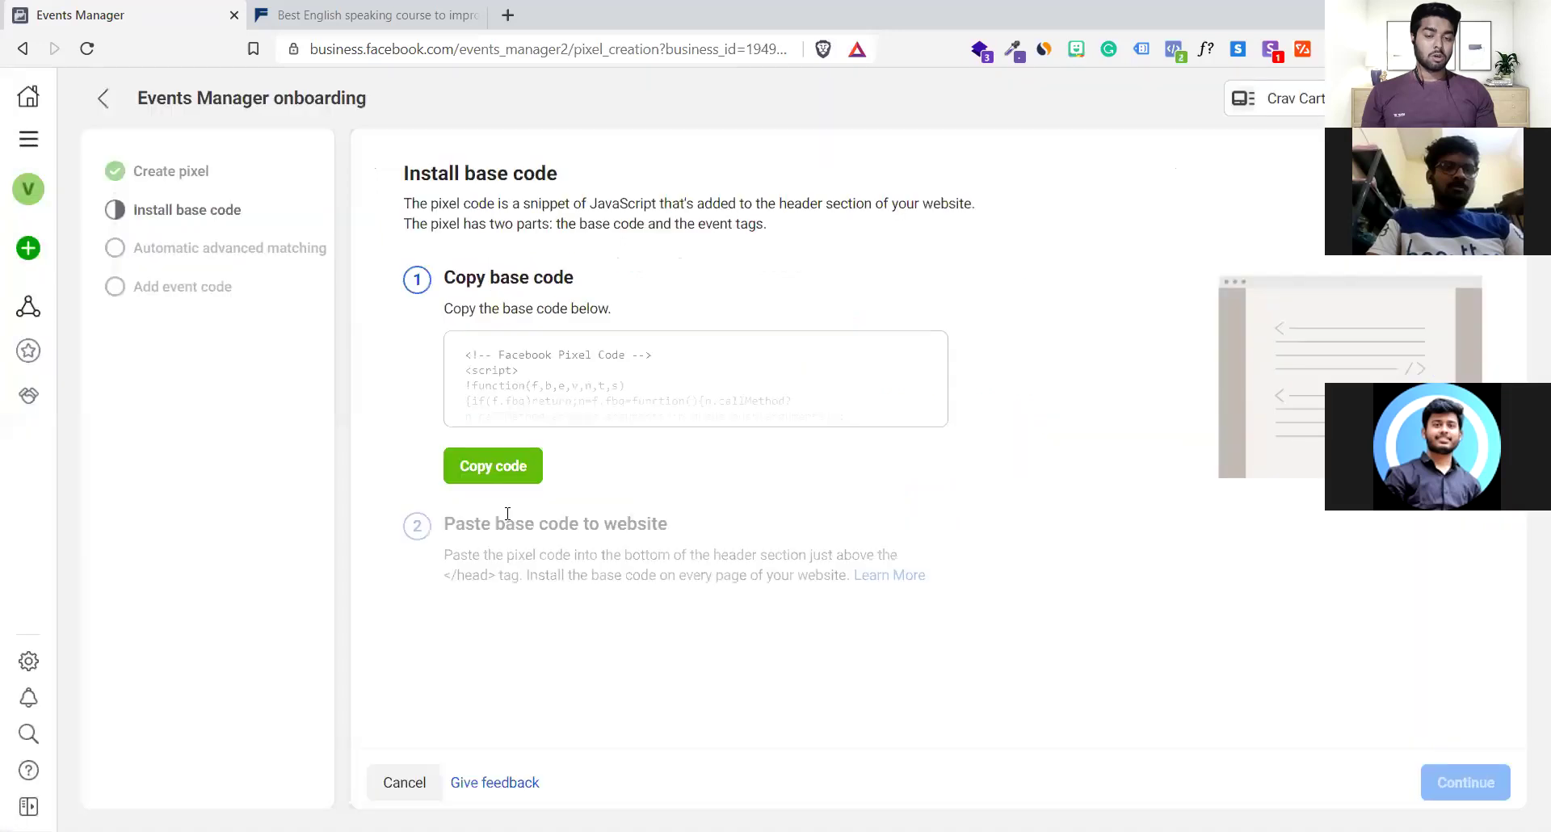
click(515, 474)
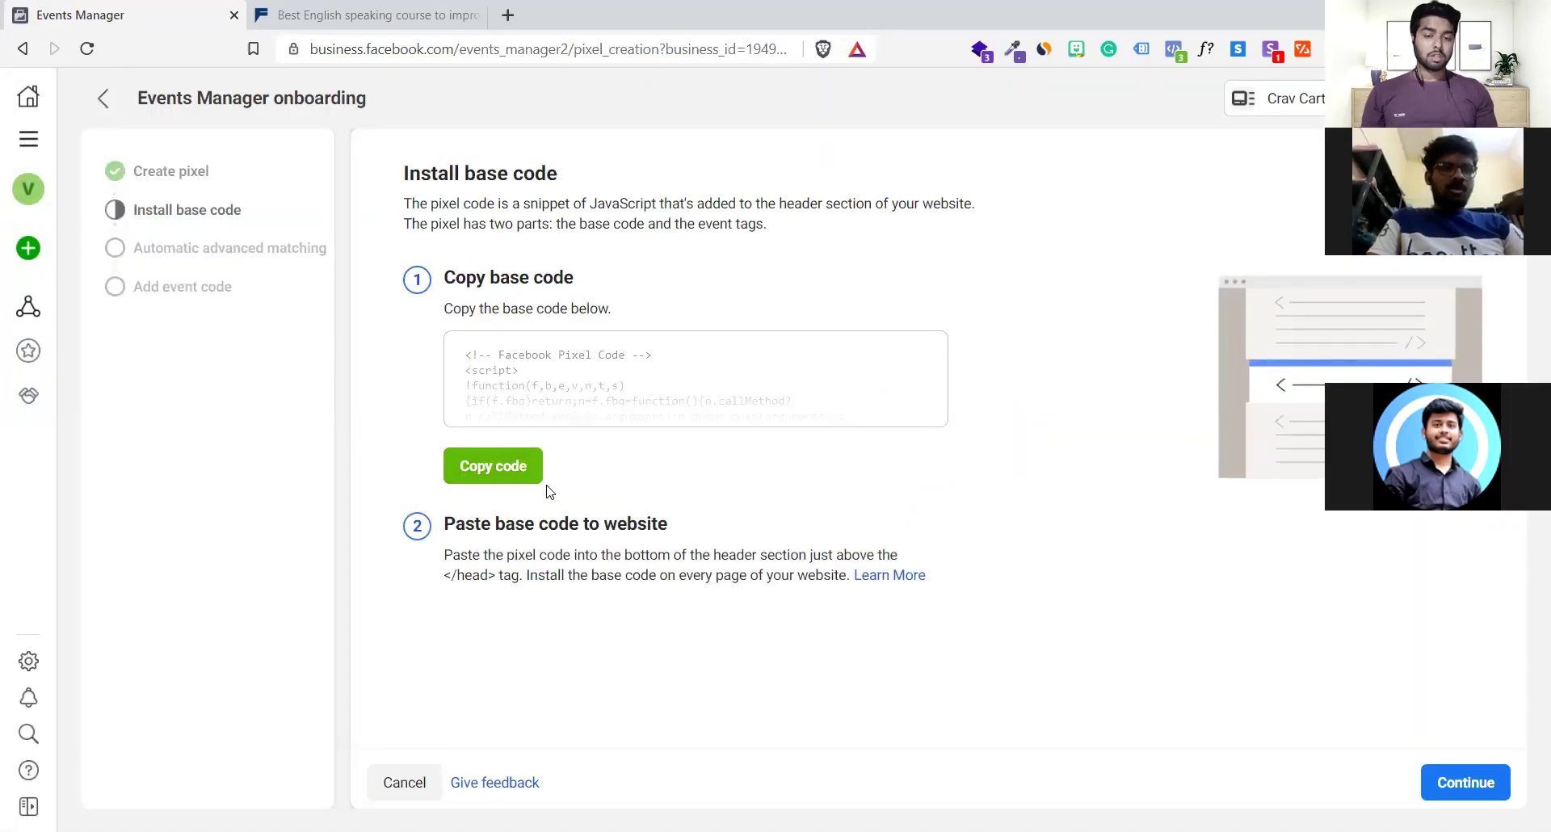
click(345, 8)
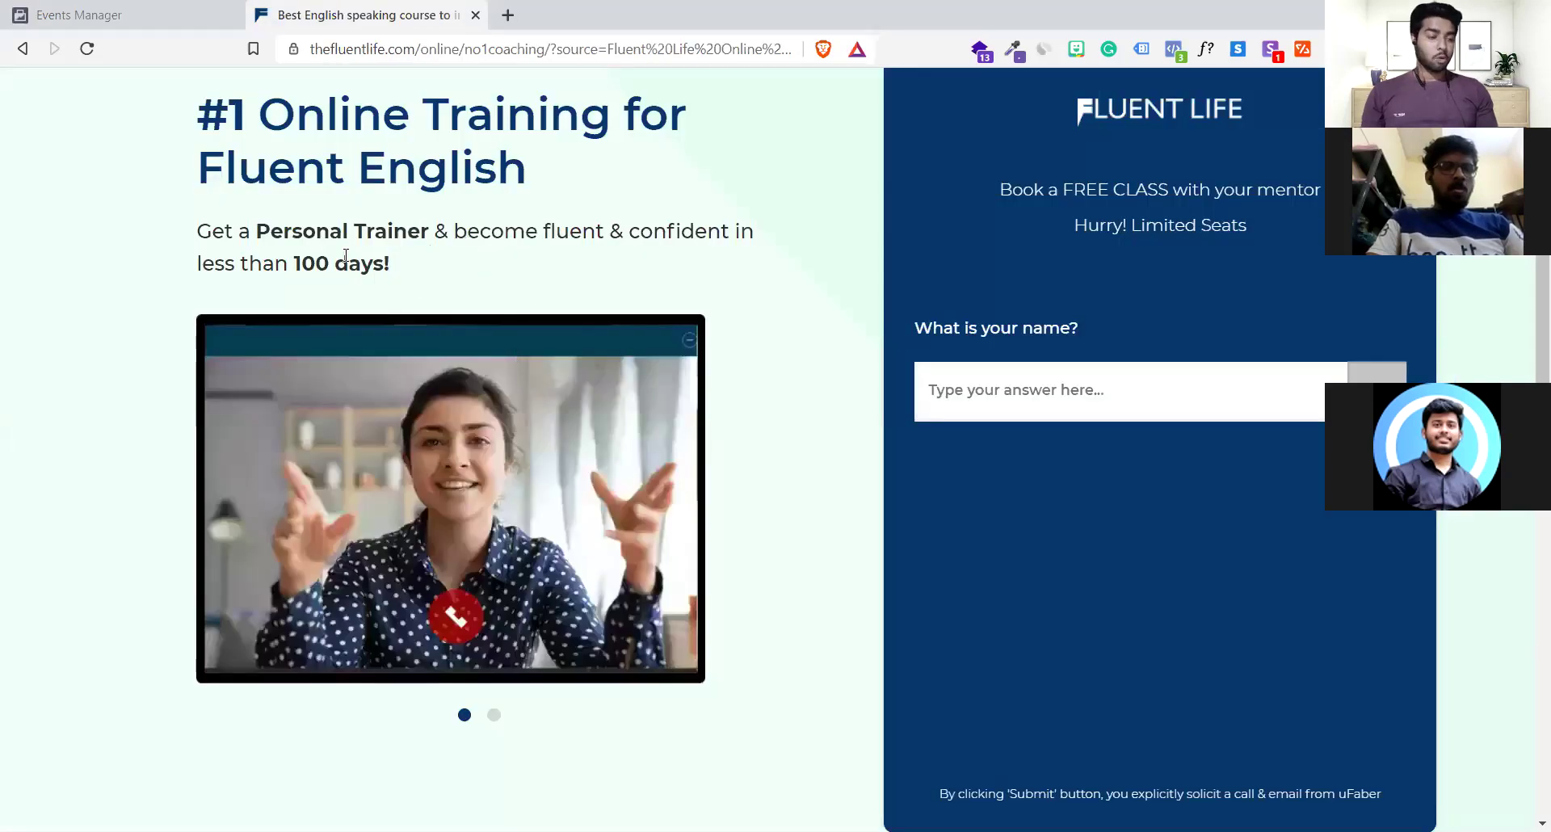
Enter the visitor's name in the Fluent Life free-class booking form
scroll(346, 255, down, 1)
scroll(346, 255, up, 1)
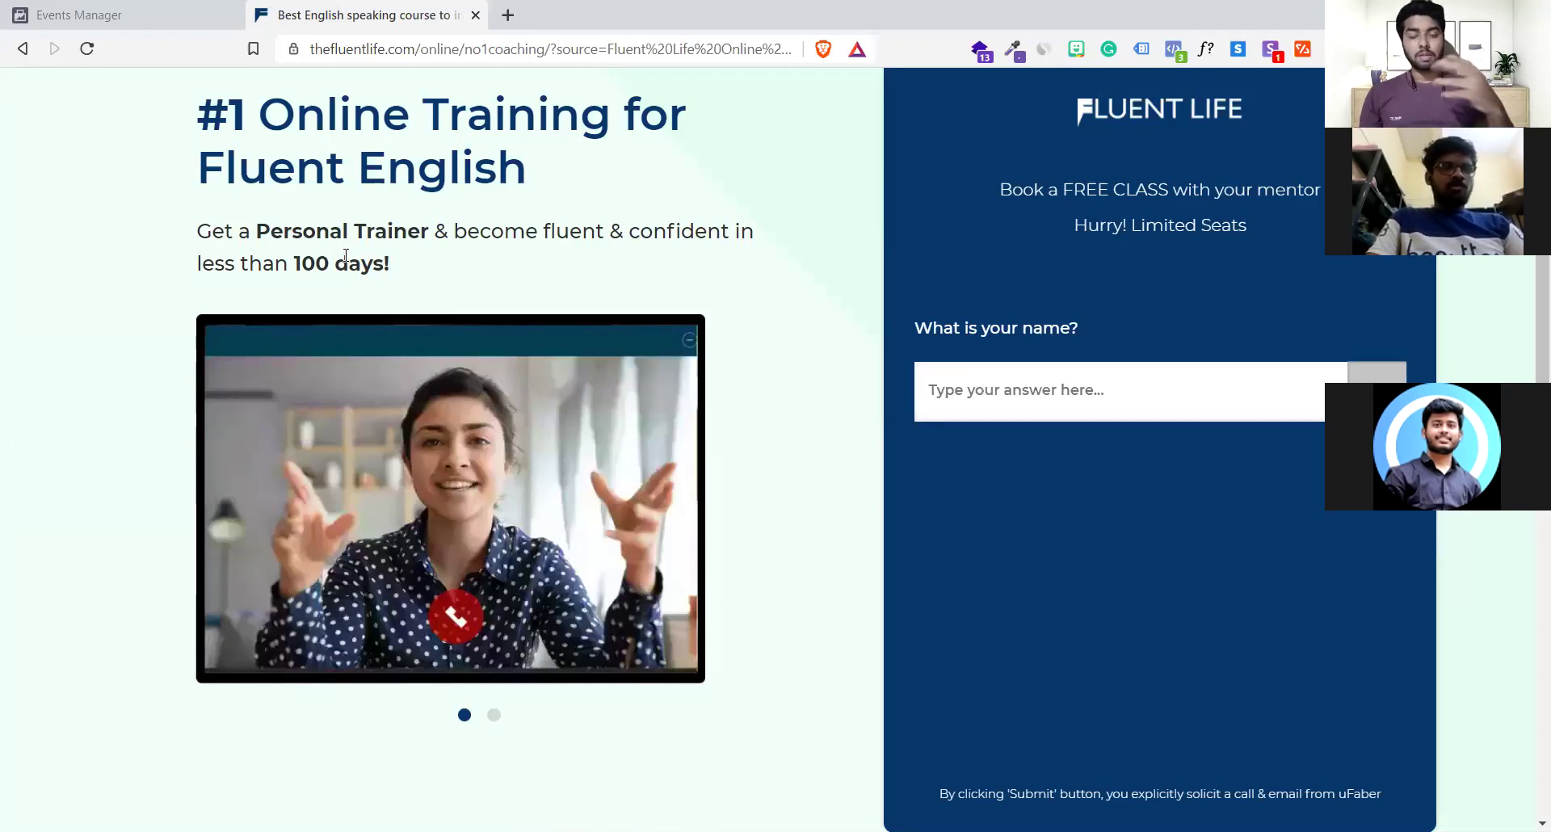
scroll(346, 255, down, 3)
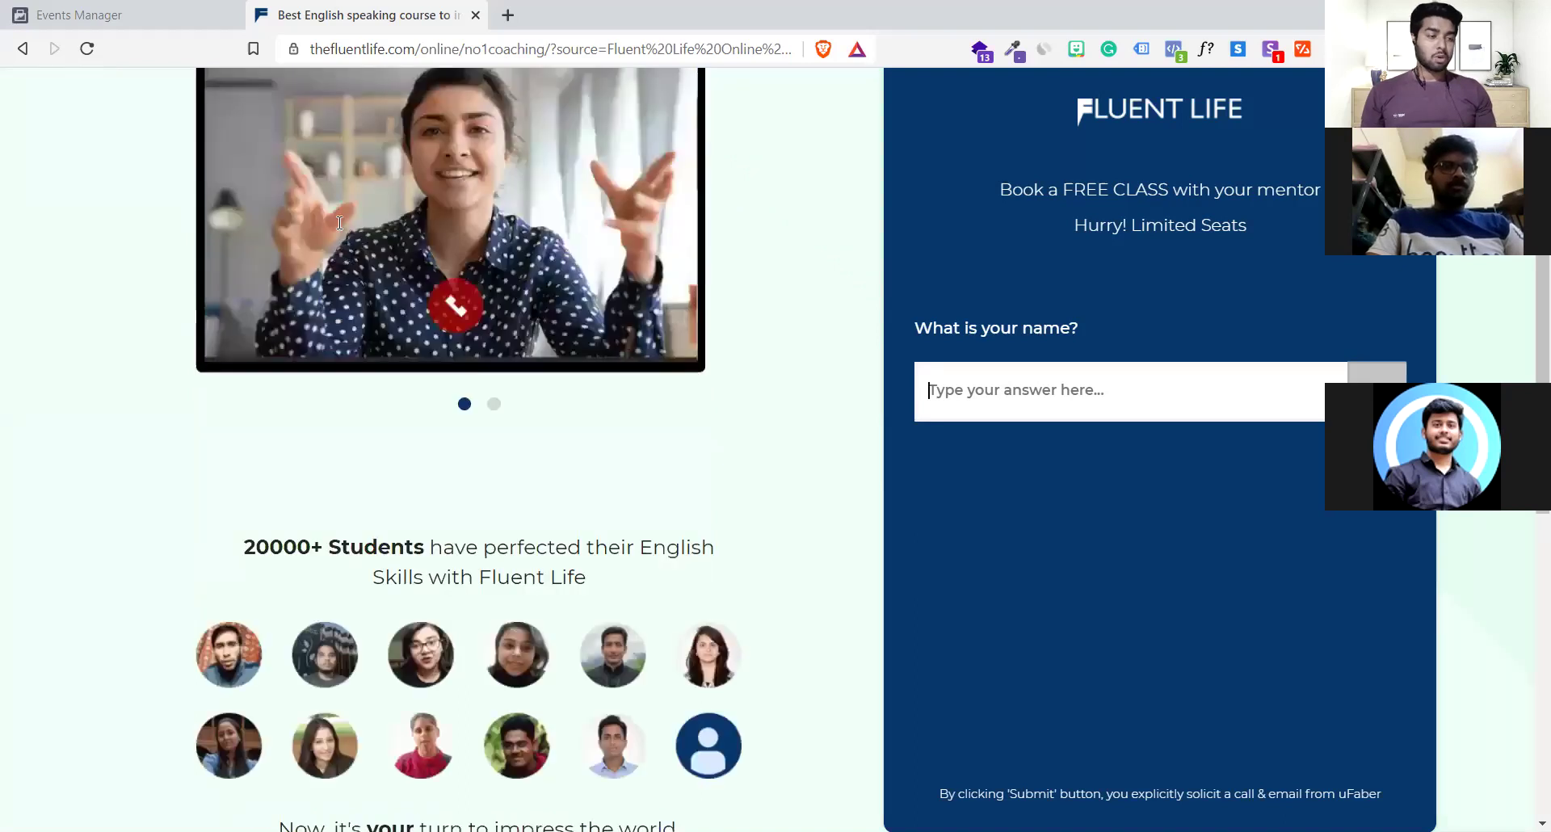
scroll(346, 256, up, 3)
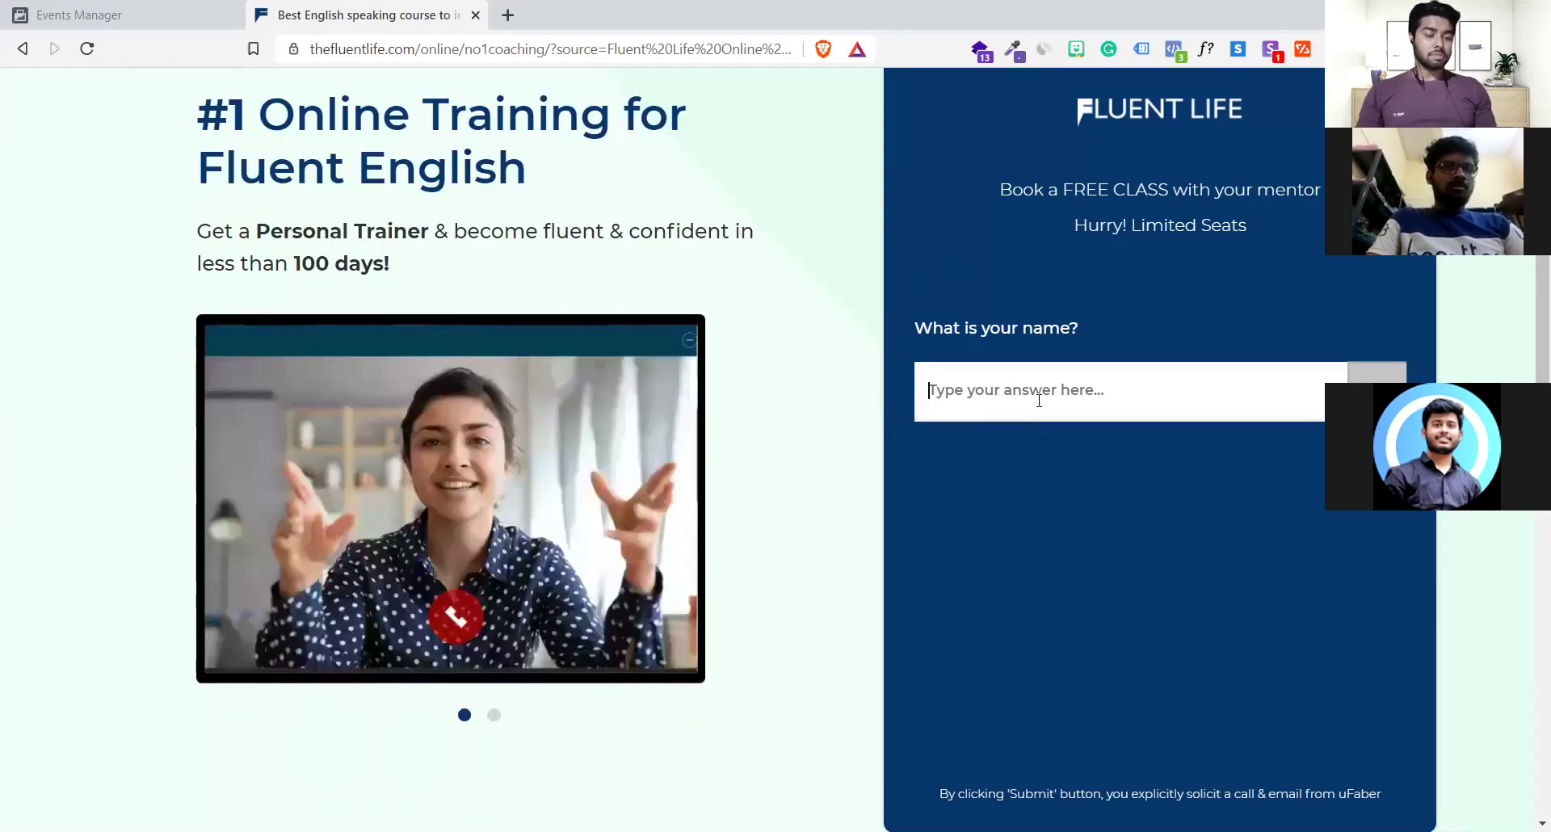
text(vijay)
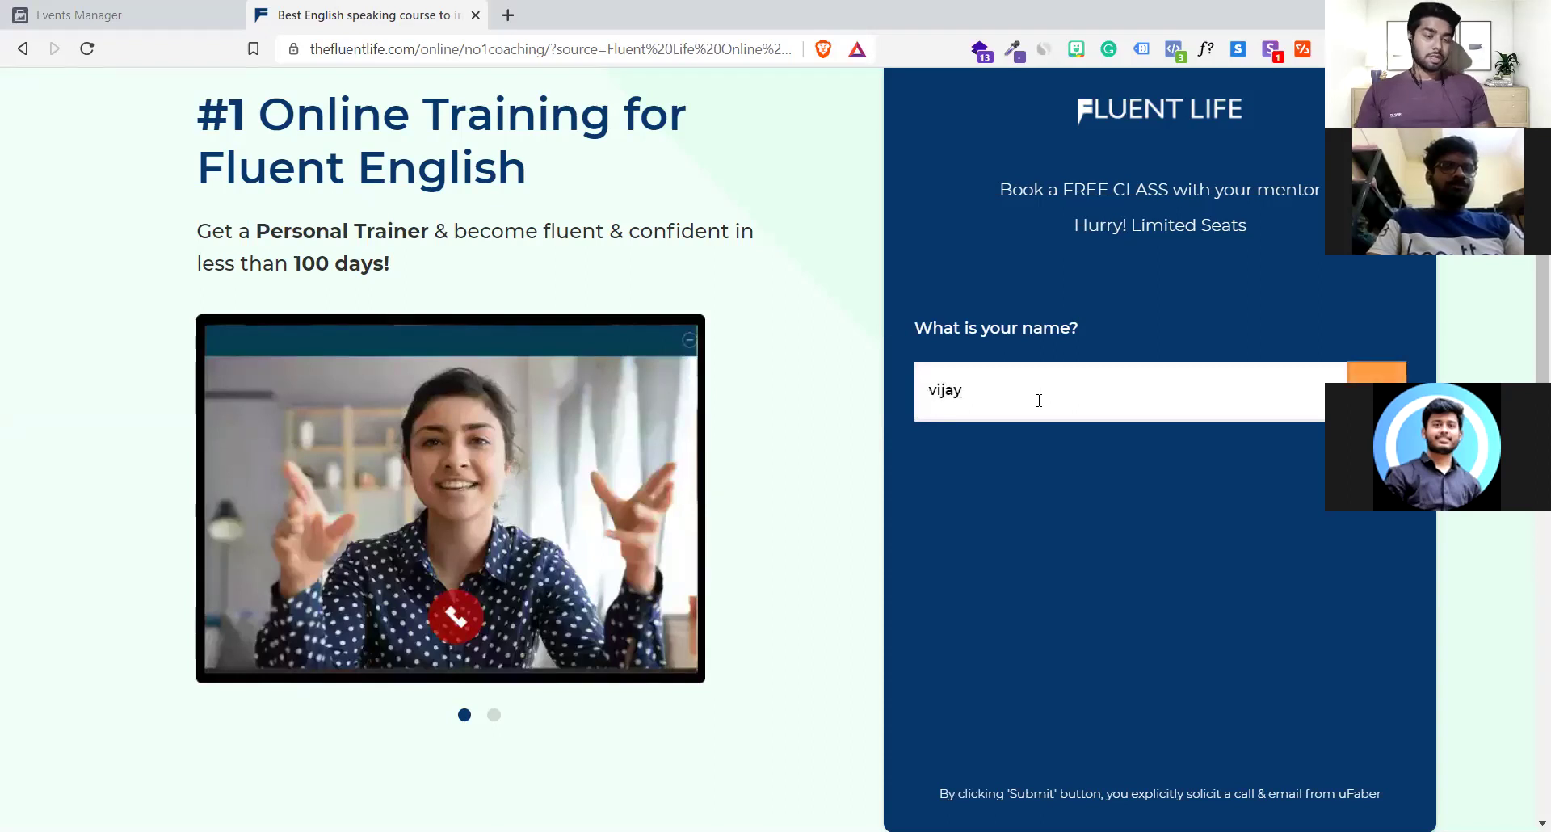
key(Return)
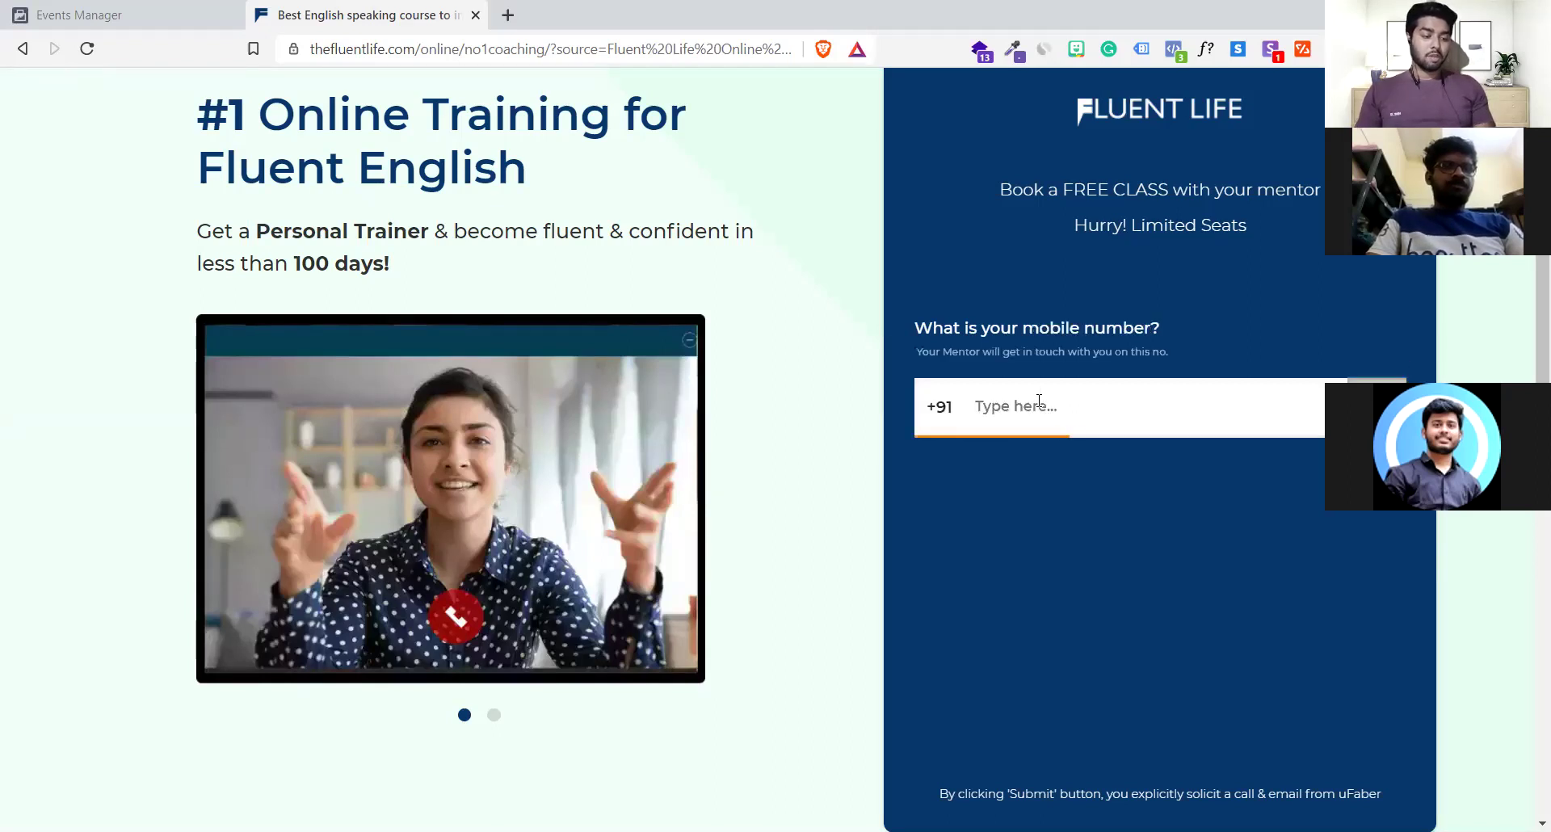
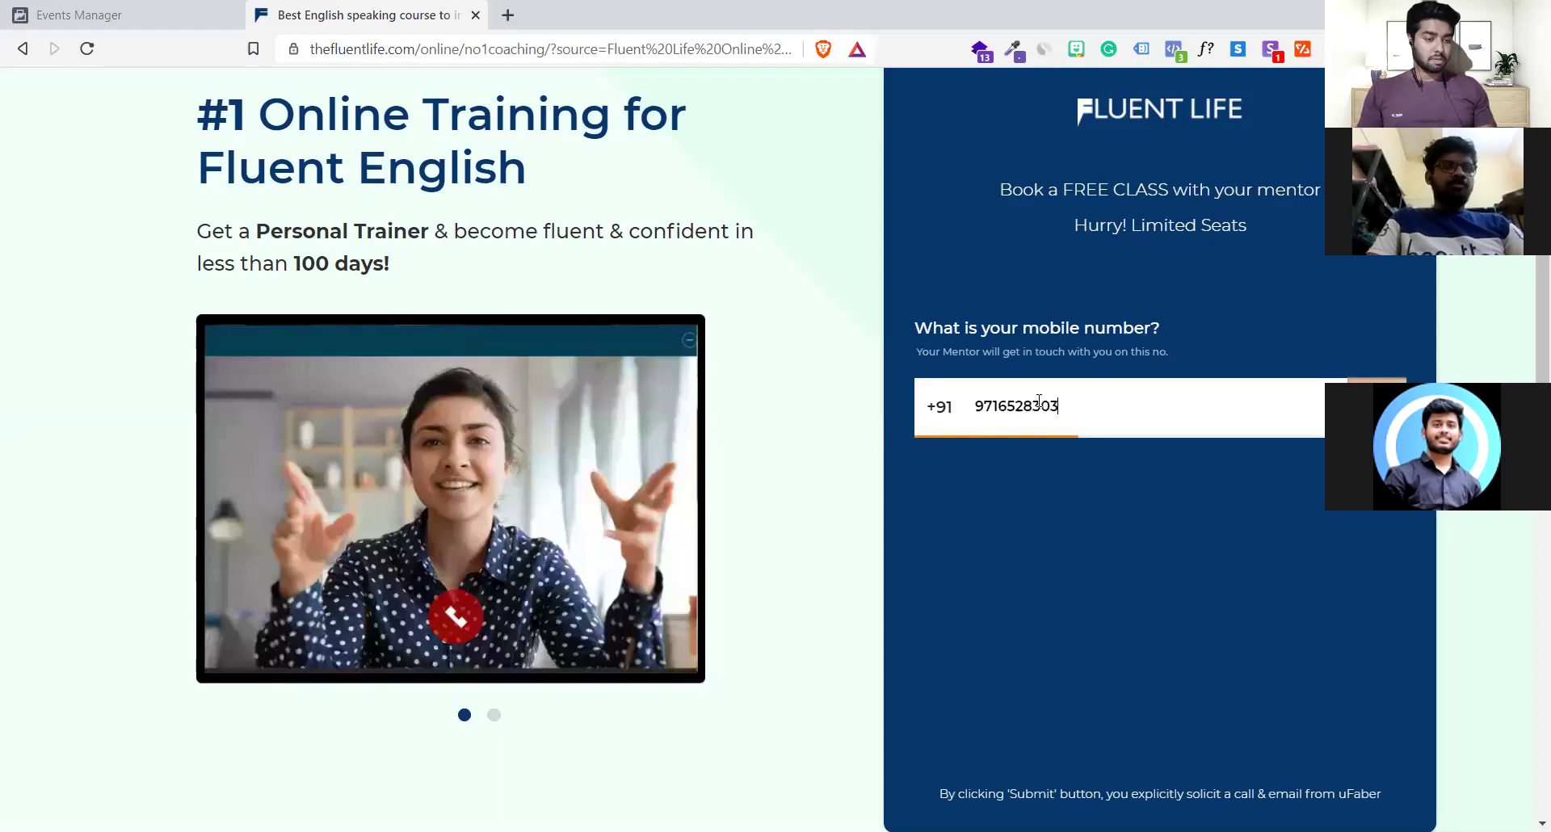
Enter the mobile number and choose Working Professional as the occupation to submit the form
key(Return)
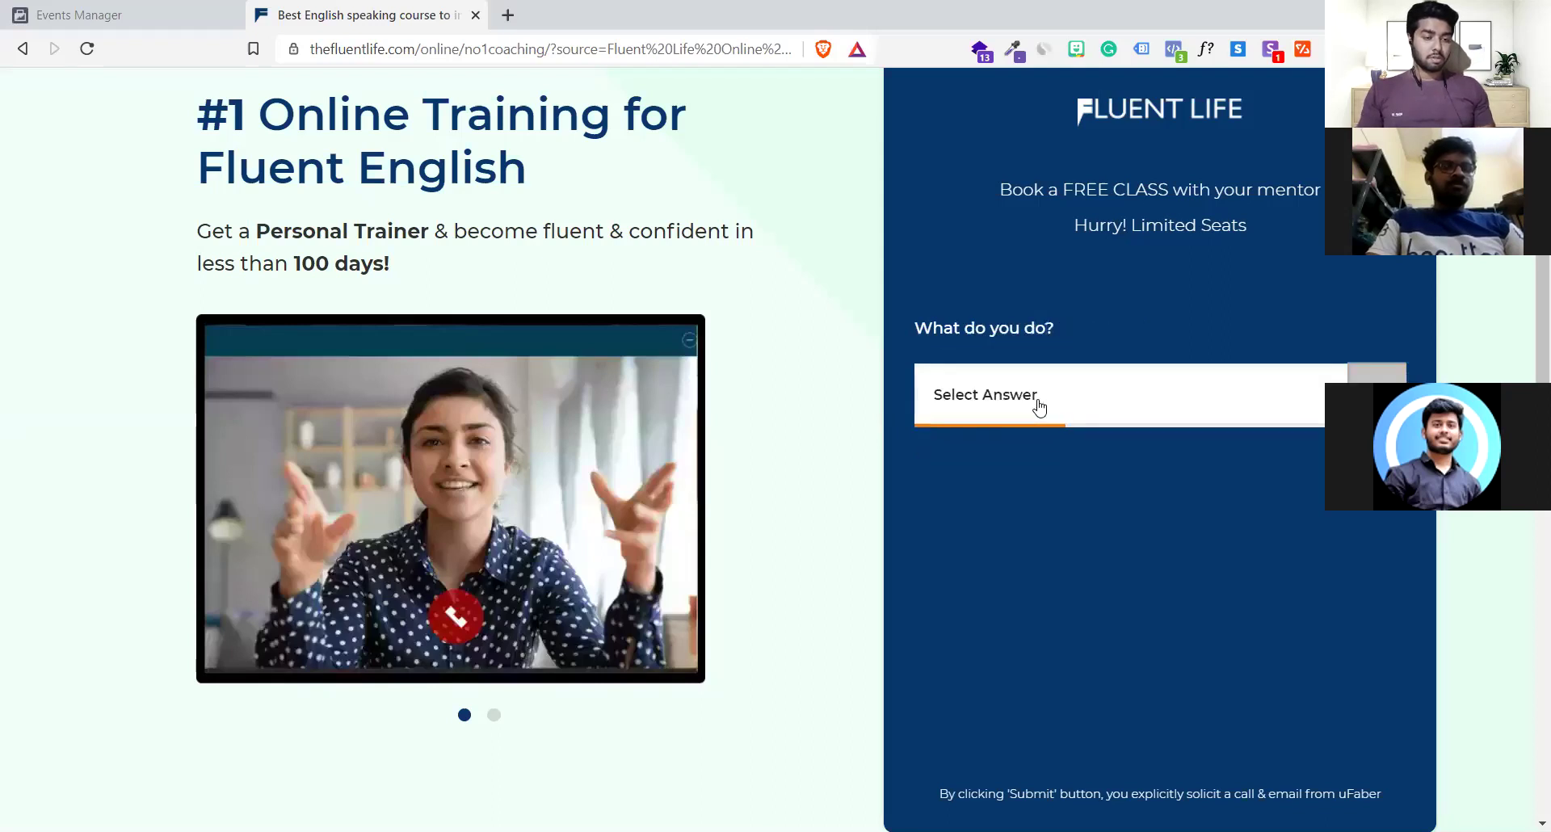
click(1035, 404)
click(1024, 485)
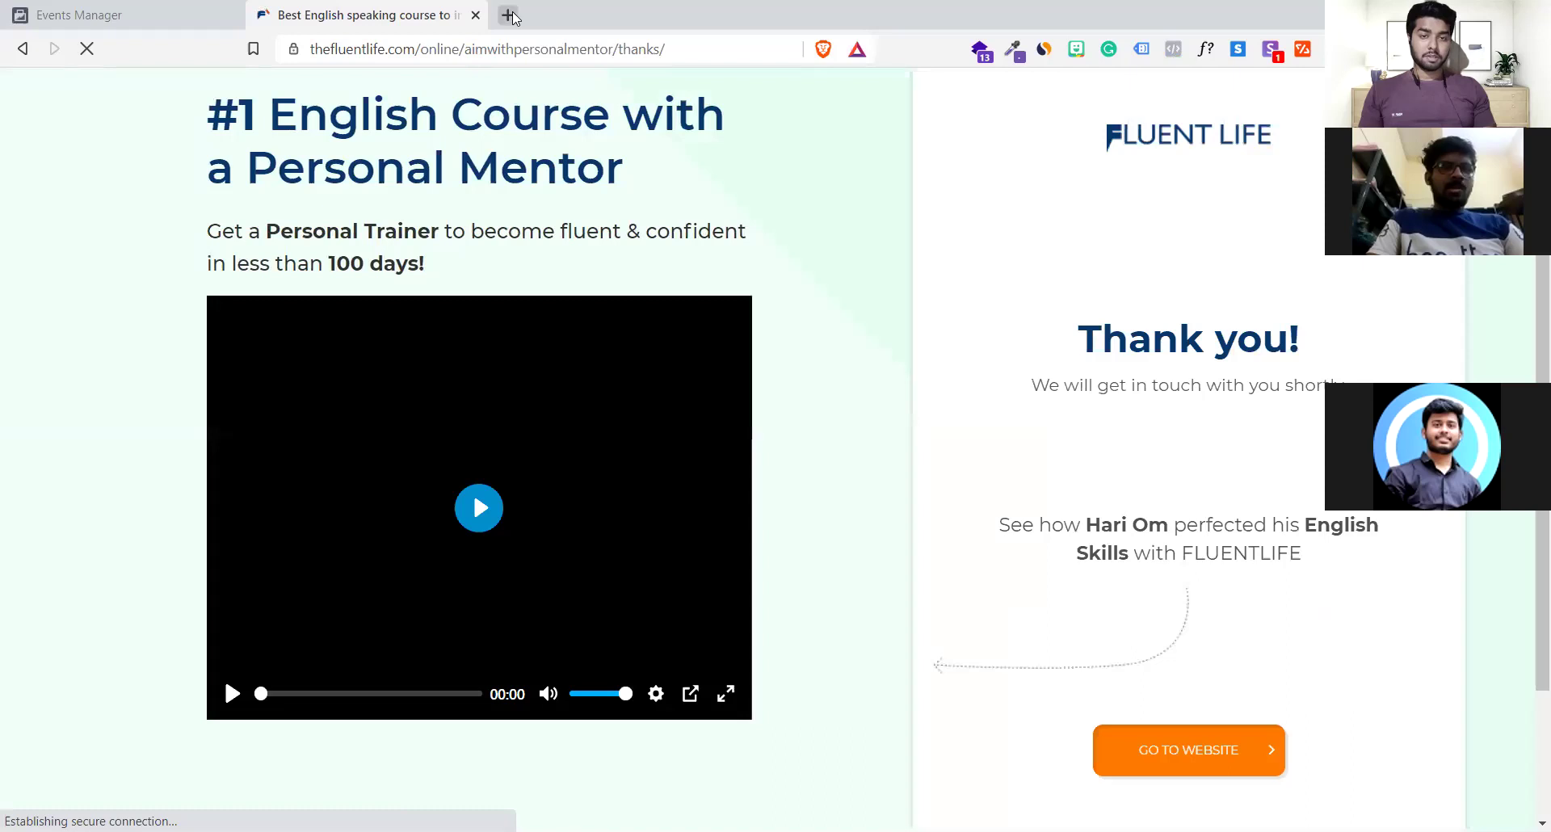
click(512, 11)
key(ctrl+v)
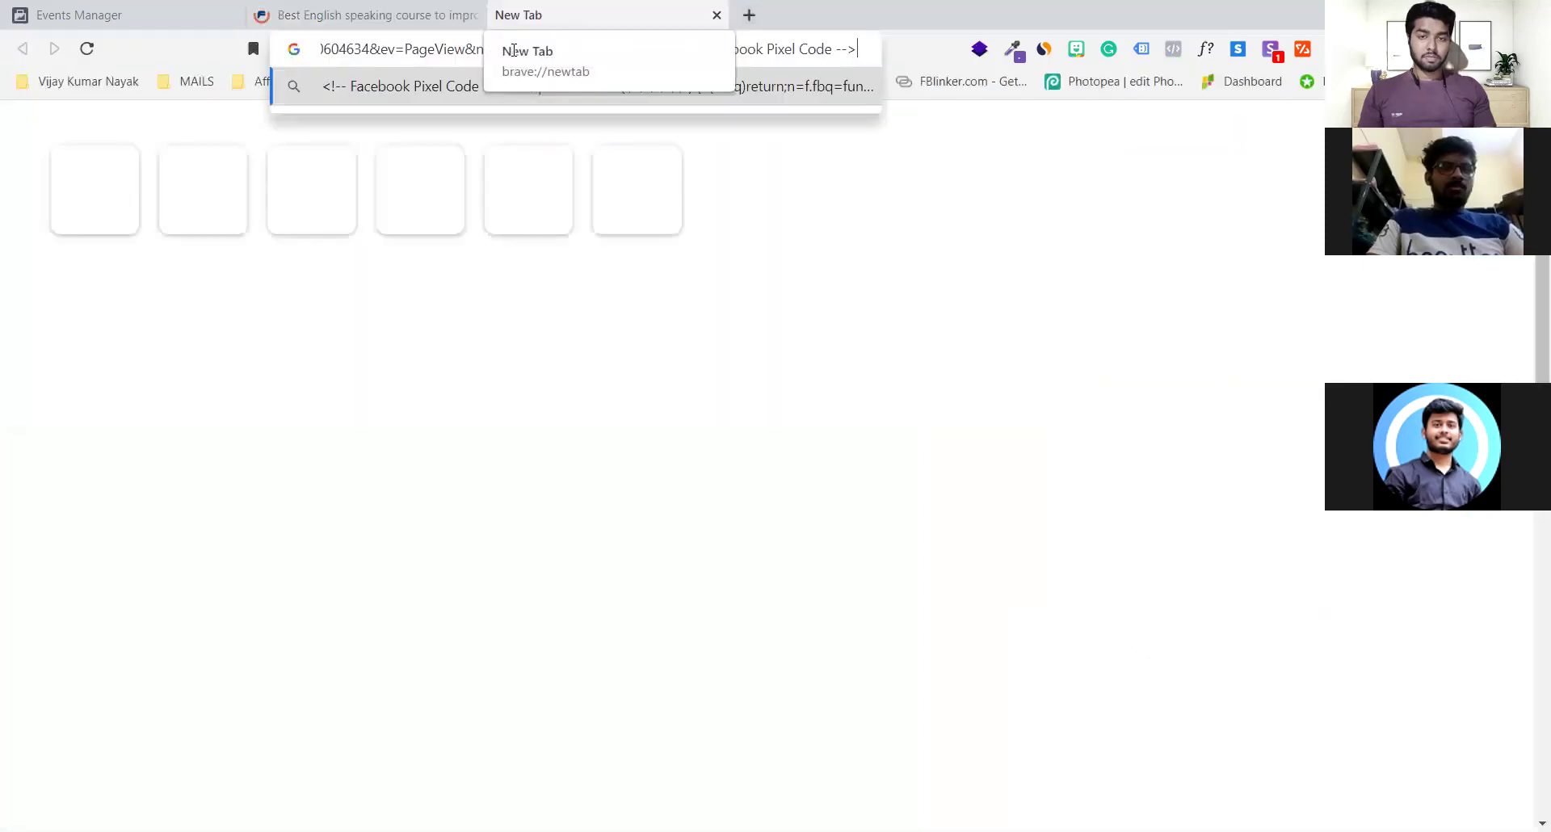
key(ctrl+a)
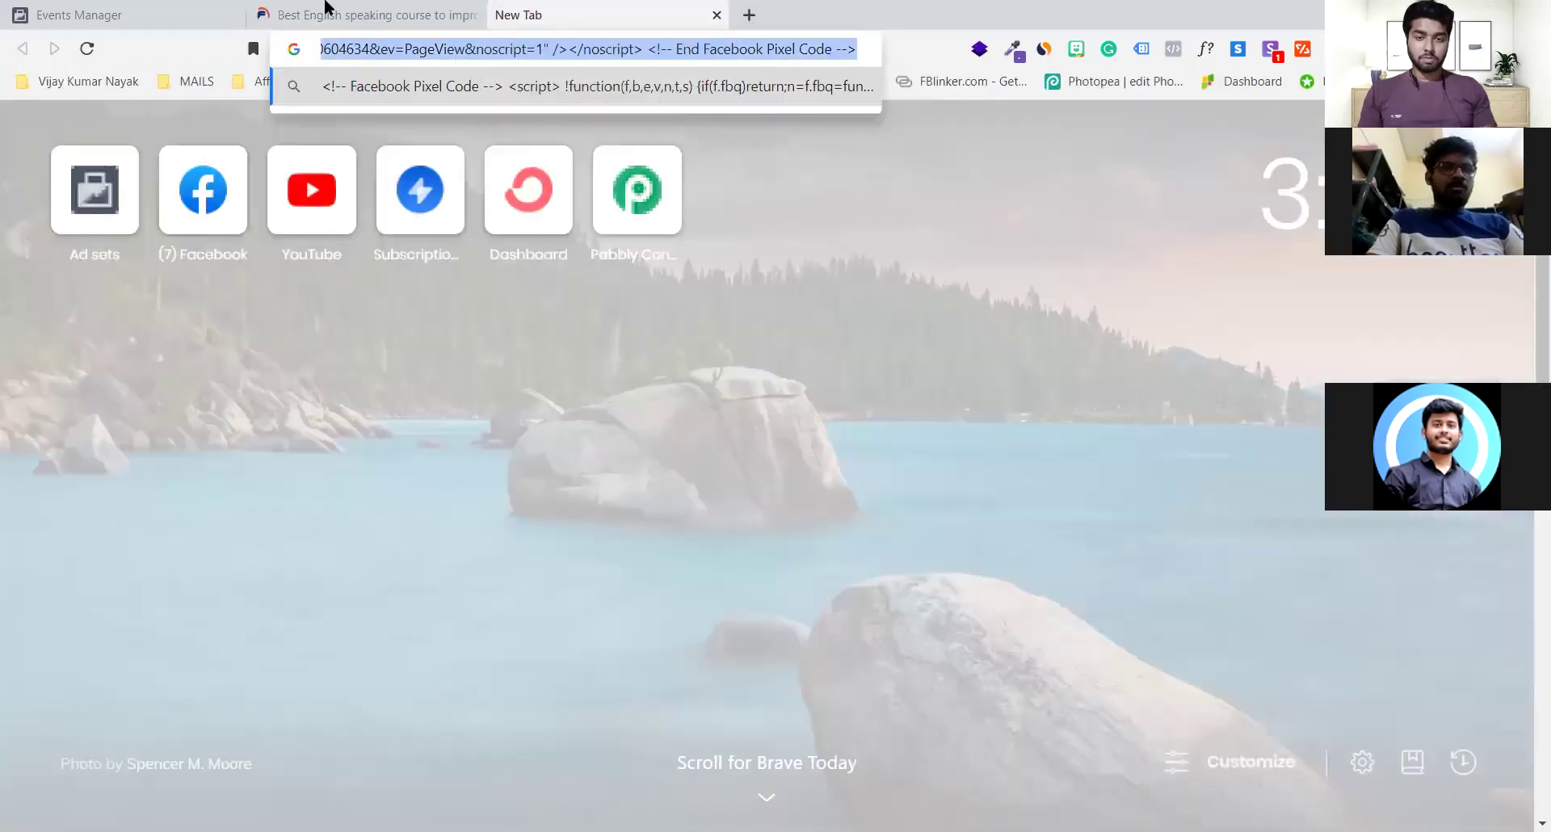
click(328, 8)
click(570, 8)
text(the)
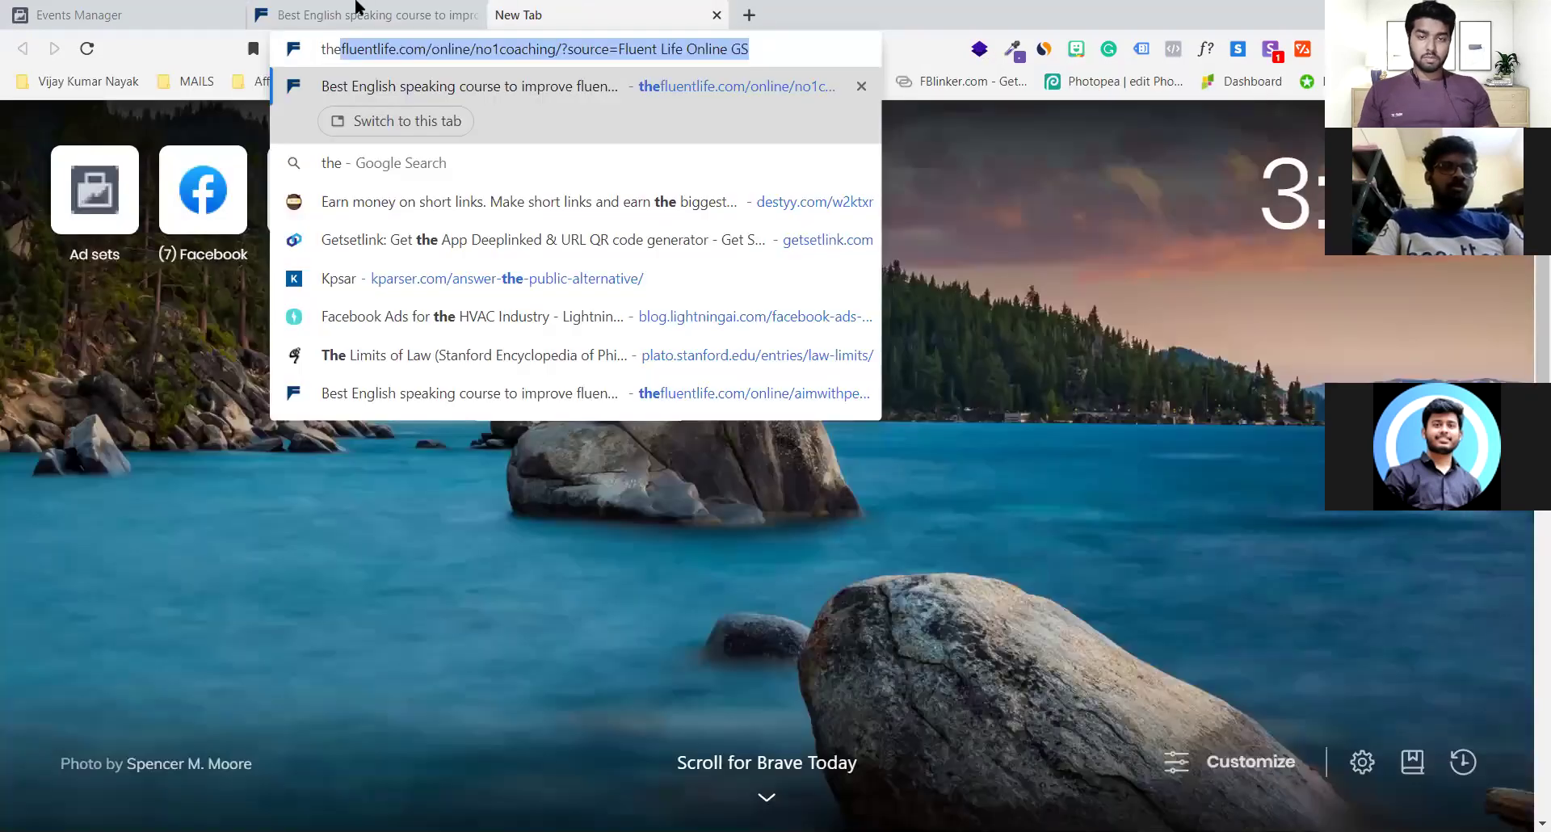
key(Return)
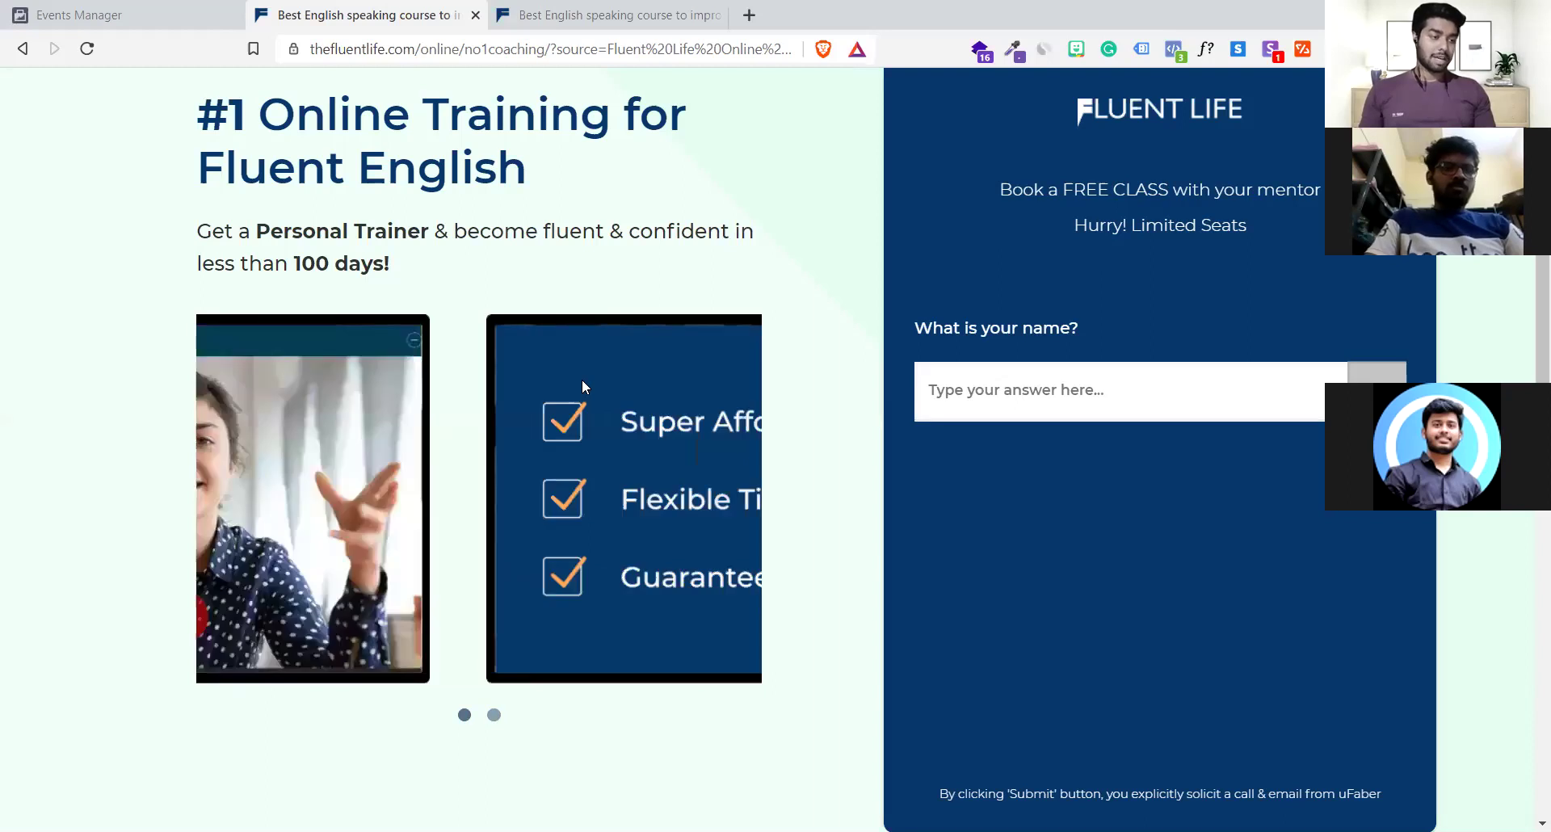
scroll(585, 386, down, 4)
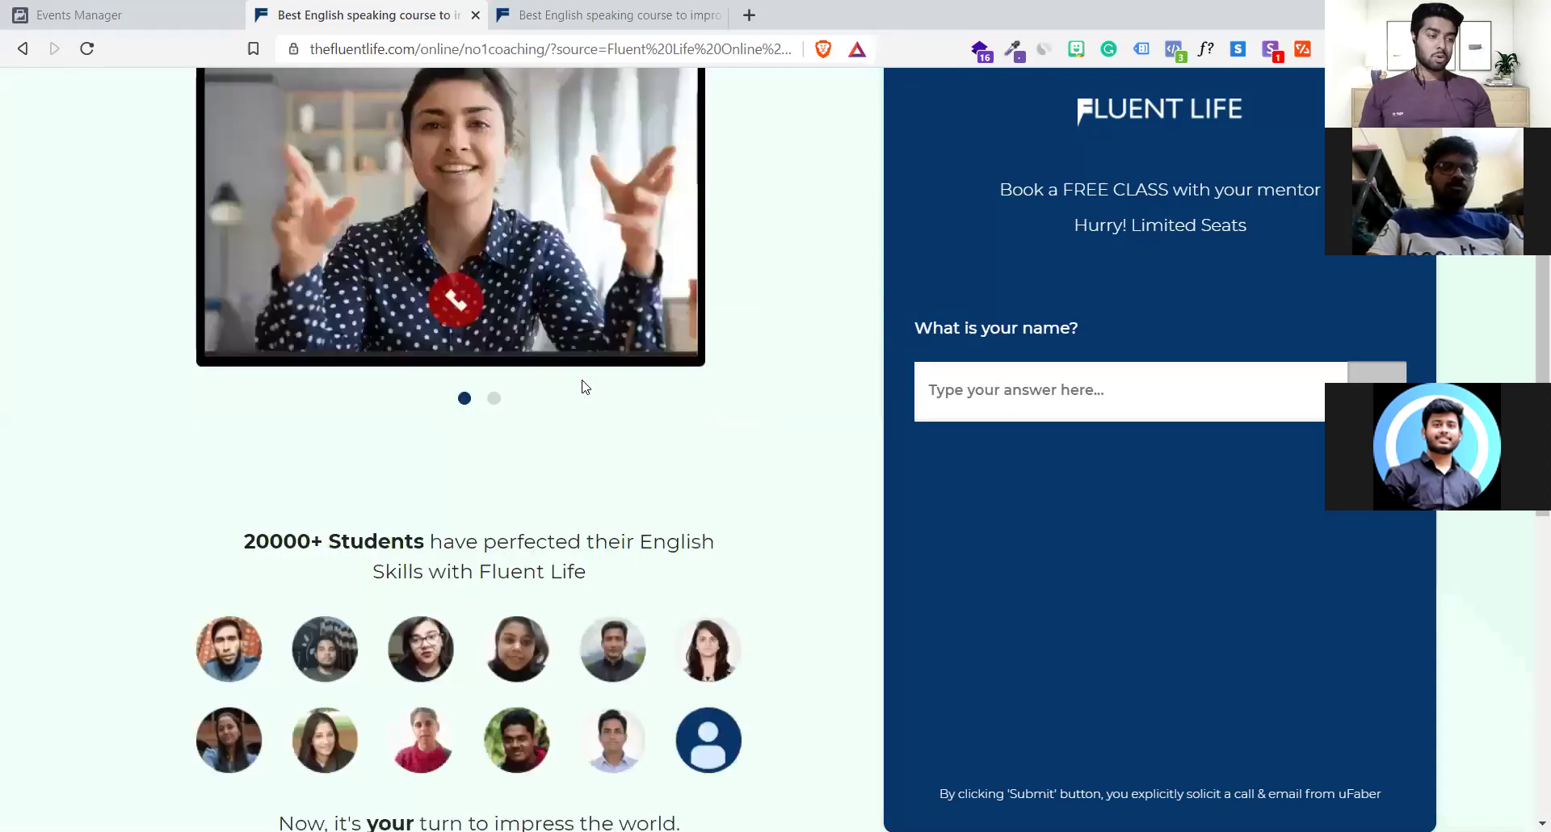
scroll(585, 387, up, 4)
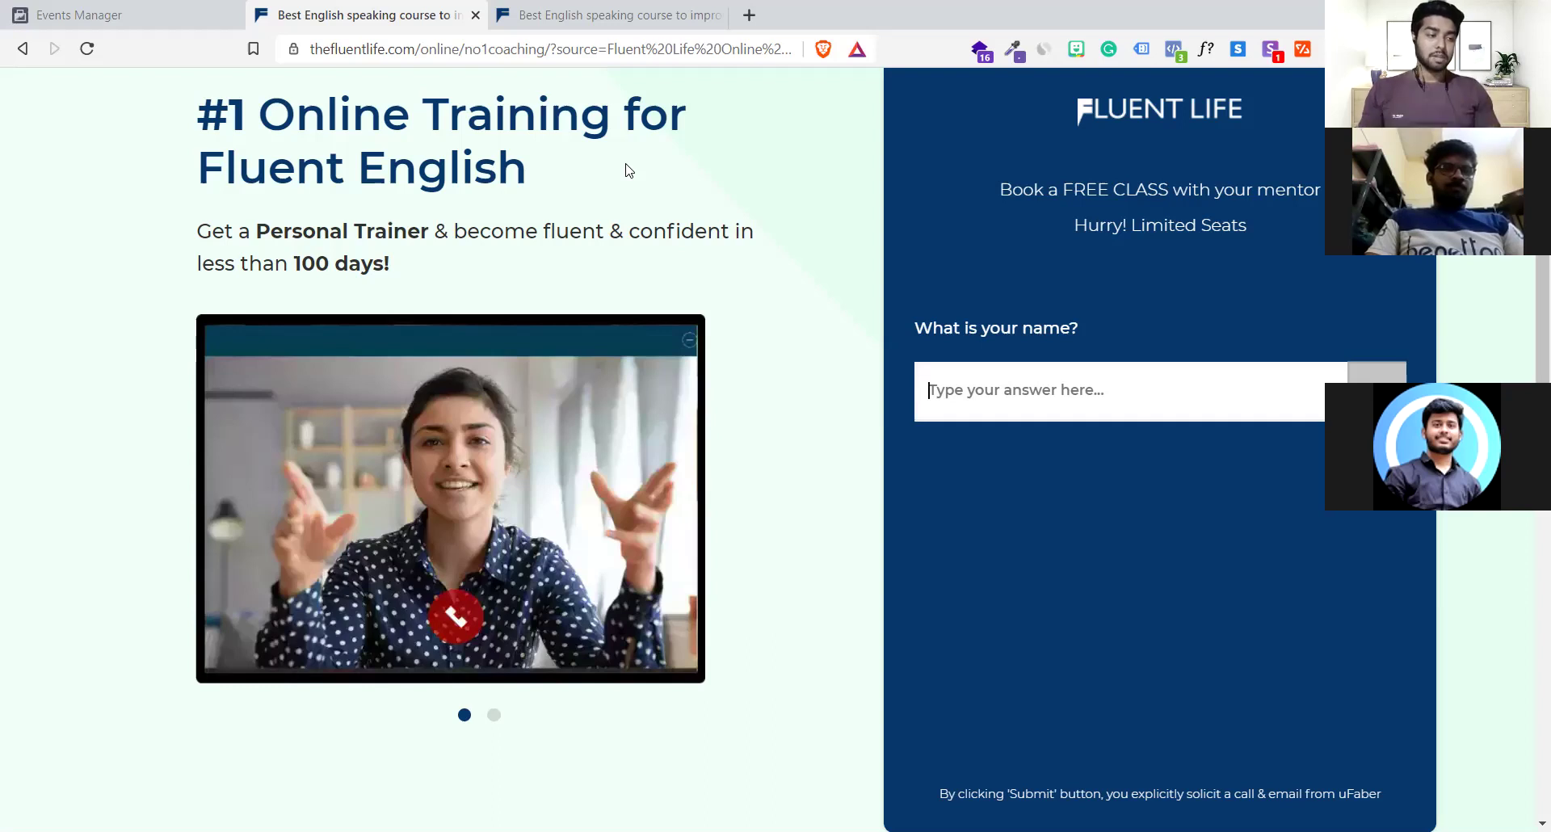
click(616, 15)
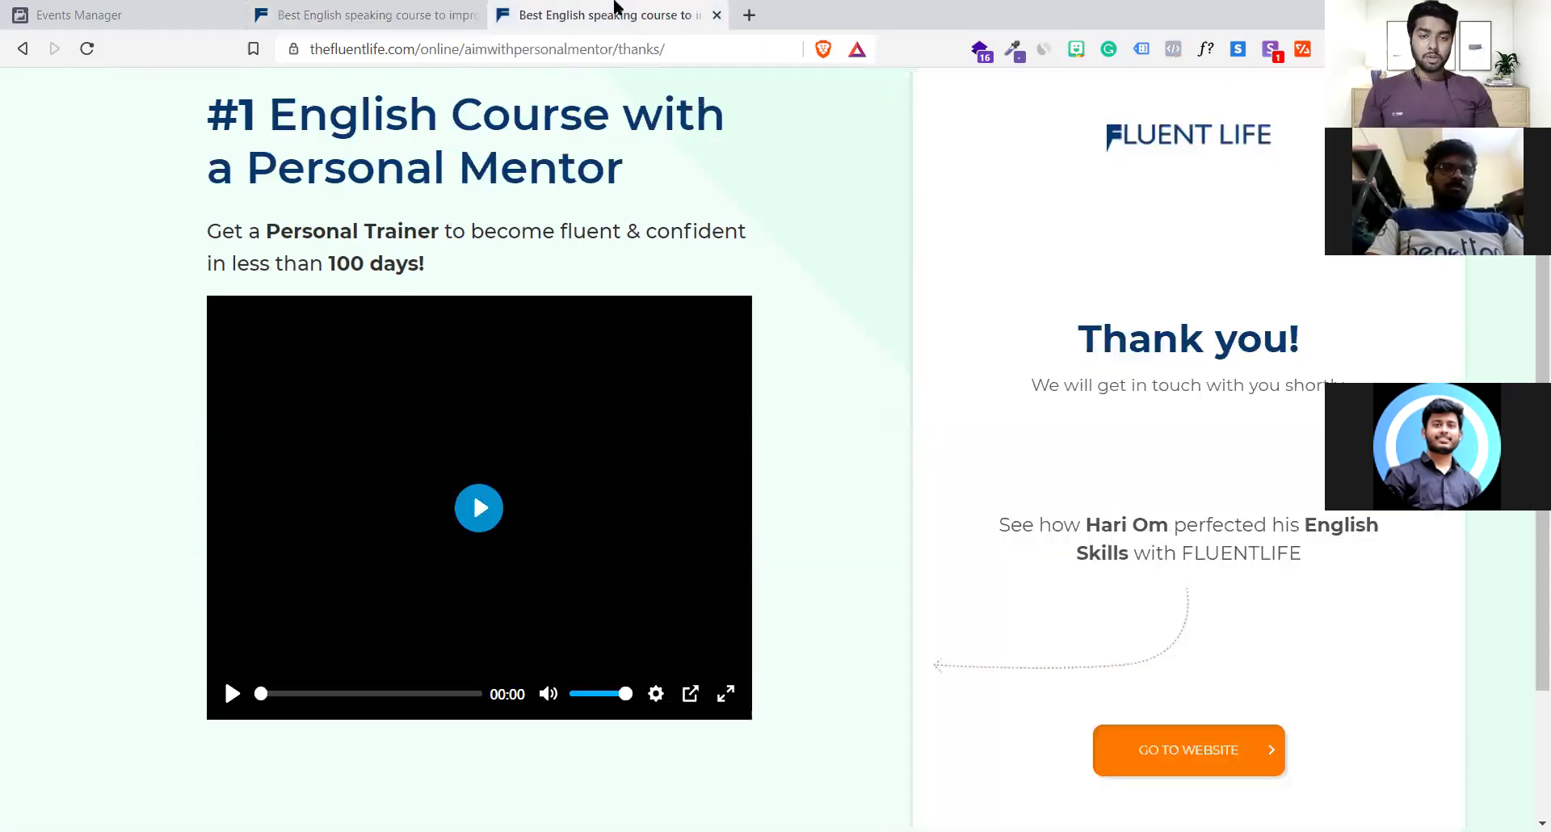
click(428, 14)
drag(260, 77, 712, 381)
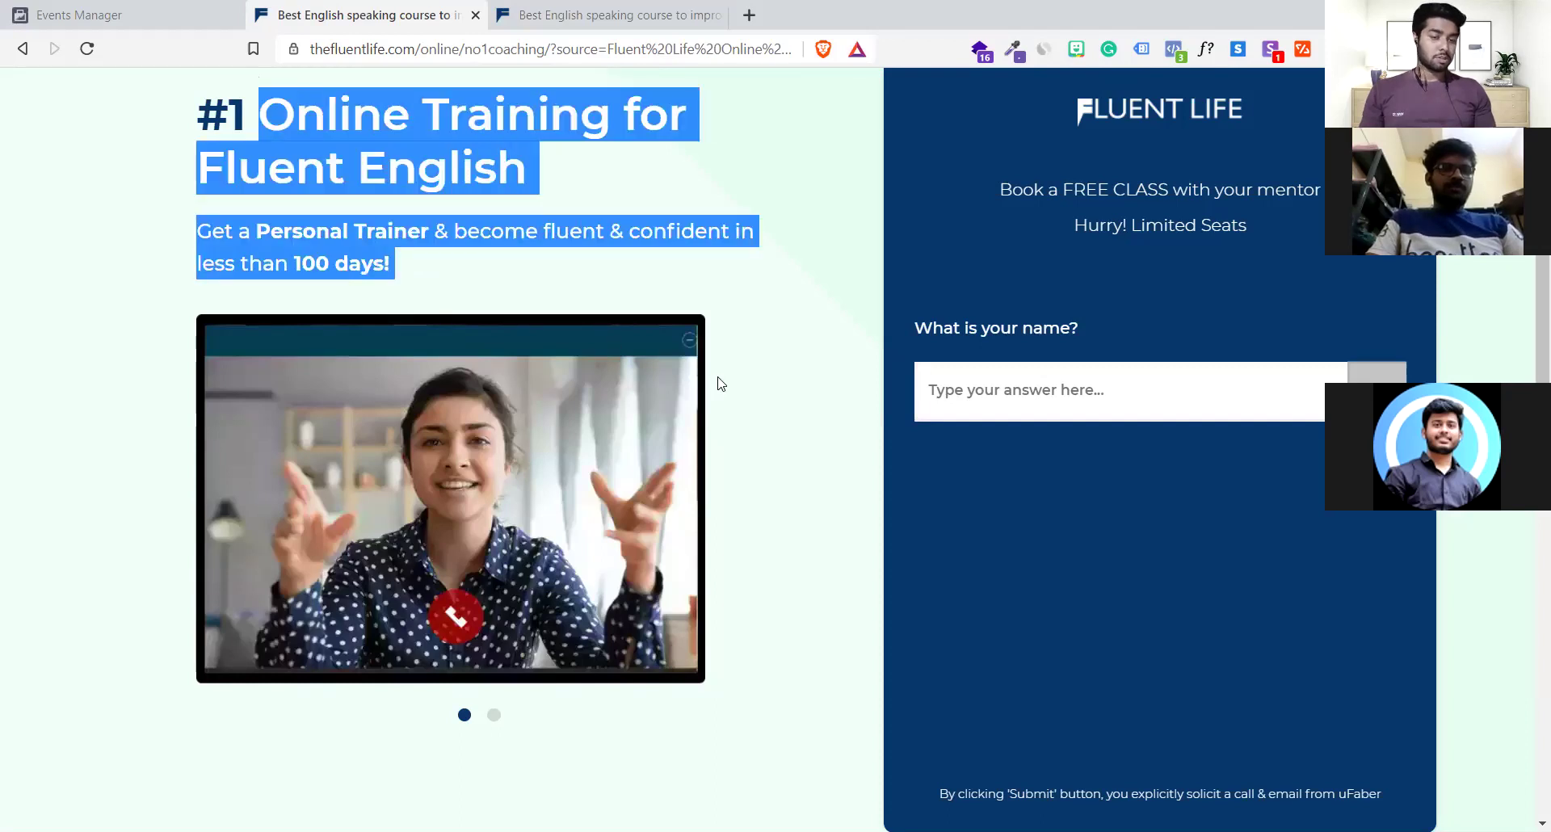
scroll(719, 382, down, 6)
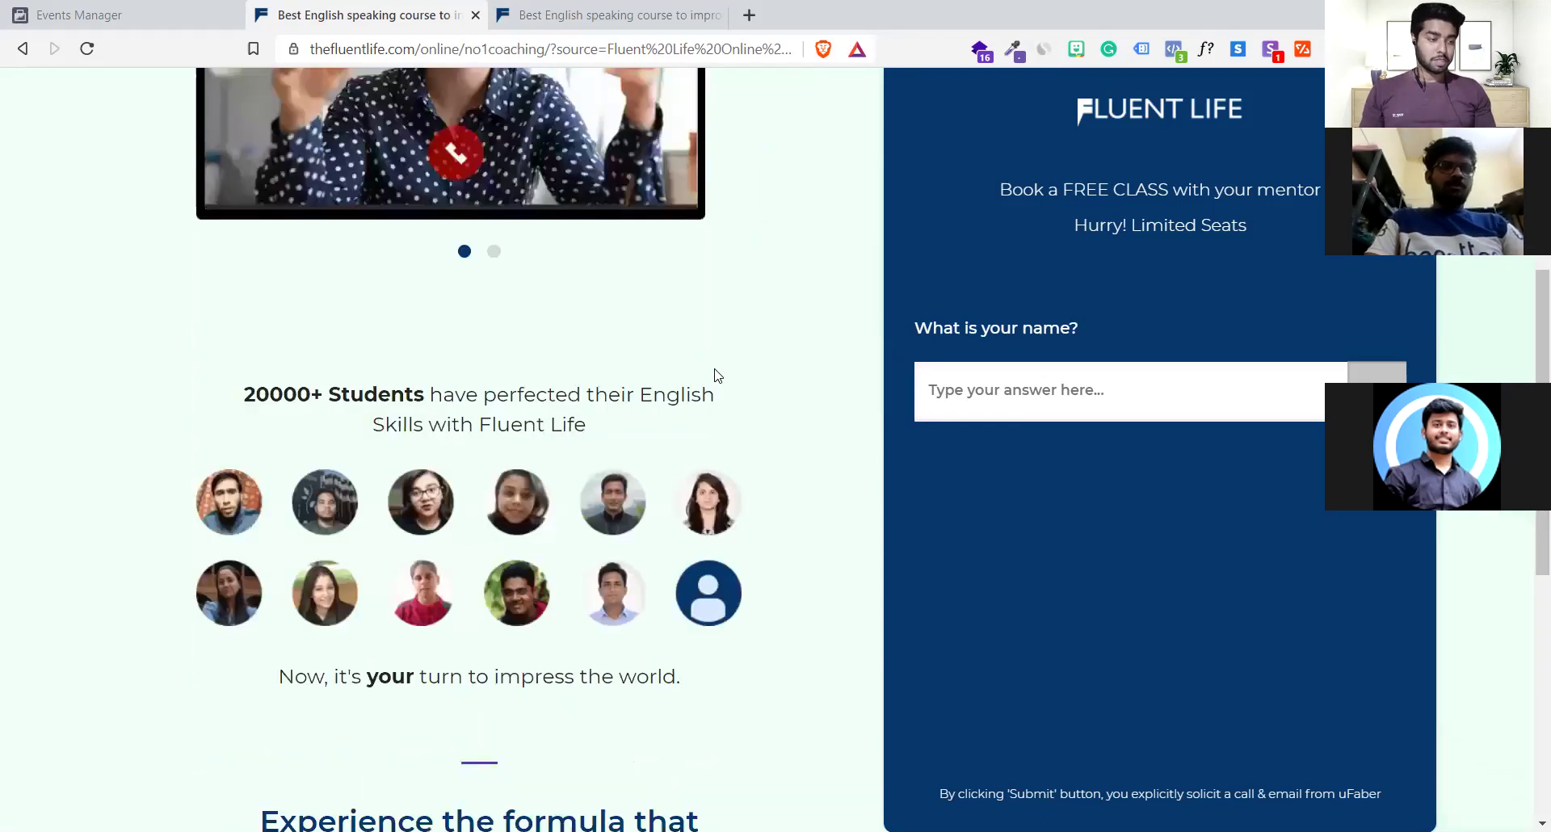
scroll(716, 381, up, 6)
click(752, 239)
click(1119, 398)
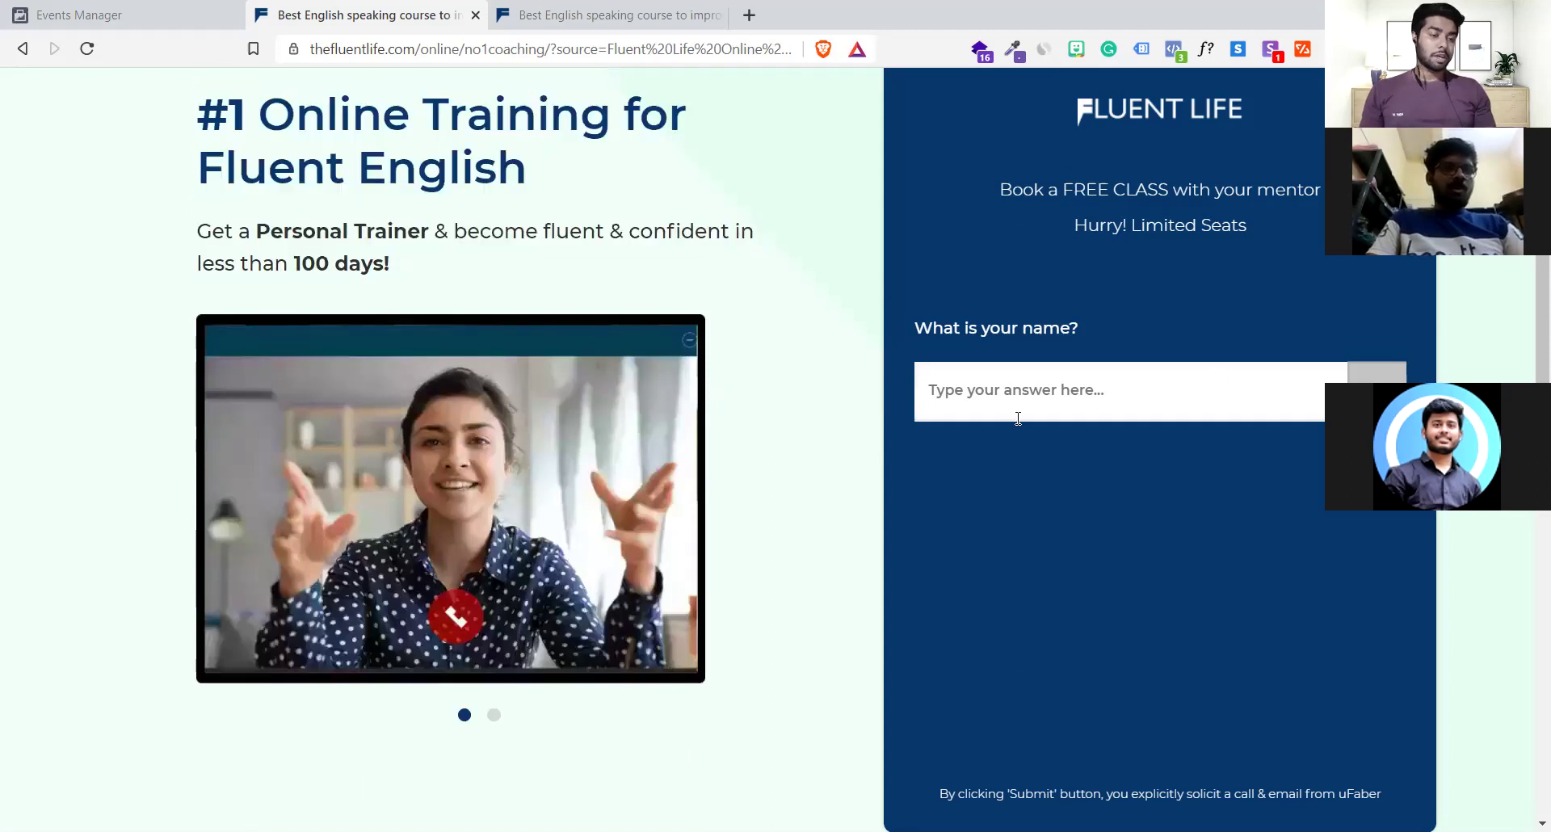
click(646, 10)
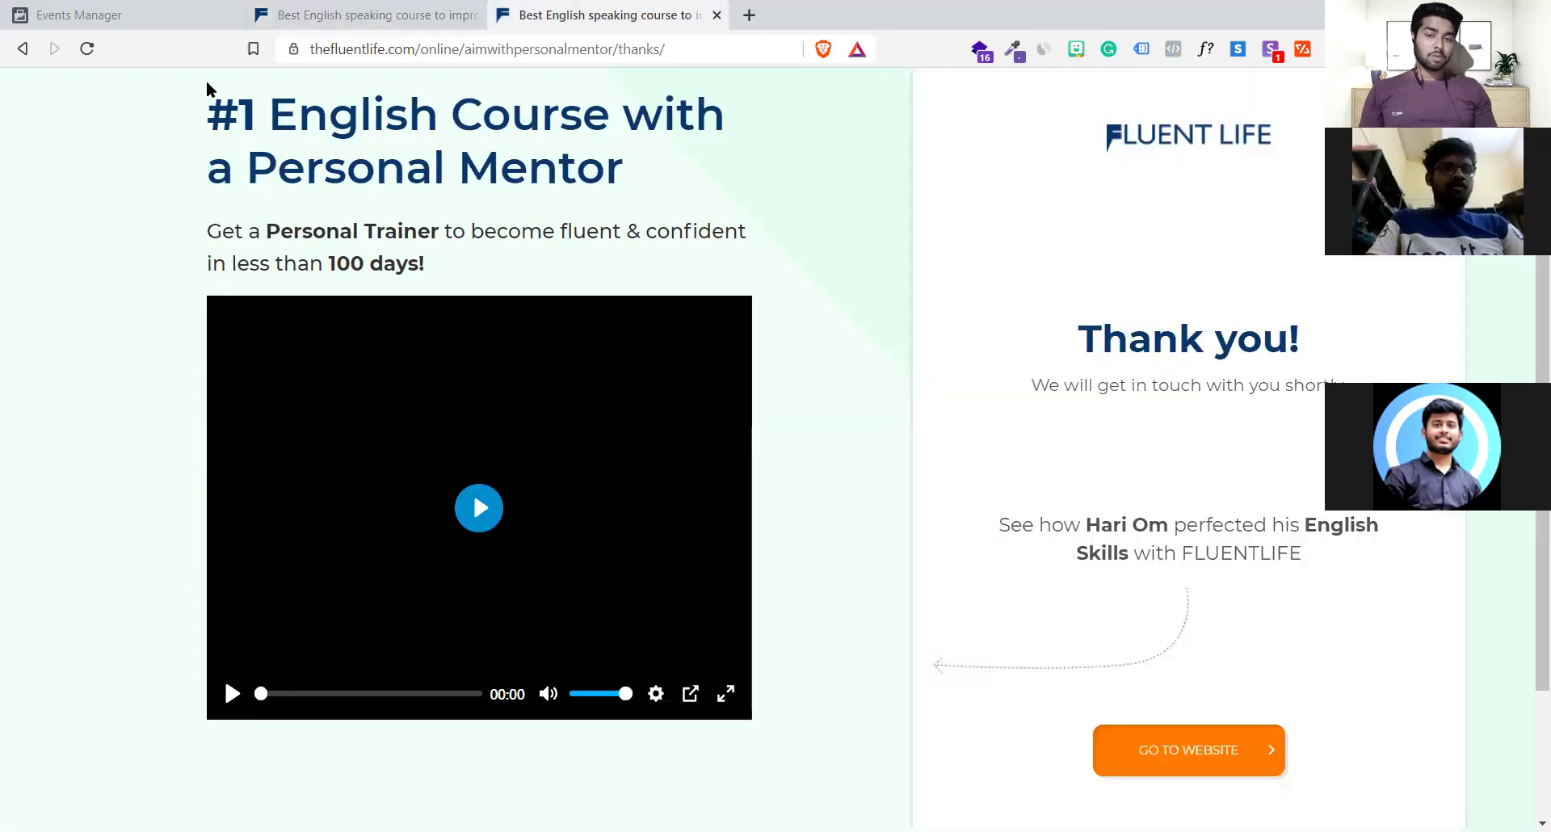
drag(197, 104, 525, 269)
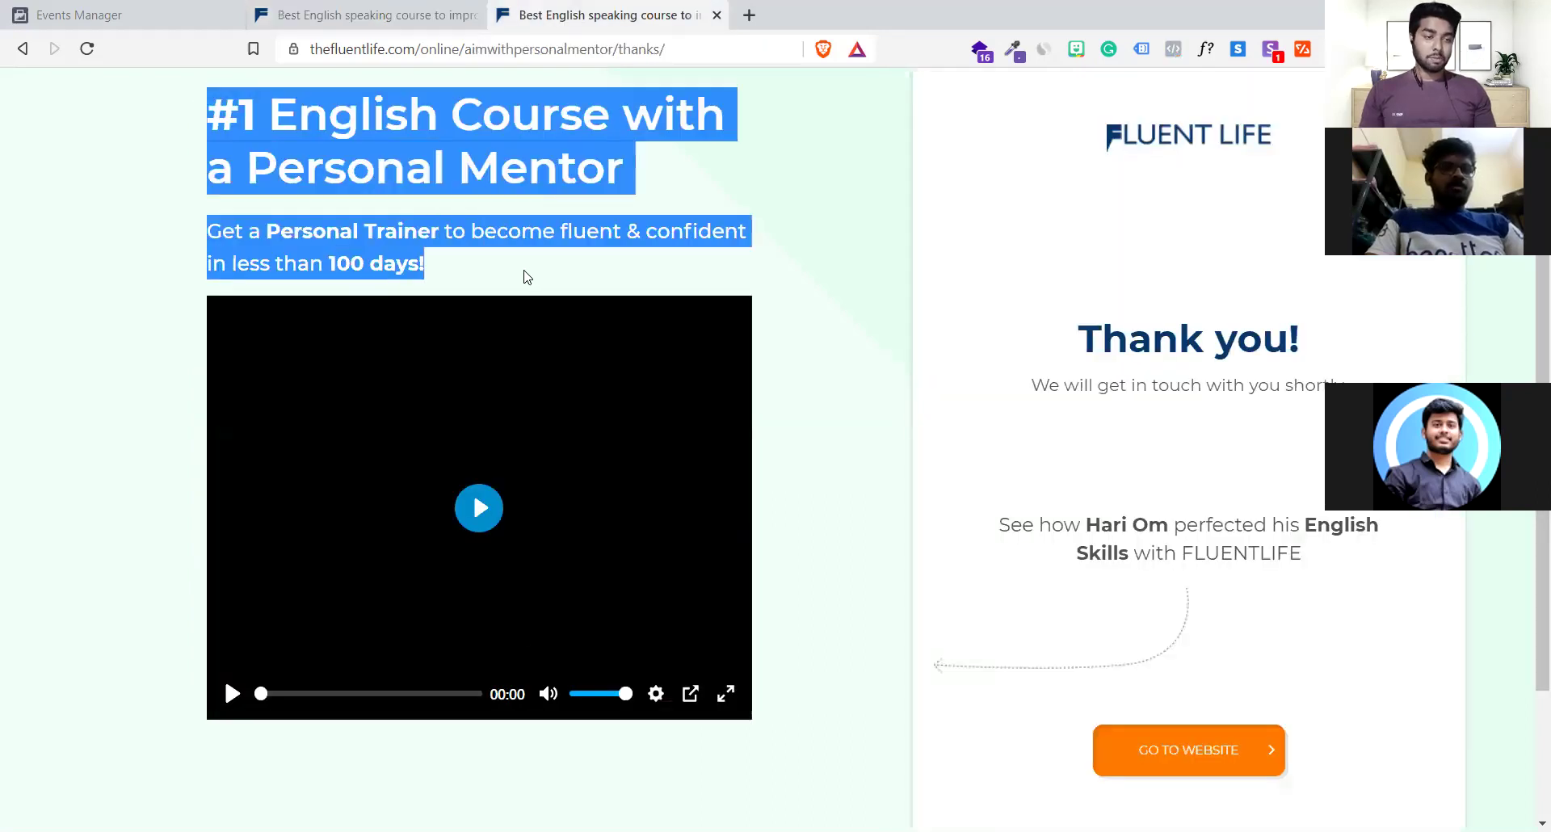
click(524, 277)
scroll(1212, 348, down, 2)
drag(1103, 337, 1257, 441)
click(1256, 440)
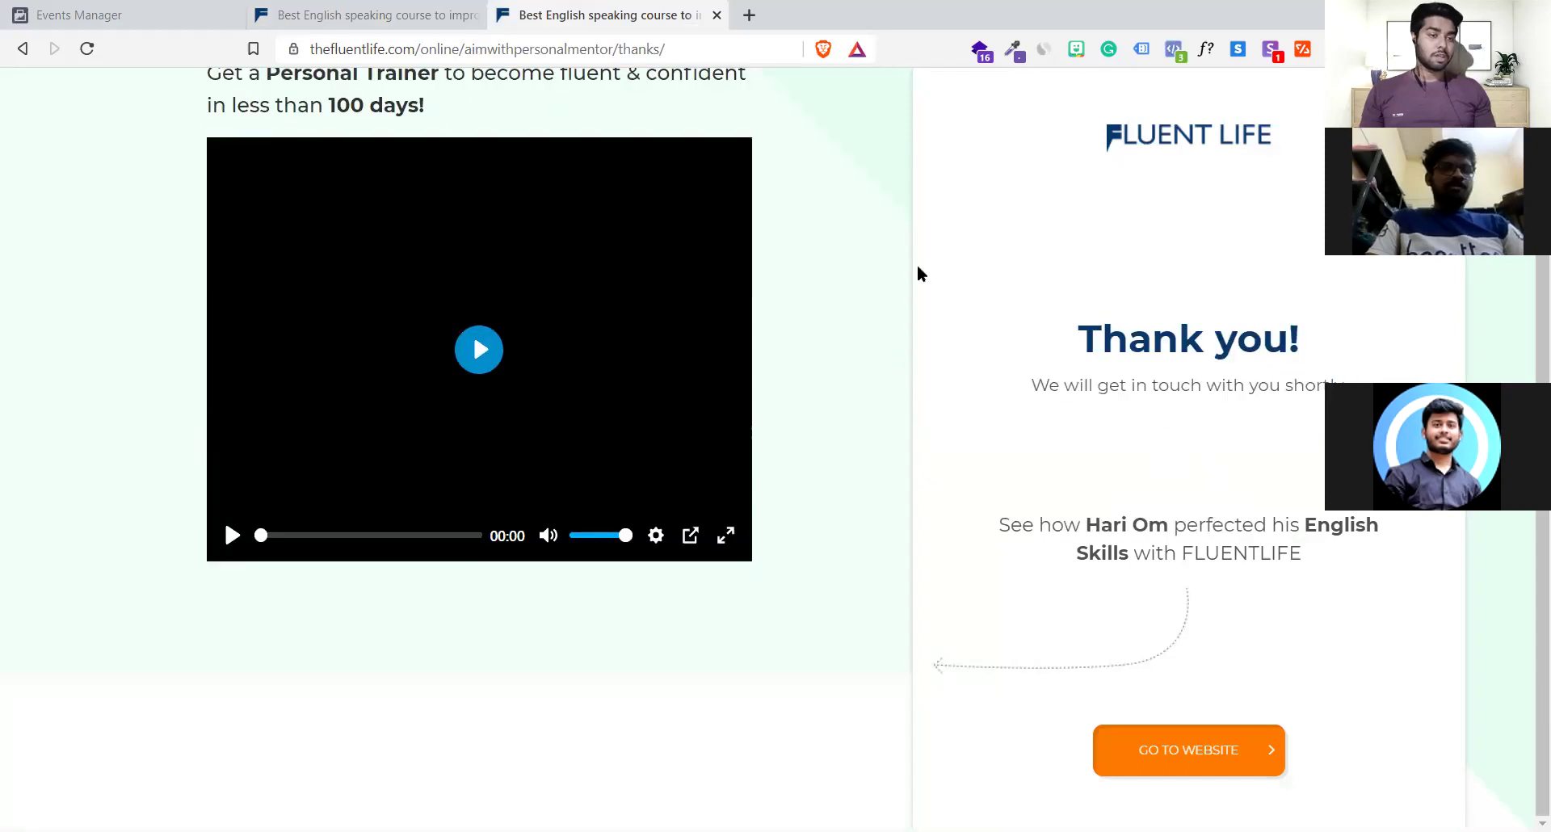
scroll(918, 273, up, 2)
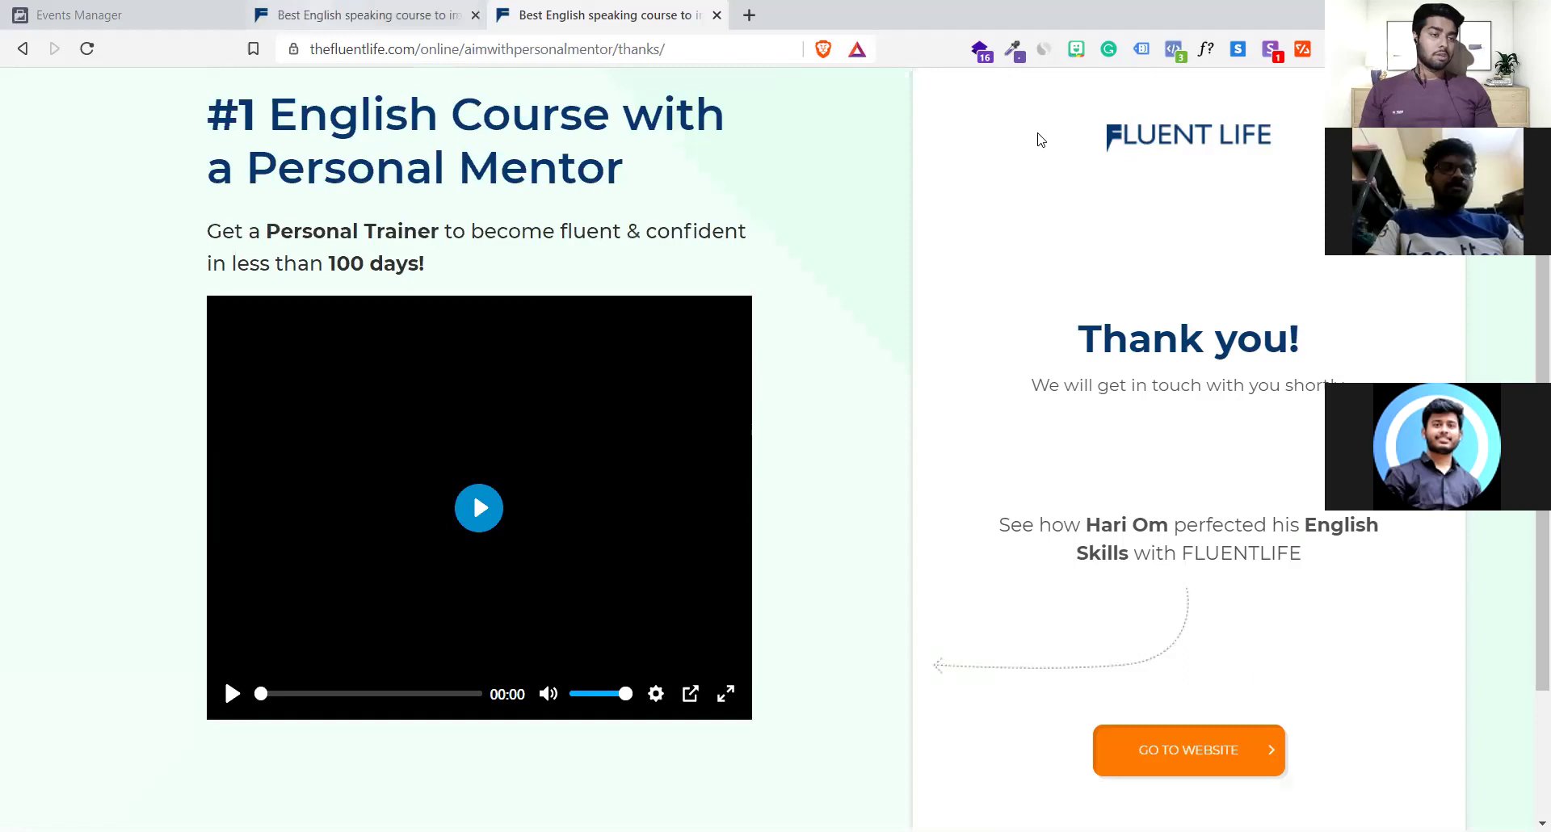
key(ctrl+shift+Tab)
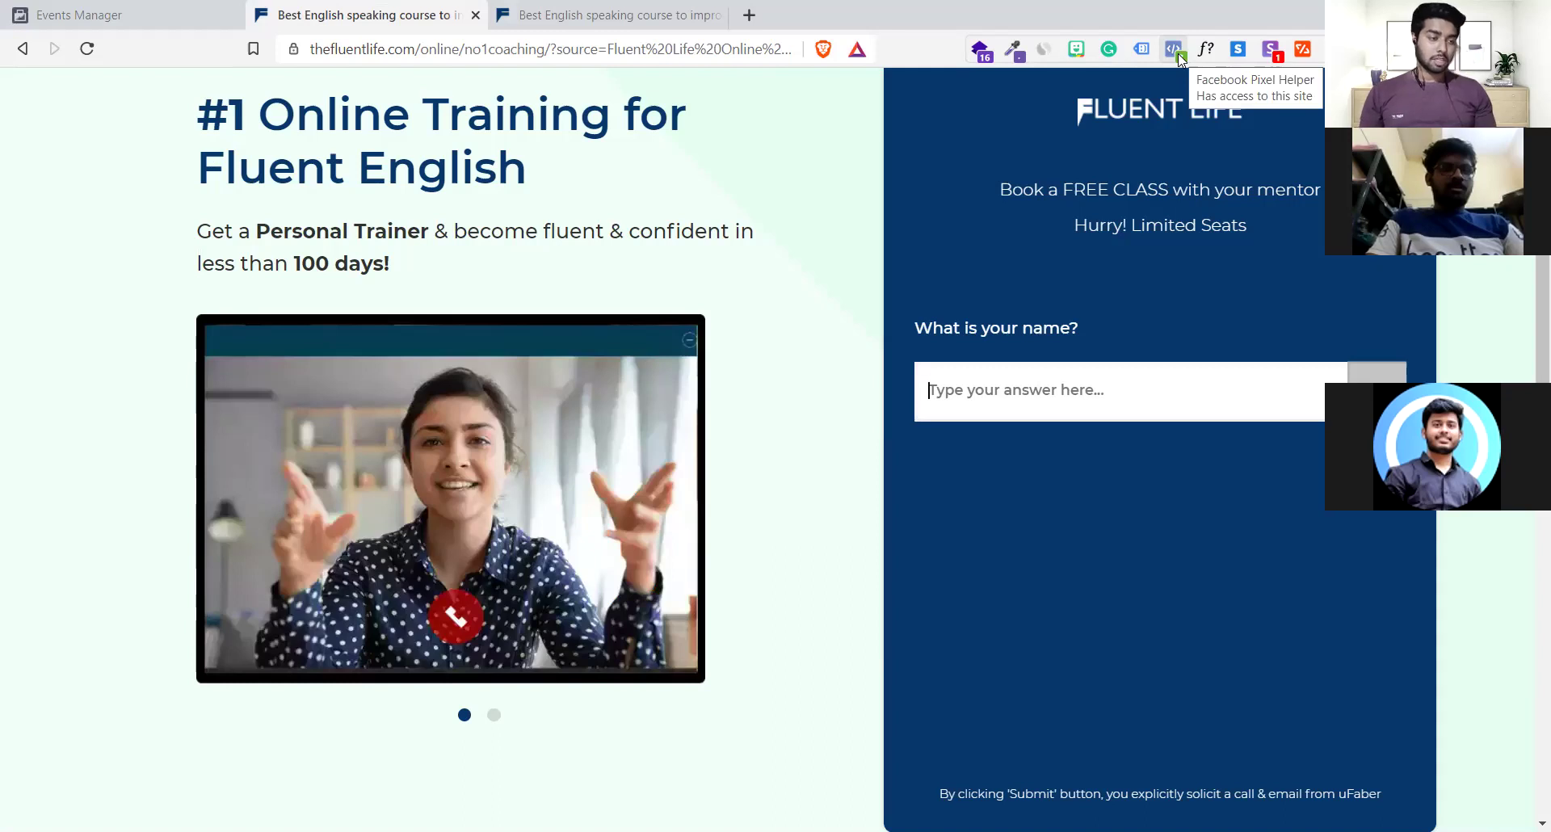
Copy the first of the two pixel IDs from Pixel Helper, then view the page source
click(1173, 50)
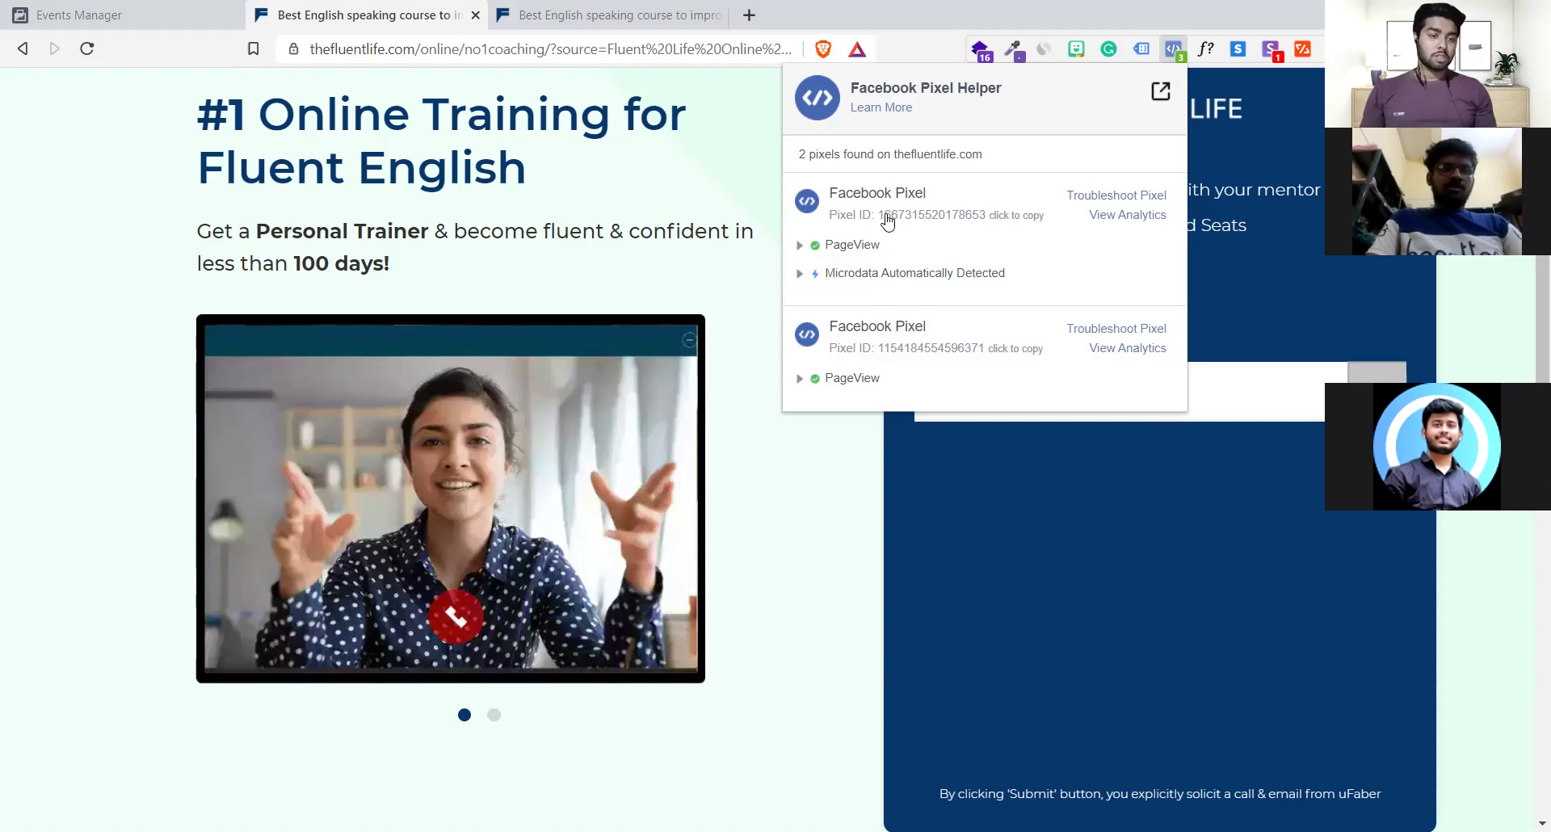
click(1009, 215)
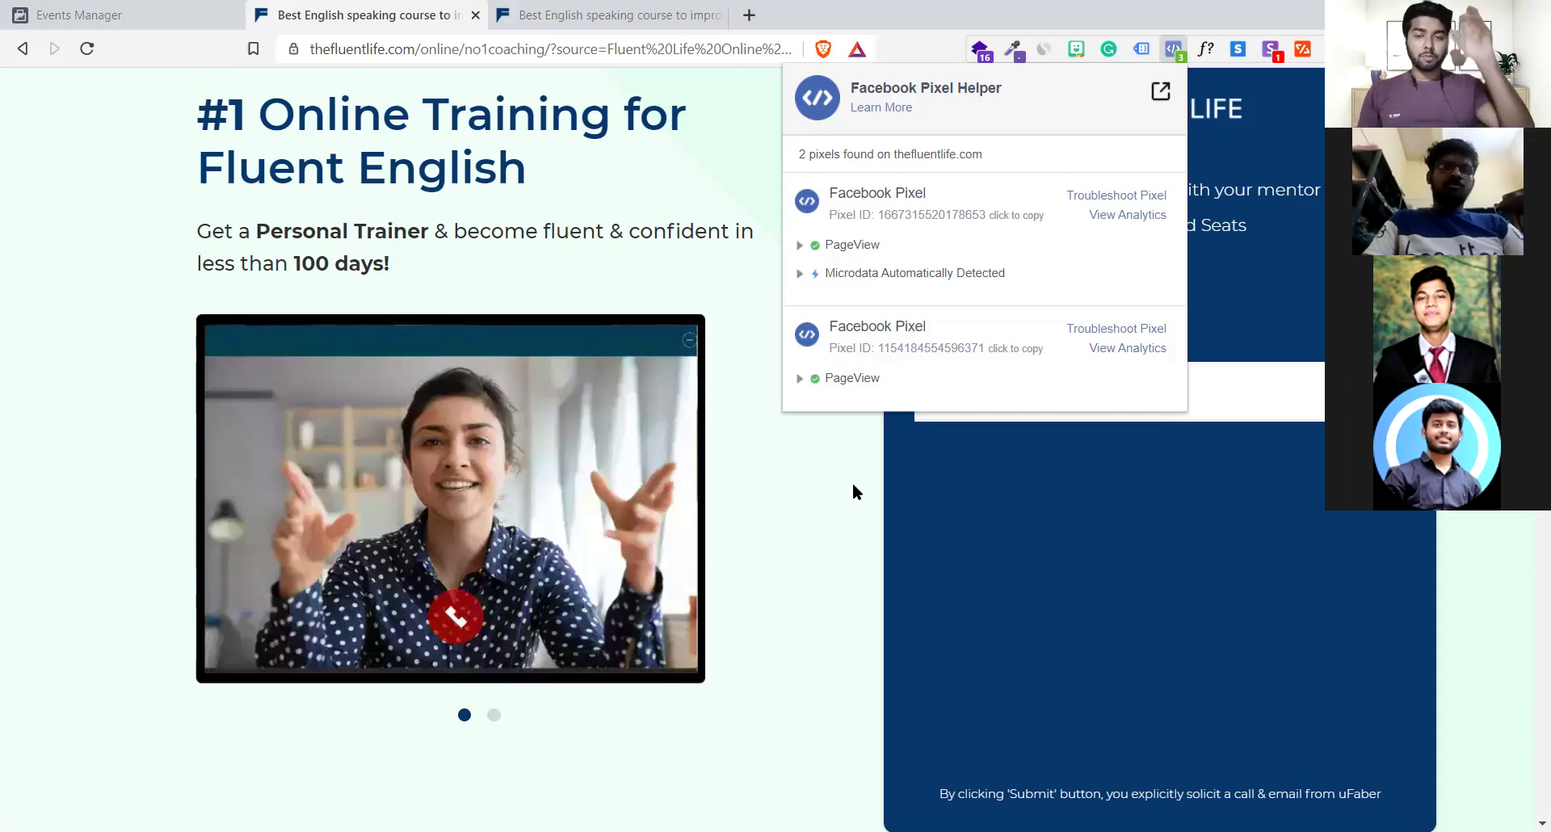
click(853, 486)
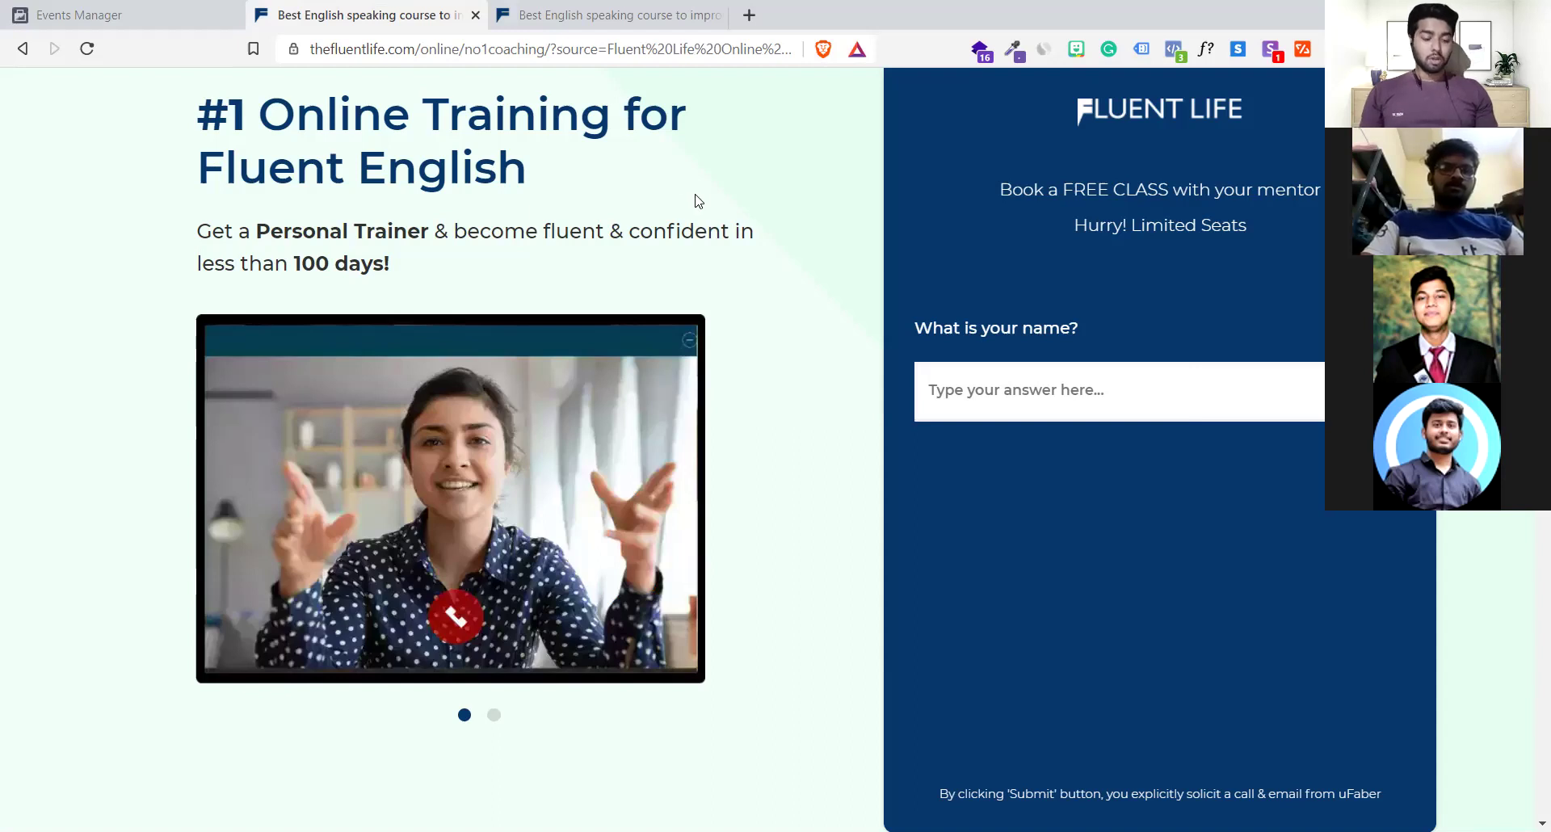
key(ctrl+u)
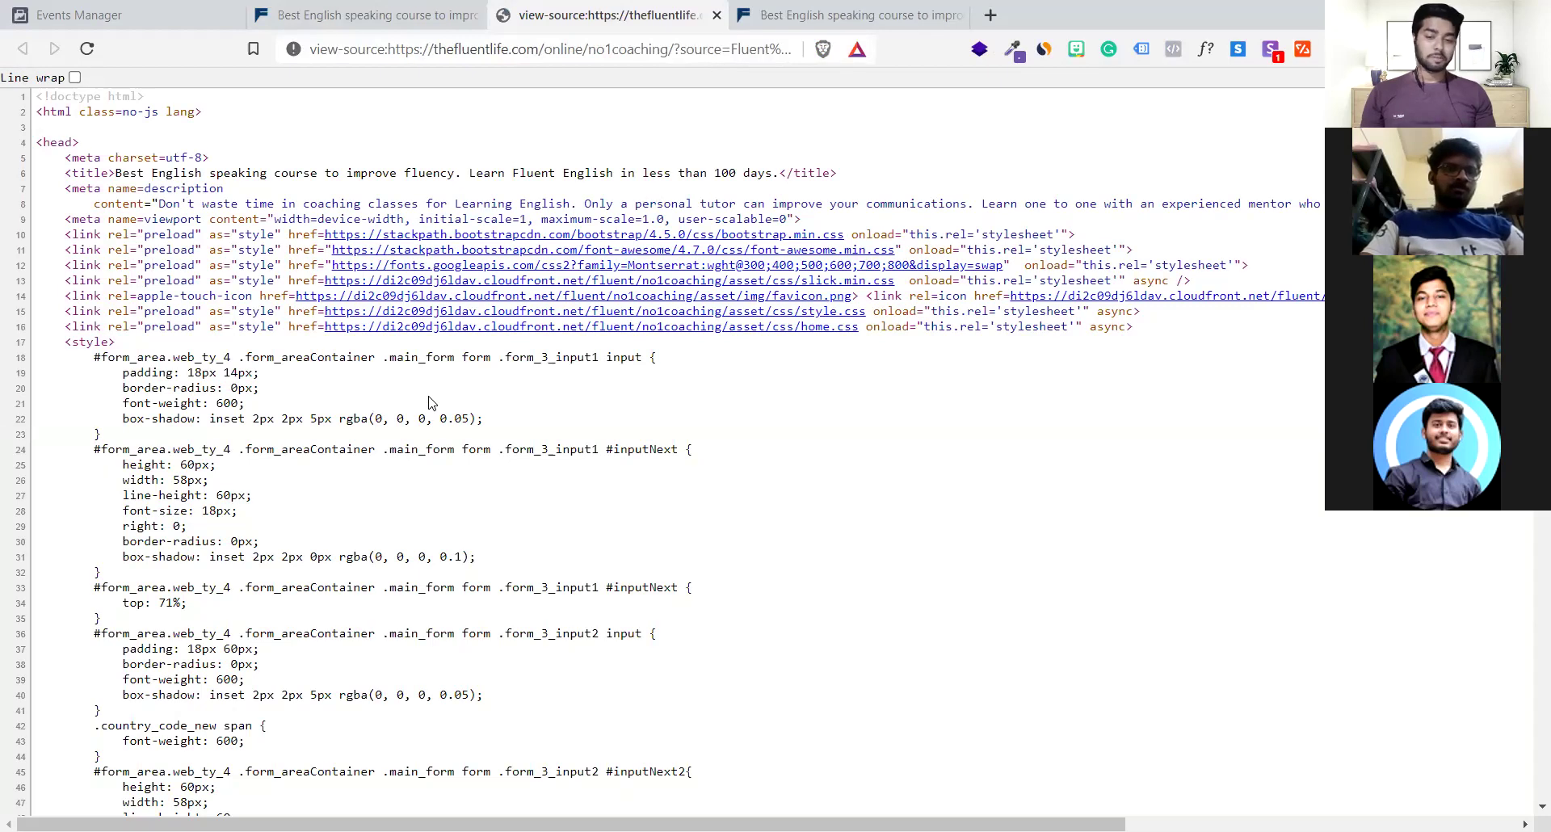
Scroll through the landing page's HTML source, then close the view-source tab
scroll(429, 402, down, 13)
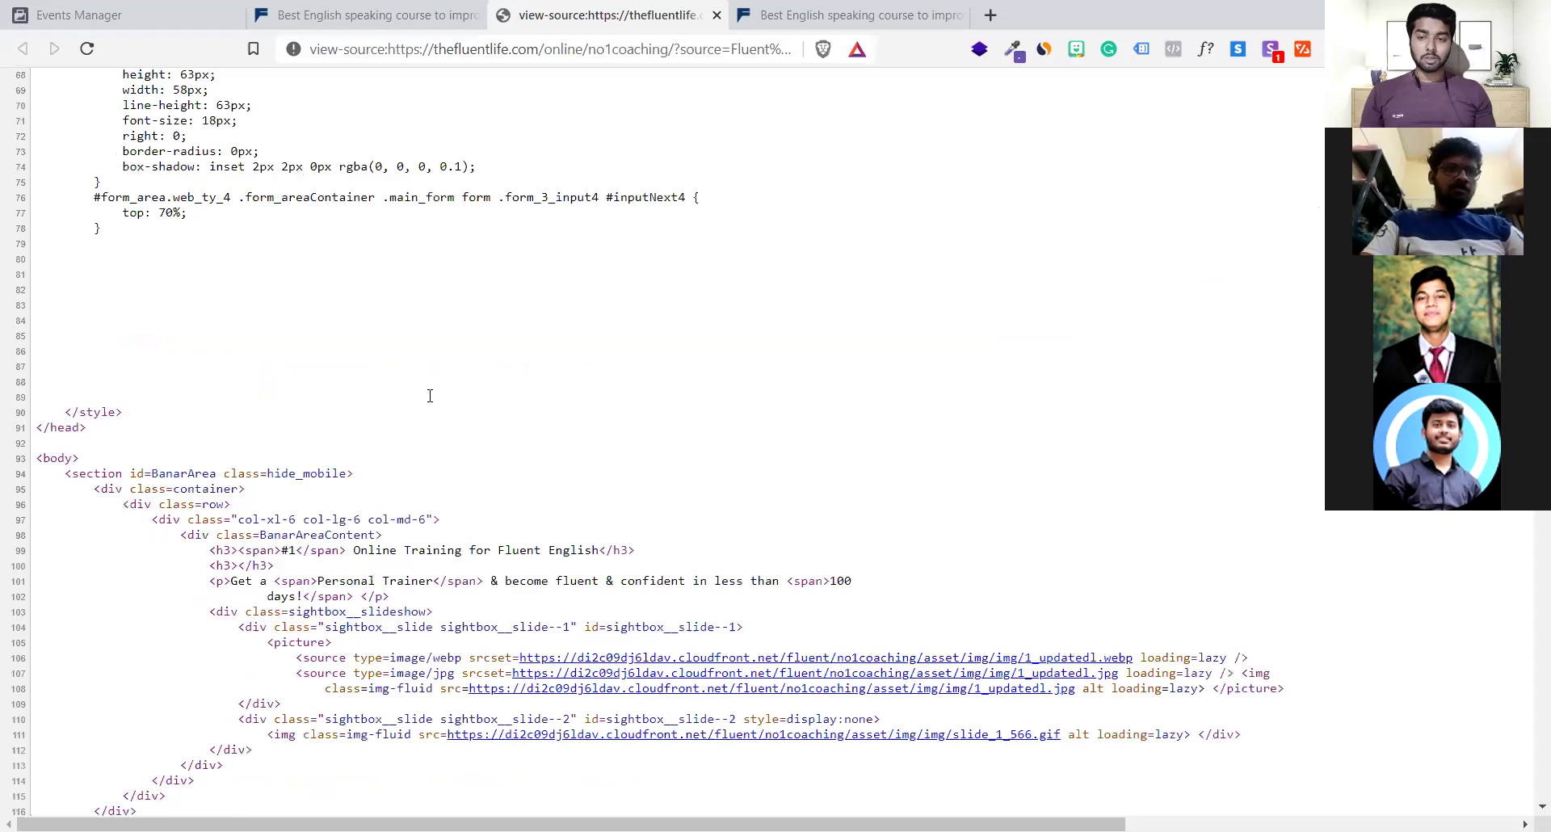
scroll(429, 400, down, 4)
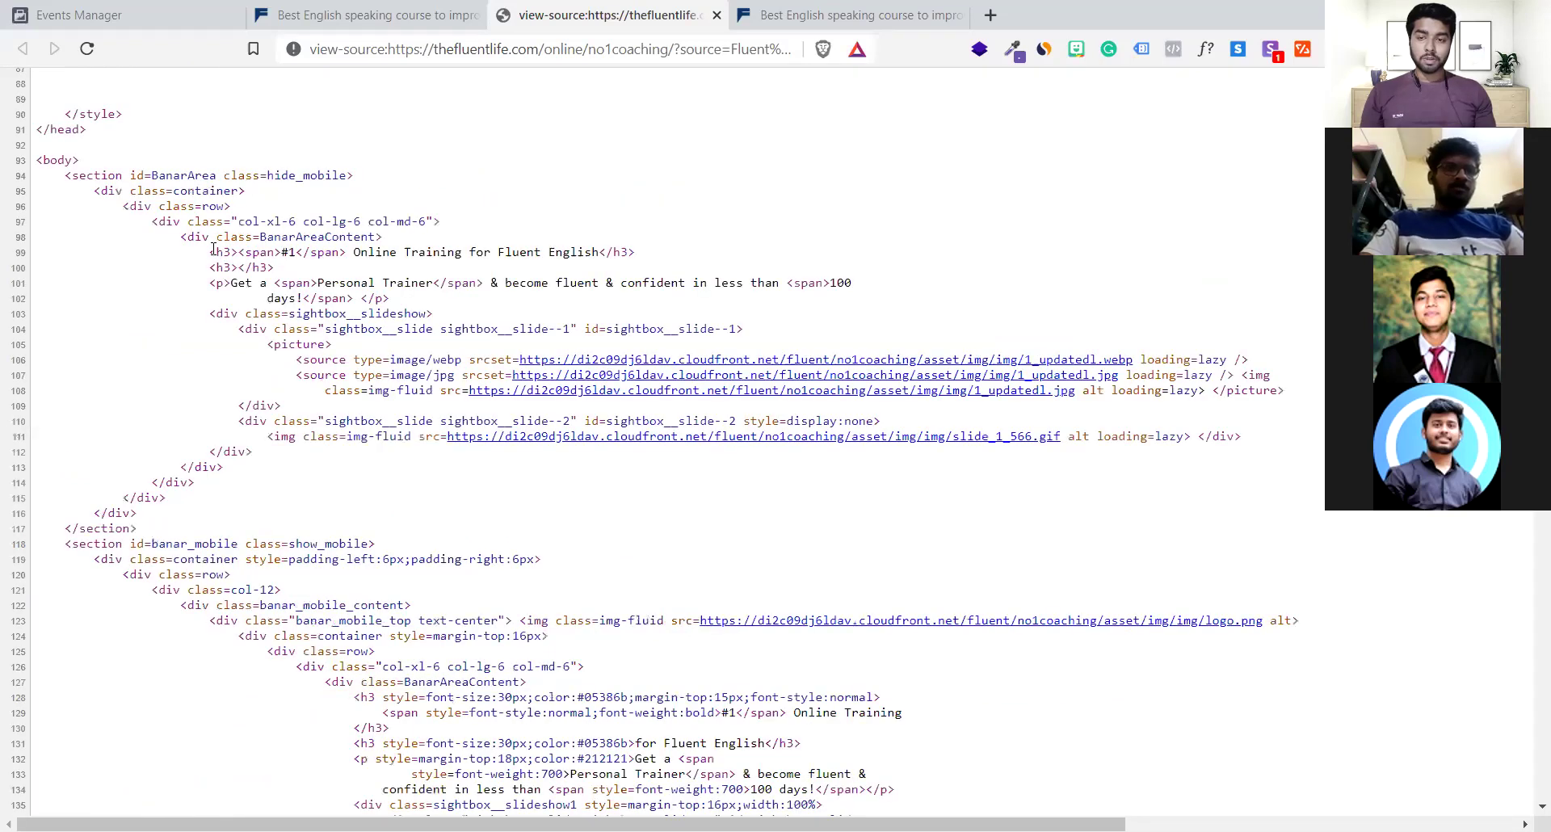
scroll(214, 249, up, 4)
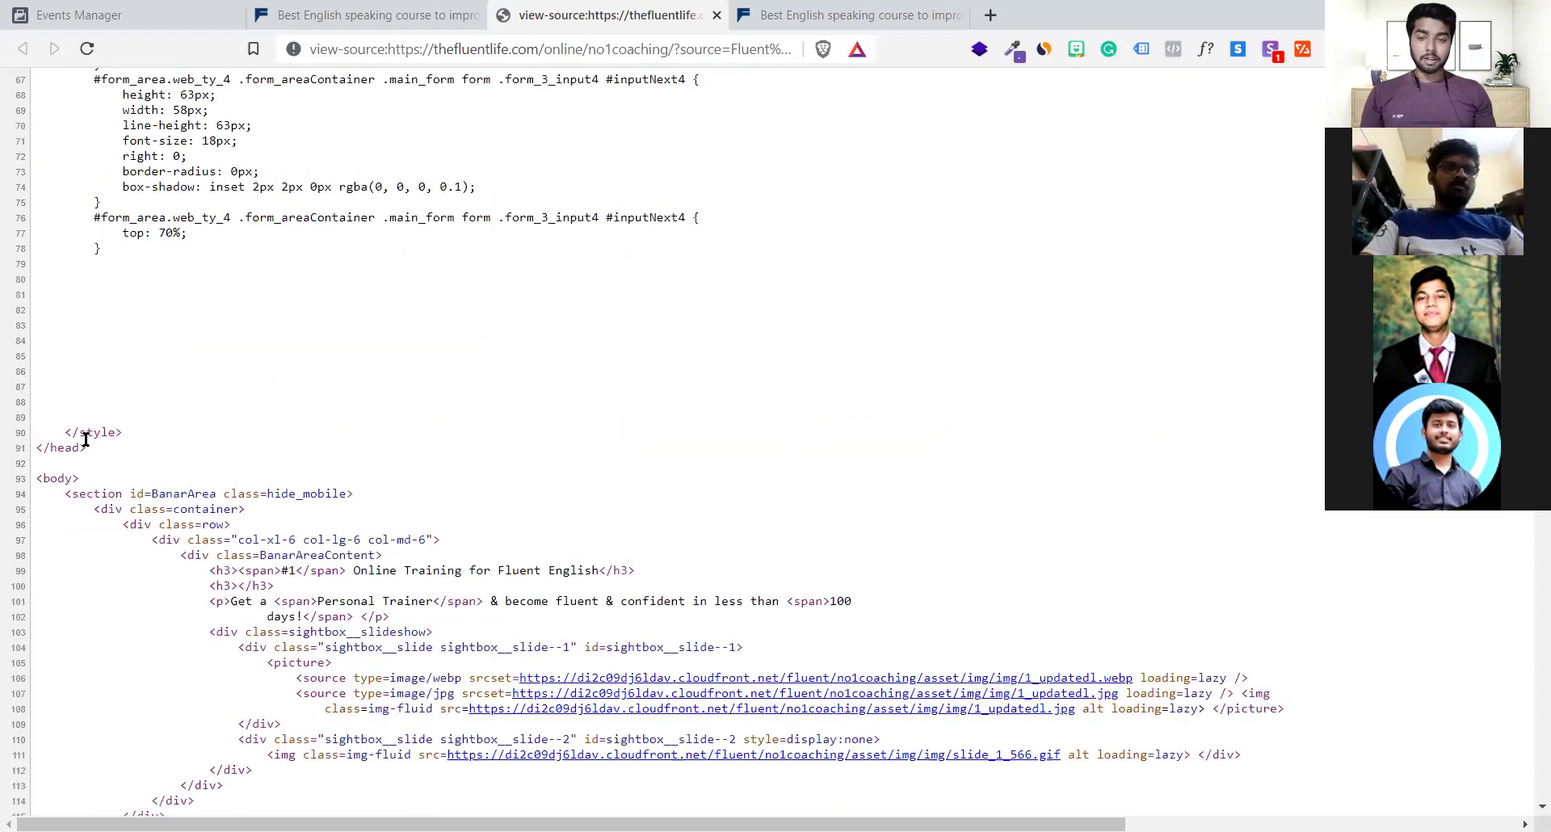
scroll(86, 438, up, 10)
scroll(85, 438, up, 4)
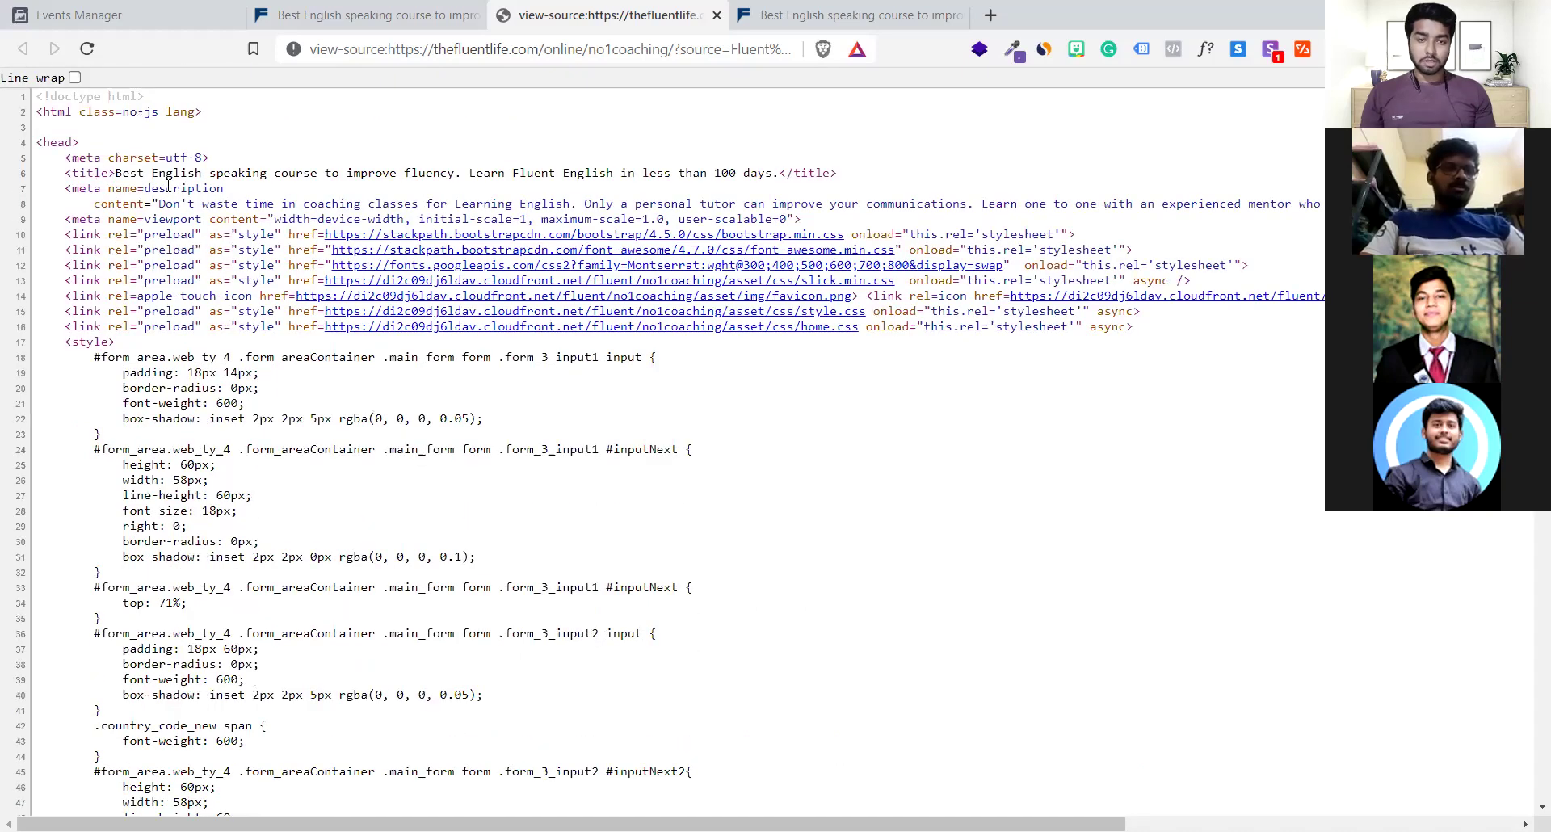
scroll(450, 492, down, 2)
scroll(450, 492, down, 12)
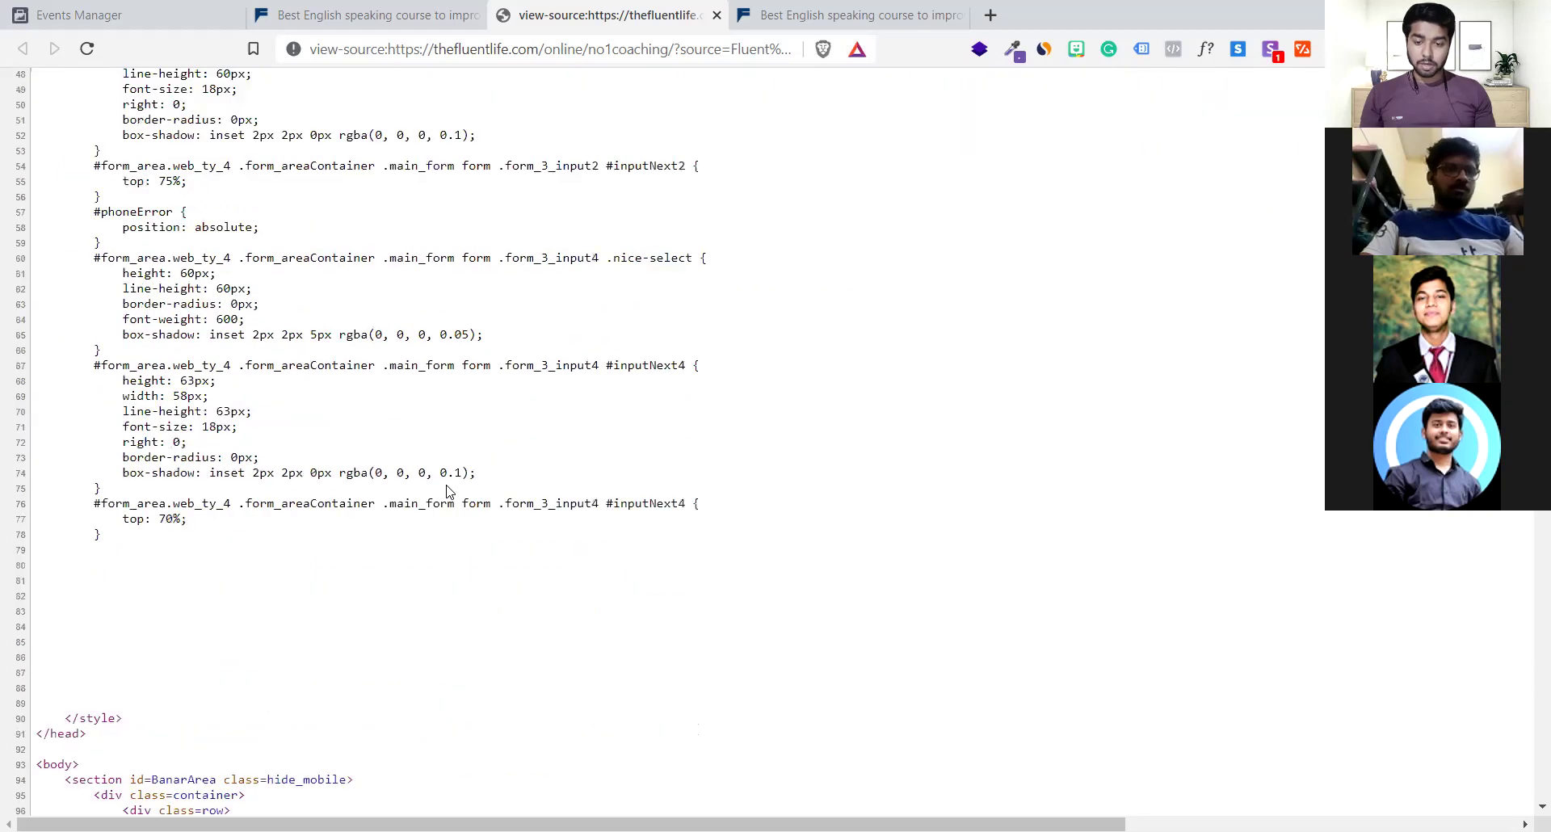
scroll(450, 492, down, 3)
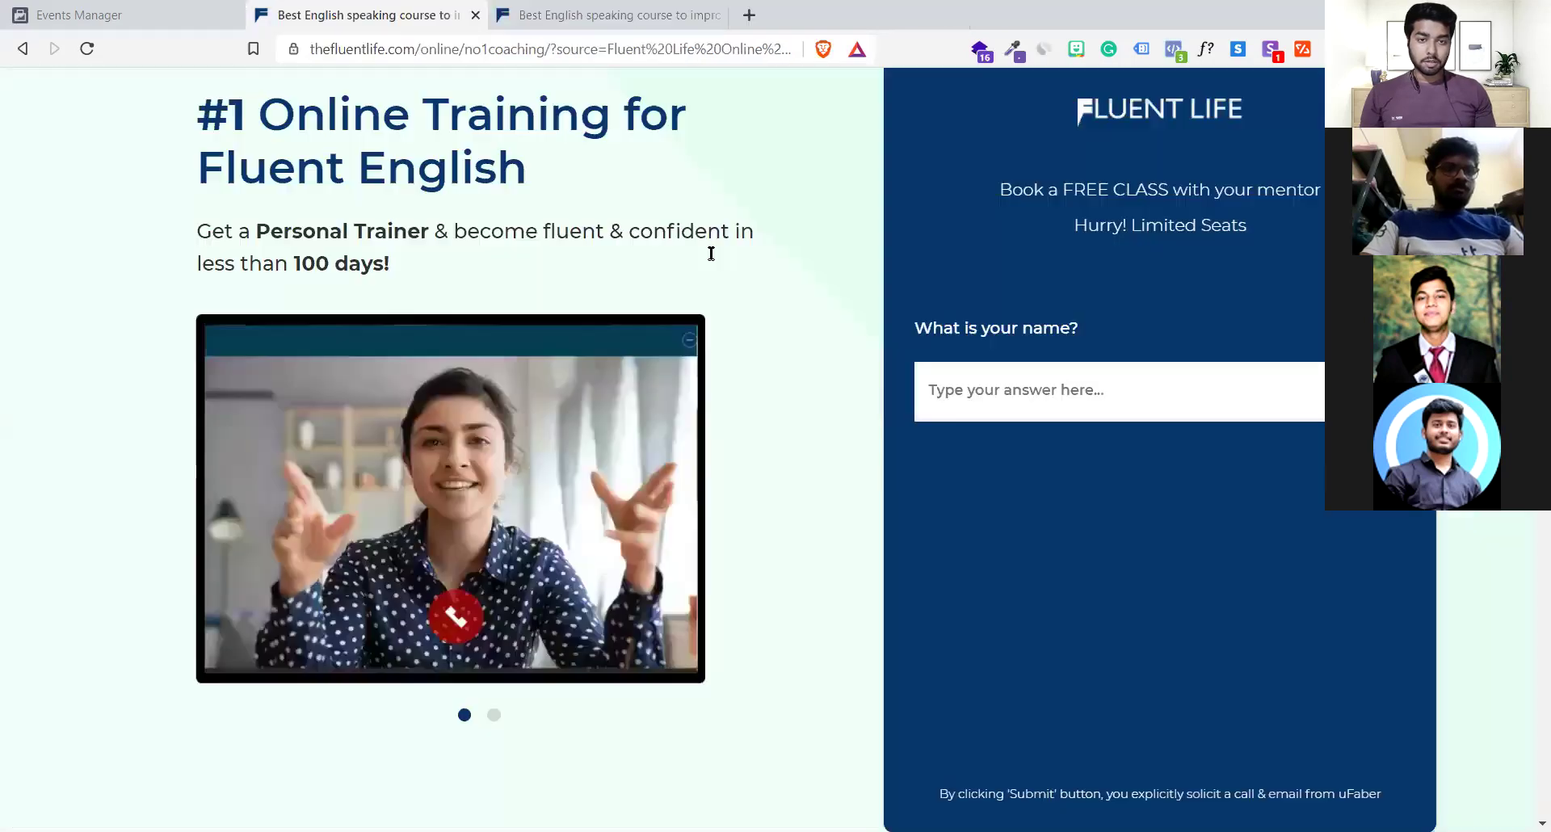
click(717, 15)
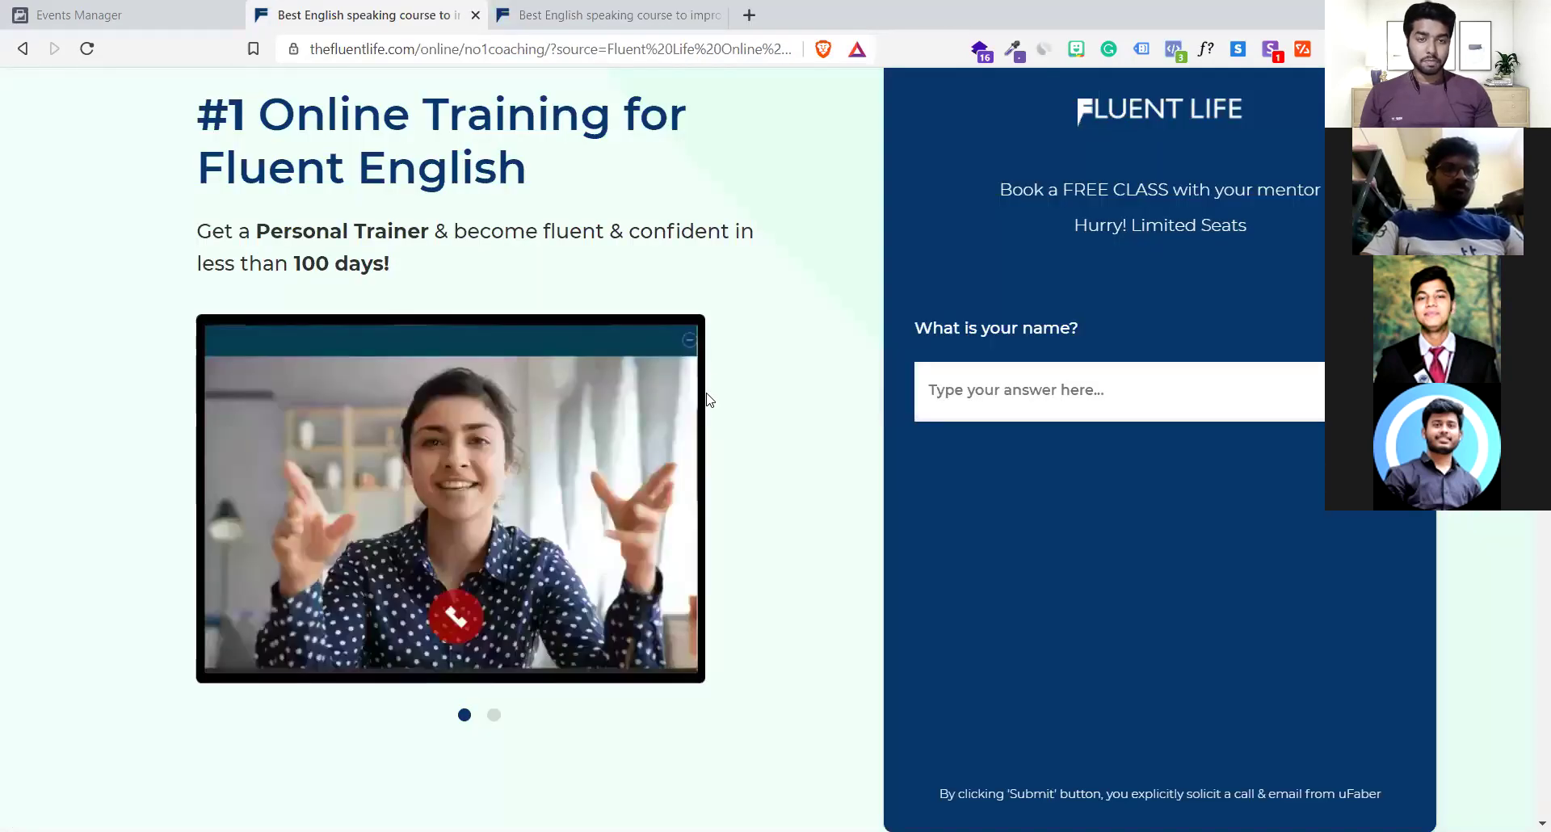
key(ctrl+shift+i)
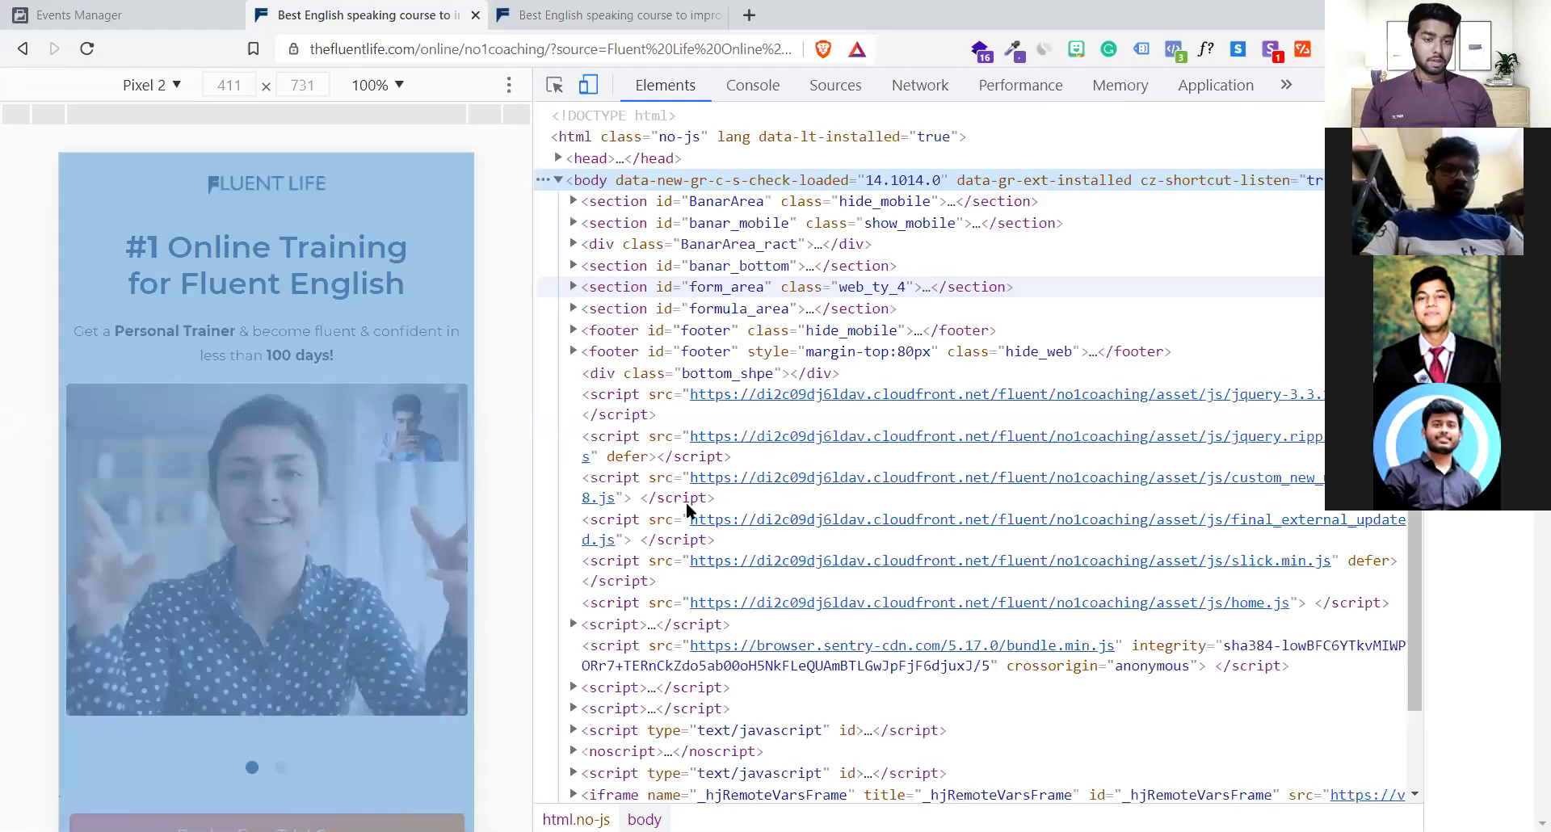
click(607, 155)
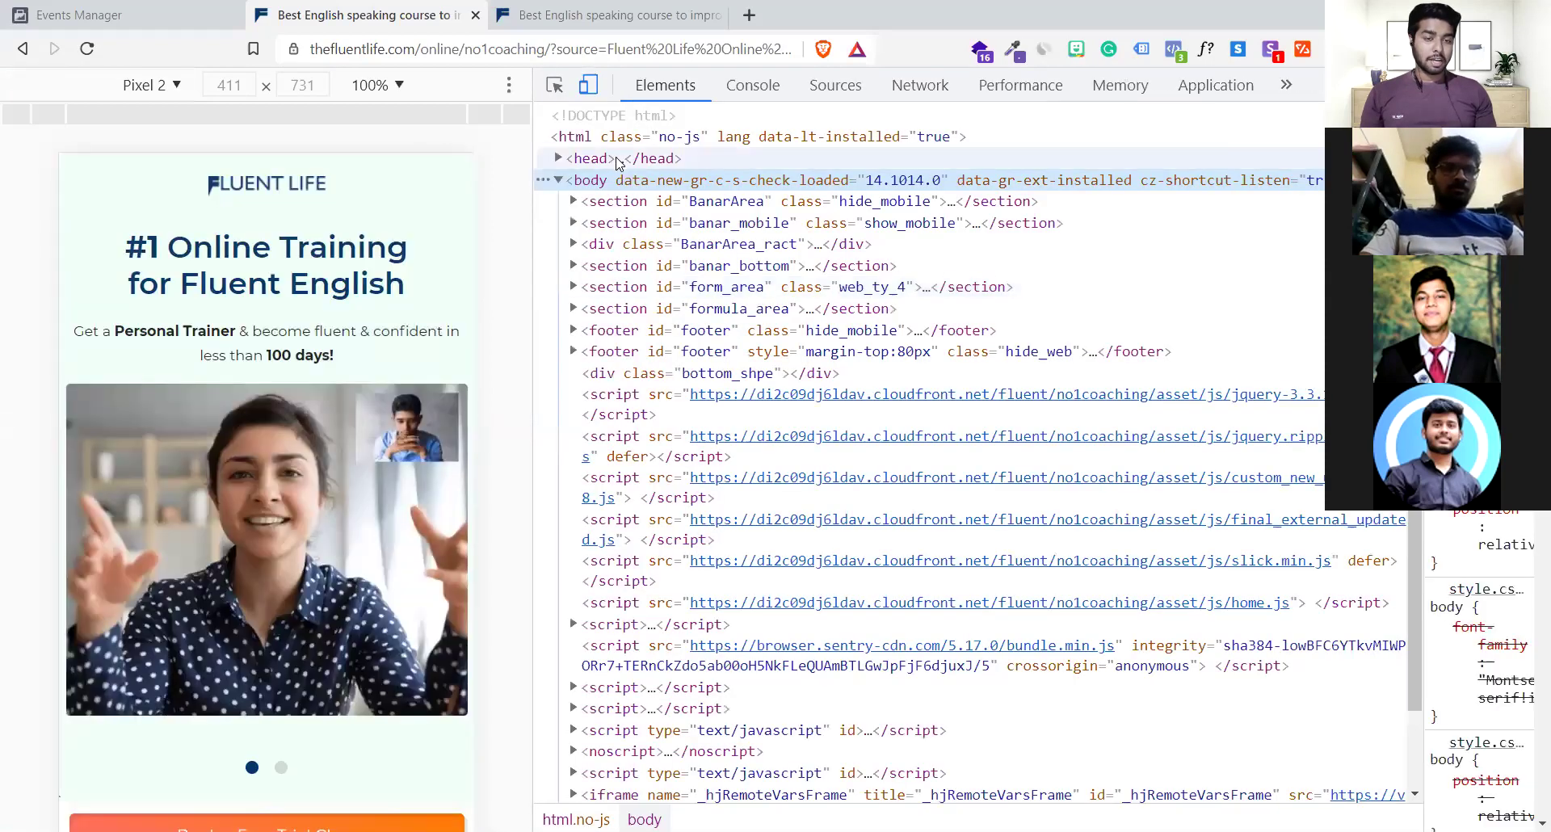
key(Right)
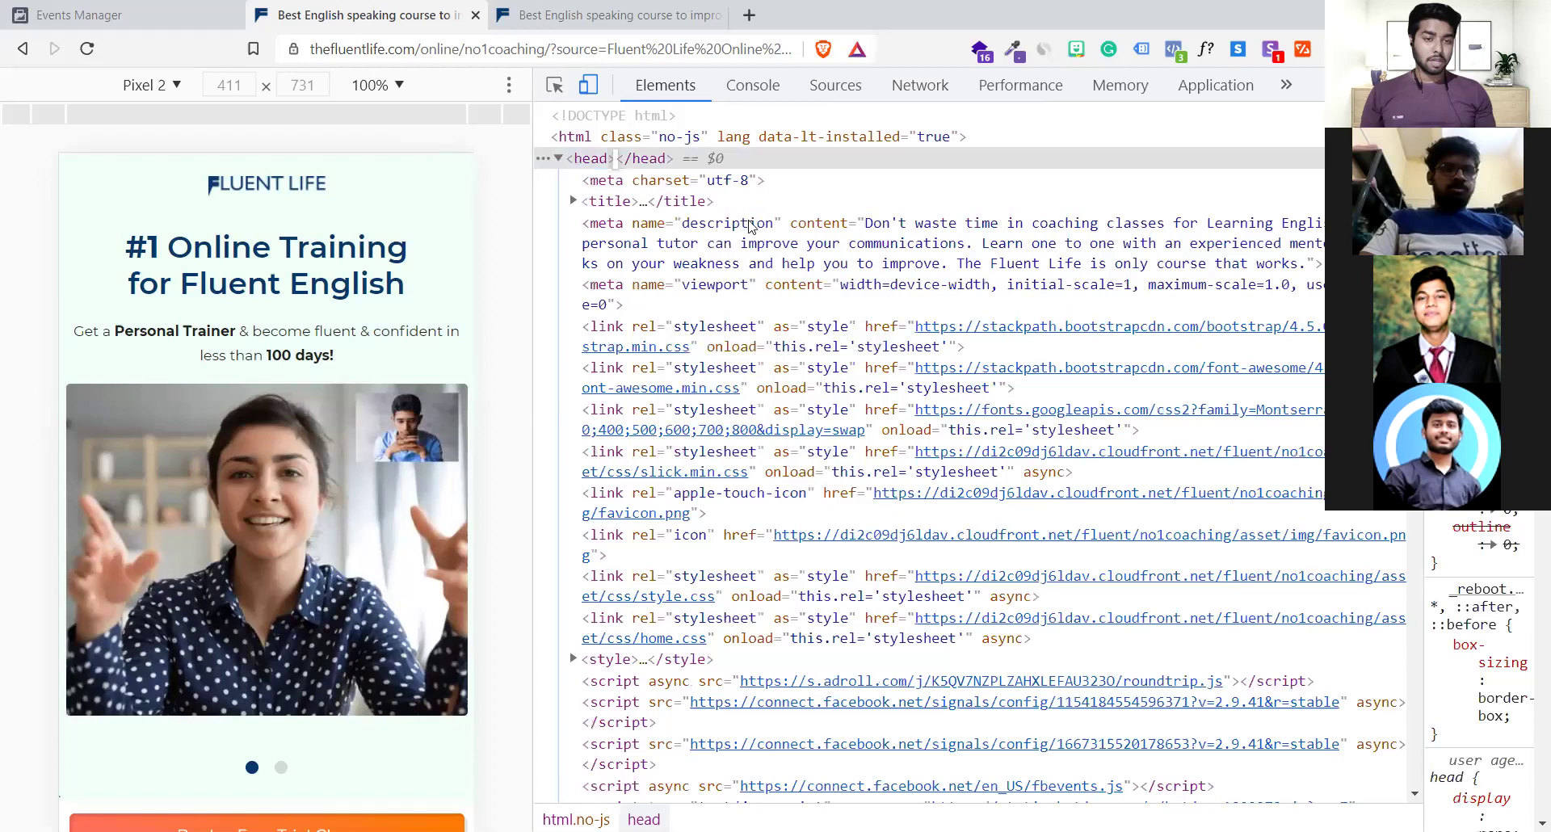
click(749, 229)
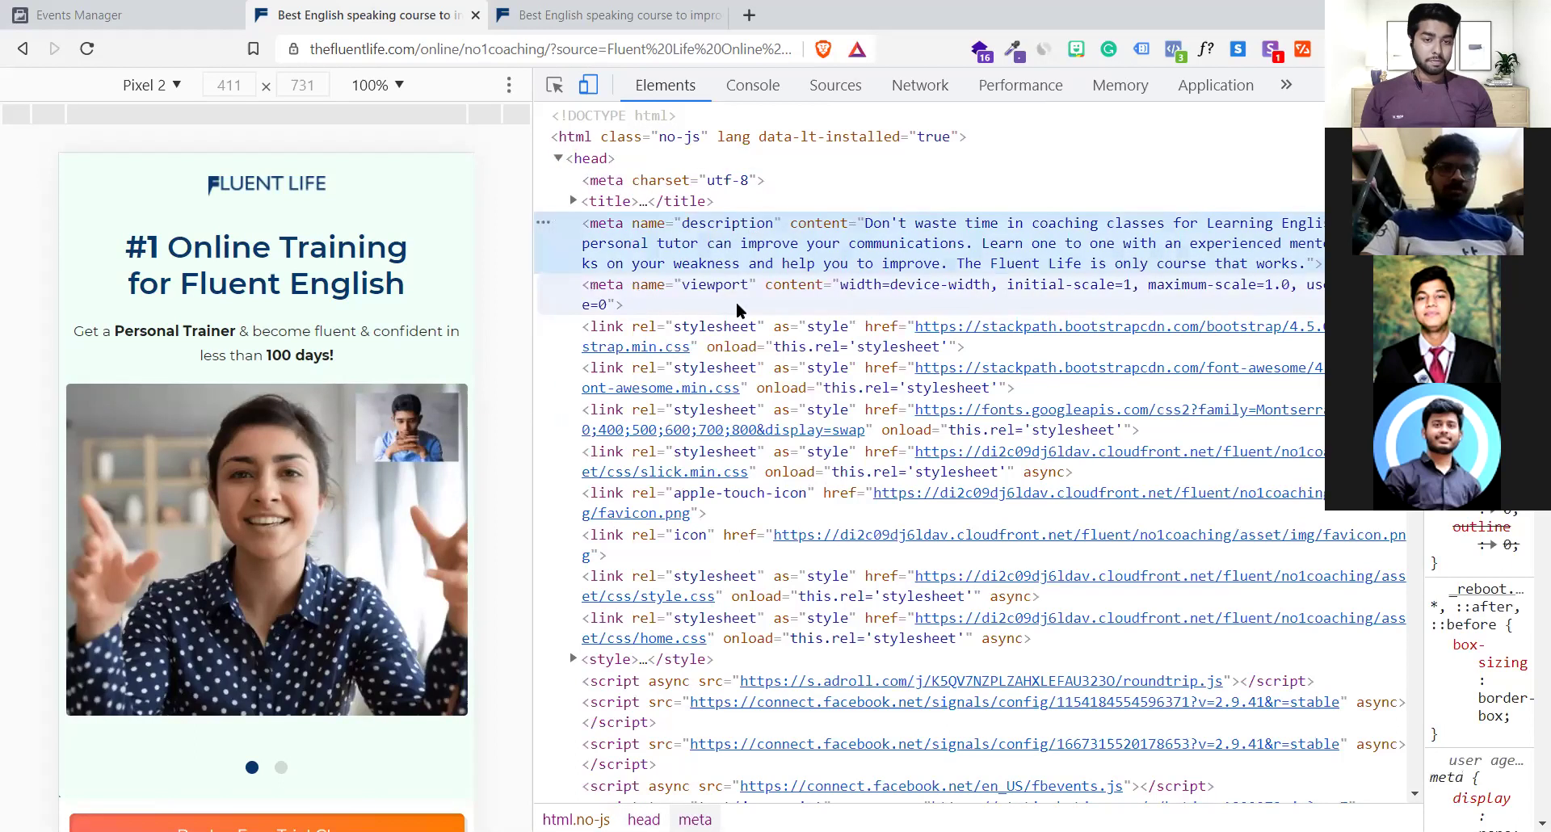
scroll(737, 310, down, 1)
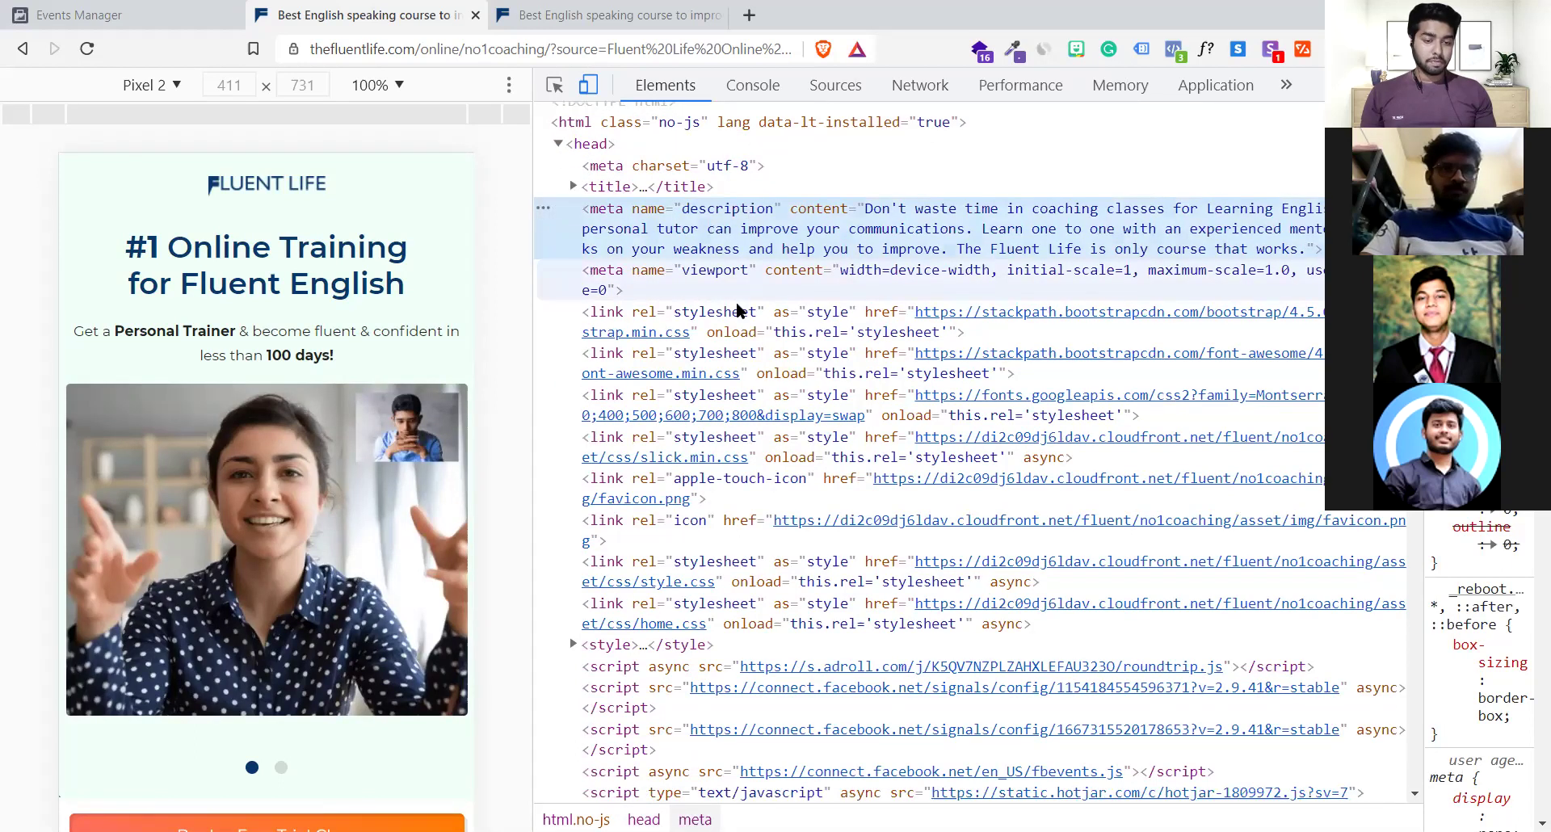
scroll(736, 310, down, 4)
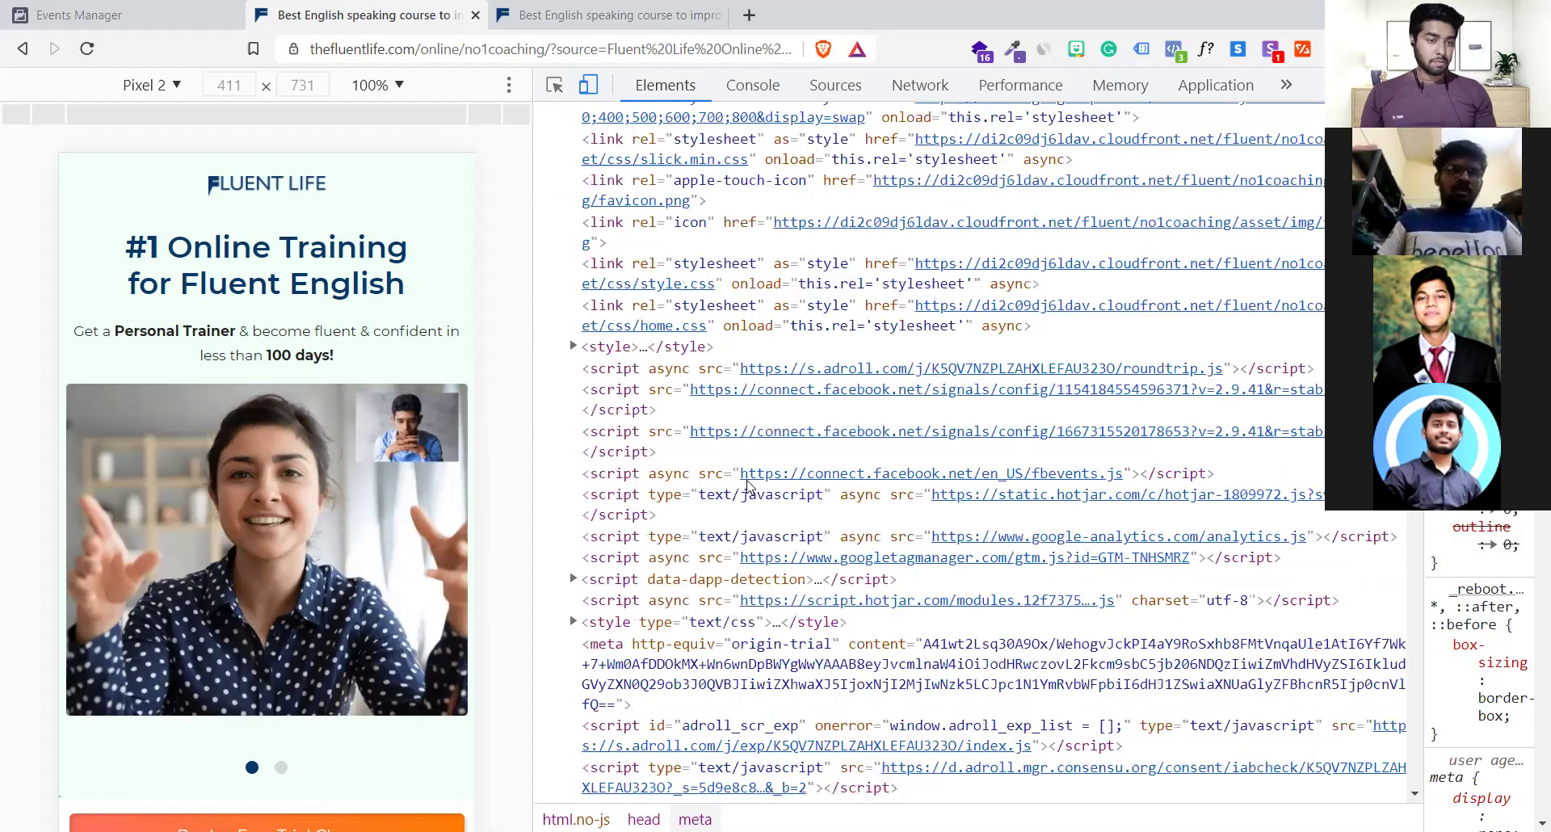
scroll(747, 484, down, 3)
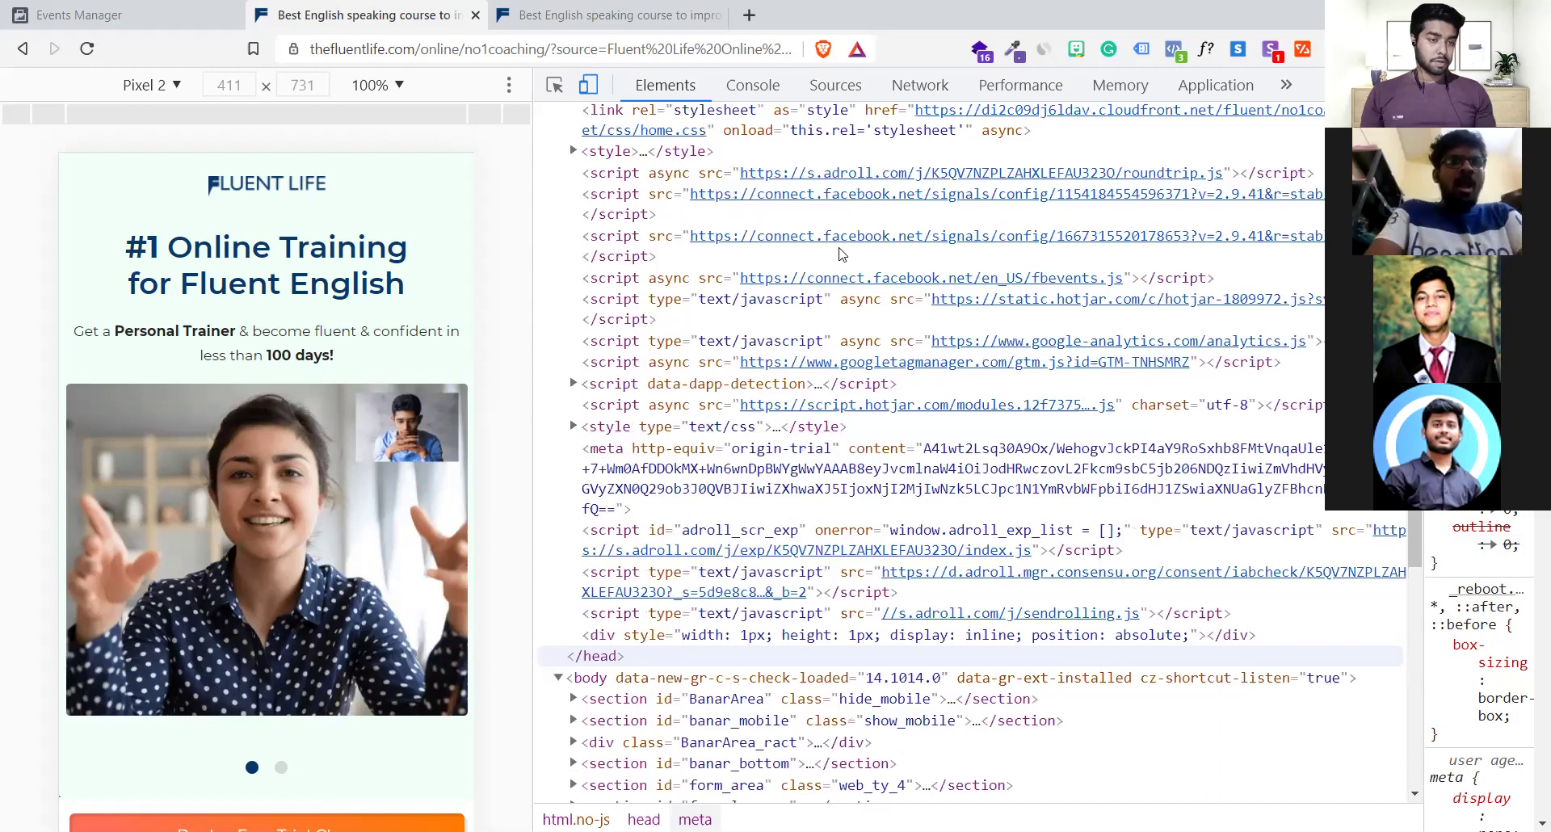
scroll(632, 243, up, 1)
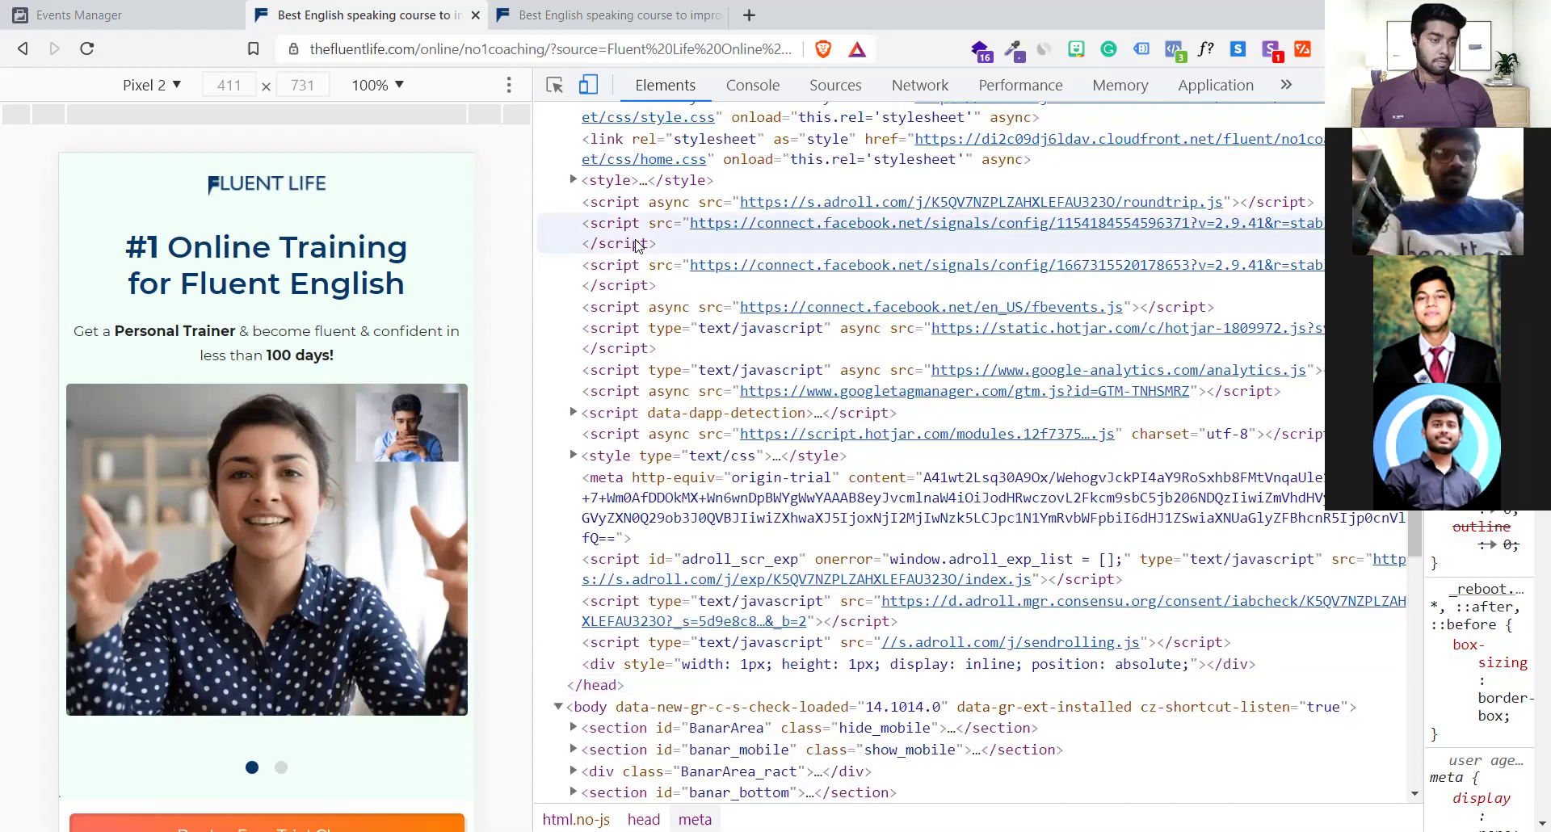
click(632, 242)
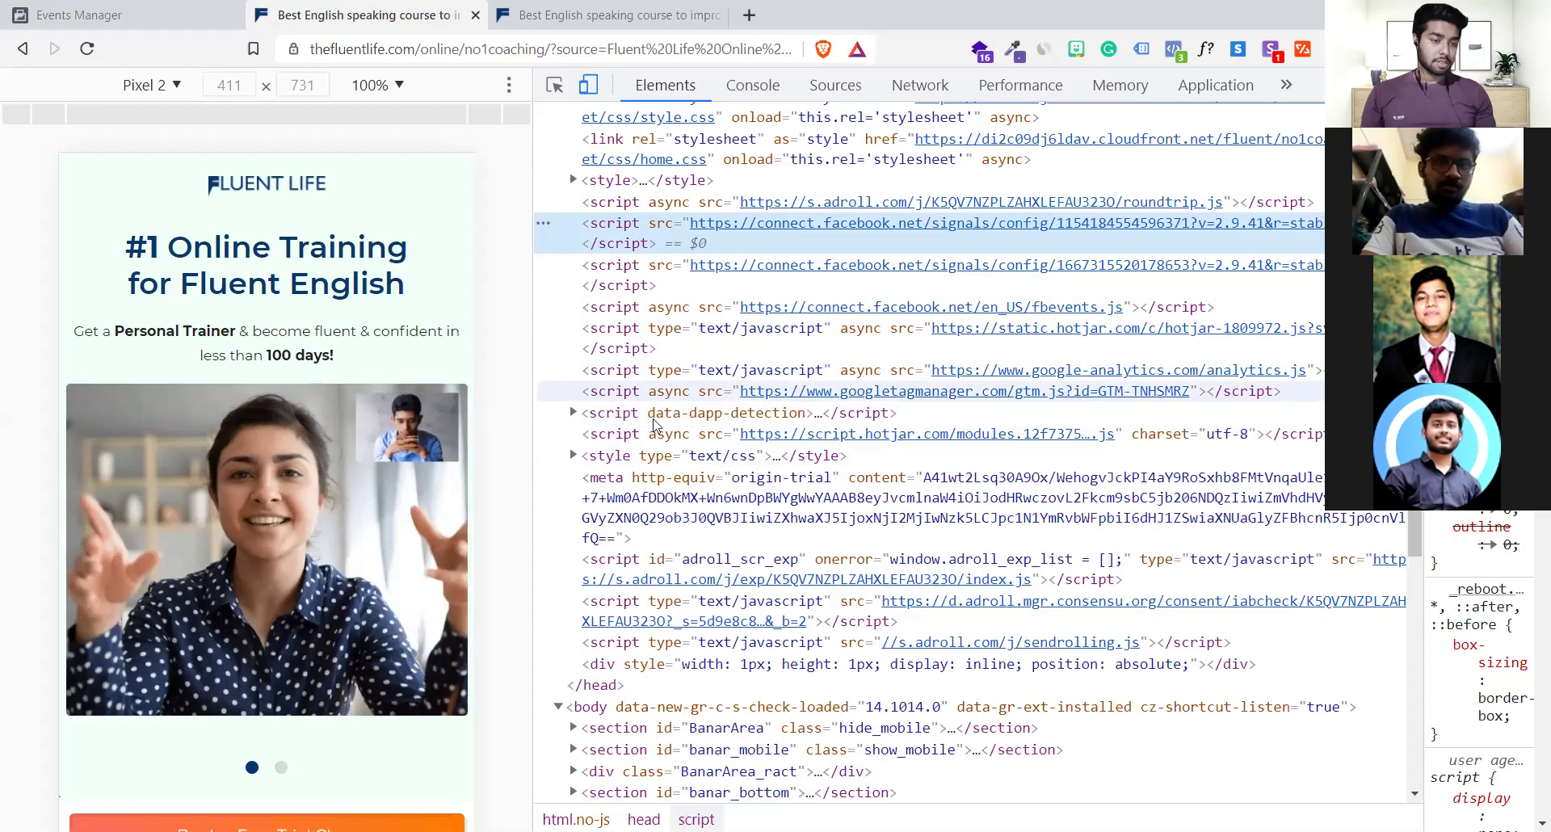
click(878, 432)
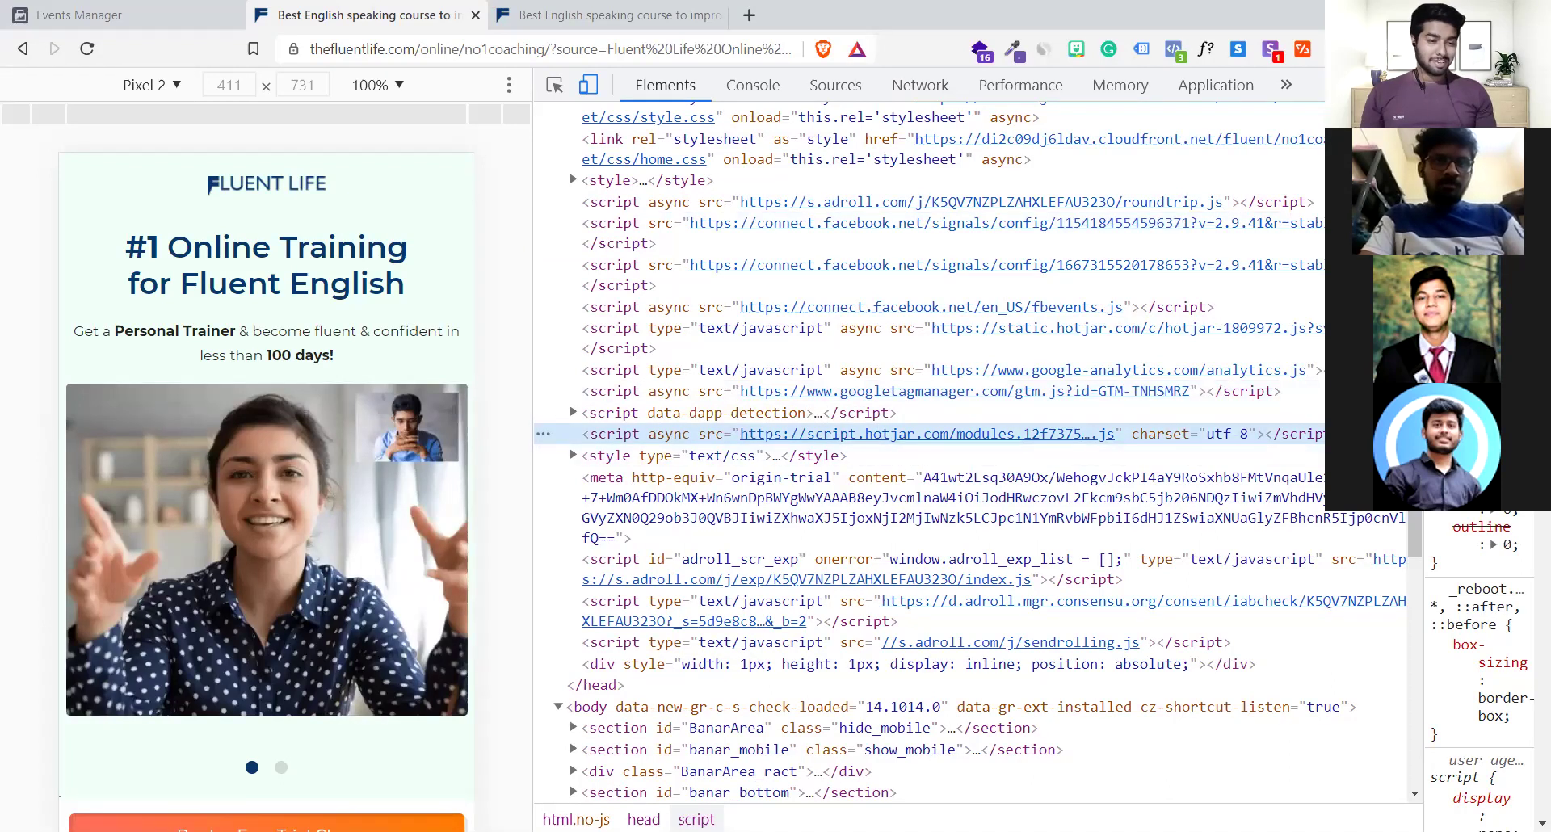
scroll(1038, 460, down, 1)
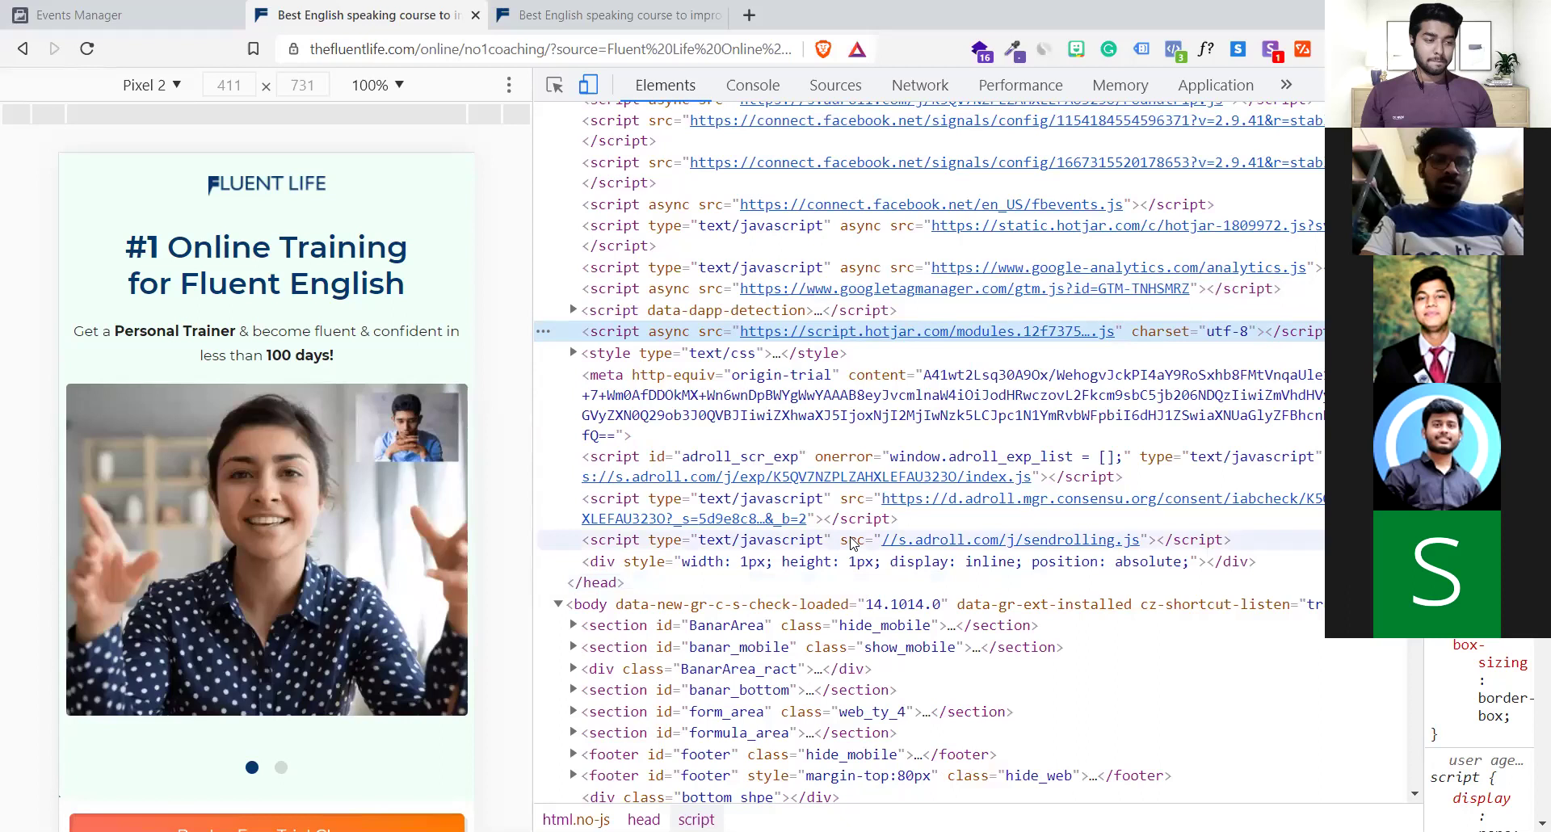
scroll(842, 364, up, 1)
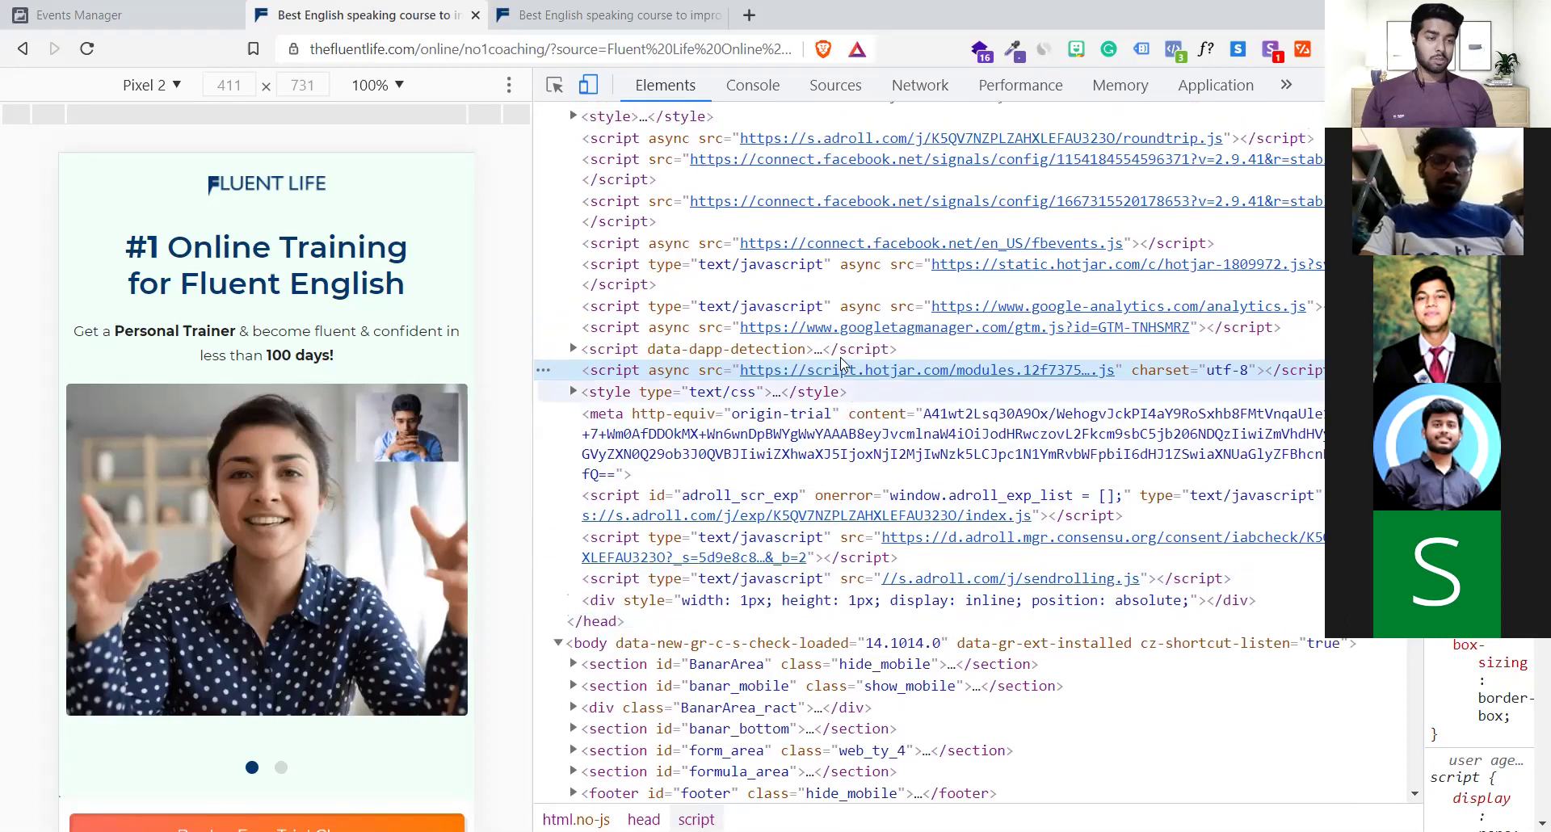
scroll(842, 363, up, 1)
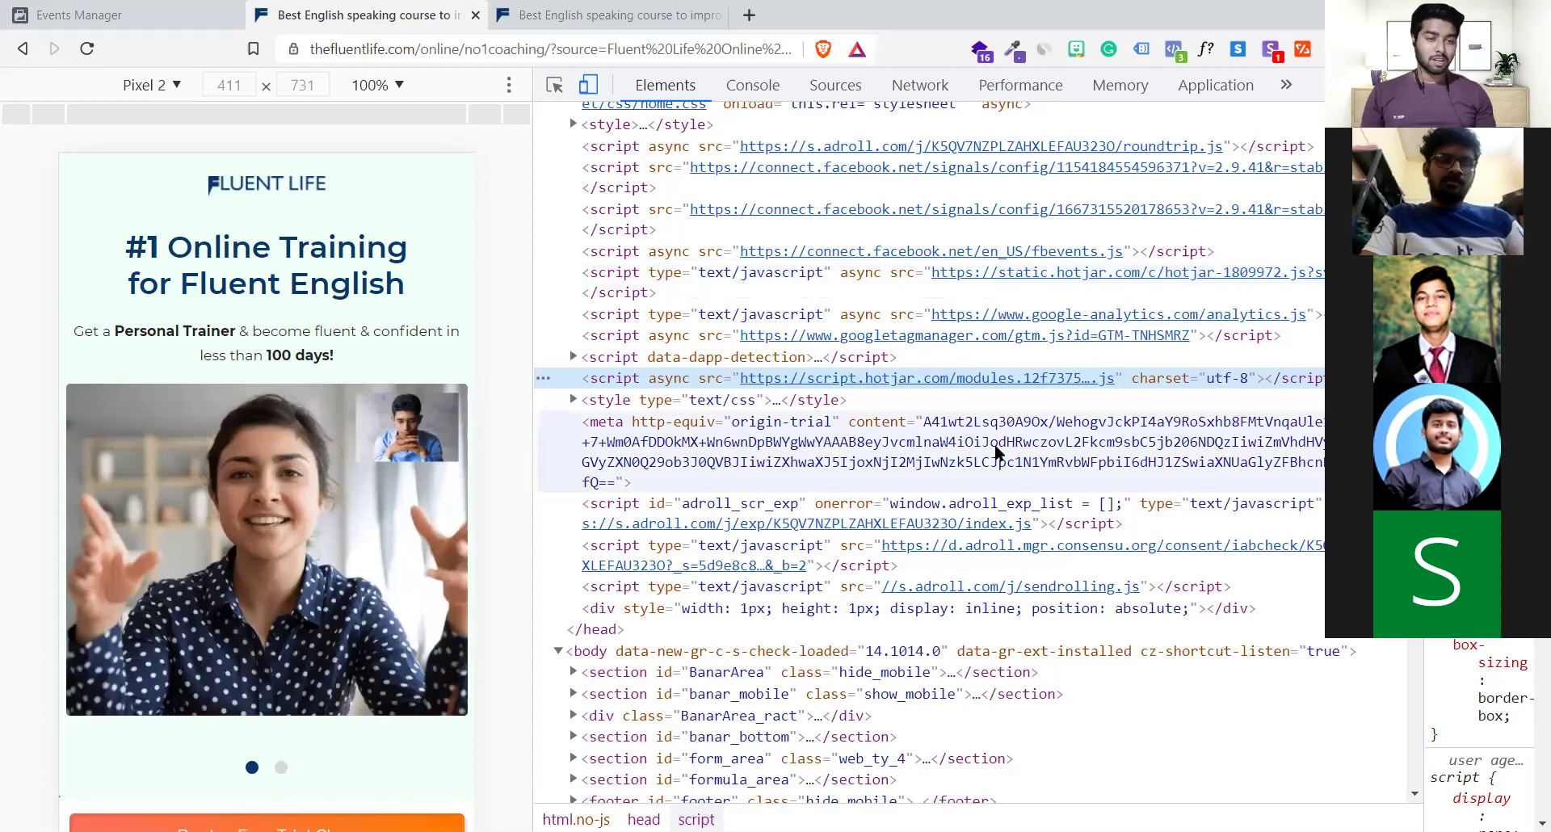
scroll(998, 453, up, 1)
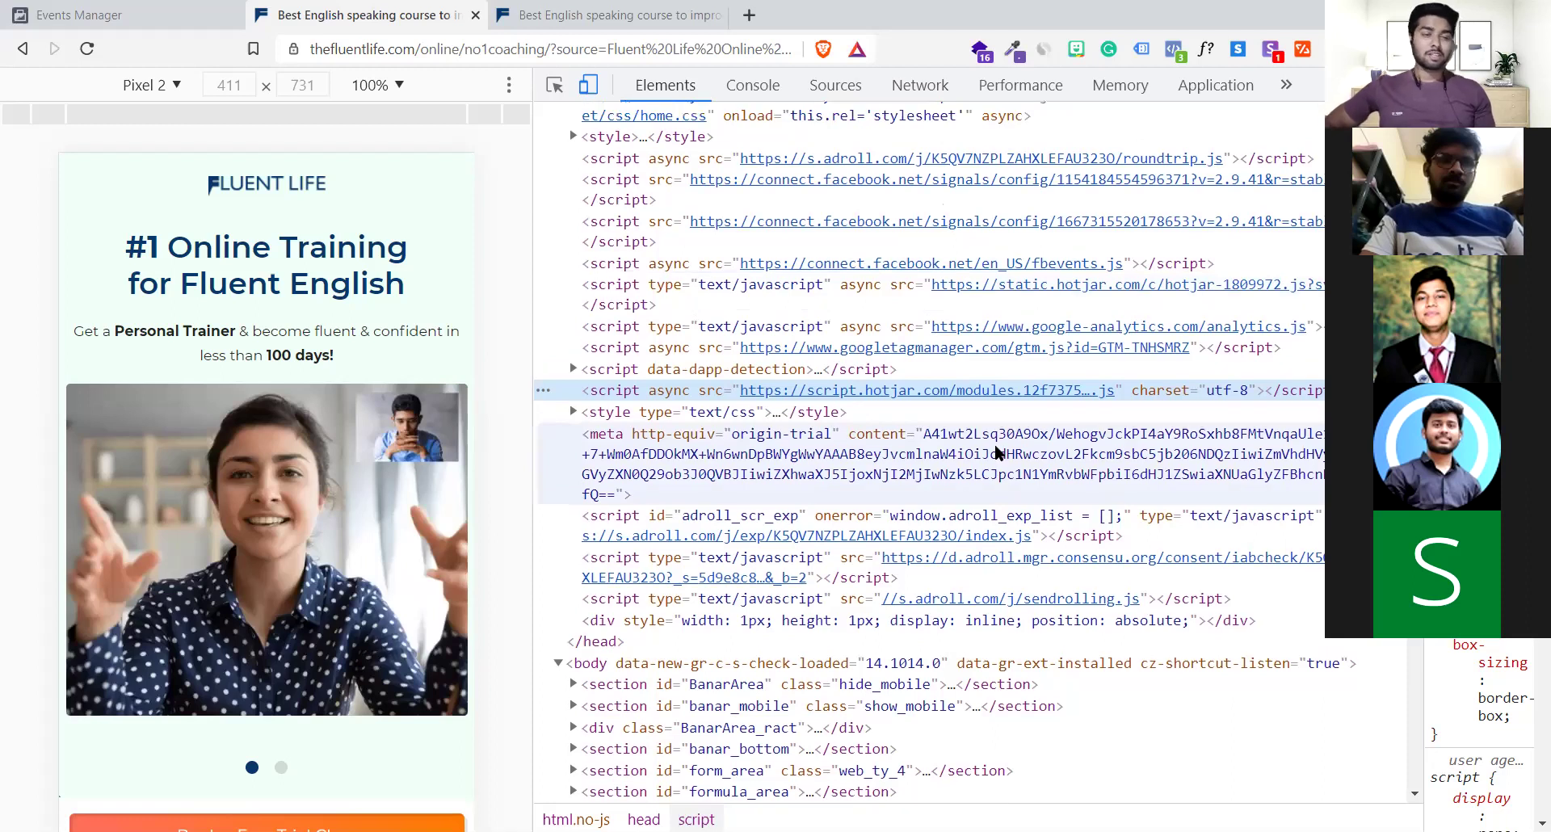
scroll(998, 453, up, 3)
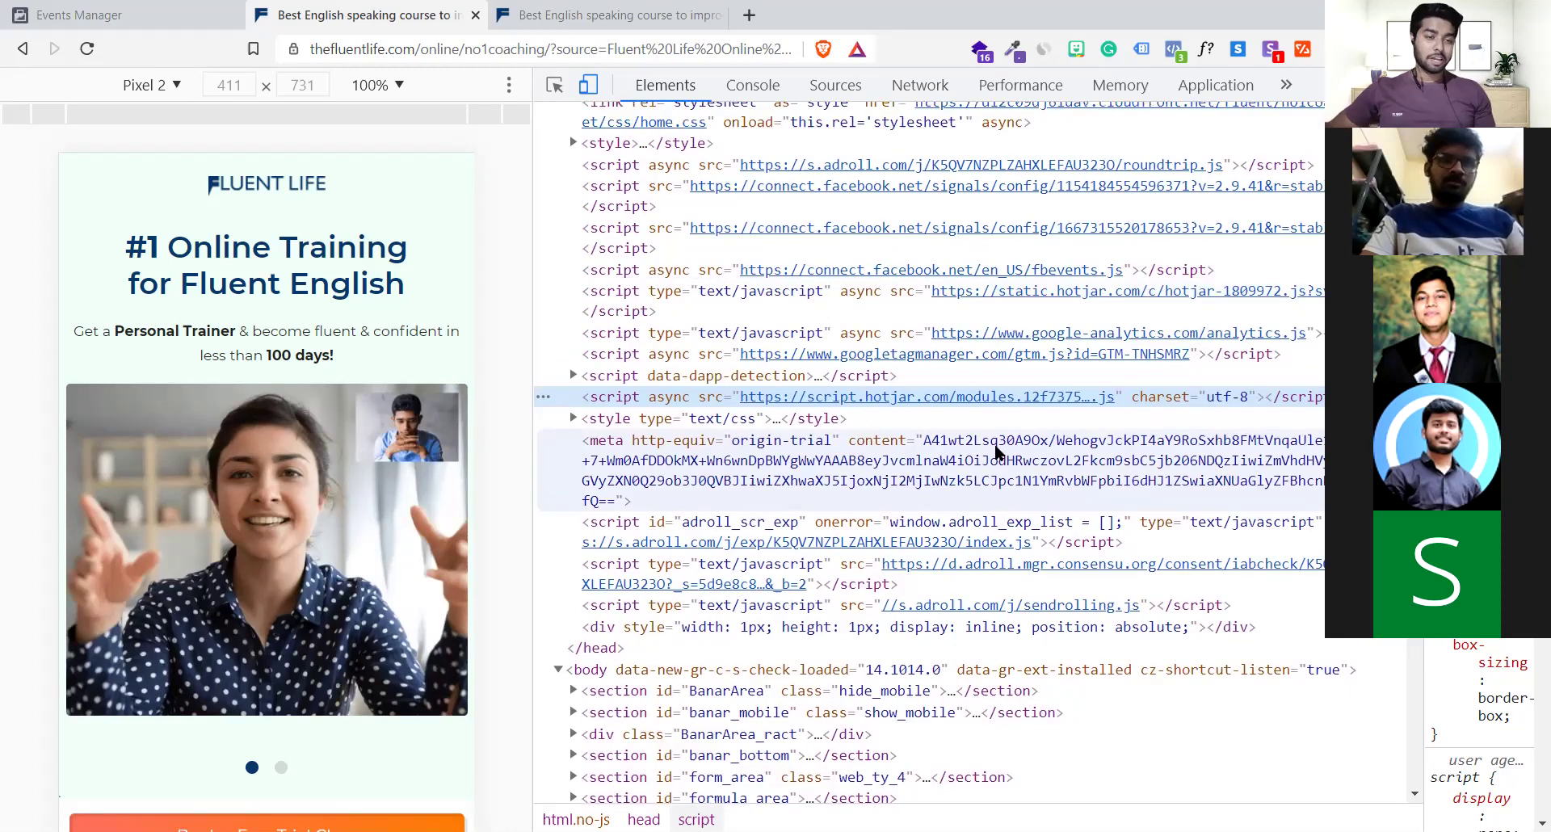
scroll(995, 453, up, 4)
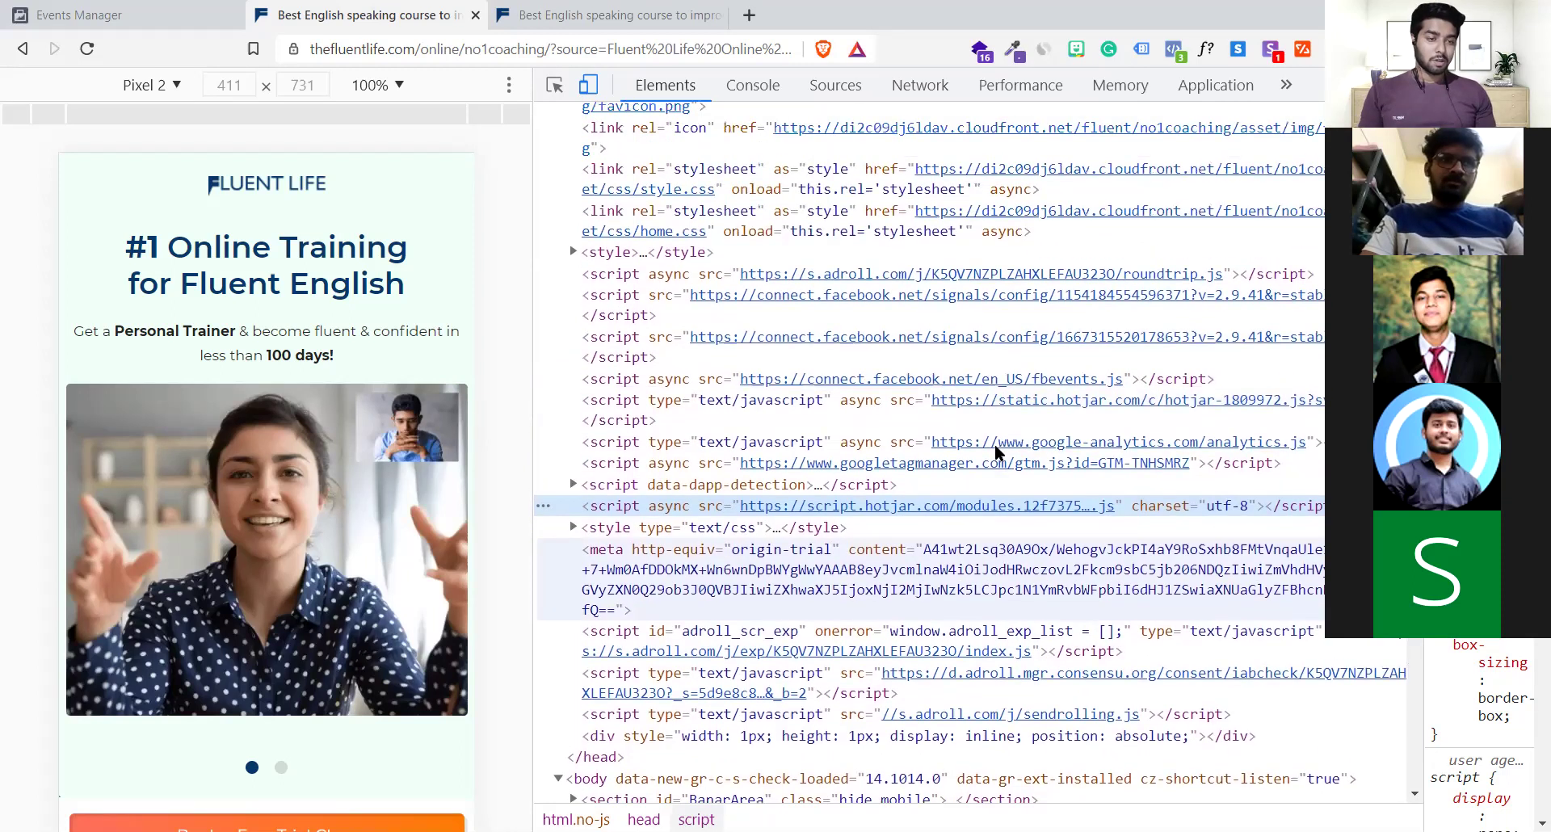
scroll(995, 453, up, 6)
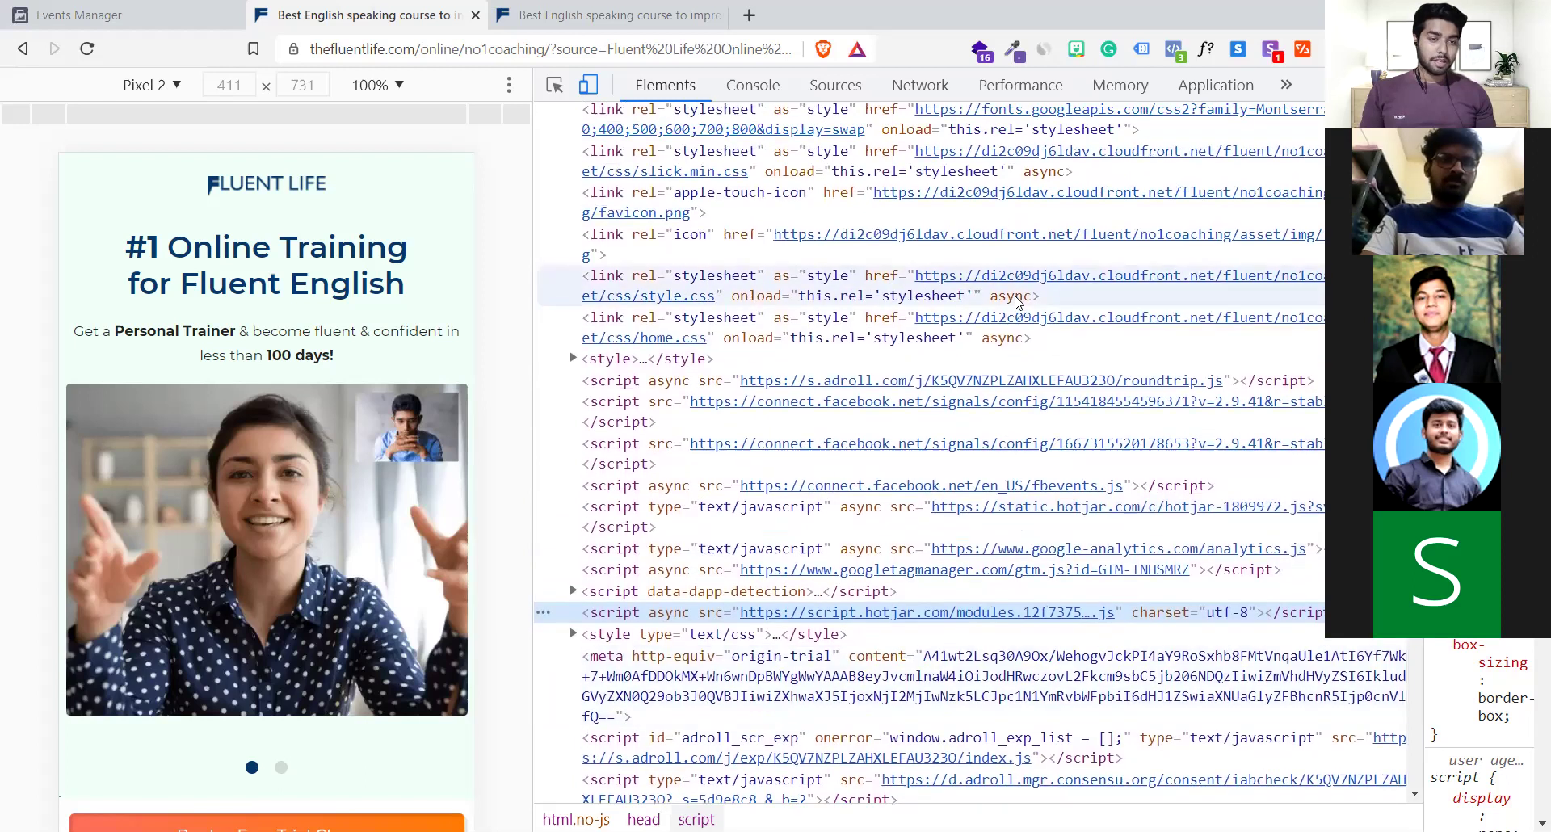
scroll(882, 244, up, 4)
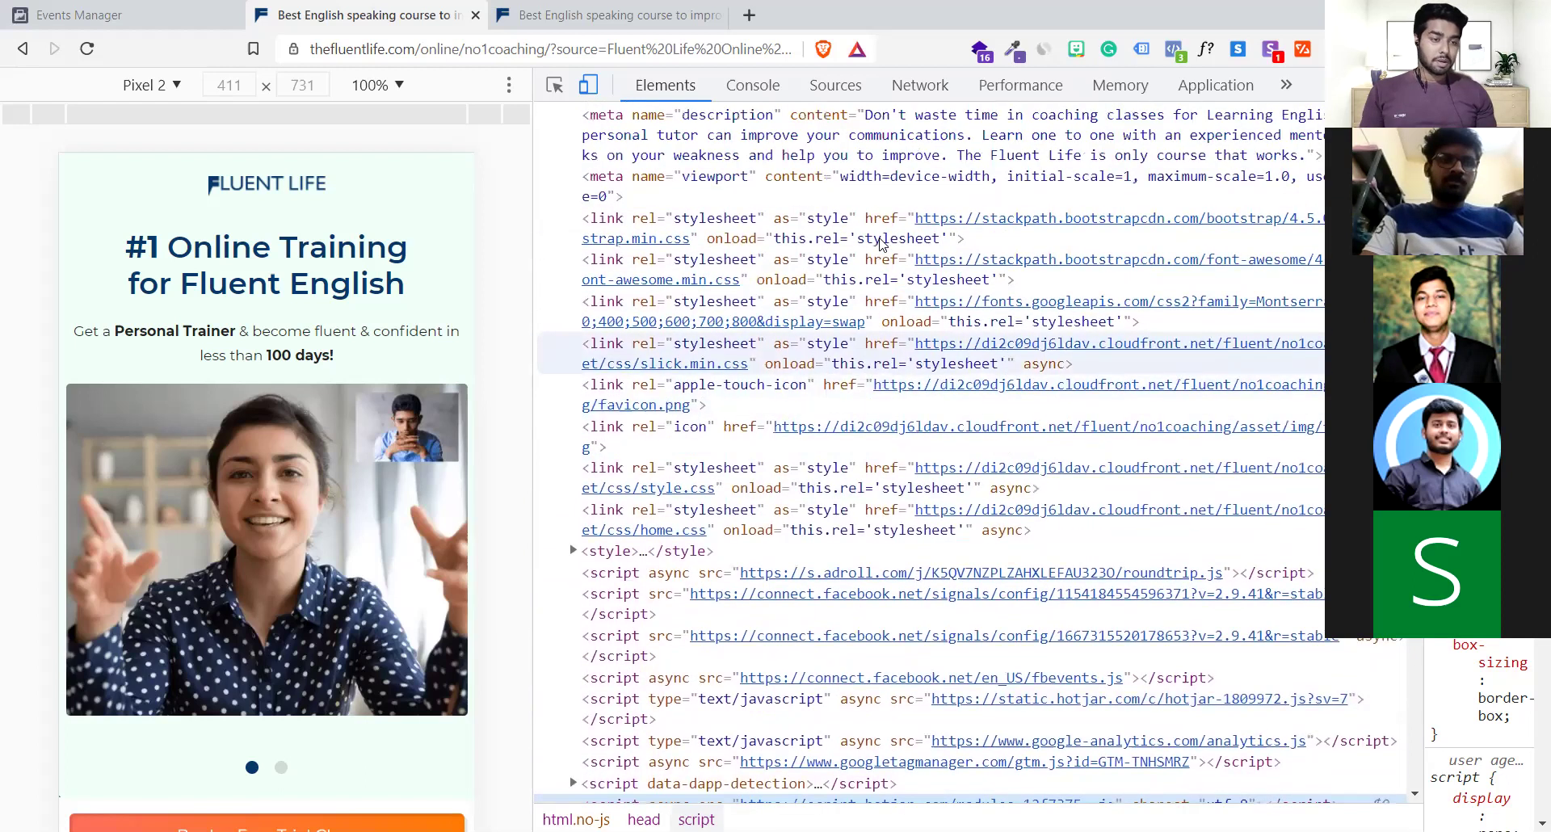
scroll(882, 245, up, 4)
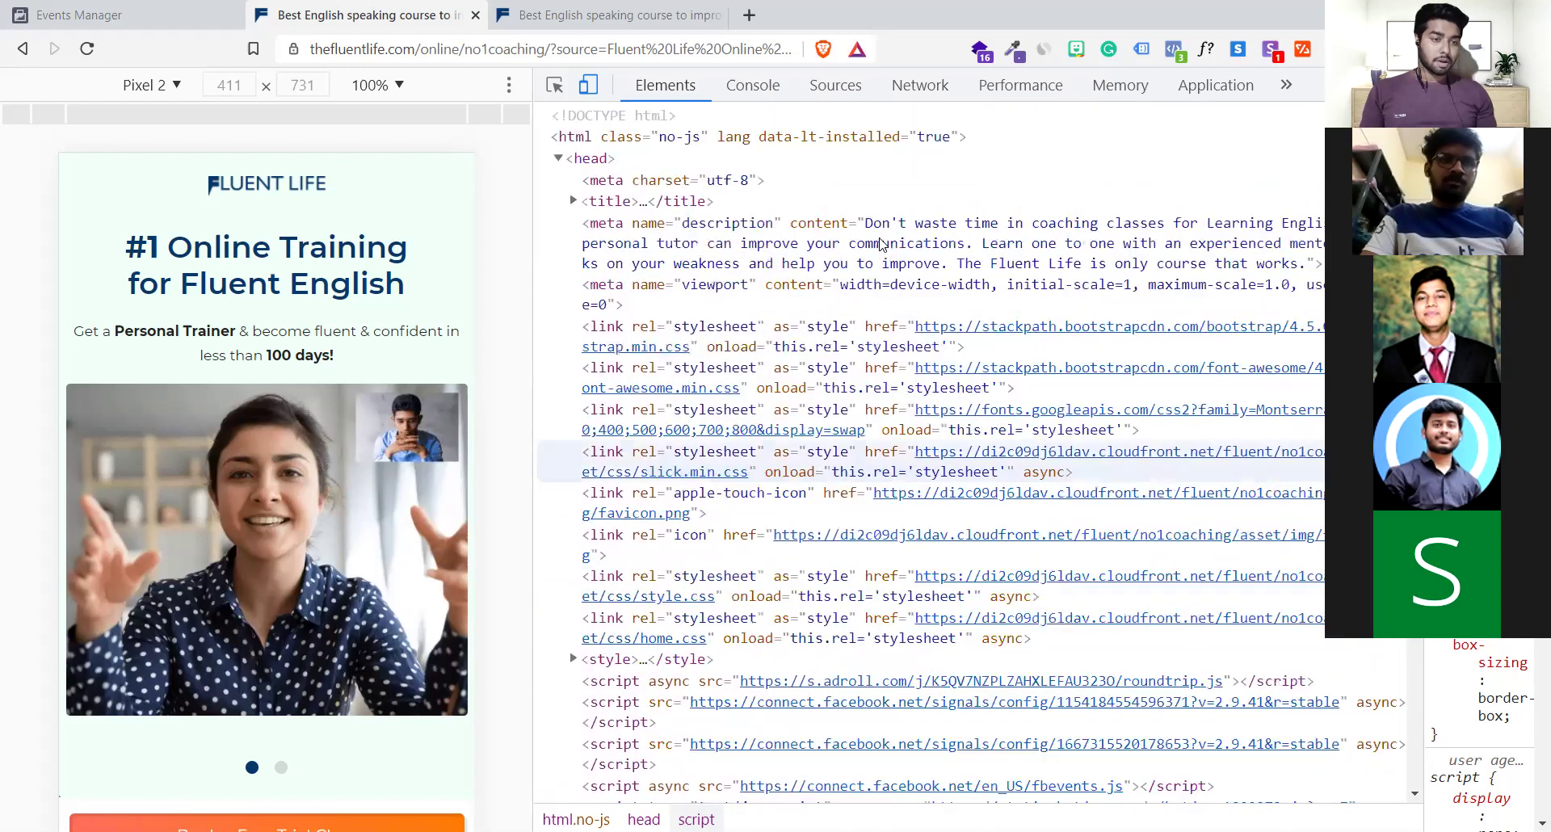
Close the extra tab and DevTools, then check PageView pixels on the landing and thank-you pages
click(722, 18)
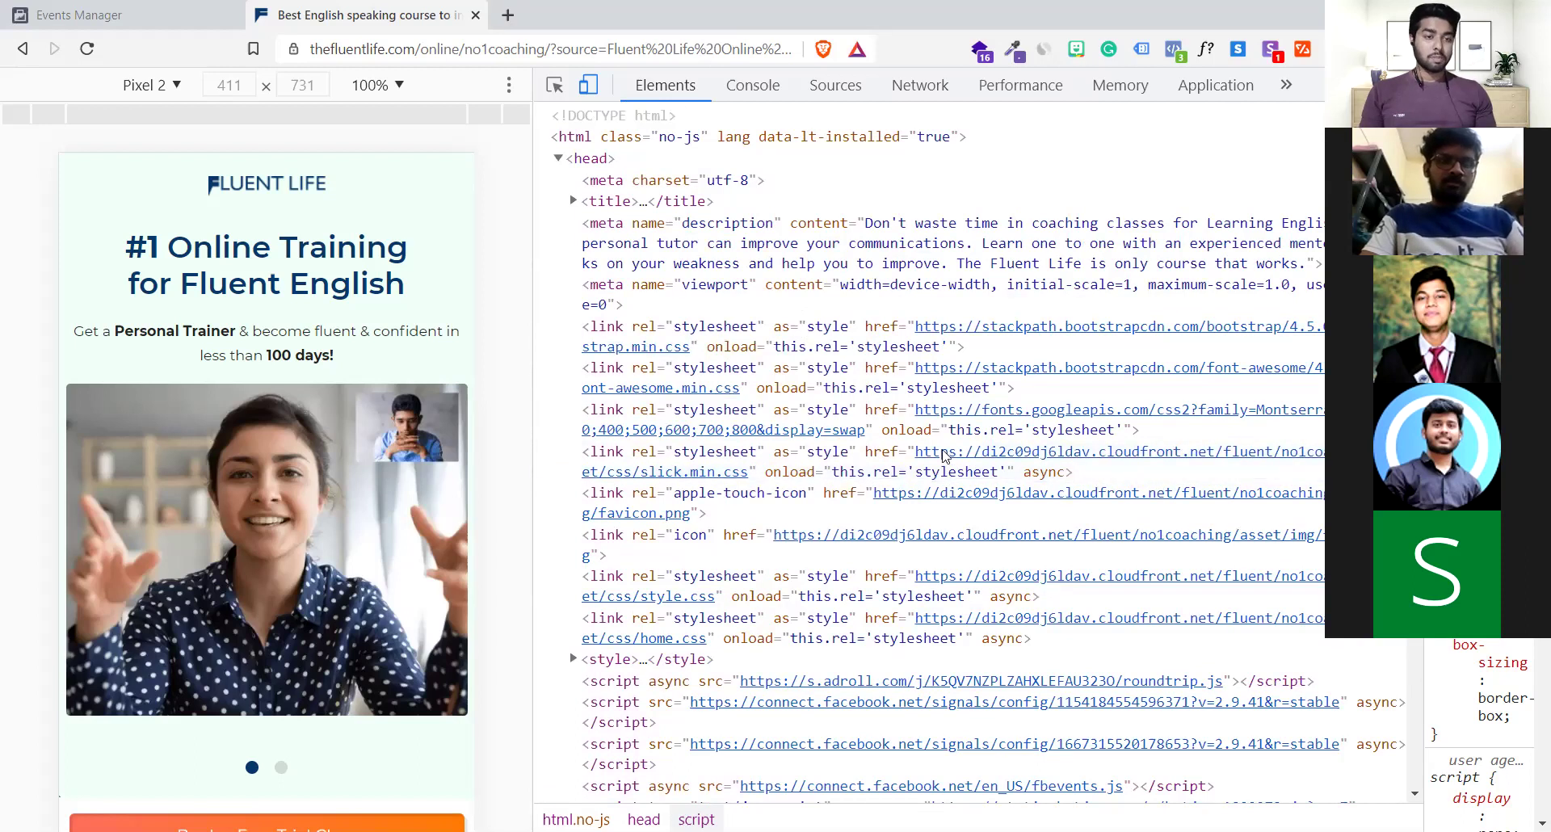
key(F12)
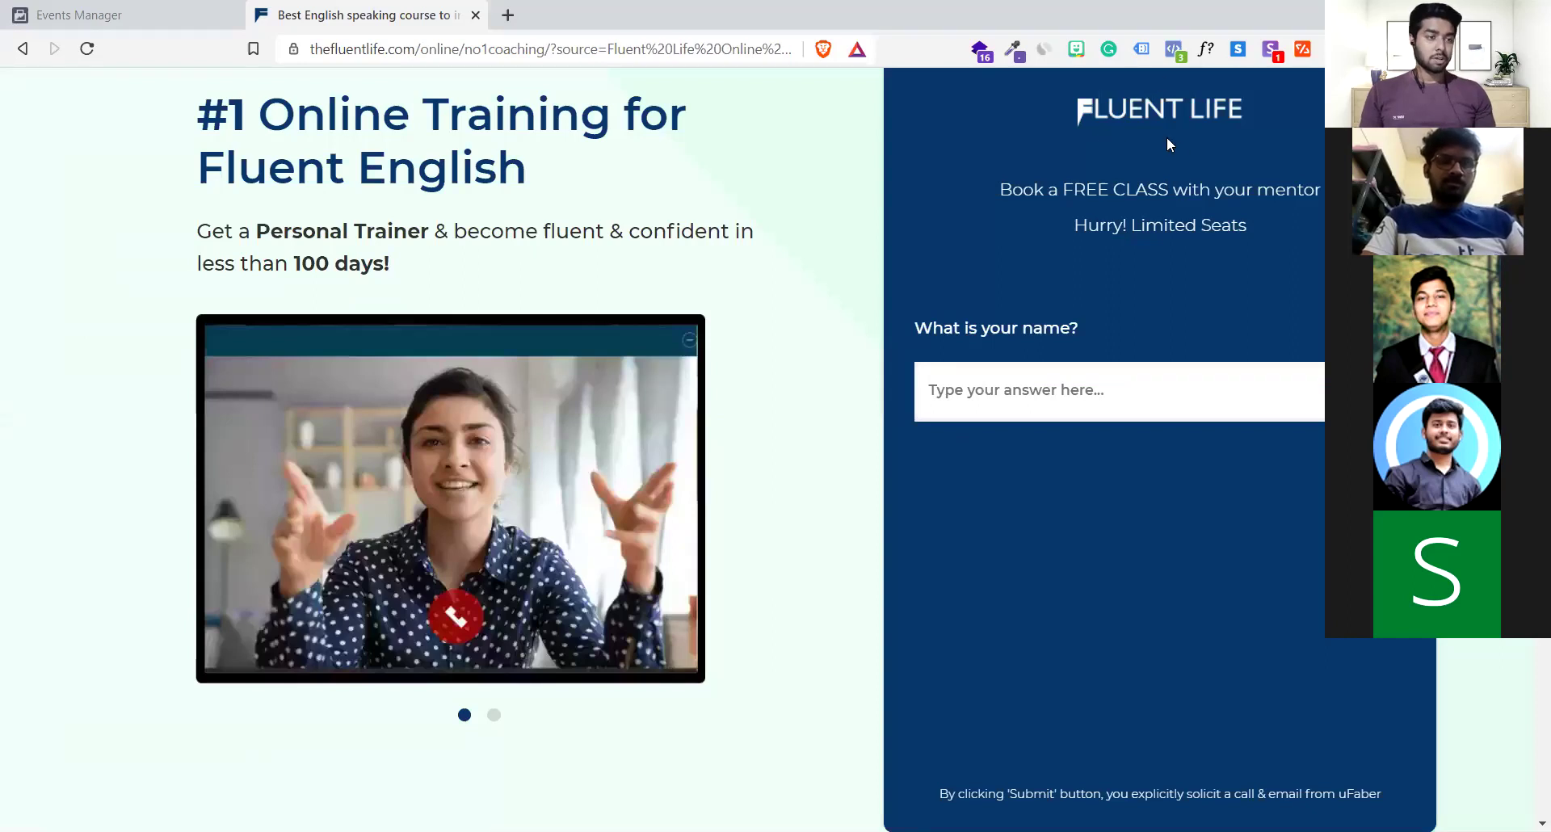
click(1172, 49)
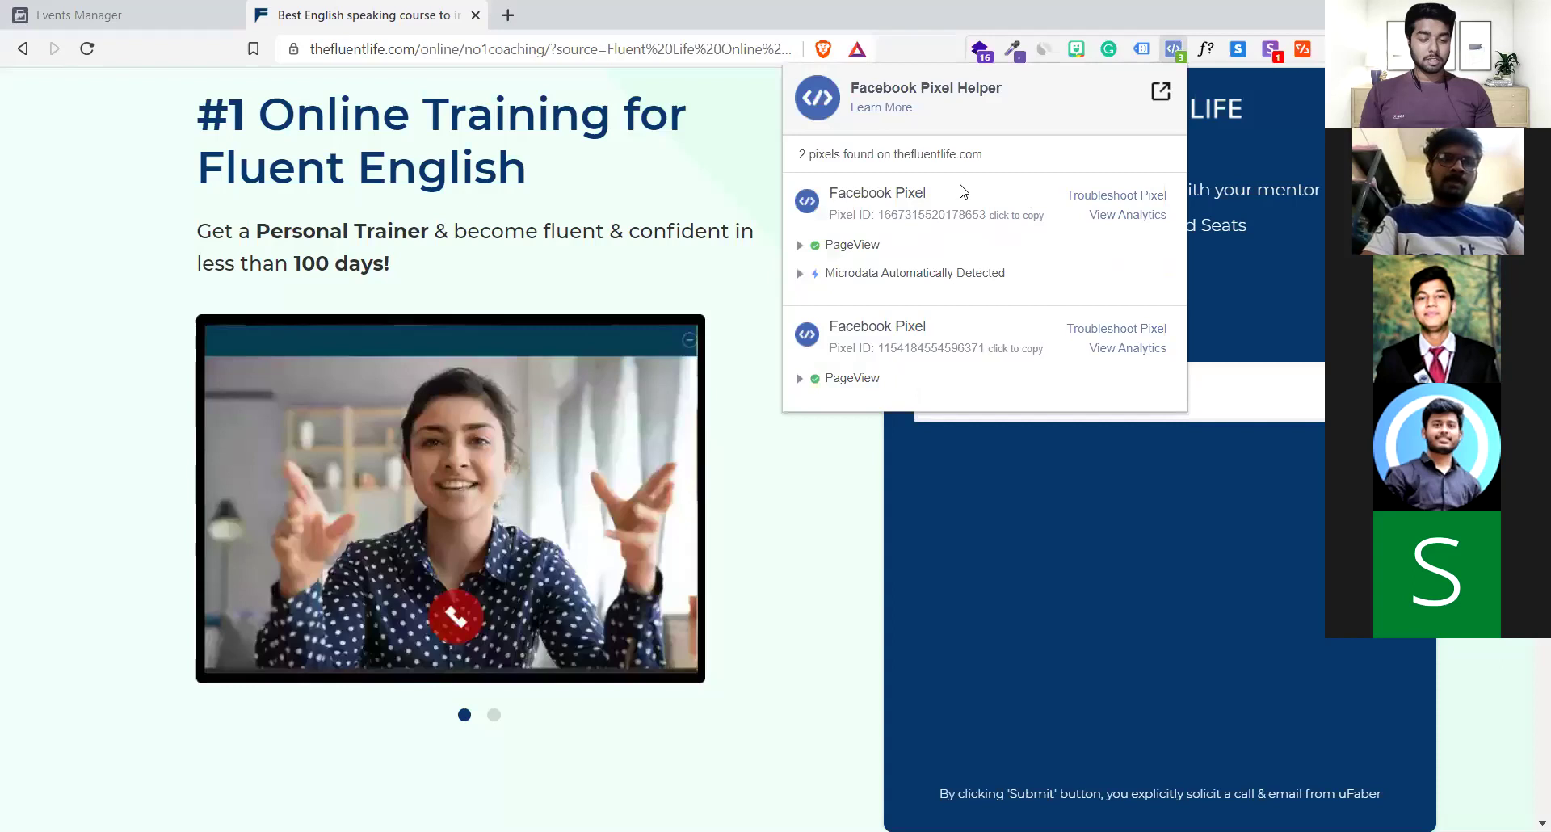
click(733, 198)
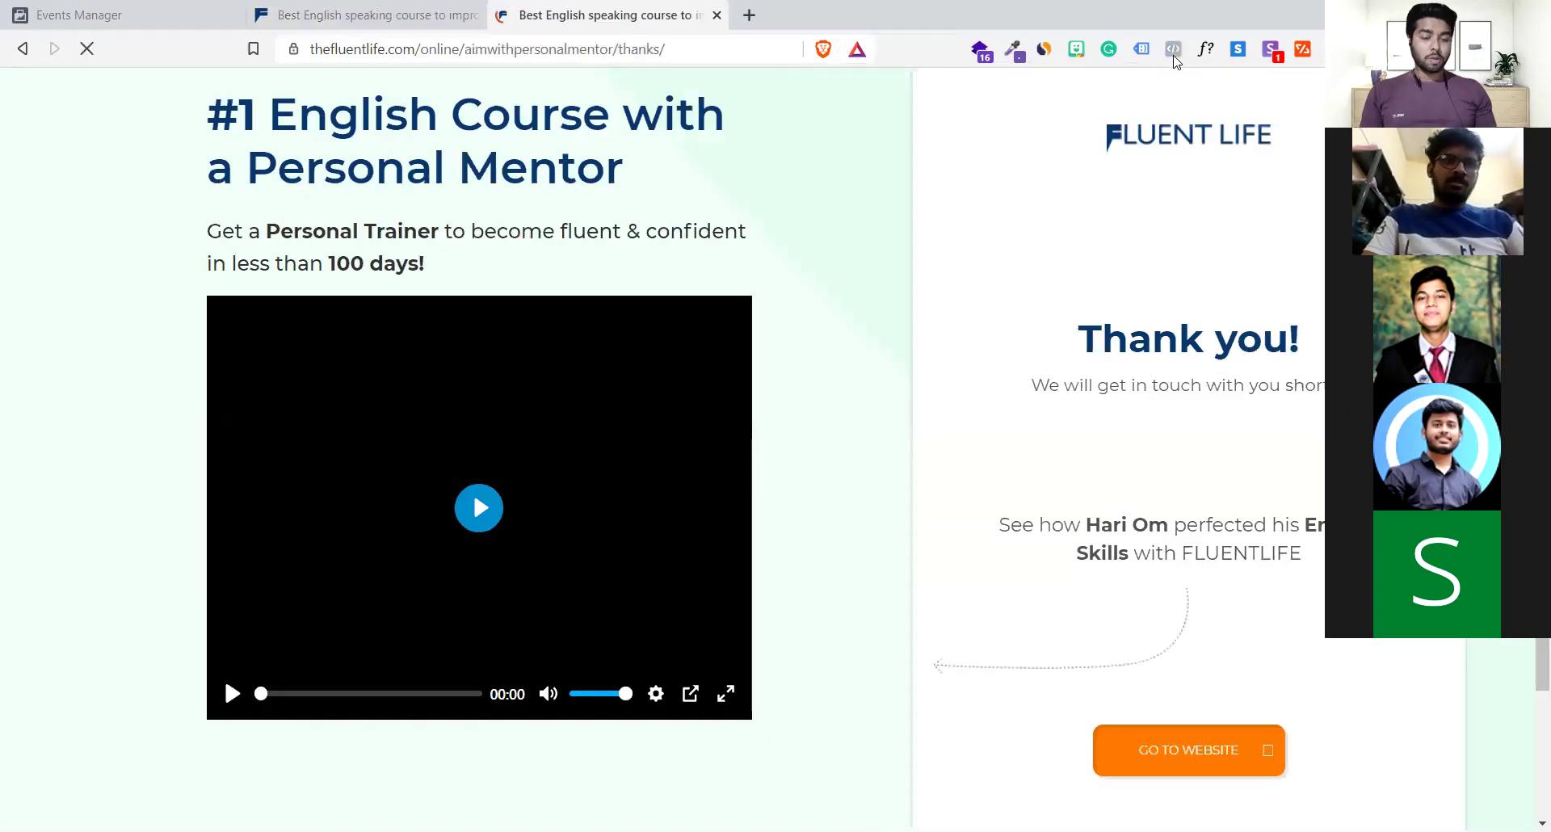
click(1173, 50)
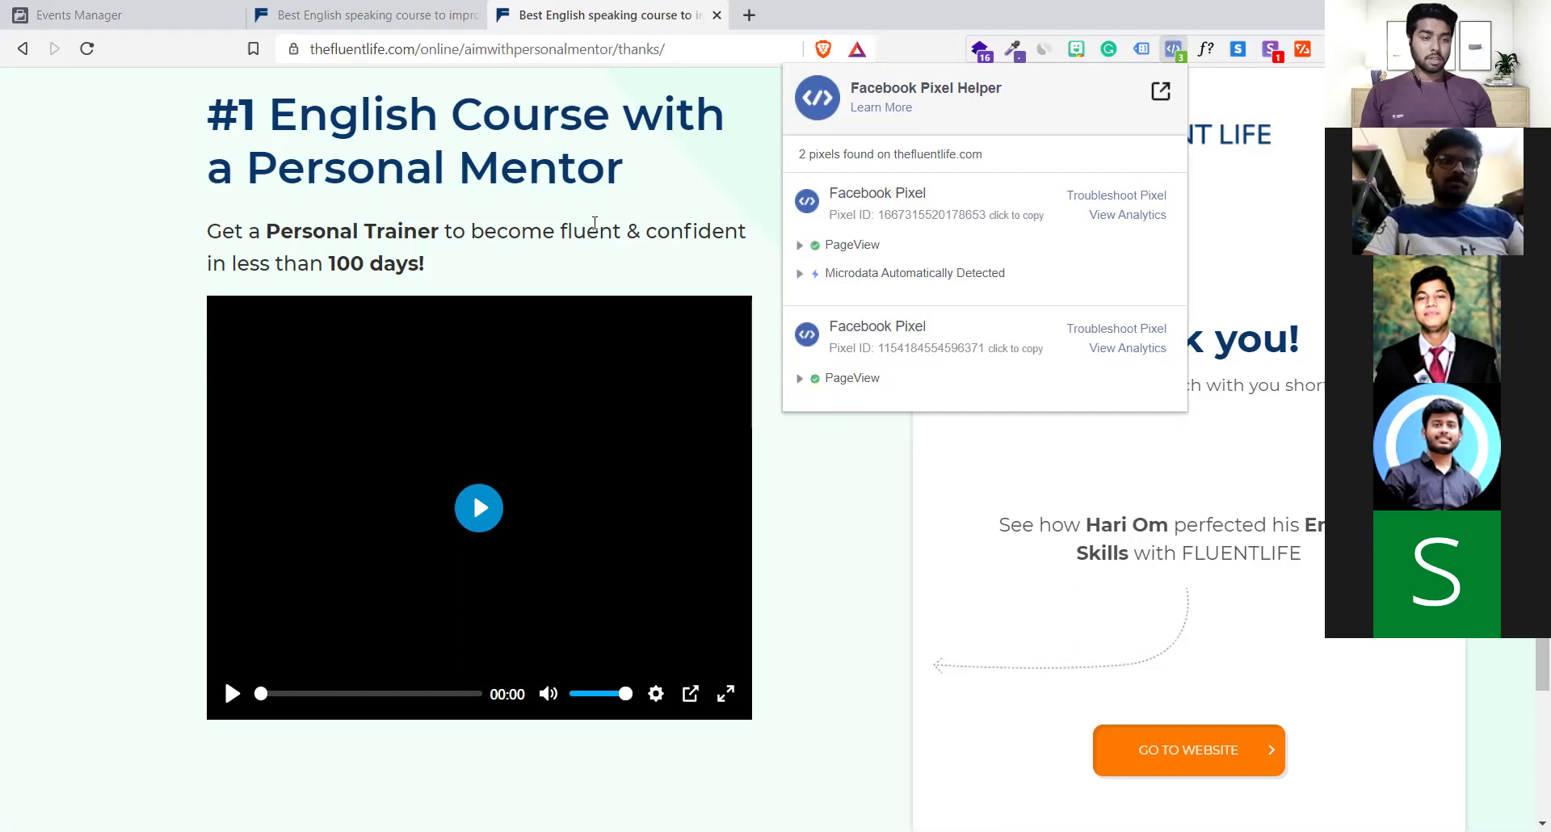
drag(902, 270, 823, 244)
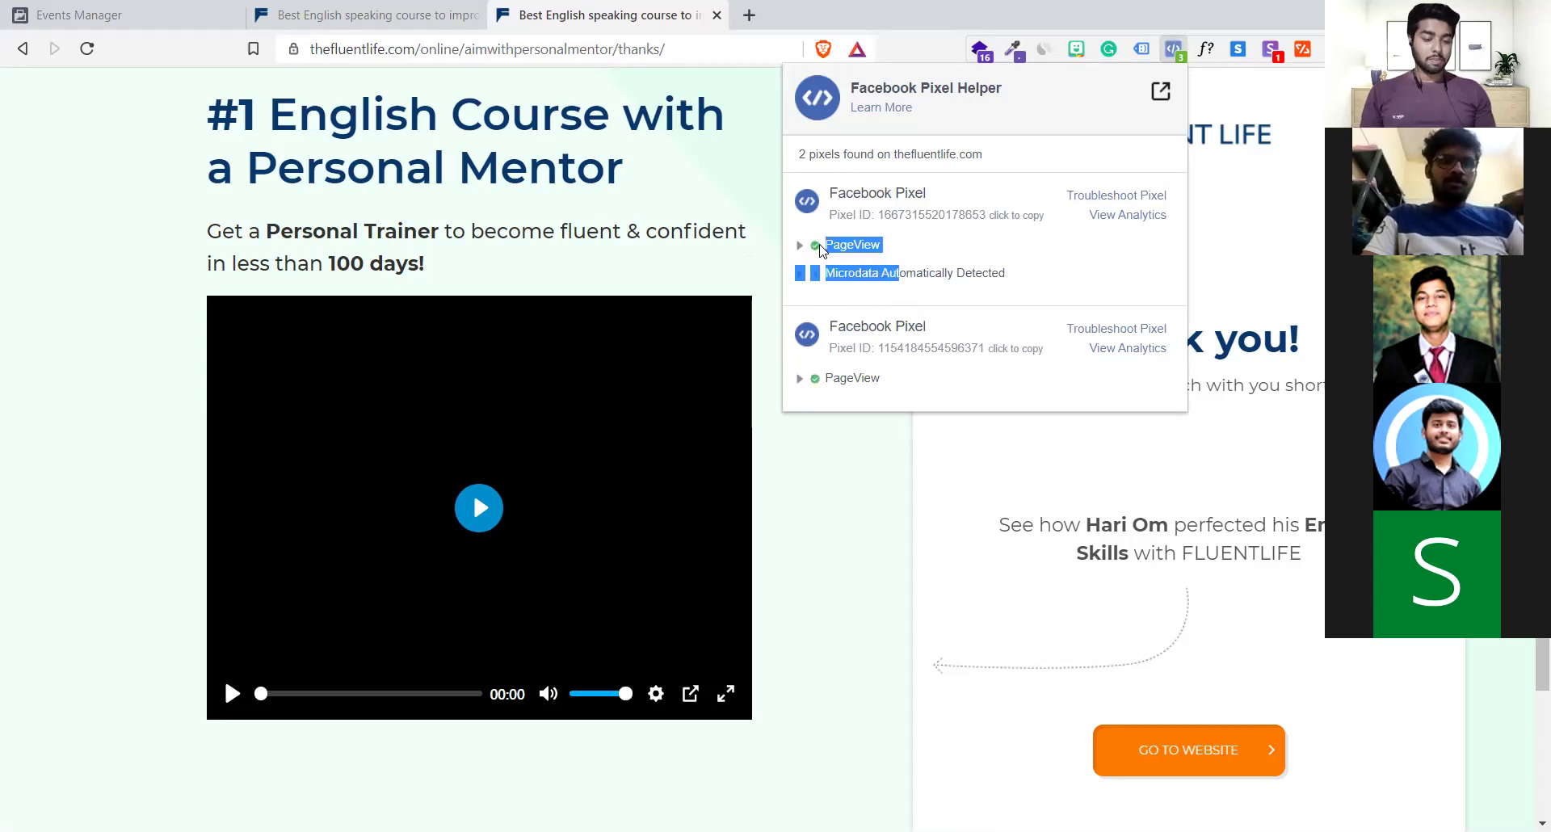
click(918, 266)
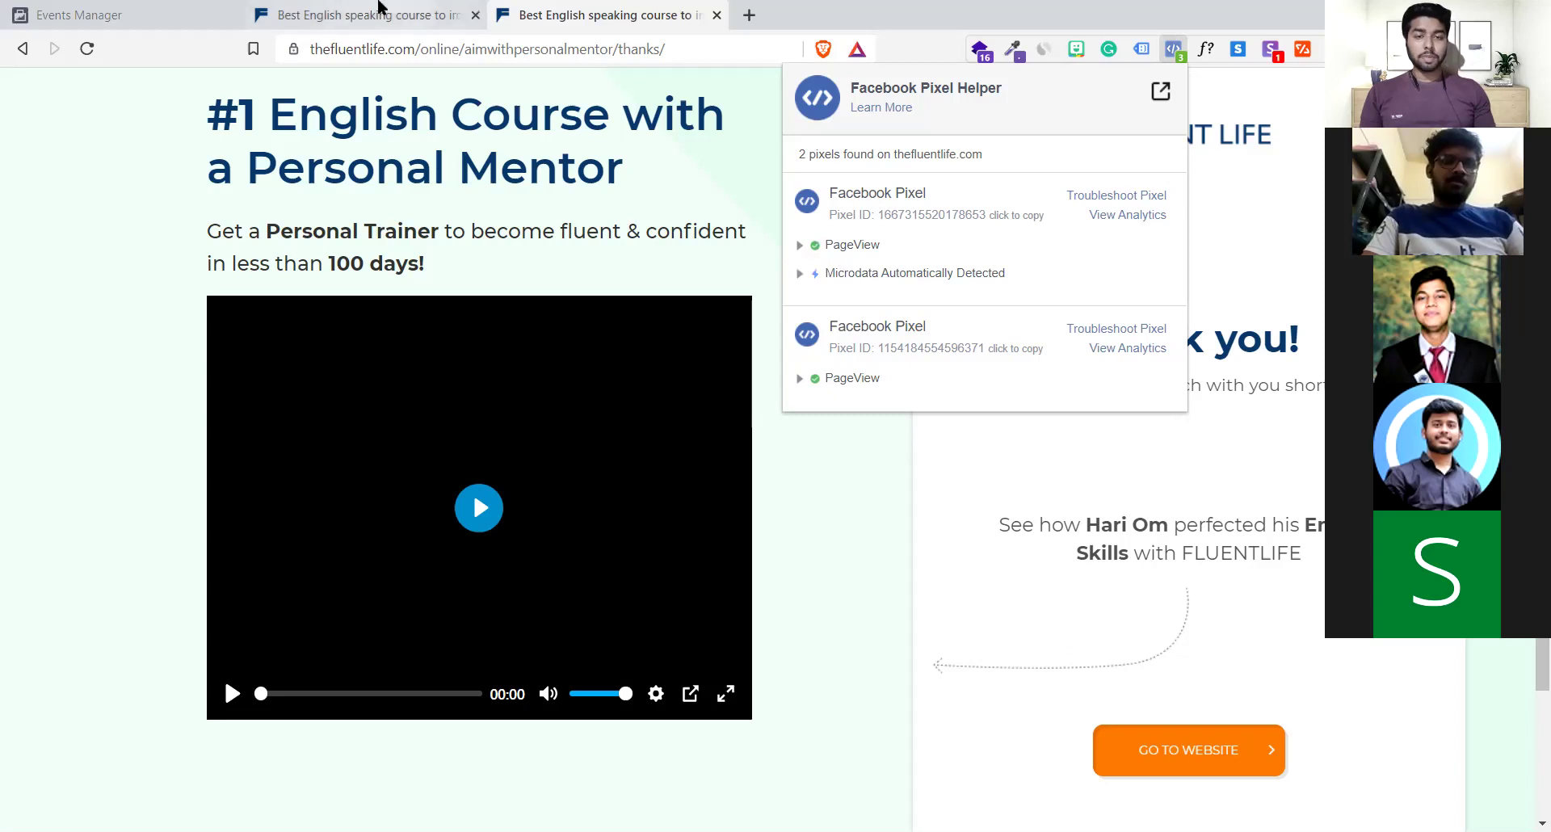
click(543, 9)
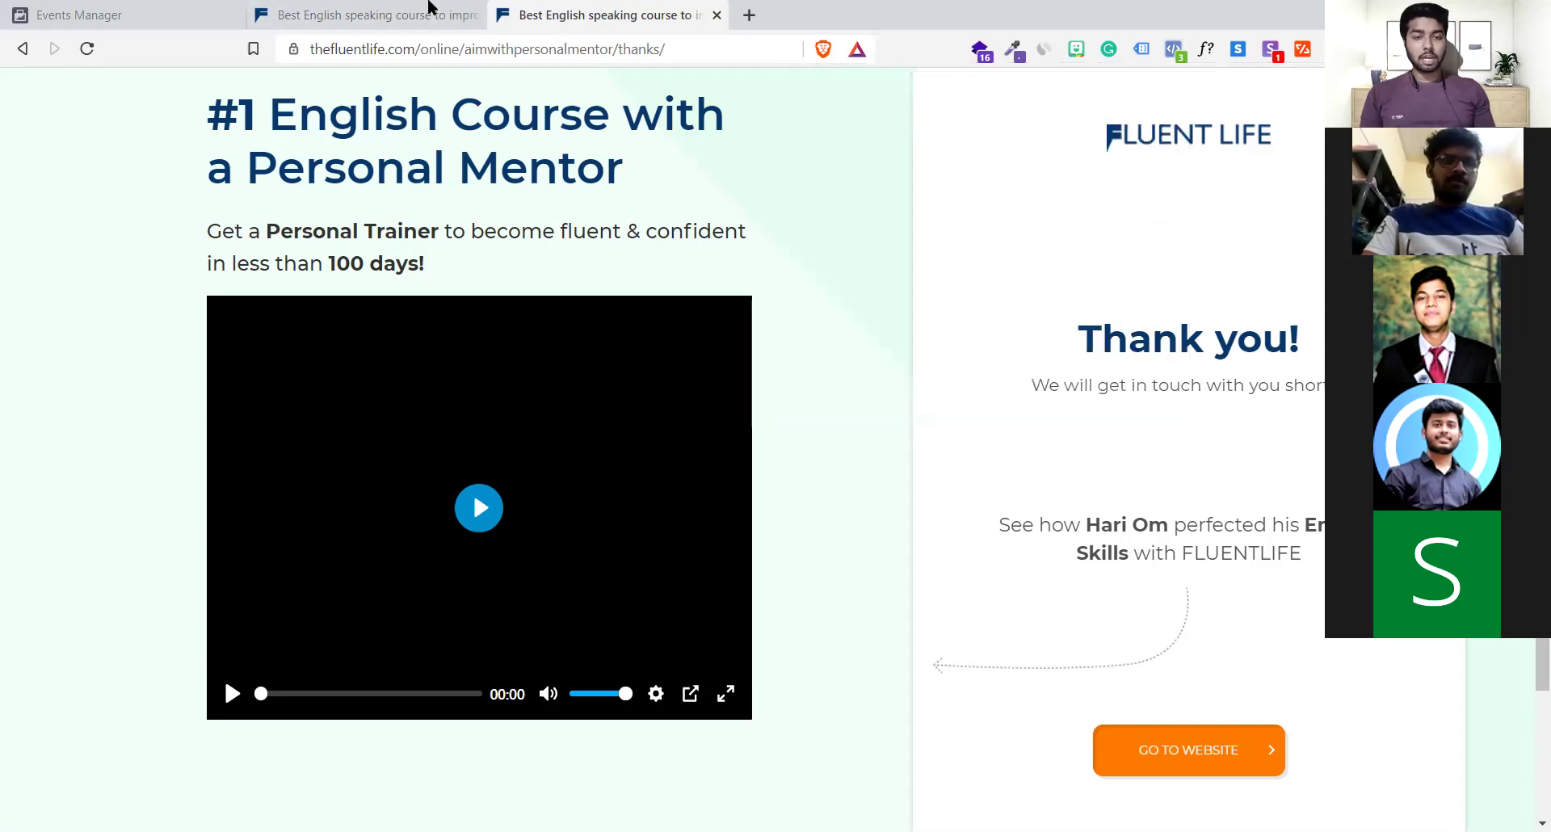
Compare the landing and thank-you pages, then return to the Events Manager base-code page
click(427, 10)
click(491, 10)
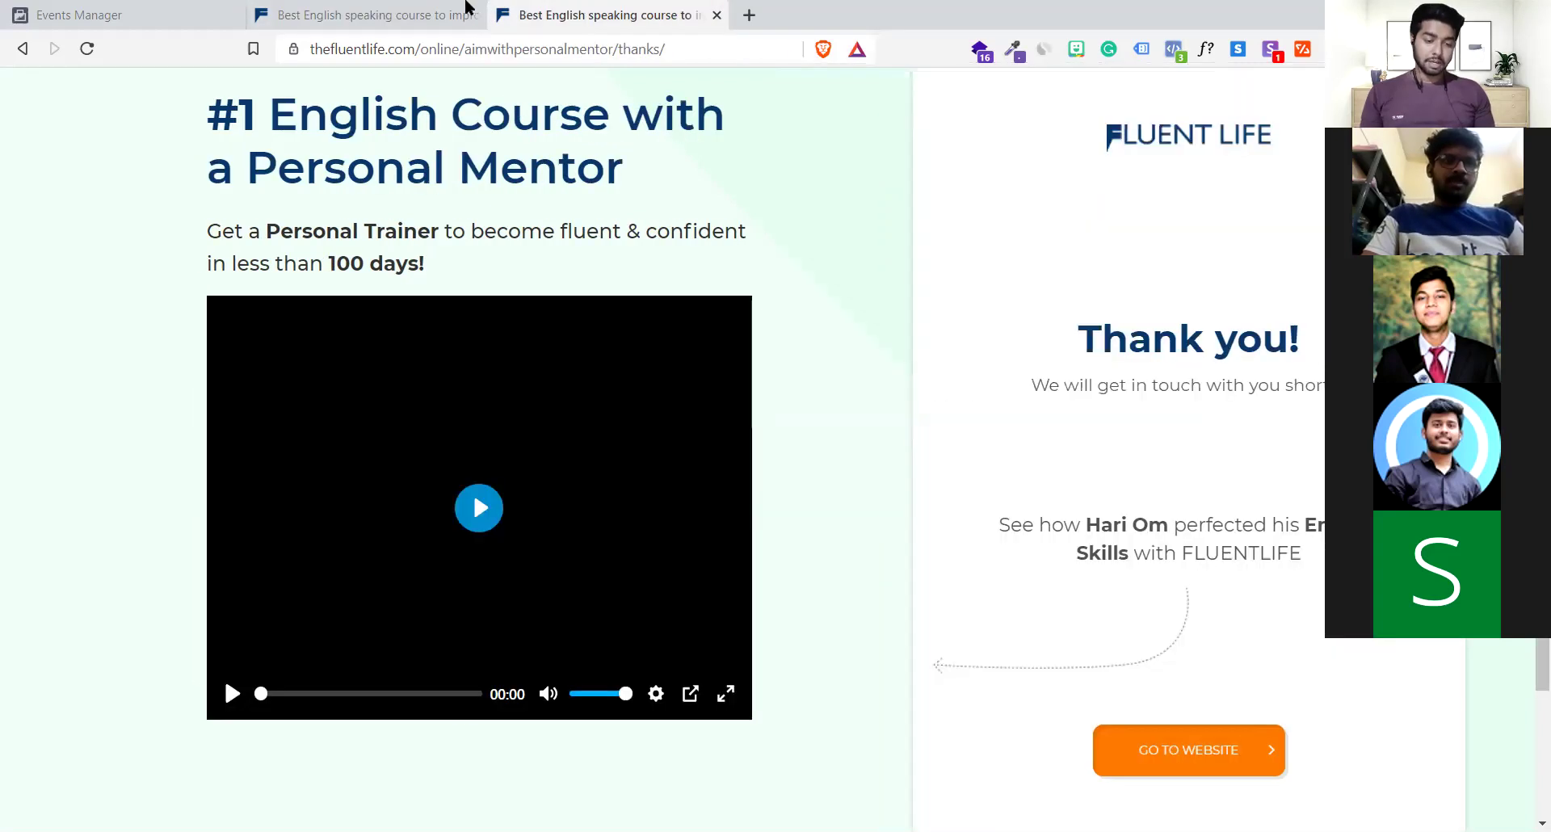
click(468, 14)
mouse_move(615, 224)
mouse_down()
mouse_move(357, 172)
mouse_move(614, 225)
mouse_up()
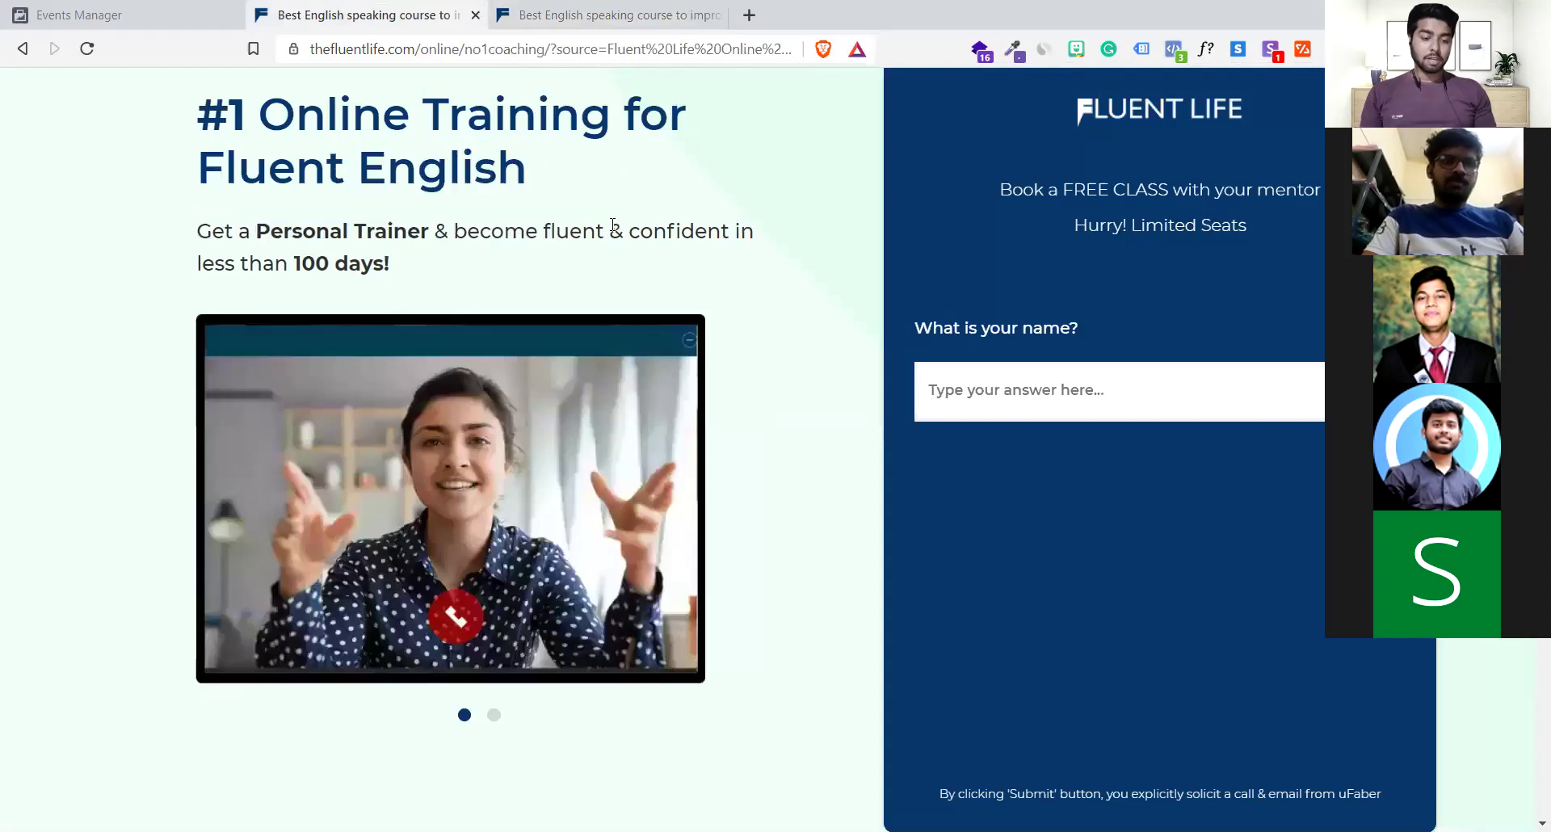
click(622, 15)
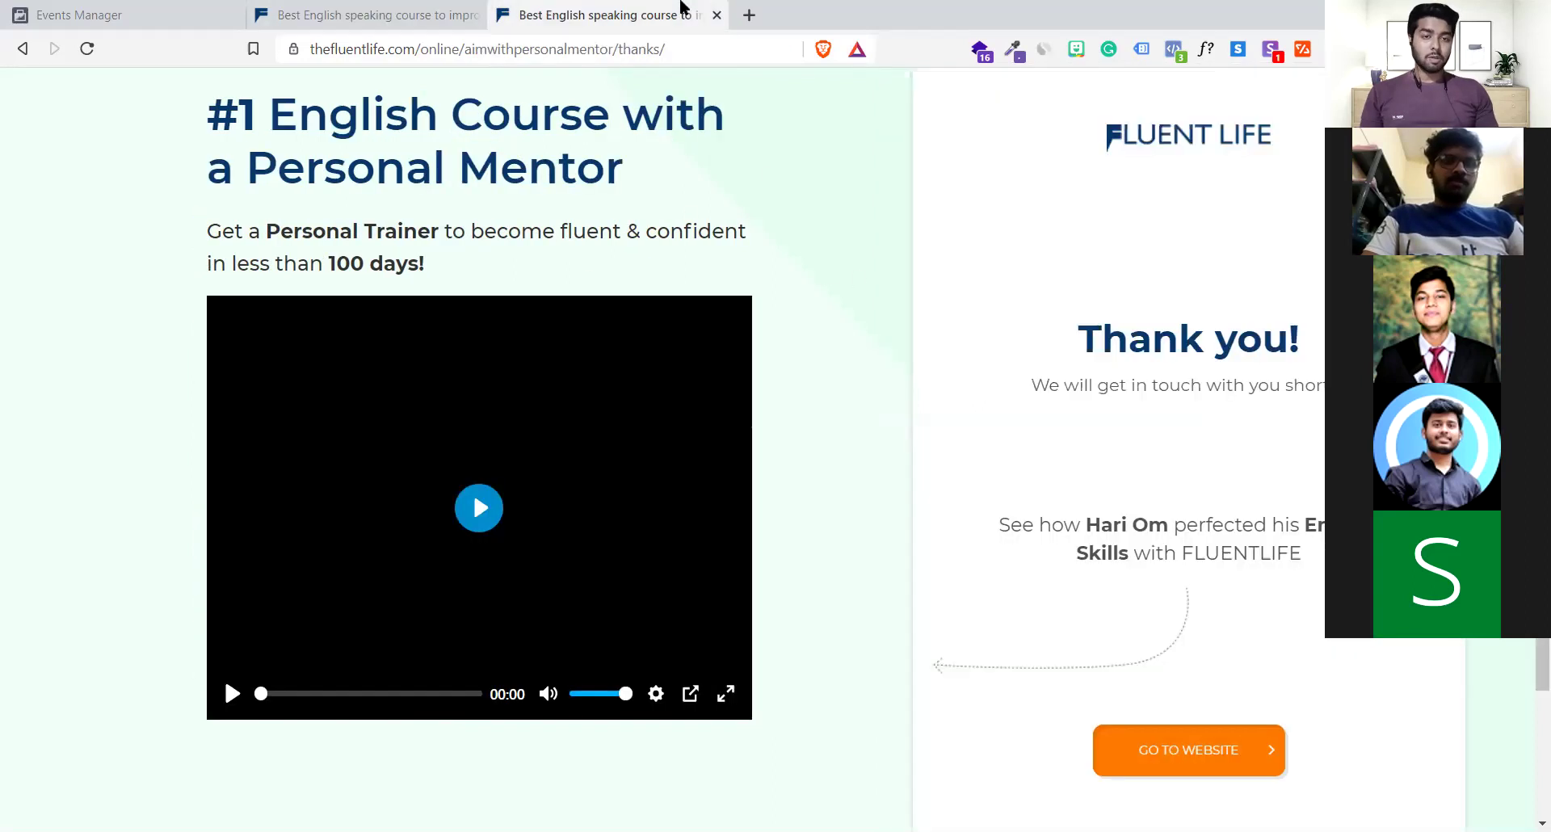
mouse_move(659, 168)
mouse_down()
mouse_move(404, 129)
mouse_move(571, 168)
mouse_move(659, 168)
mouse_up()
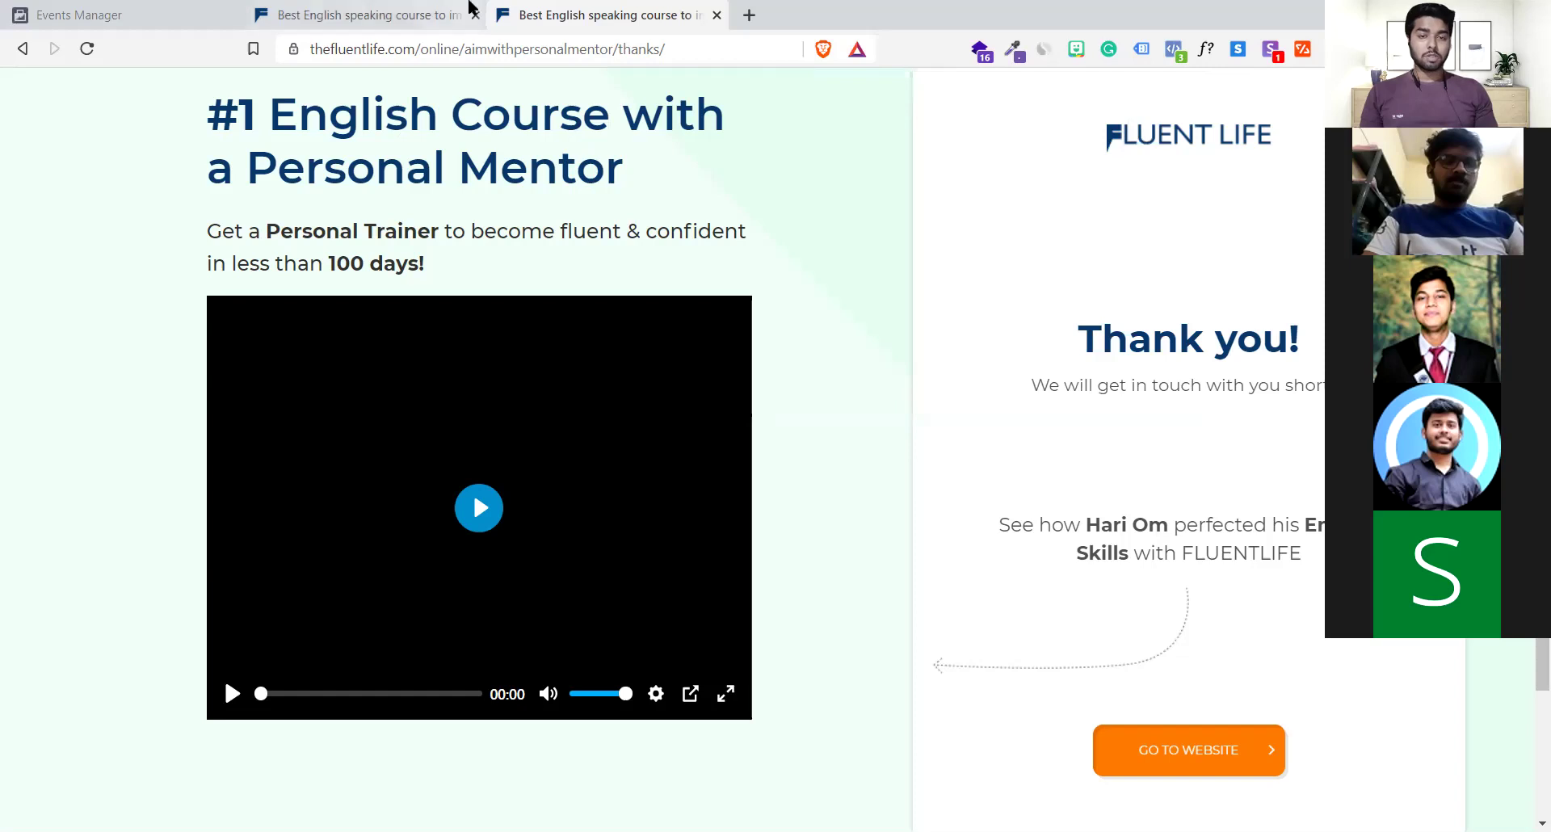
click(436, 14)
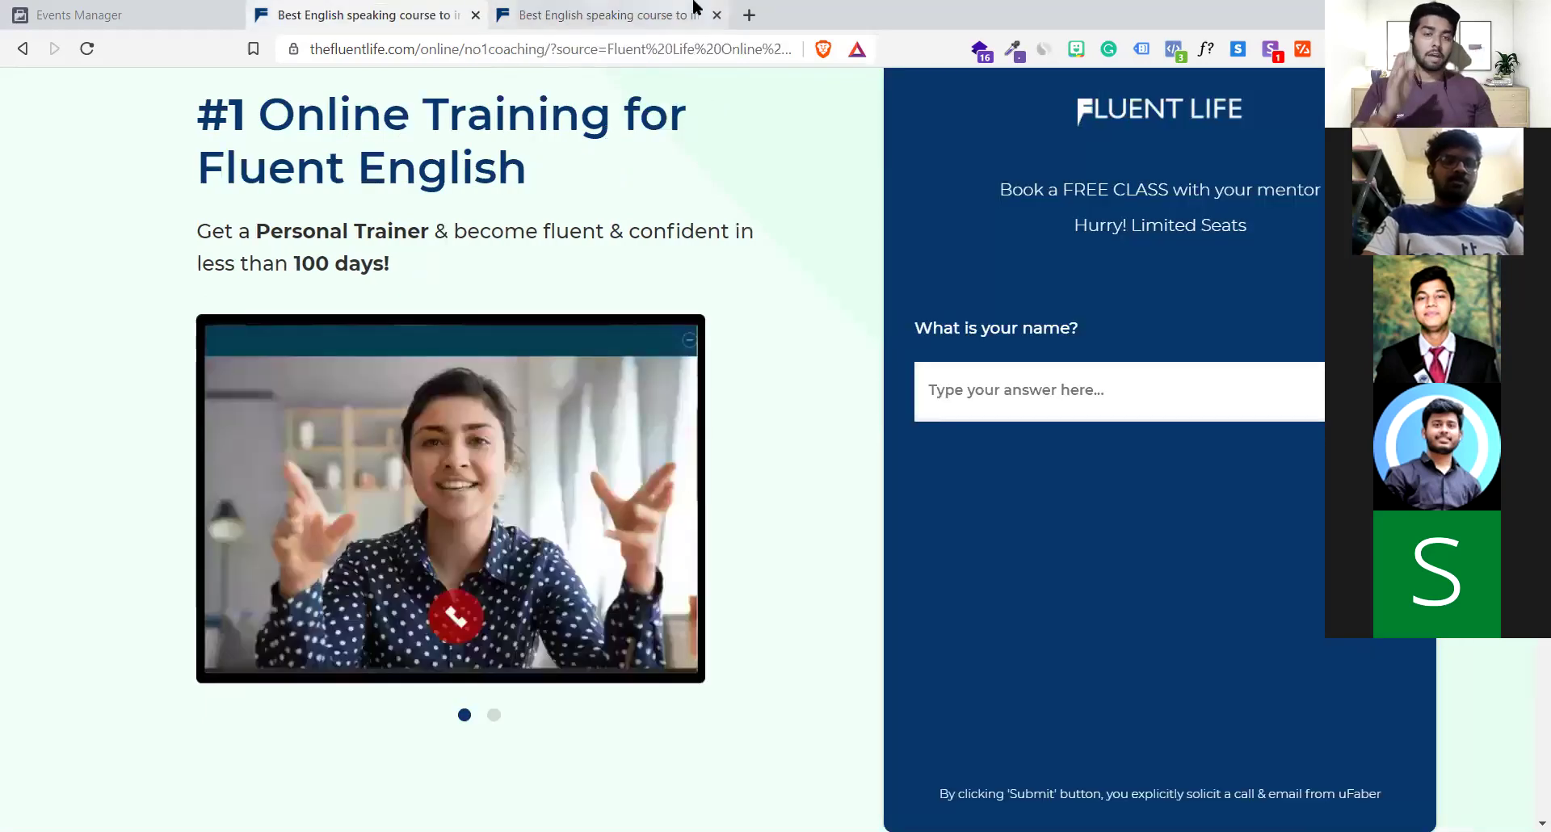
click(695, 14)
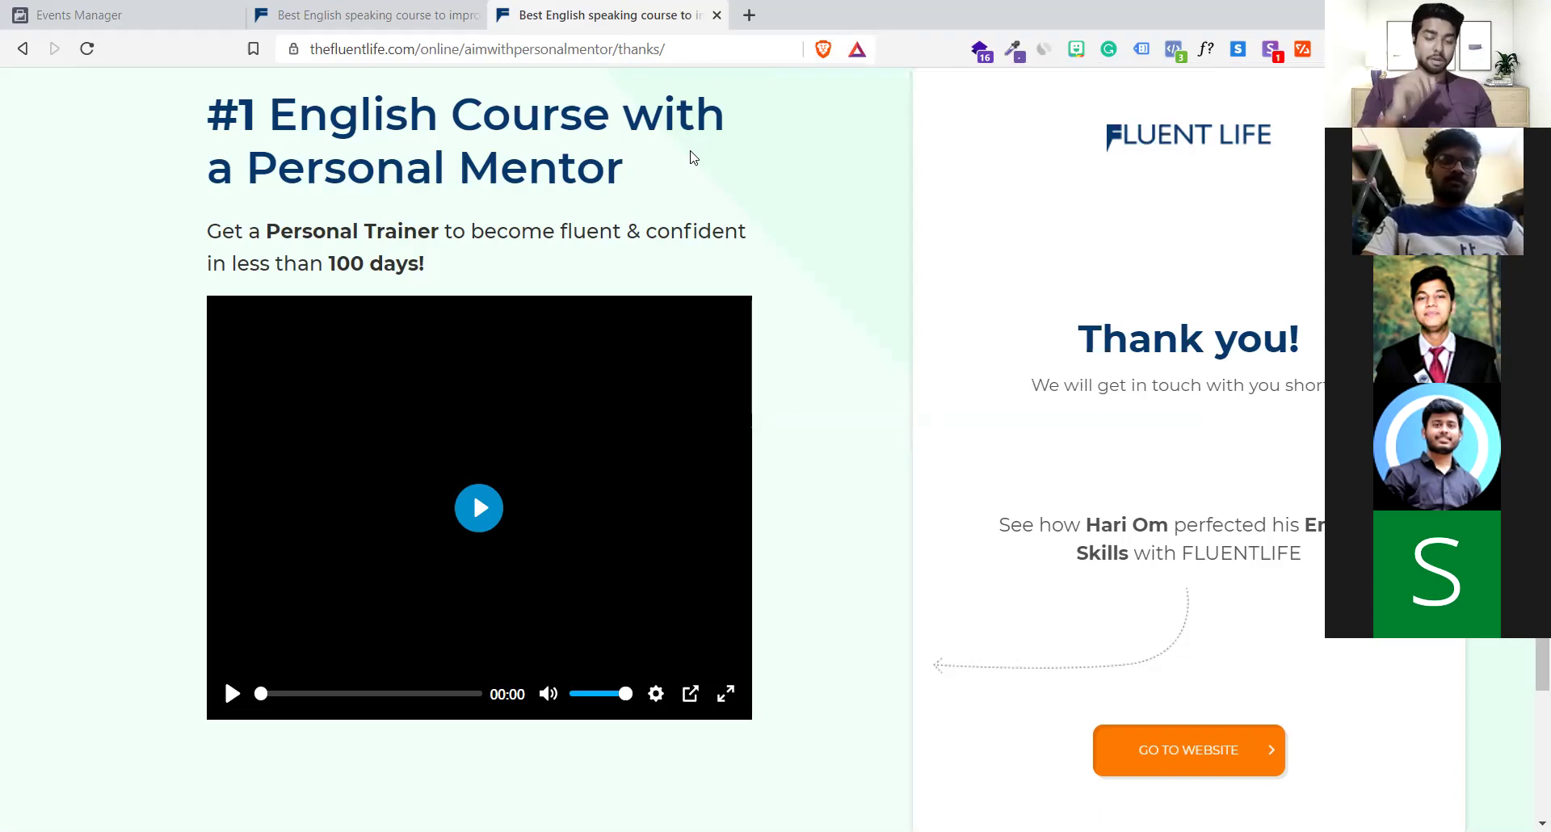
click(283, 12)
click(194, 10)
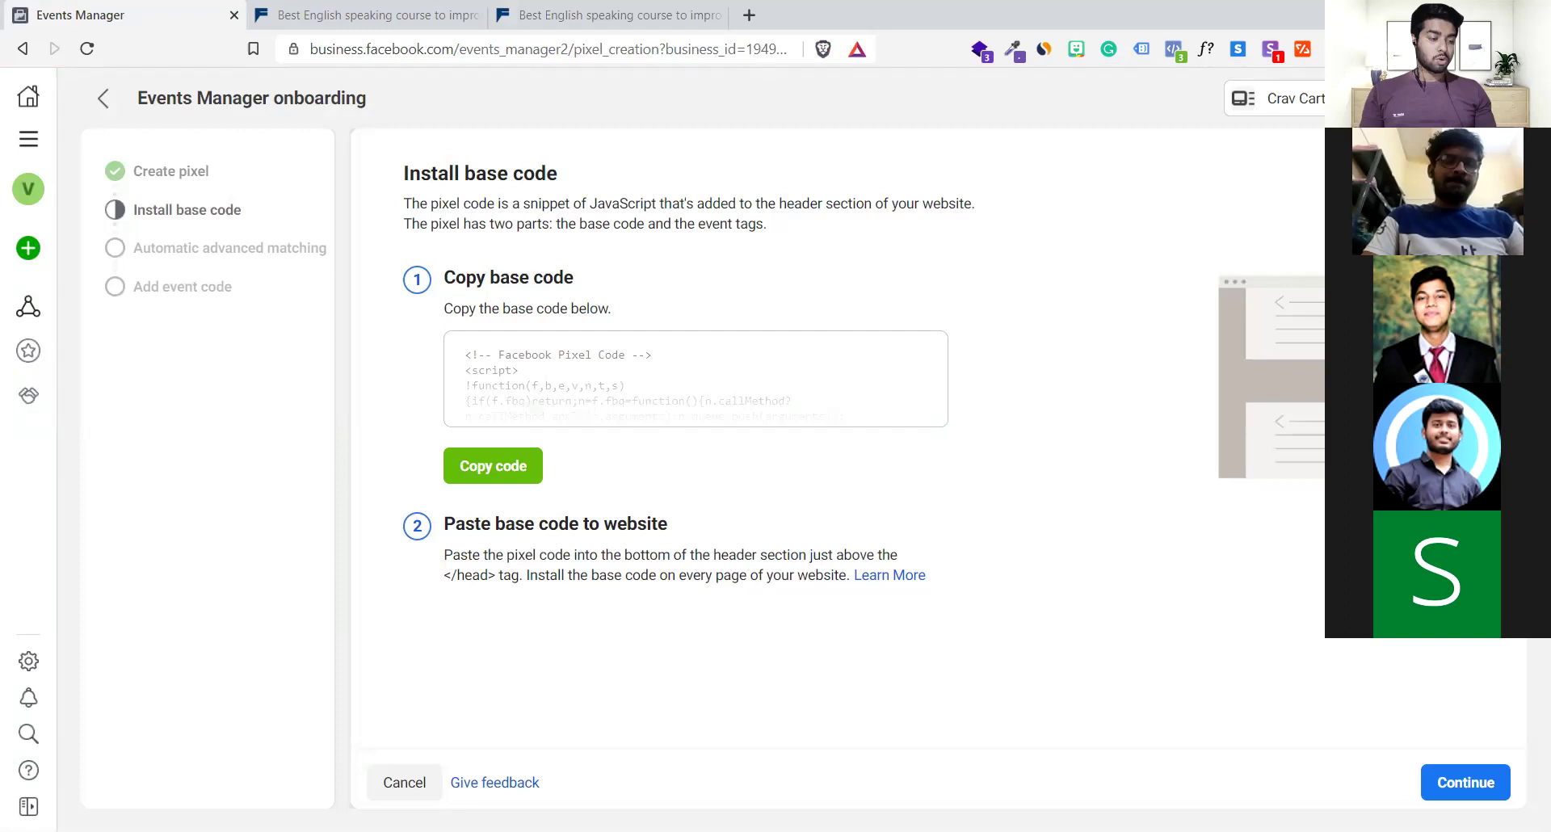
Continue past the base-code step to the Crav cart pixel overview showing no activity
click(1452, 776)
click(1452, 777)
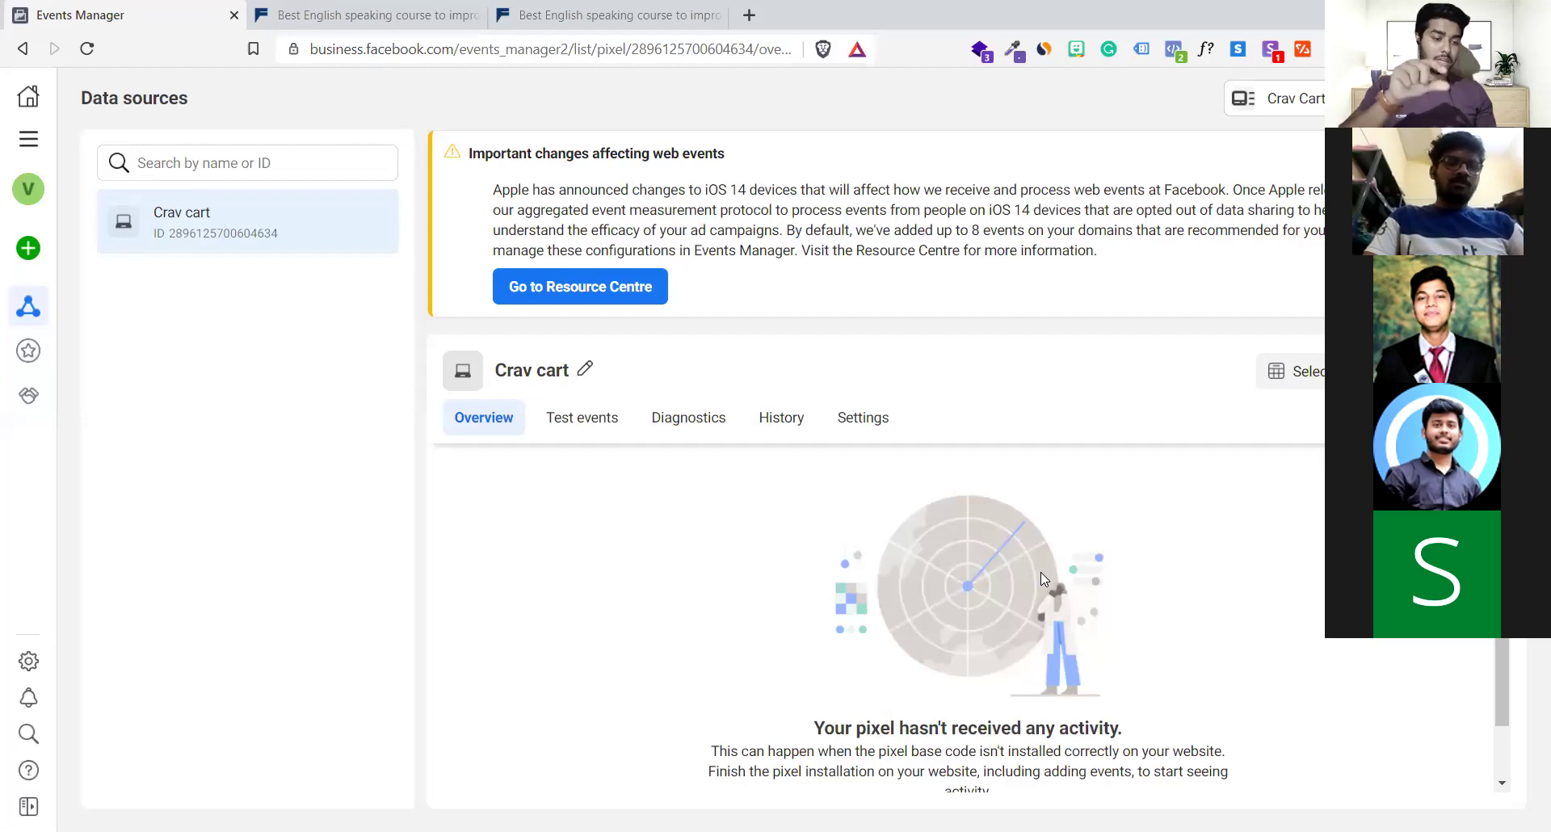
scroll(1011, 587, down, 1)
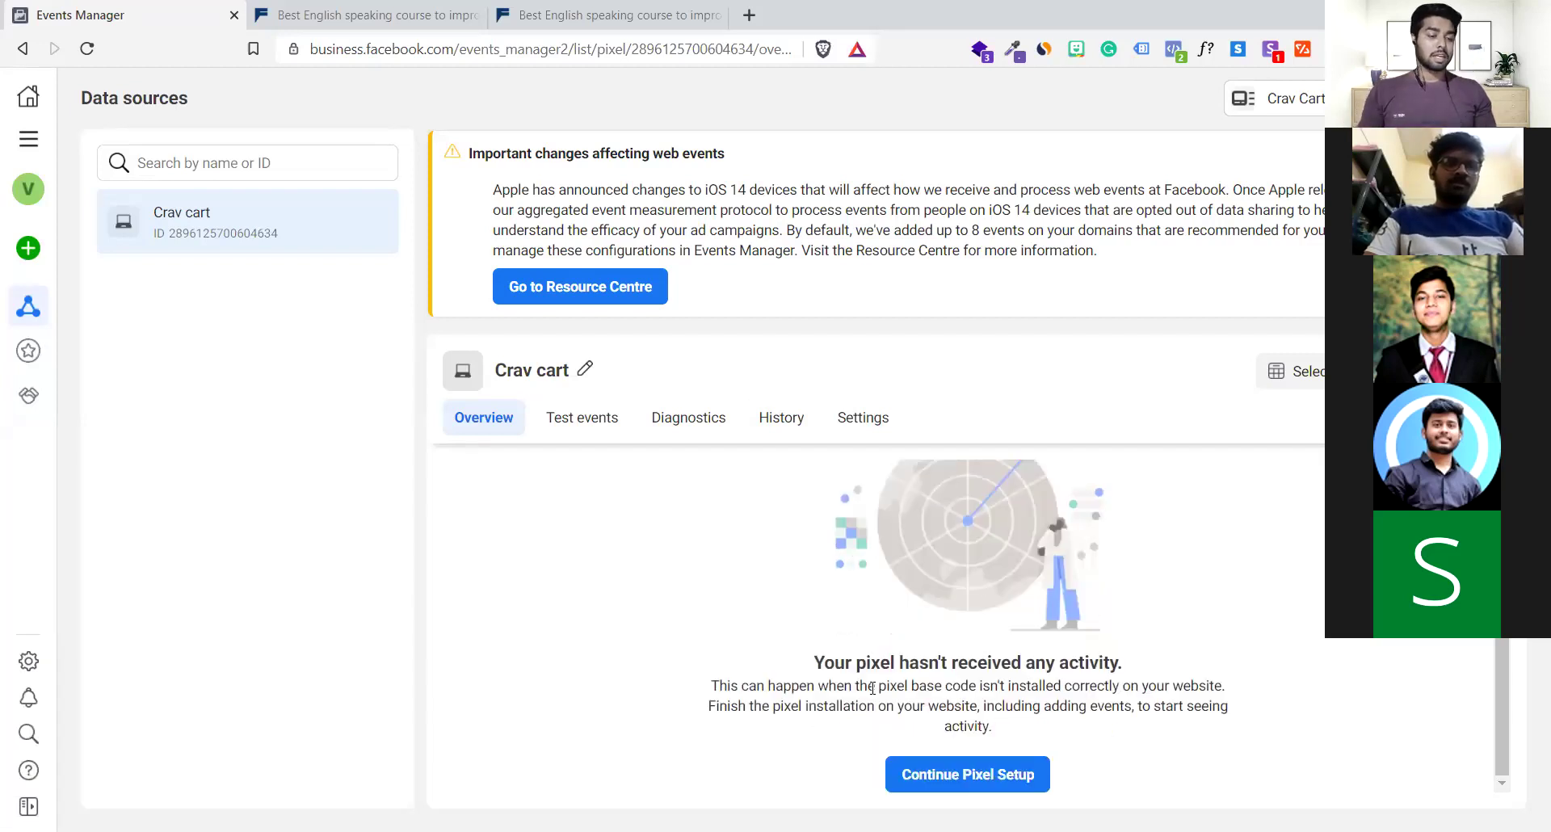
scroll(838, 745, up, 1)
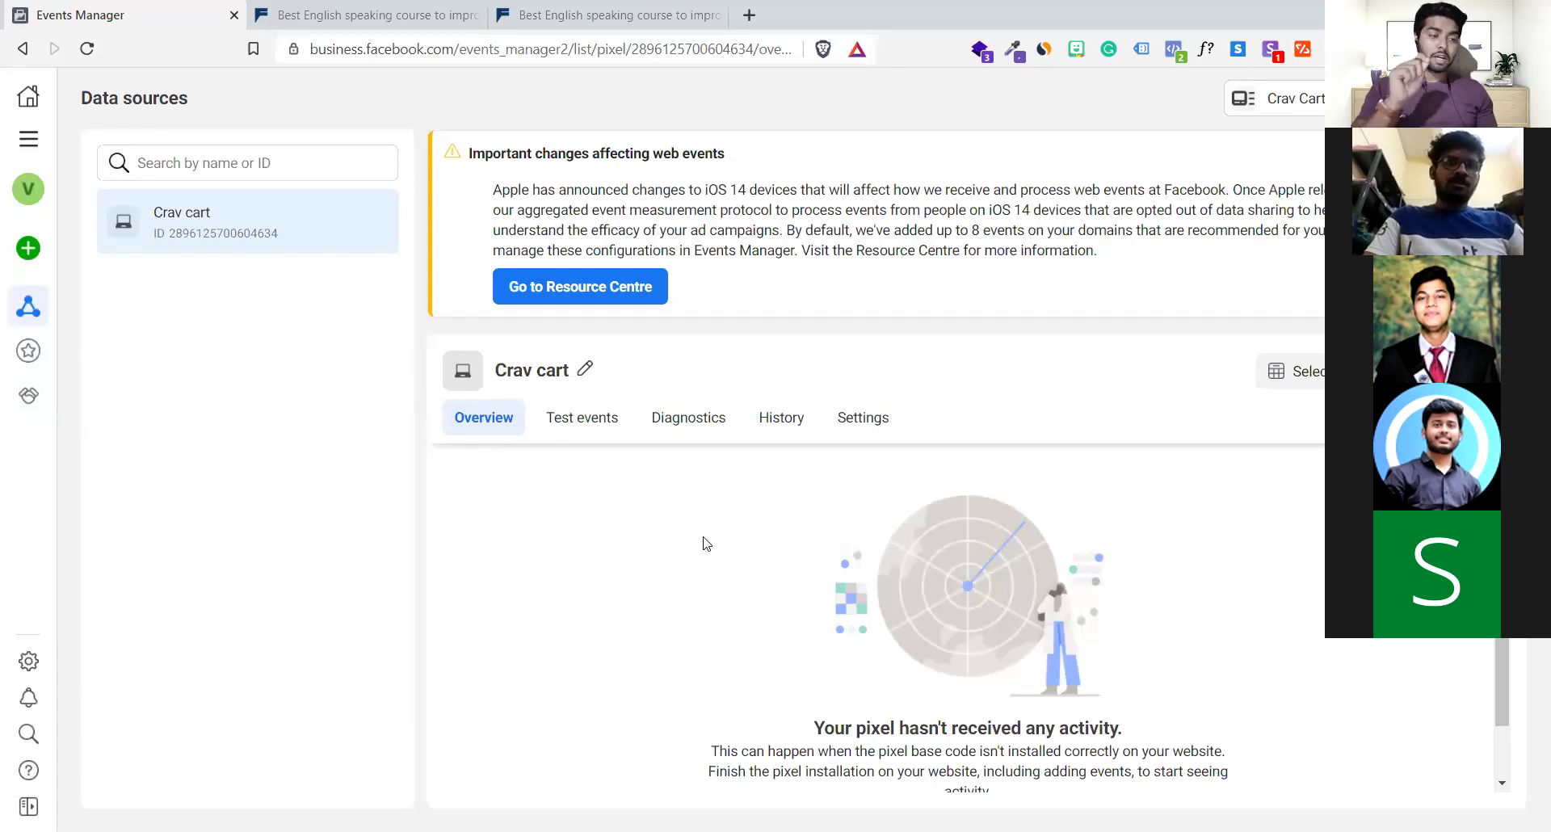
key(ctrl+Tab)
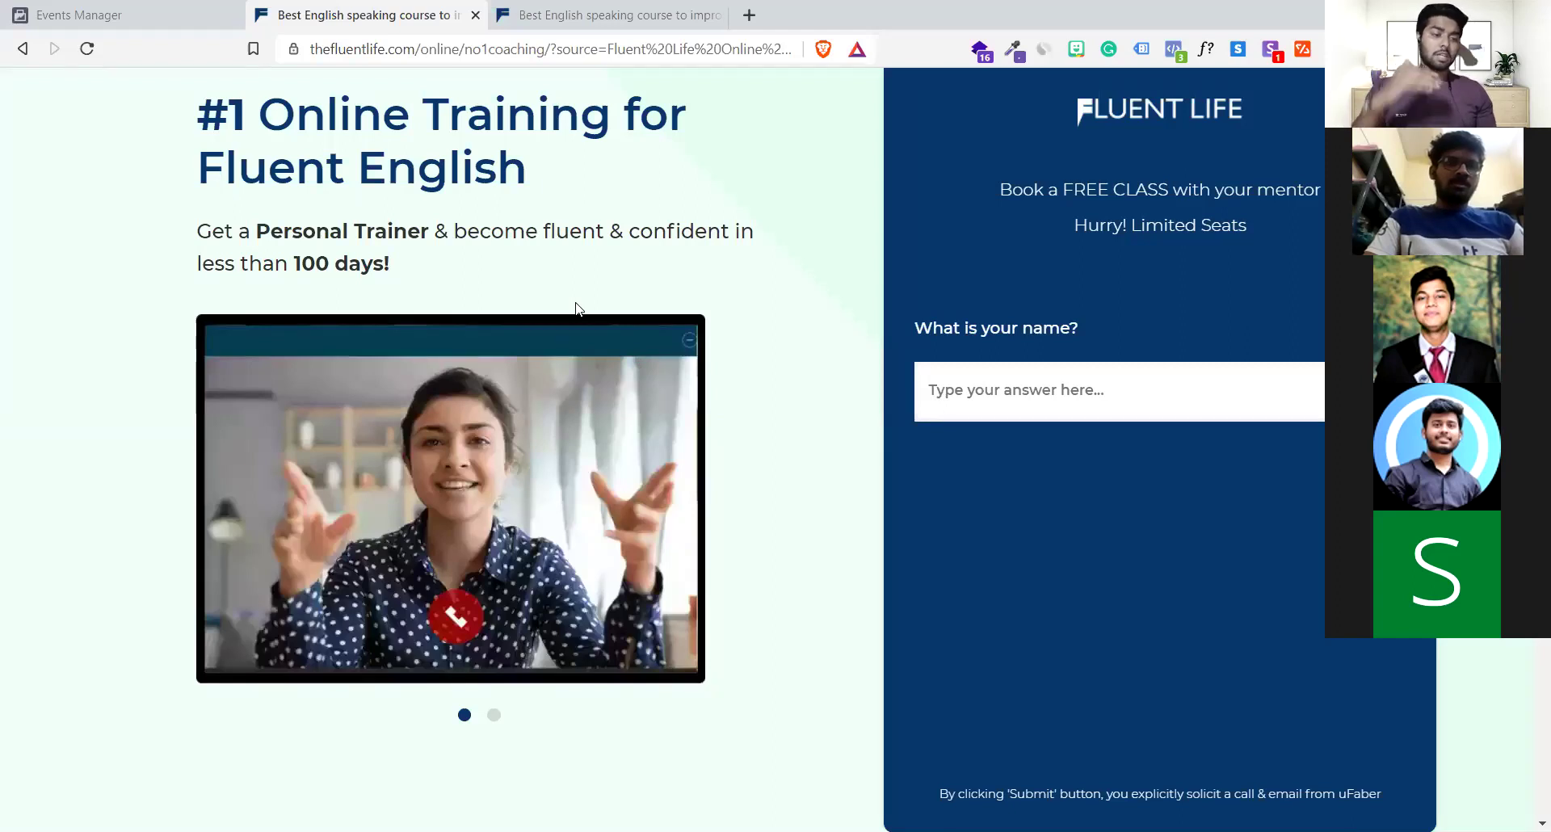
click(65, 6)
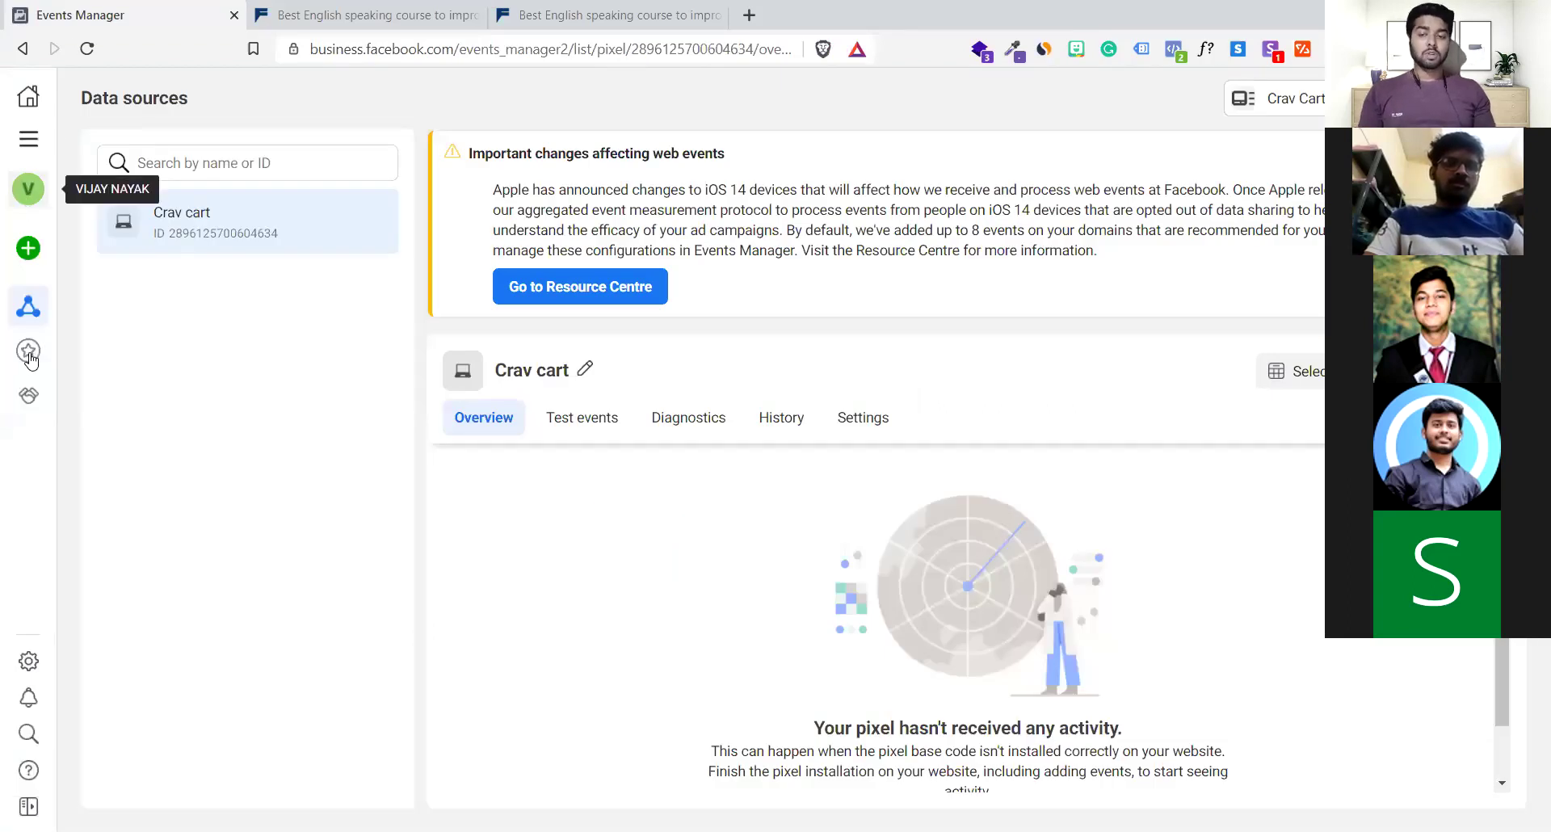
mouse_move(87, 315)
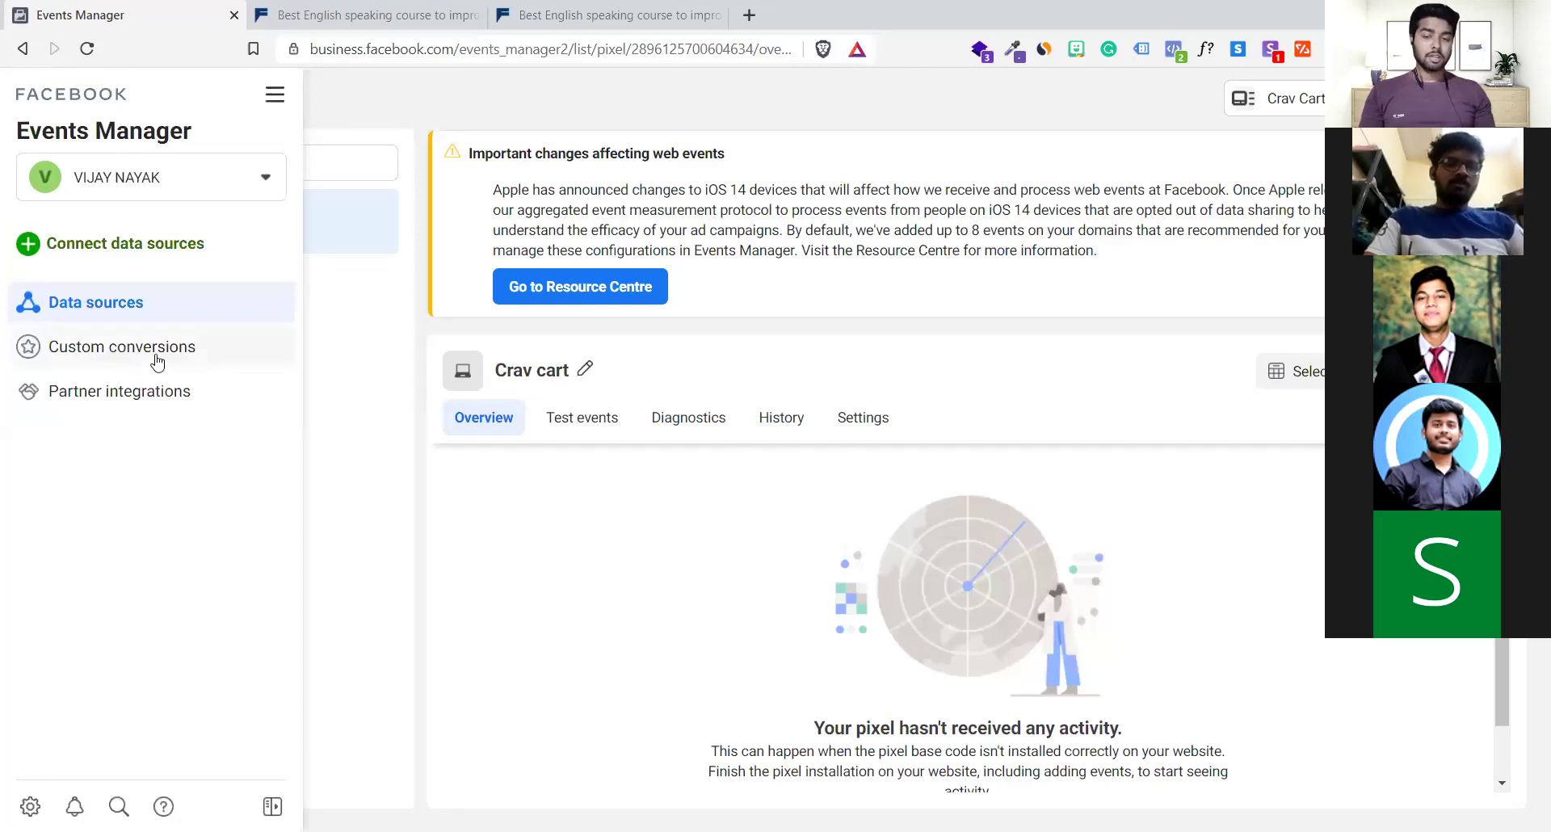
Open Custom conversions, inspect the new custom conversion form's URL and name fields, then discard it
click(157, 363)
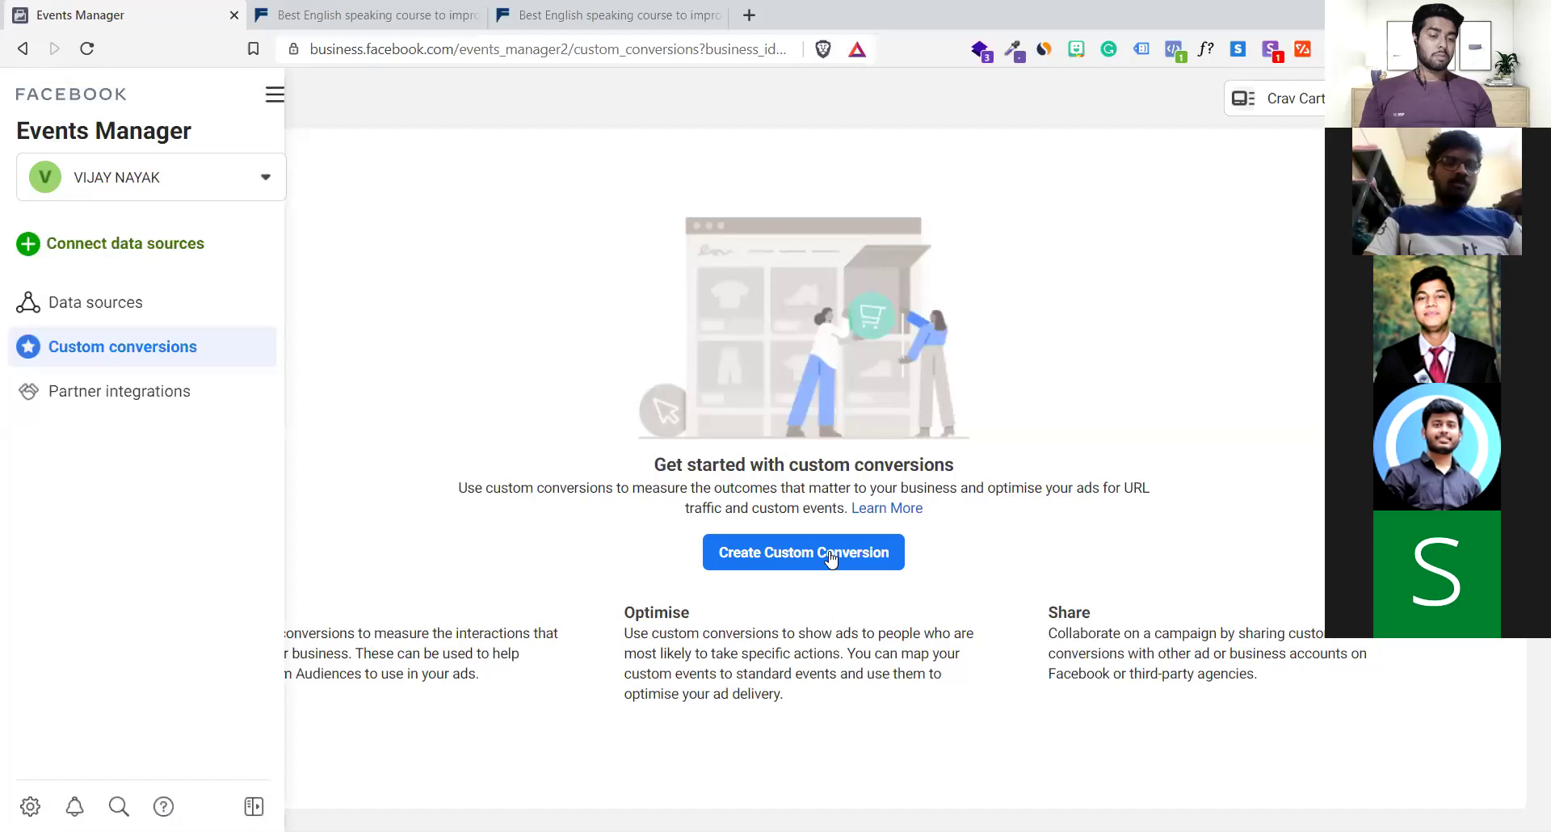
click(828, 551)
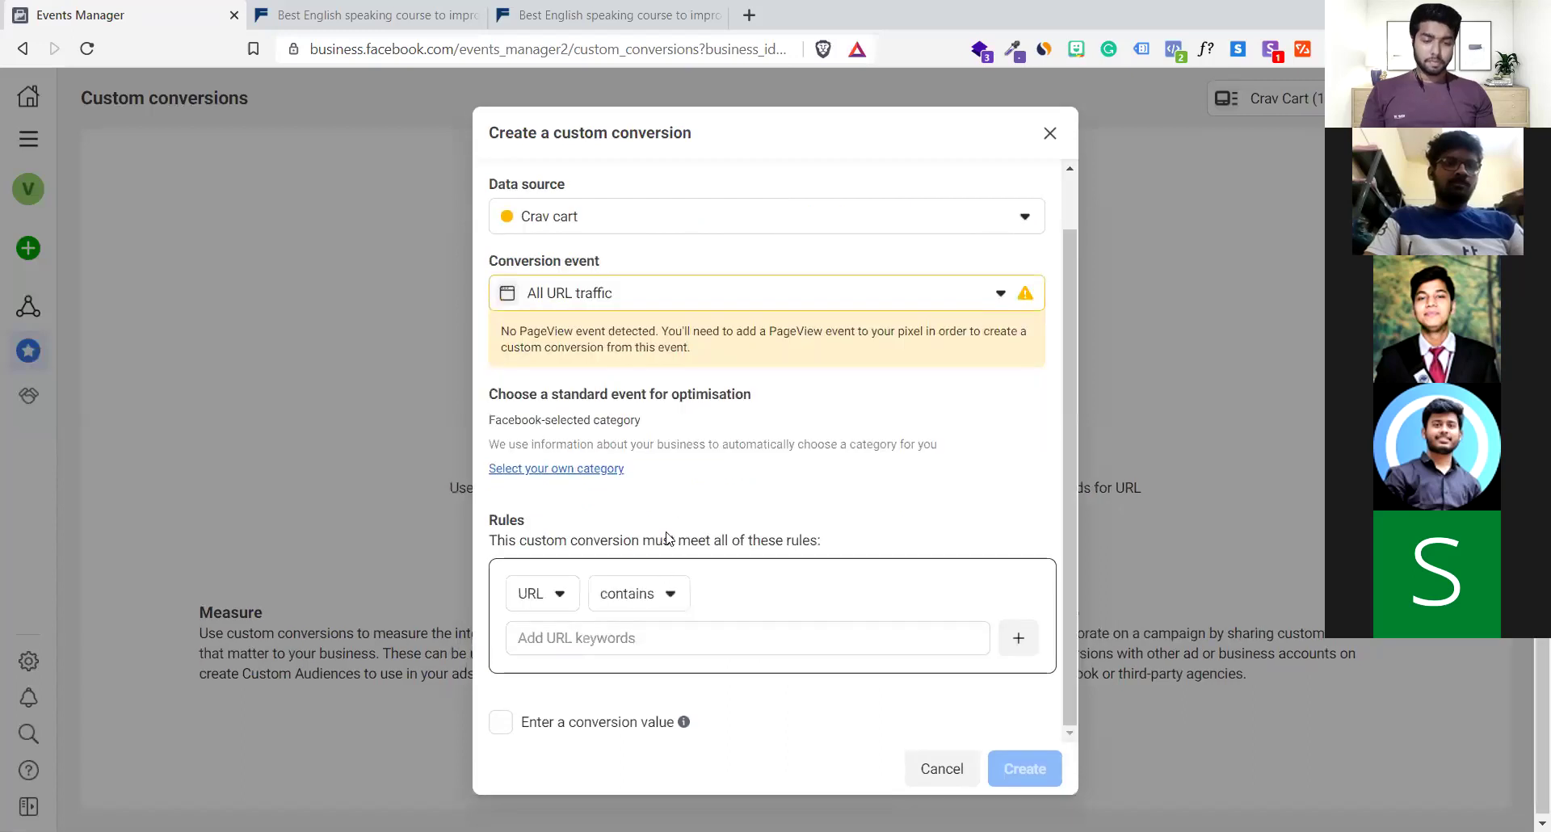
click(659, 630)
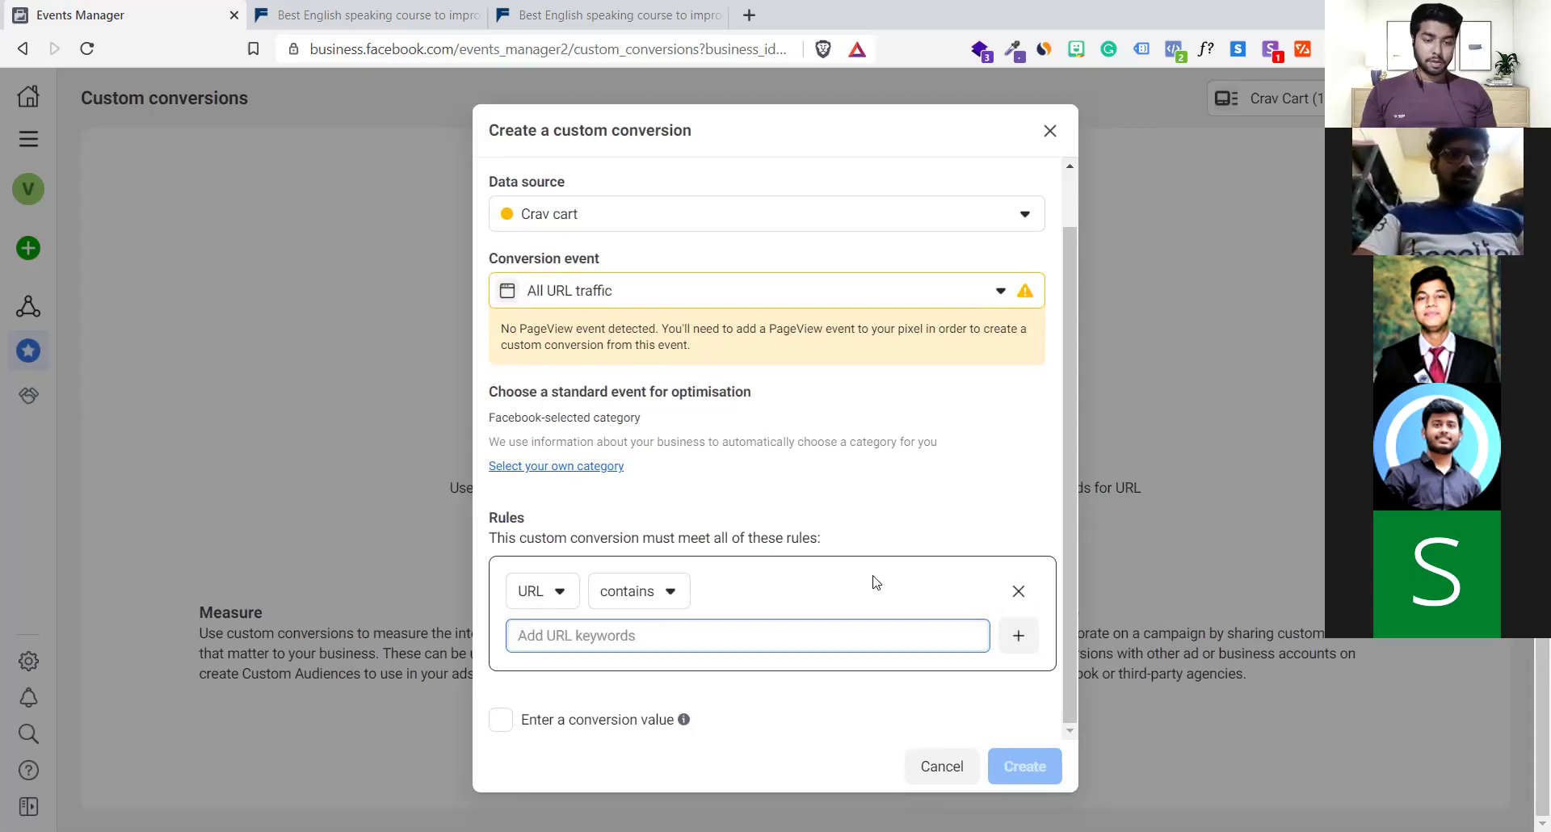
scroll(702, 260, up, 2)
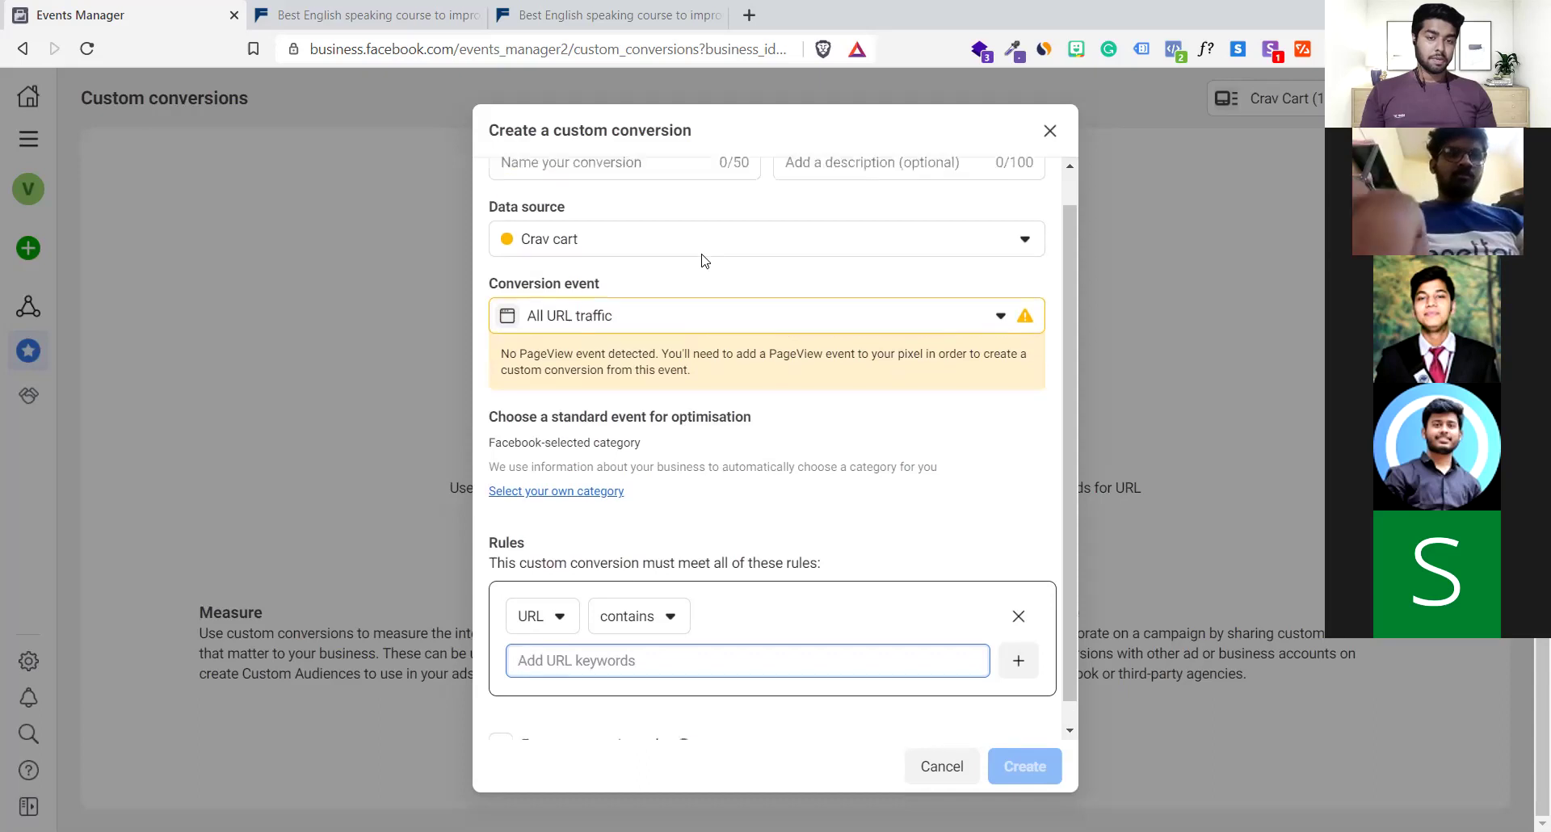
click(598, 202)
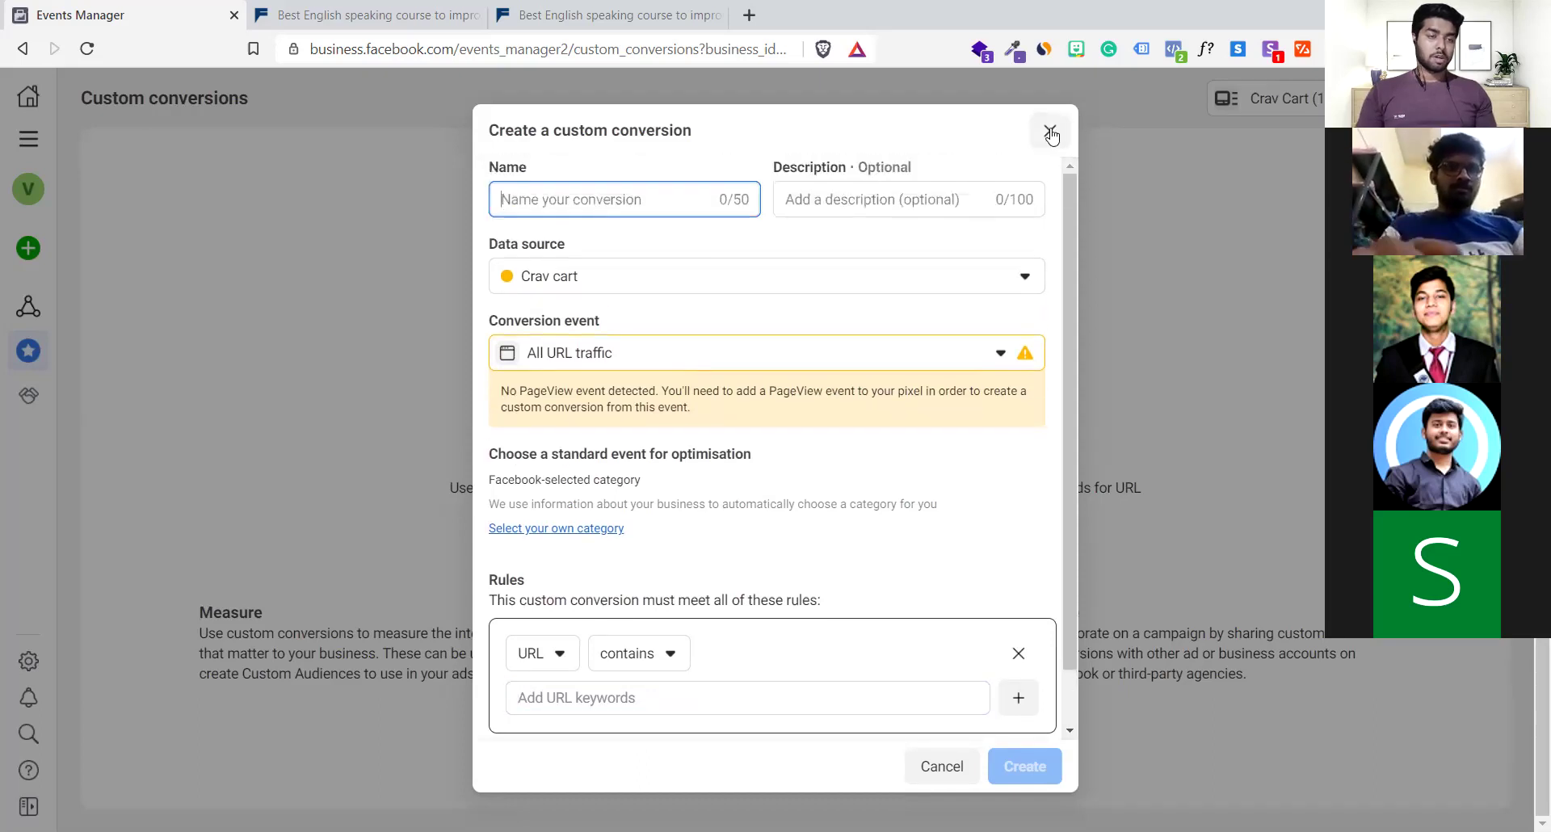
click(1050, 132)
click(29, 139)
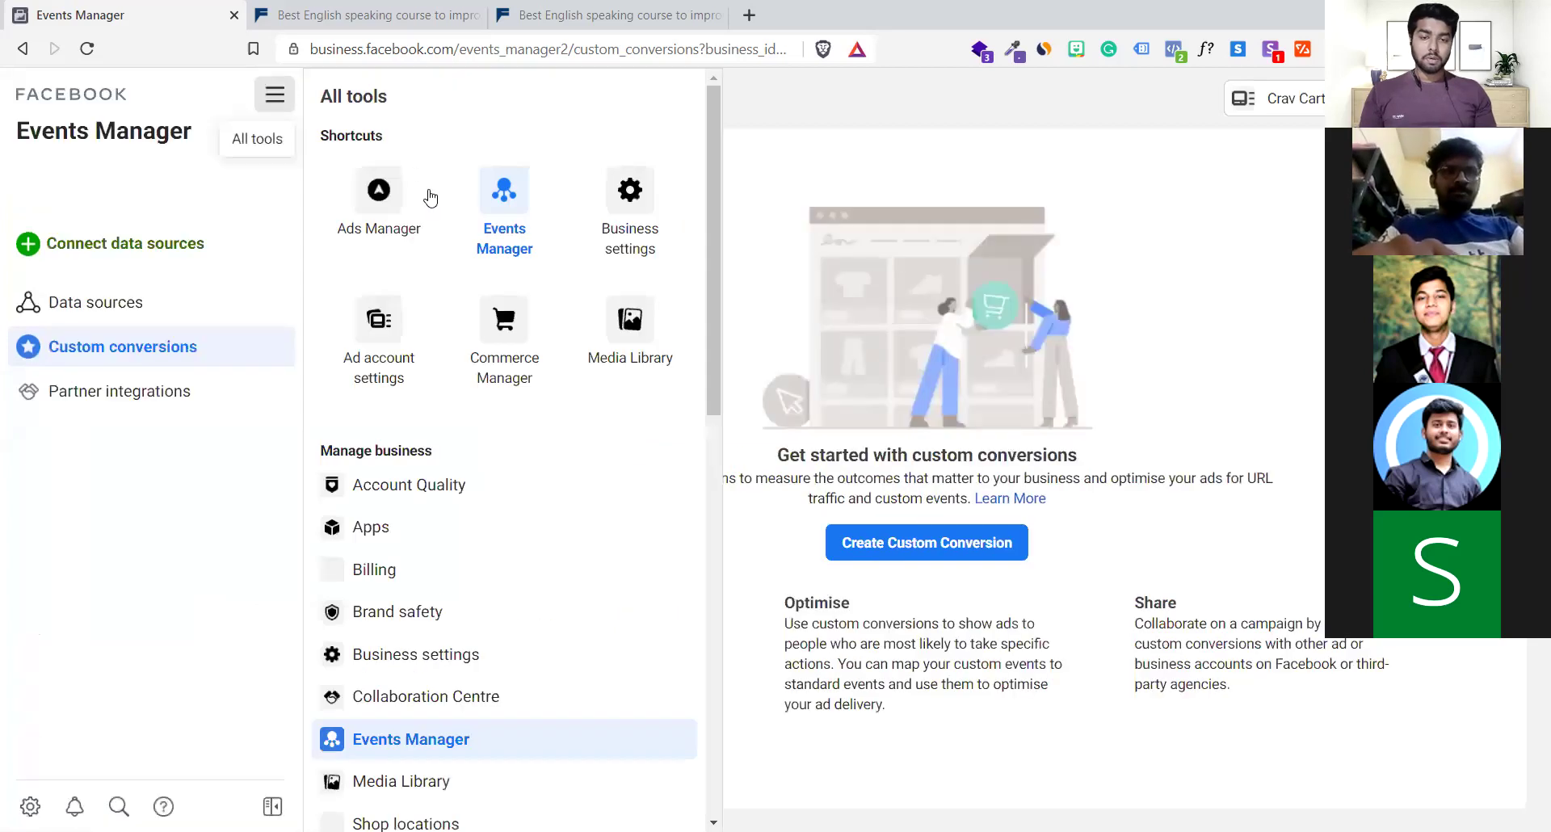
Open Ads Manager and switch the ad account to Ambience Airtech
click(387, 204)
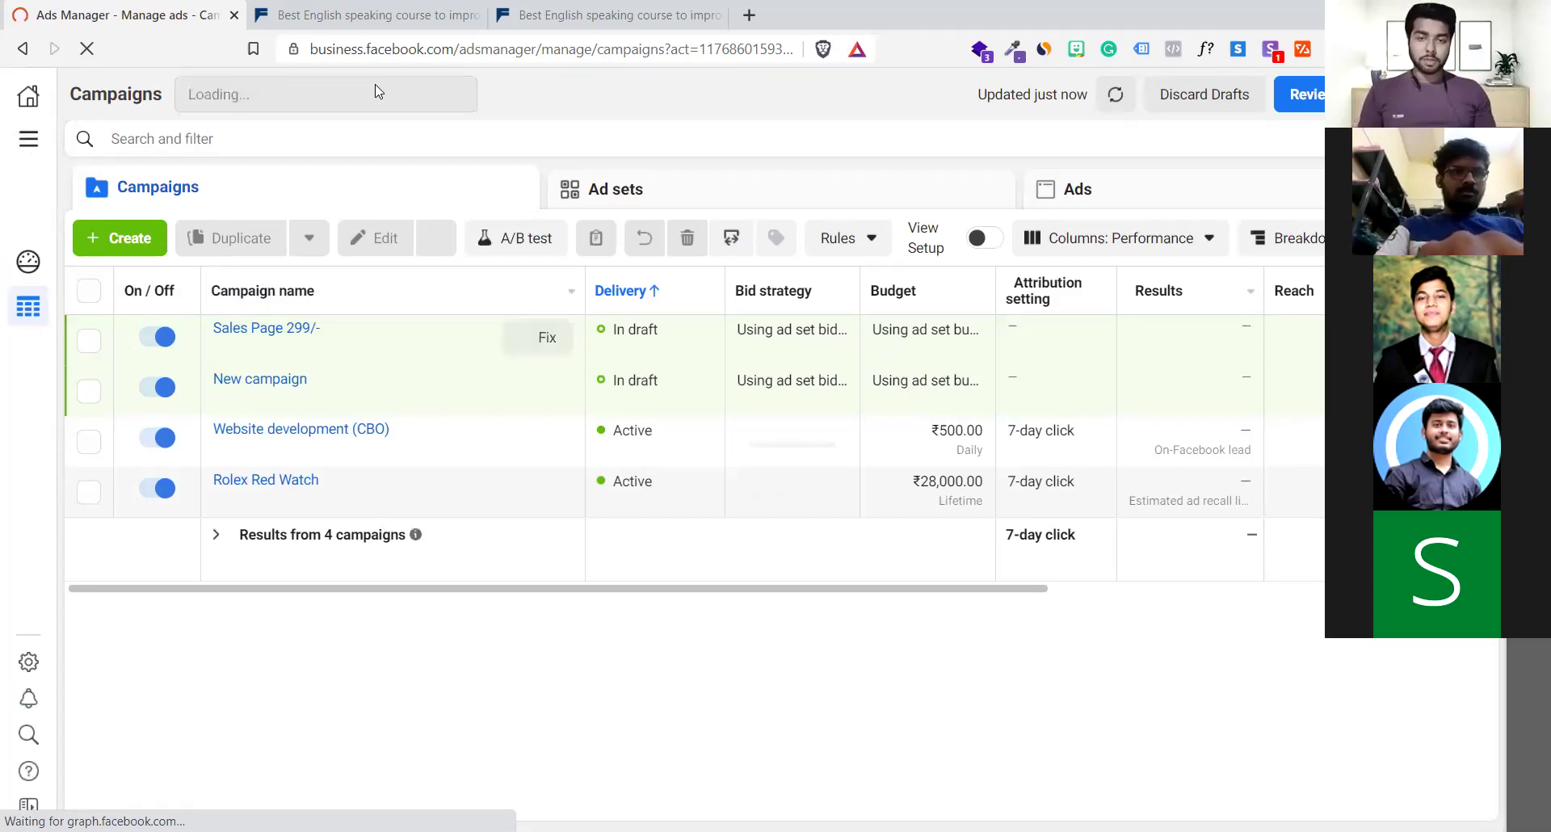
click(455, 96)
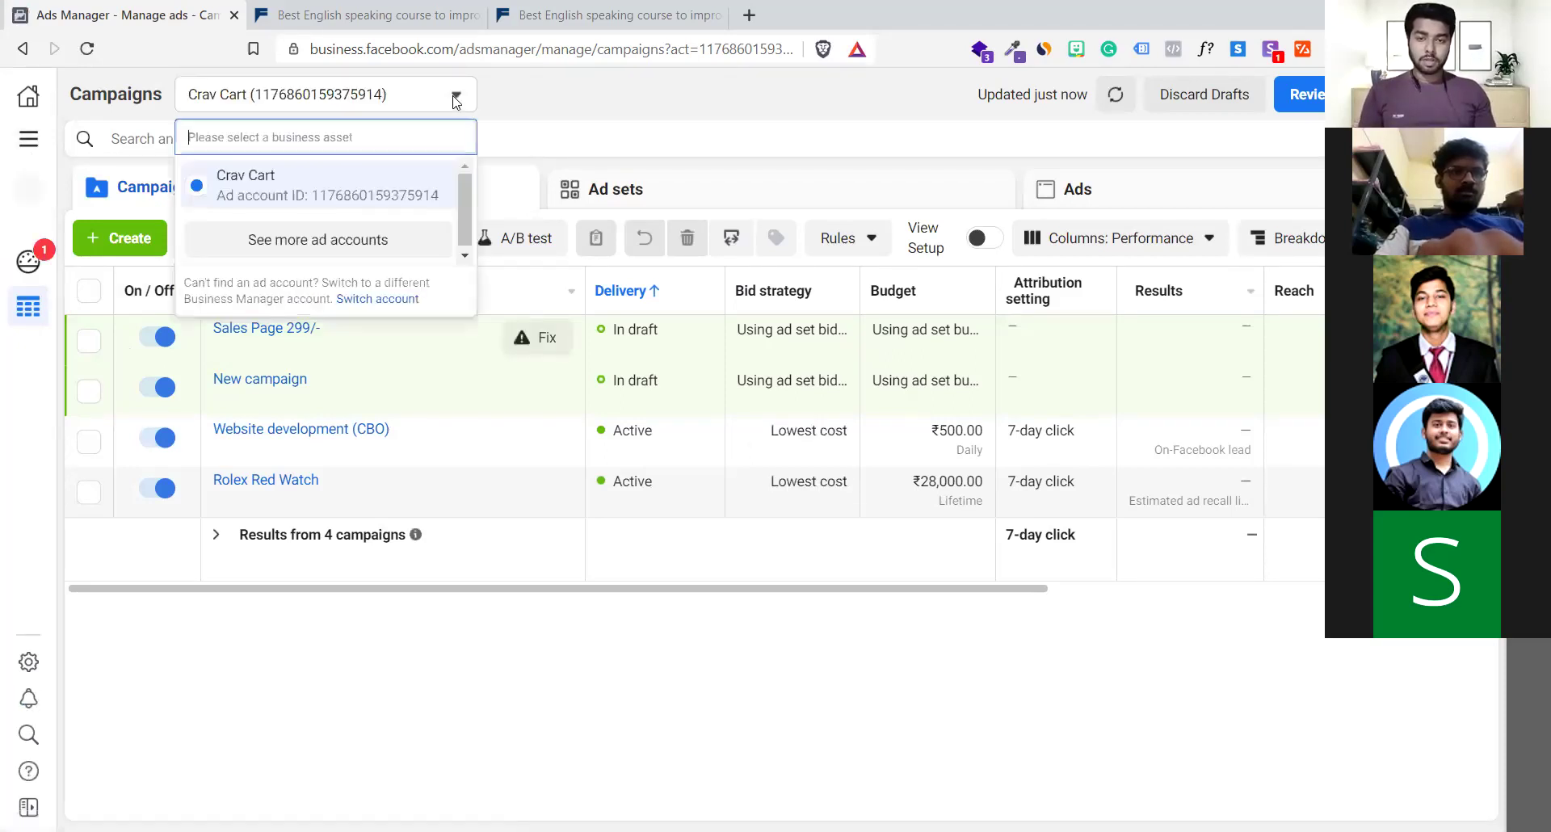
click(365, 250)
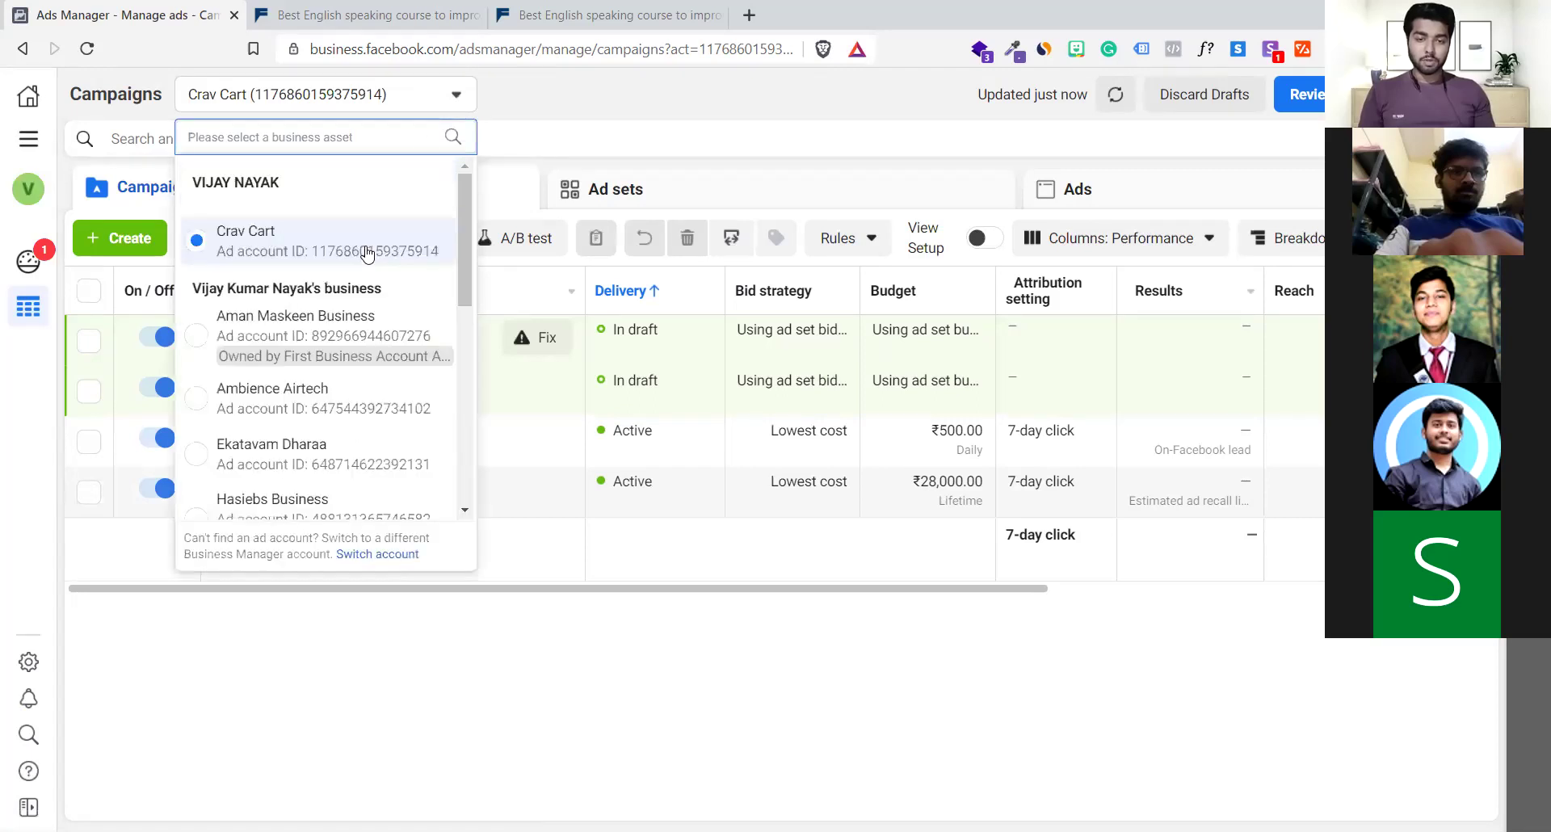
scroll(327, 404, down, 5)
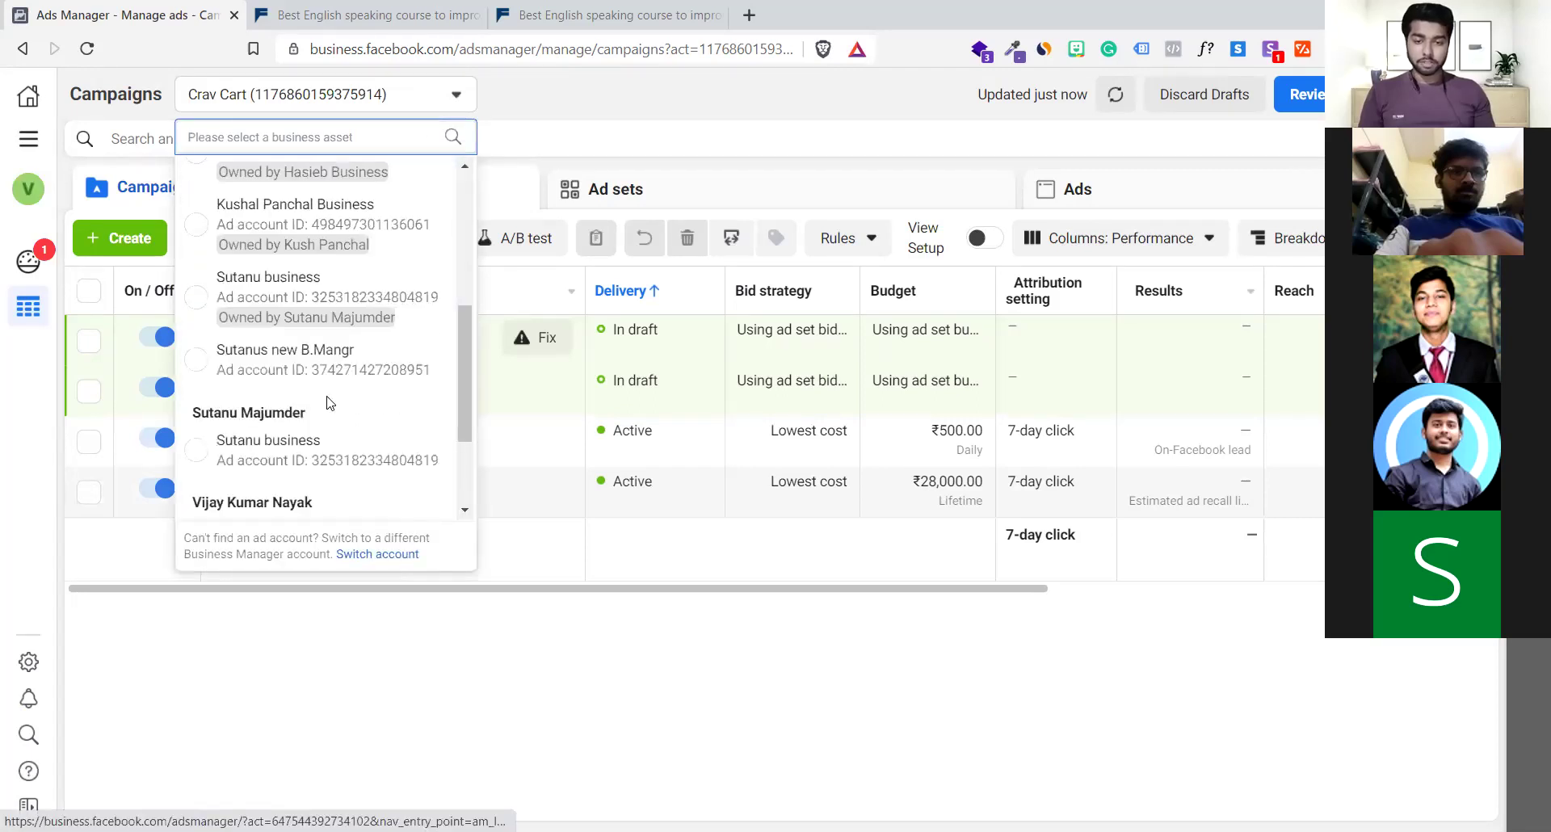
scroll(327, 404, up, 5)
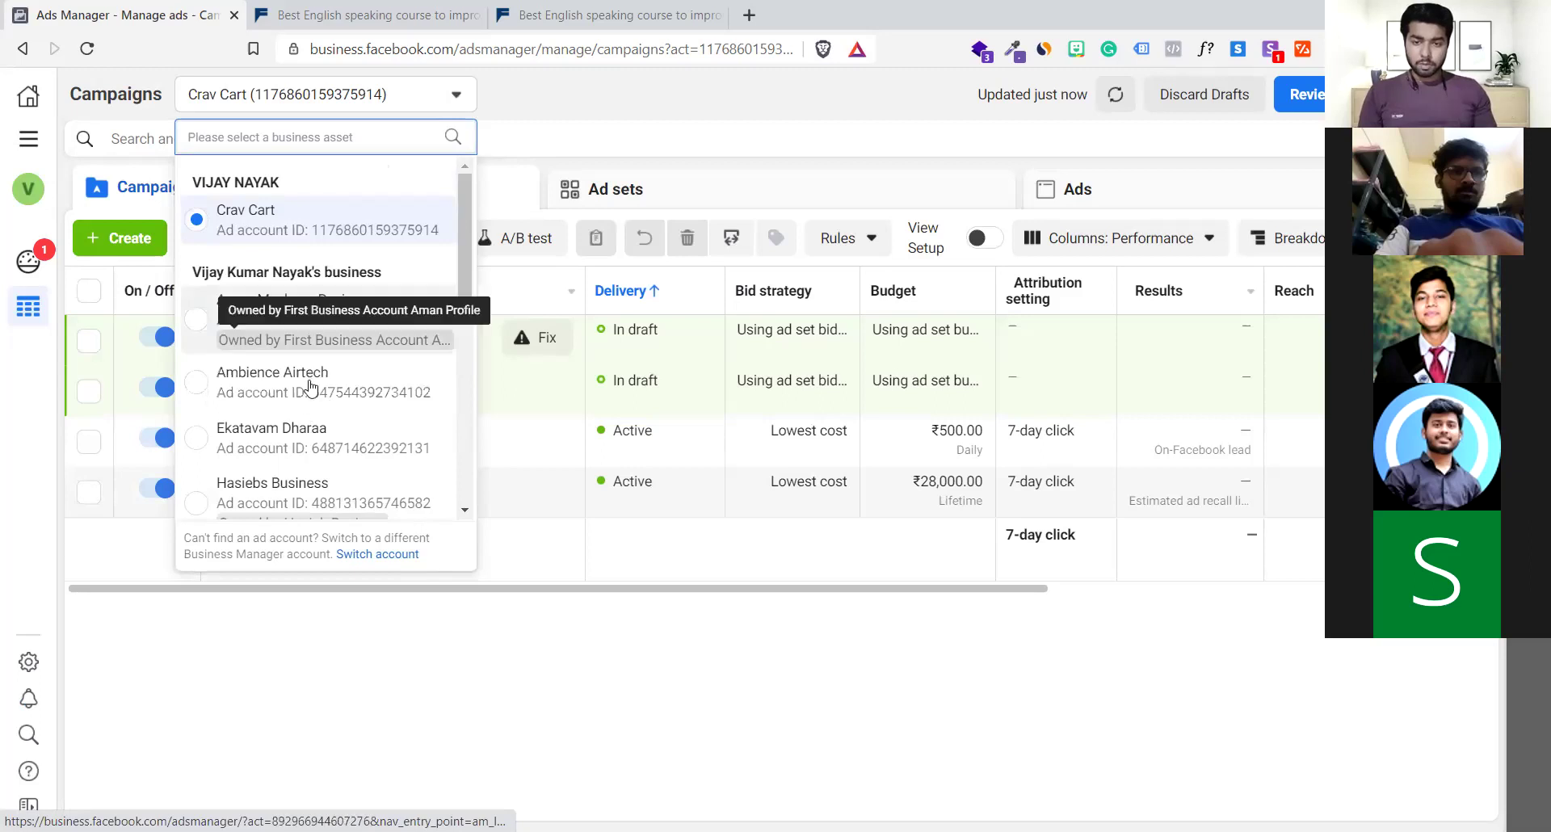
click(315, 379)
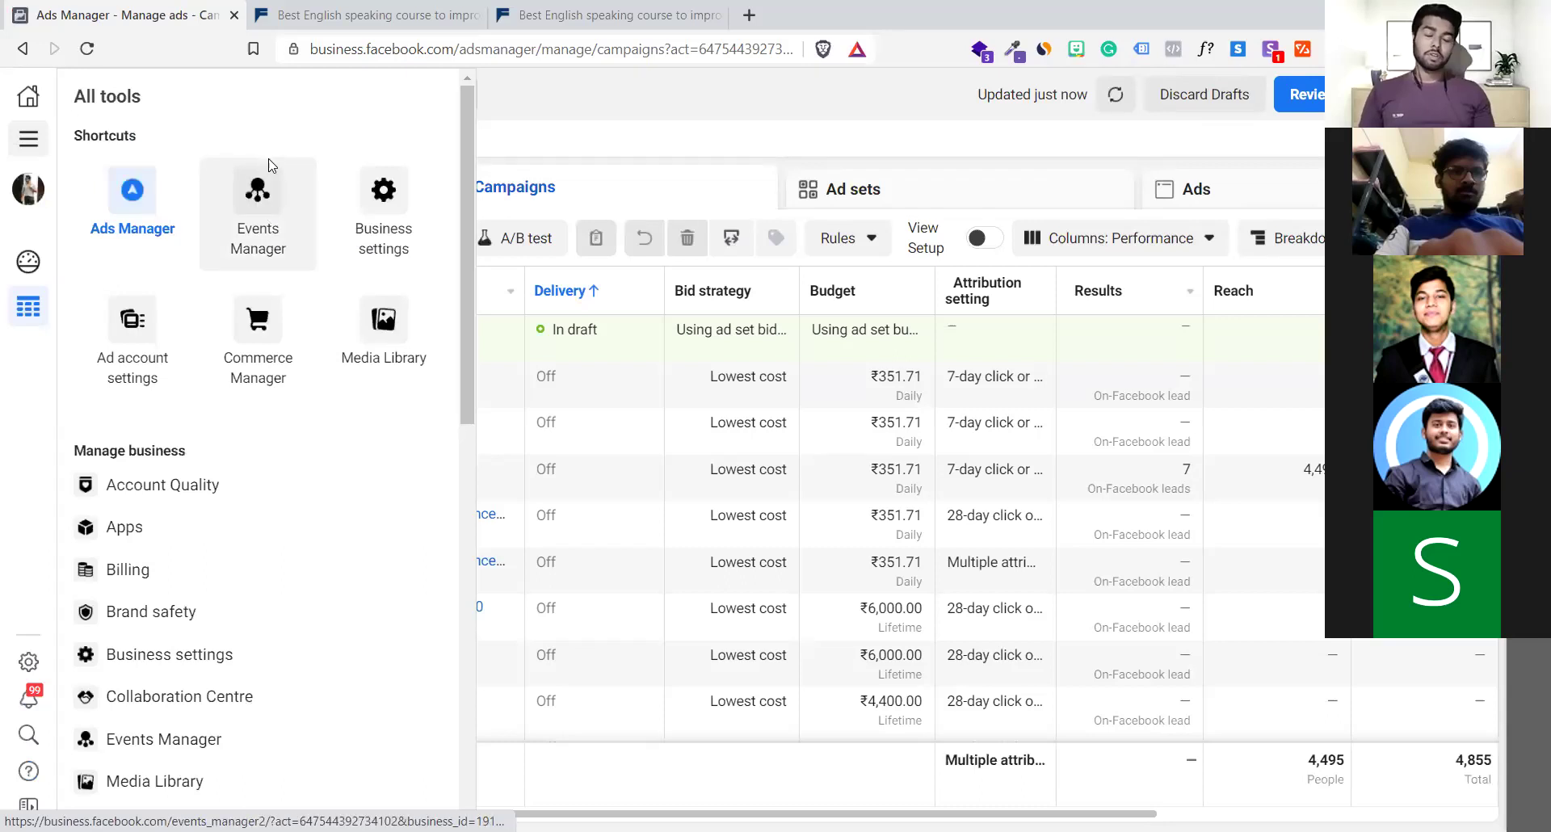
Open Events Manager for Ambience Airtech, go to Custom conversions and create a new one
click(420, 202)
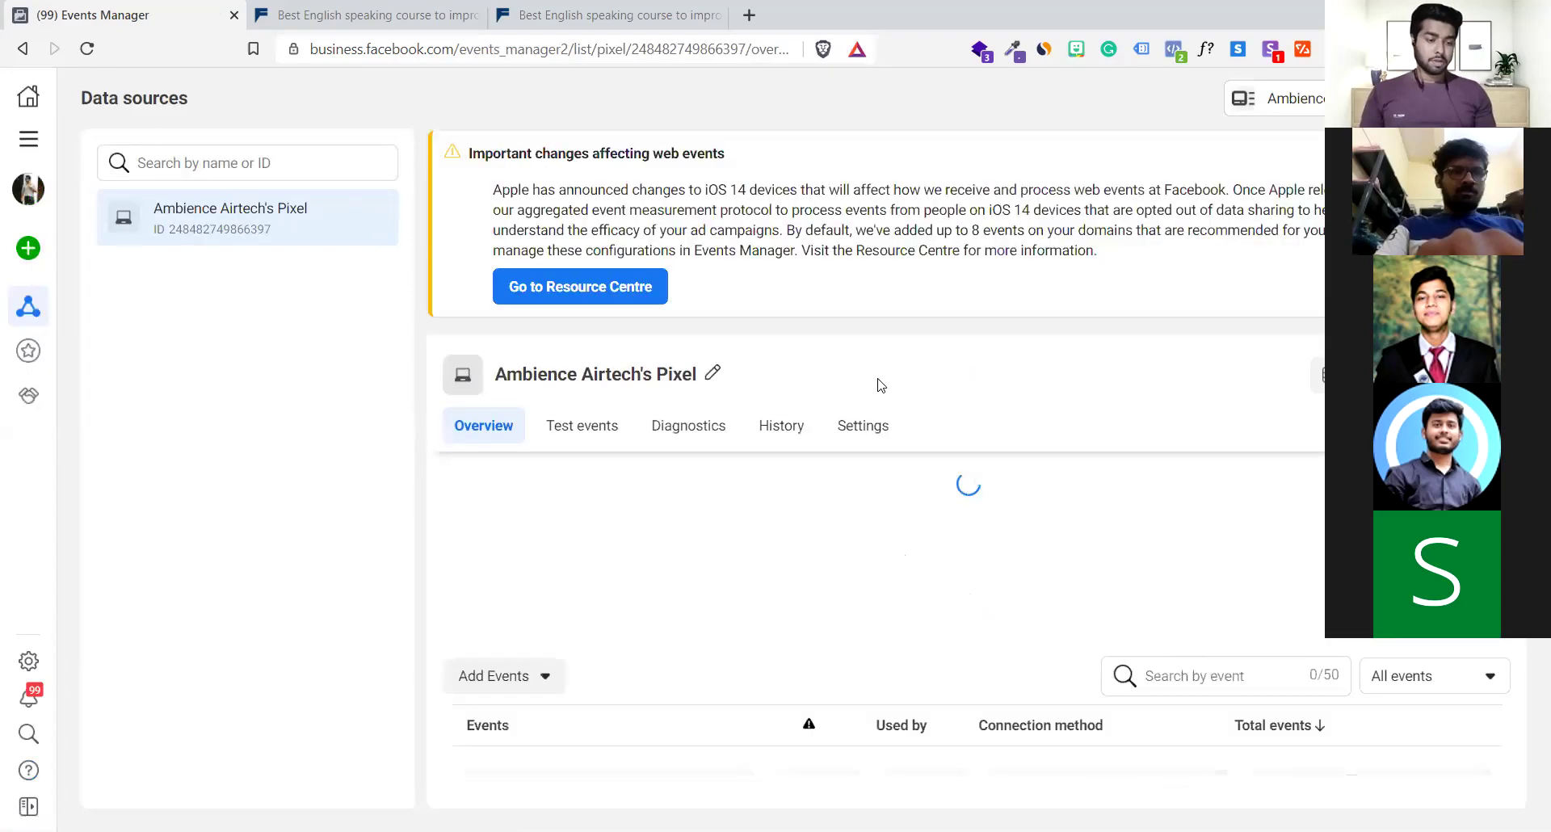
click(38, 358)
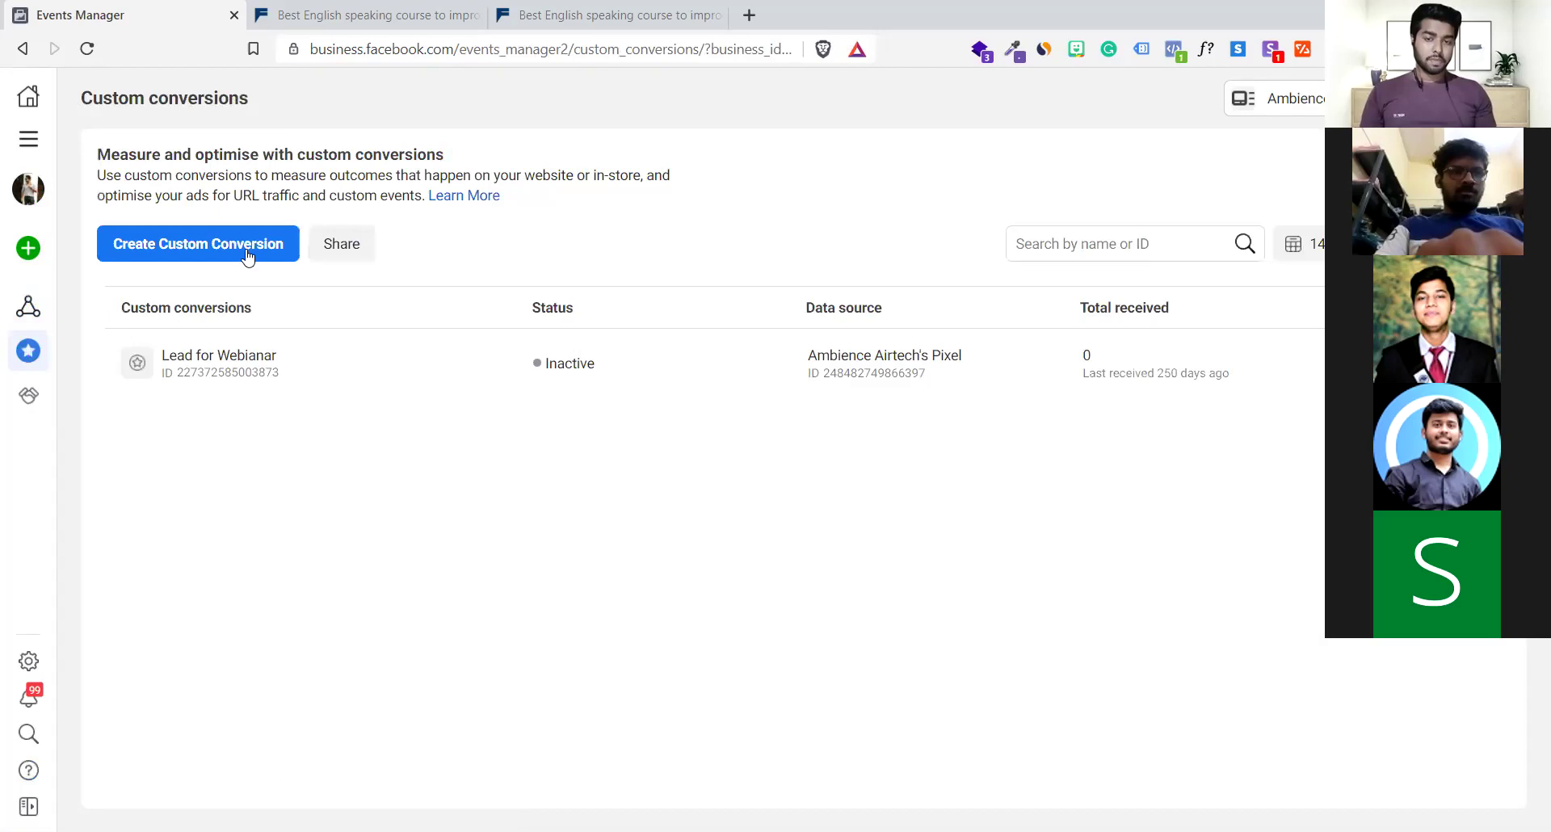
click(247, 257)
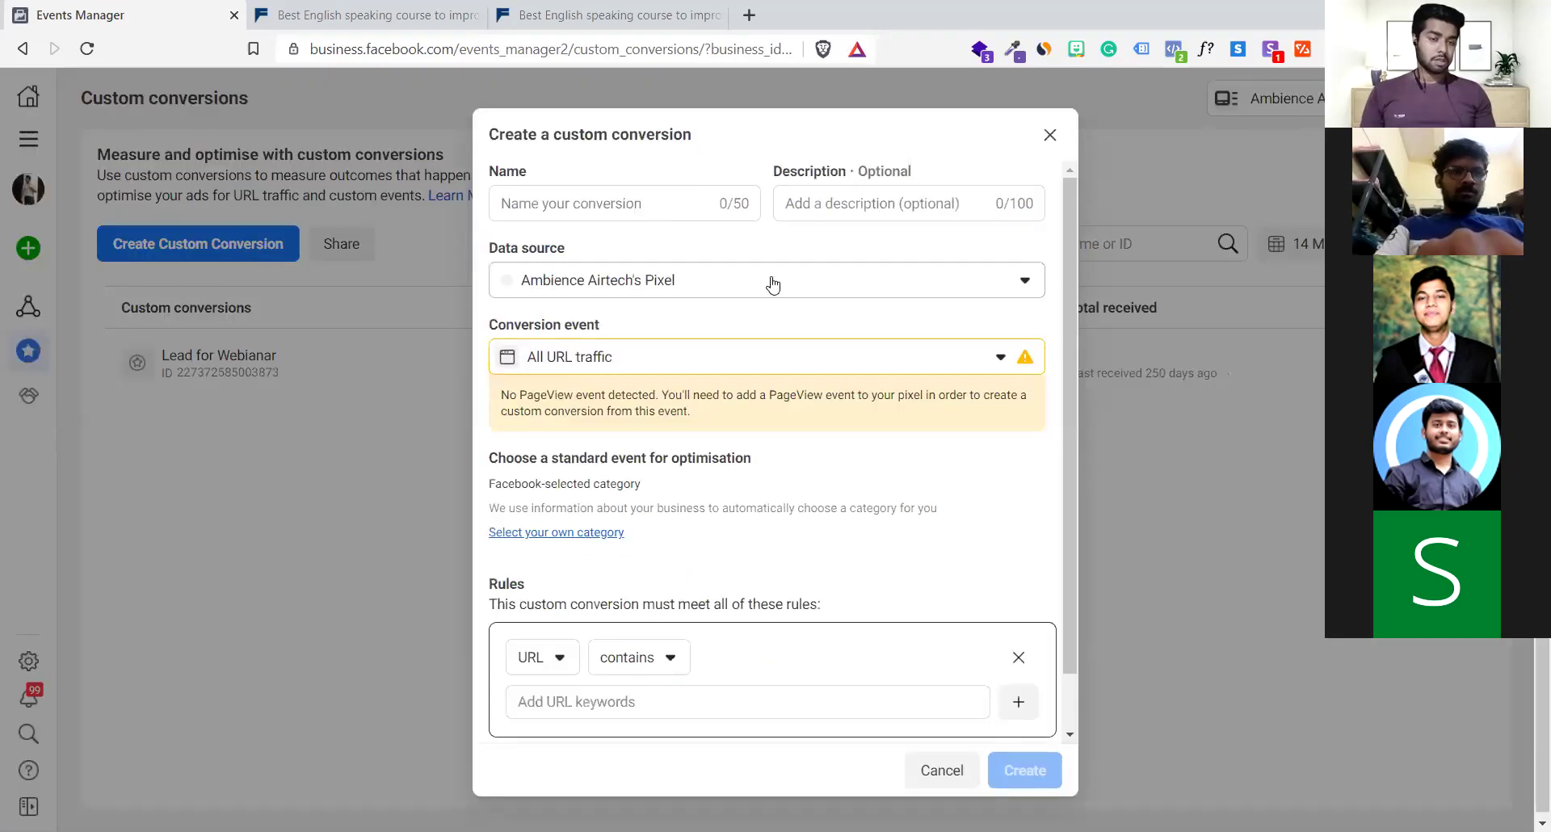
Name the new custom conversion 'FREE Signup submitted'
click(773, 284)
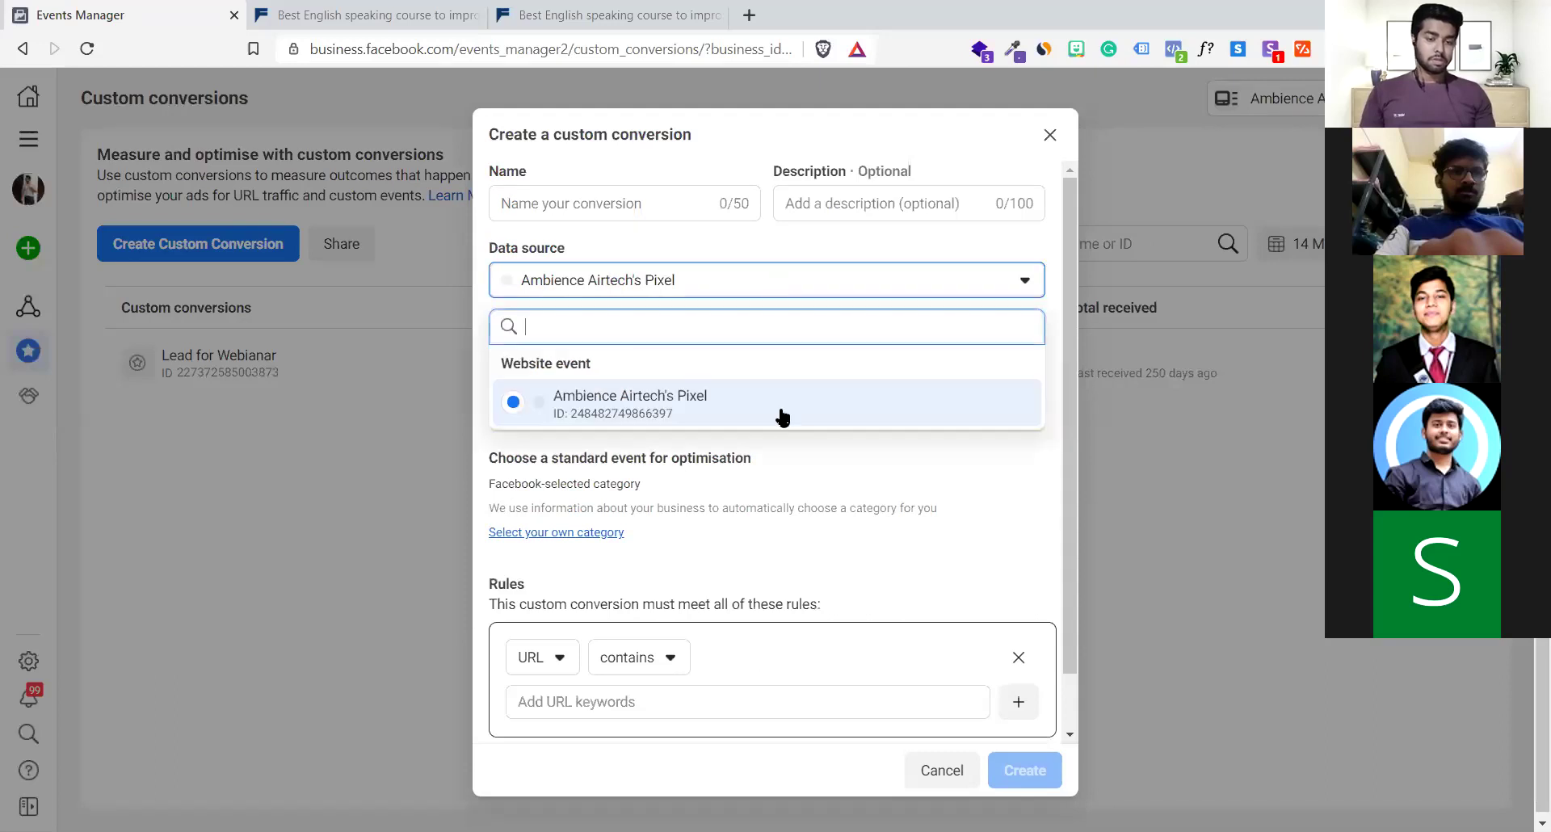
click(736, 299)
click(640, 206)
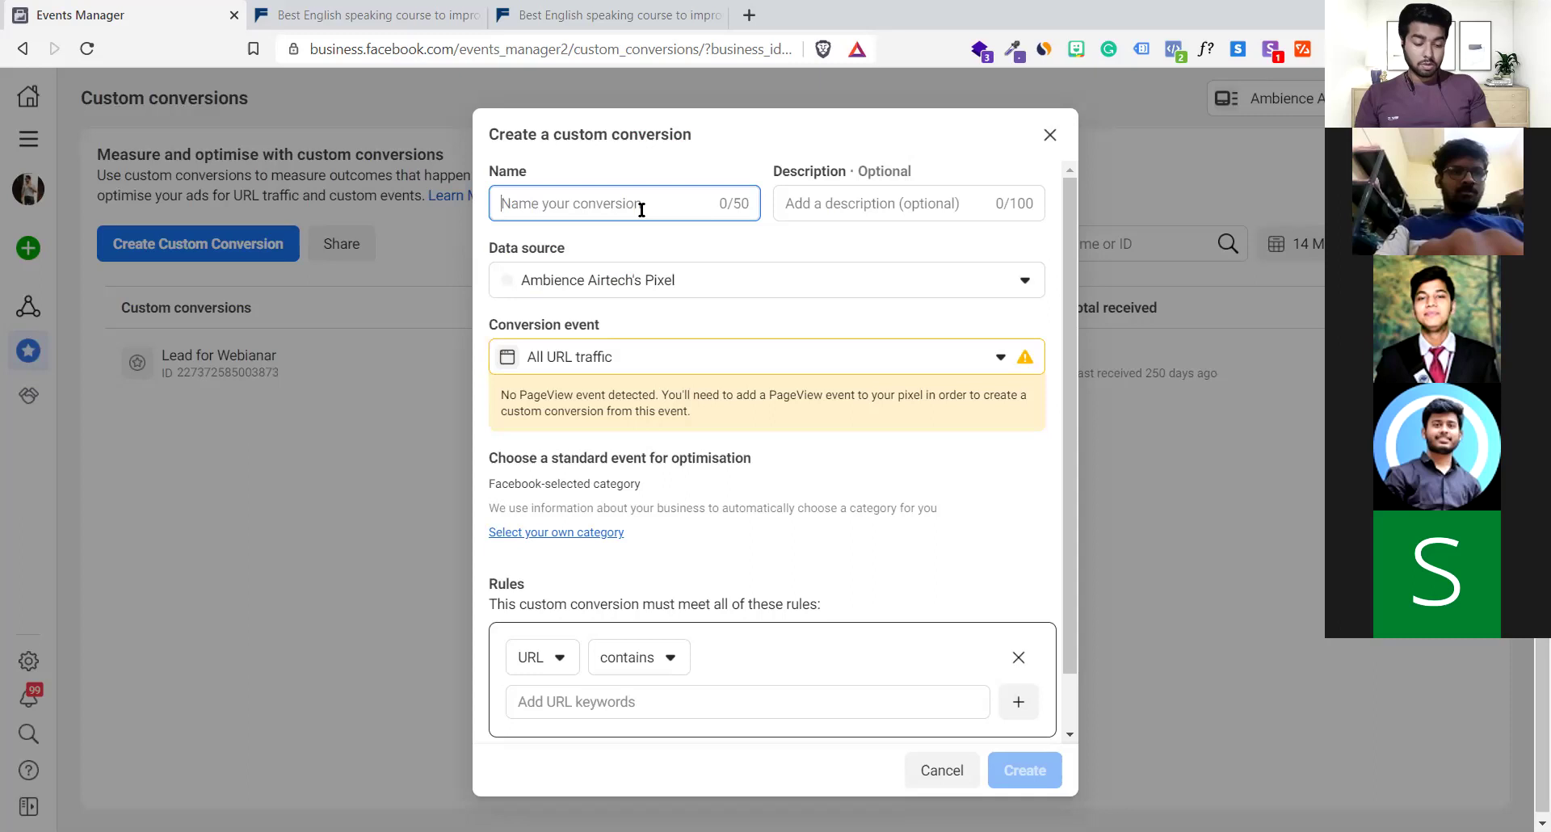
text(Sign)
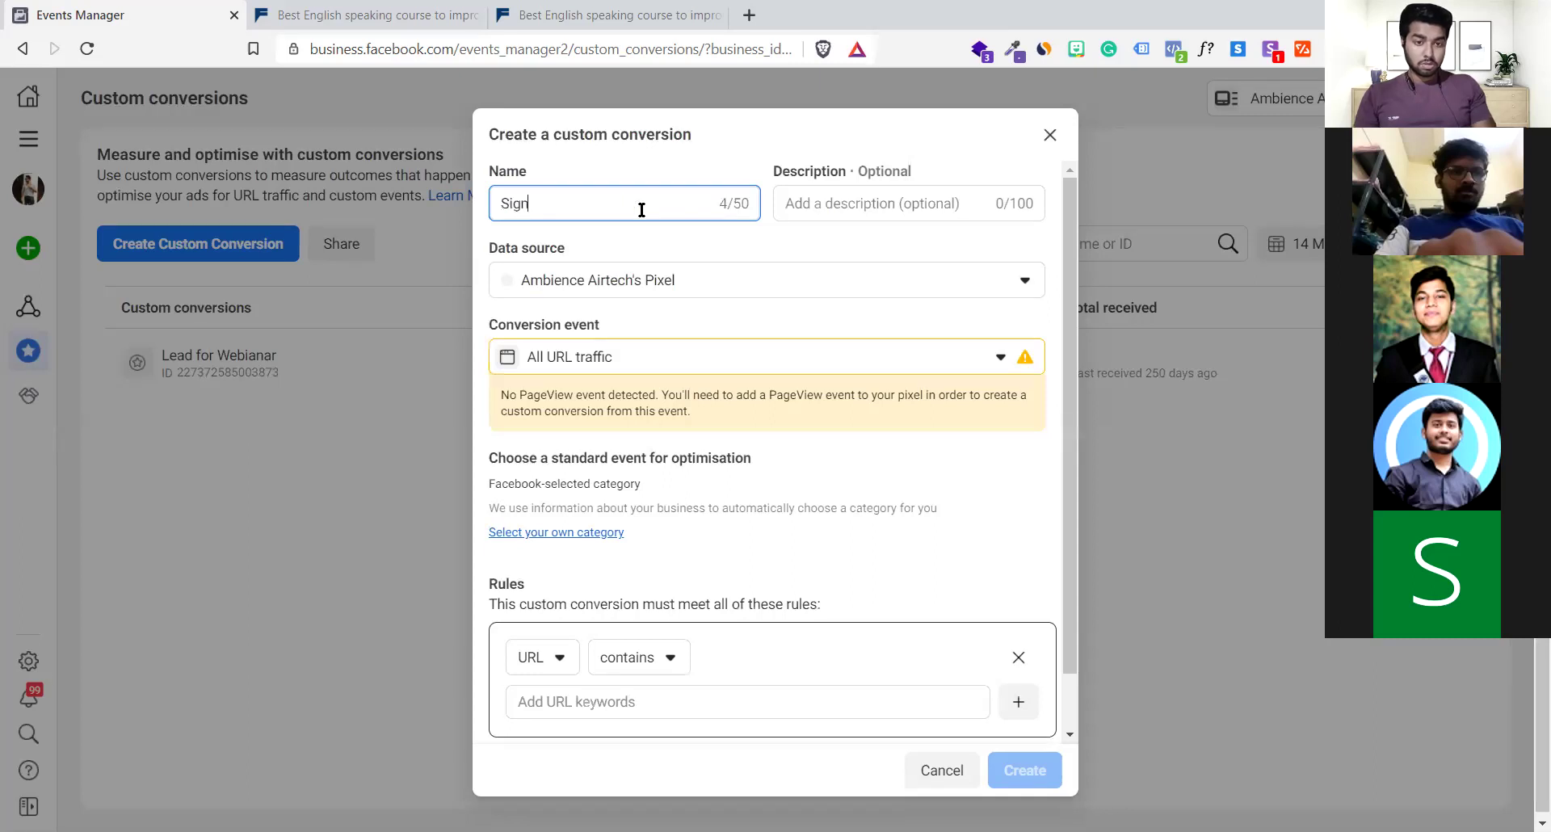
text(up )
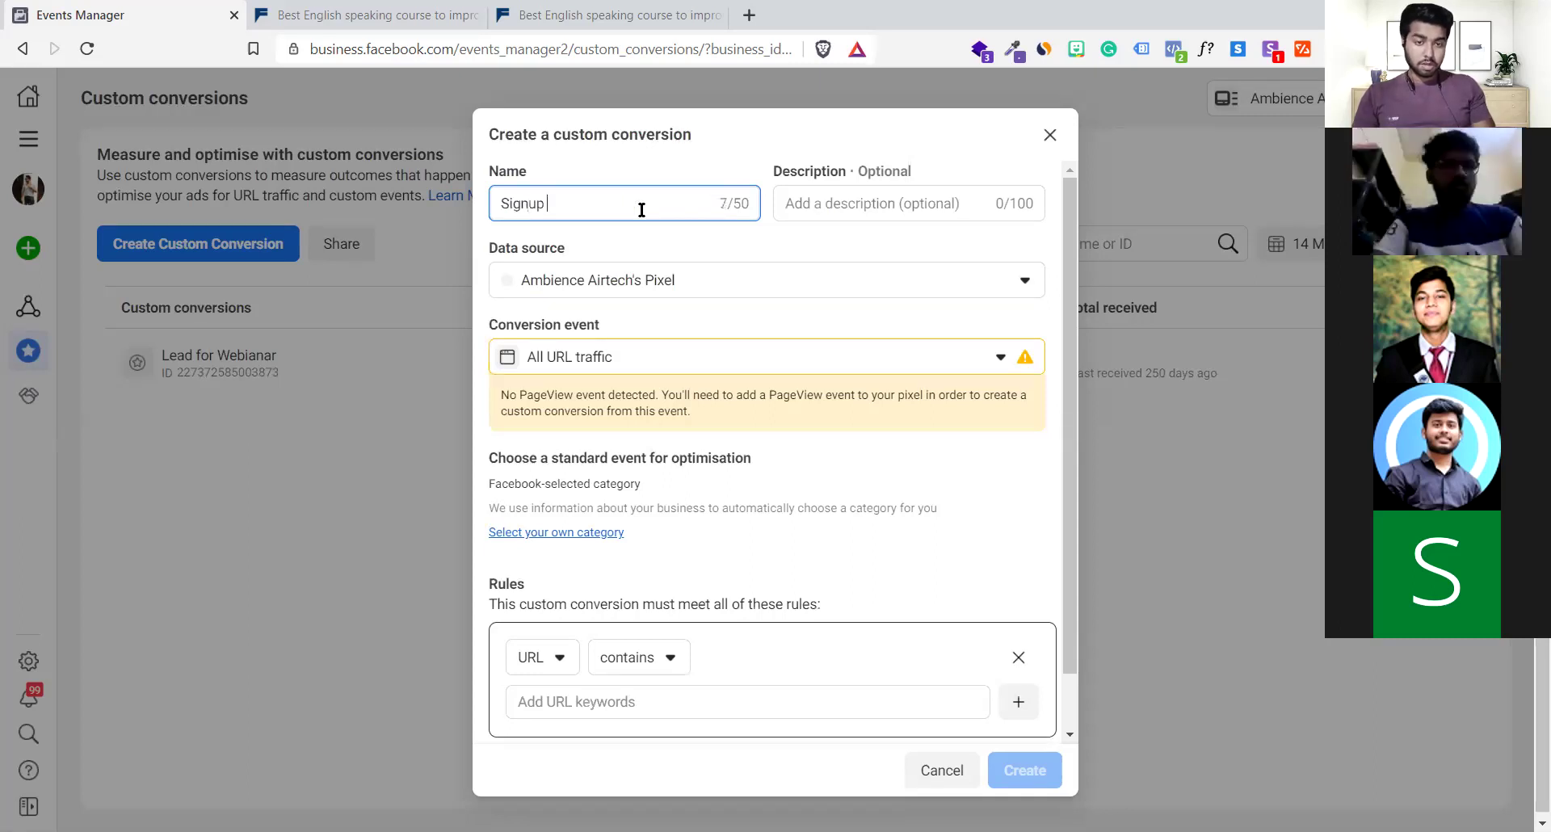
text(su)
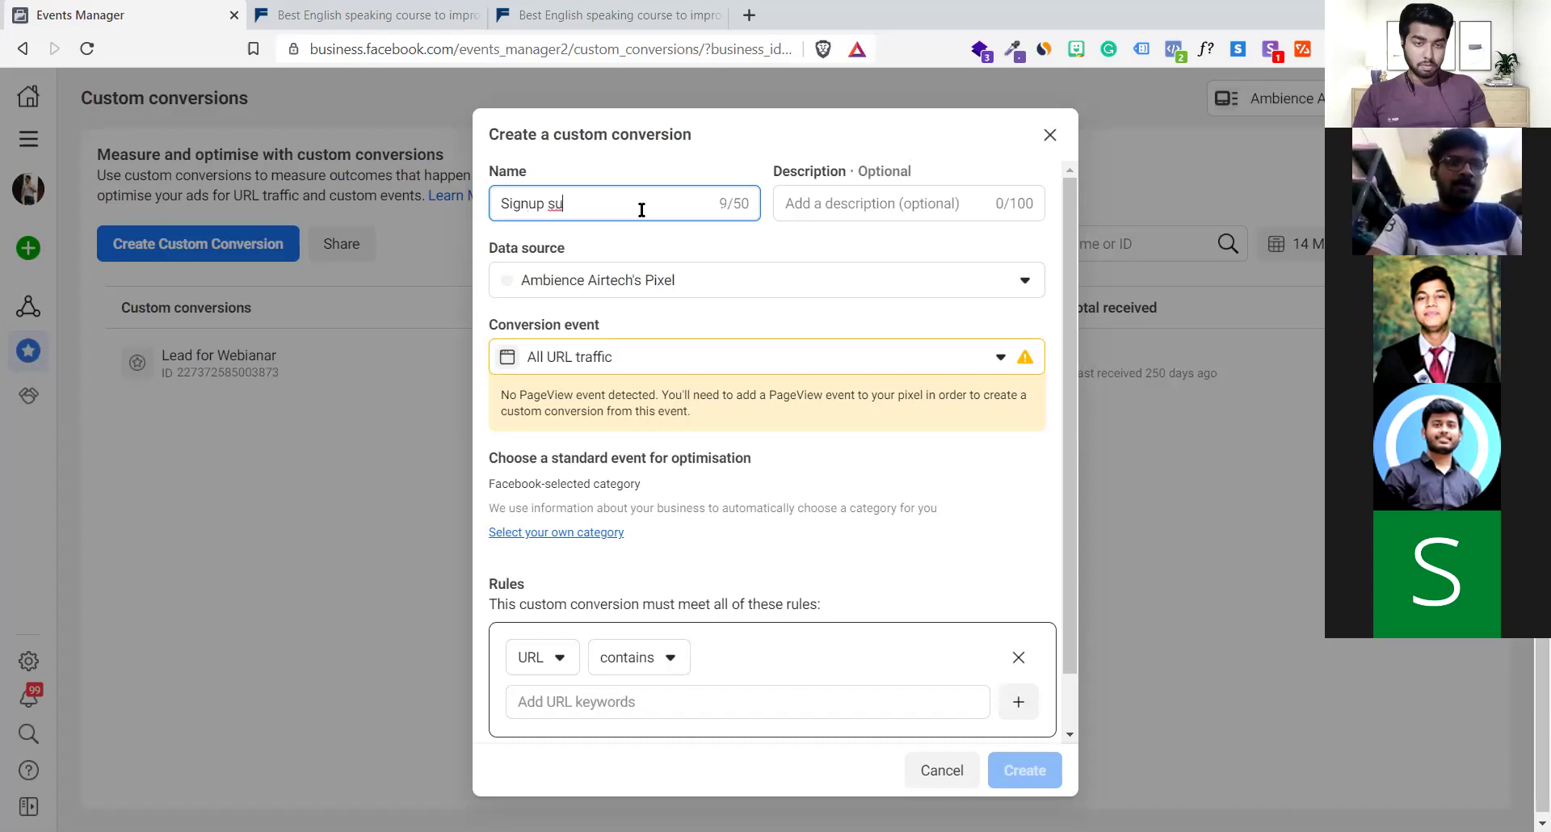
text(bmitted)
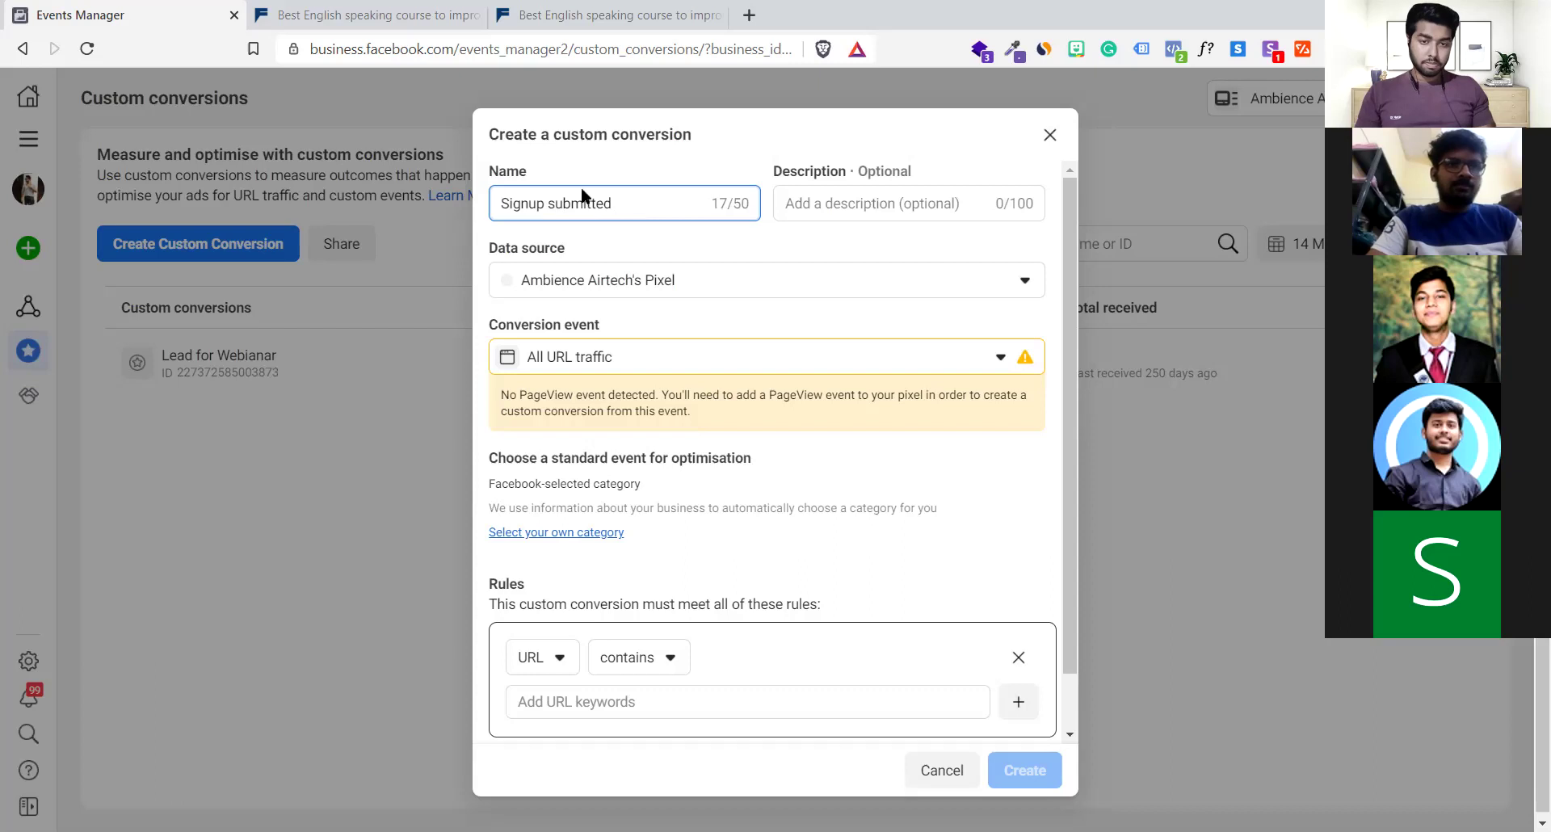
click(504, 206)
text(FREE)
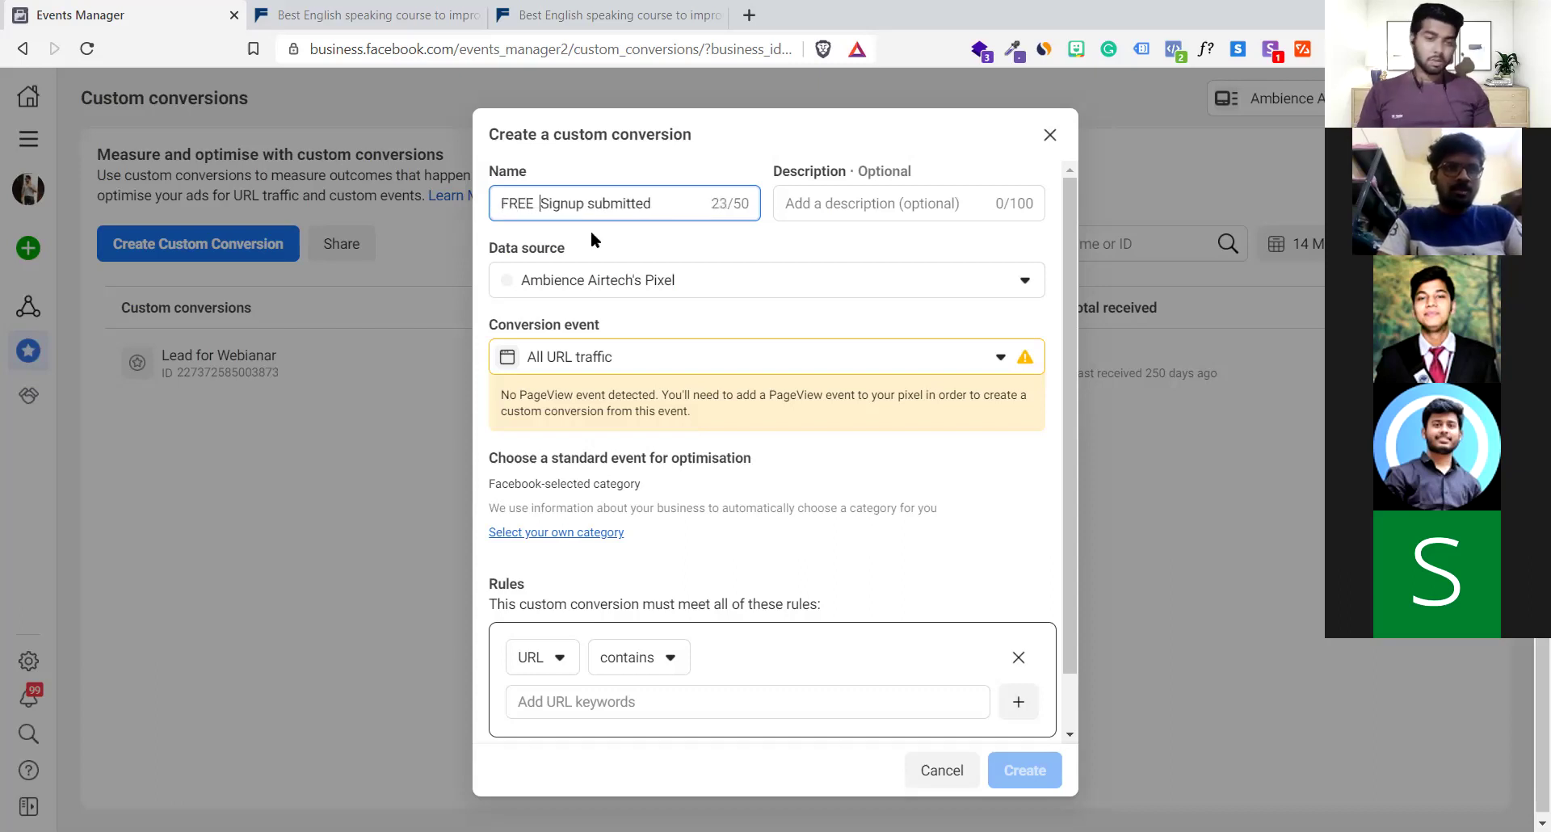
click(849, 257)
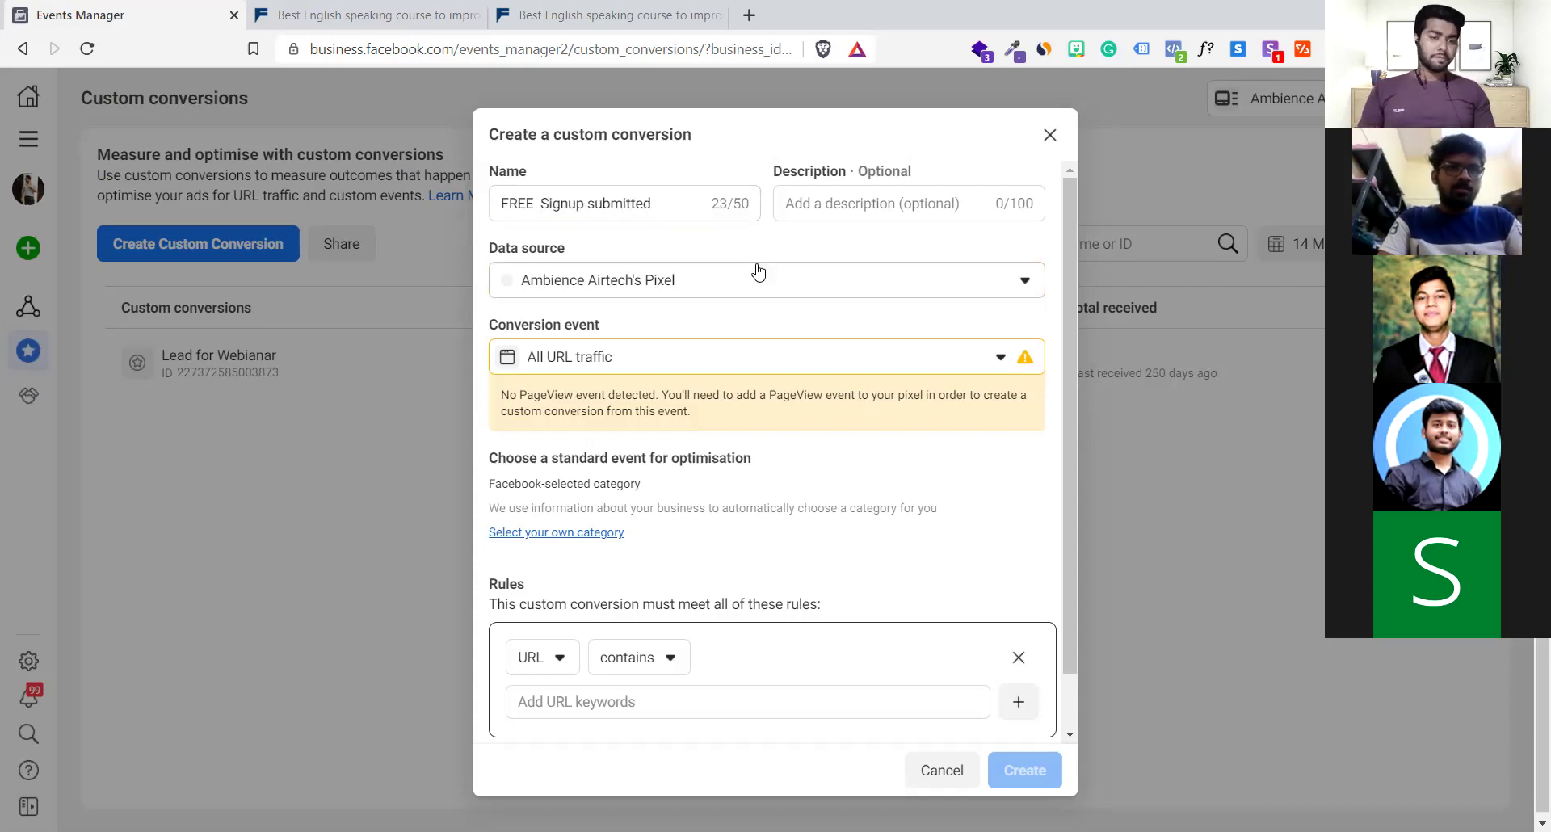
click(668, 355)
click(670, 359)
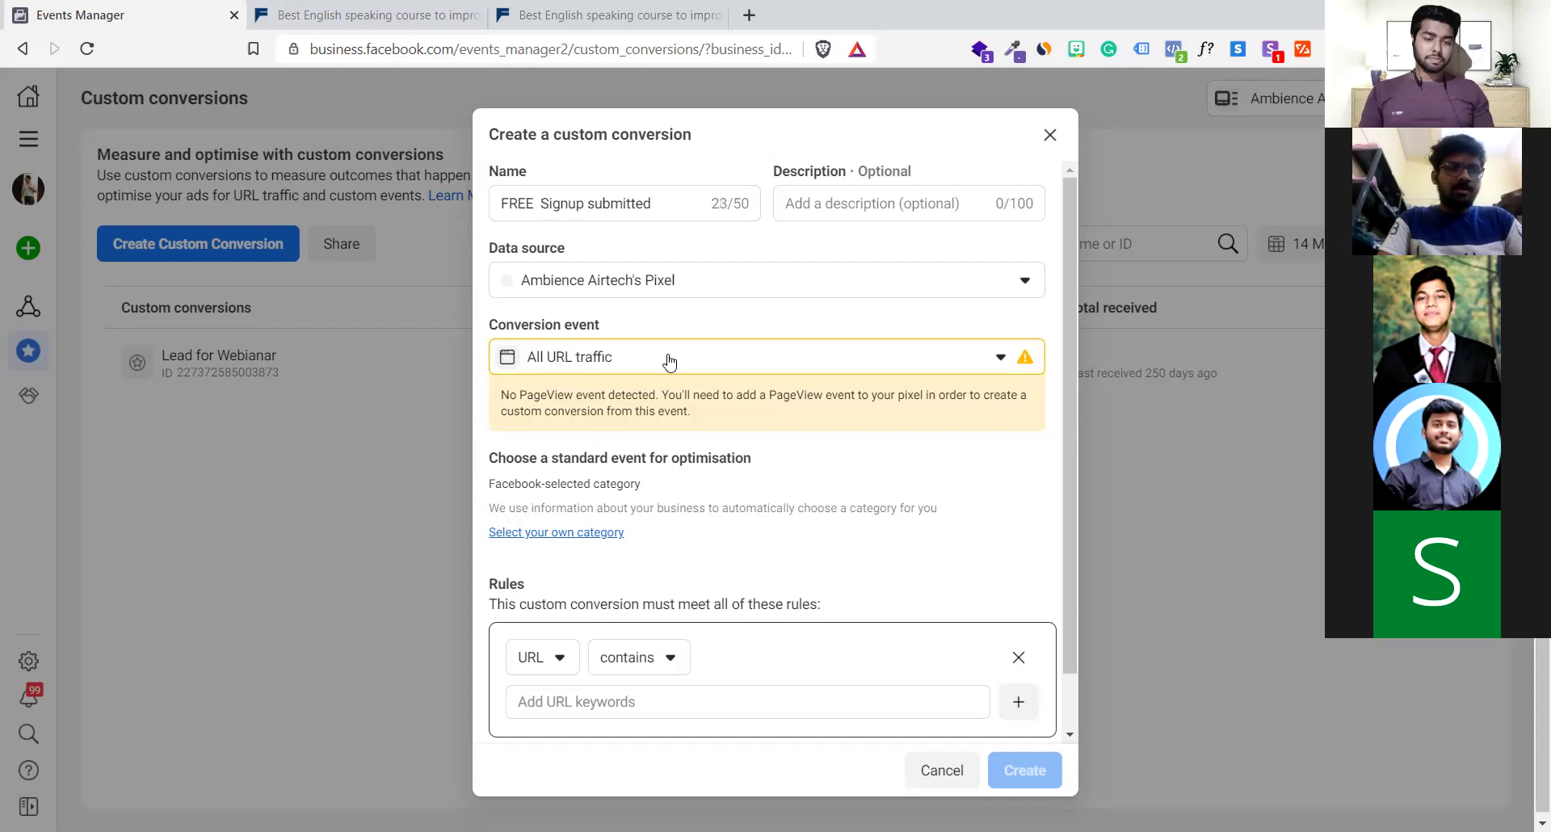
click(662, 298)
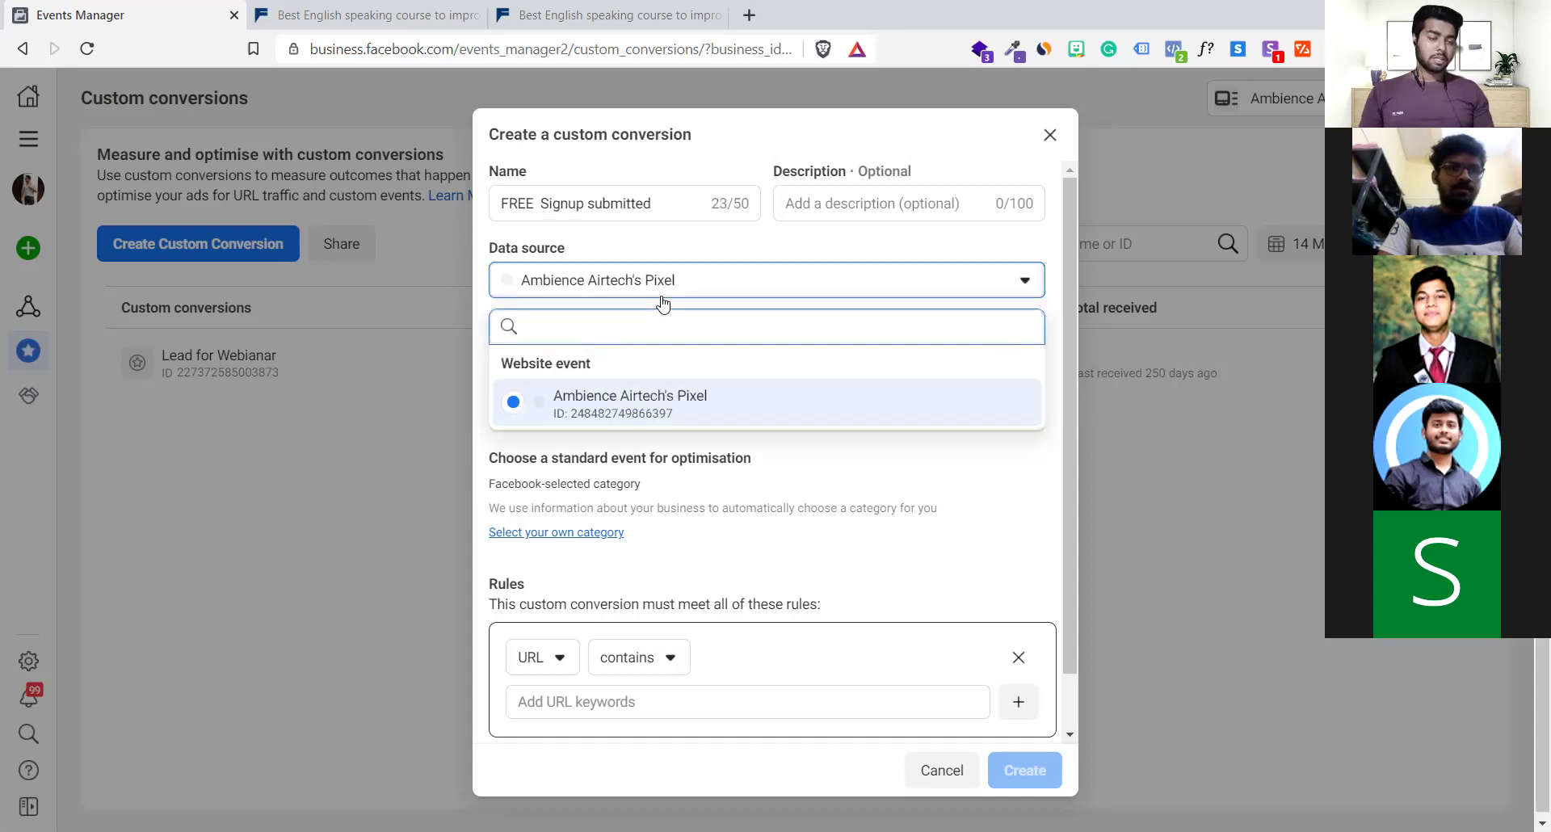
click(623, 416)
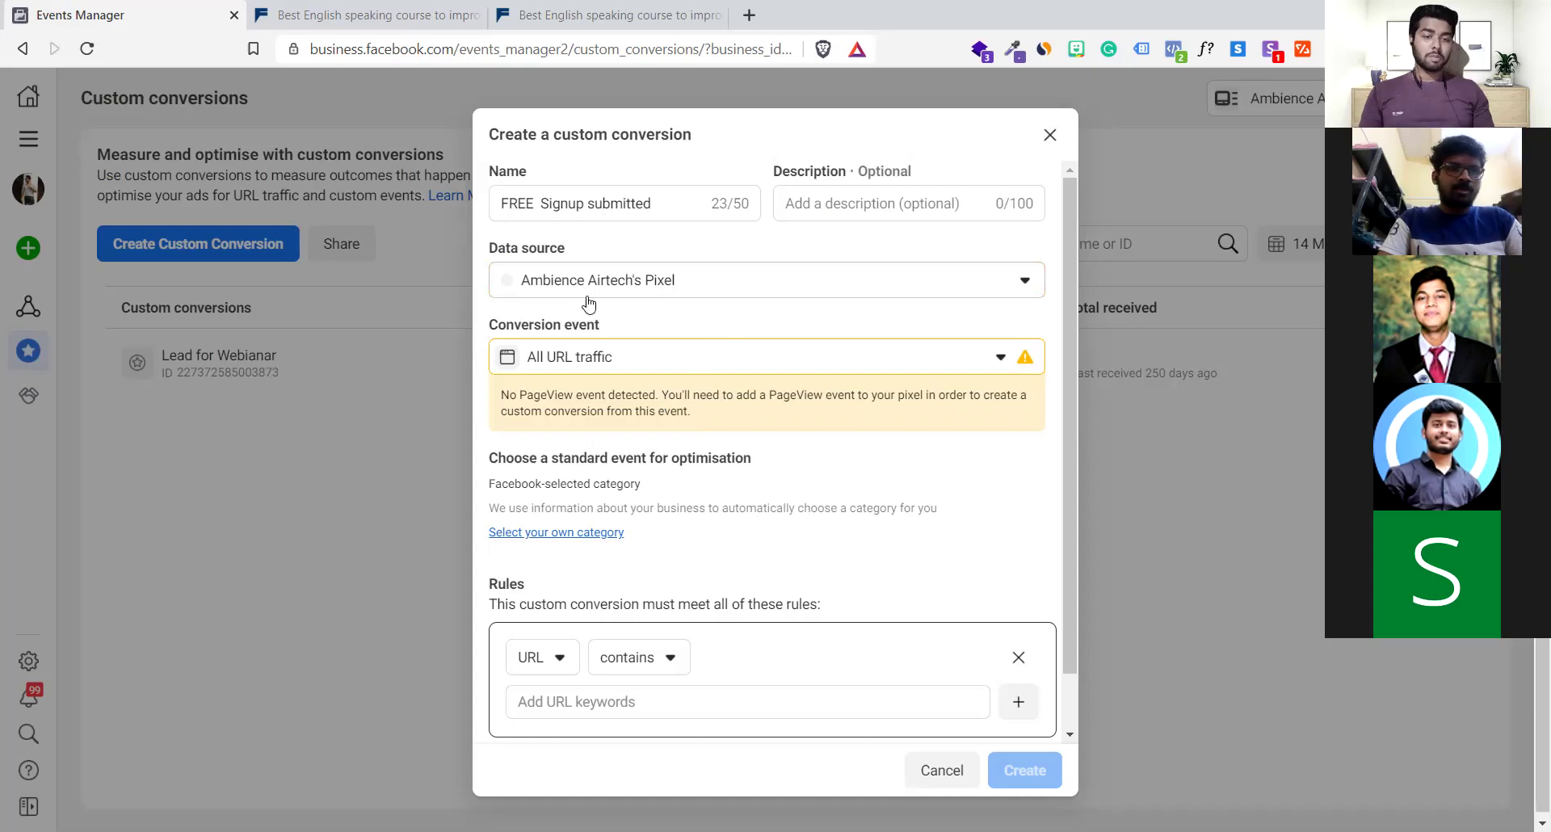
click(688, 352)
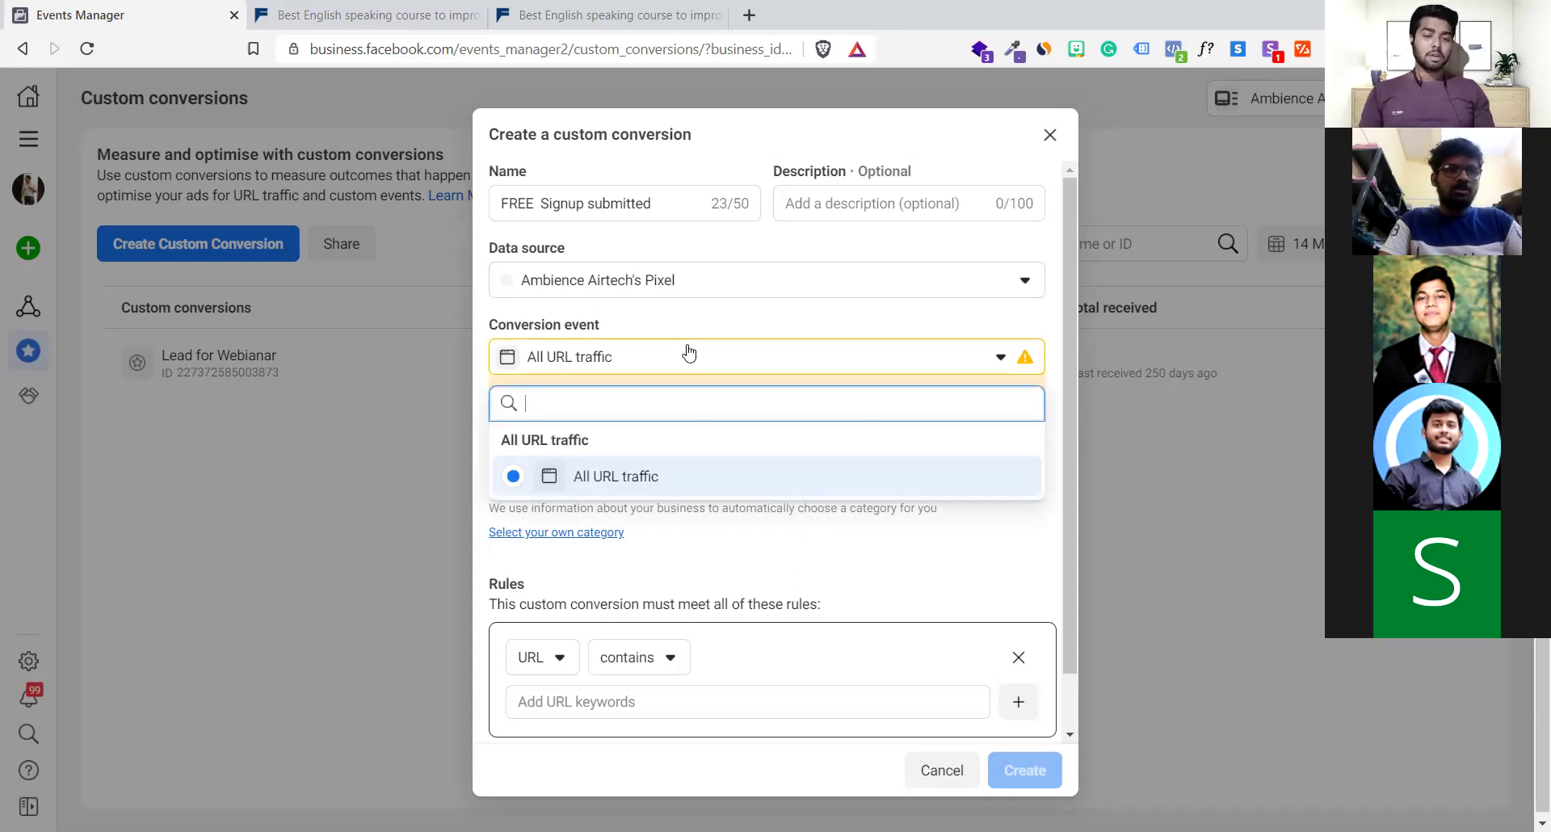
click(679, 357)
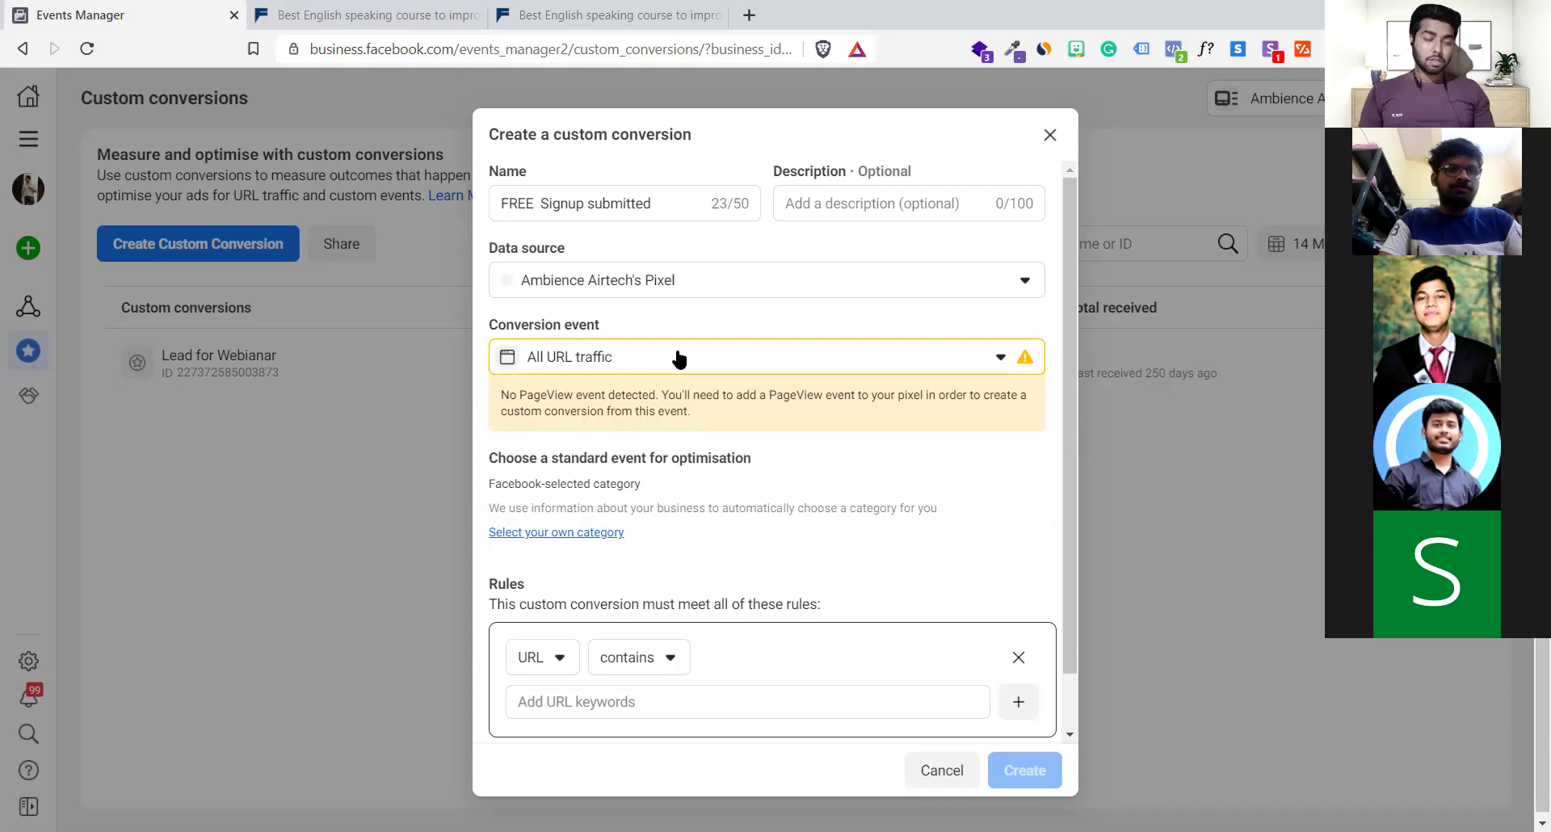
click(675, 357)
click(601, 475)
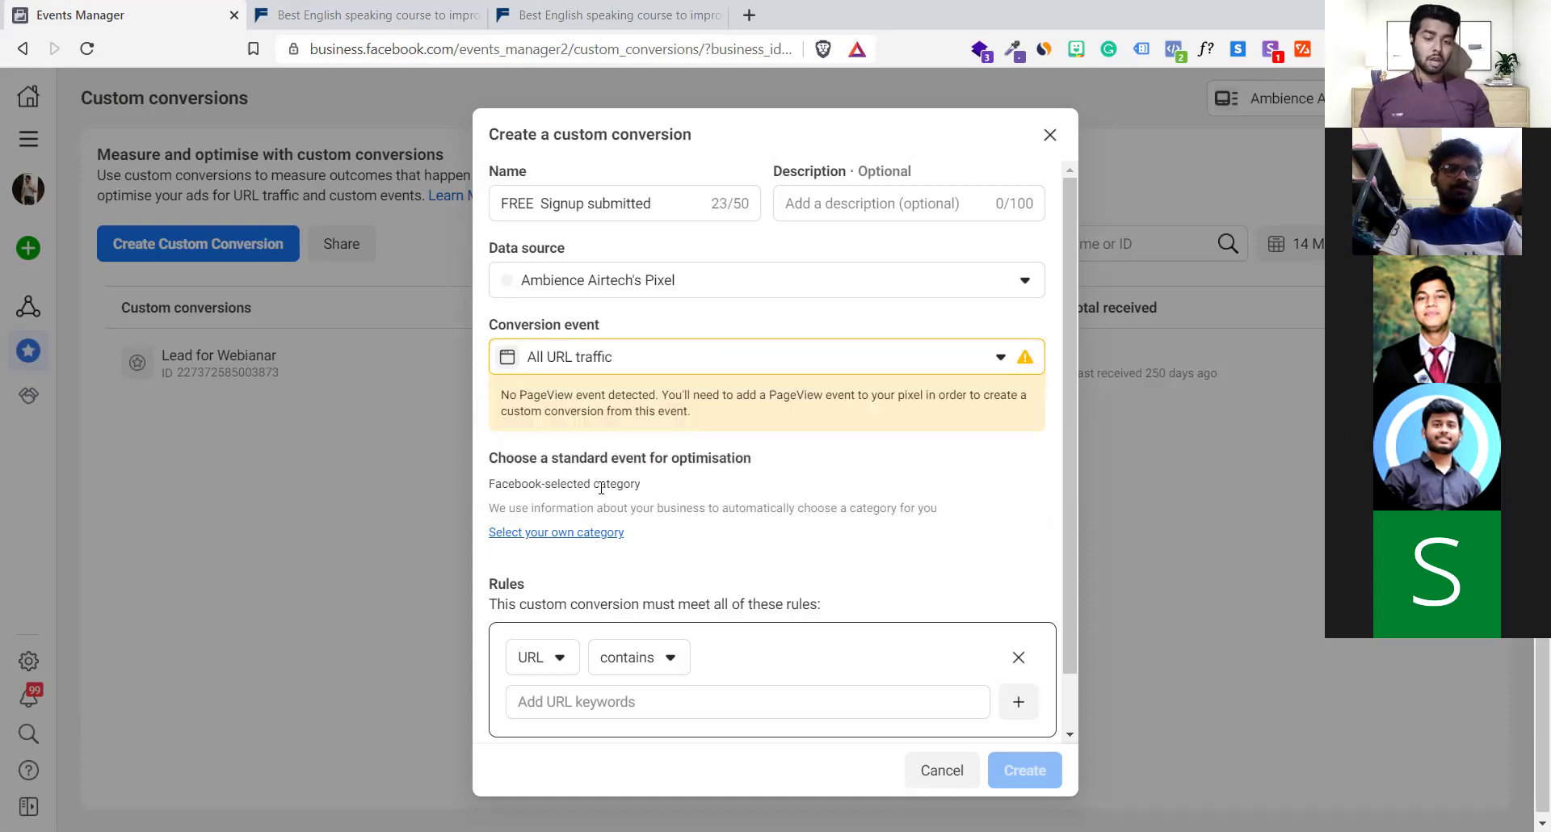
scroll(695, 618, down, 1)
click(644, 640)
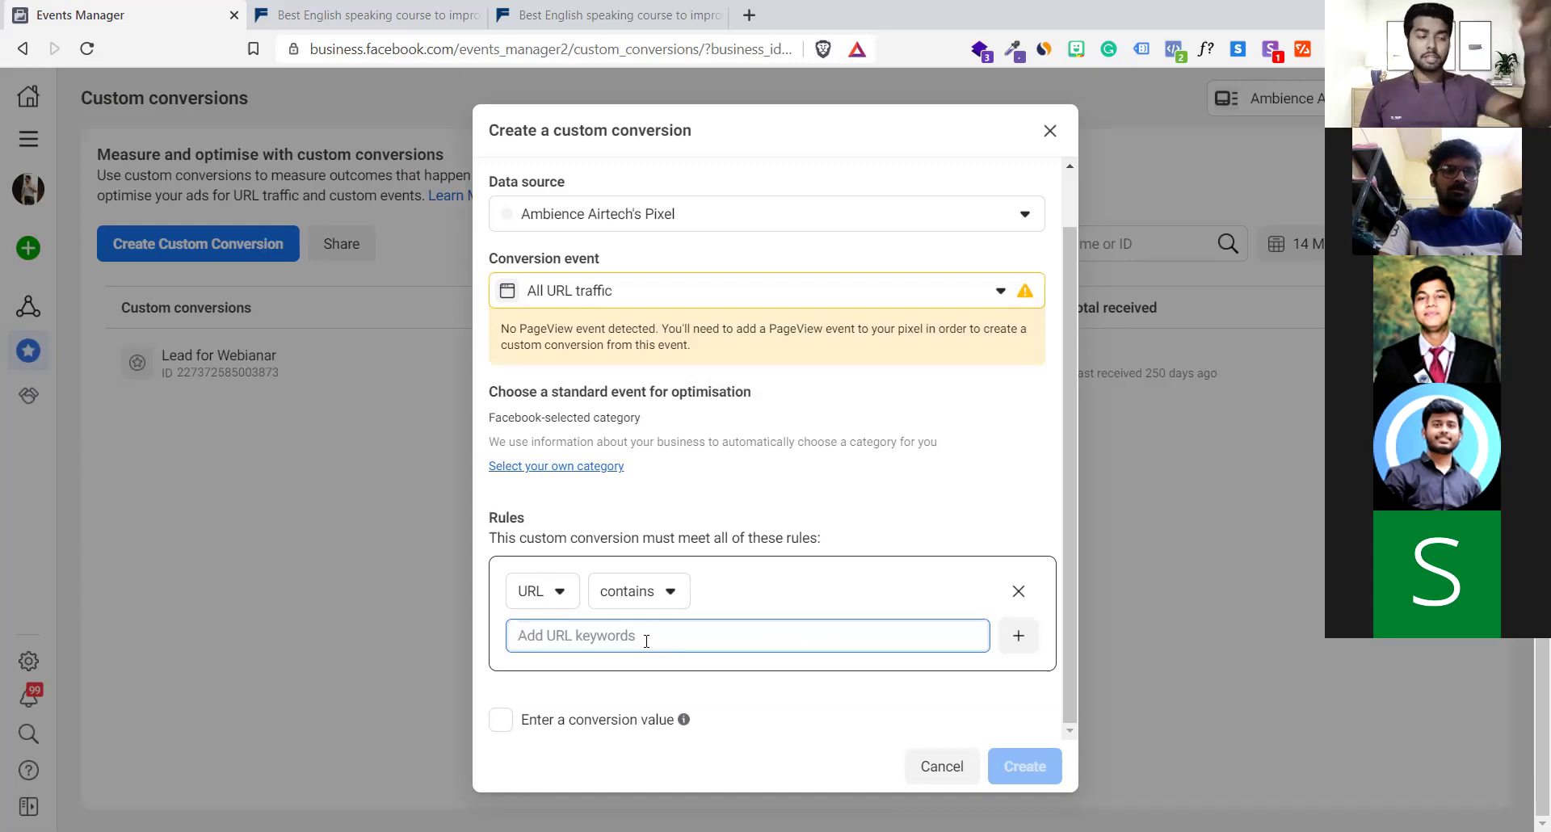
click(569, 15)
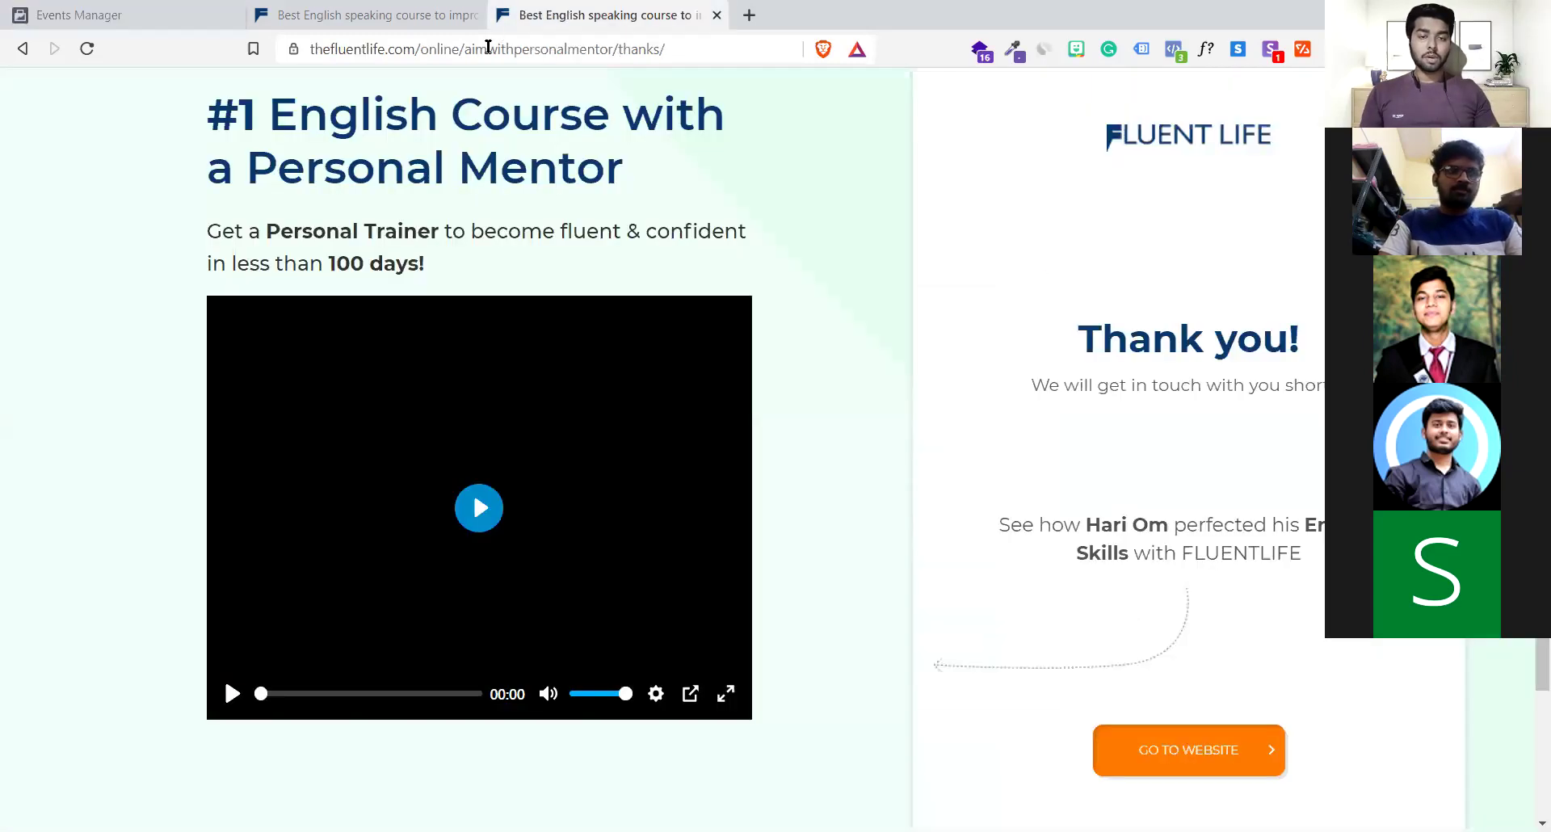
key(ctrl+l)
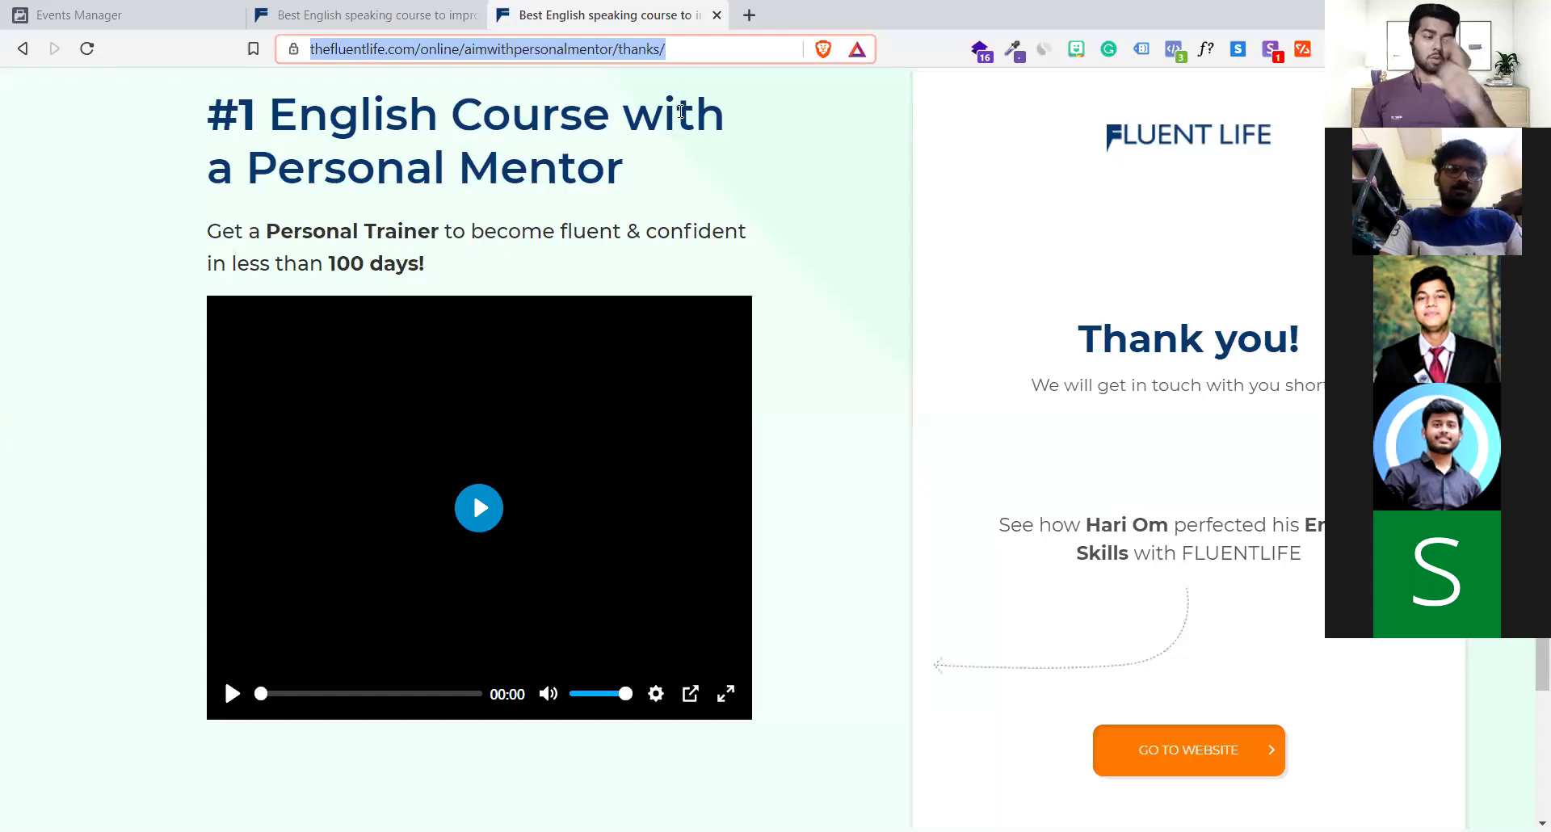
click(89, 14)
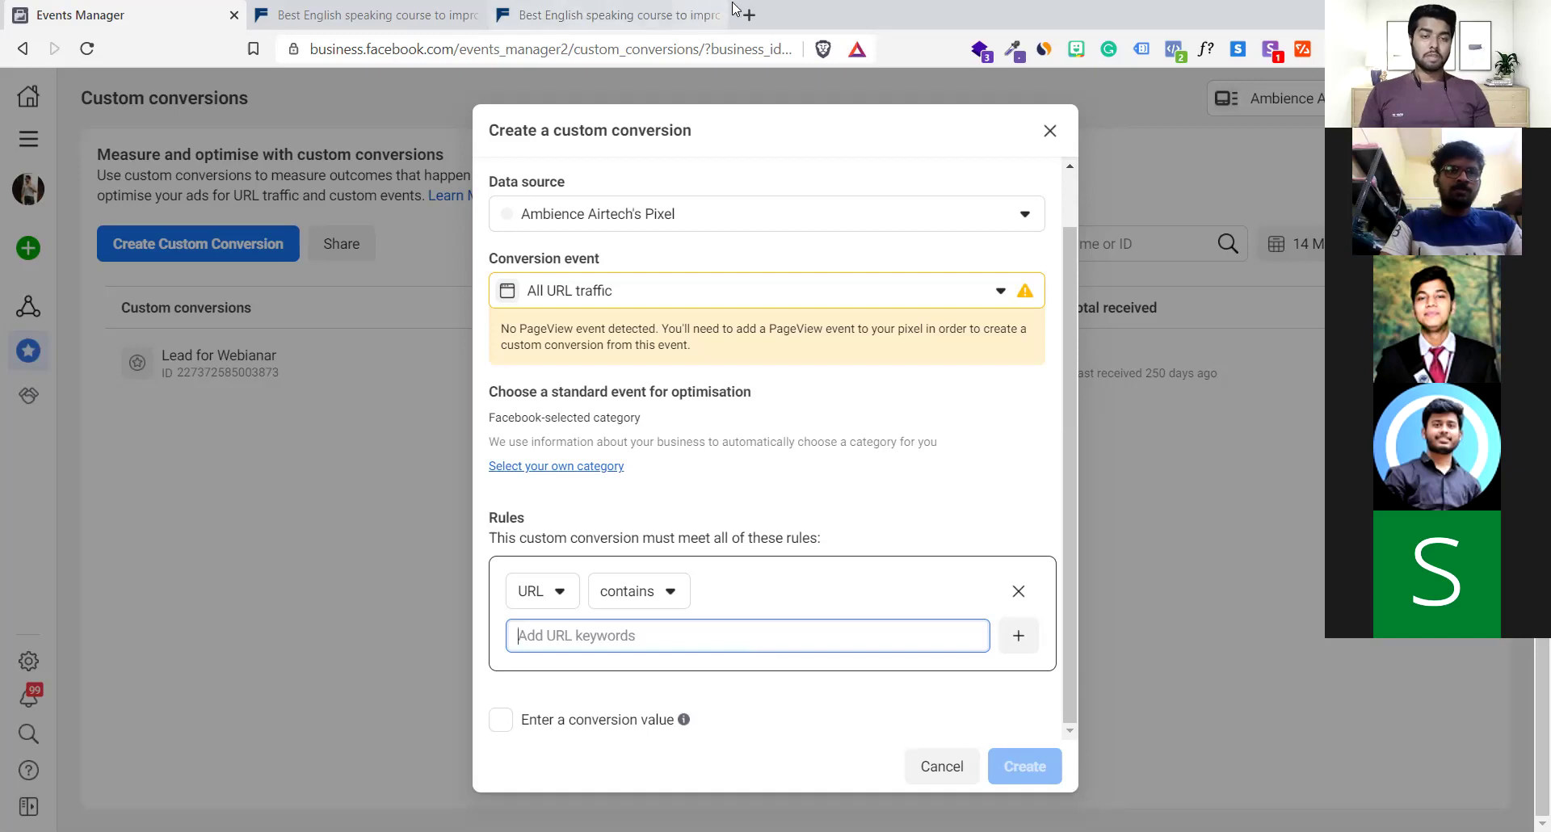
Open lp.ambienceairtech.com/thanku in a new browser tab
click(755, 19)
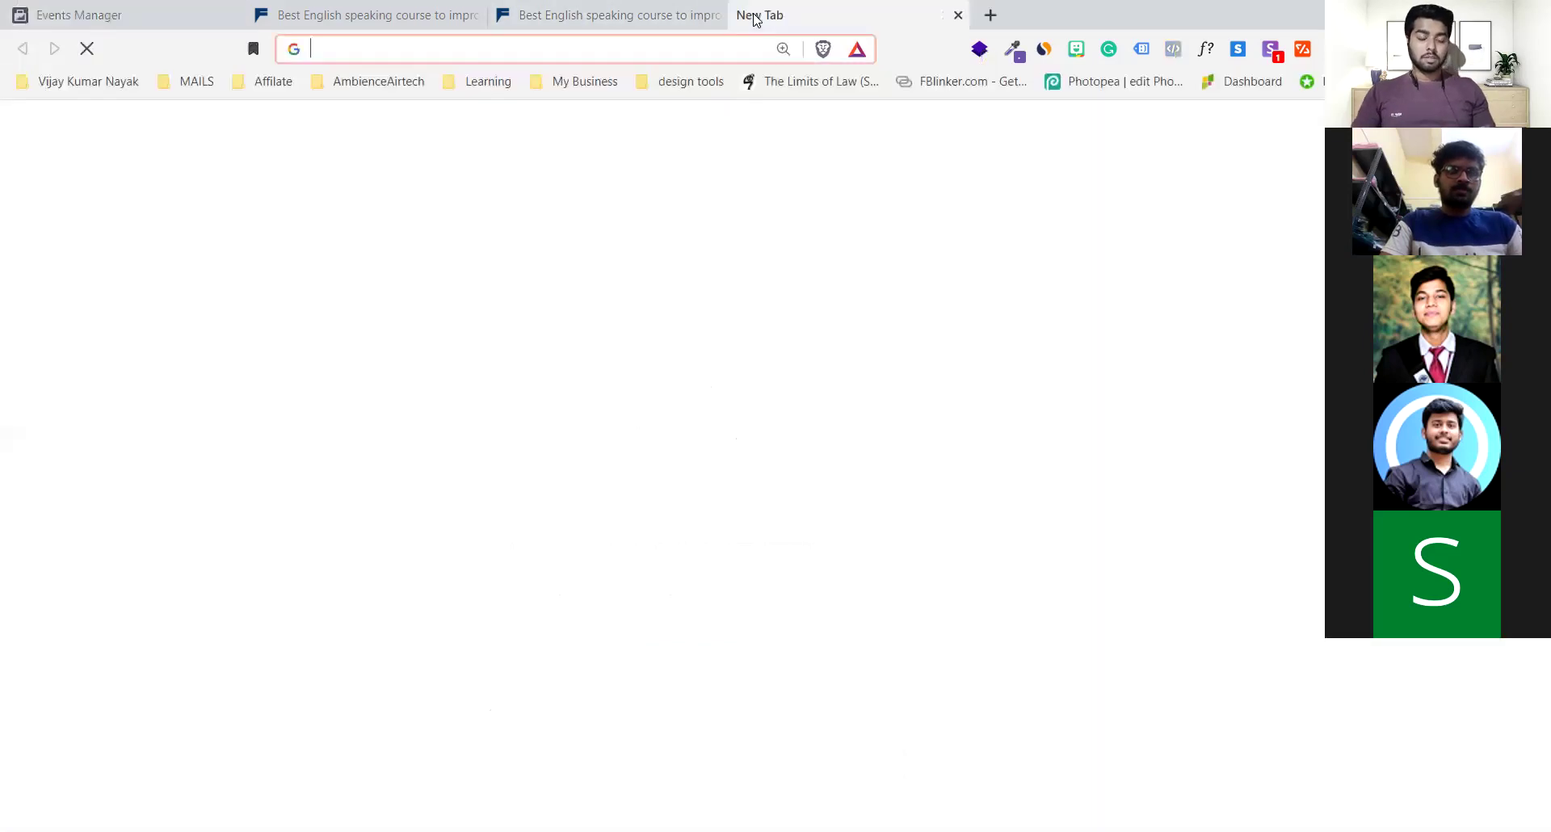
text(ambience)
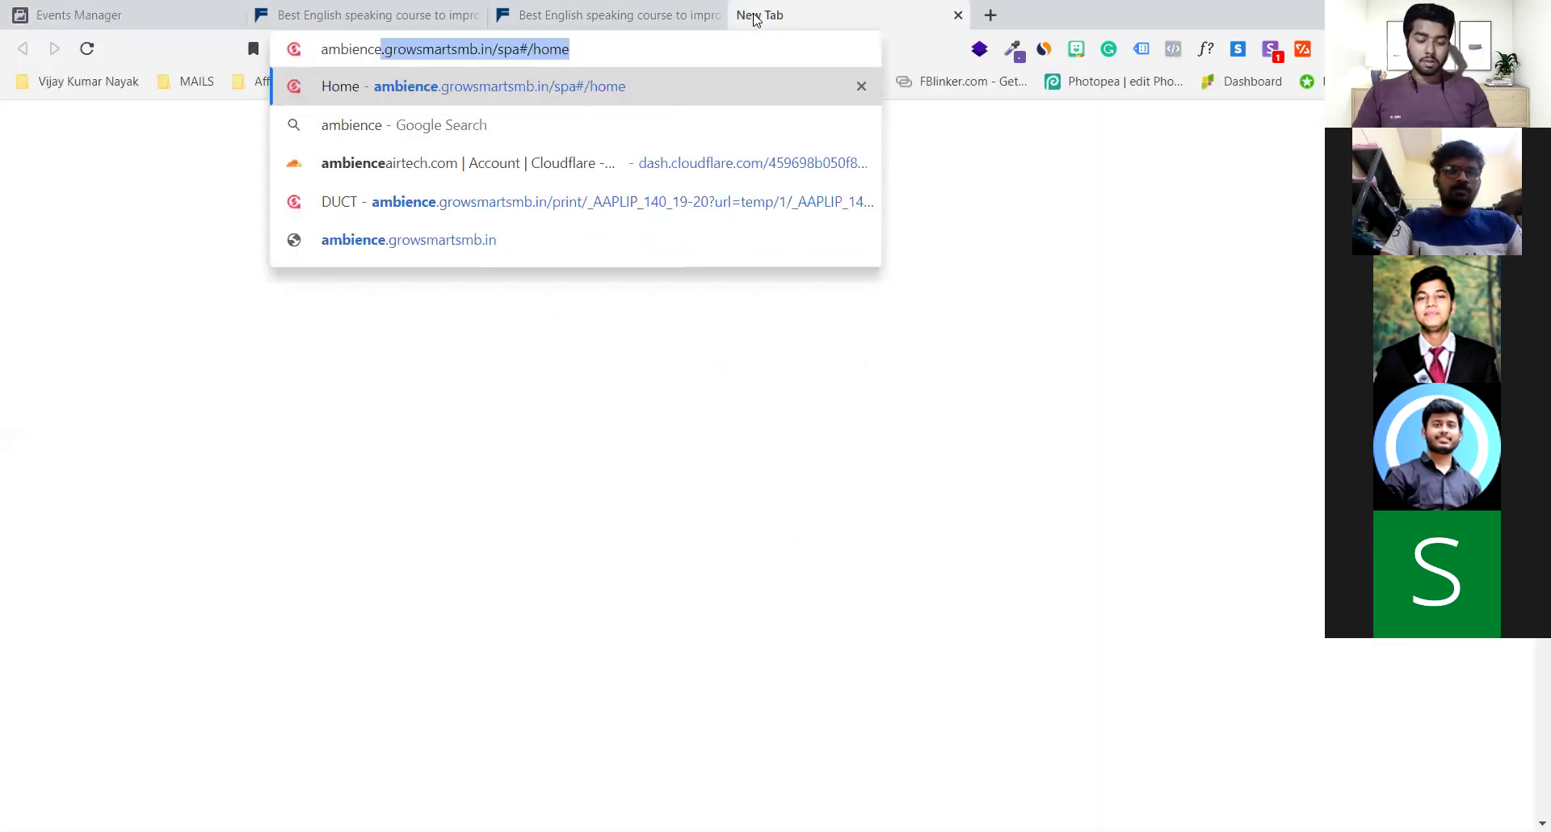
text(airte)
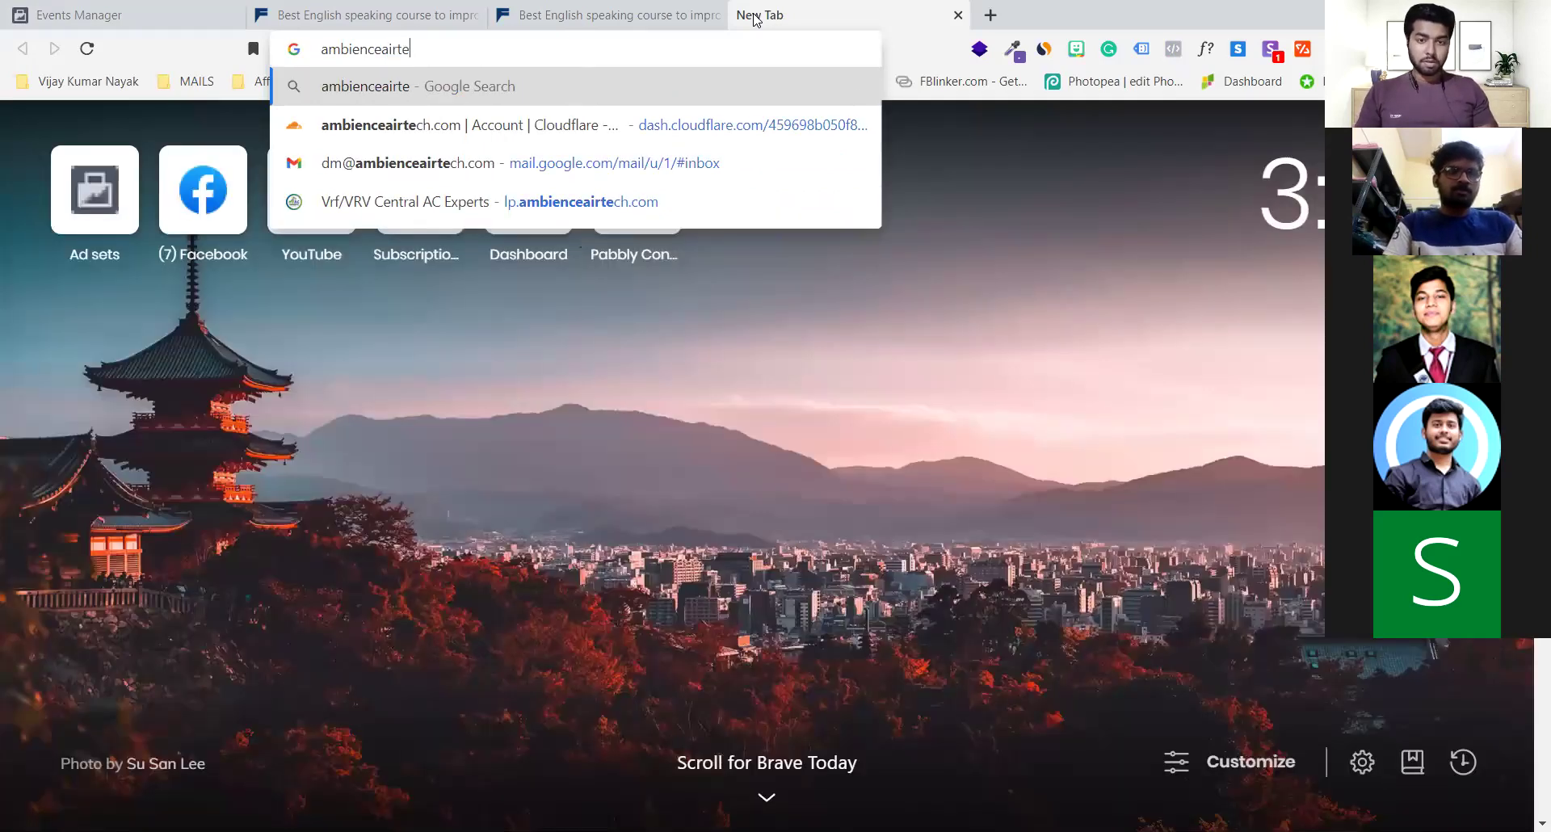
key(Down)
key(Down)
key(Down)
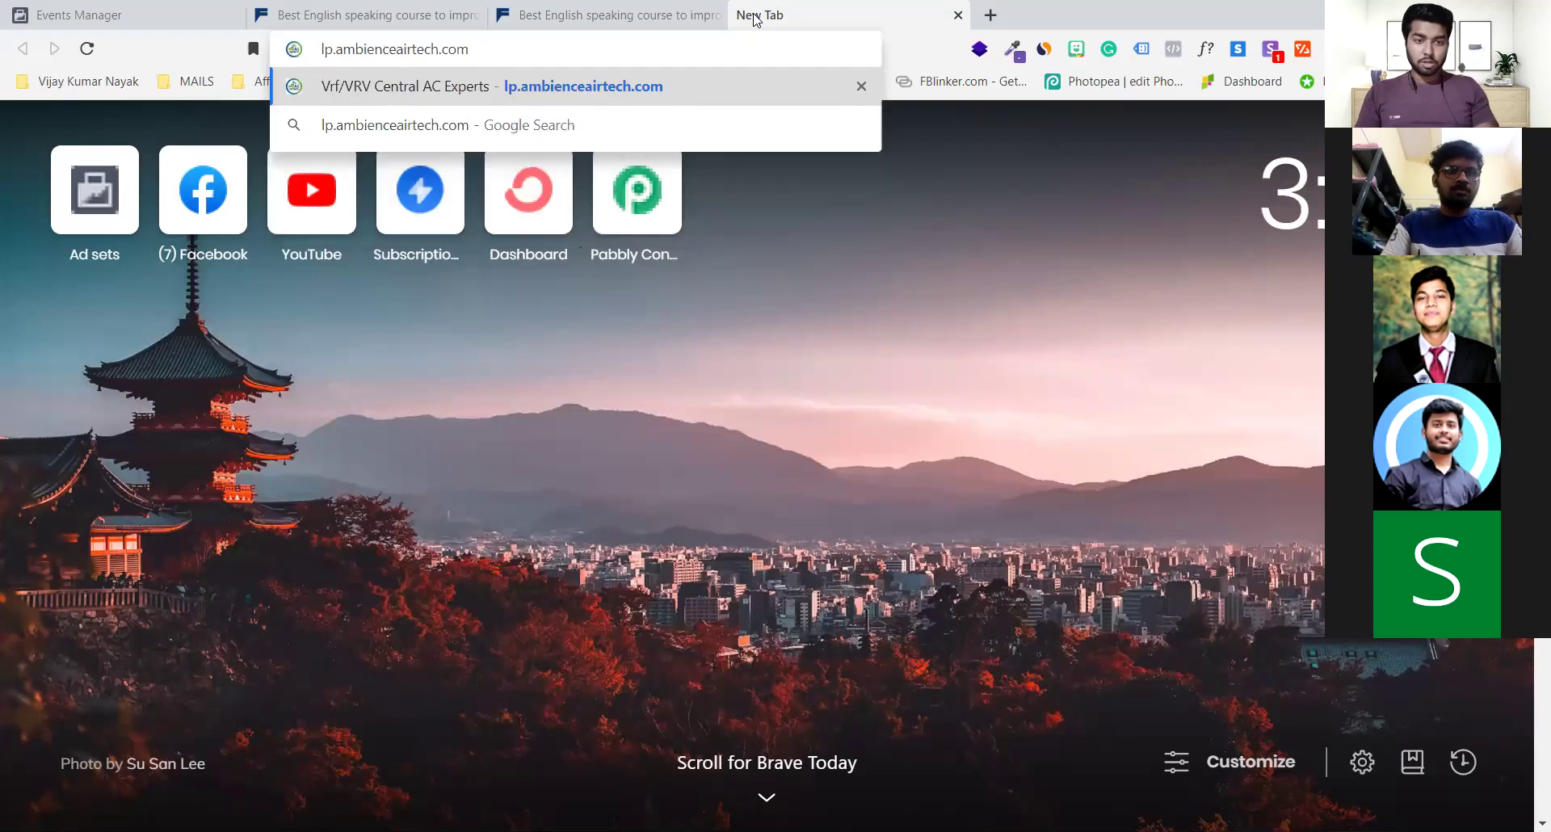
text(/tahnk)
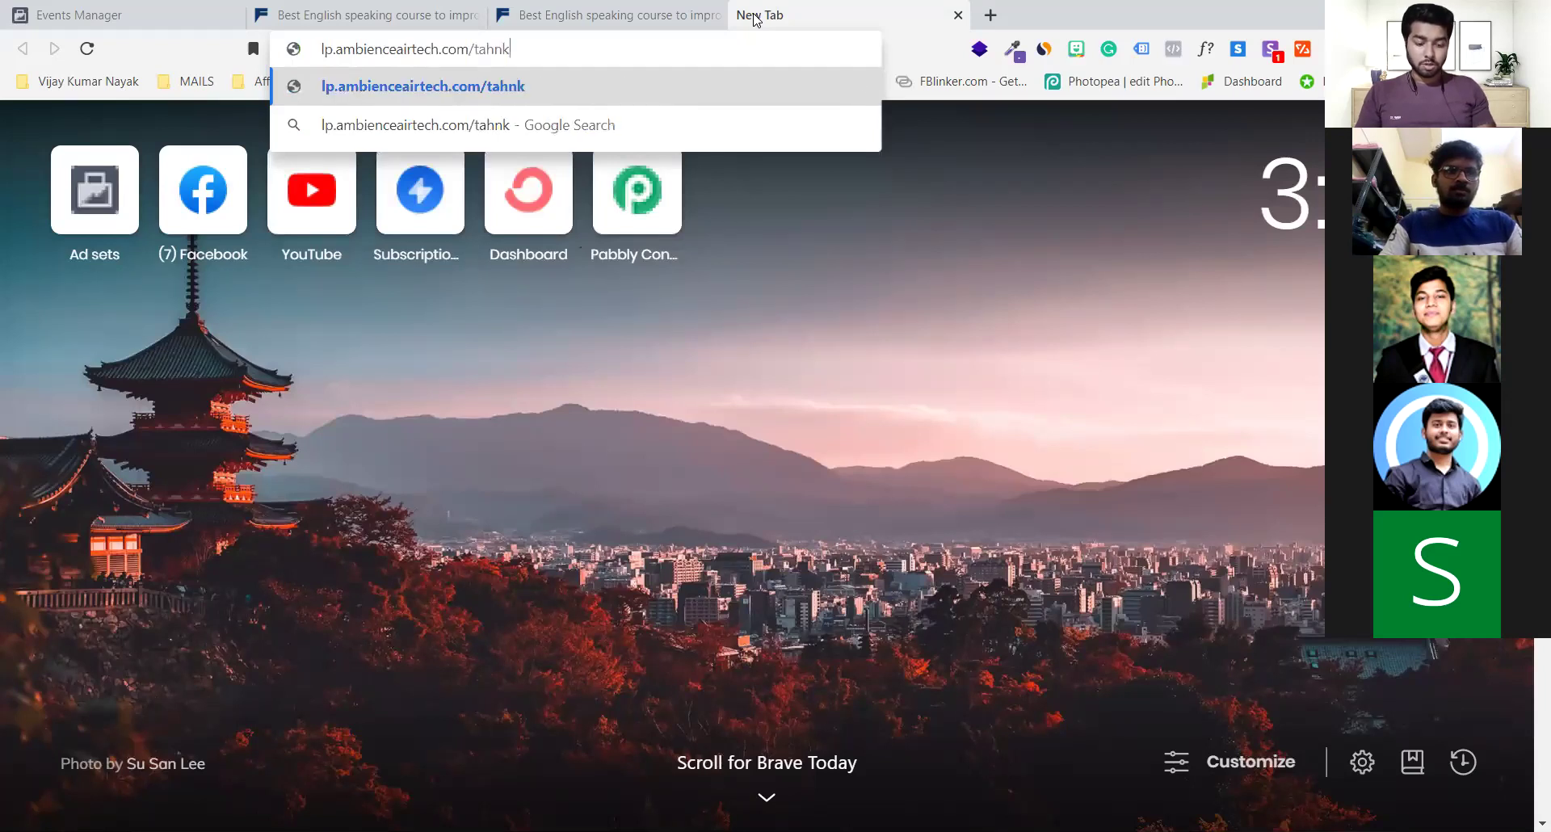
key(BackSpace)
key(BackSpace)
key(BackSpace)
key(BackSpace)
text(hank)
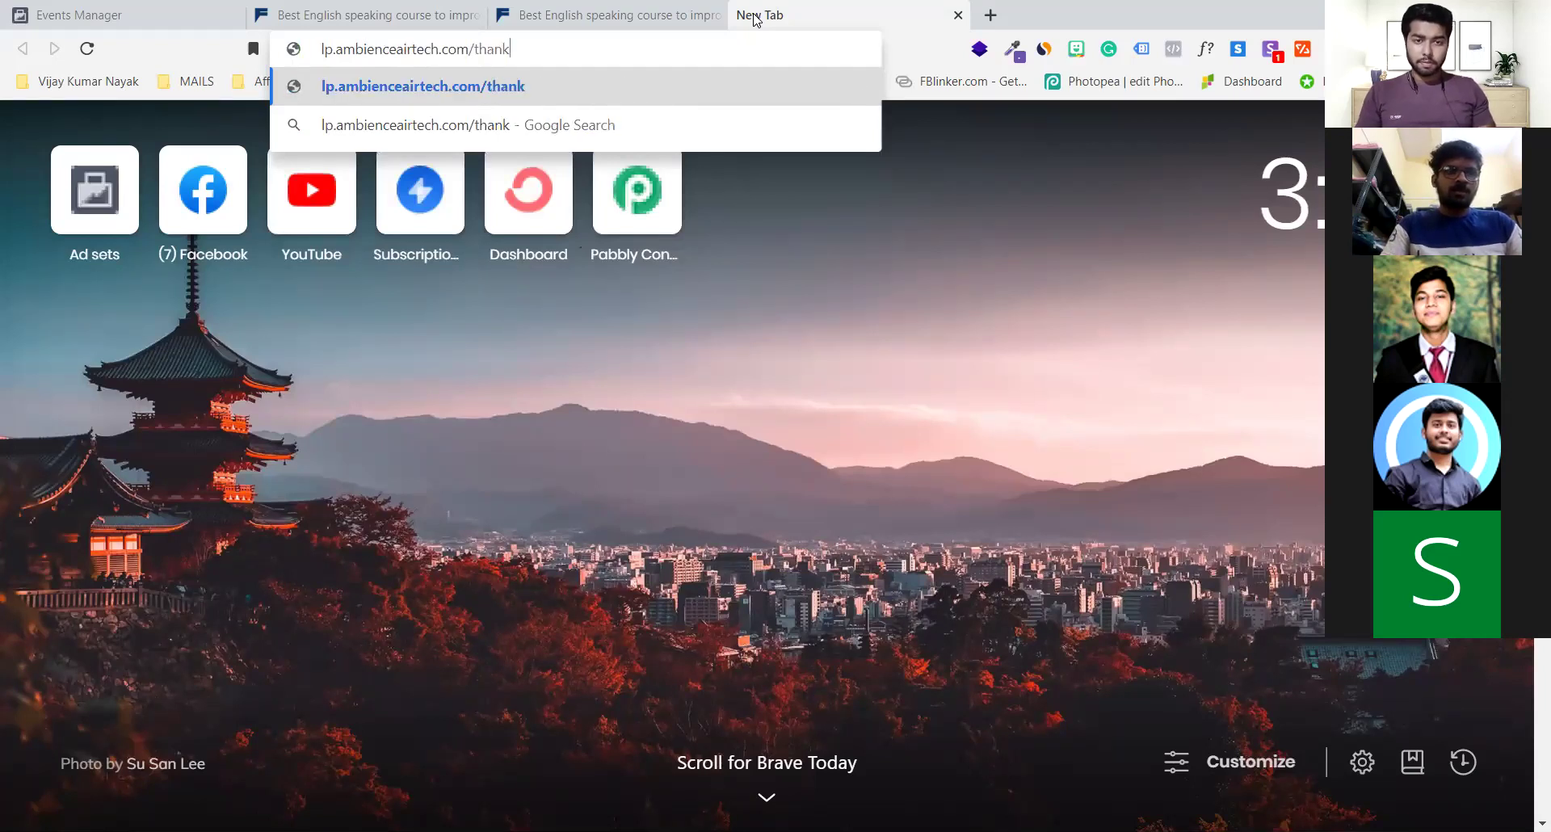
text(u)
key(Return)
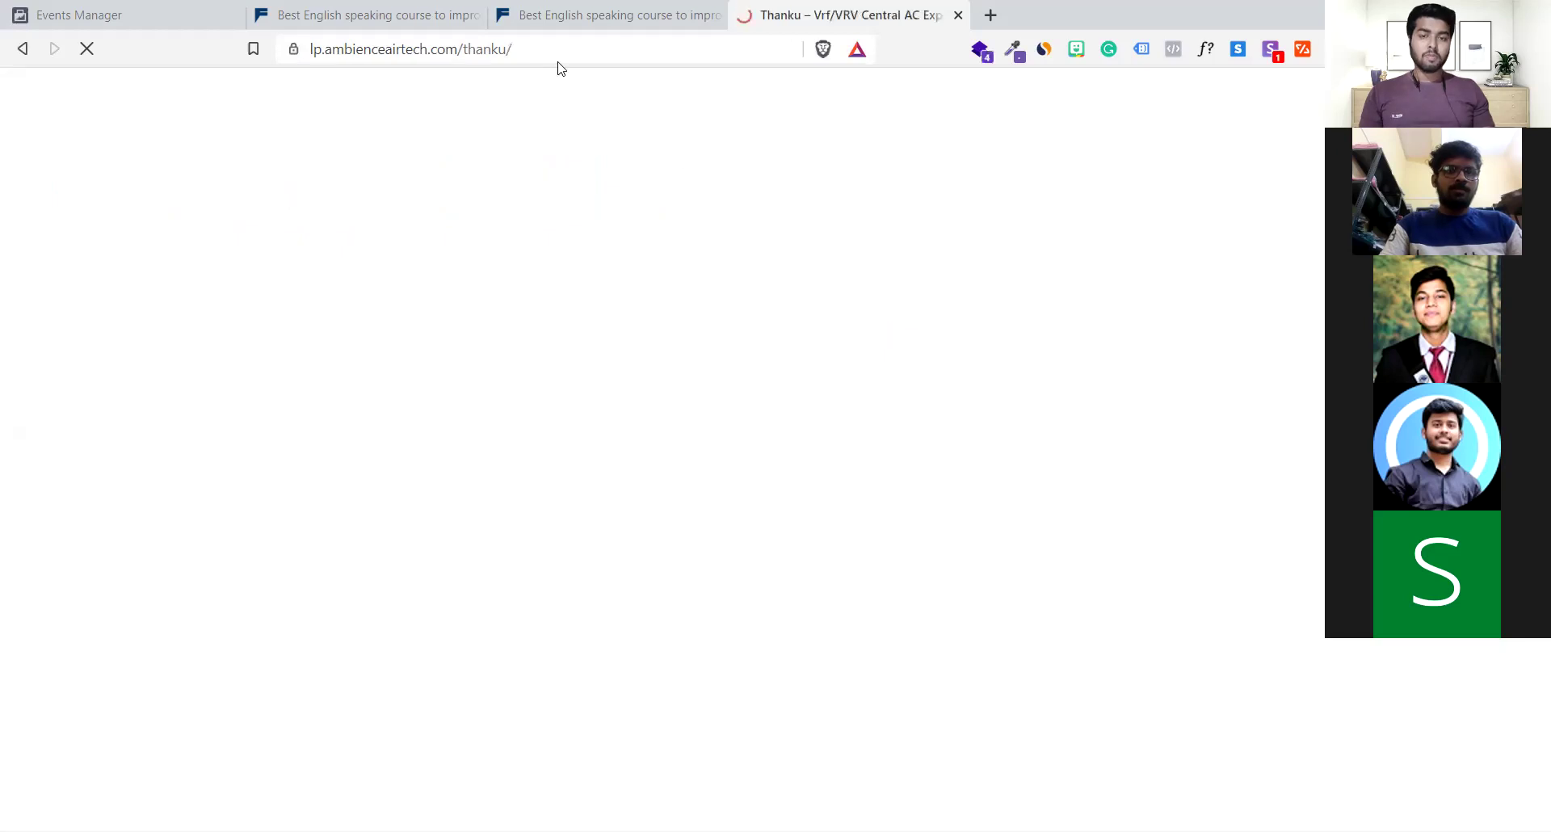
Select the thank-you page's full address in the address bar
click(476, 42)
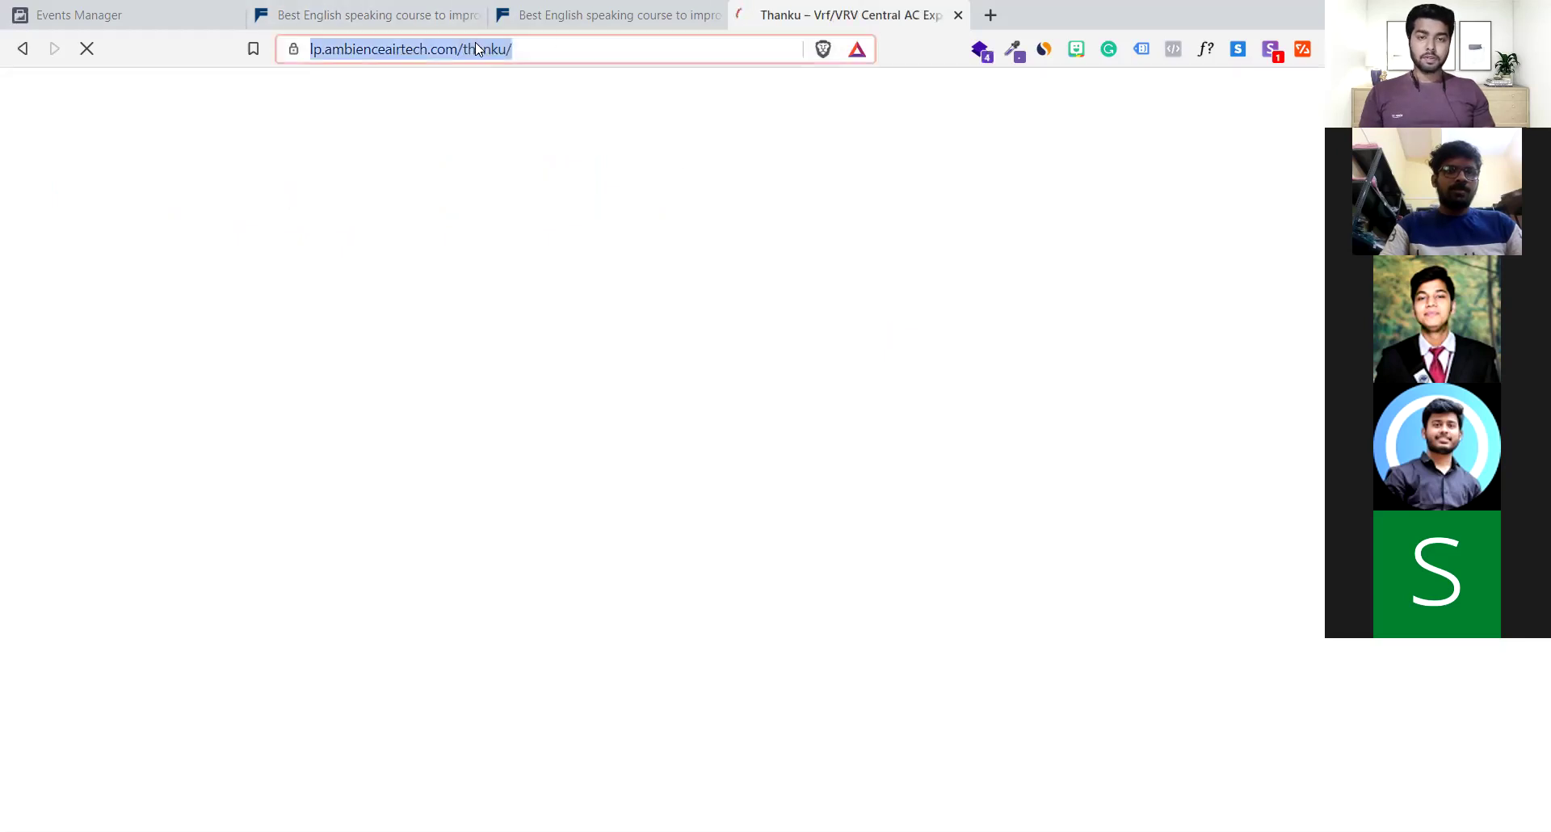
click(530, 249)
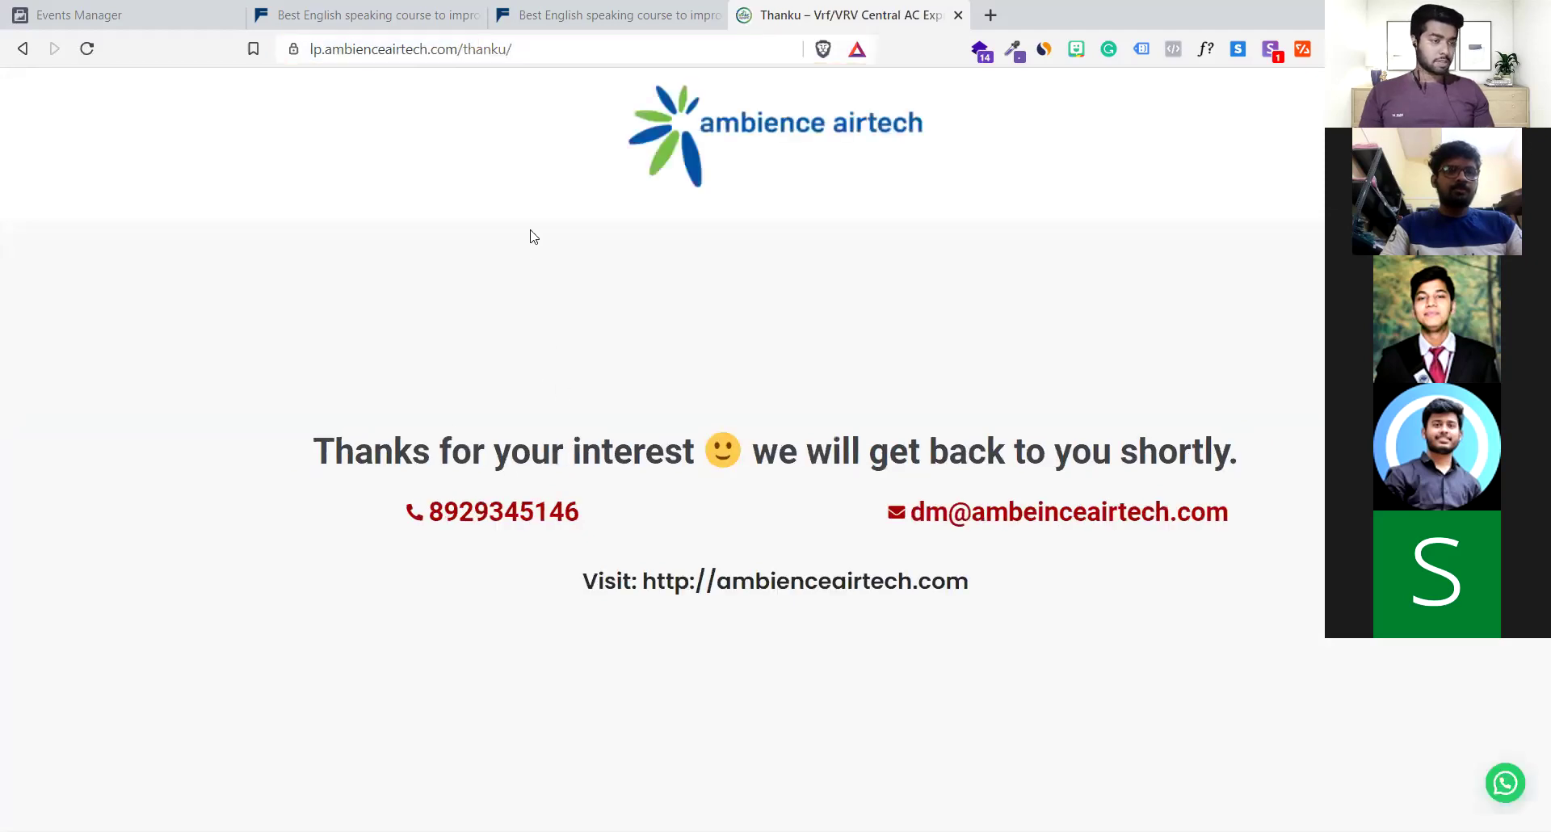
click(661, 53)
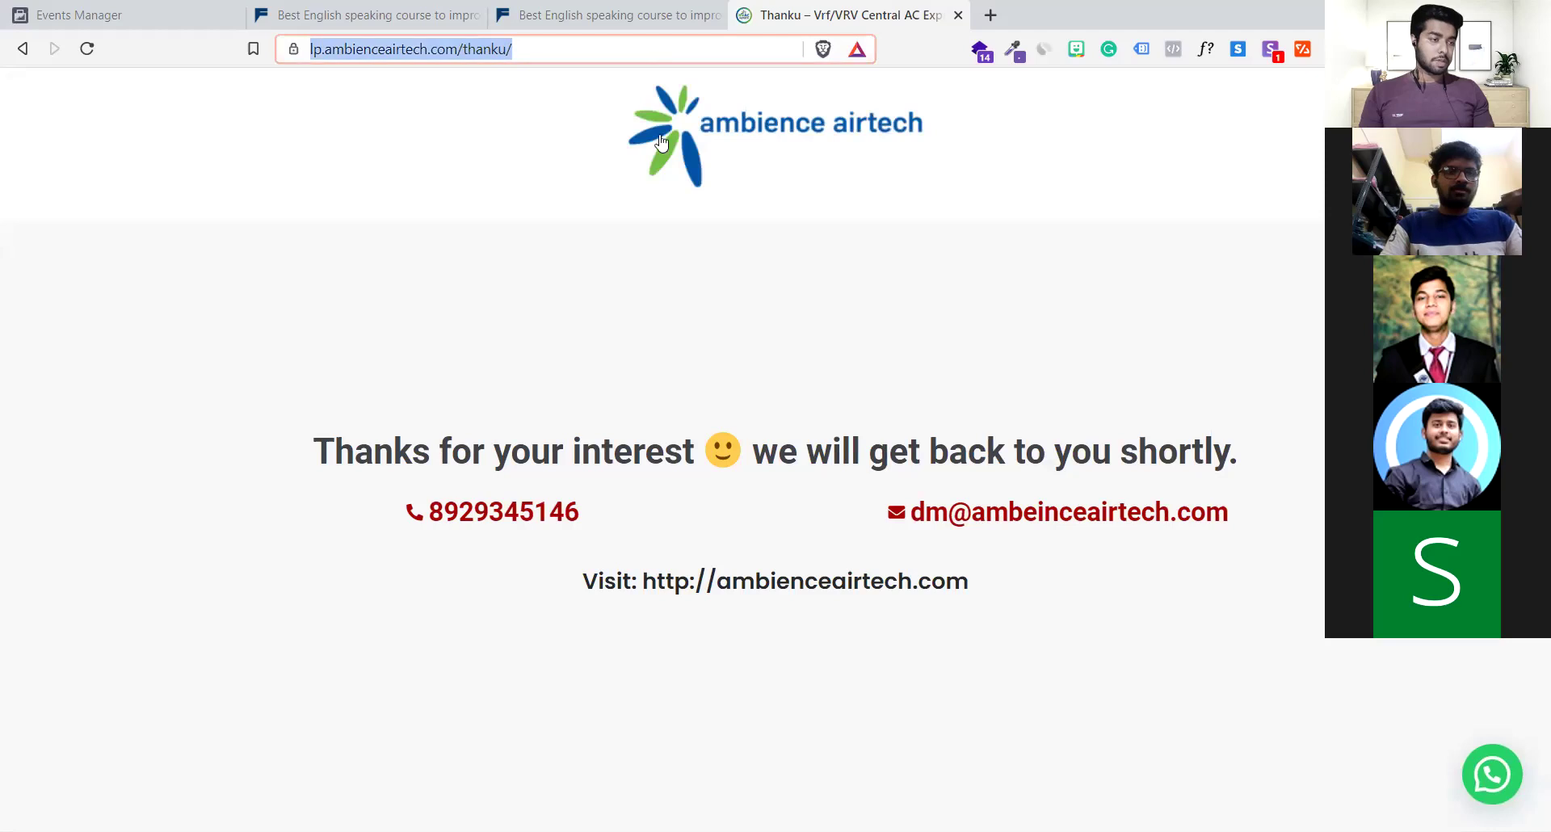
click(656, 253)
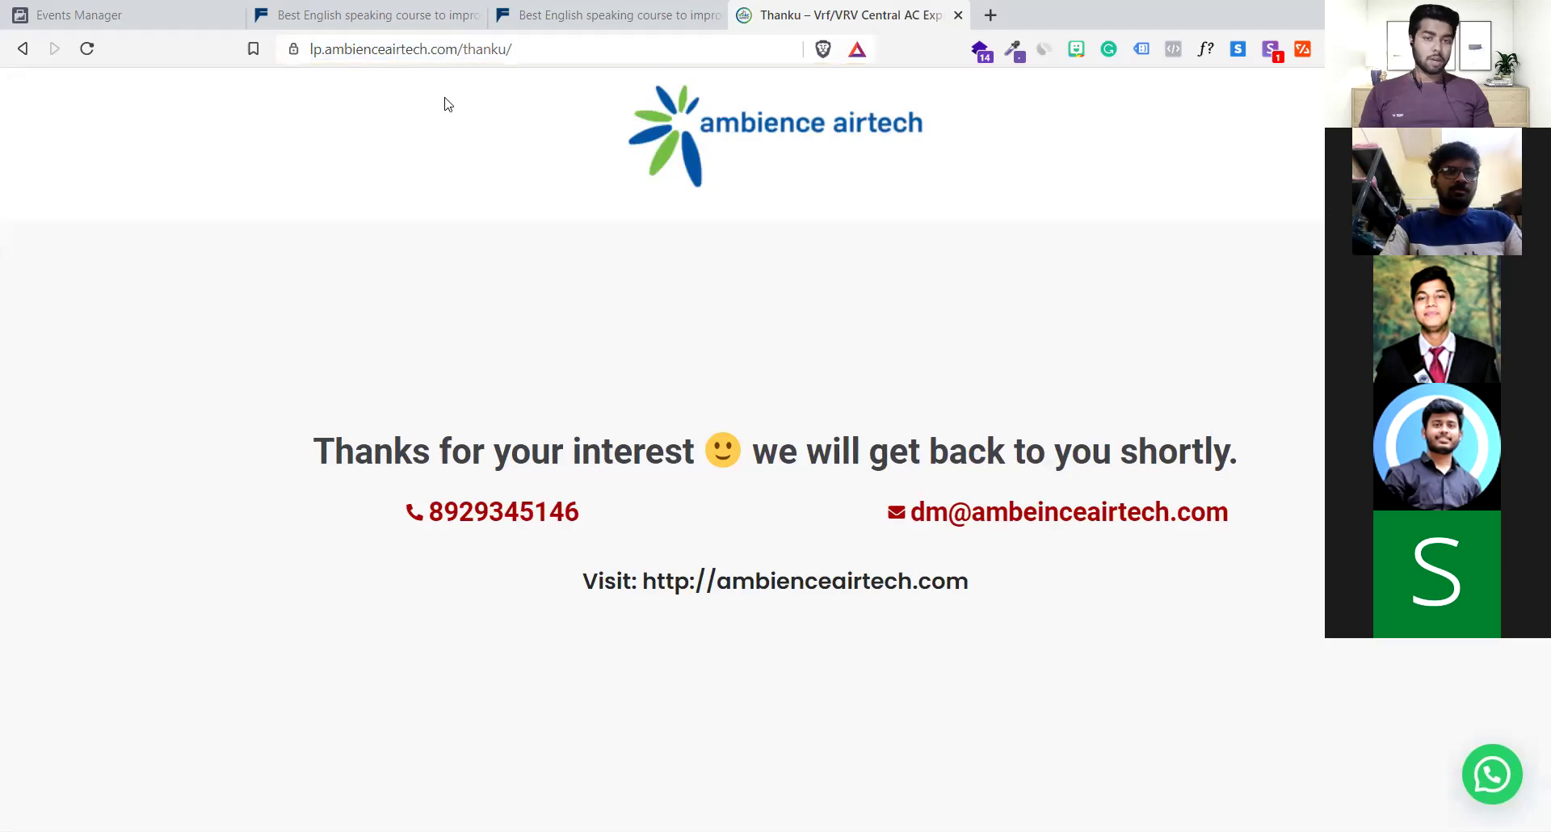
click(461, 50)
Copy the thank-you page address and load it in a new tab
right_click(370, 48)
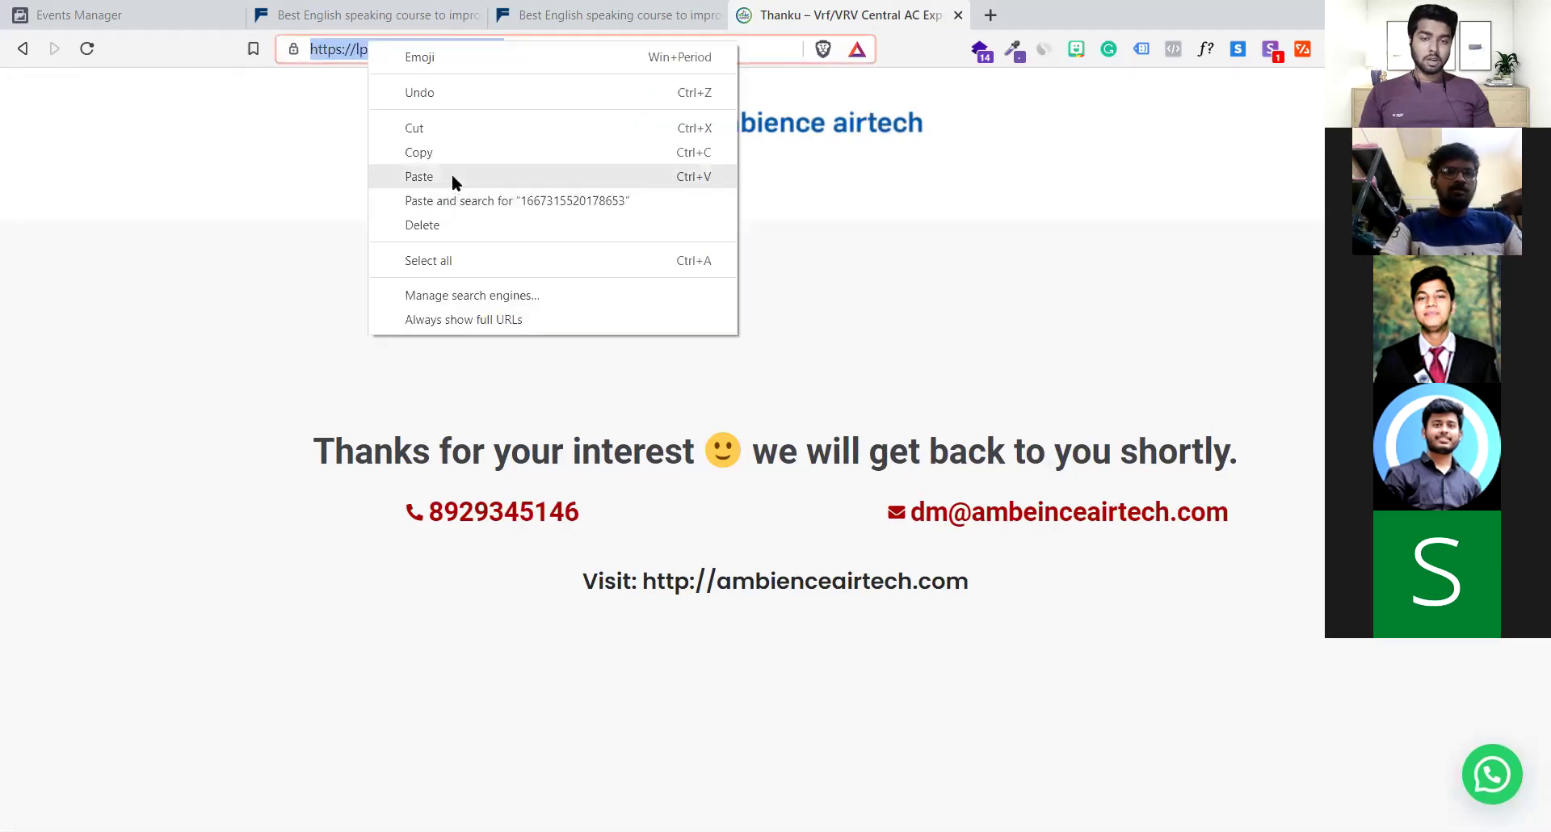
click(459, 153)
key(ctrl+t)
key(ctrl+v)
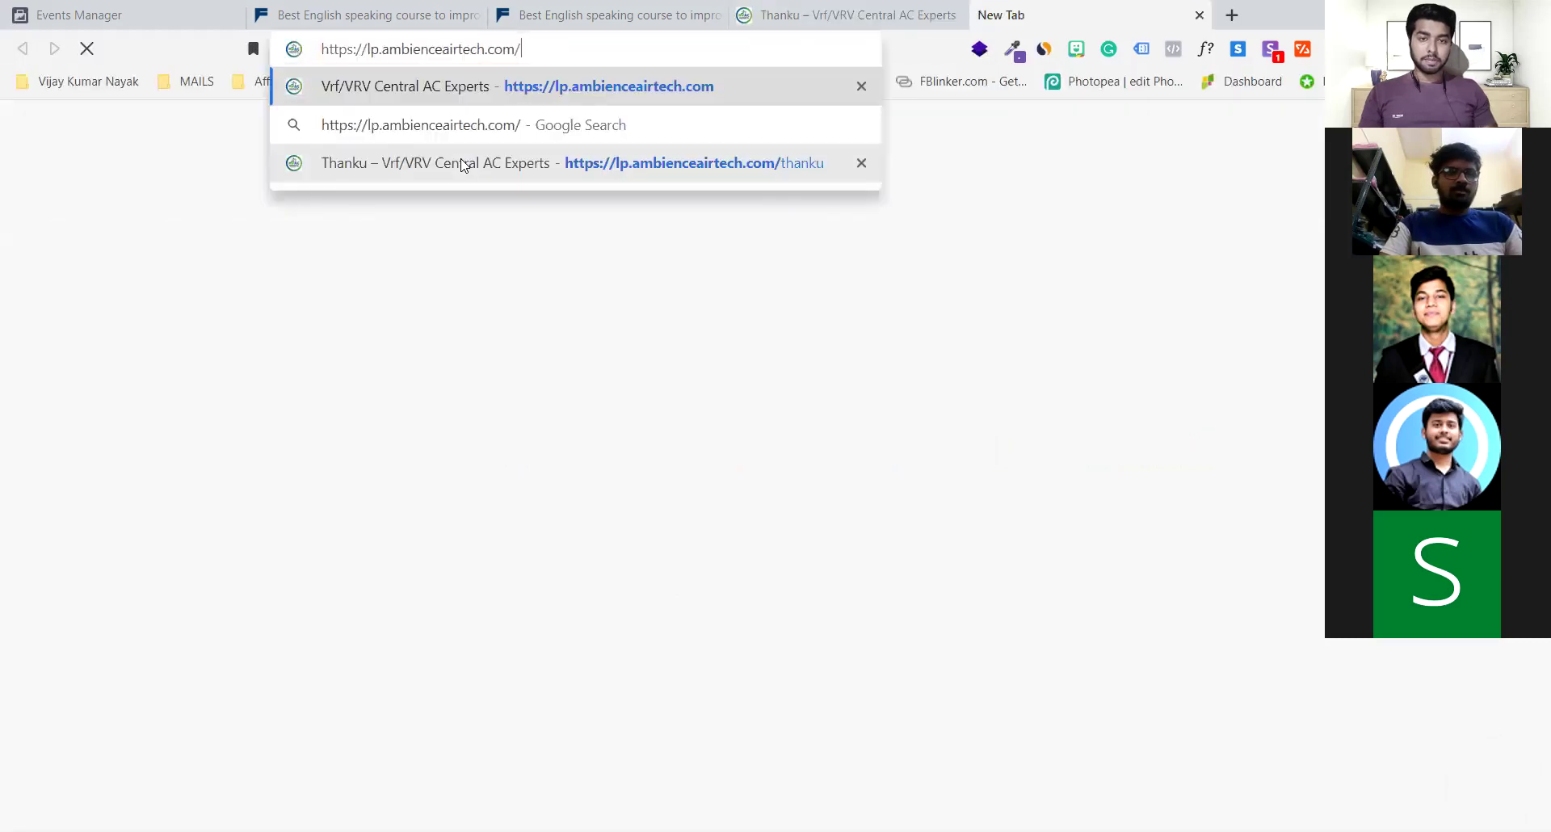
key(Return)
Return to the thank-you page tab and select its full address again
click(956, 14)
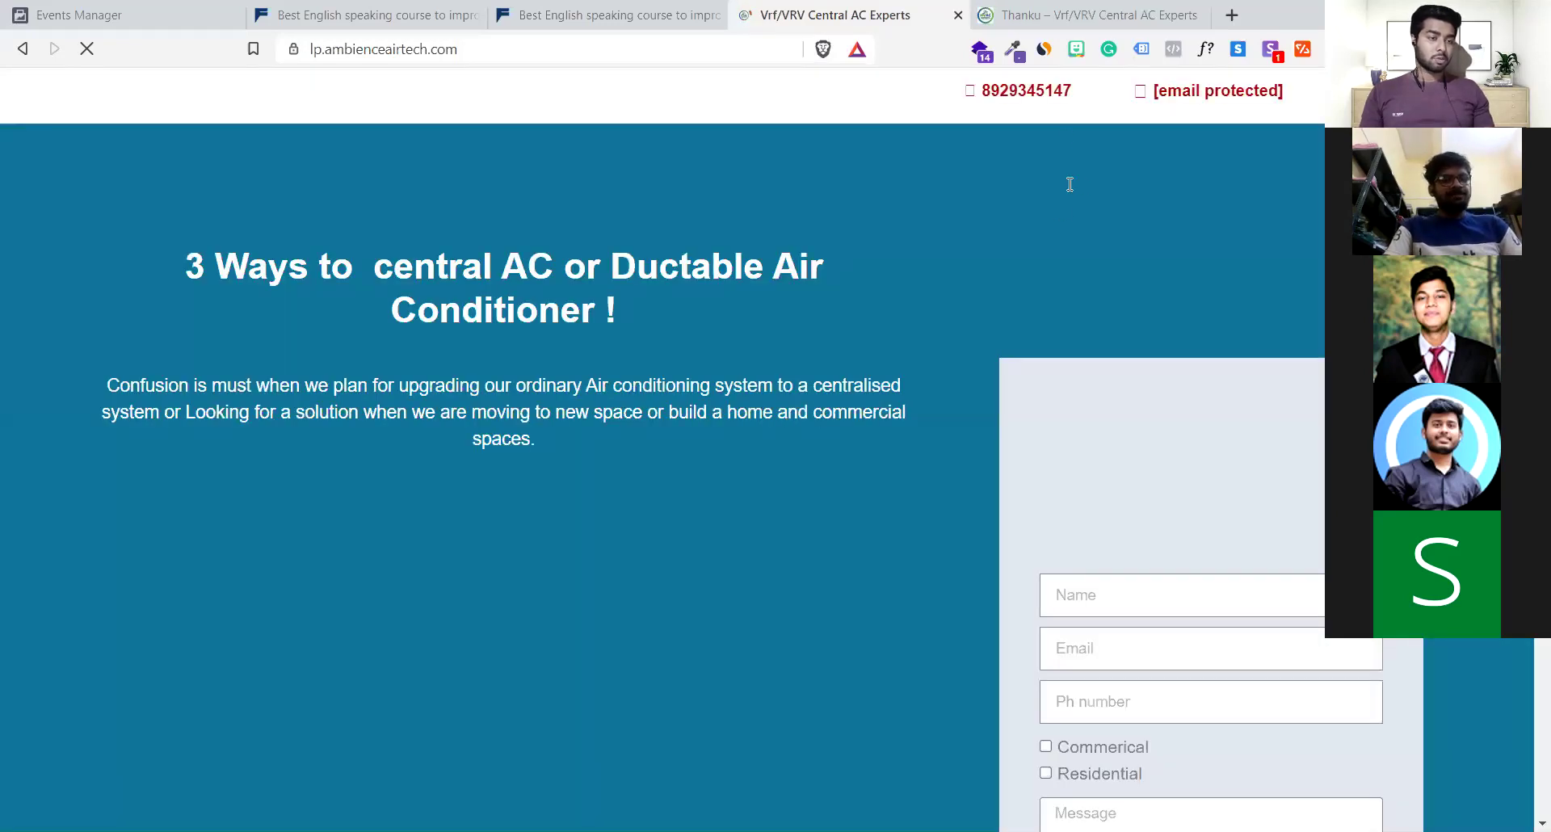
scroll(1101, 102, down, 5)
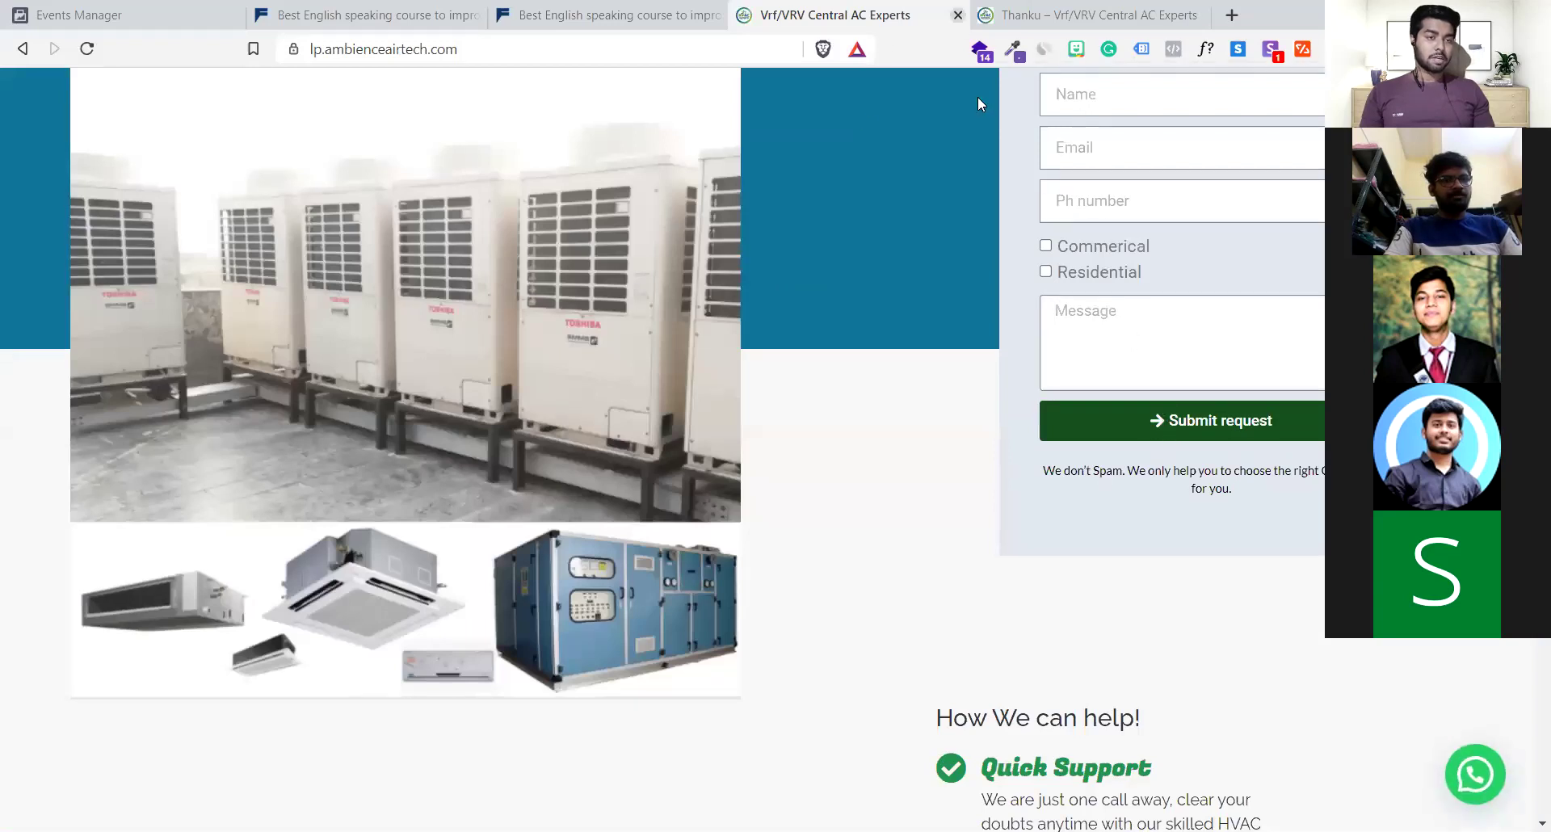
click(1074, 15)
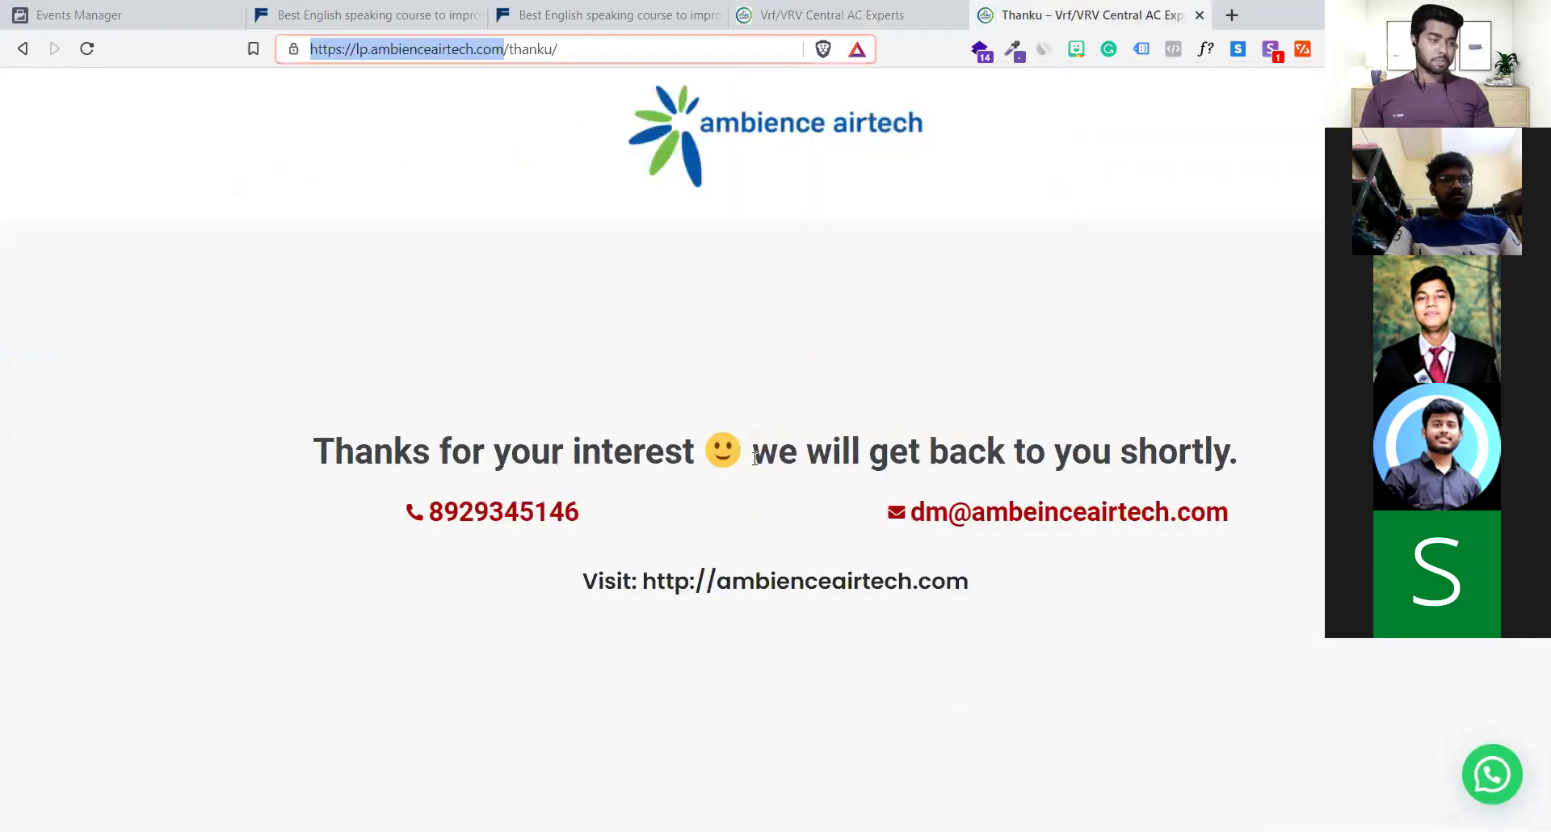
click(797, 264)
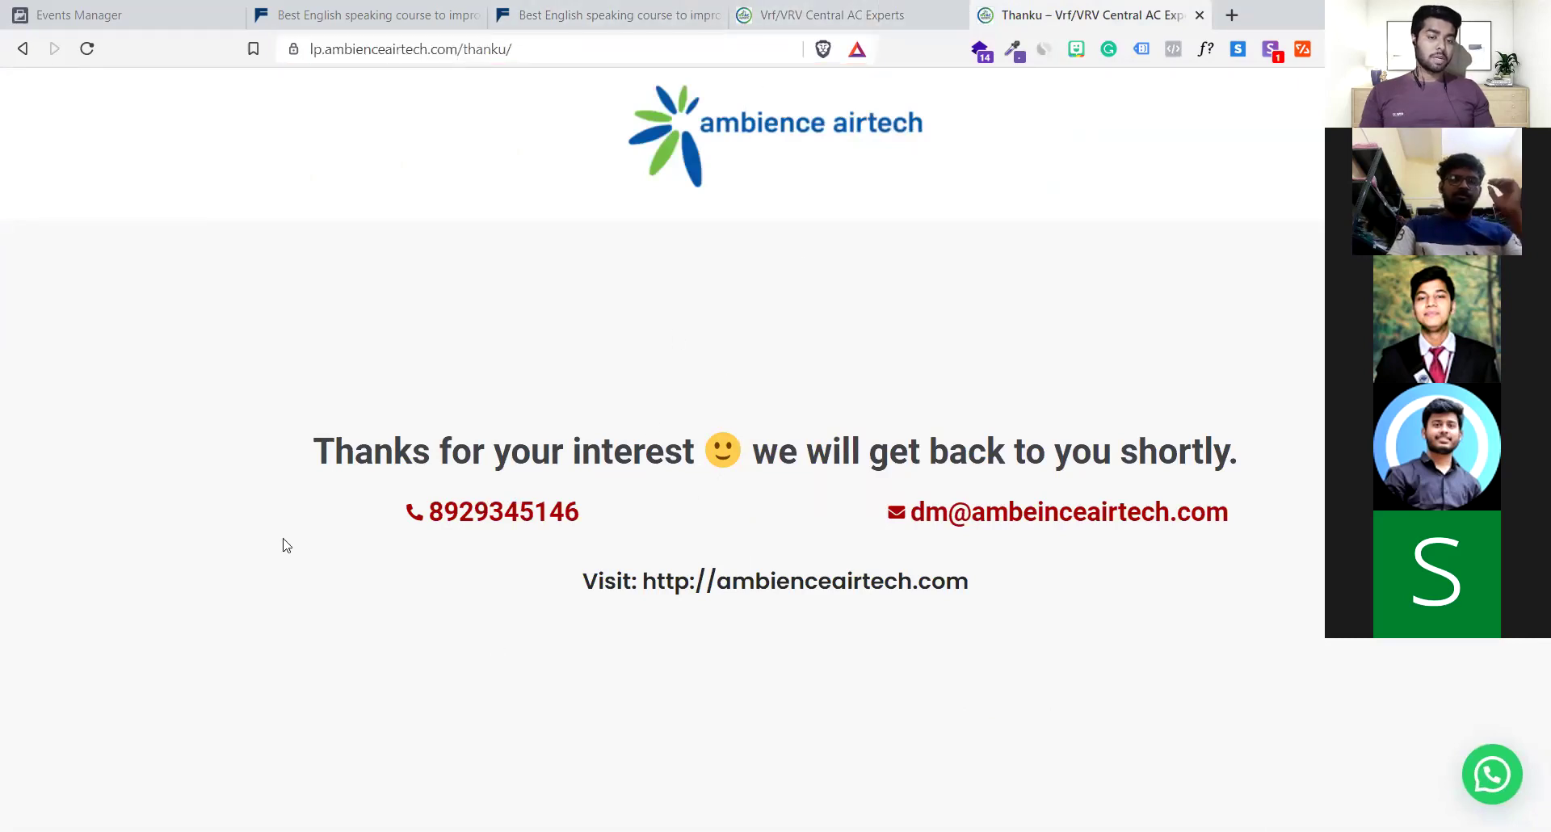
drag(307, 440, 880, 575)
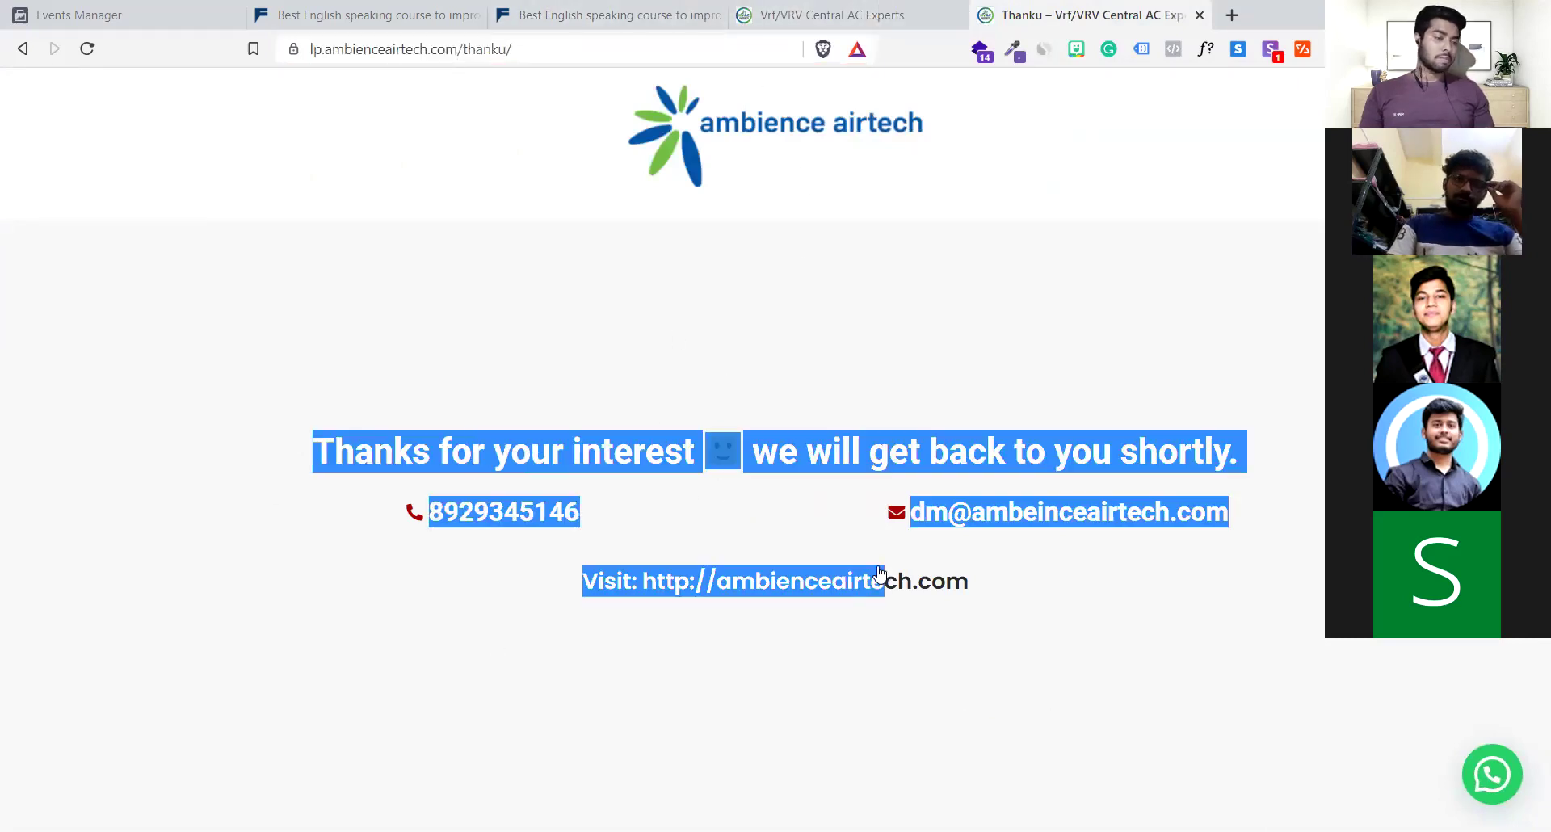
click(866, 442)
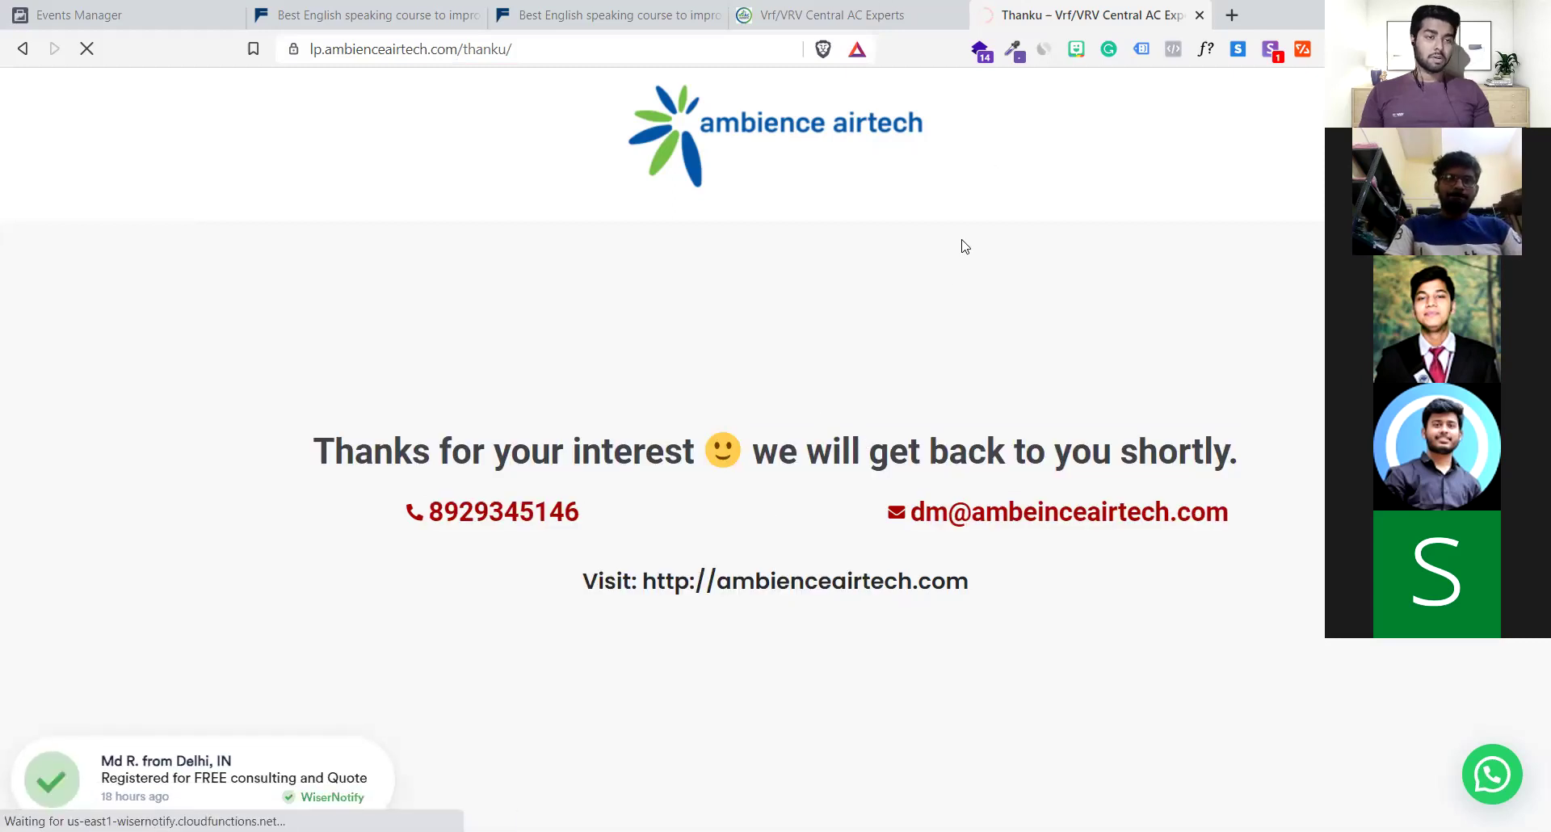
click(22, 48)
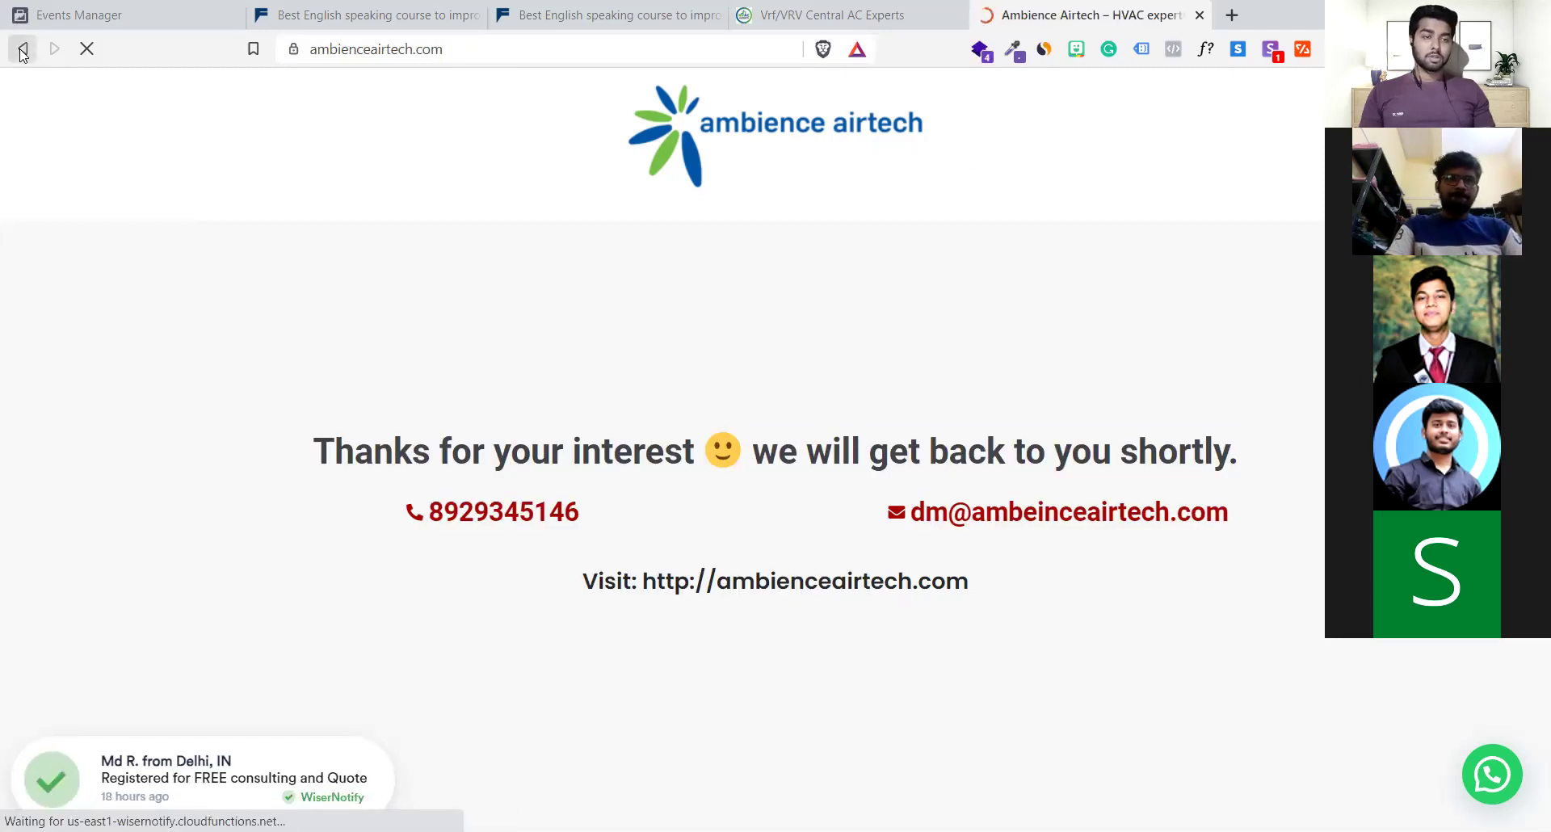
click(570, 50)
Paste the thanku page URL as the URL-contains rule keyword
click(113, 11)
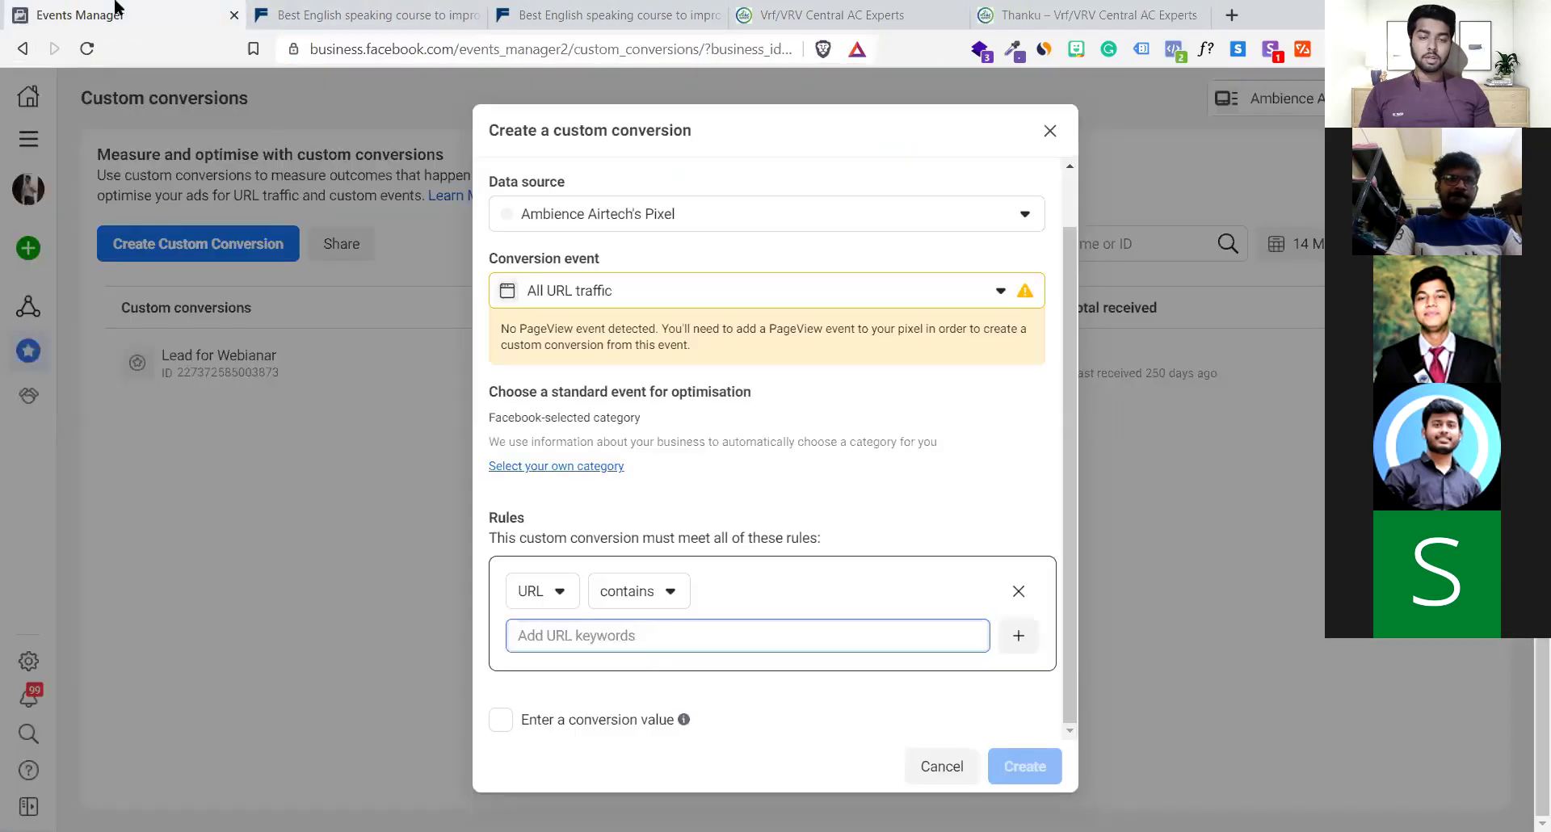
key(ctrl+v)
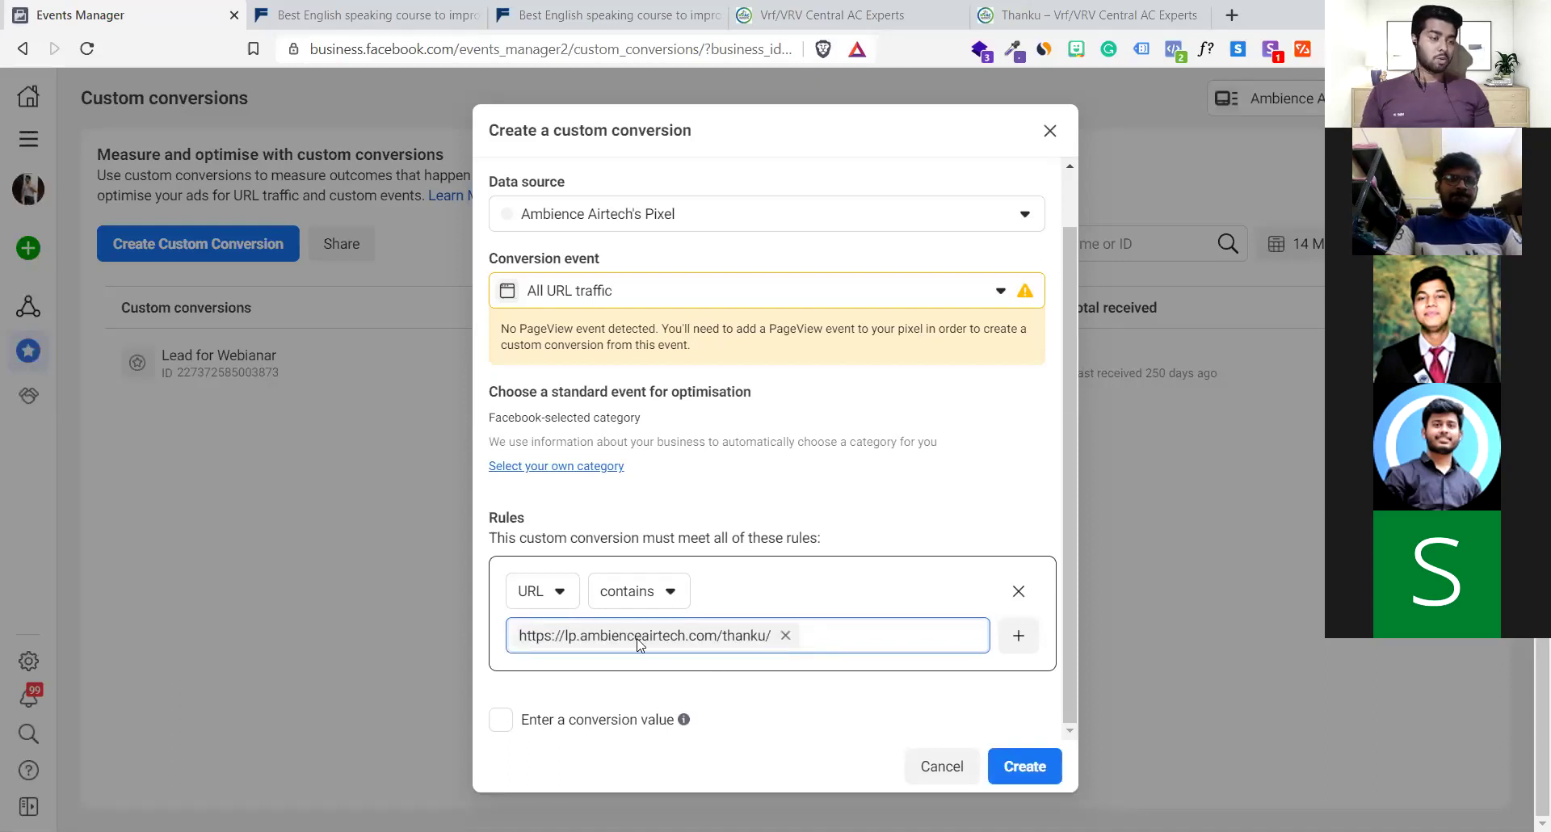
click(606, 602)
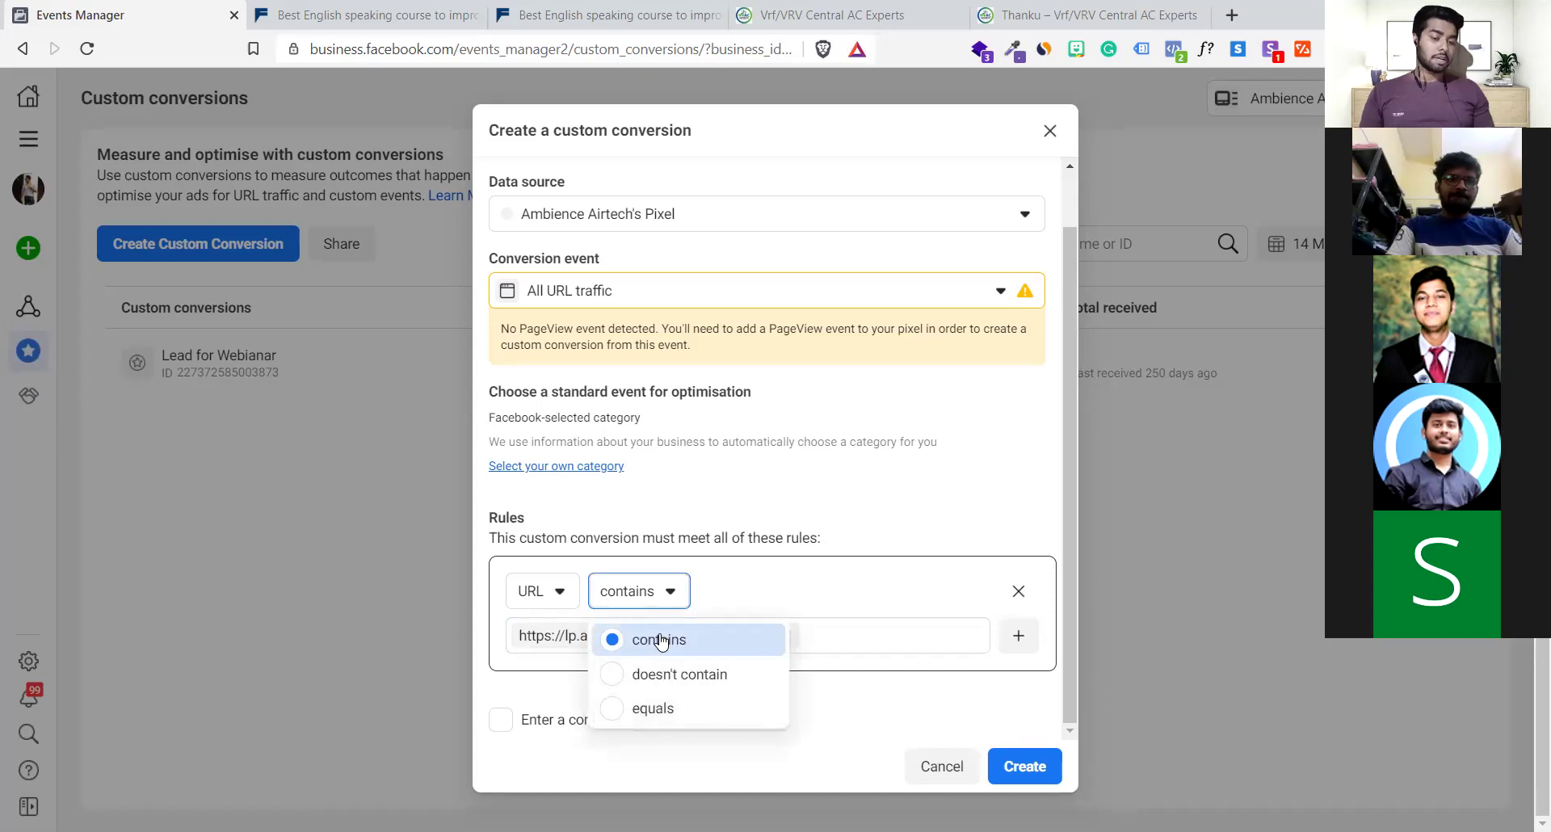
click(741, 649)
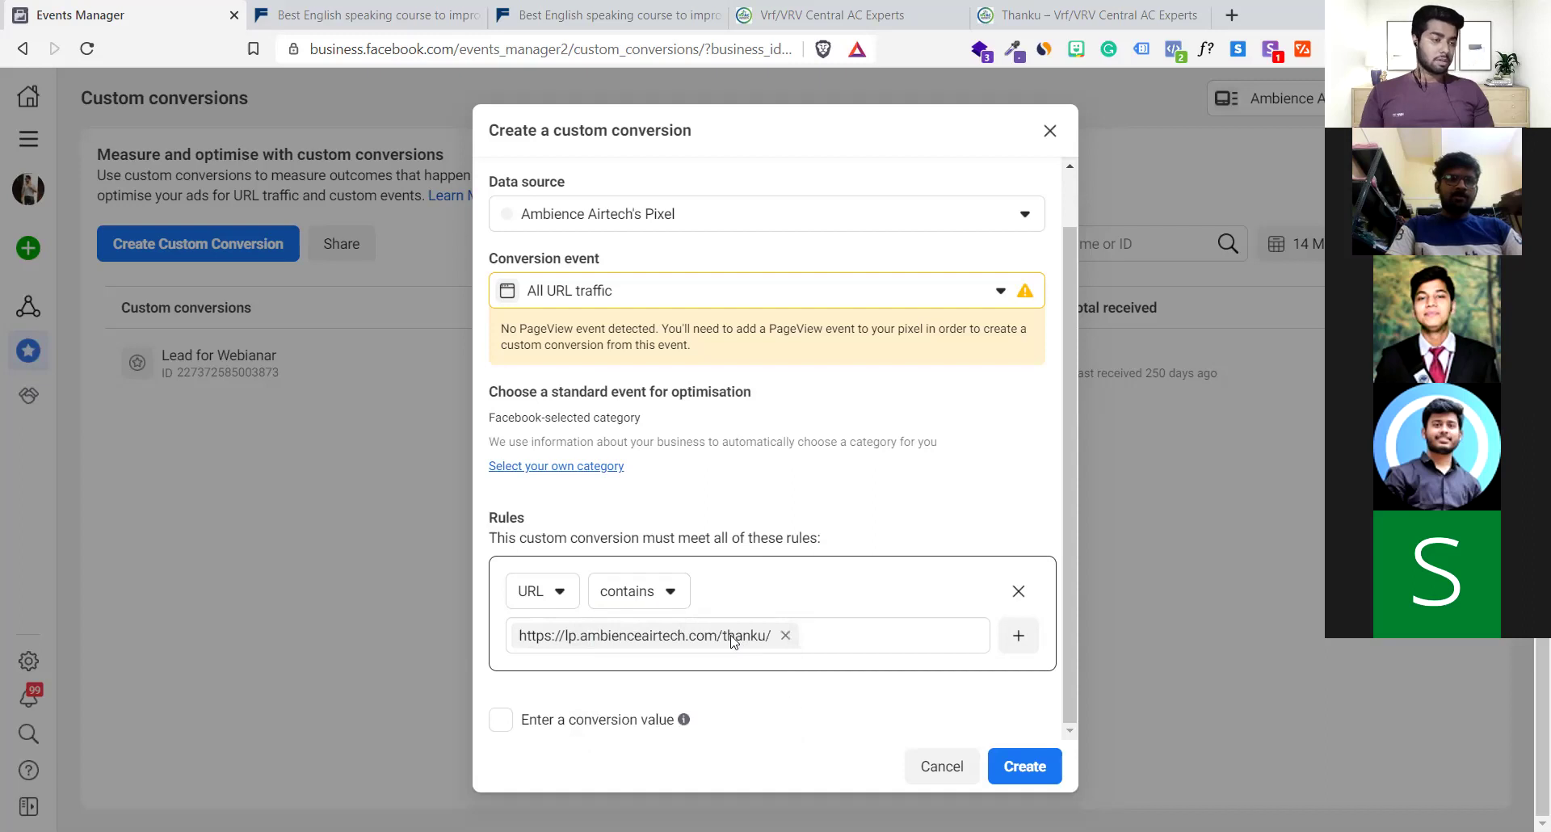
Leave the conversion value off and create the custom conversion
click(502, 720)
click(573, 710)
text(1000)
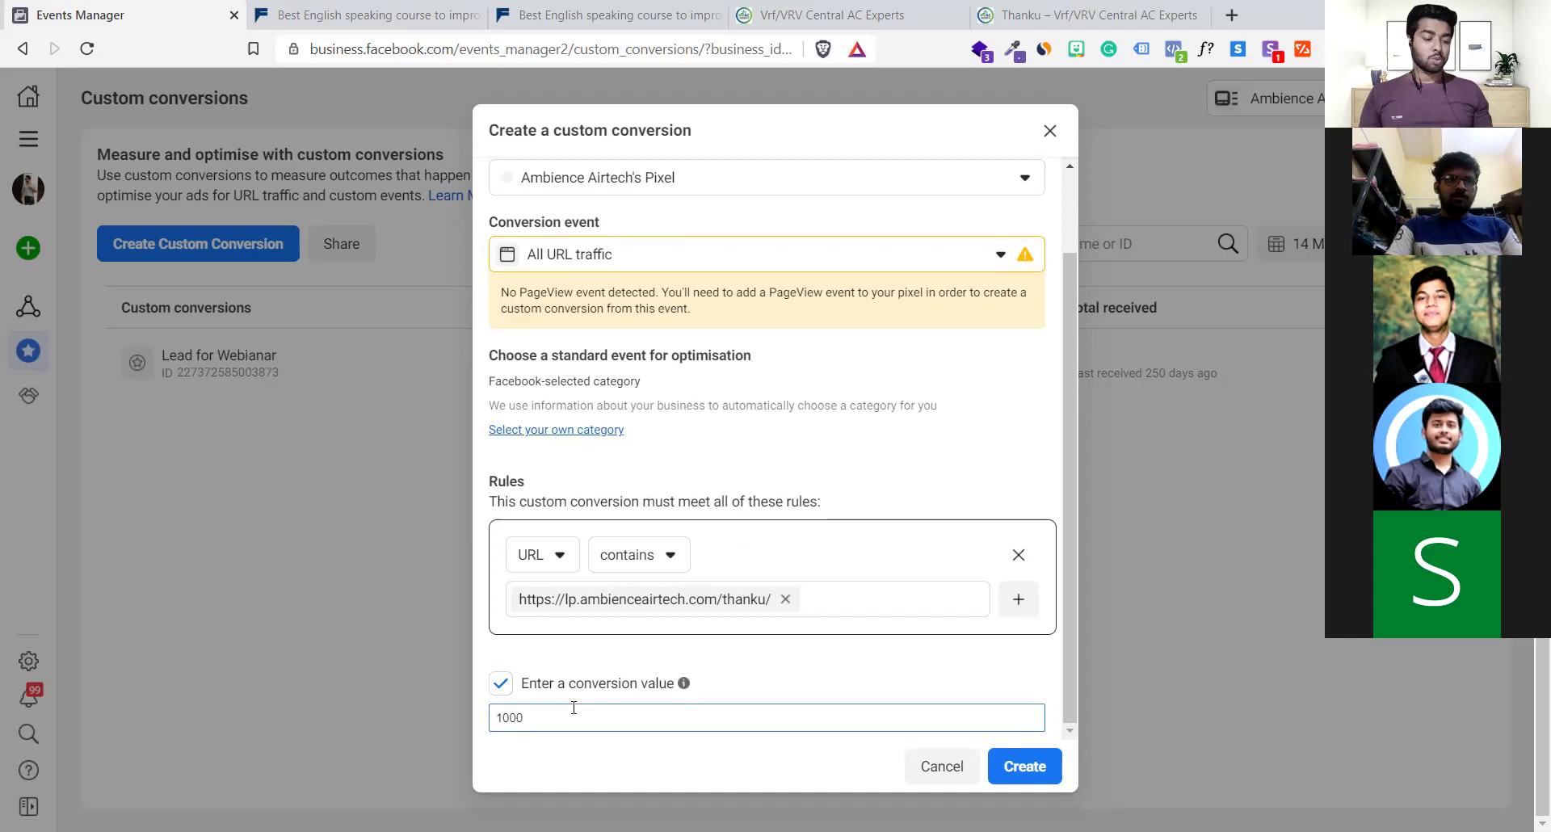
key(BackSpace)
key(BackSpace)
key(BackSpace)
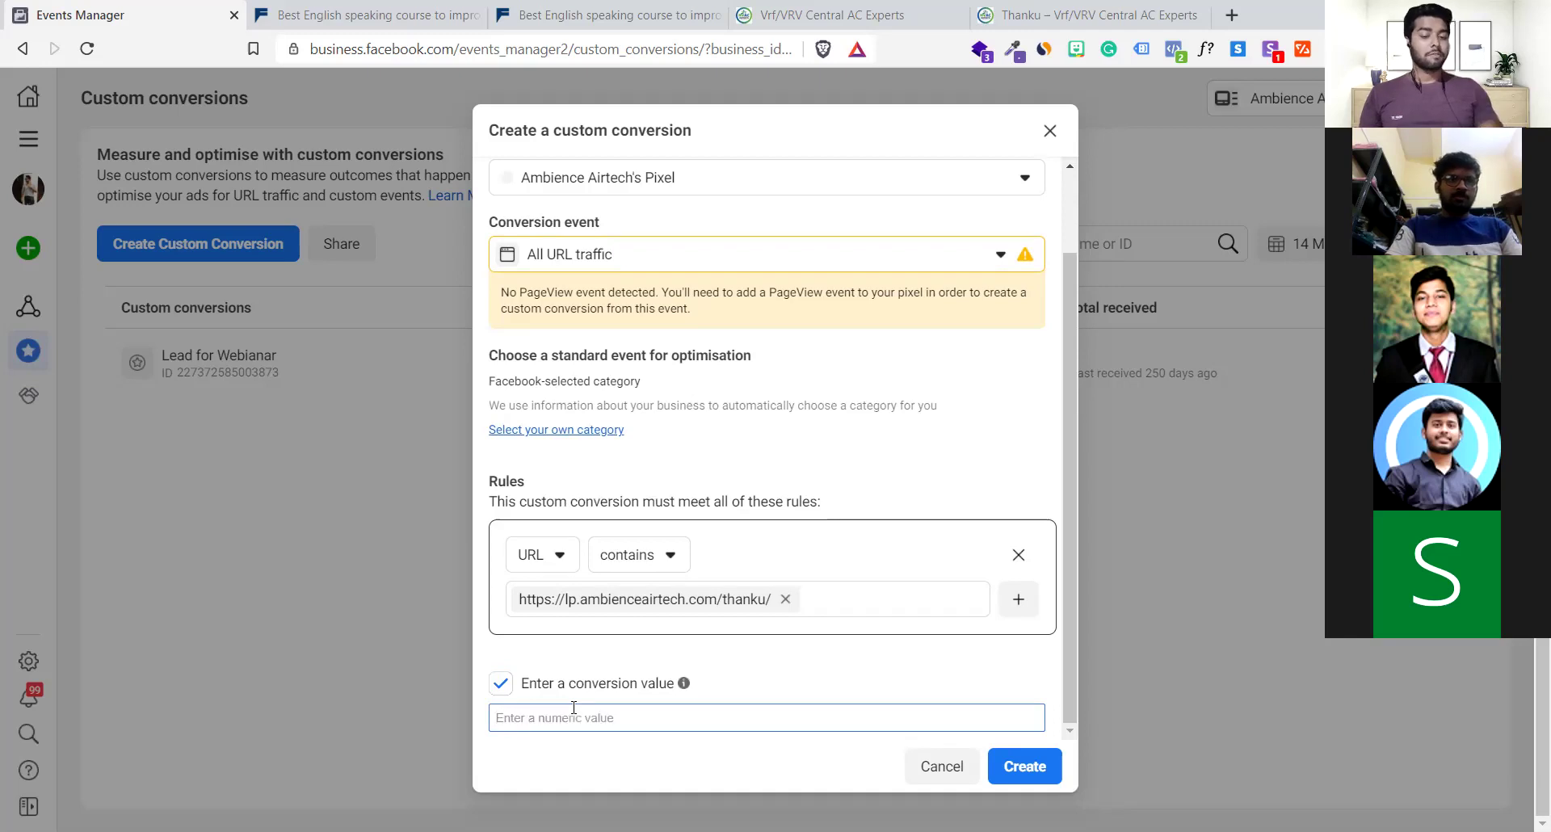
click(501, 683)
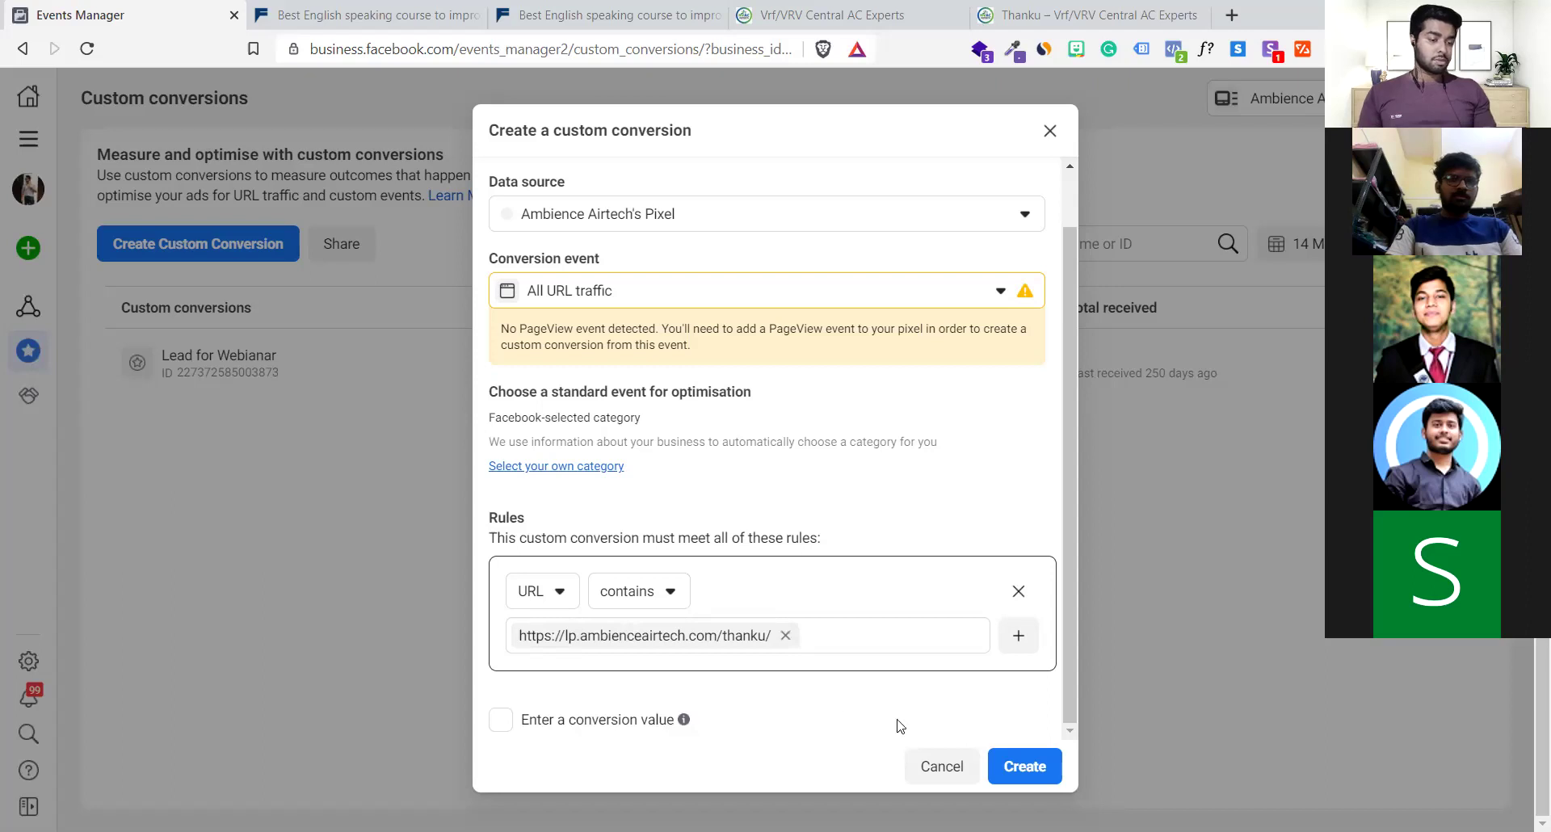
click(1016, 760)
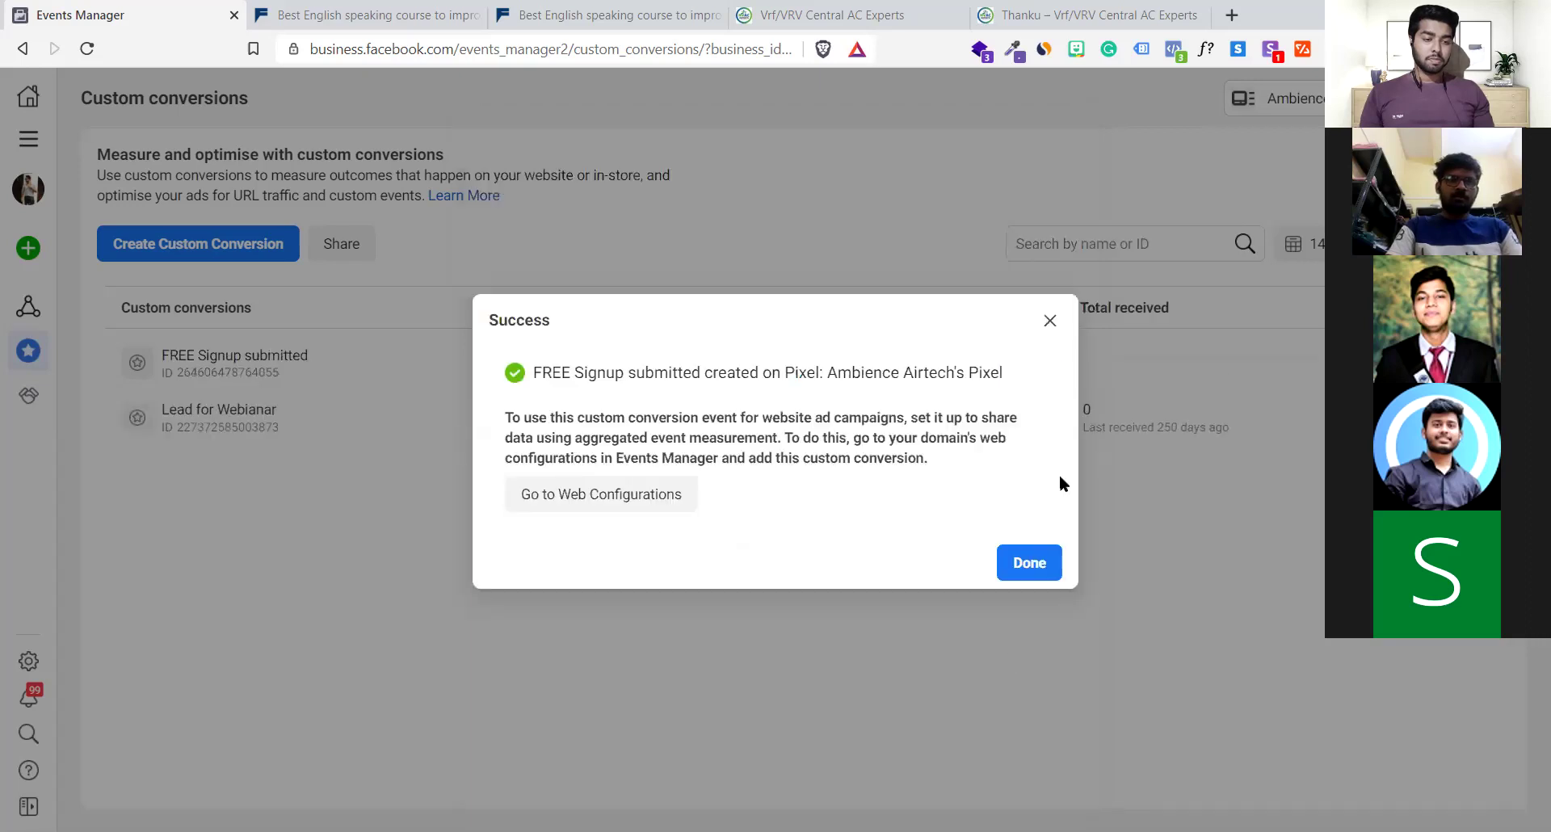
Dismiss the success notice and inspect FREE Signup submitted's PageView event and thanku URL rule
click(1025, 559)
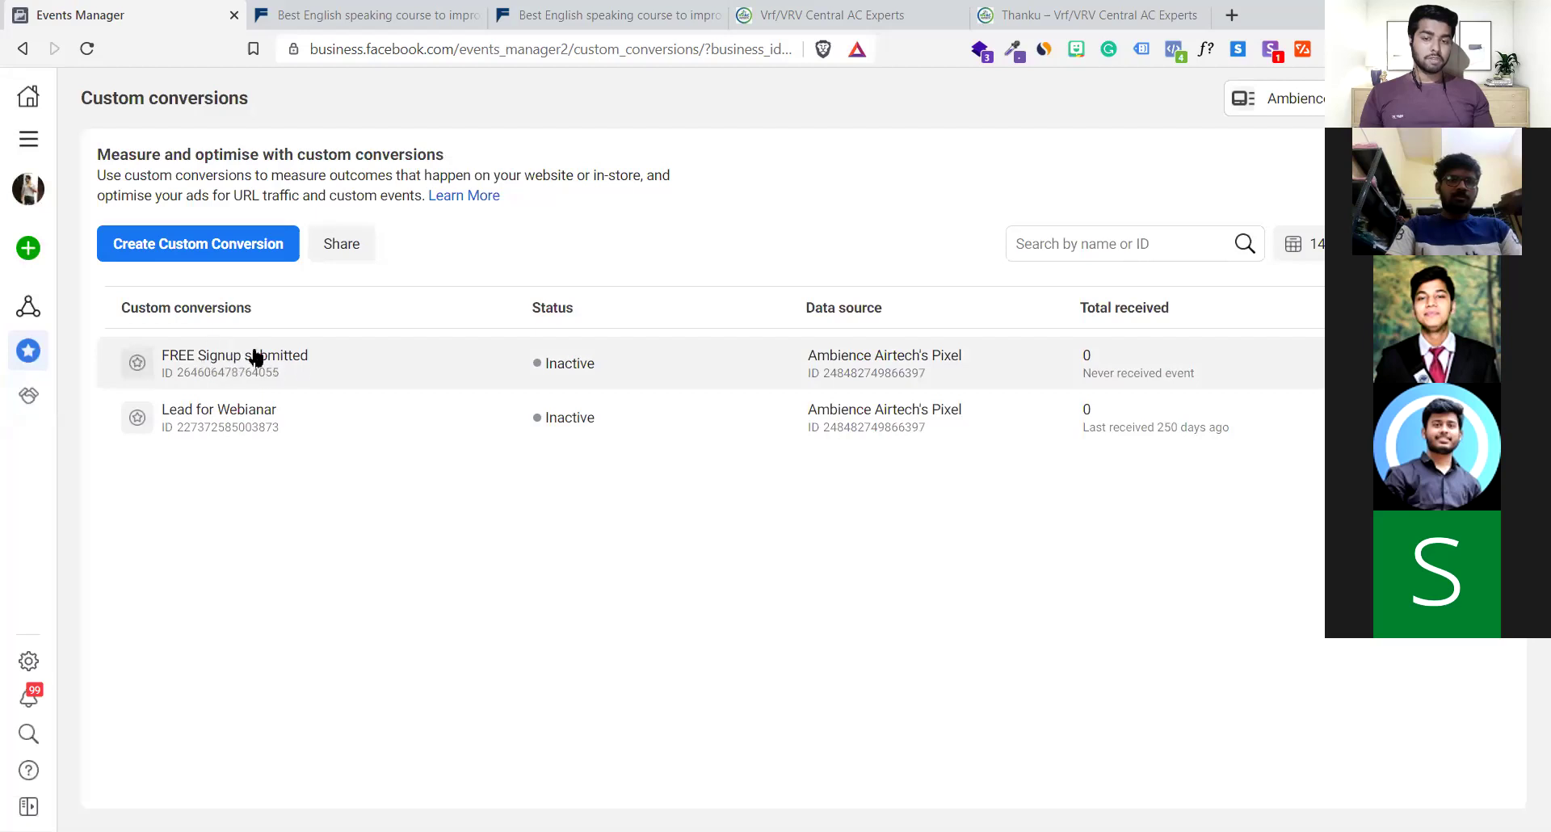
click(298, 370)
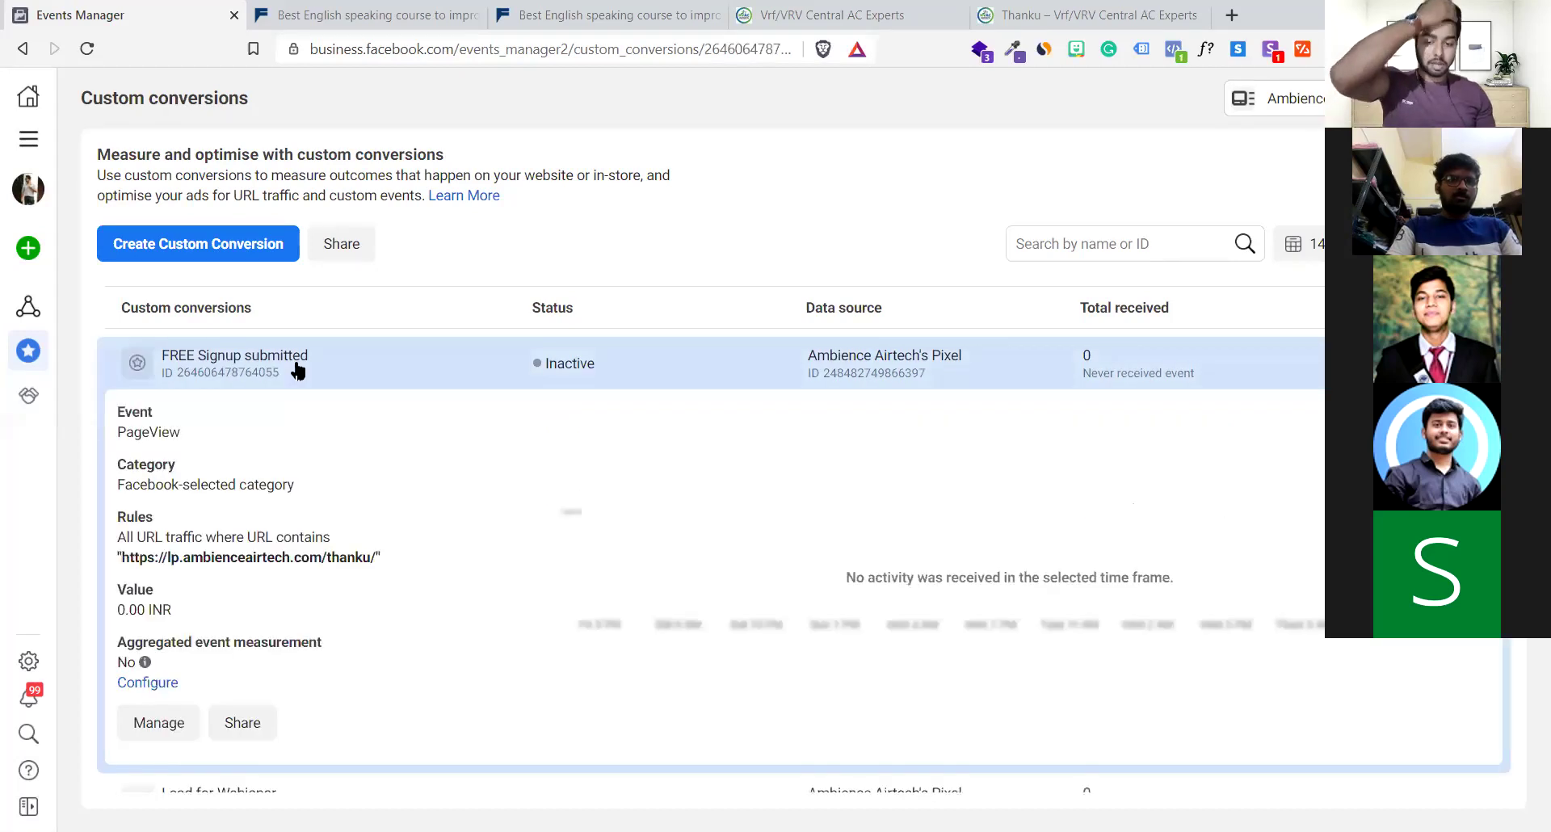
click(240, 367)
mouse_move(26, 224)
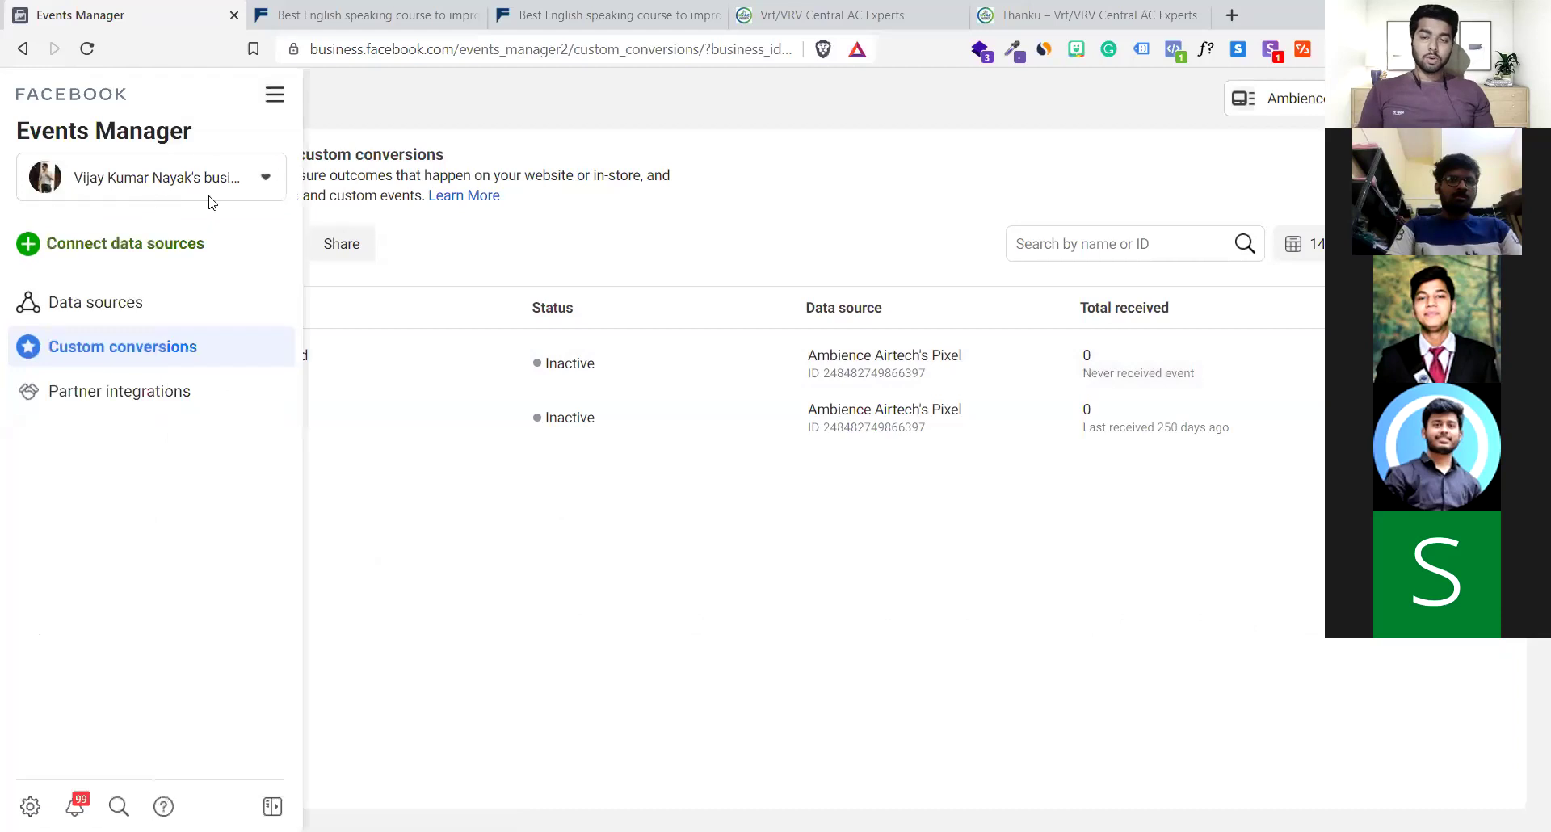
Open Ads Manager from All tools in a new tab and switch to it
click(275, 95)
right_click(391, 233)
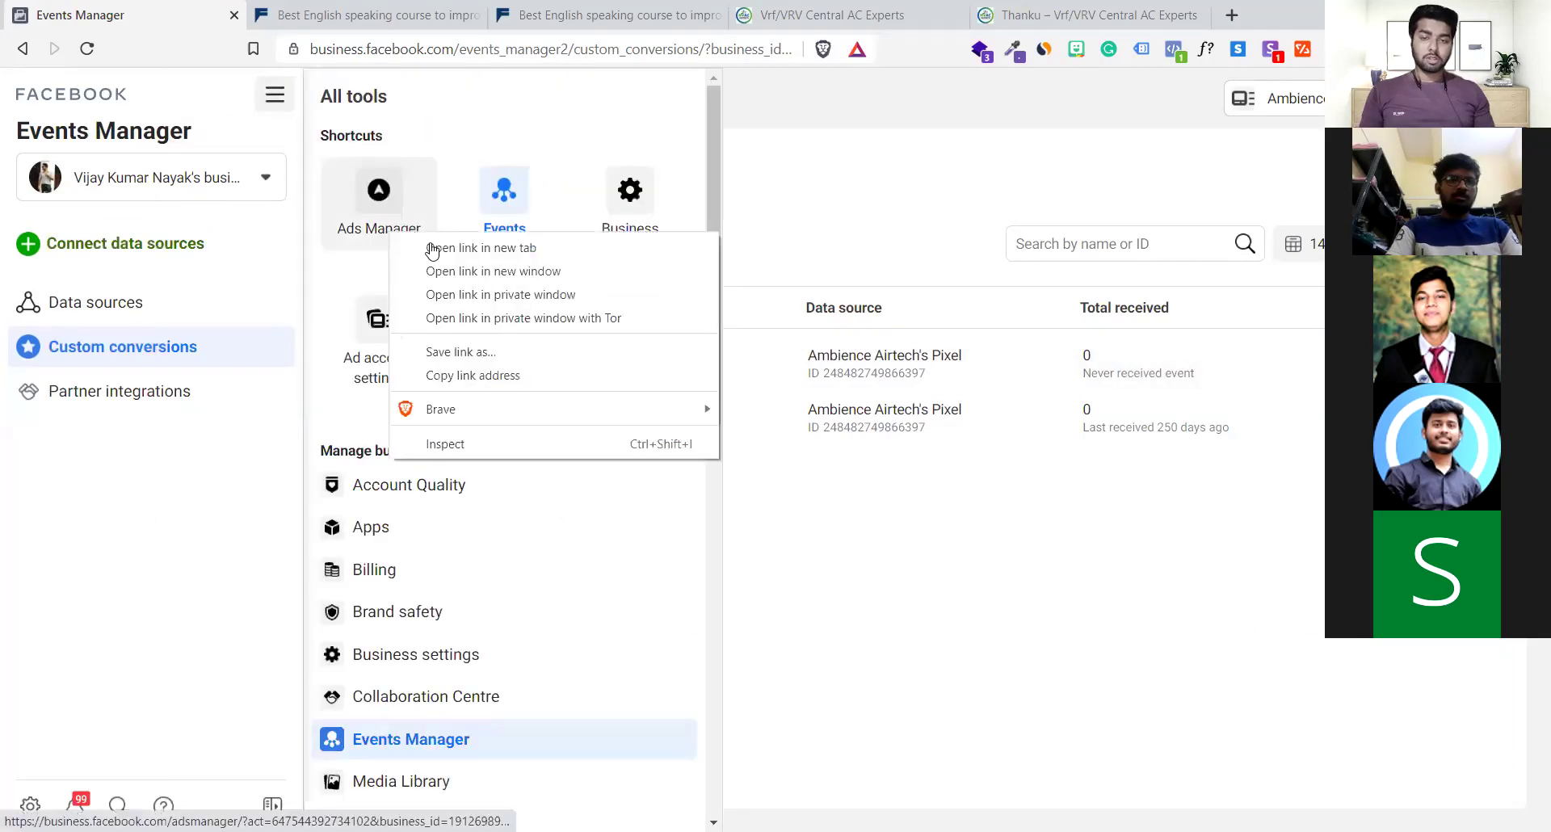
click(433, 247)
click(283, 9)
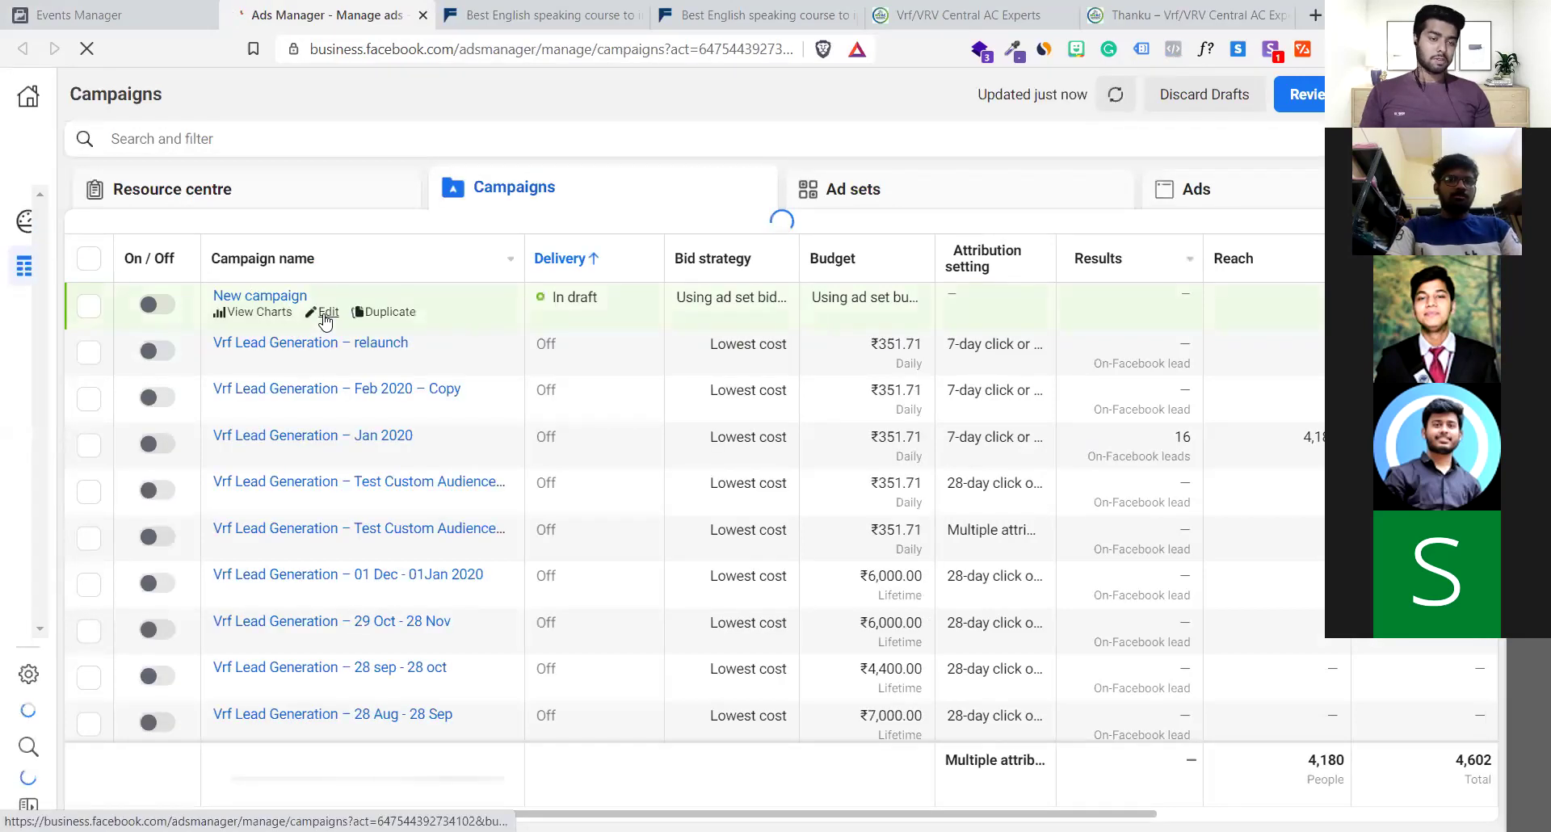
Switch the draft New campaign's objective from Messages to Conversions, then go to its ad set
click(326, 315)
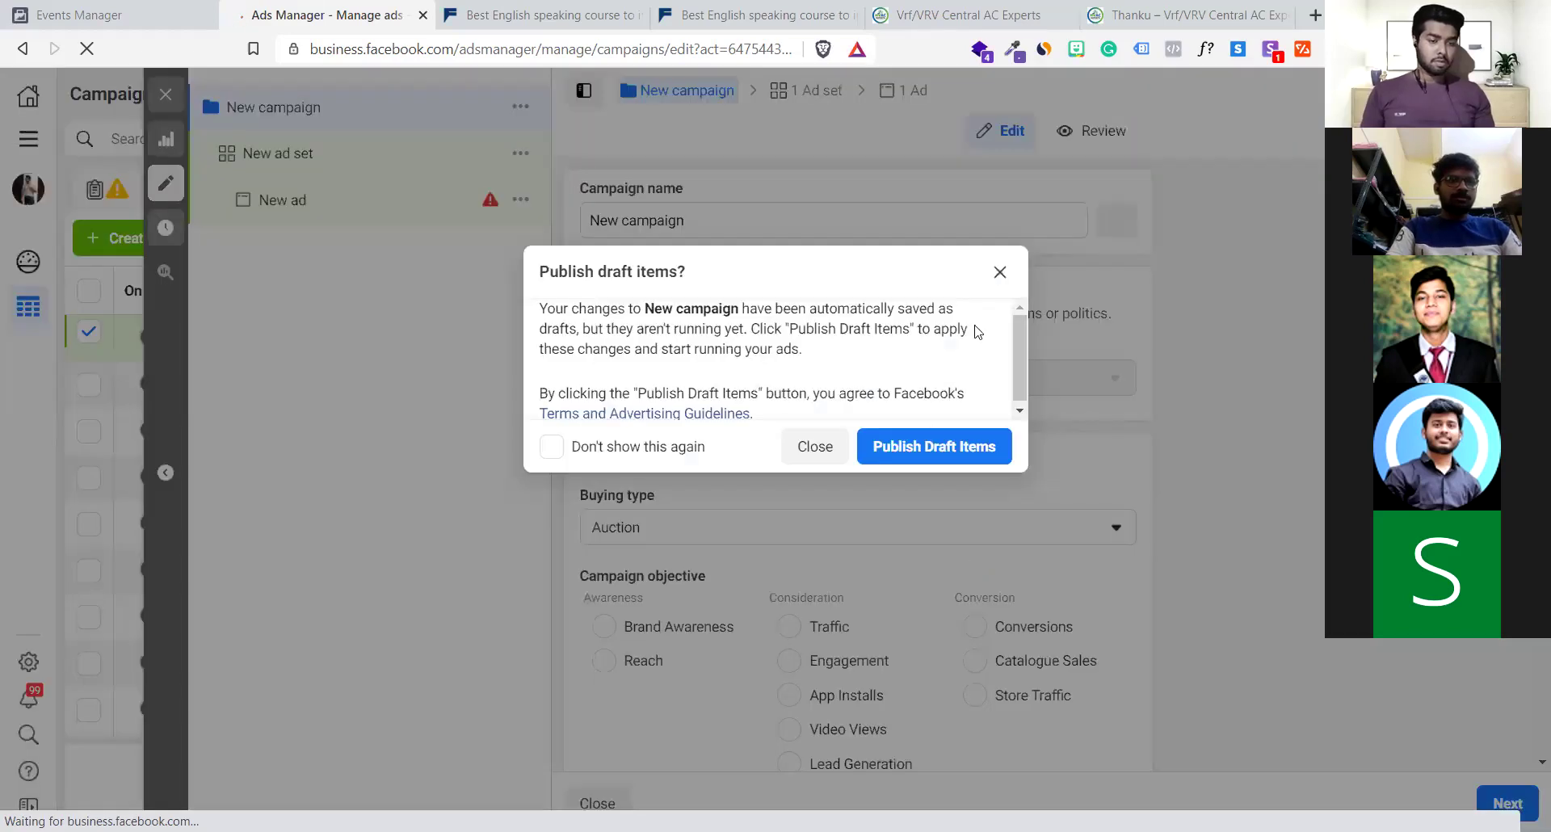
click(997, 272)
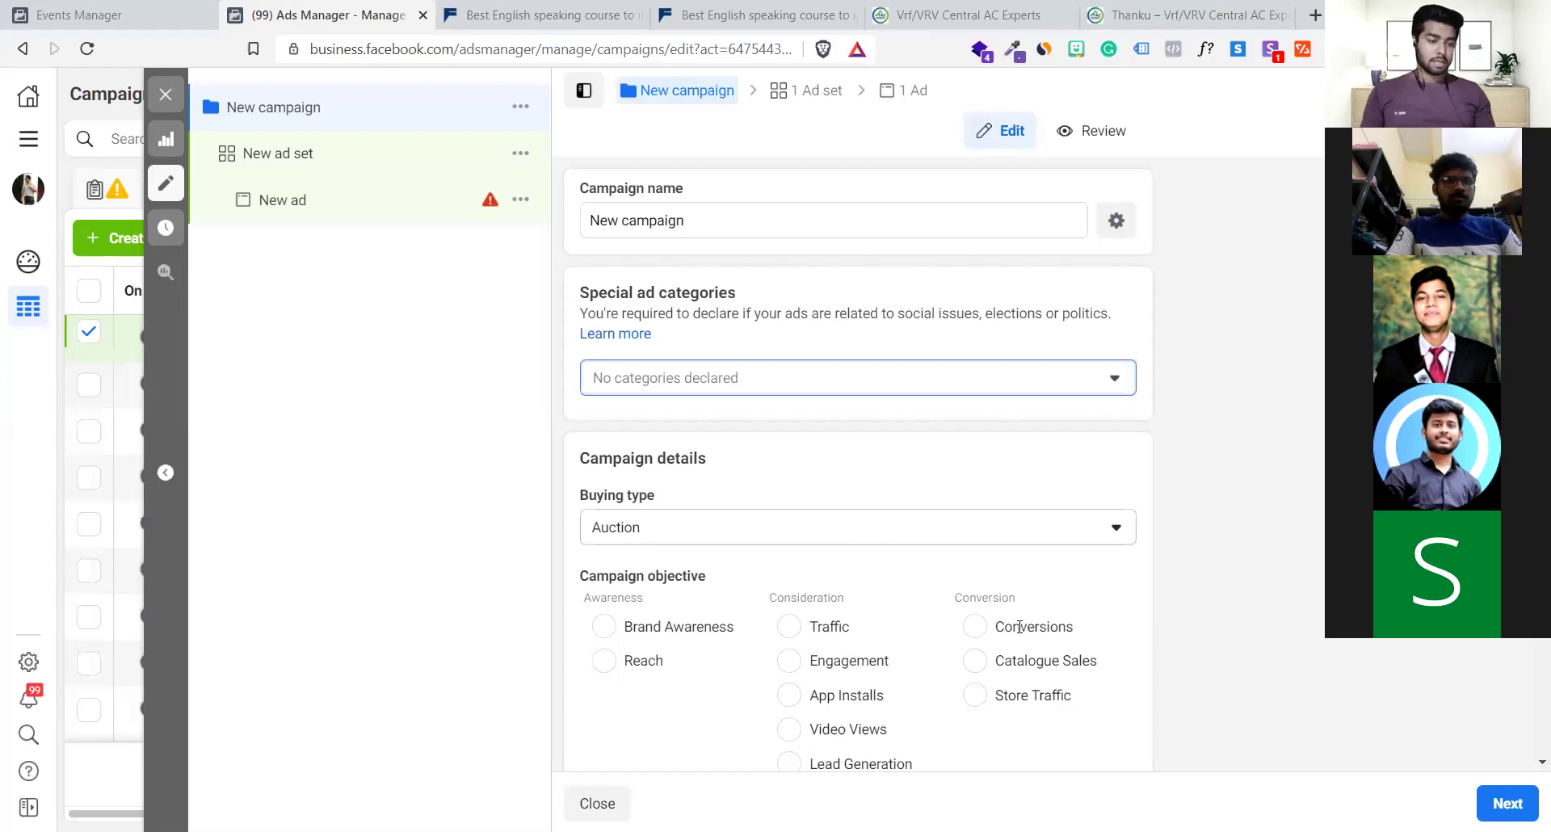
scroll(864, 541, down, 4)
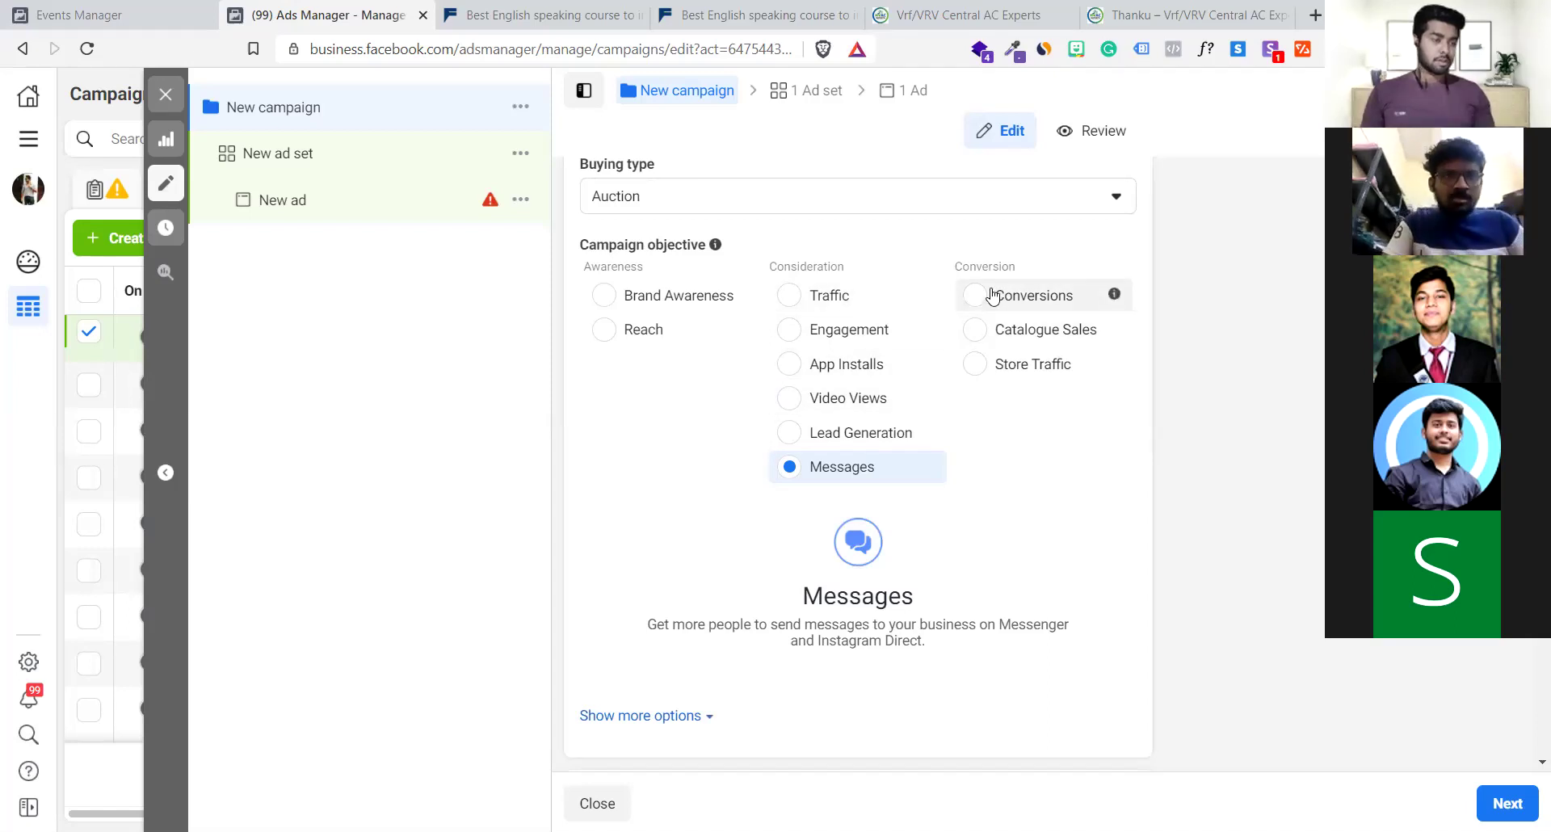
click(992, 296)
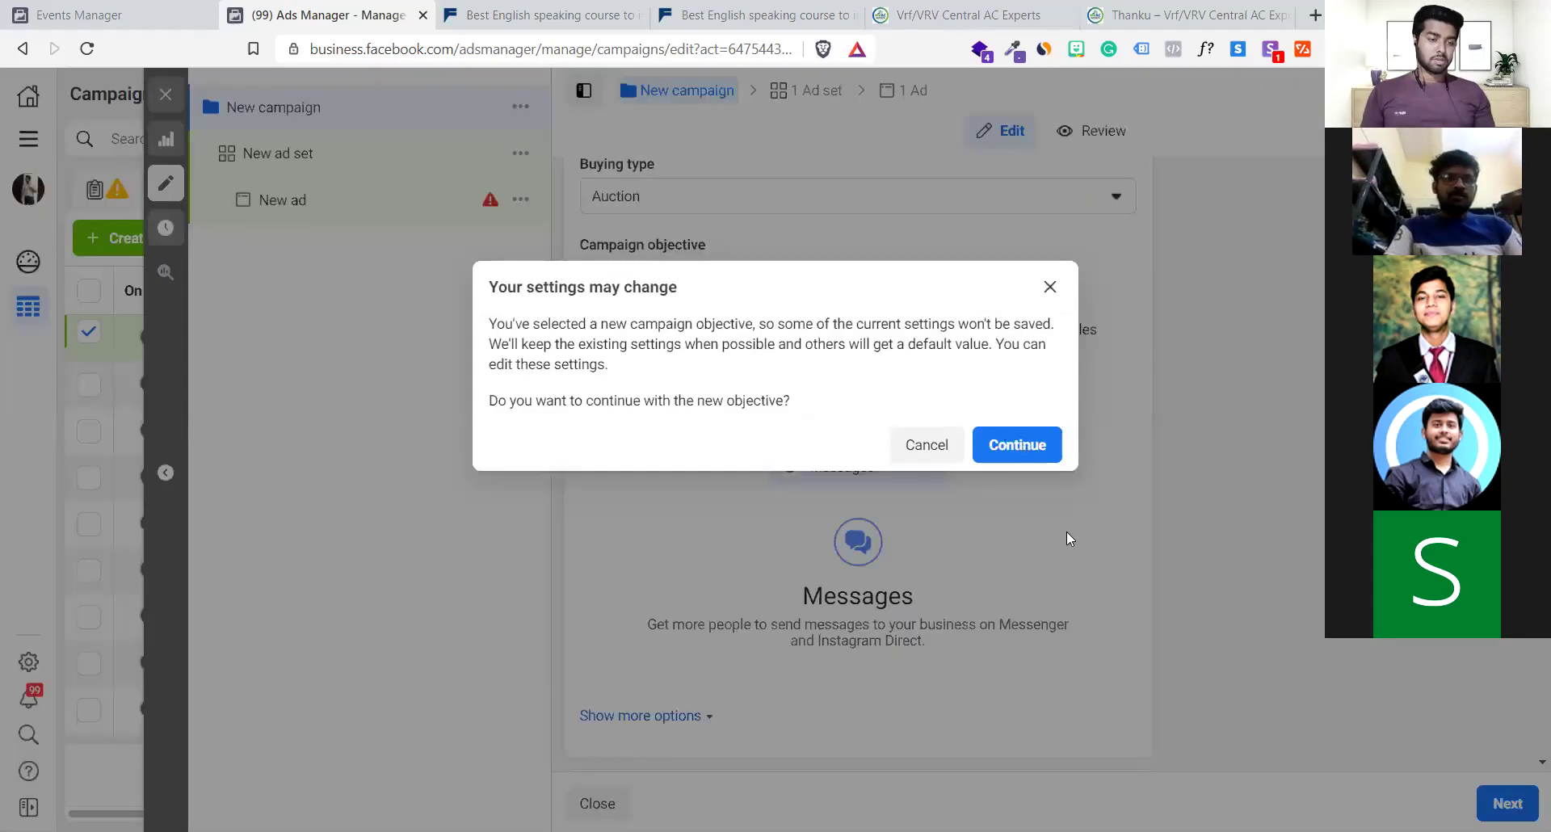
click(1017, 445)
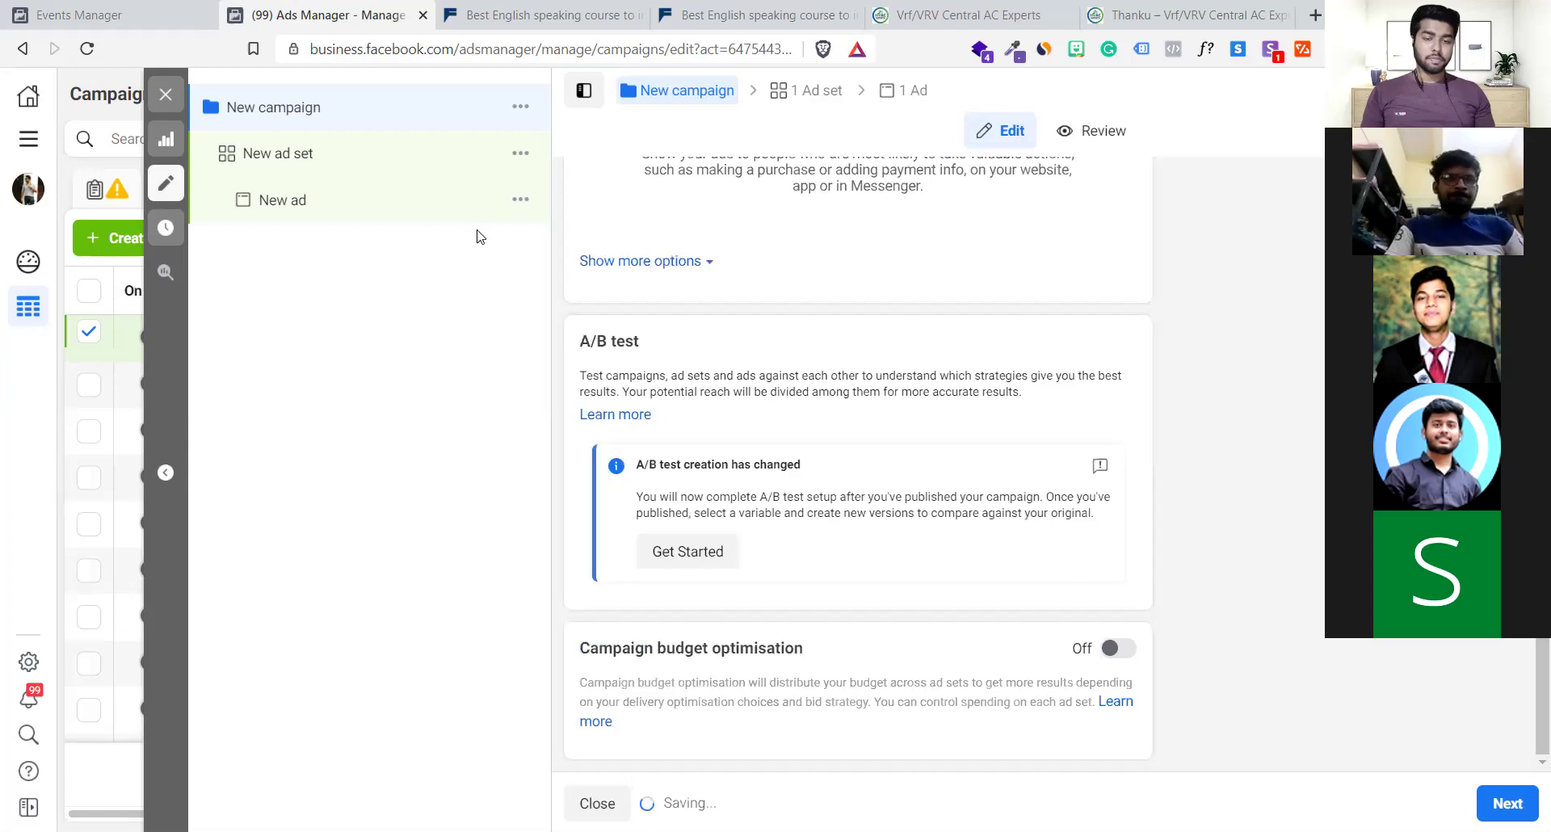
click(301, 155)
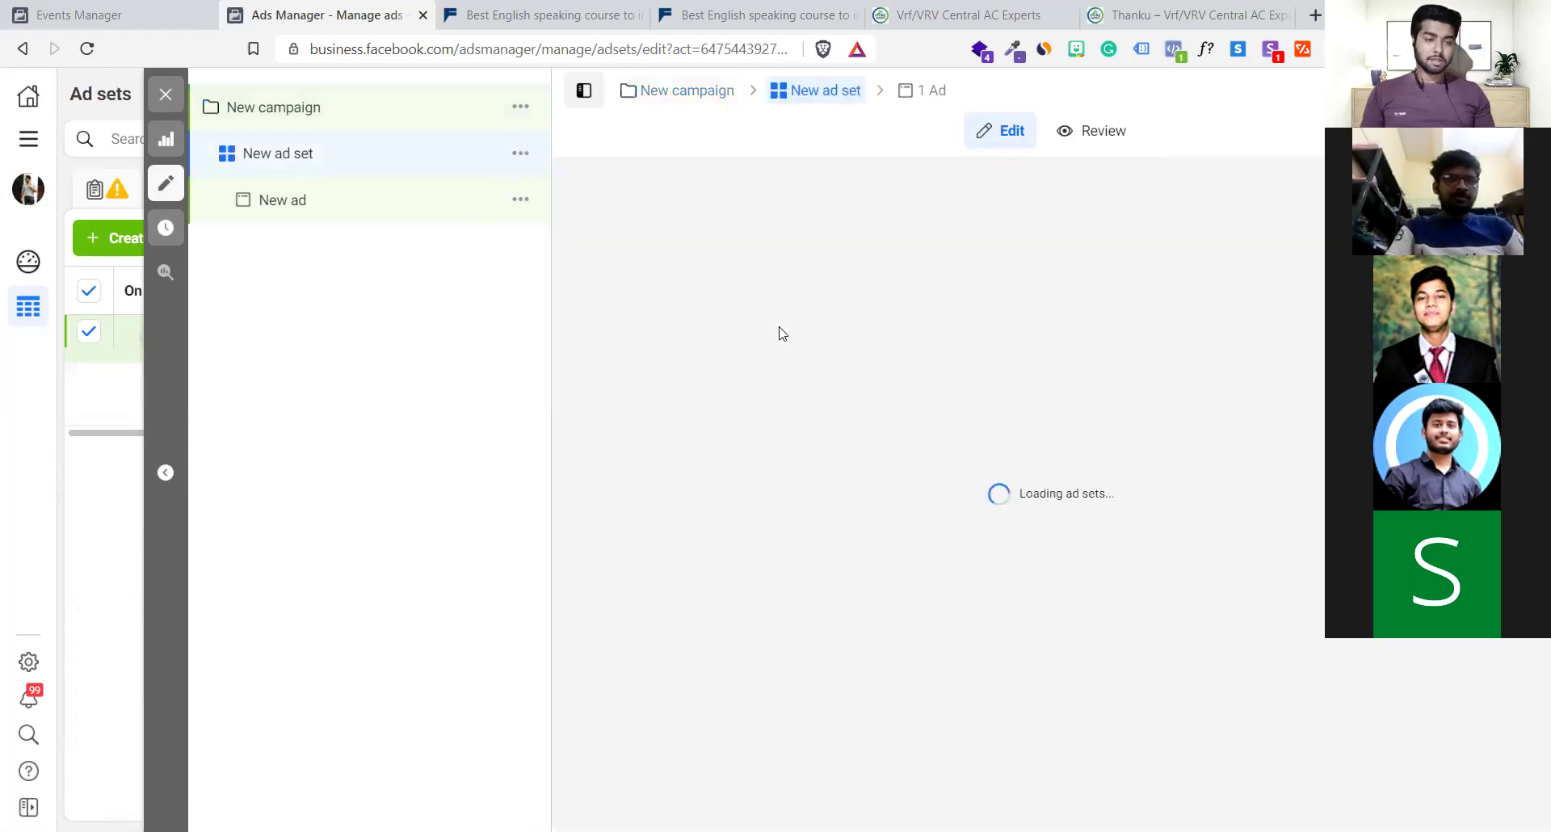
Rename the ad set to 'Test 1' and set the conversion event location to Website
scroll(782, 332, down, 5)
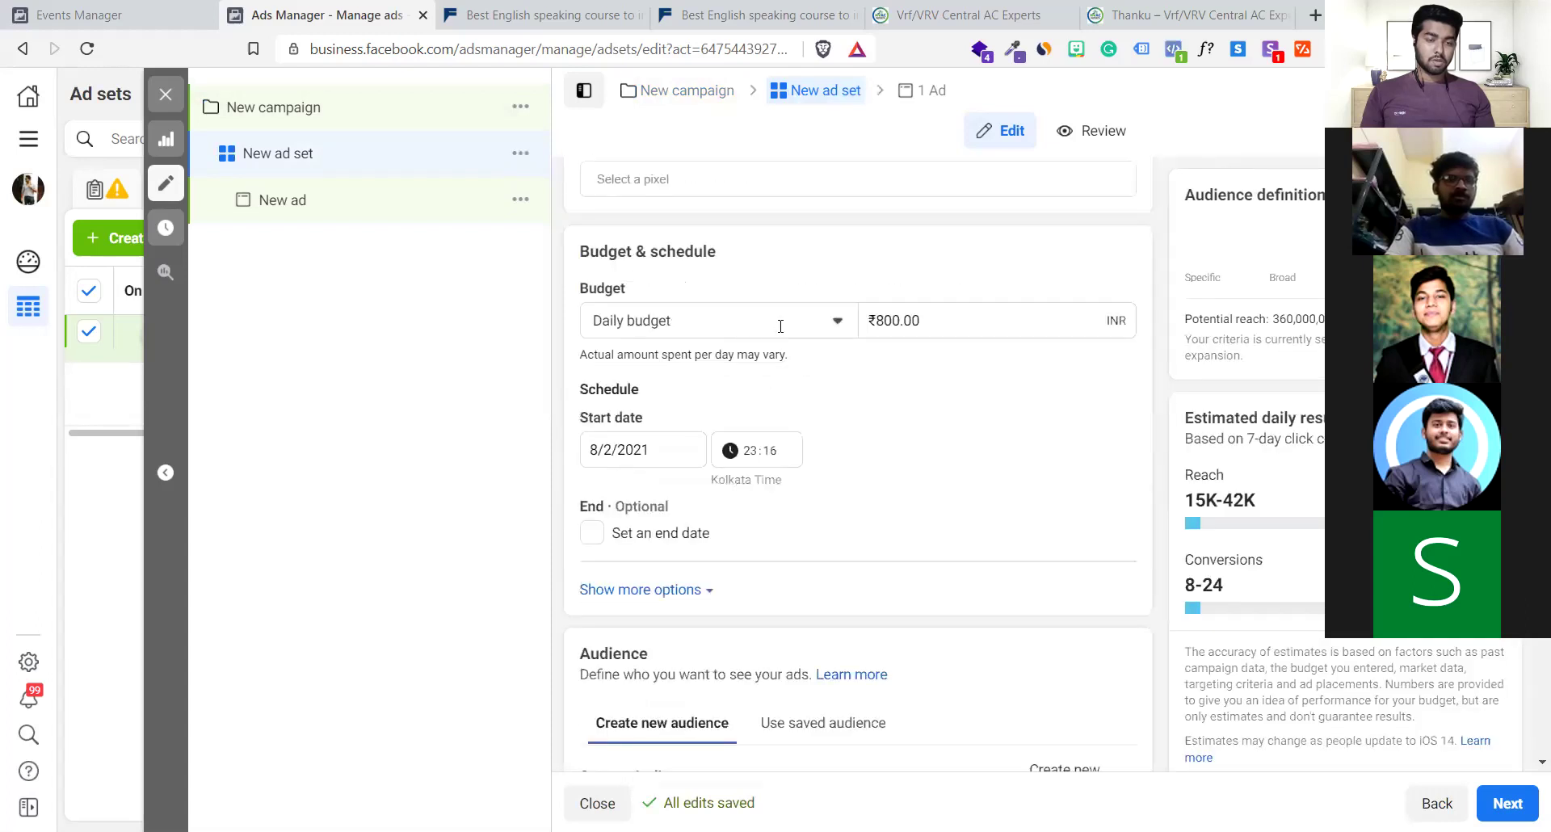
scroll(781, 331, up, 5)
triple_click(725, 220)
key(BackSpace)
text(Test 1)
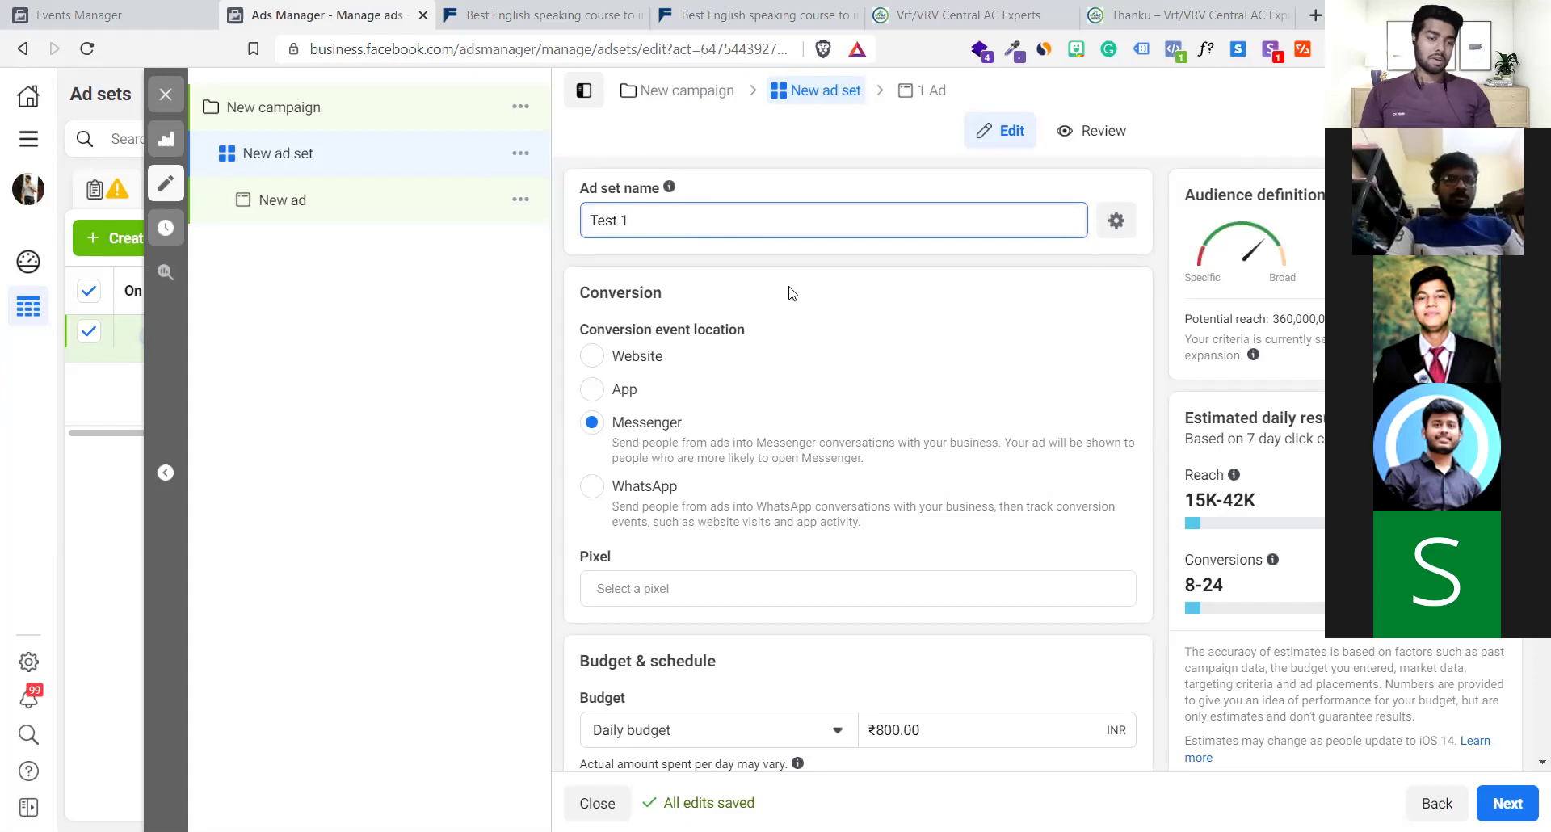
scroll(858, 336, down, 2)
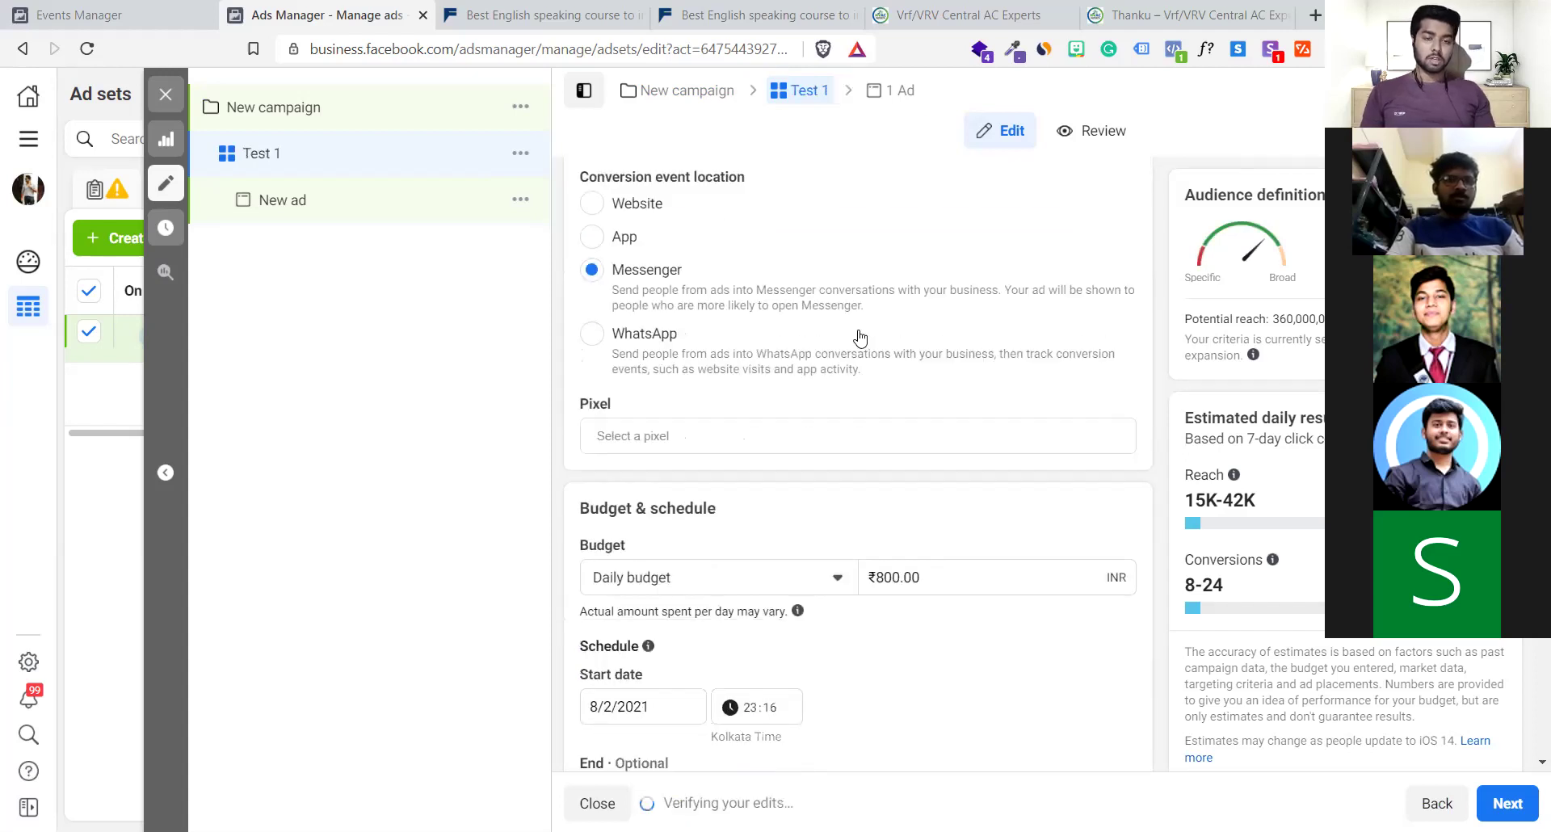
scroll(768, 323, up, 1)
drag(606, 271, 745, 276)
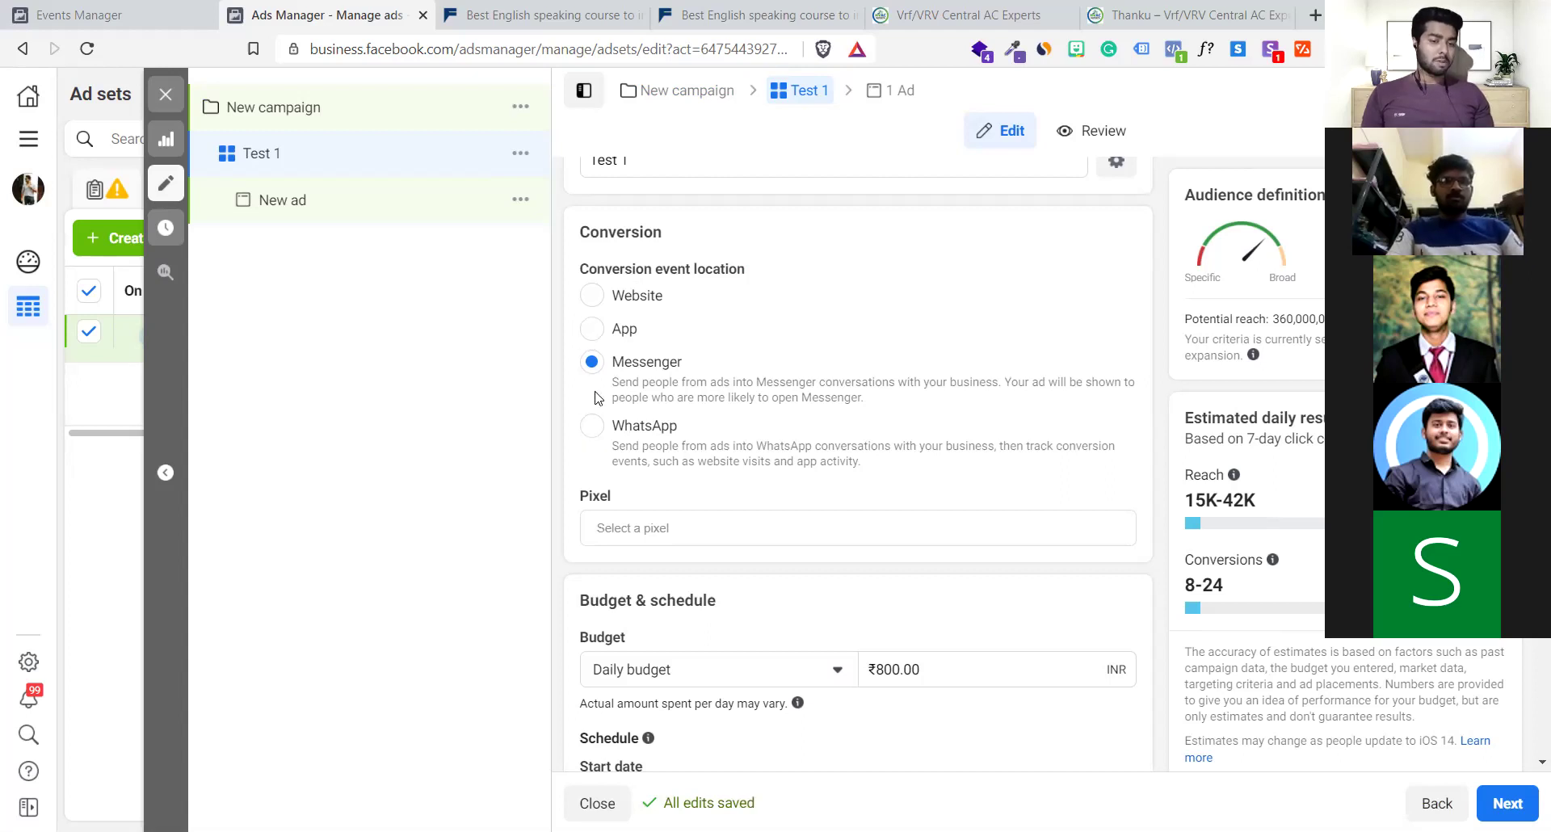
click(593, 302)
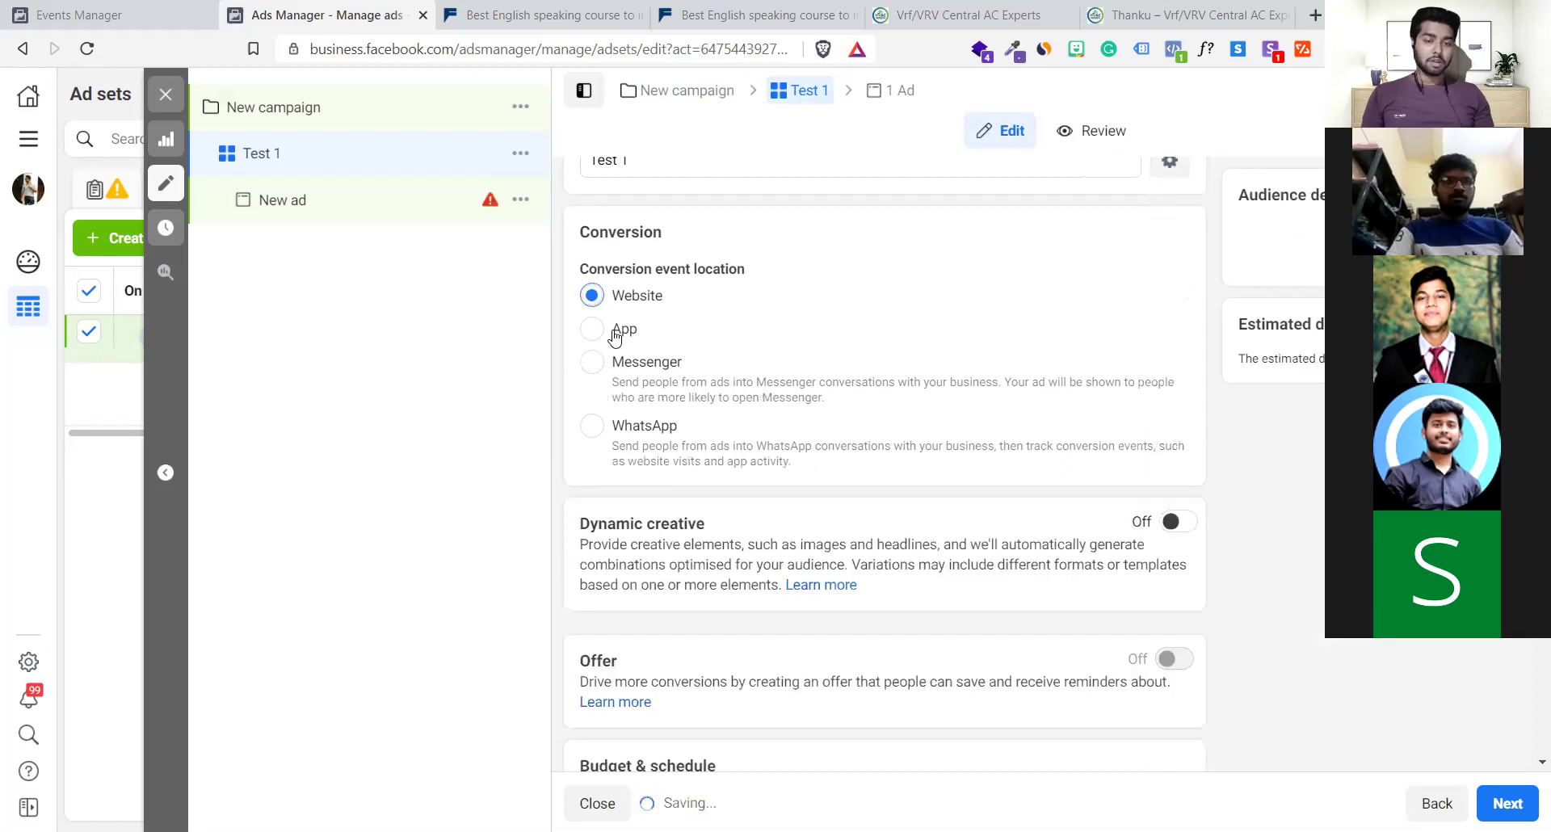
Review the Optimisation for ad delivery choices without changing them
scroll(727, 501, down, 4)
scroll(727, 502, down, 1)
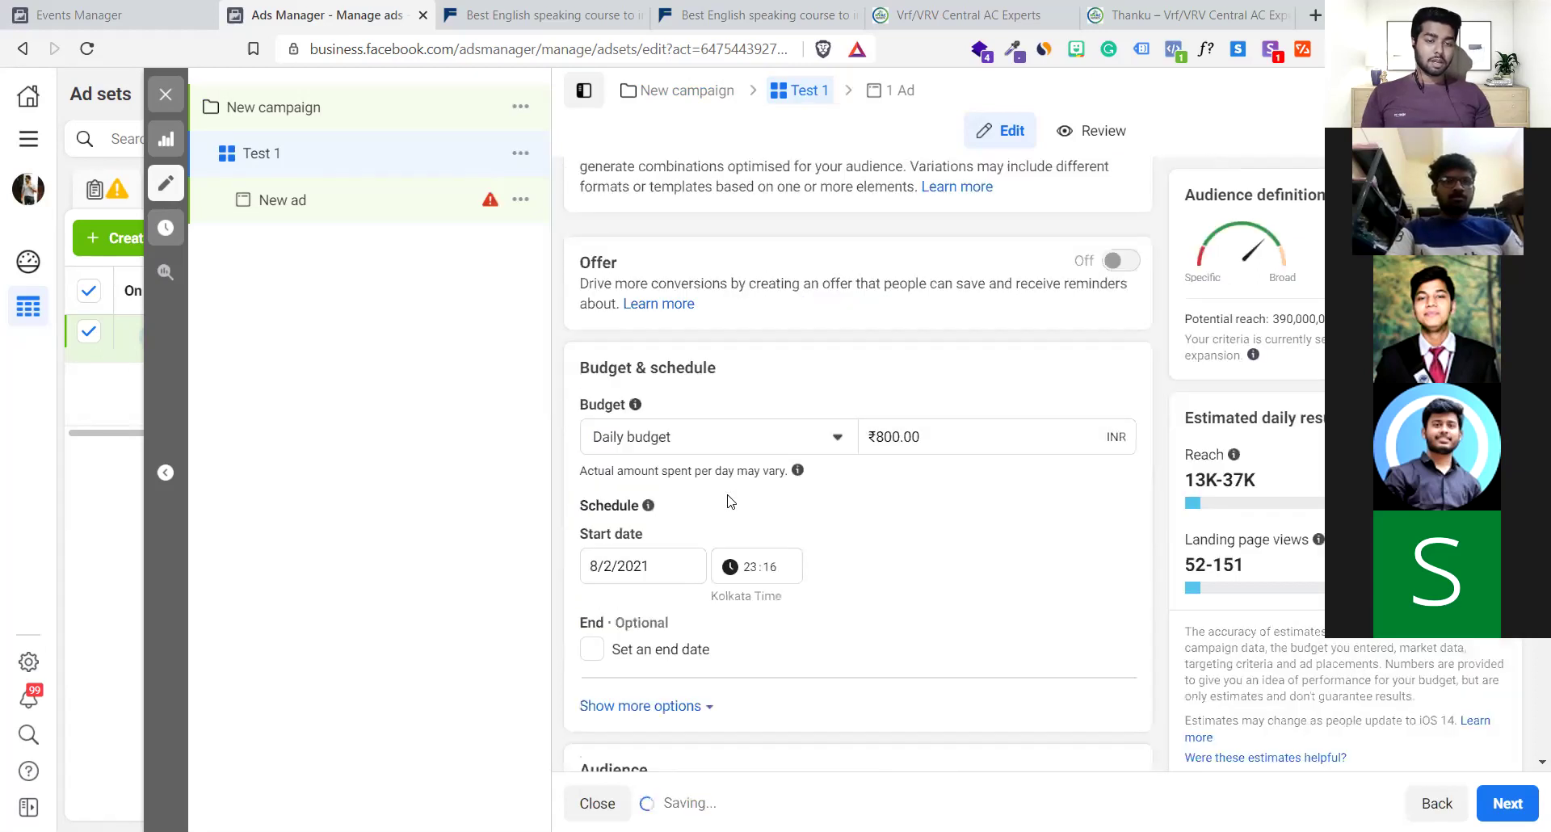
scroll(727, 502, up, 6)
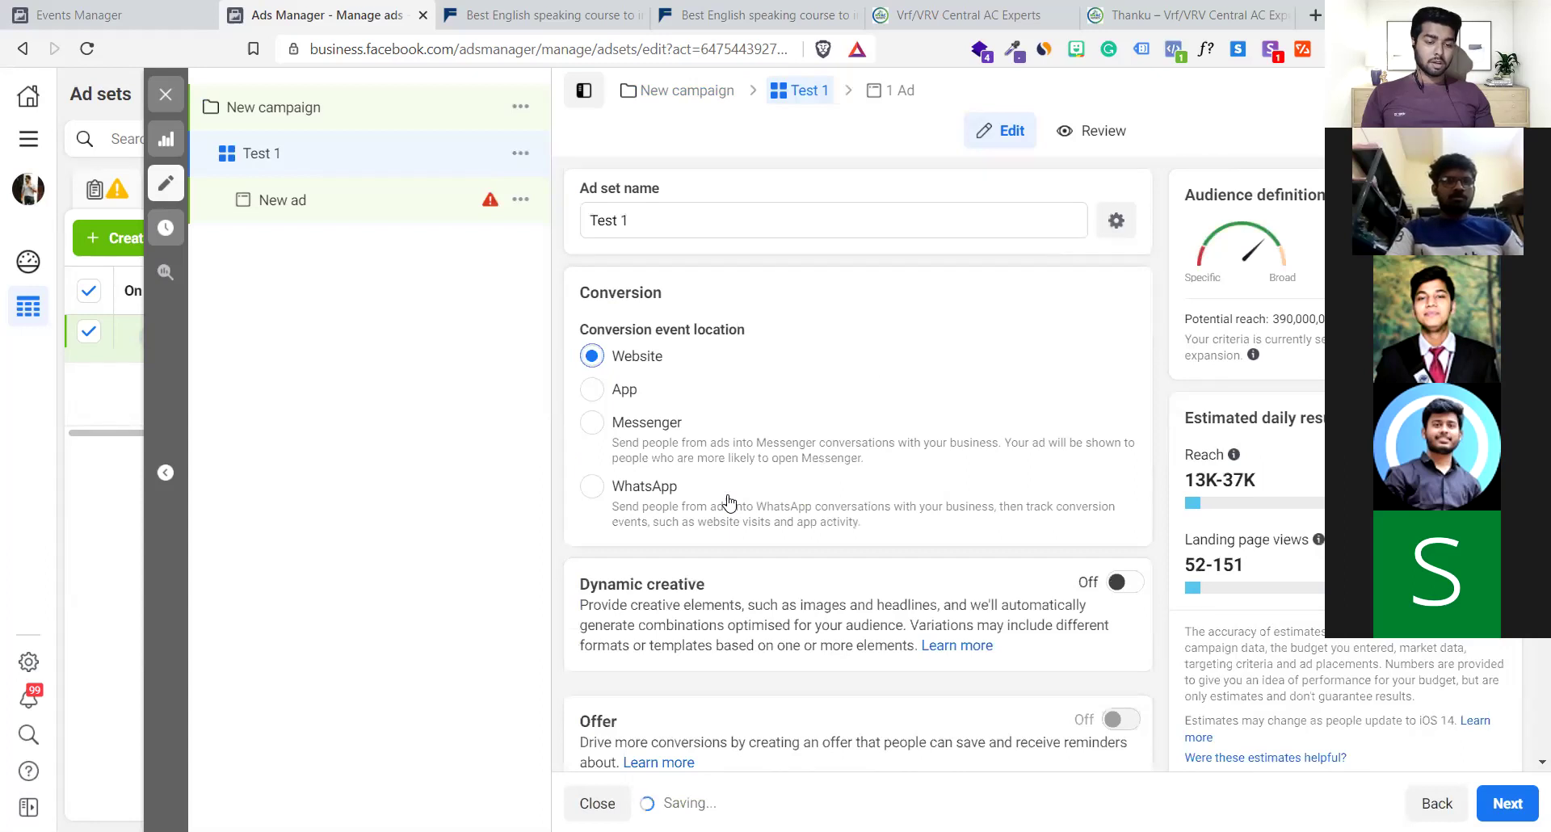
scroll(729, 502, down, 6)
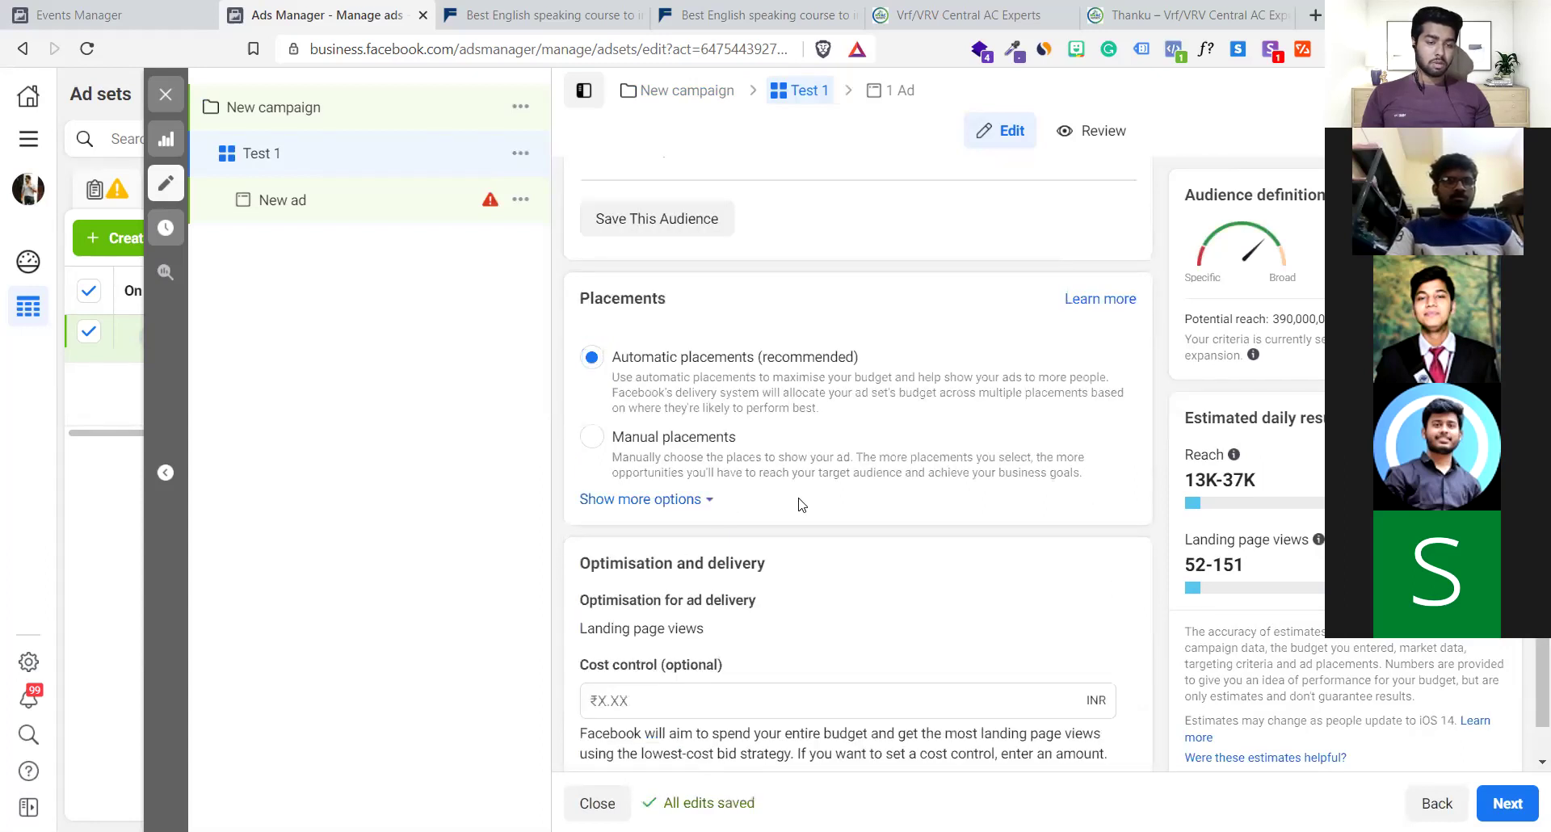
scroll(800, 504, down, 1)
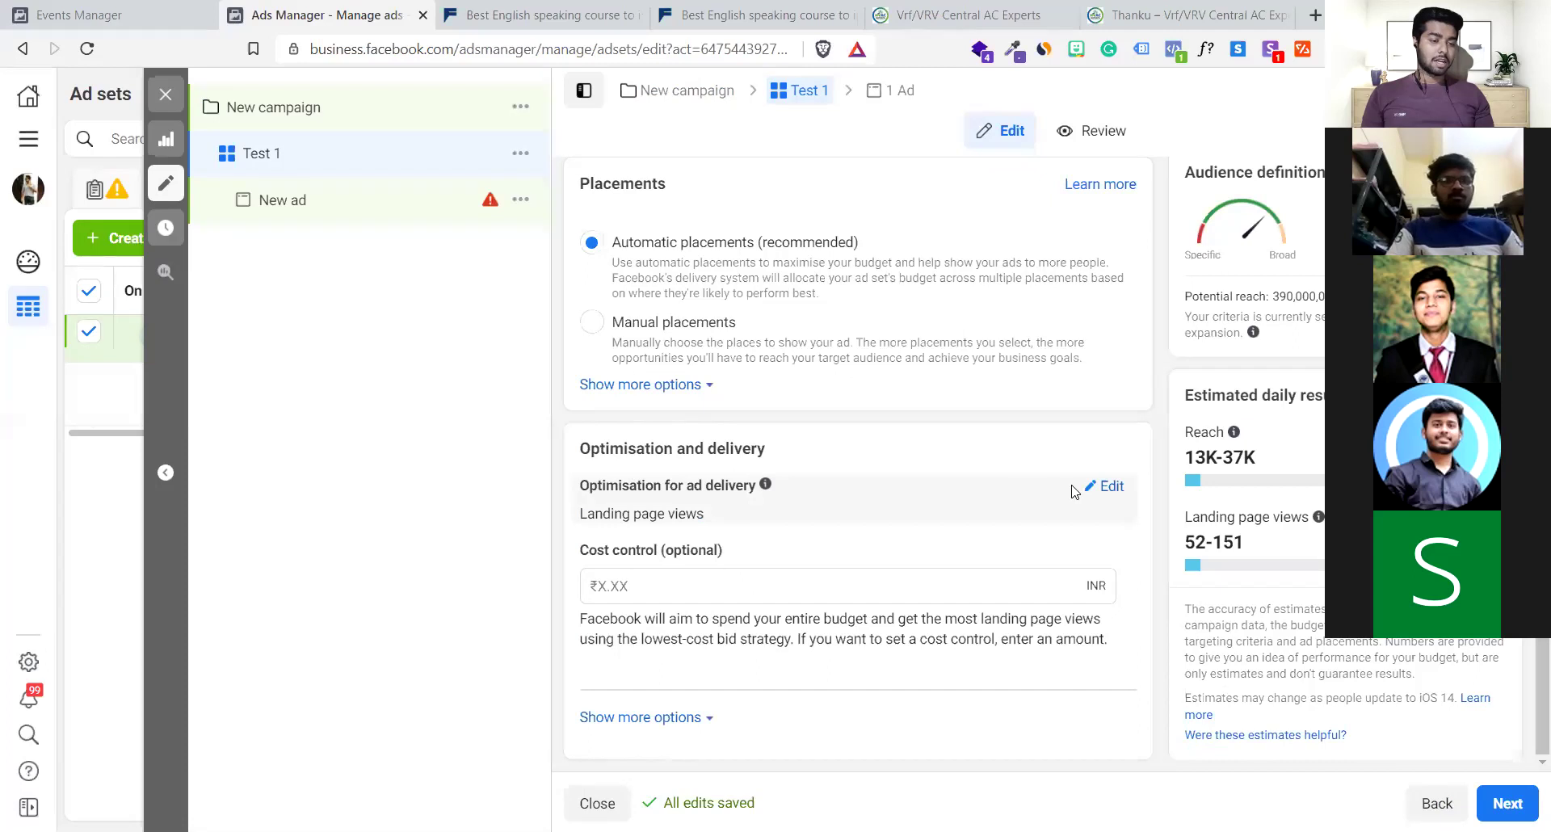
click(956, 535)
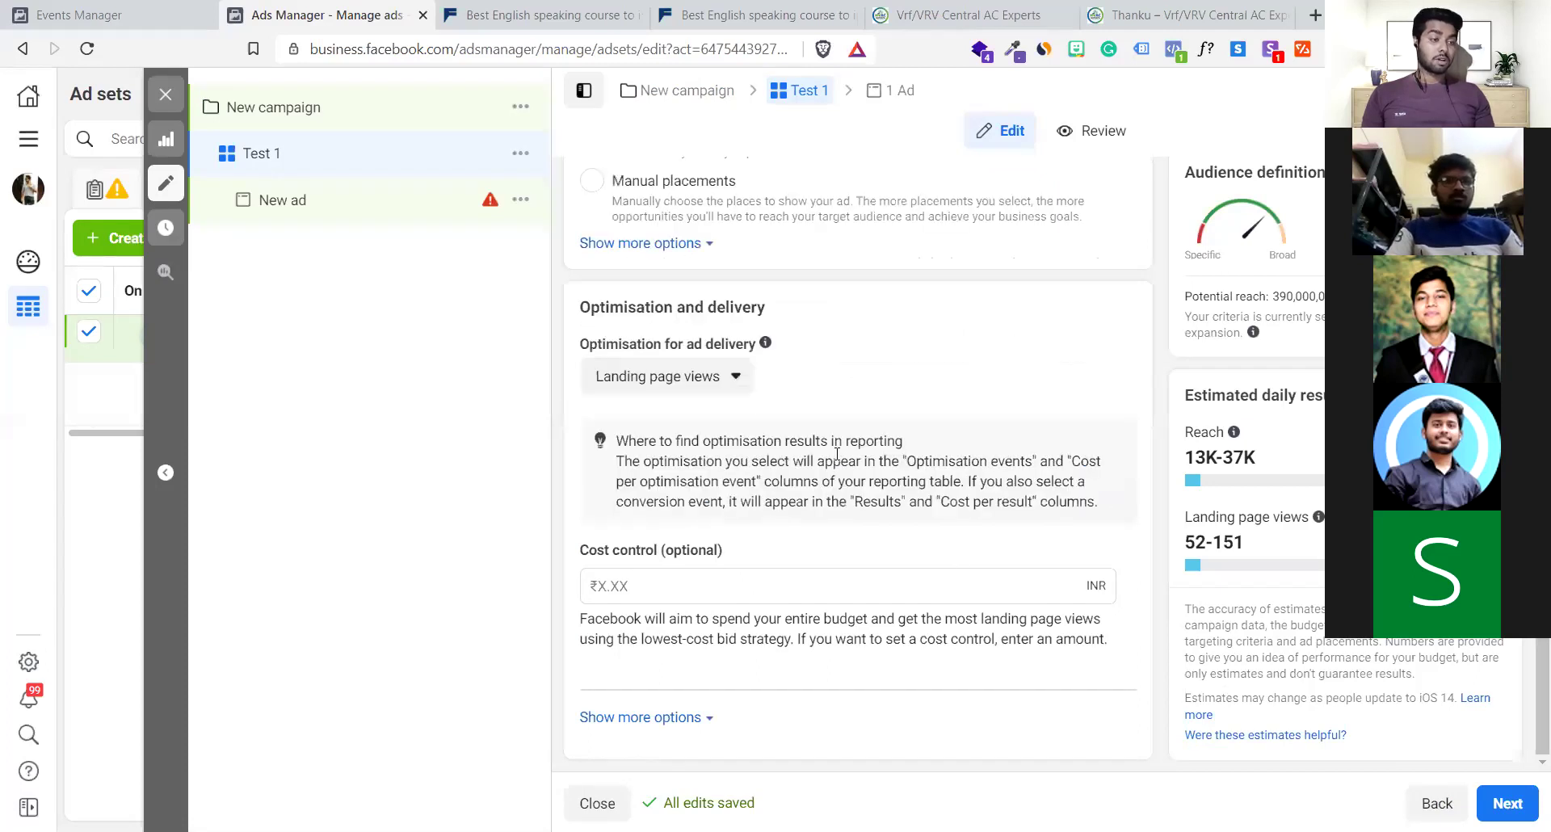
scroll(837, 453, up, 10)
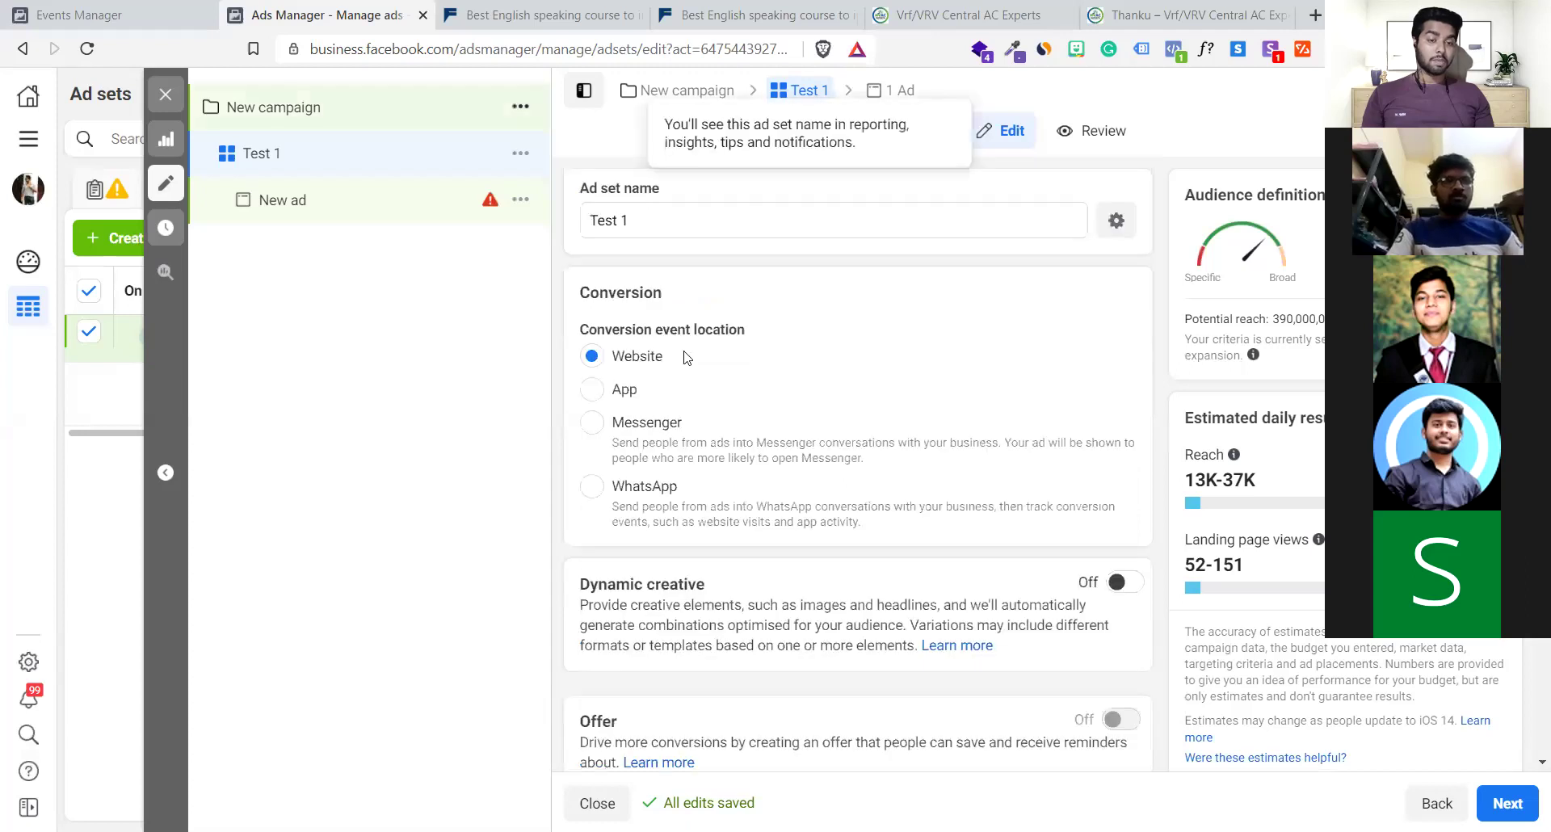
scroll(689, 443, down, 10)
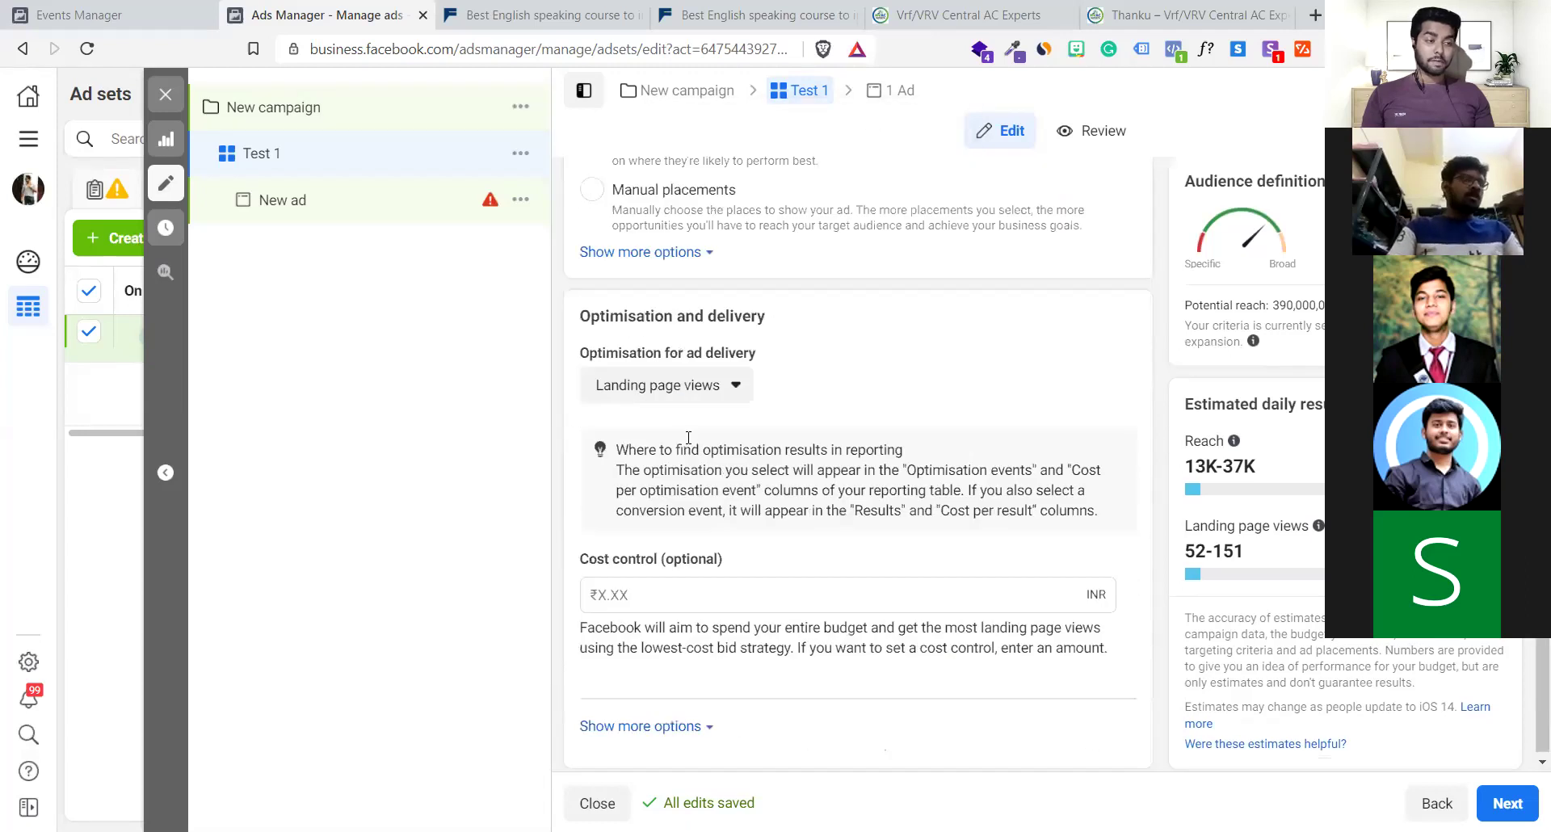
click(670, 388)
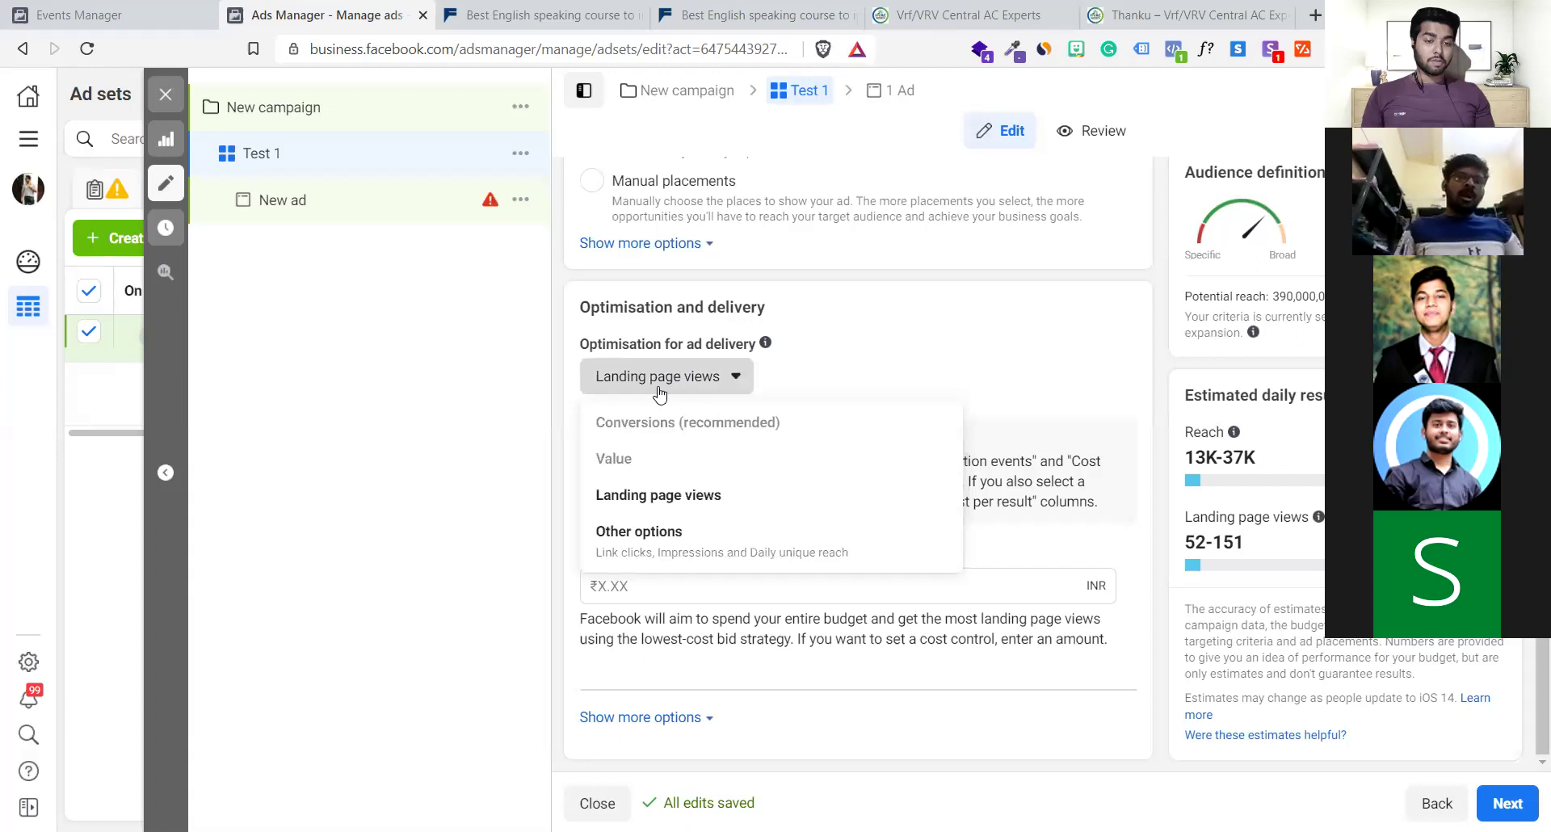
mouse_move(644, 457)
mouse_move(646, 431)
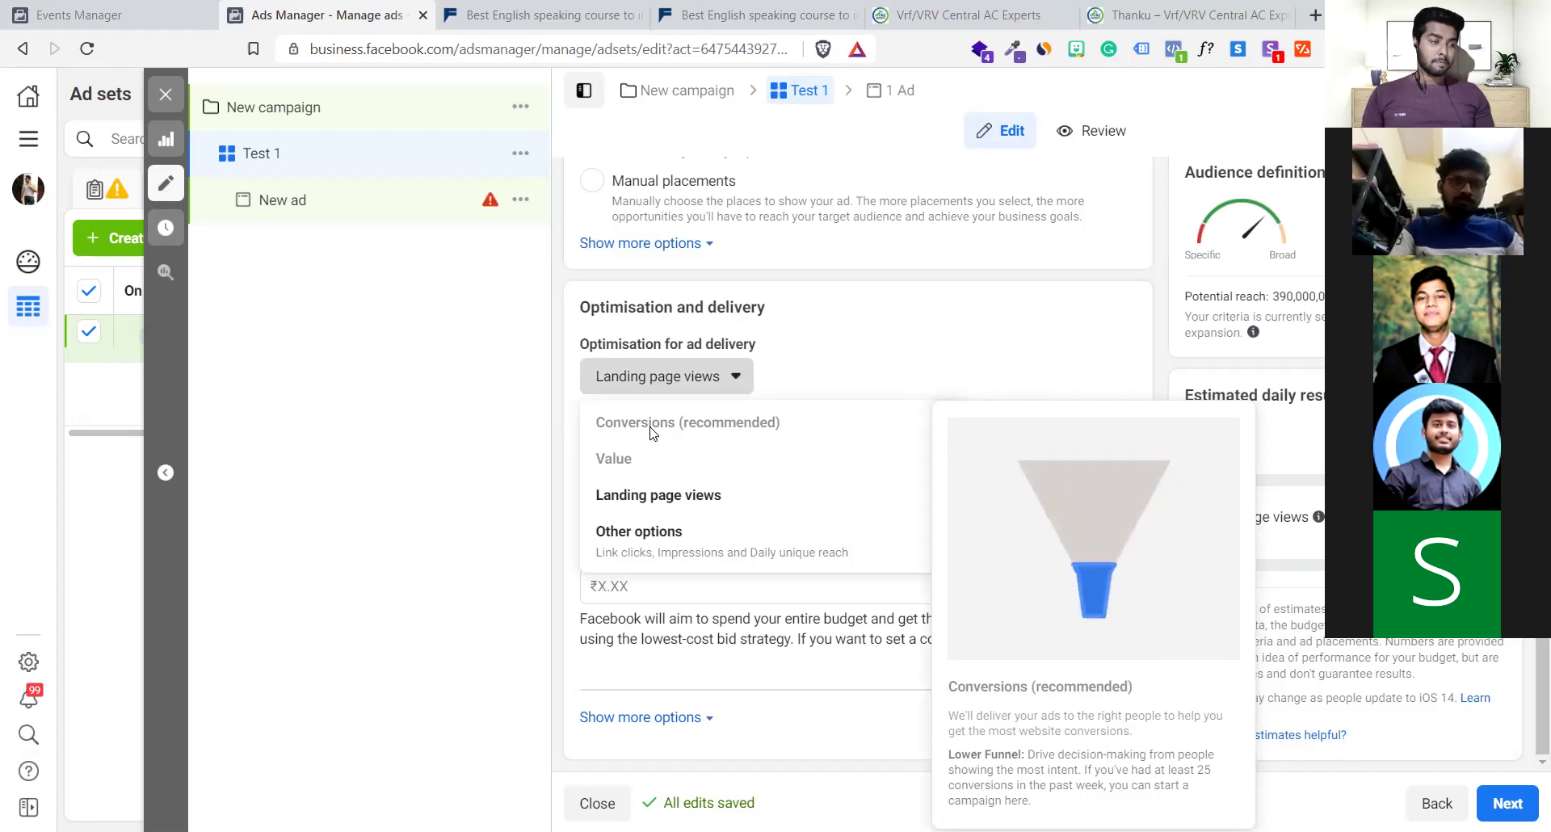
click(788, 360)
Run Pixel Helper on the Vrf/VRV landing page to check its pixels
click(1041, 7)
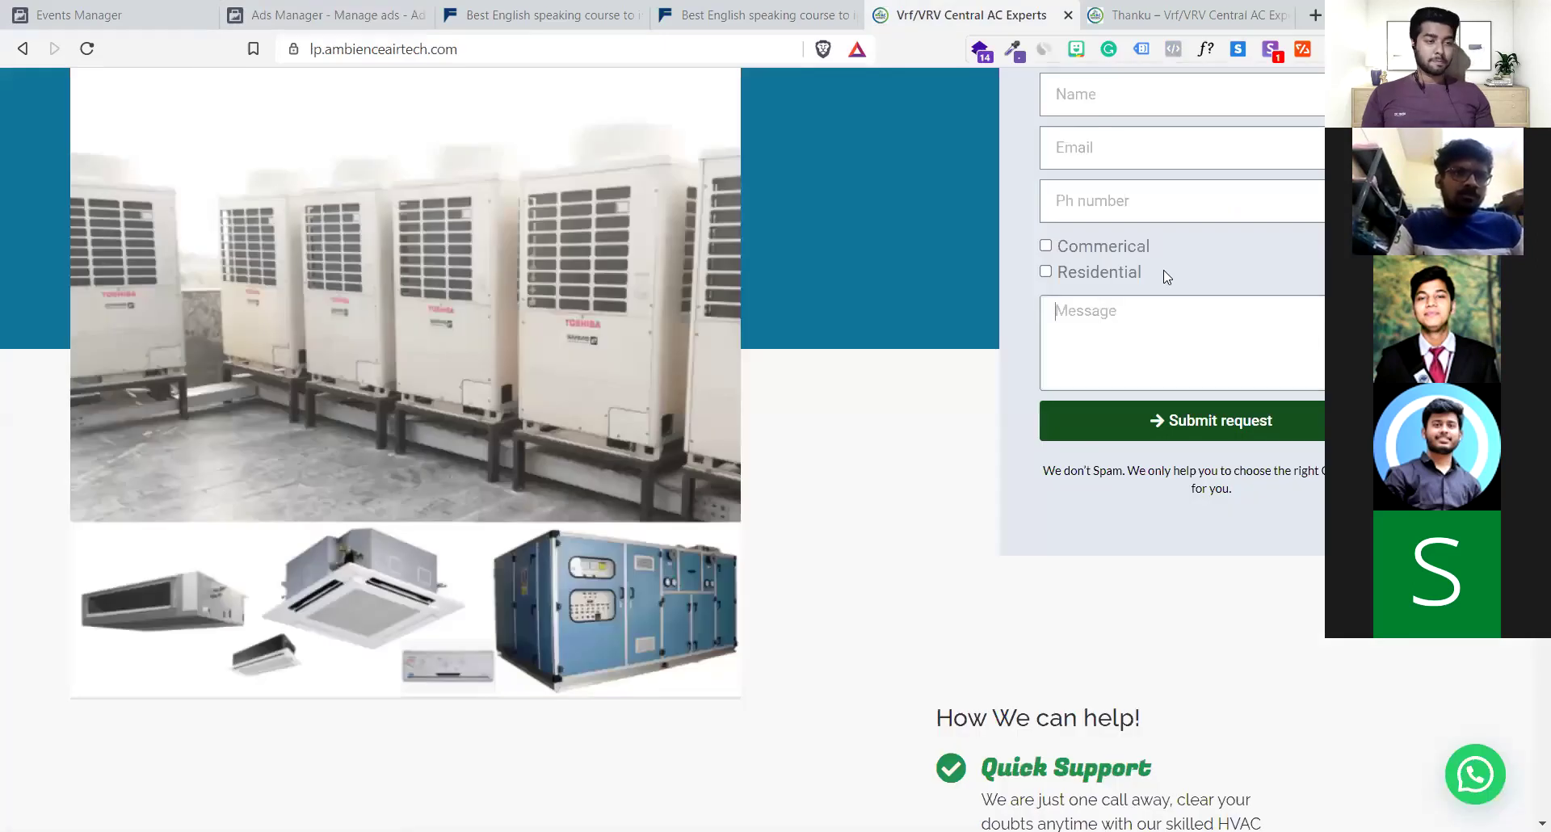
scroll(1163, 270, up, 7)
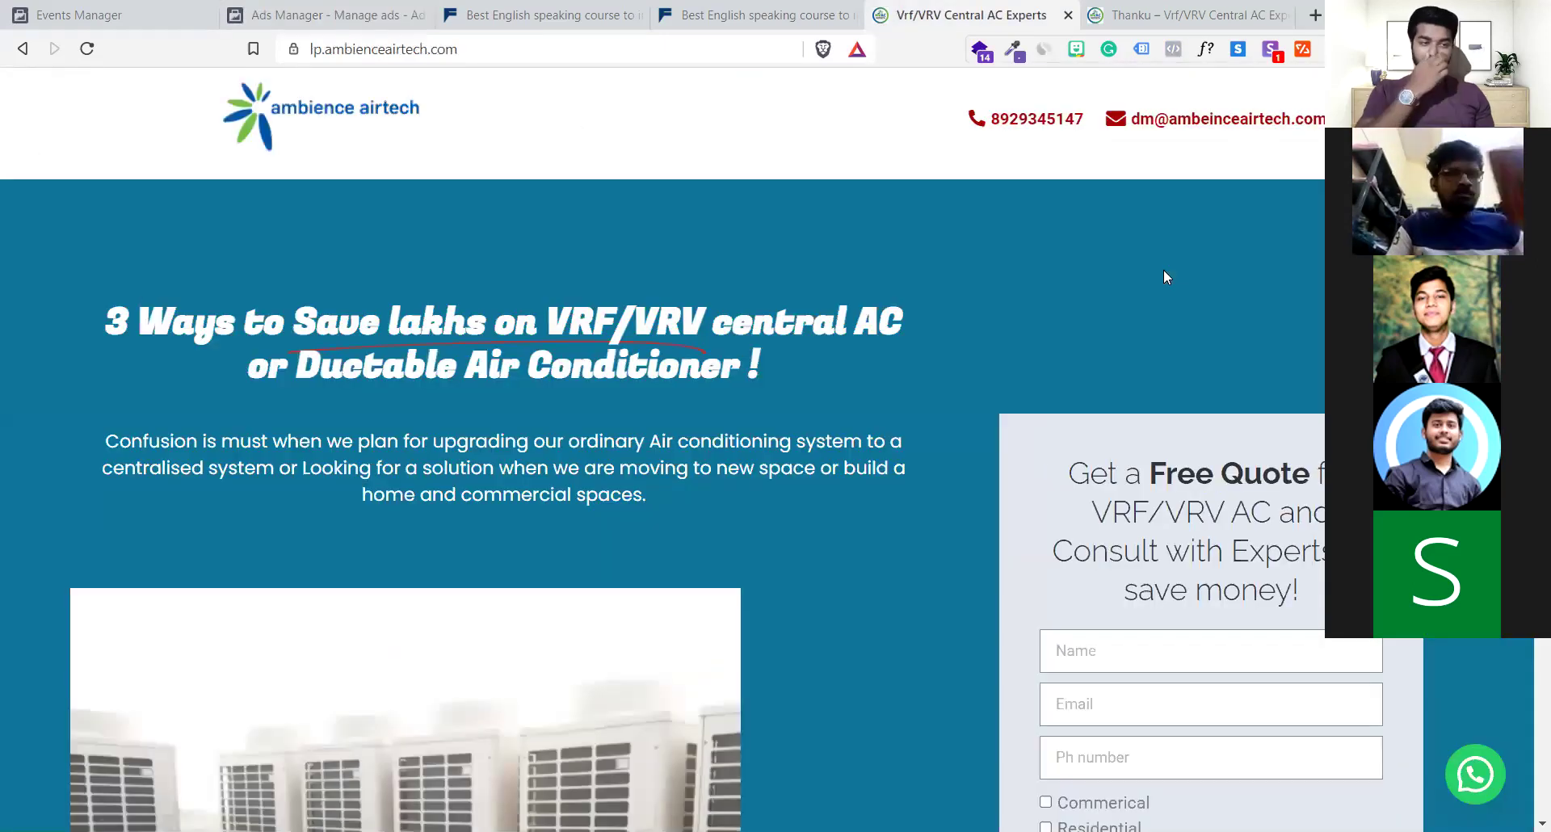
click(1173, 50)
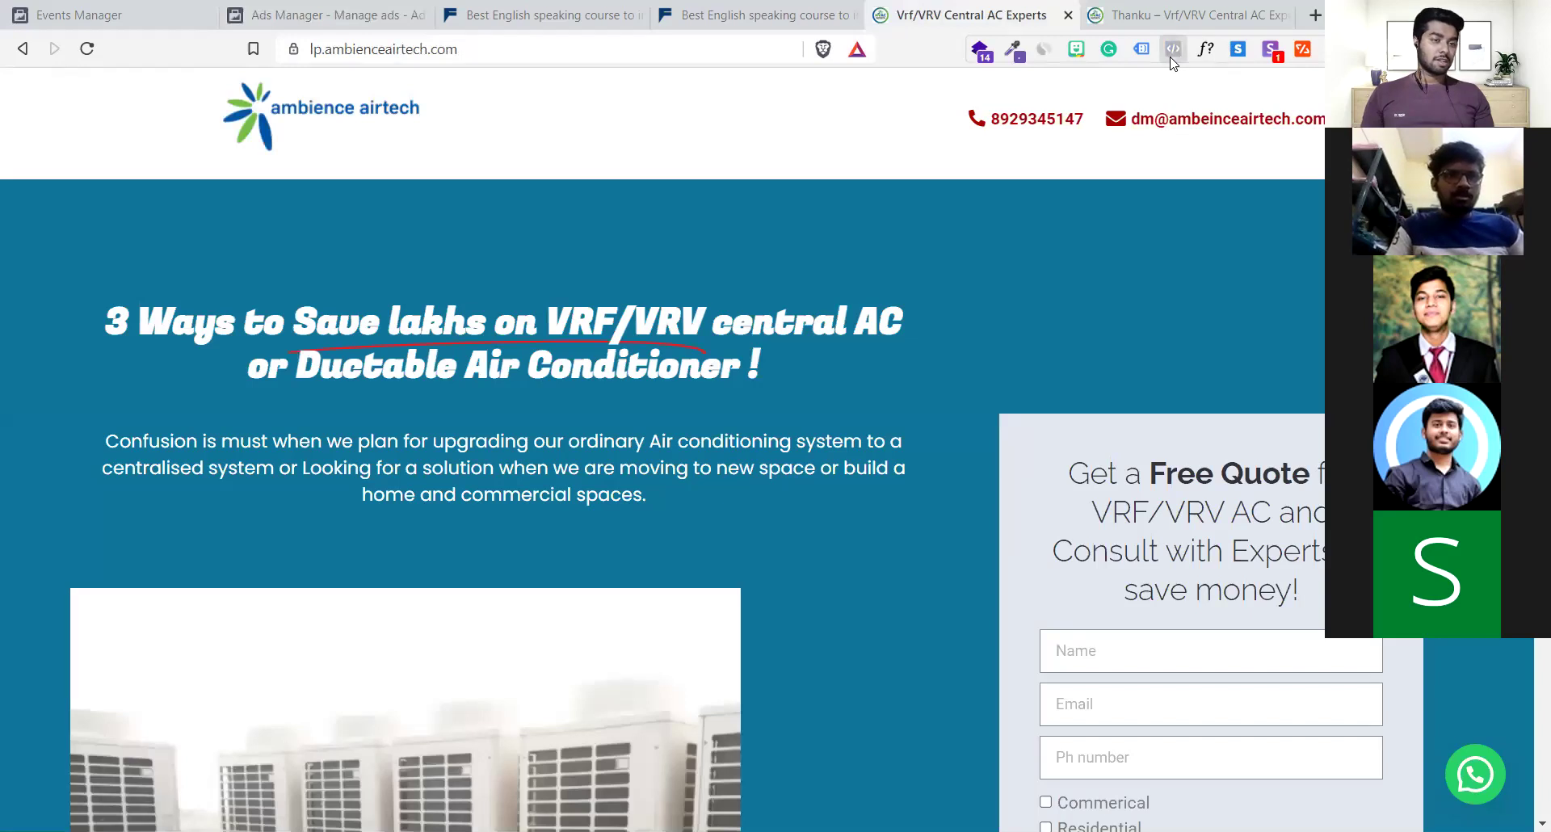
drag(943, 174, 800, 159)
click(801, 159)
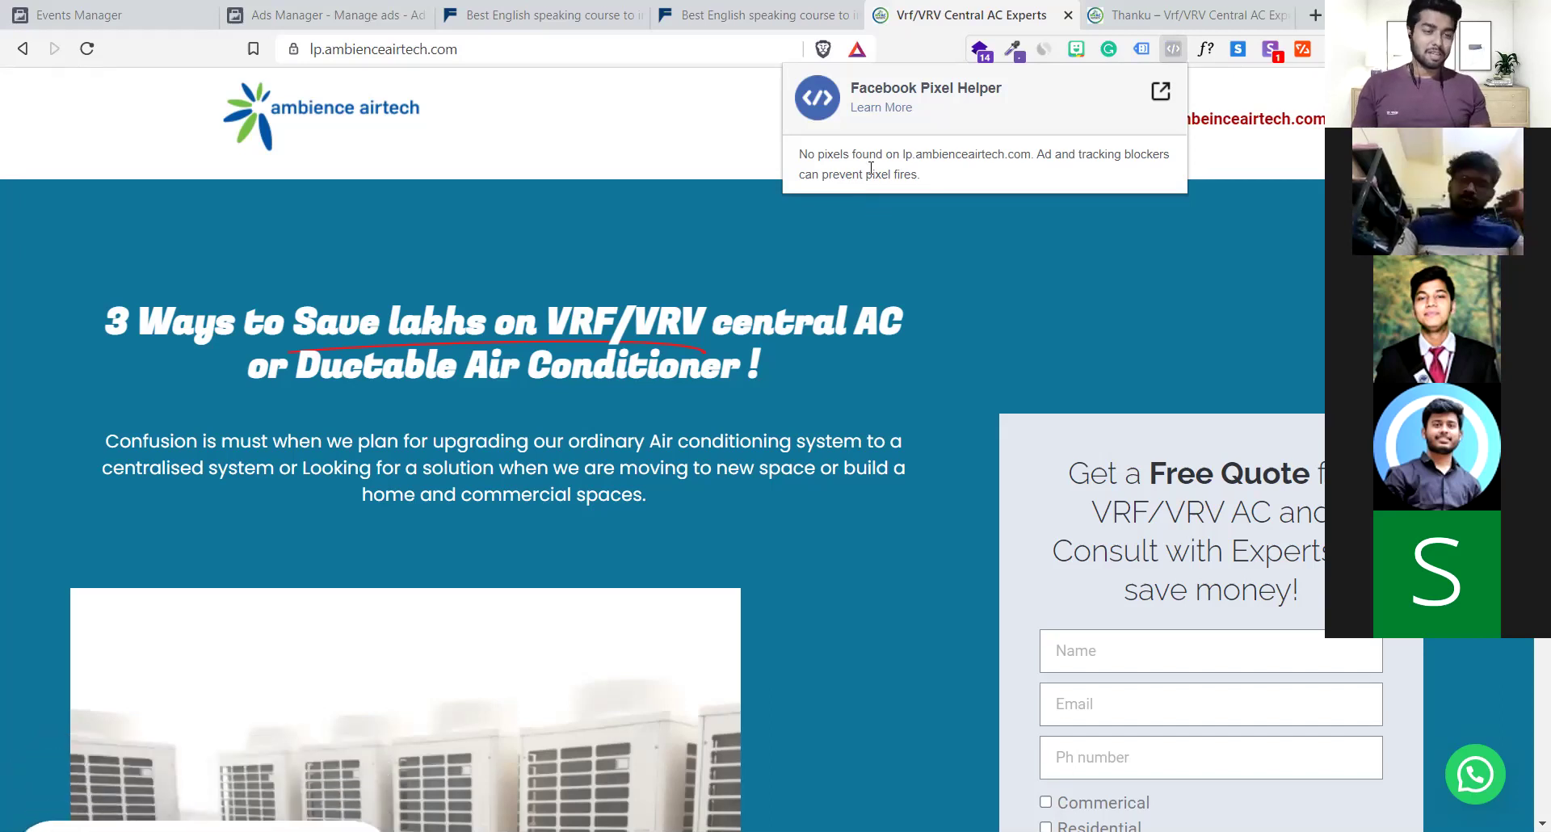
Confirm the 'No pixels found' message, then close the popup and the landing page tab
drag(894, 177, 806, 152)
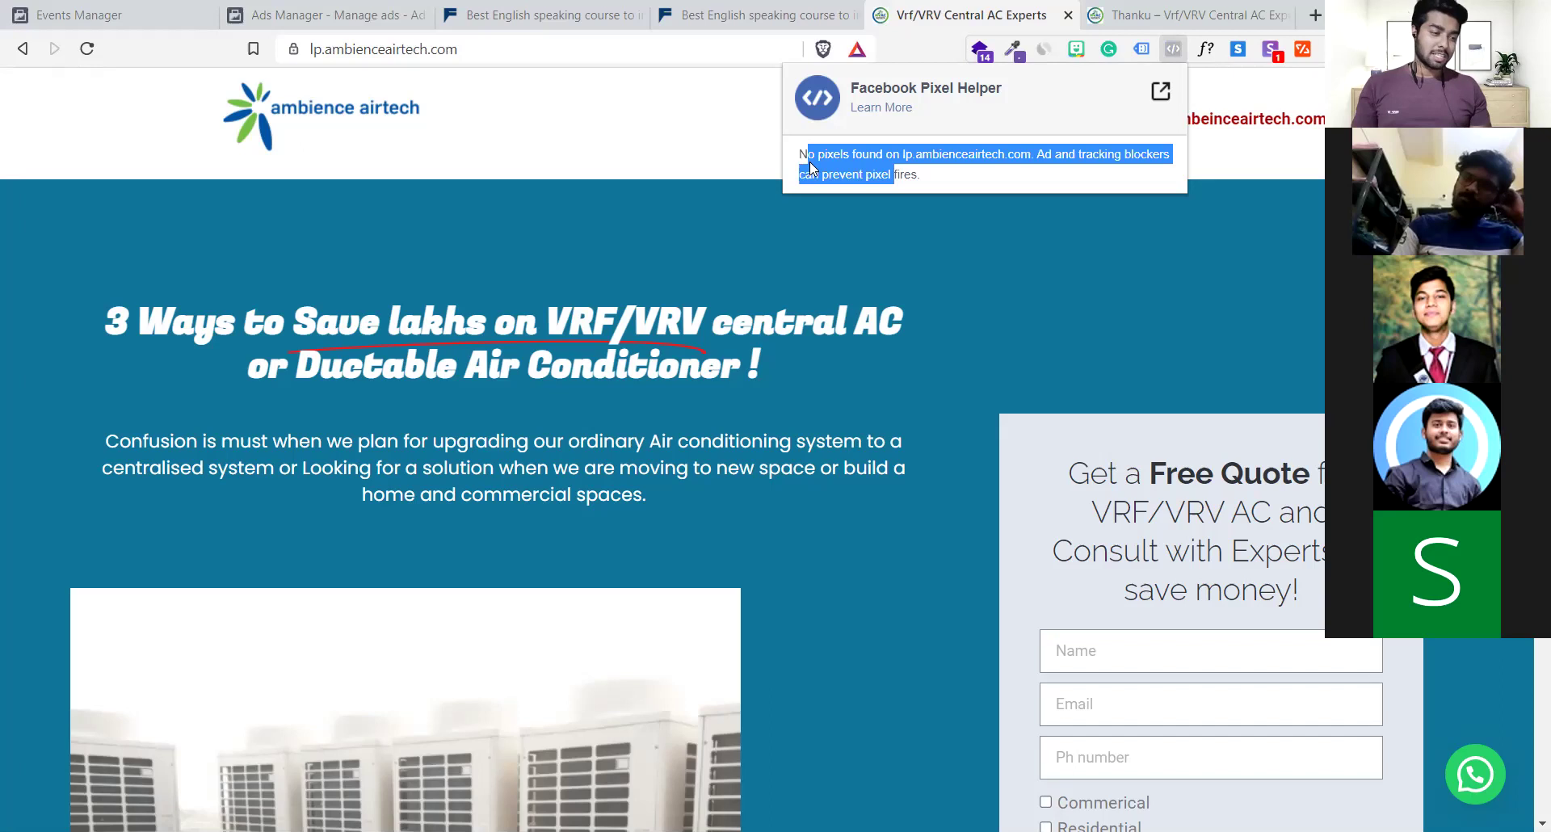
click(810, 167)
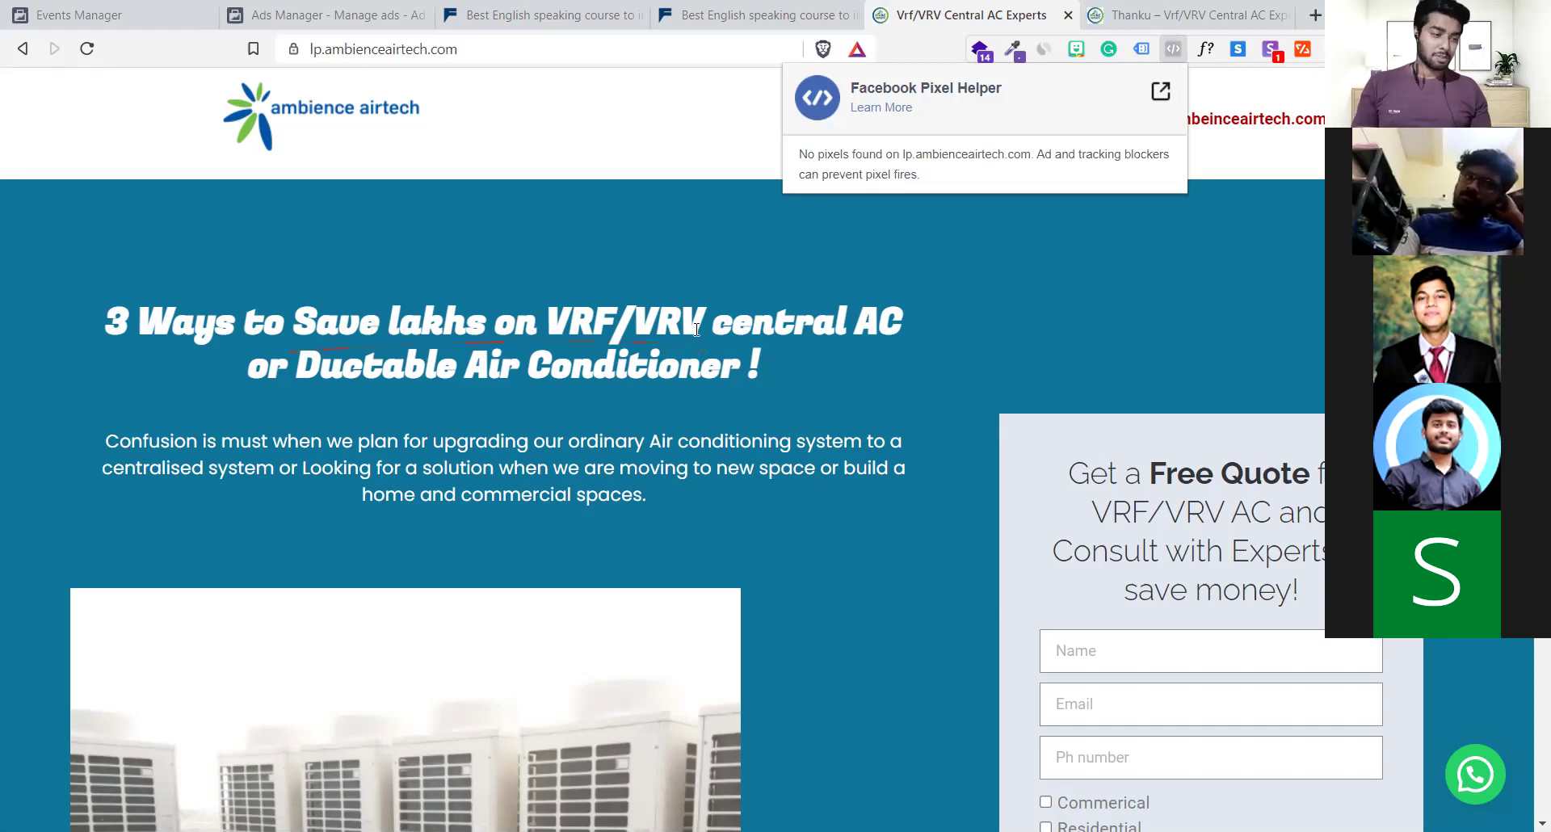
drag(929, 176, 793, 159)
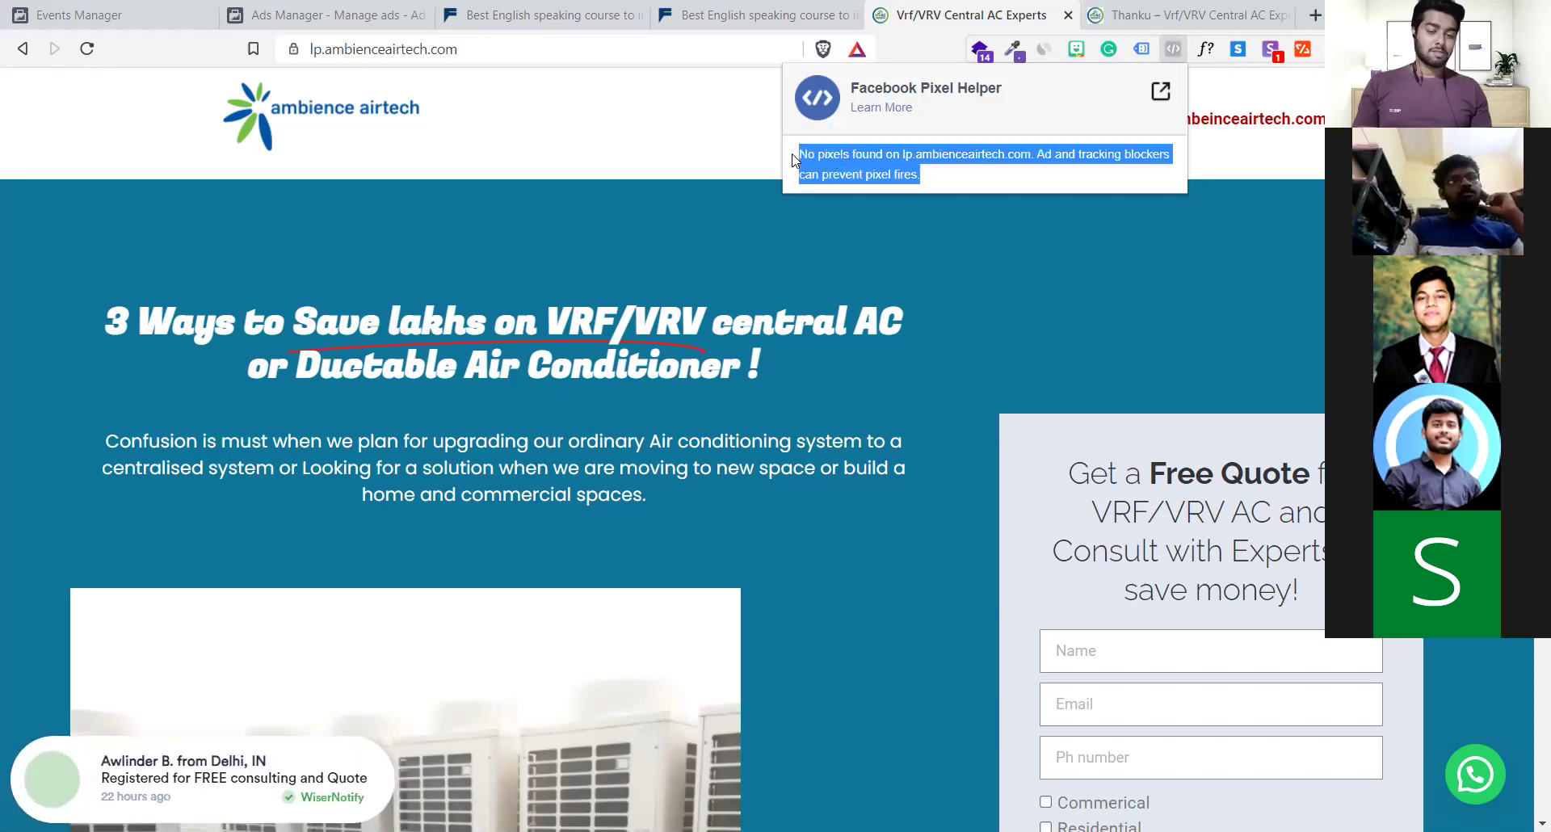
click(809, 280)
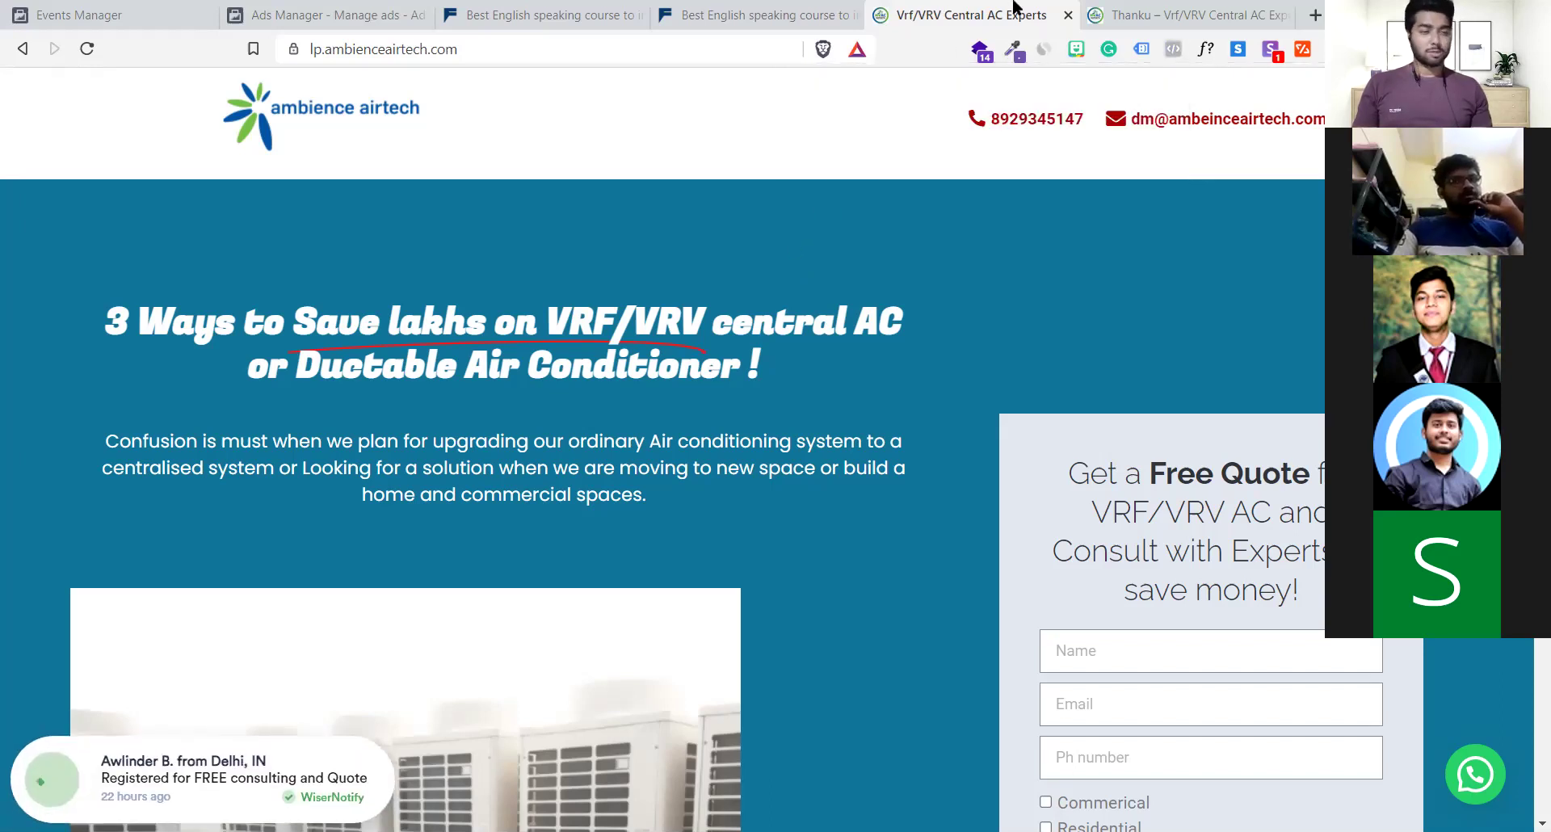
click(1069, 16)
click(670, 49)
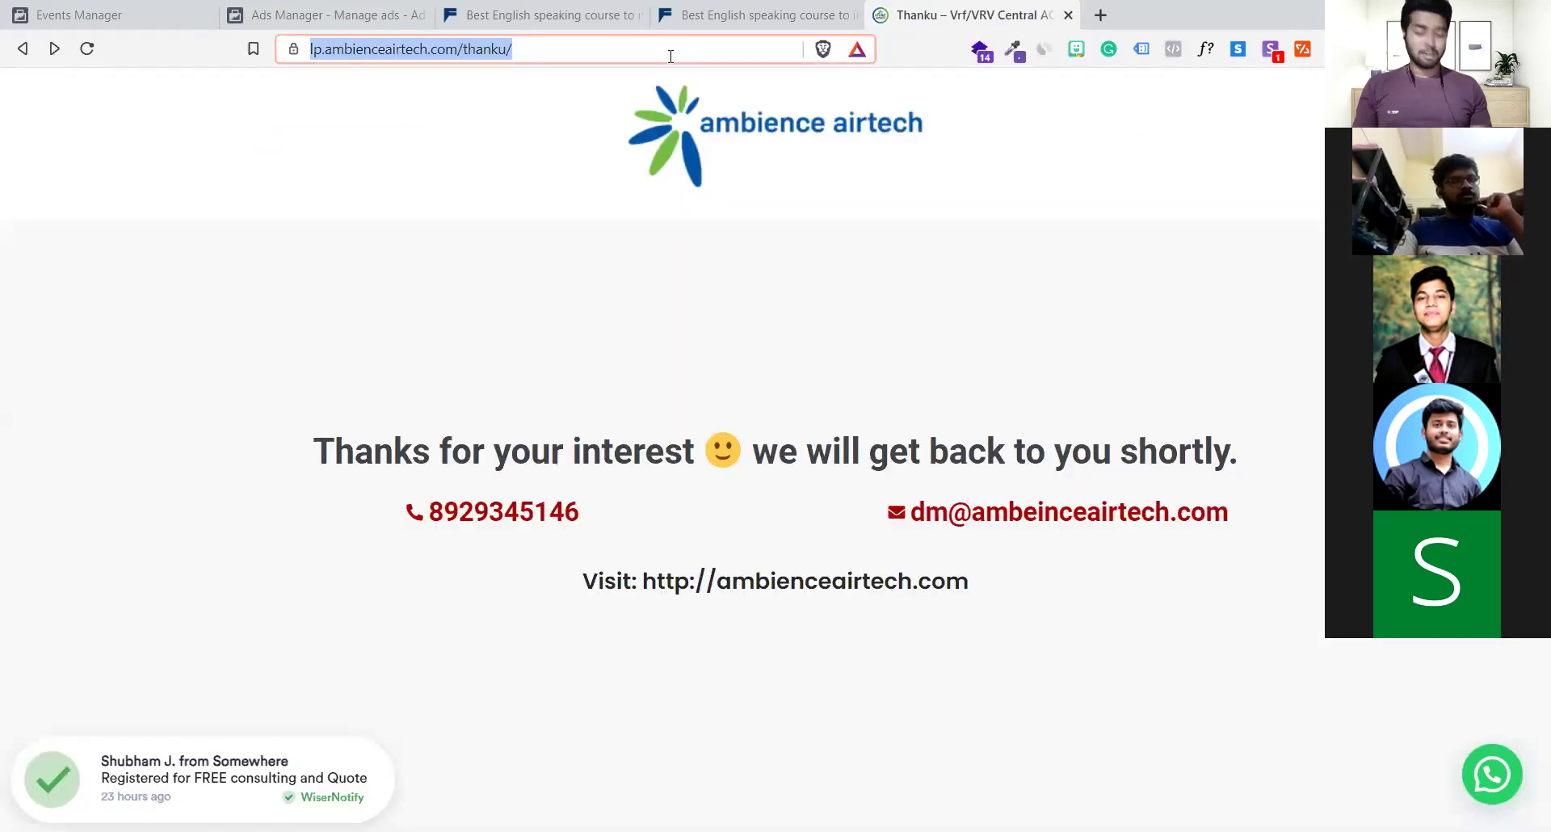
Search Google for 'letsphotosynth' from the address bar
text(lets)
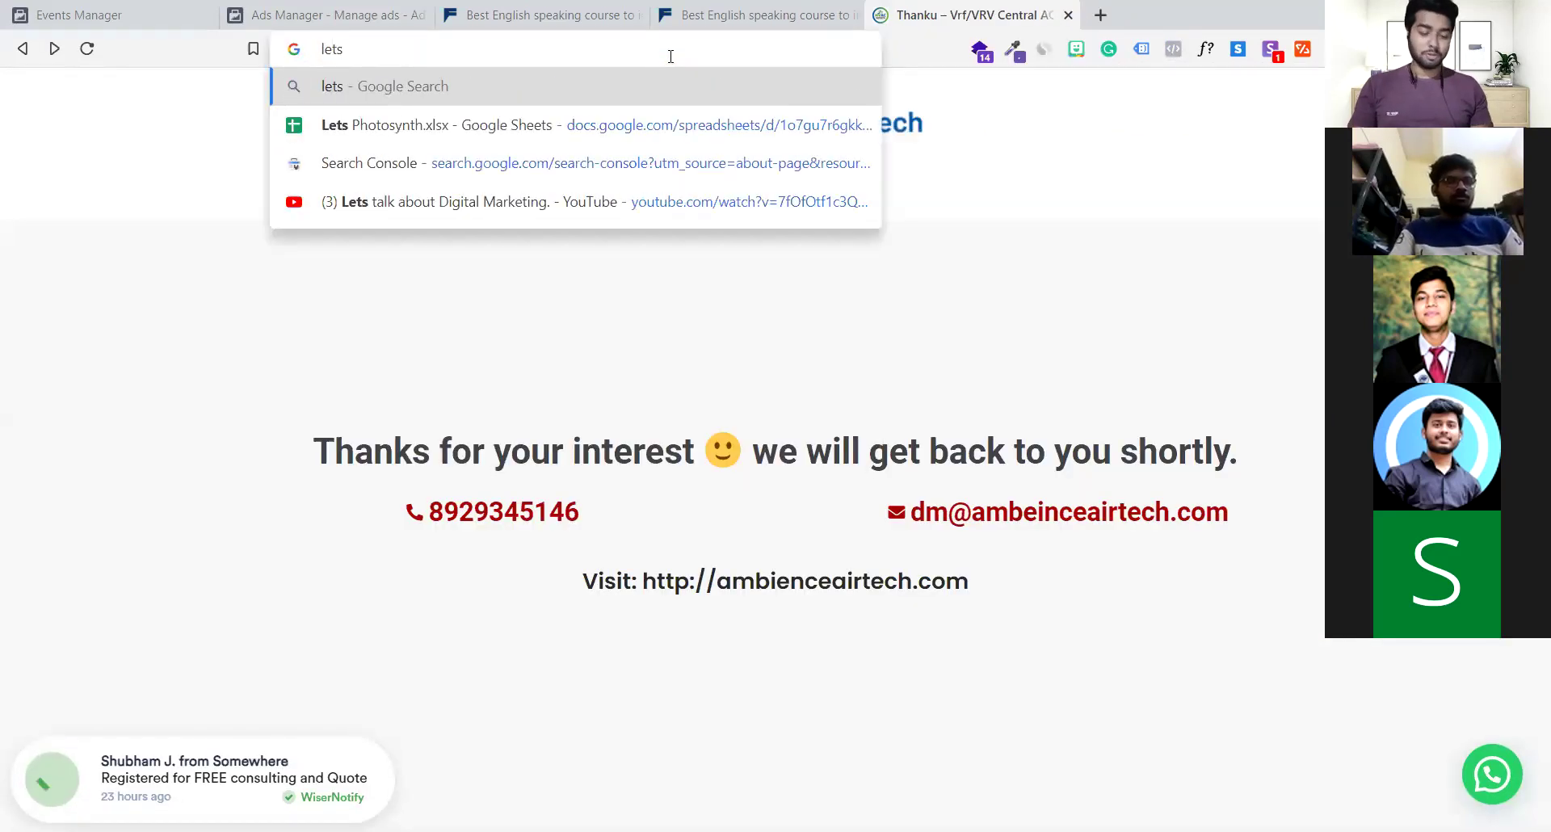
key(BackSpace)
key(BackSpace)
key(BackSpace)
text(sto)
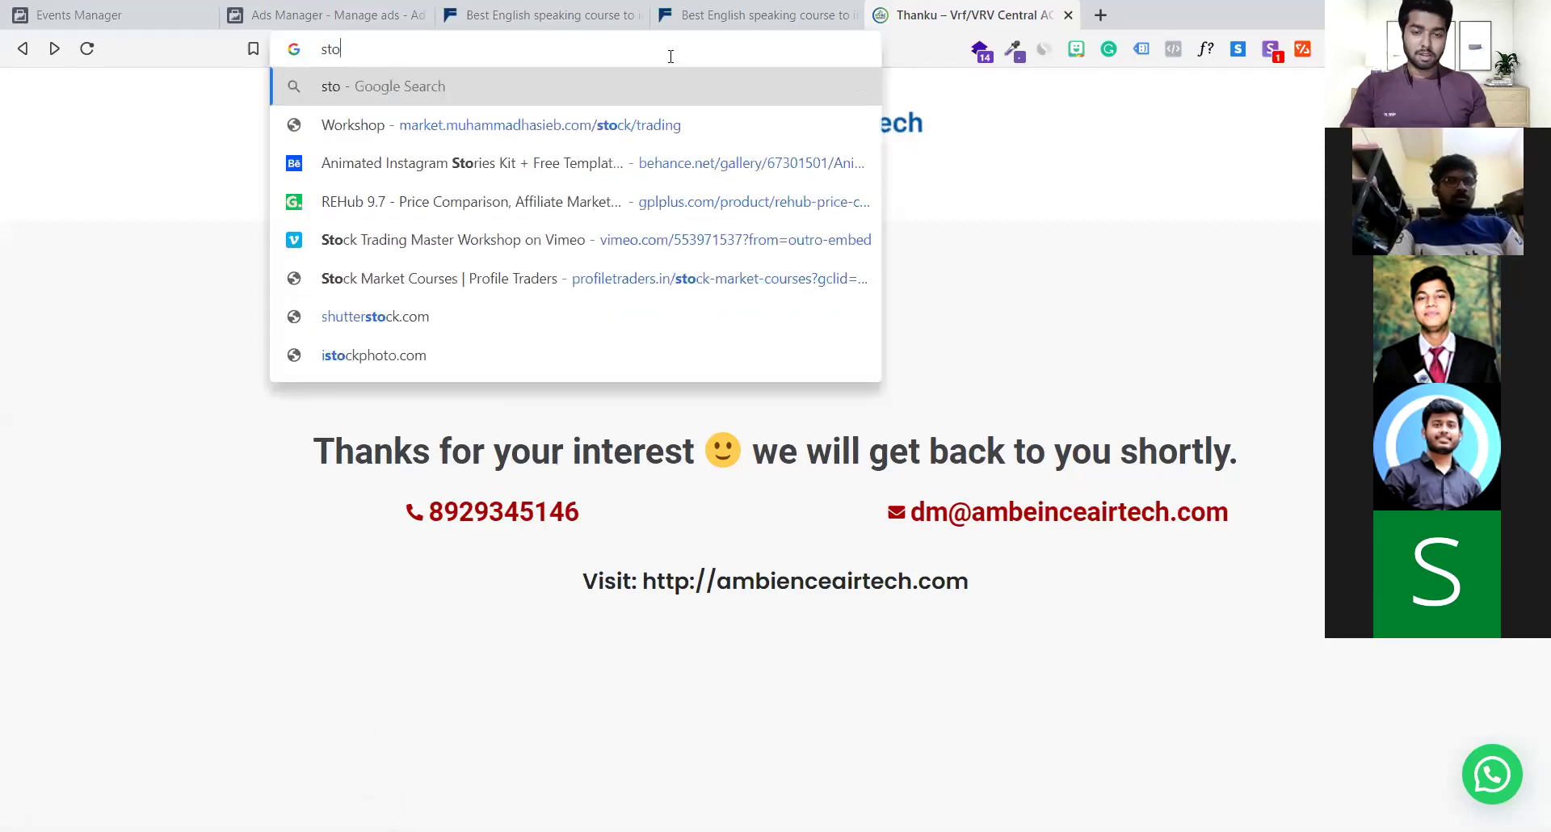
text(re.lets)
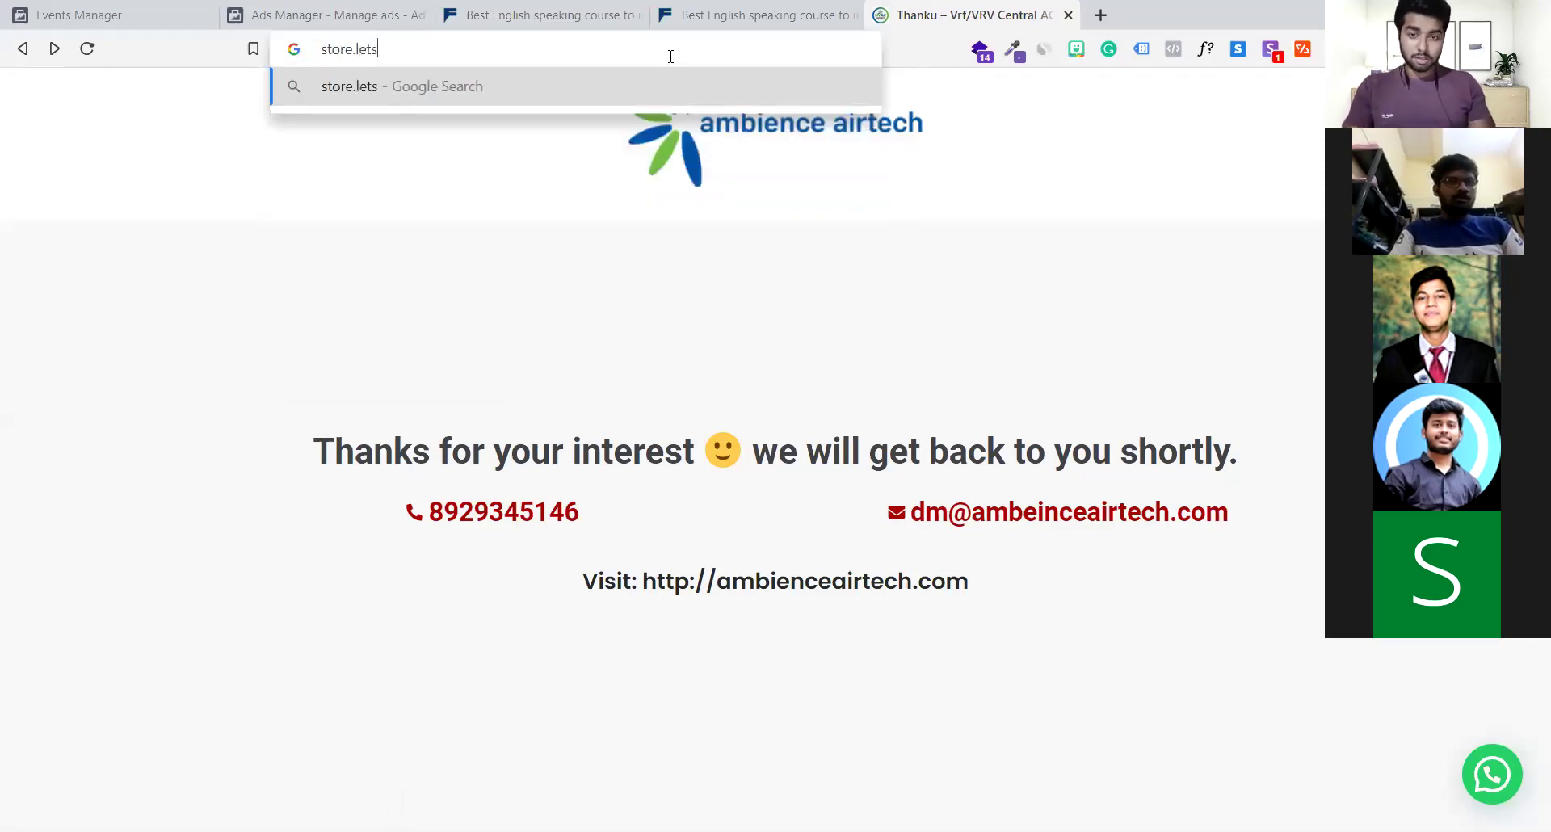
key(ctrl+a)
key(BackSpace)
key(Escape)
text(lets)
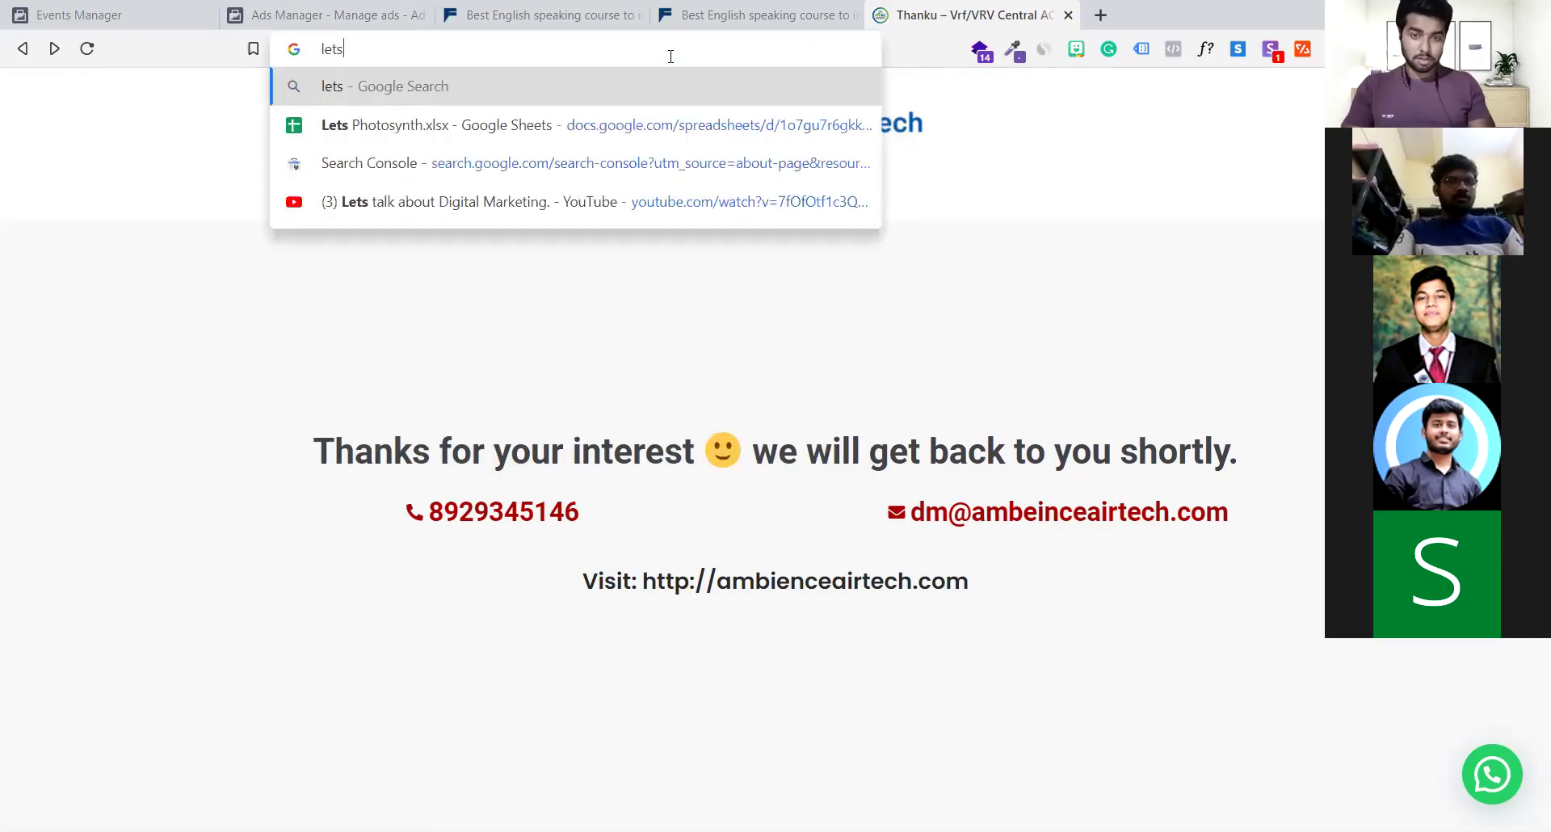
text(ph)
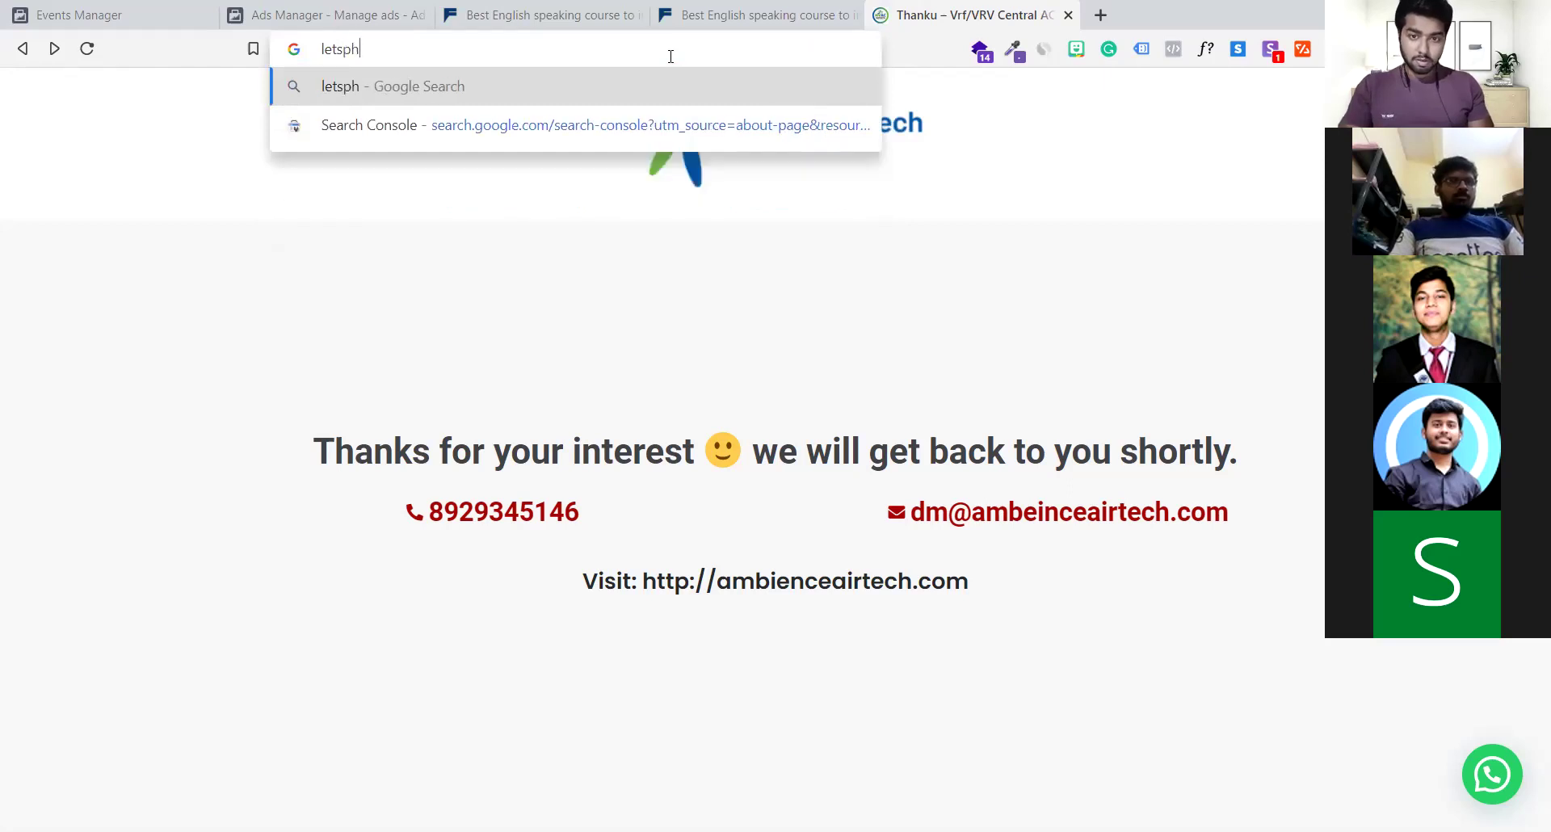
text(otosynth)
key(Return)
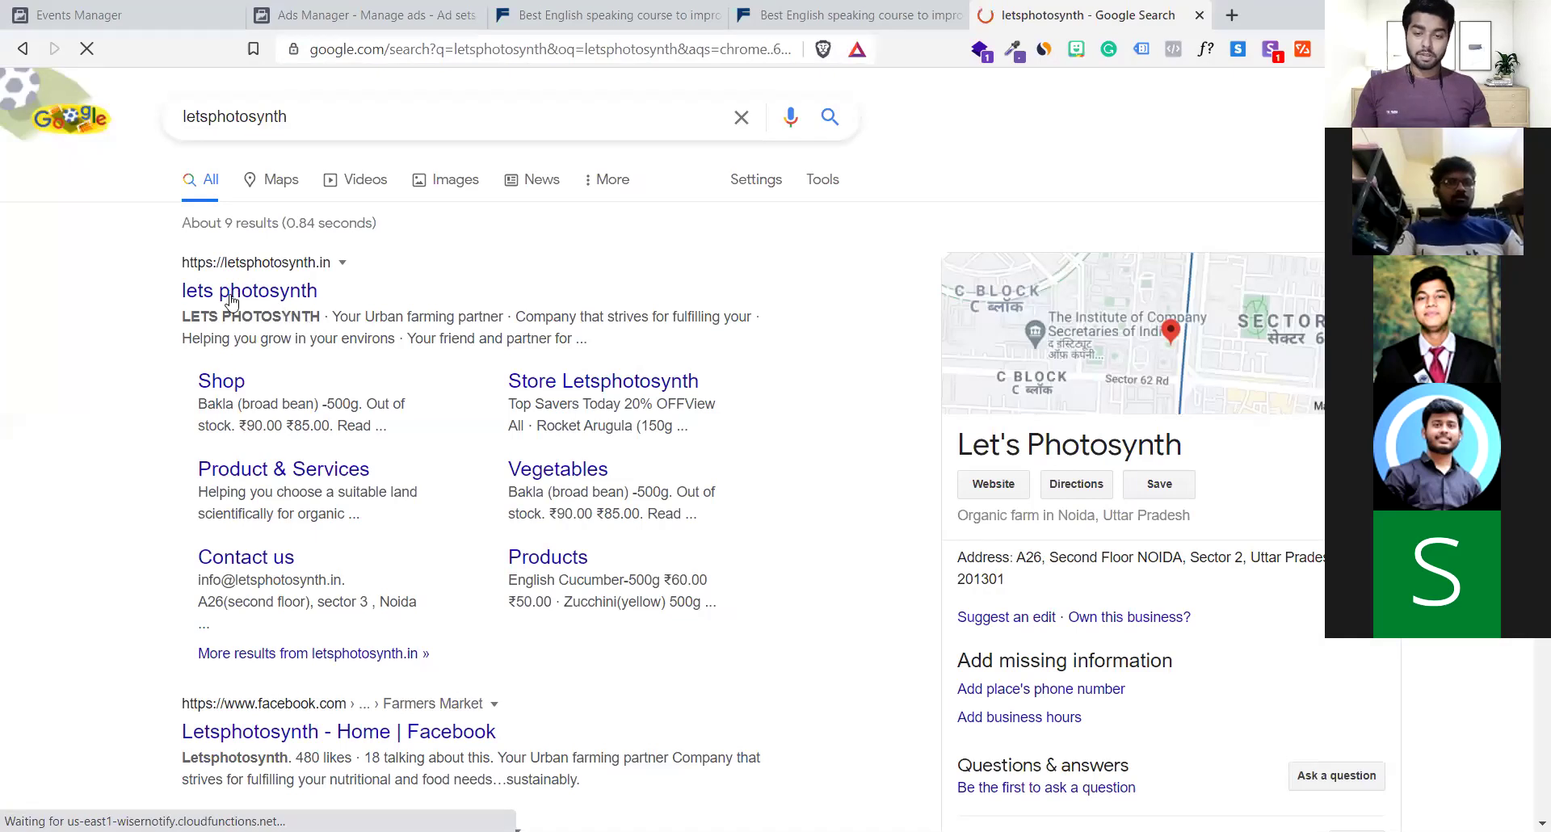
Use Pixel Helper on store.letsphotosynth.in to confirm one pixel firing PageView events
scroll(232, 301, down, 1)
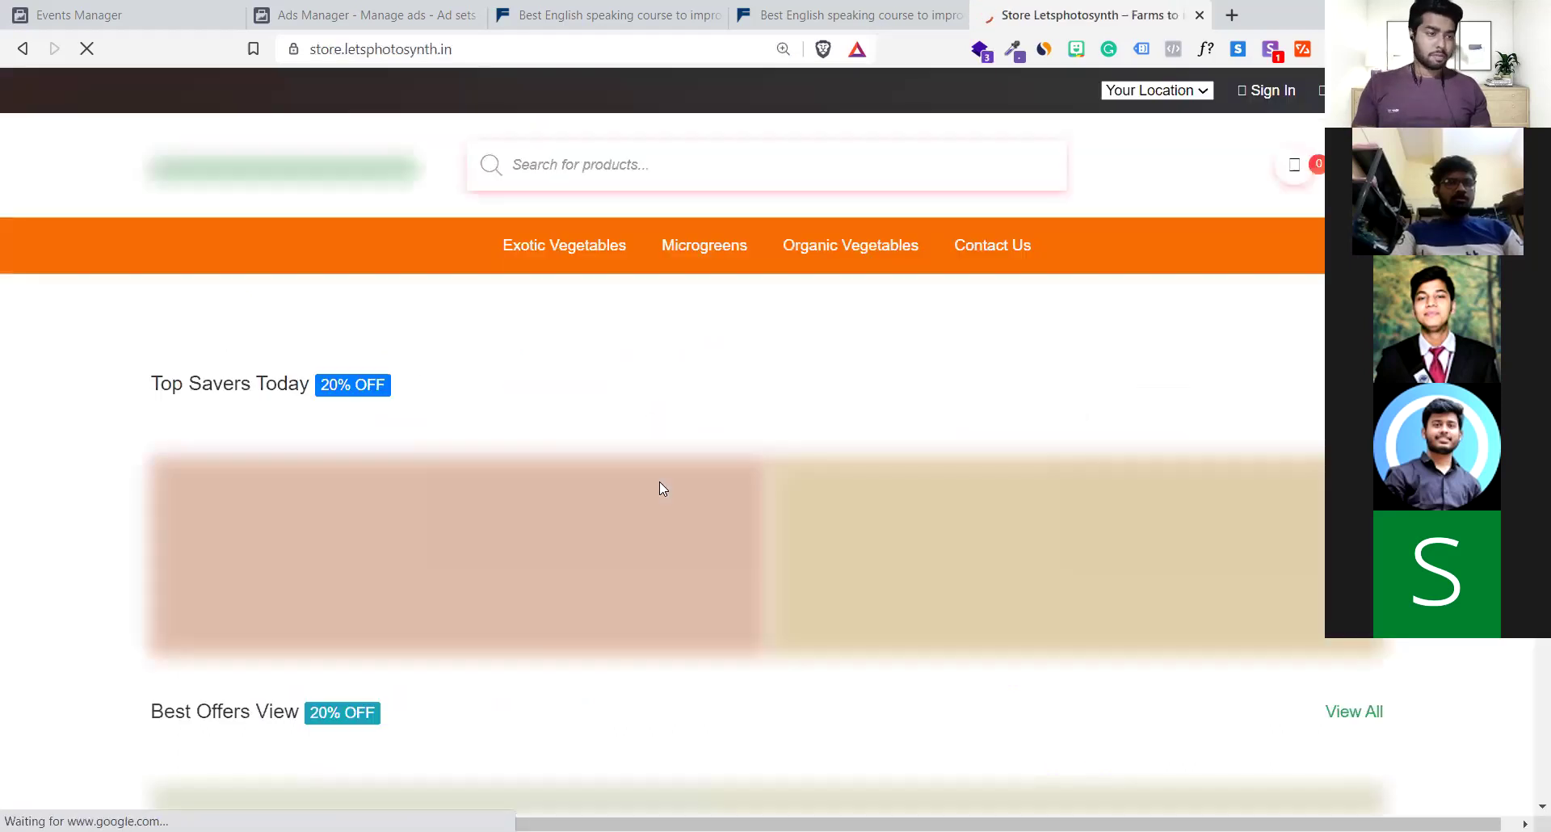
scroll(663, 489, down, 4)
scroll(659, 484, up, 5)
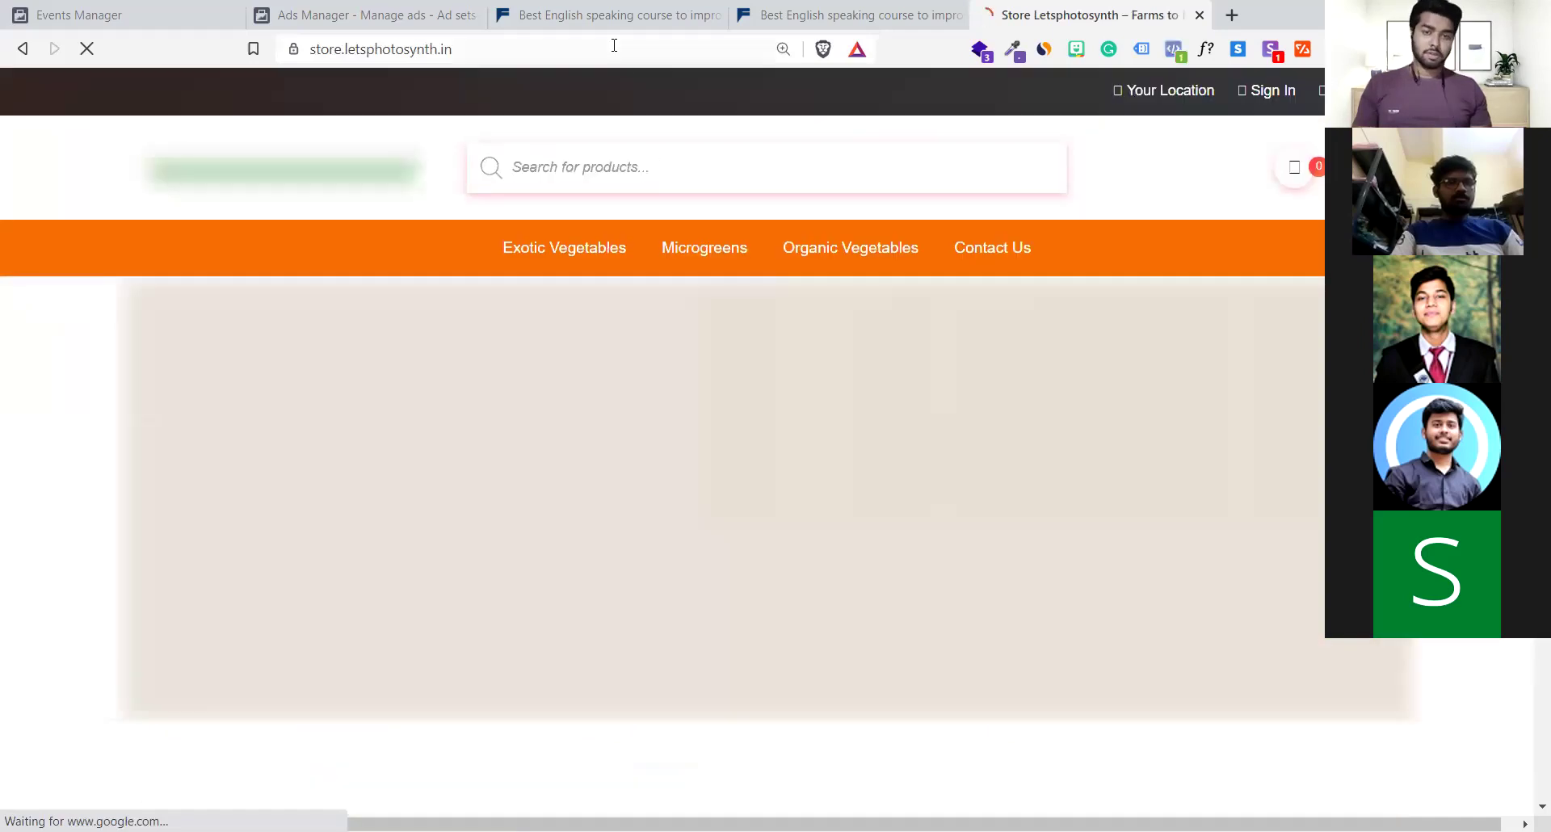
click(614, 46)
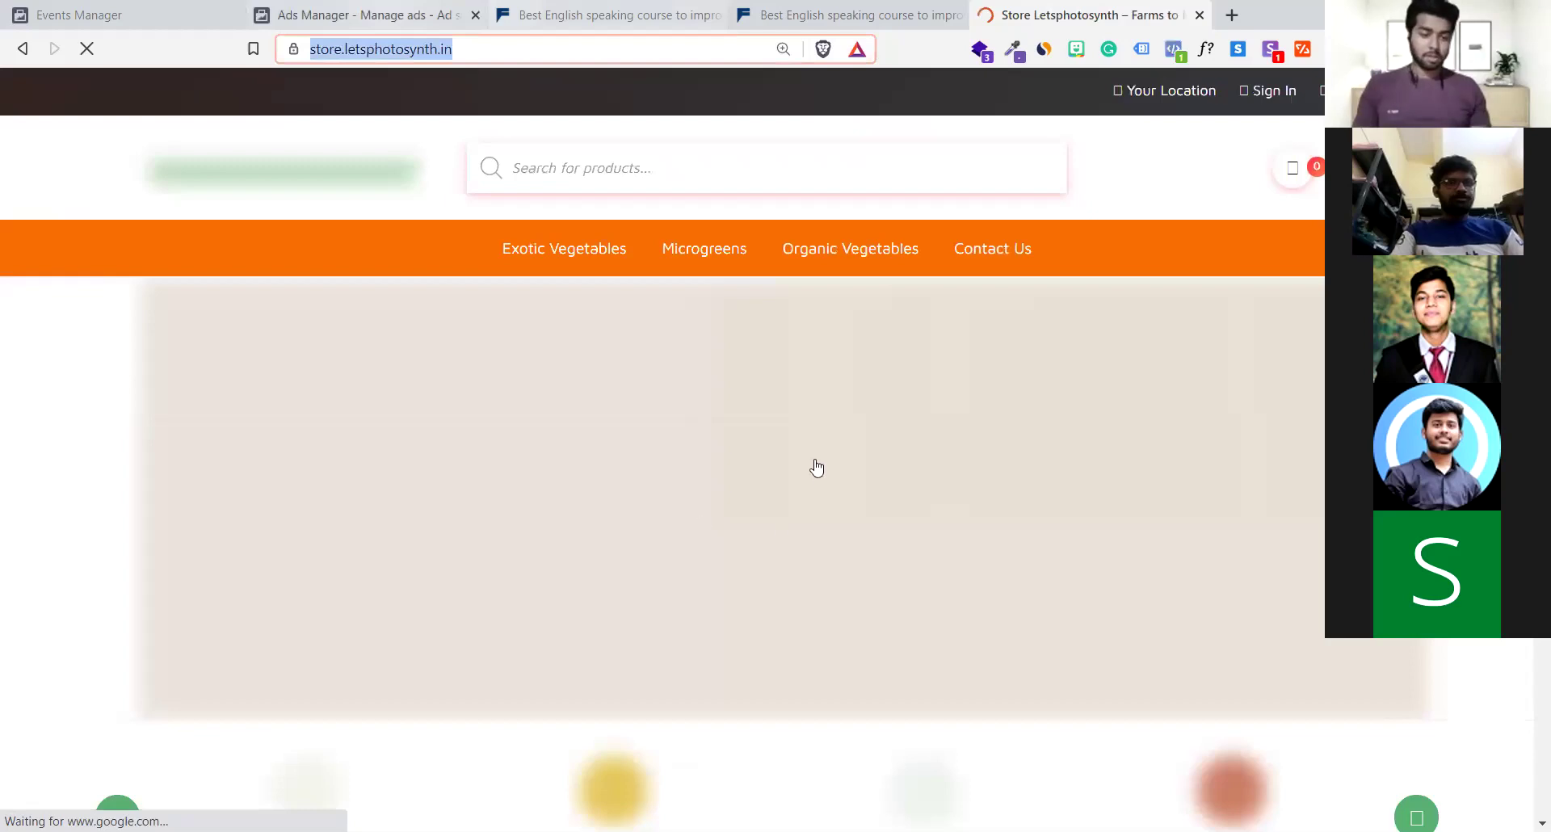
key(ctrl+2)
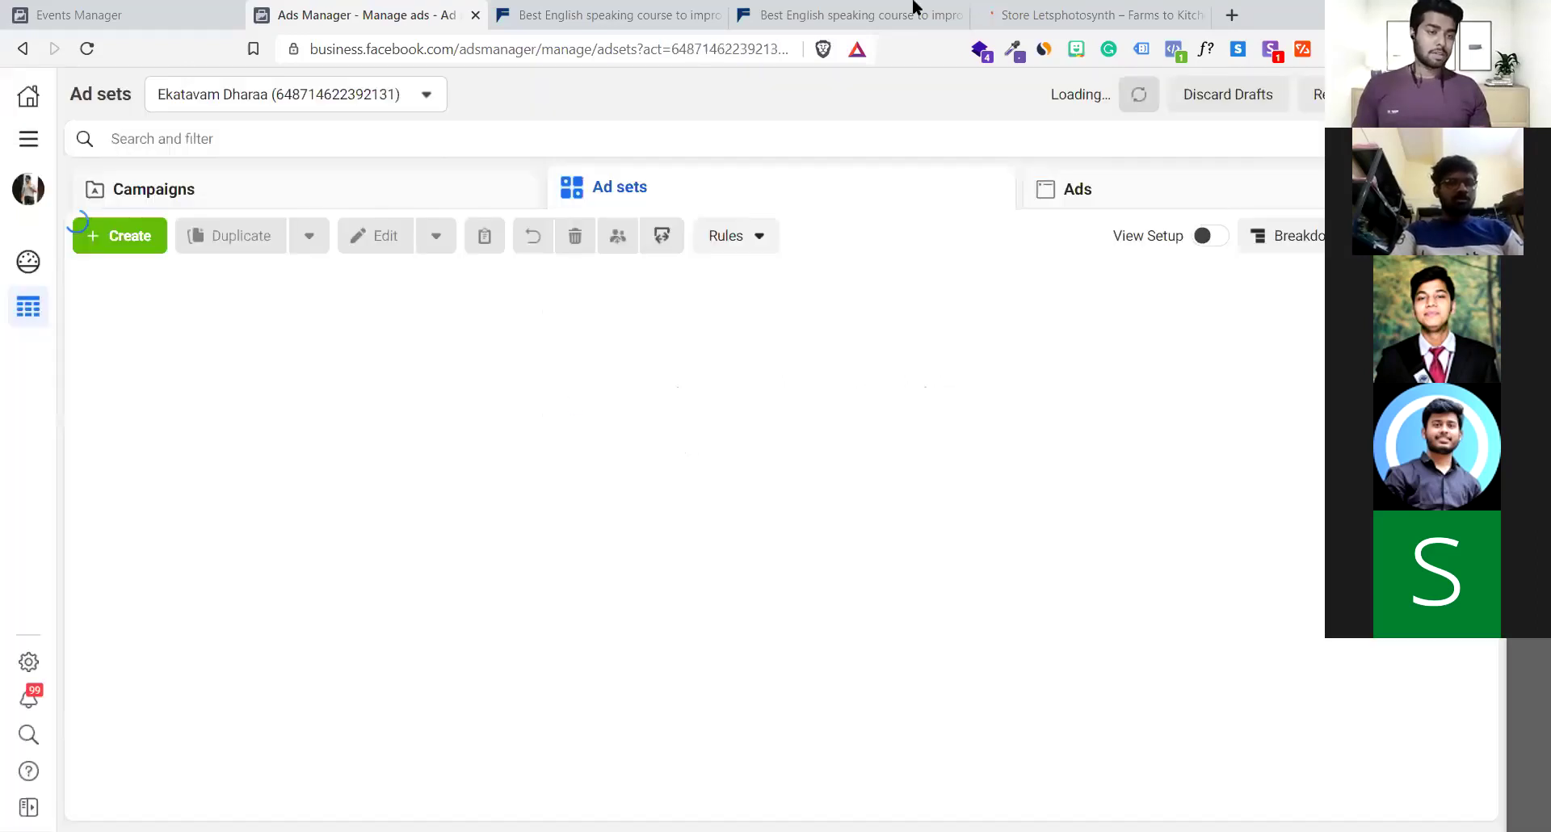
click(1005, 10)
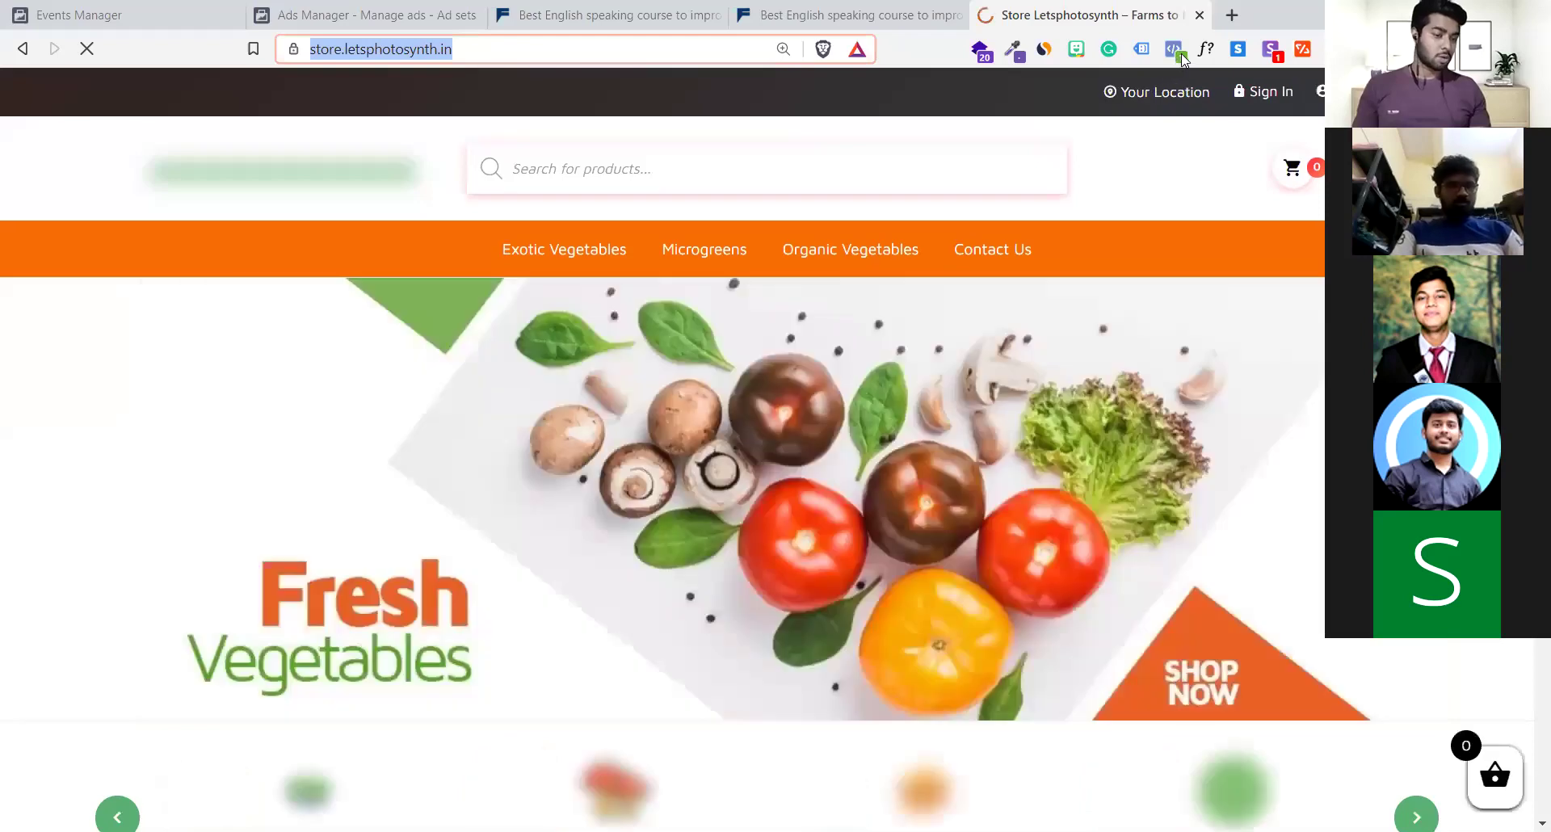
click(1184, 53)
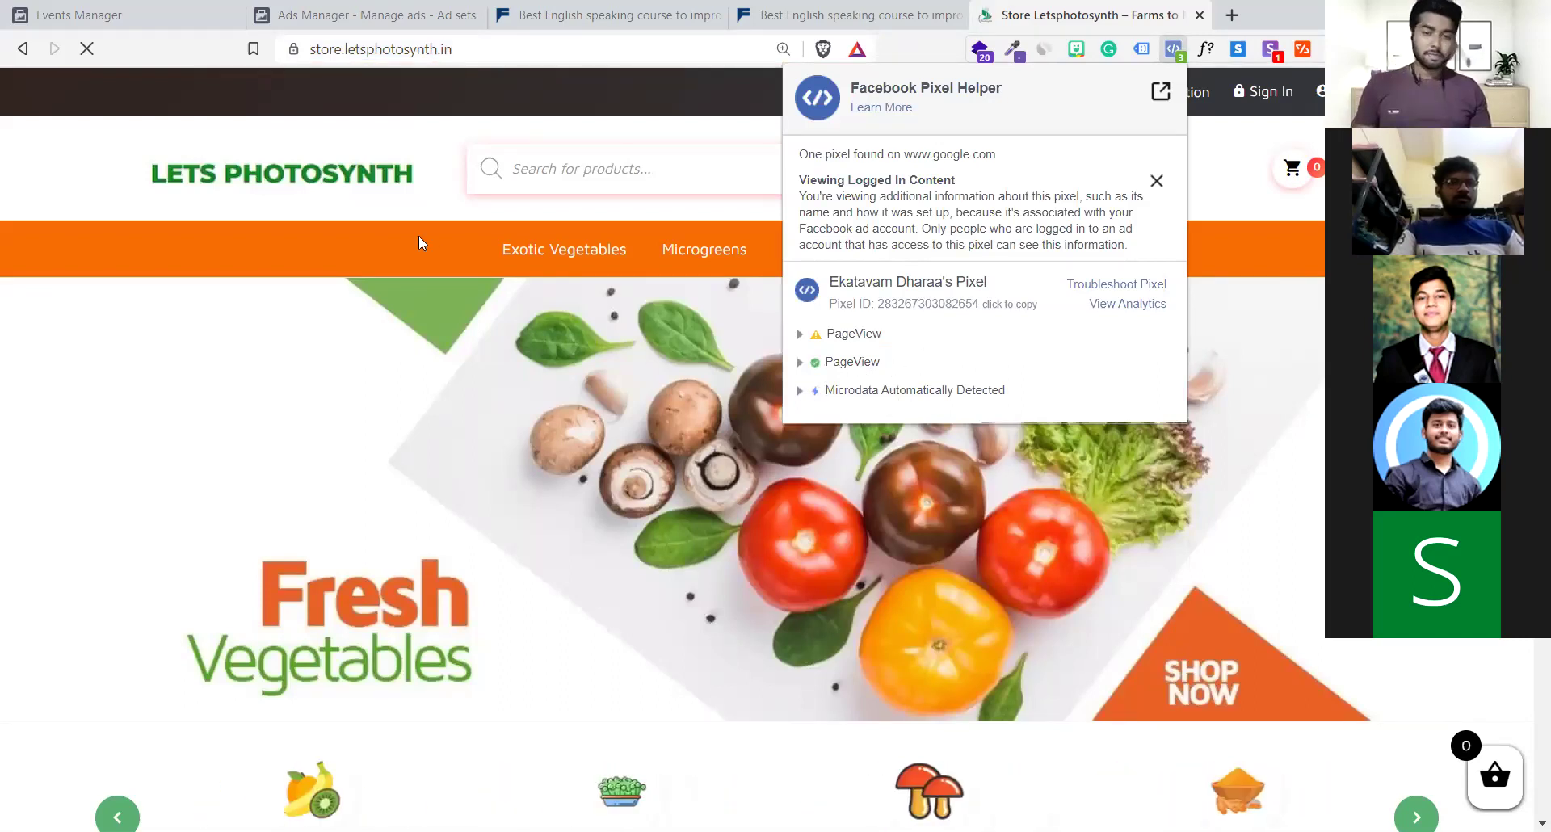
click(402, 210)
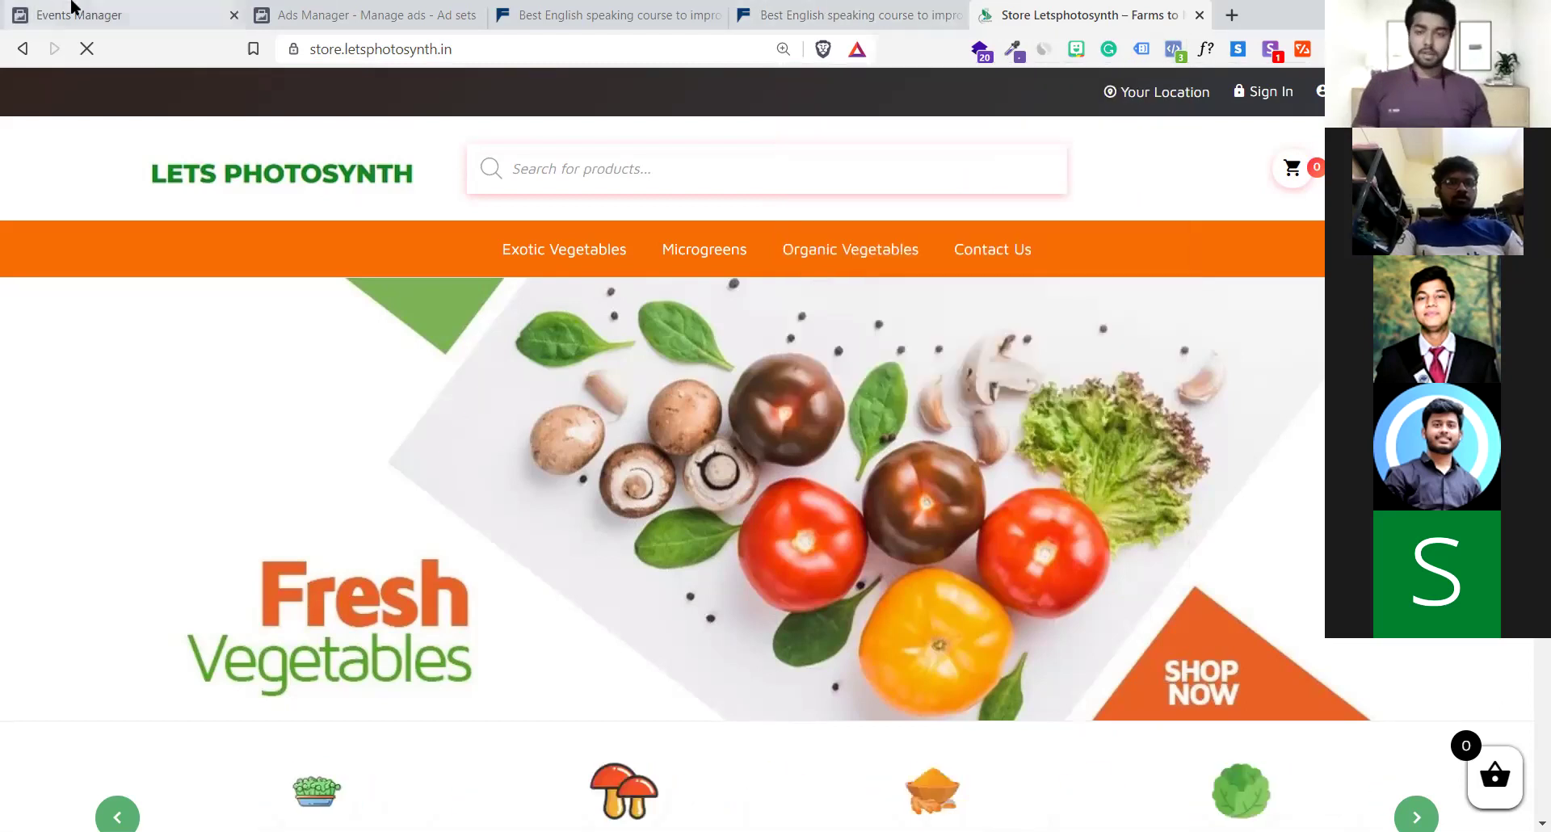
Close the All tools panel in Events Manager, then scroll through the store home page
click(71, 10)
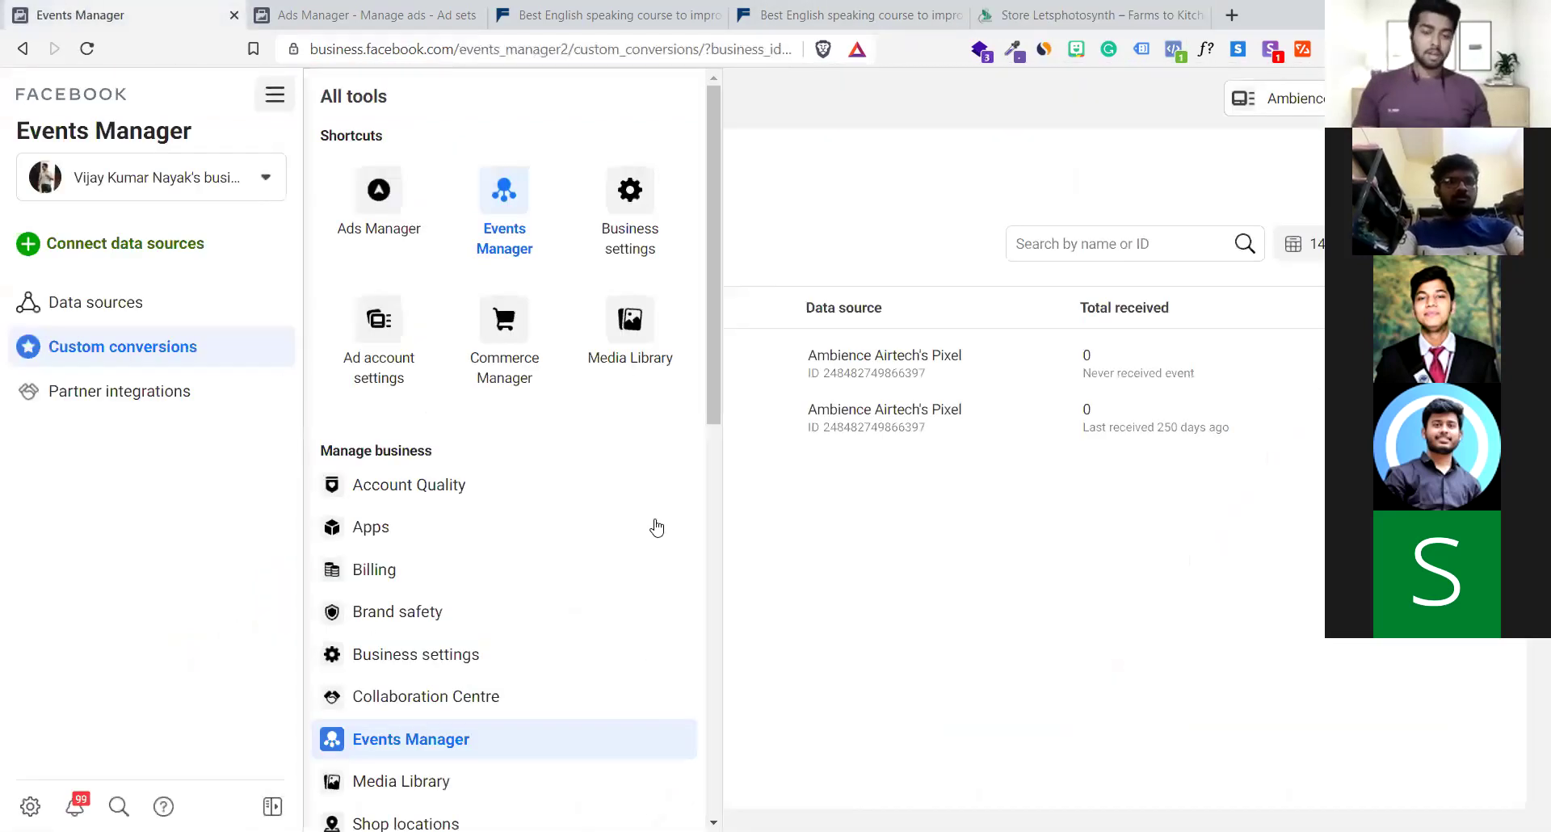
click(822, 381)
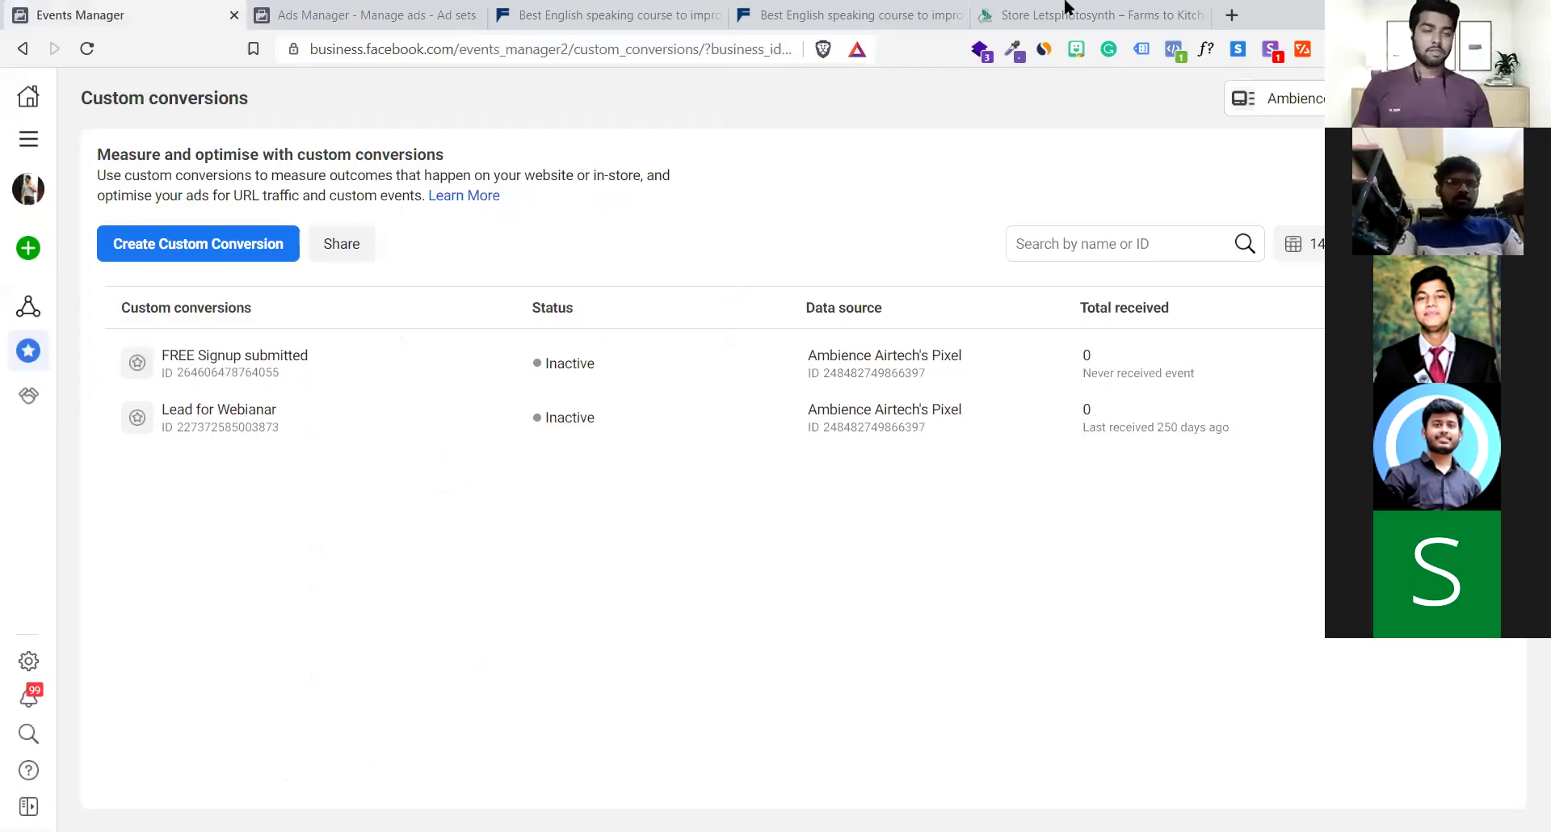
key(ctrl+shift+Tab)
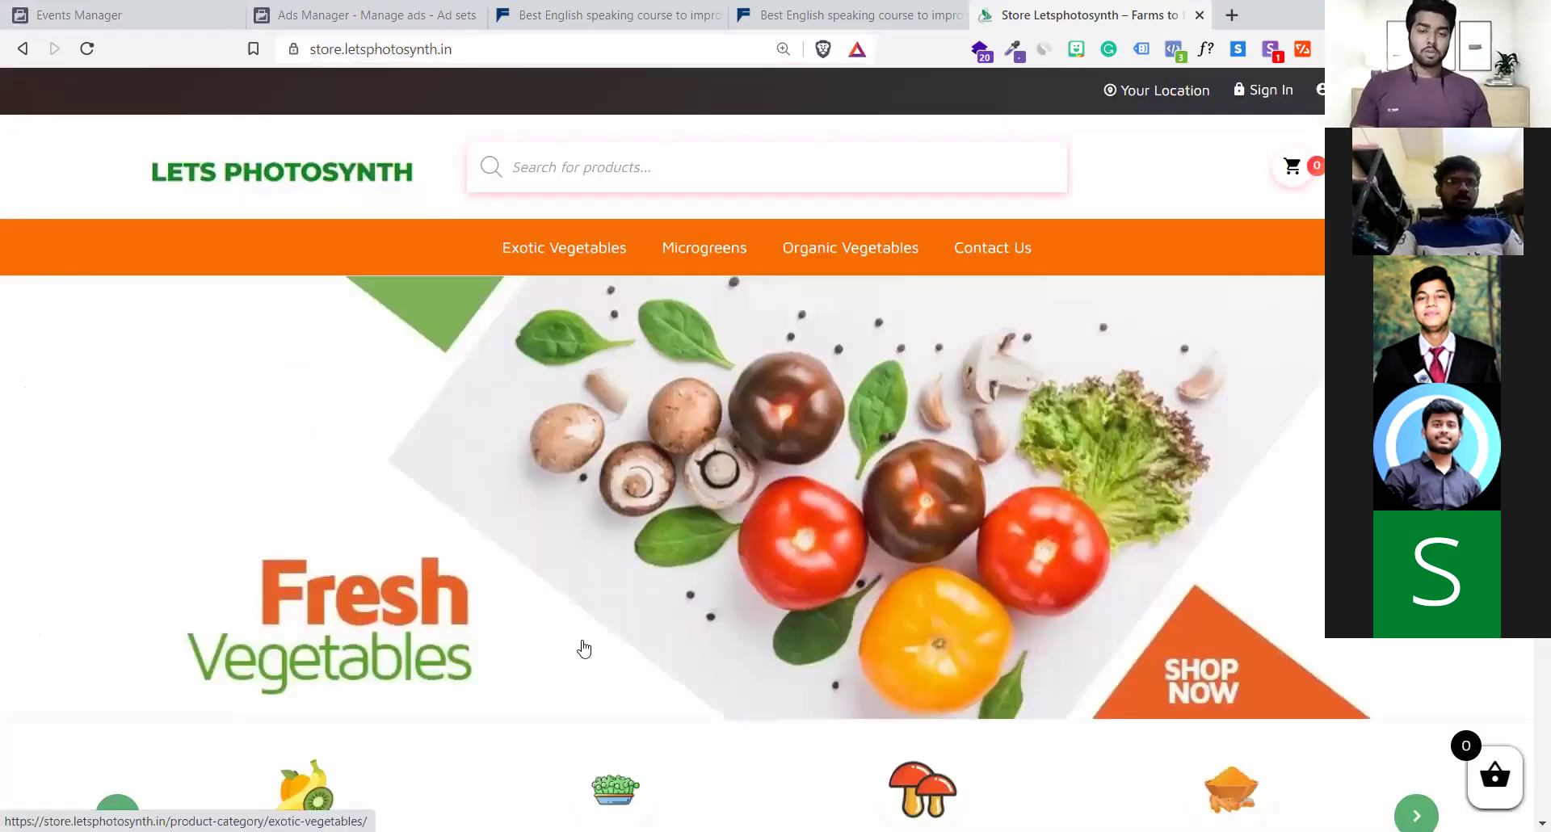
scroll(584, 648, down, 10)
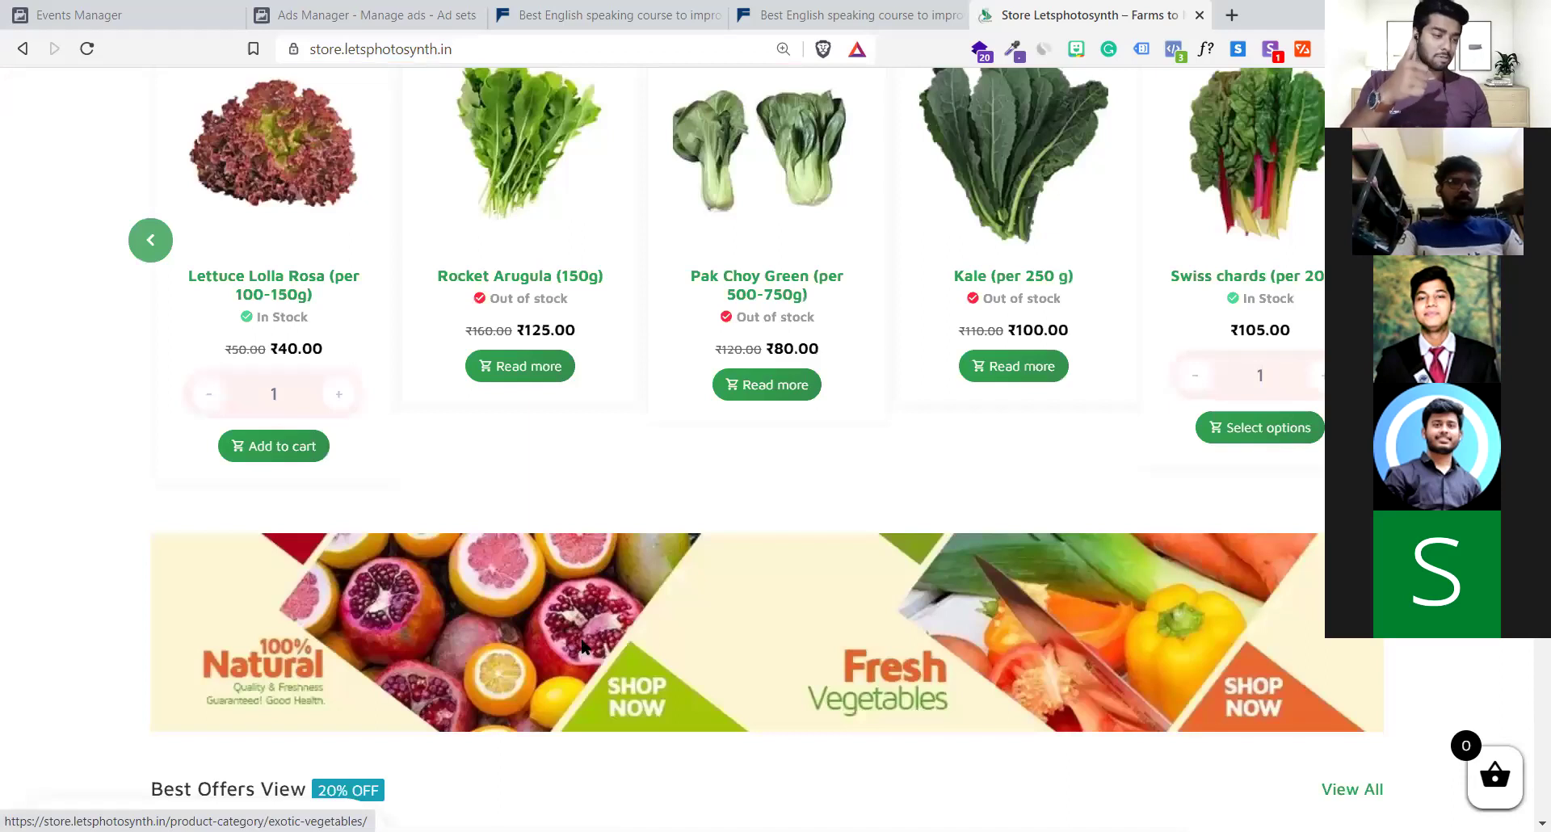
scroll(583, 647, down, 10)
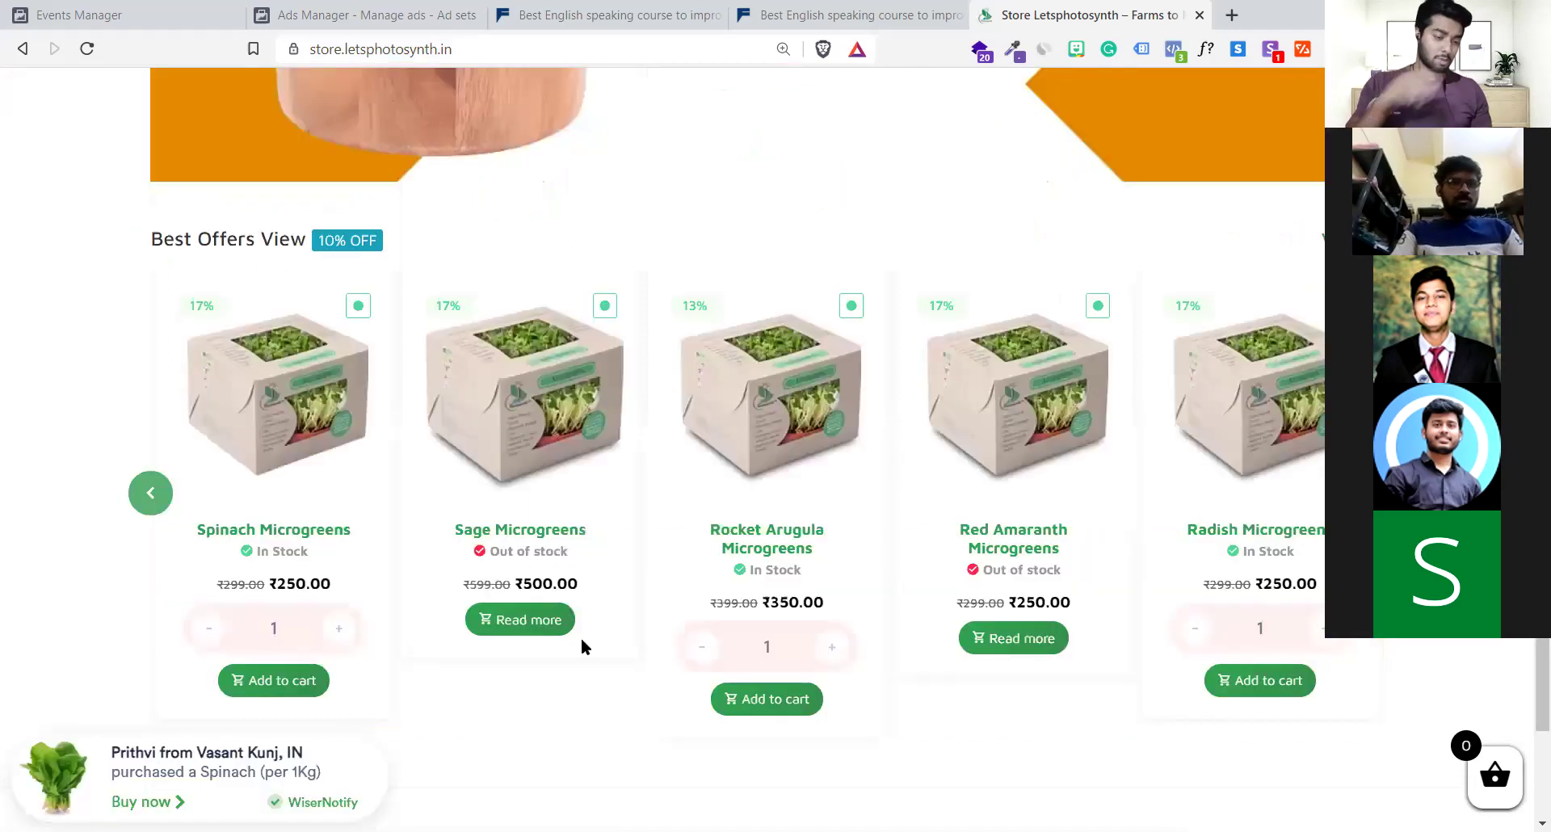
scroll(583, 644, down, 4)
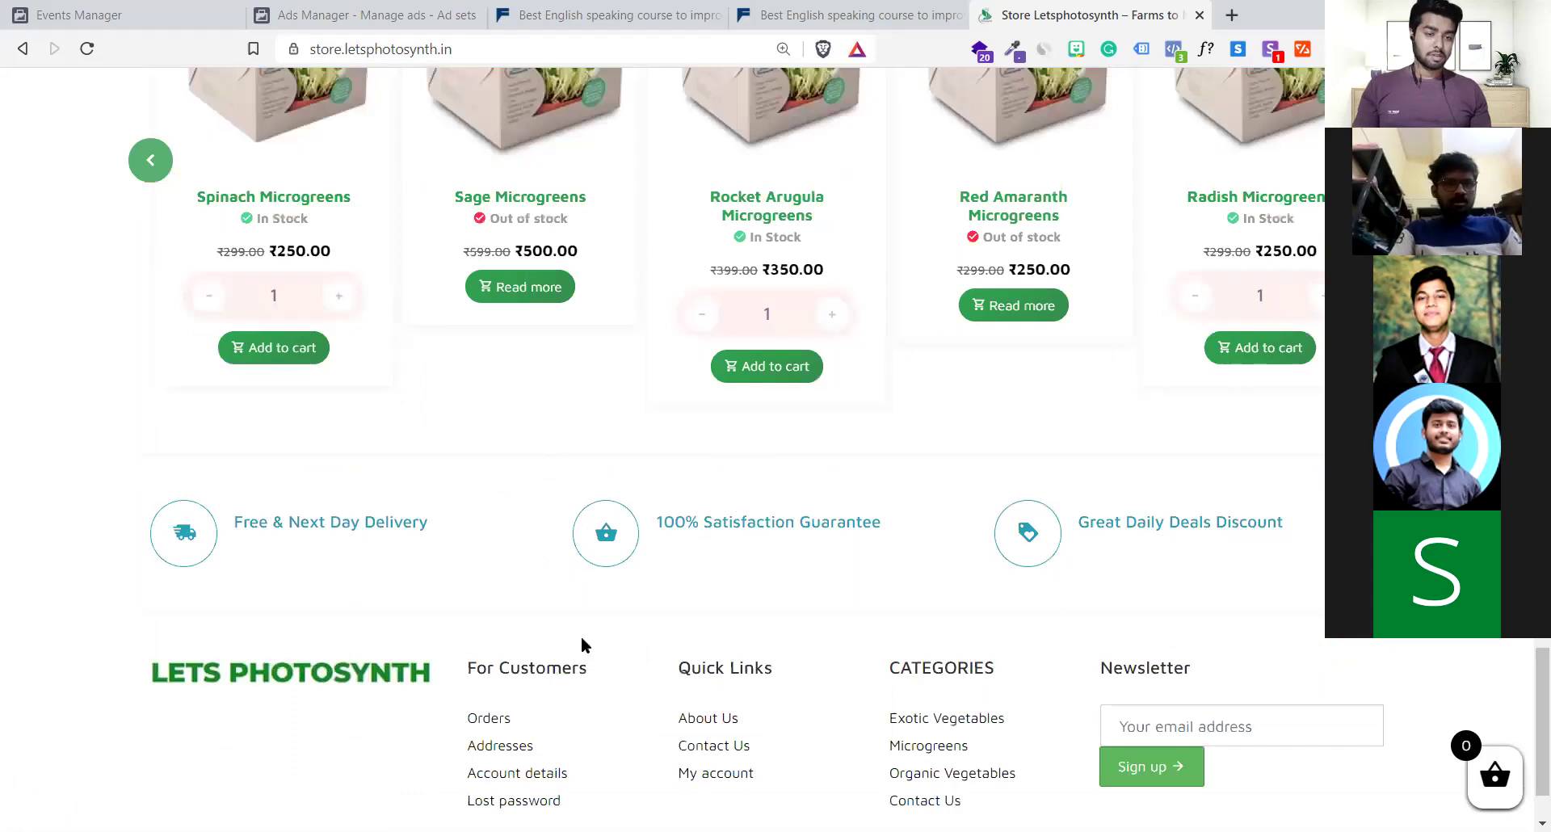
scroll(650, 638, up, 15)
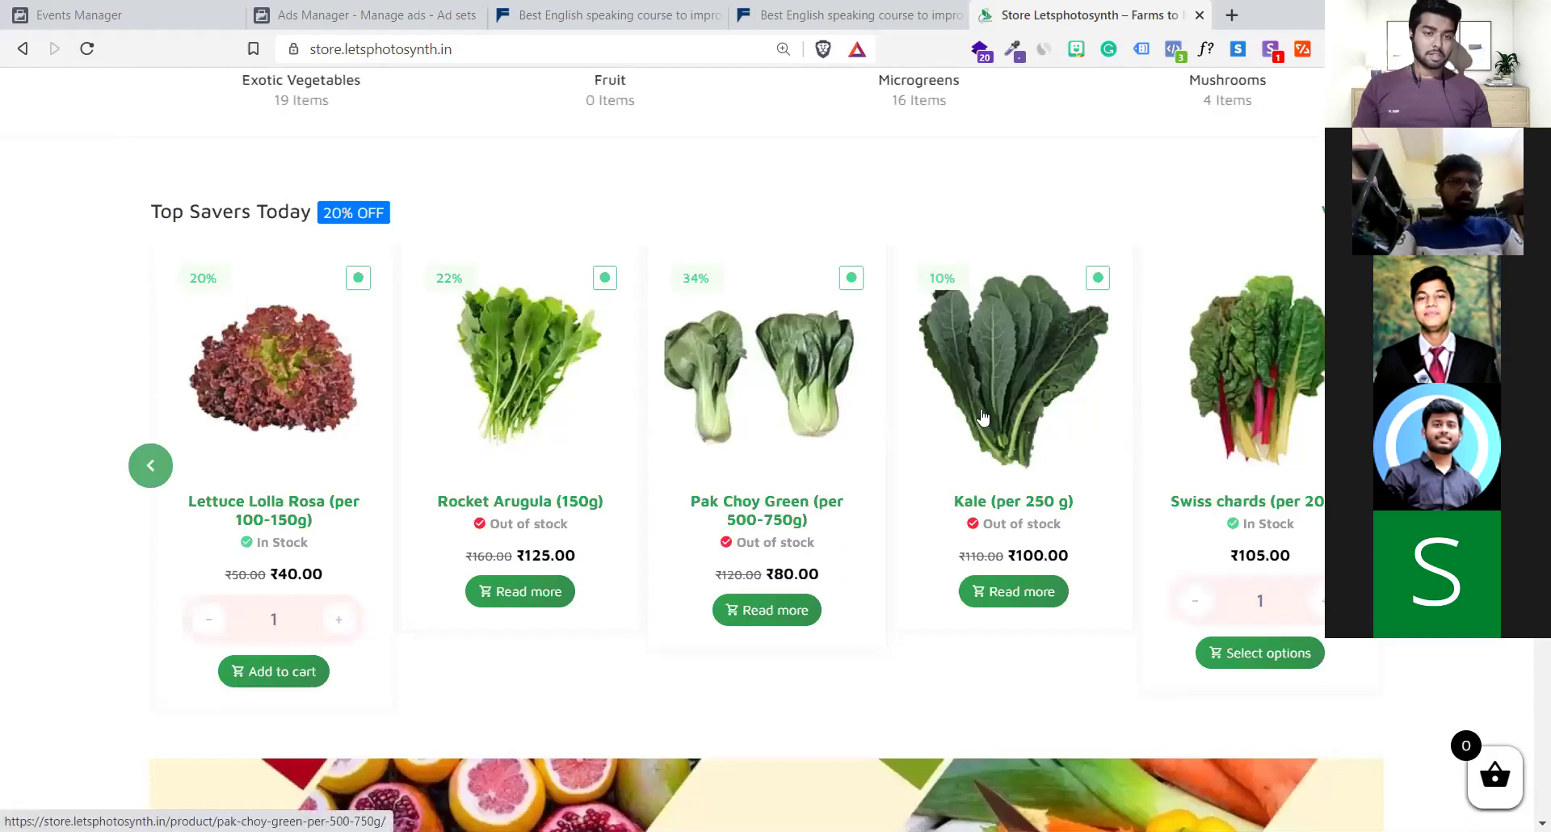
scroll(982, 416, up, 1)
scroll(983, 417, up, 9)
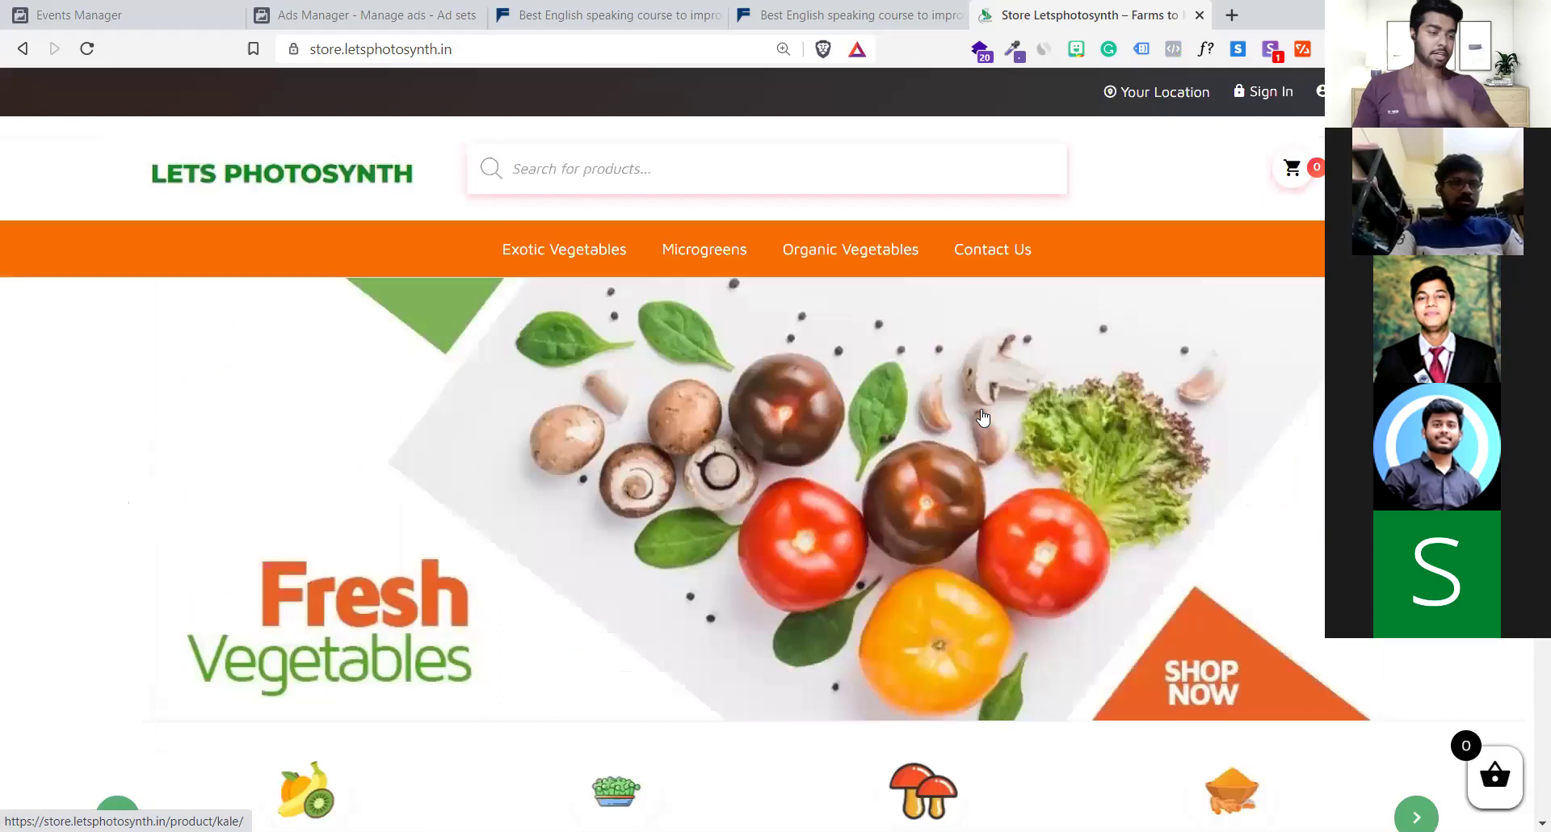
Open the Pak Choy Green product page and scroll through its details
click(982, 417)
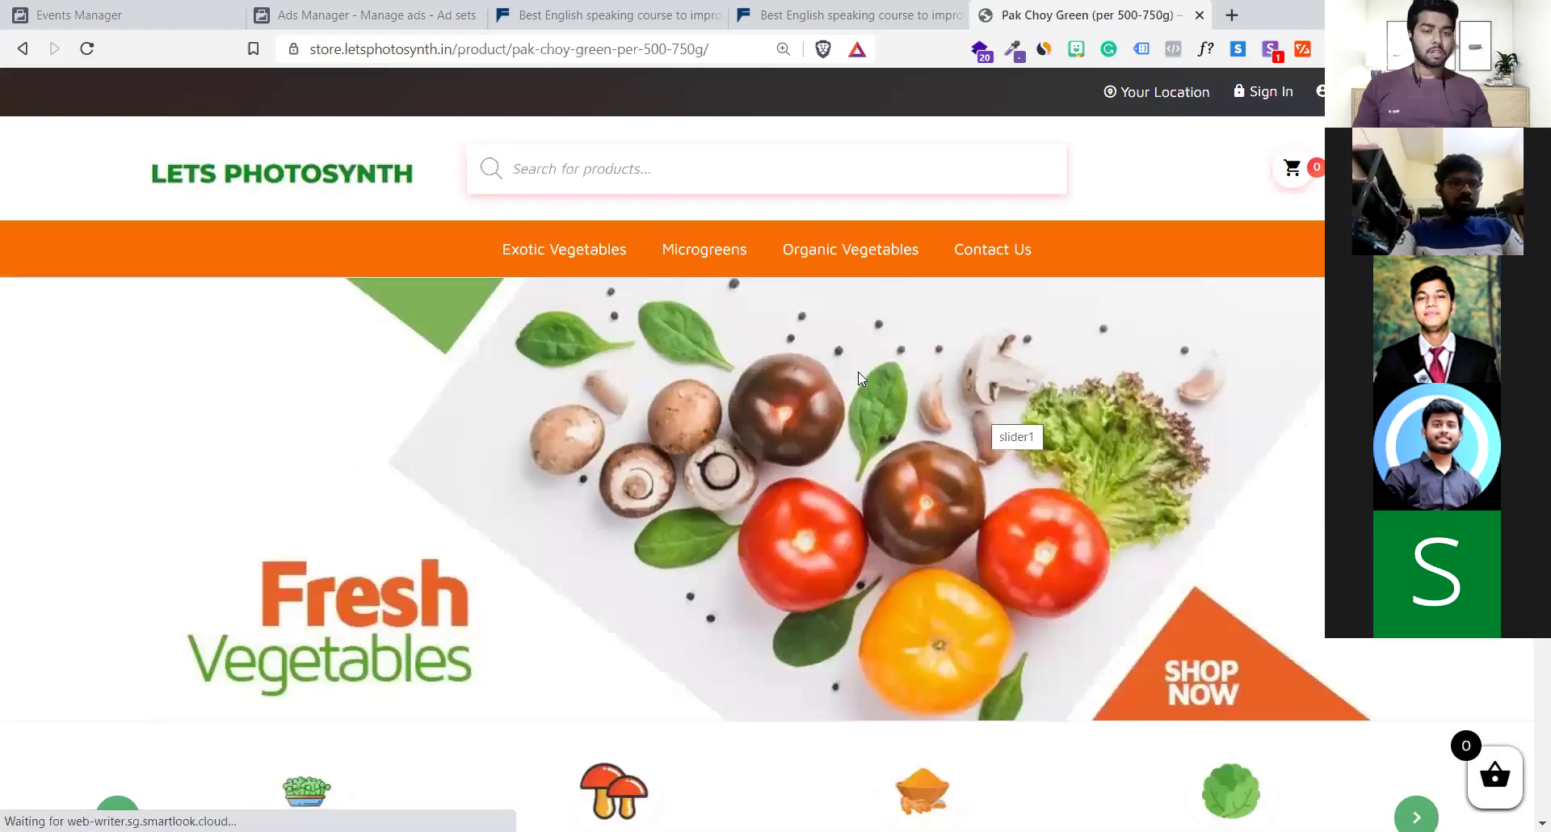
scroll(883, 520, down, 6)
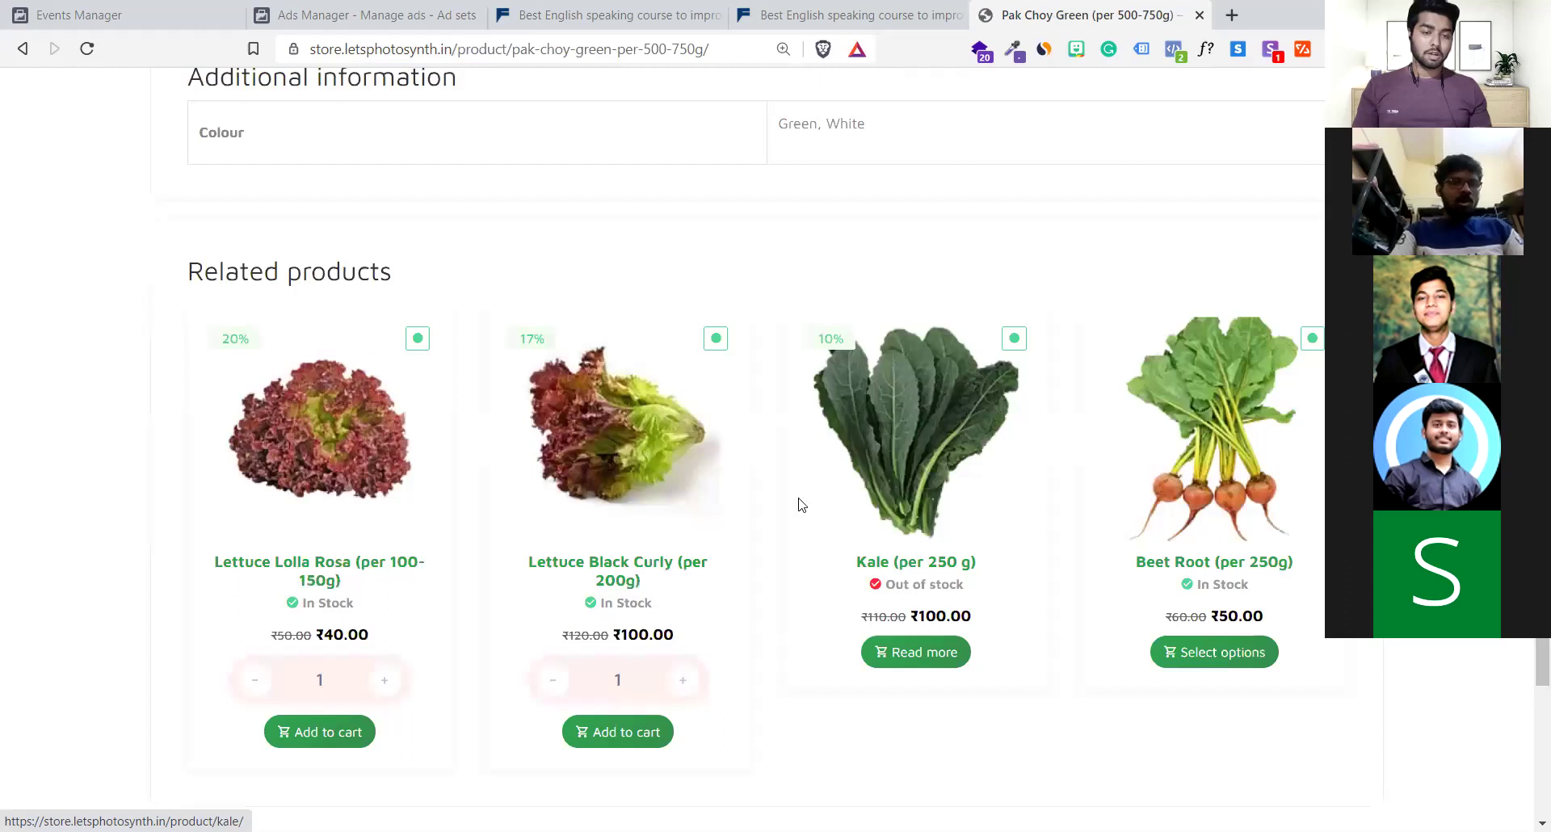
scroll(801, 504, up, 7)
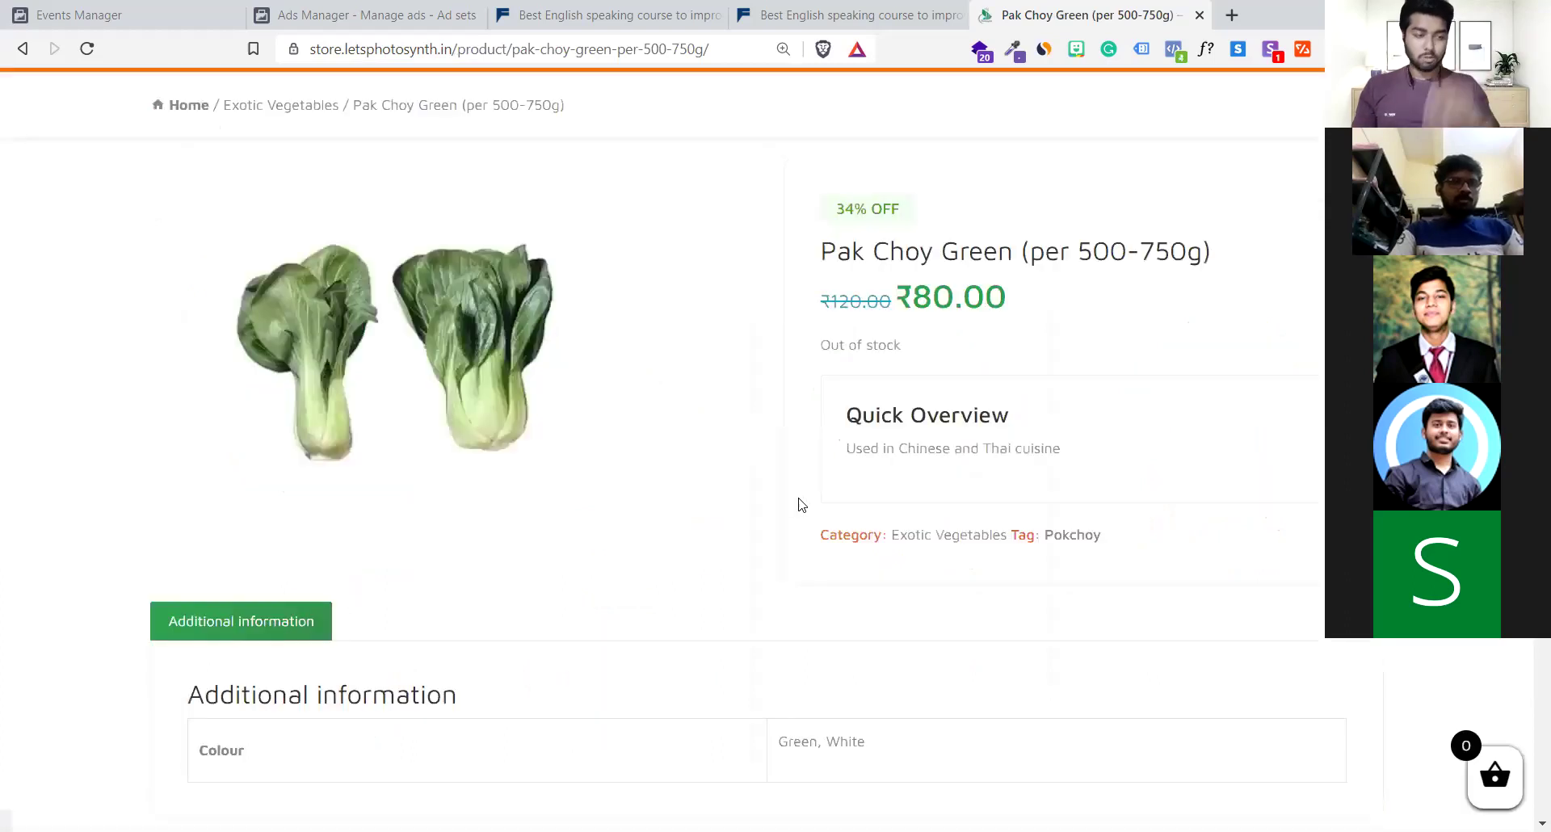
scroll(800, 509, up, 2)
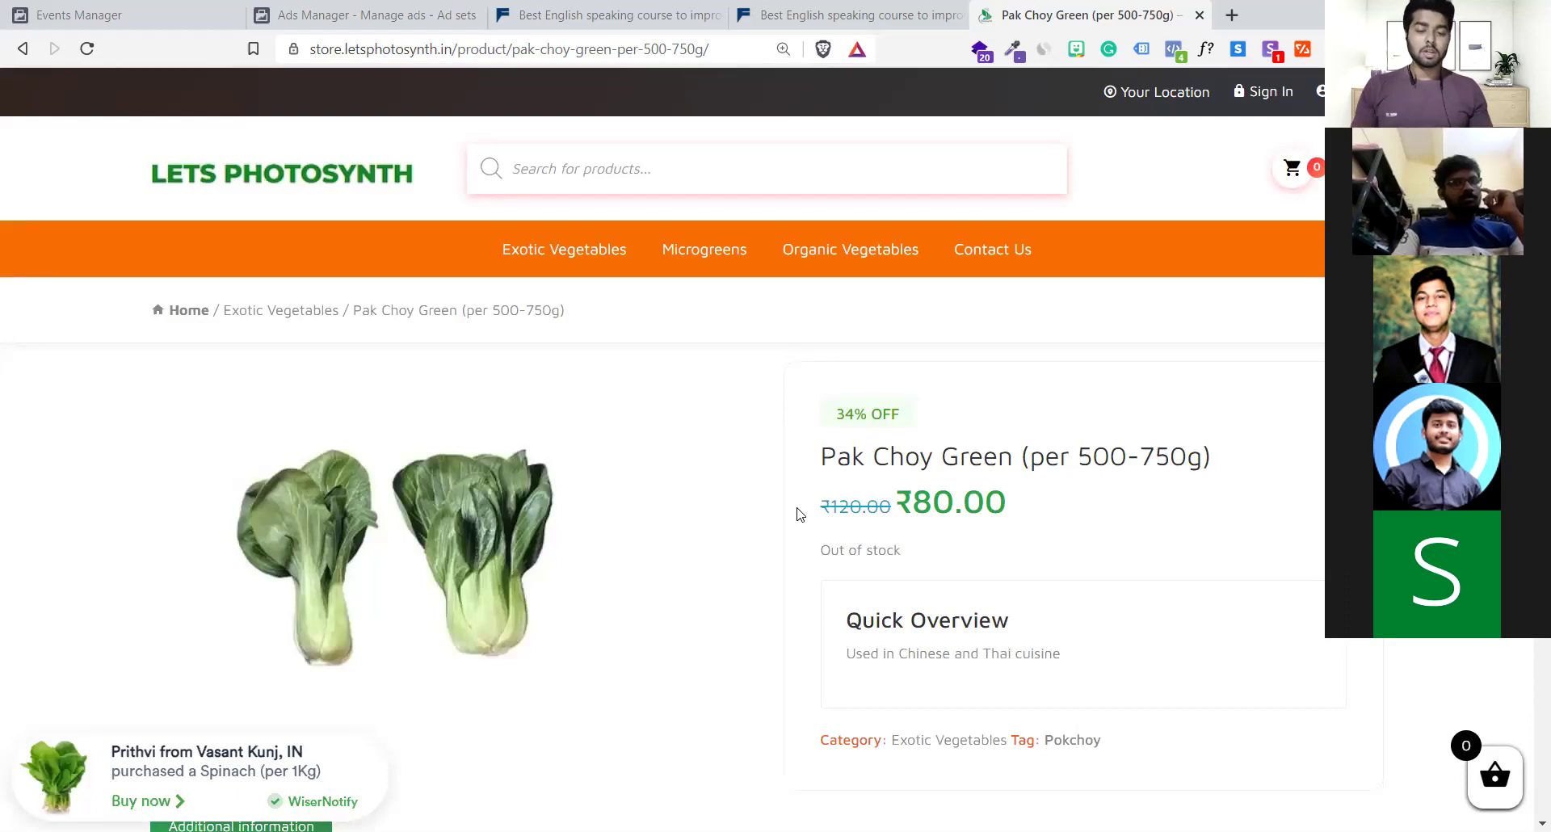
scroll(798, 514, down, 4)
scroll(788, 497, up, 4)
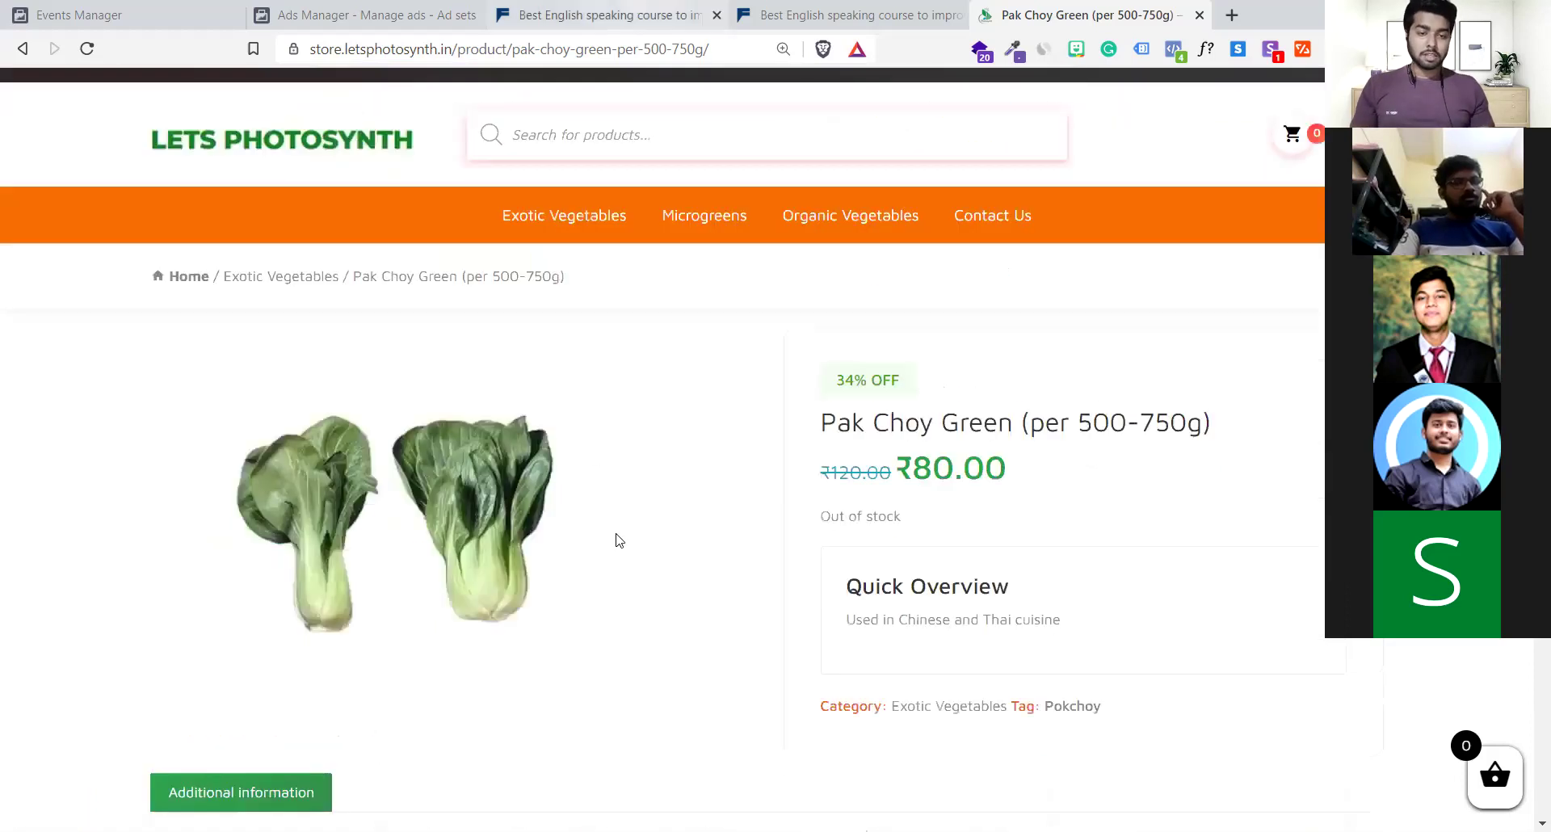
Look over the Fluent Life course and thank-you pages, then return to Pak Choy Green
key(ctrl+3)
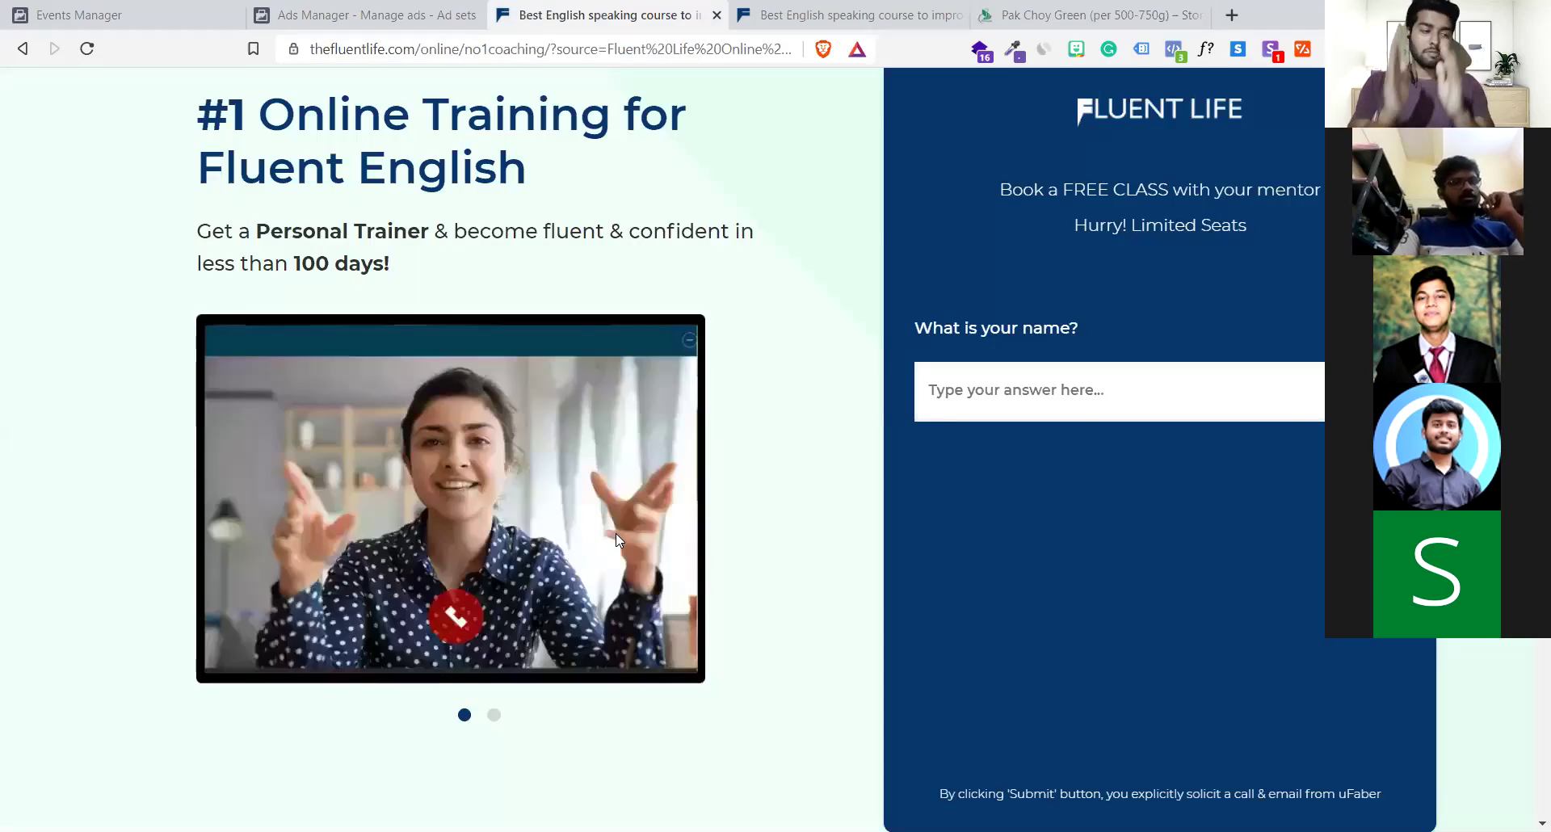
click(858, 10)
click(564, 10)
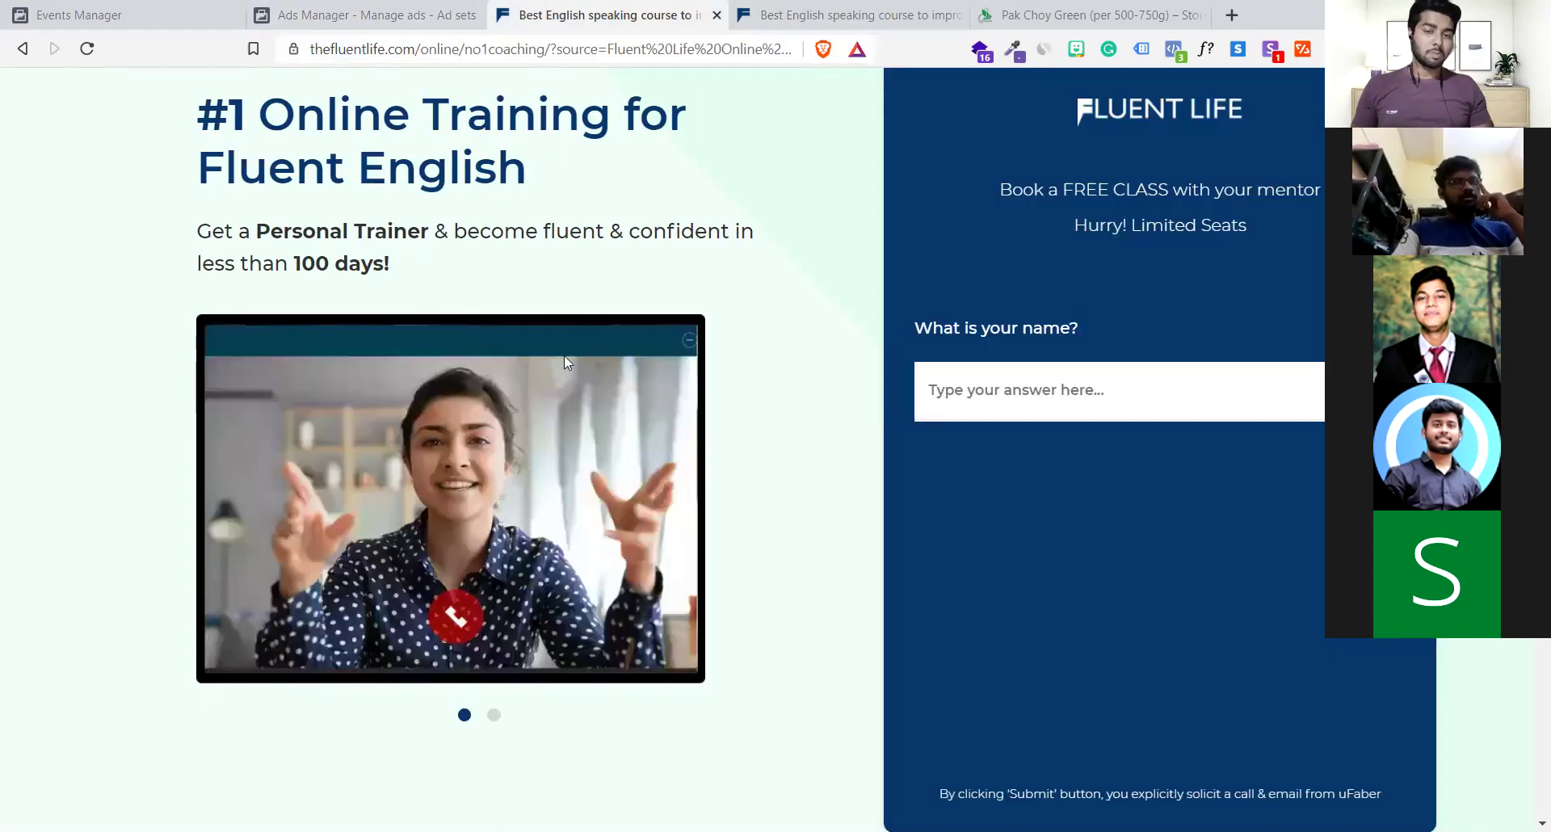
key(ctrl+5)
scroll(409, 398, down, 5)
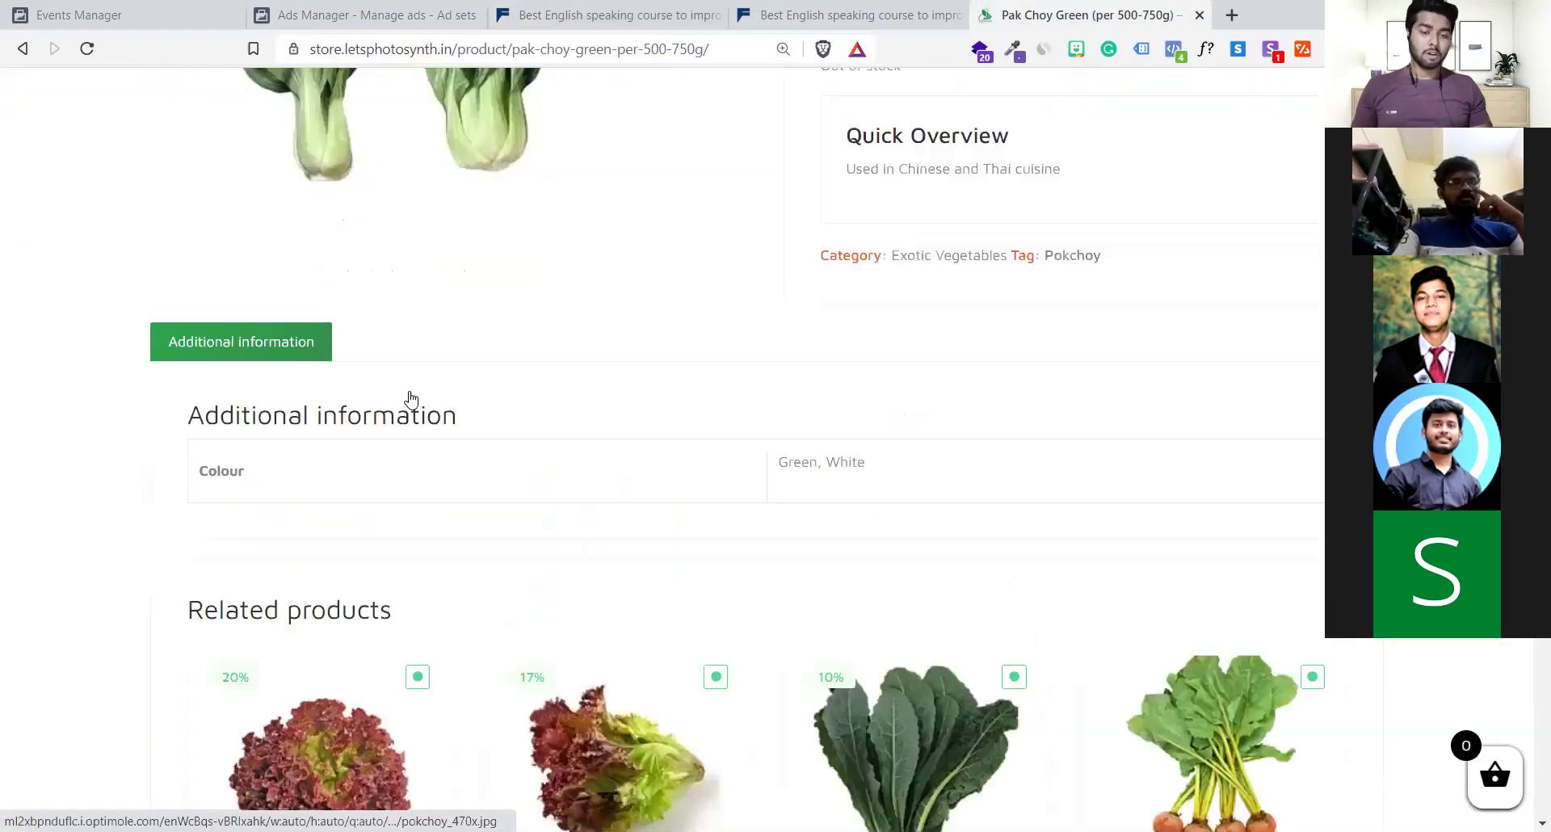
scroll(408, 398, down, 5)
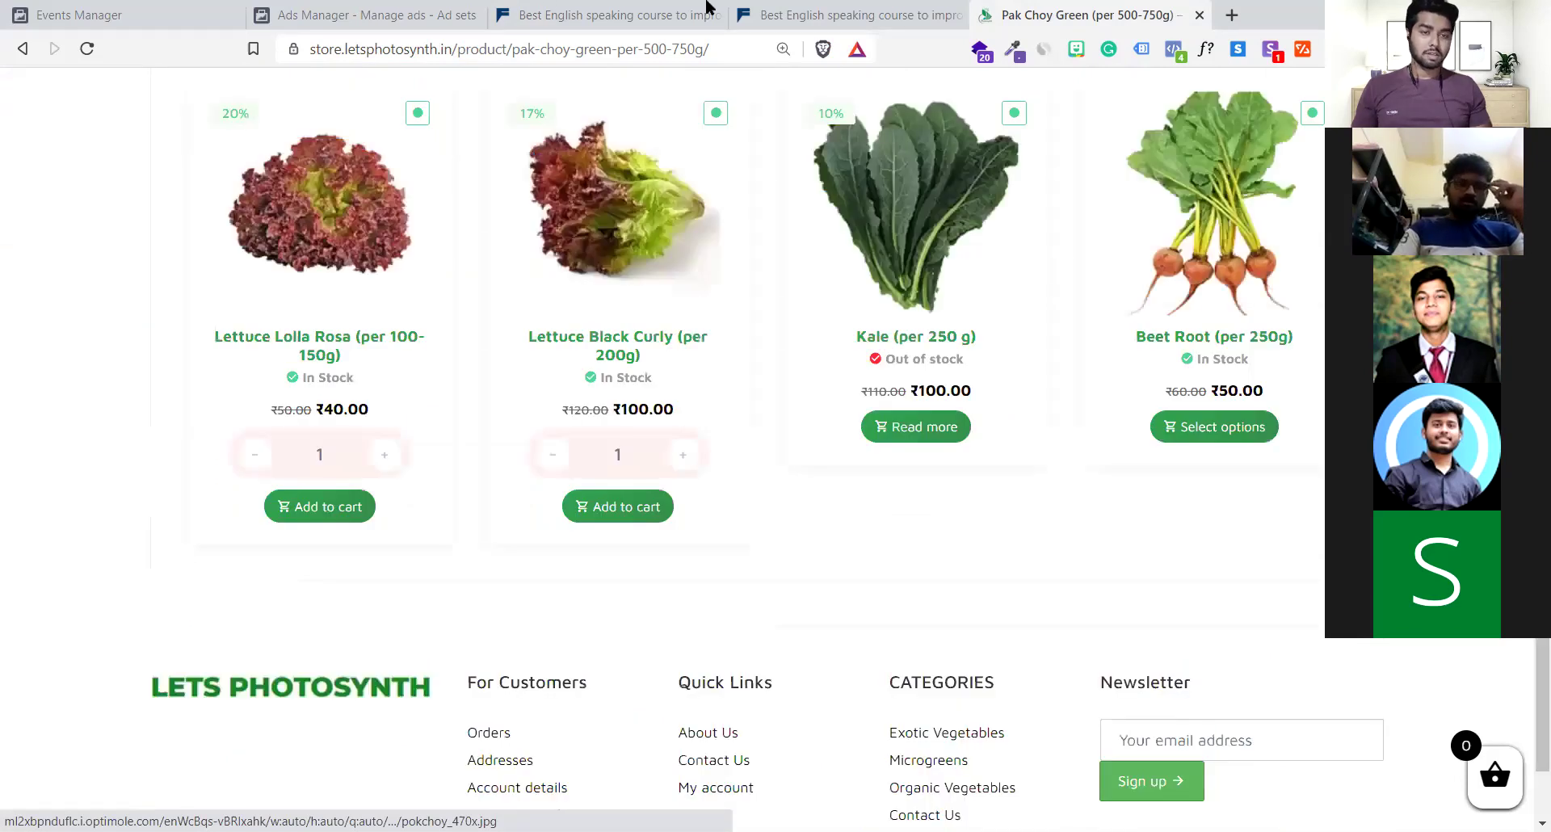
Compare the Fluent Life English course page against the Pak Choy Green page, scrolling both
click(706, 10)
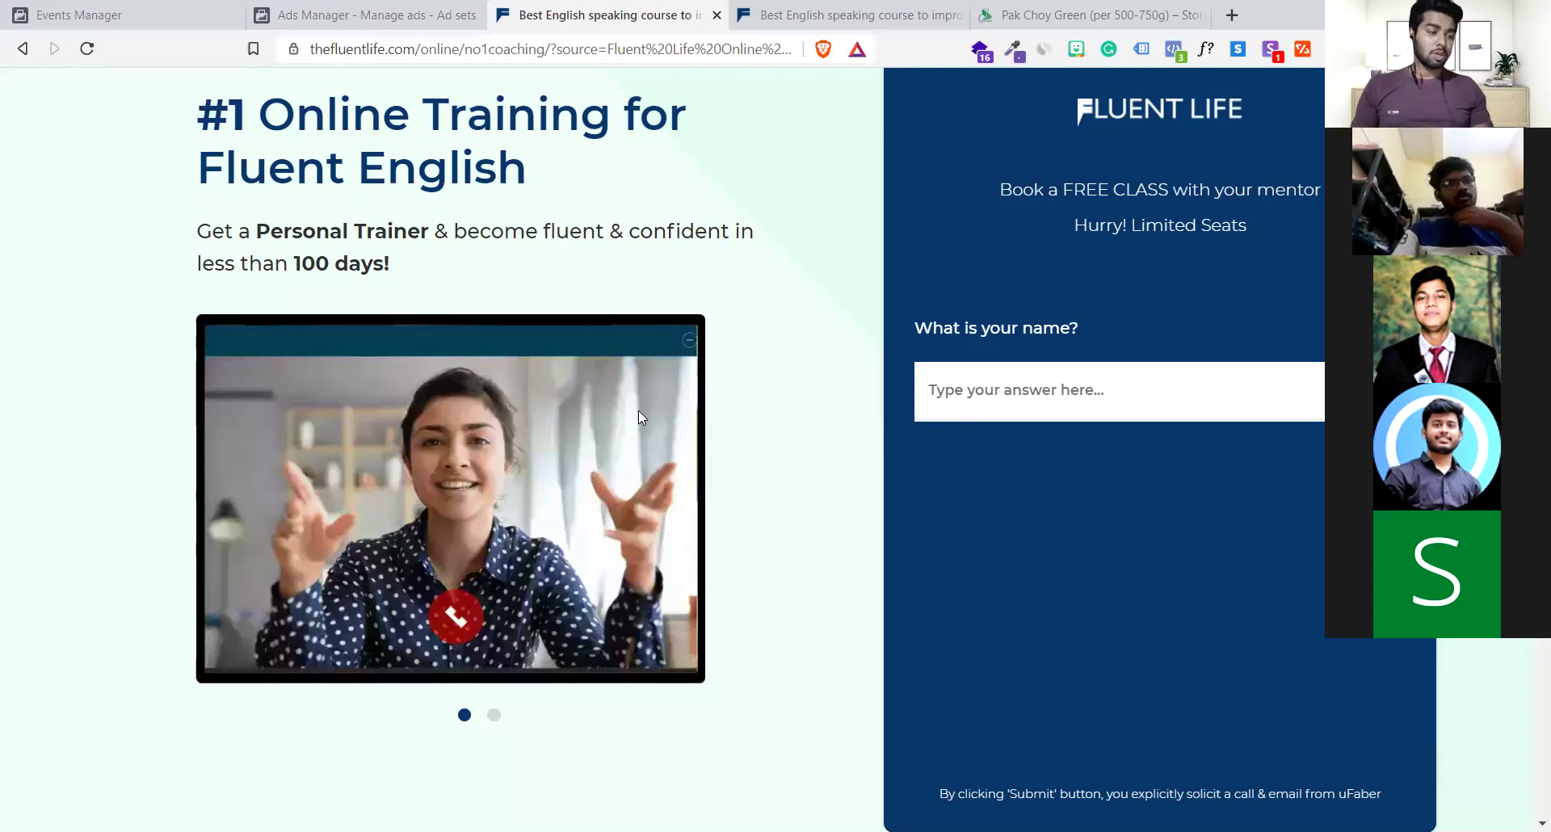
scroll(638, 411, down, 4)
scroll(643, 417, up, 4)
click(1050, 14)
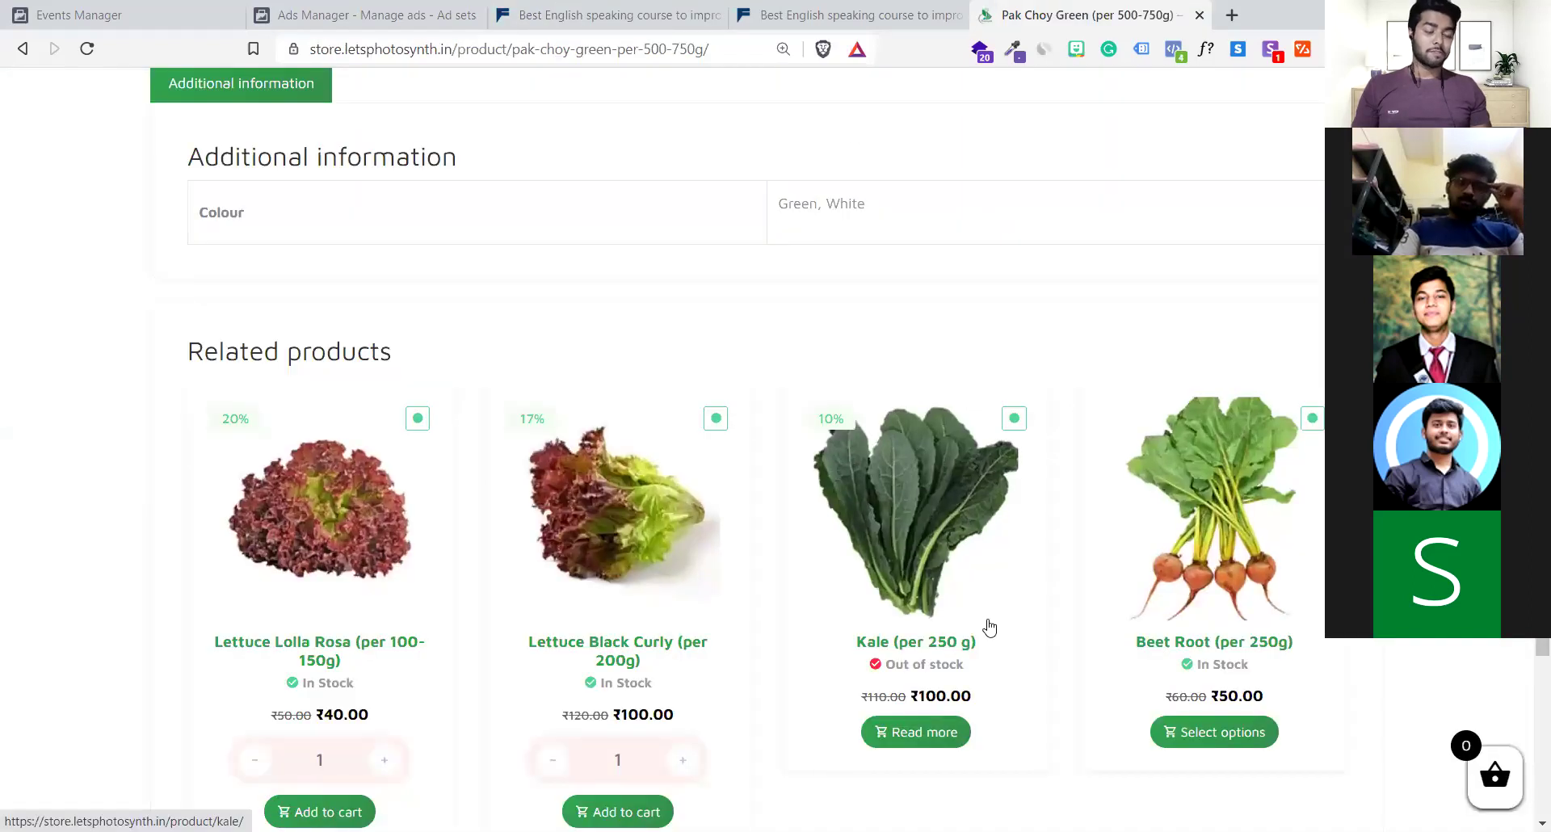
scroll(987, 627, down, 5)
scroll(974, 8, up, 10)
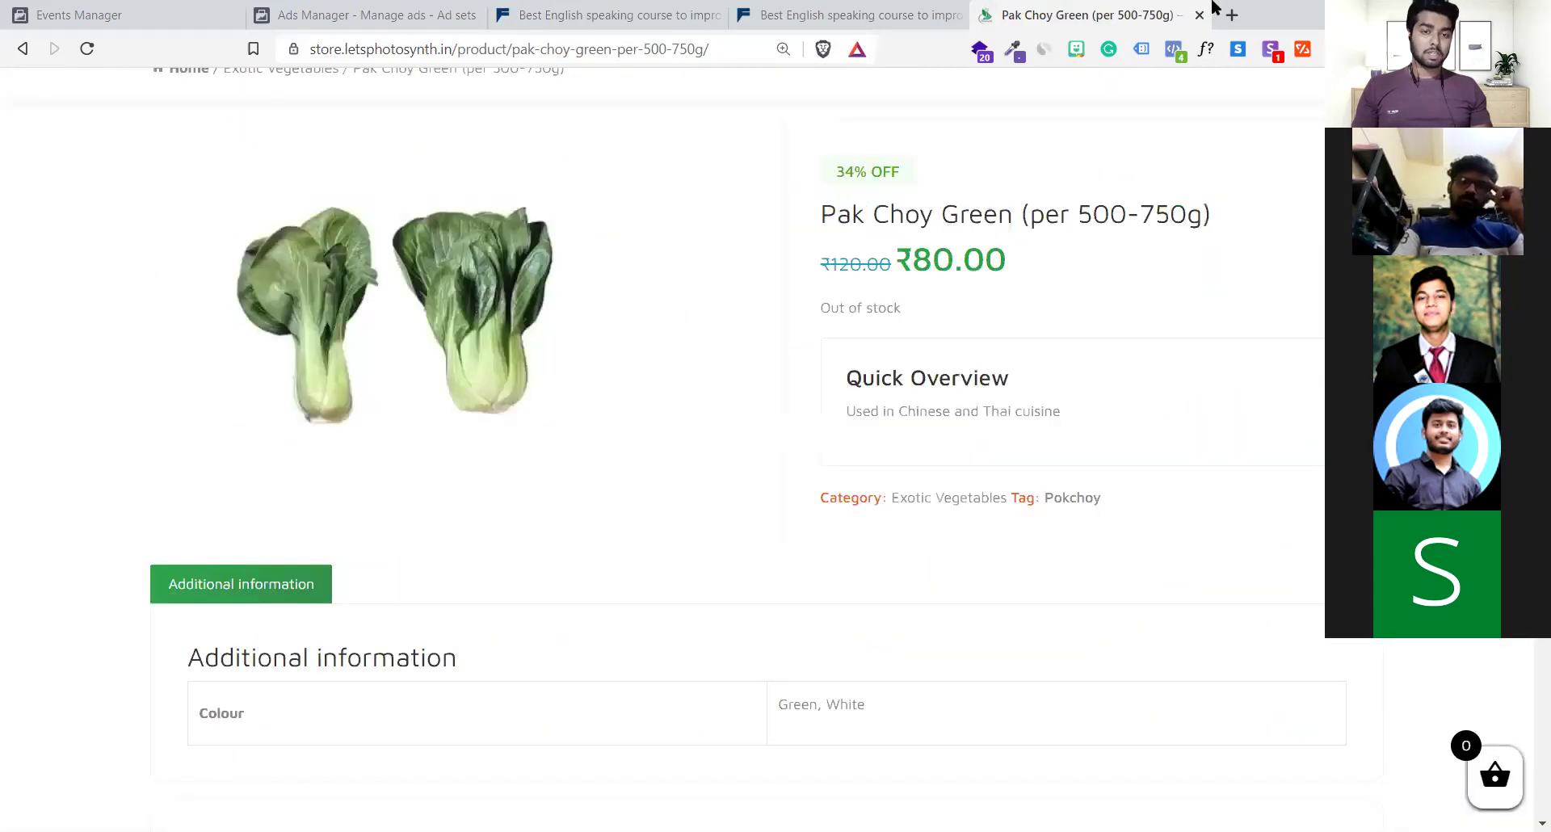
key(ctrl+3)
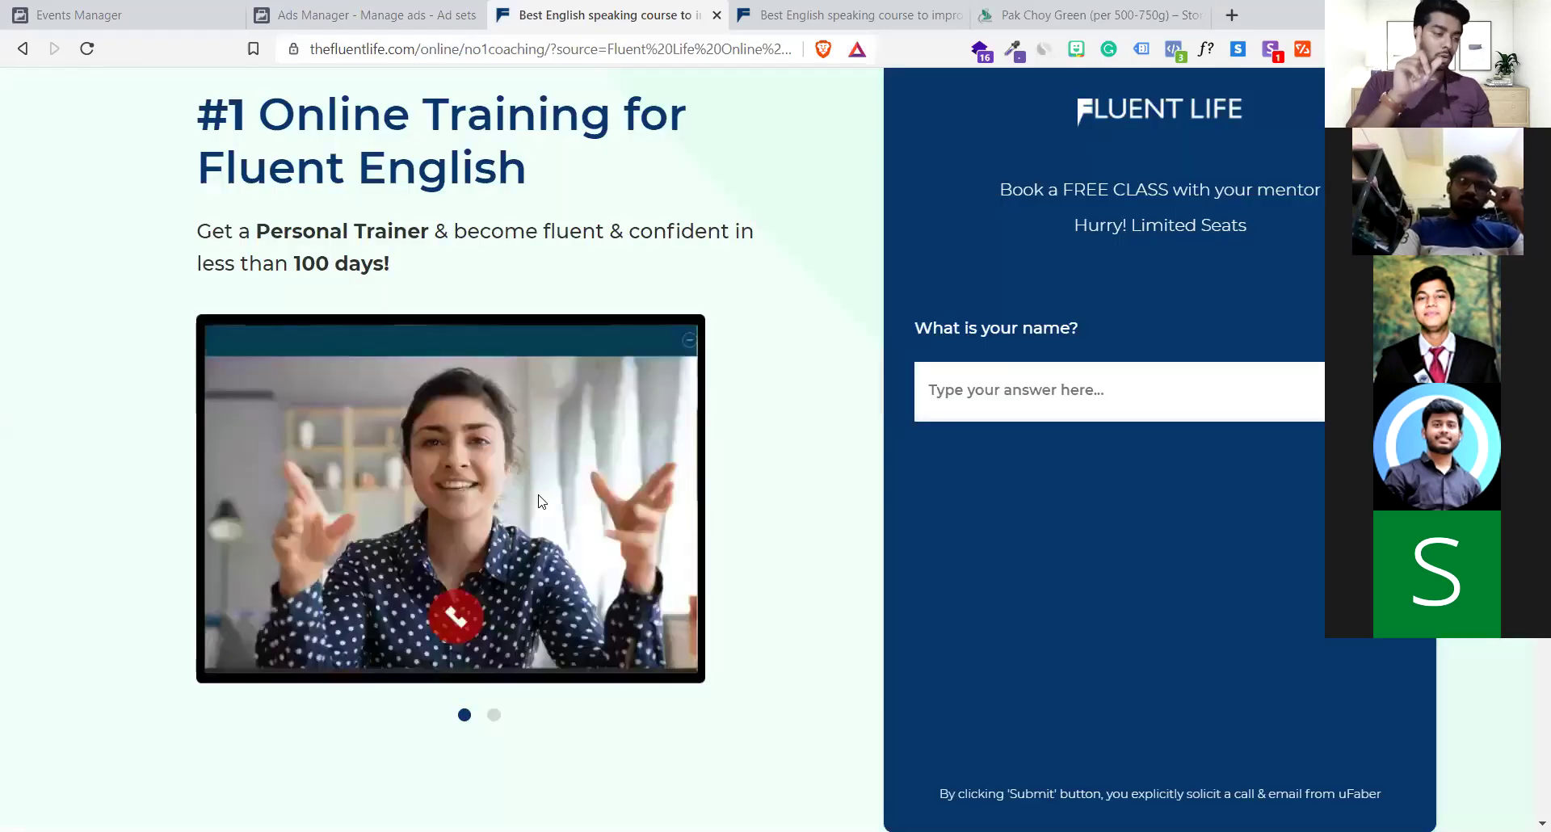
scroll(541, 501, down, 3)
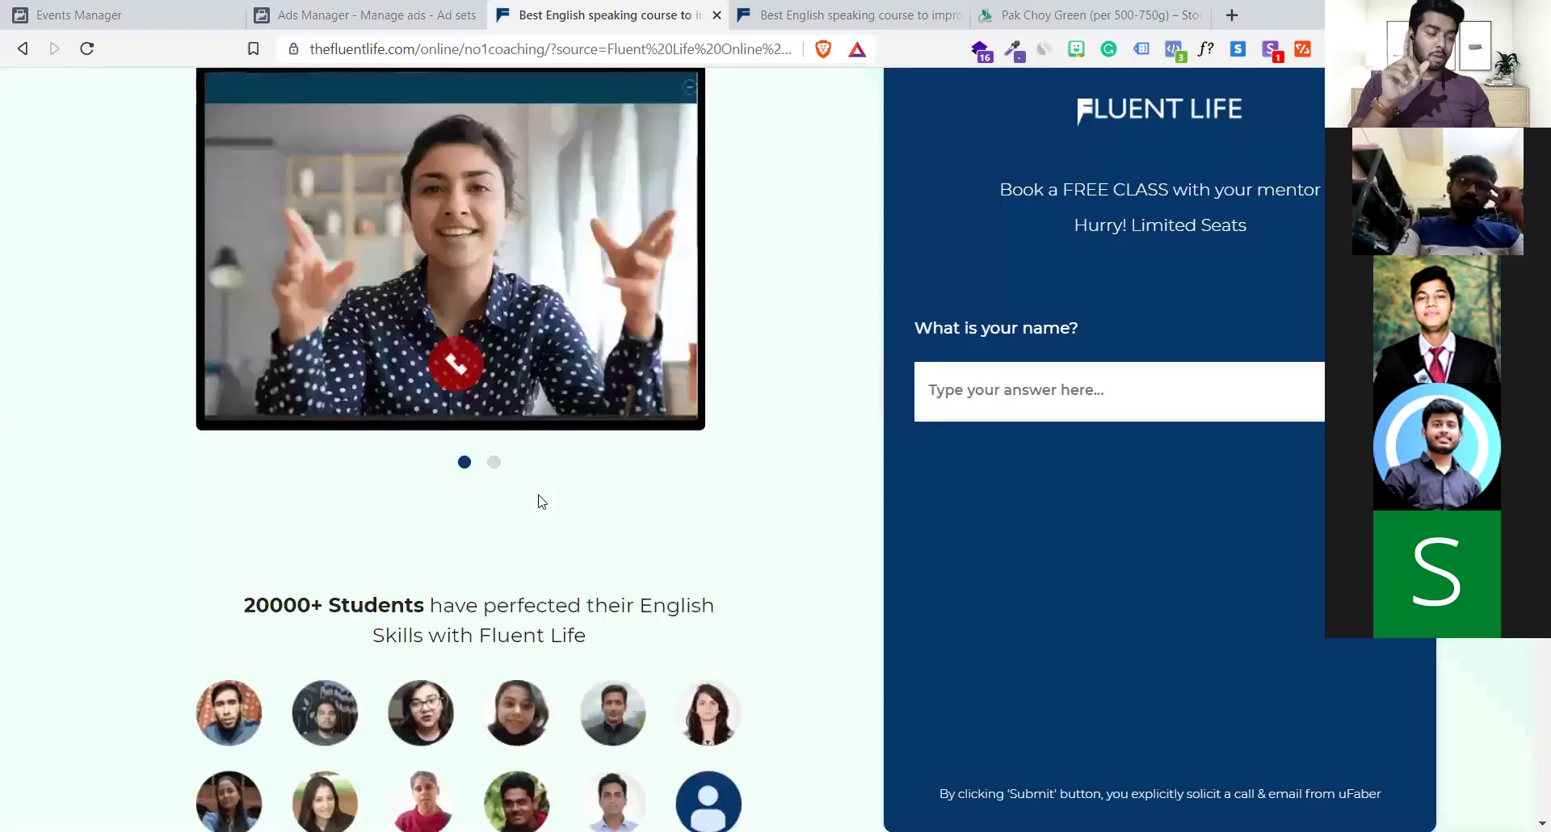
scroll(1011, 58, up, 3)
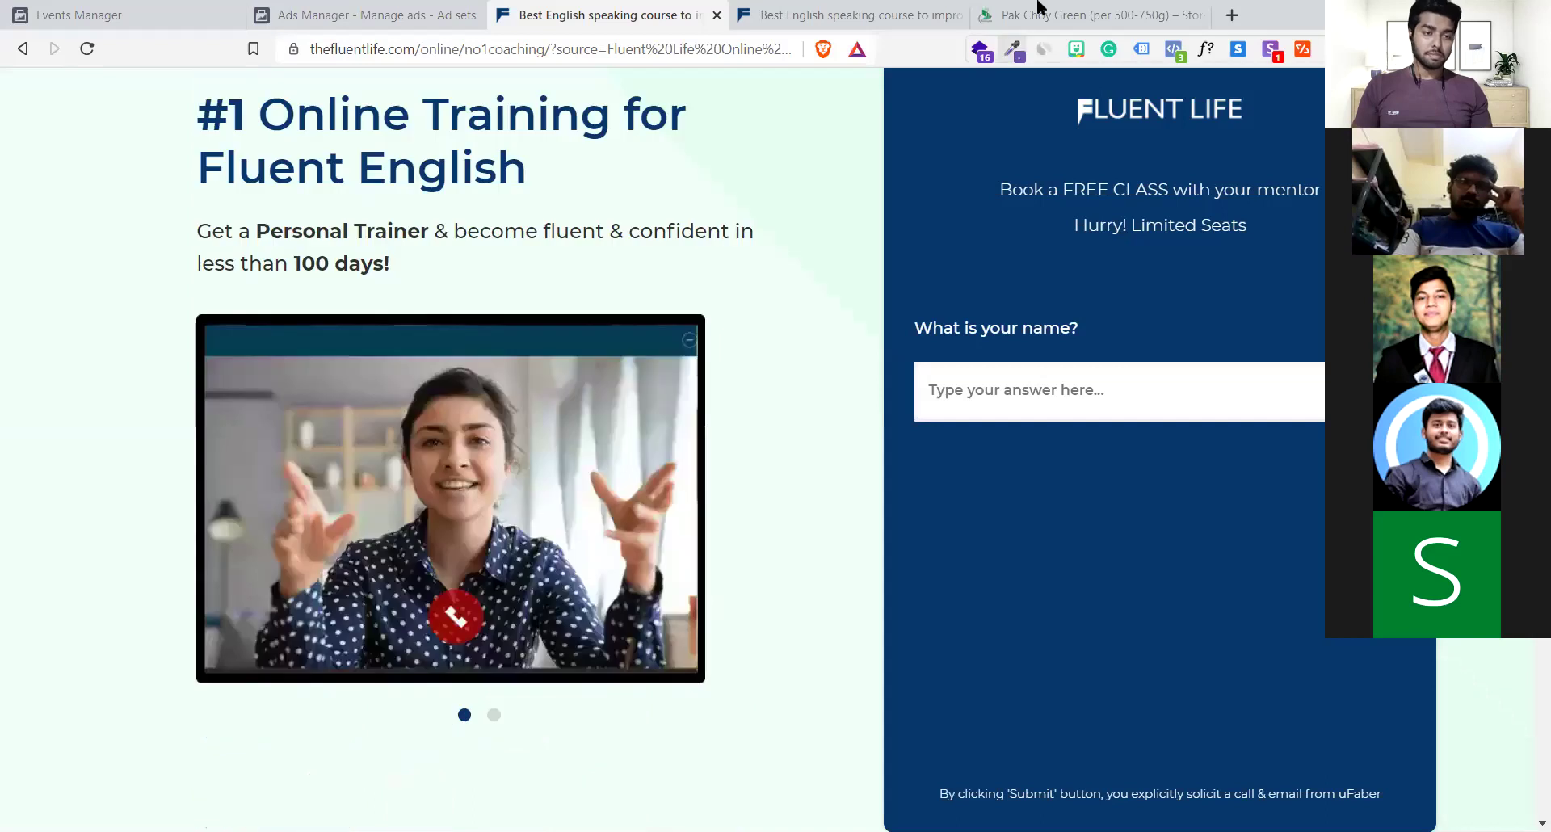
Scroll the Pak Choy Green product page down to its related products
click(1039, 11)
scroll(606, 396, up, 3)
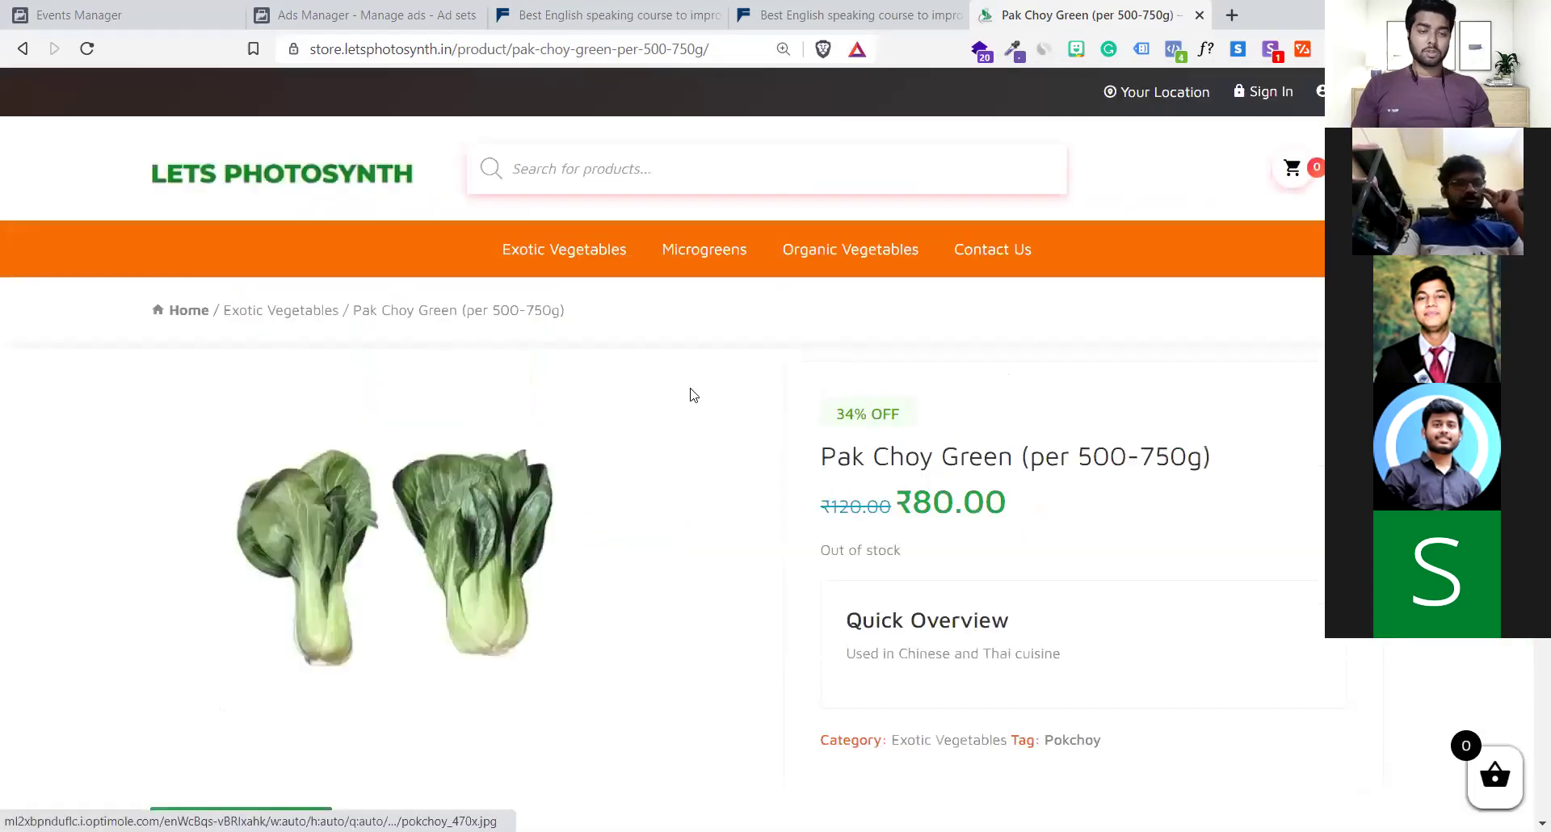
scroll(690, 393, down, 2)
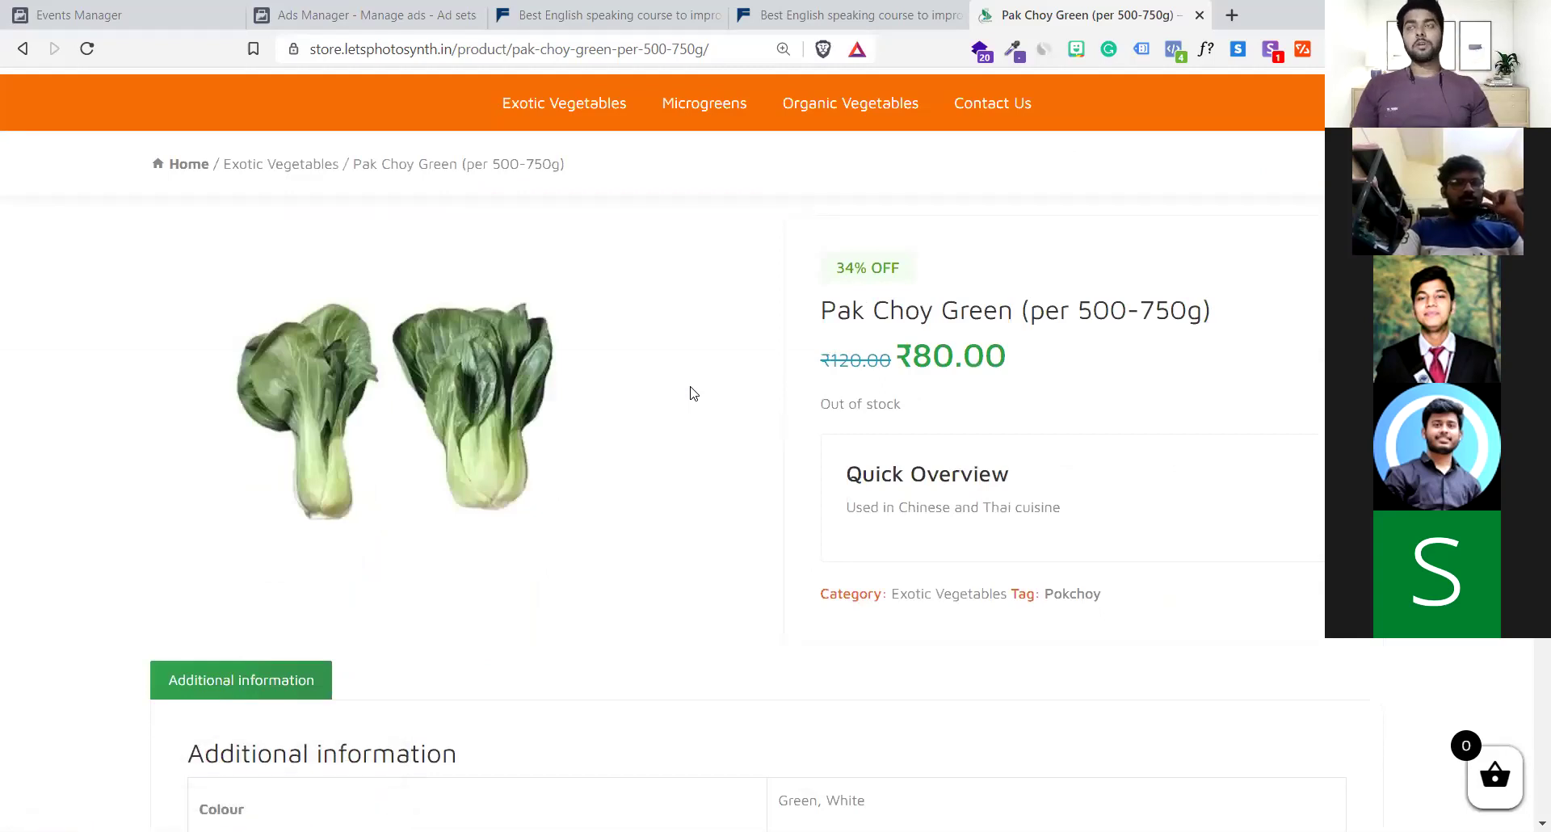
scroll(698, 547, up, 2)
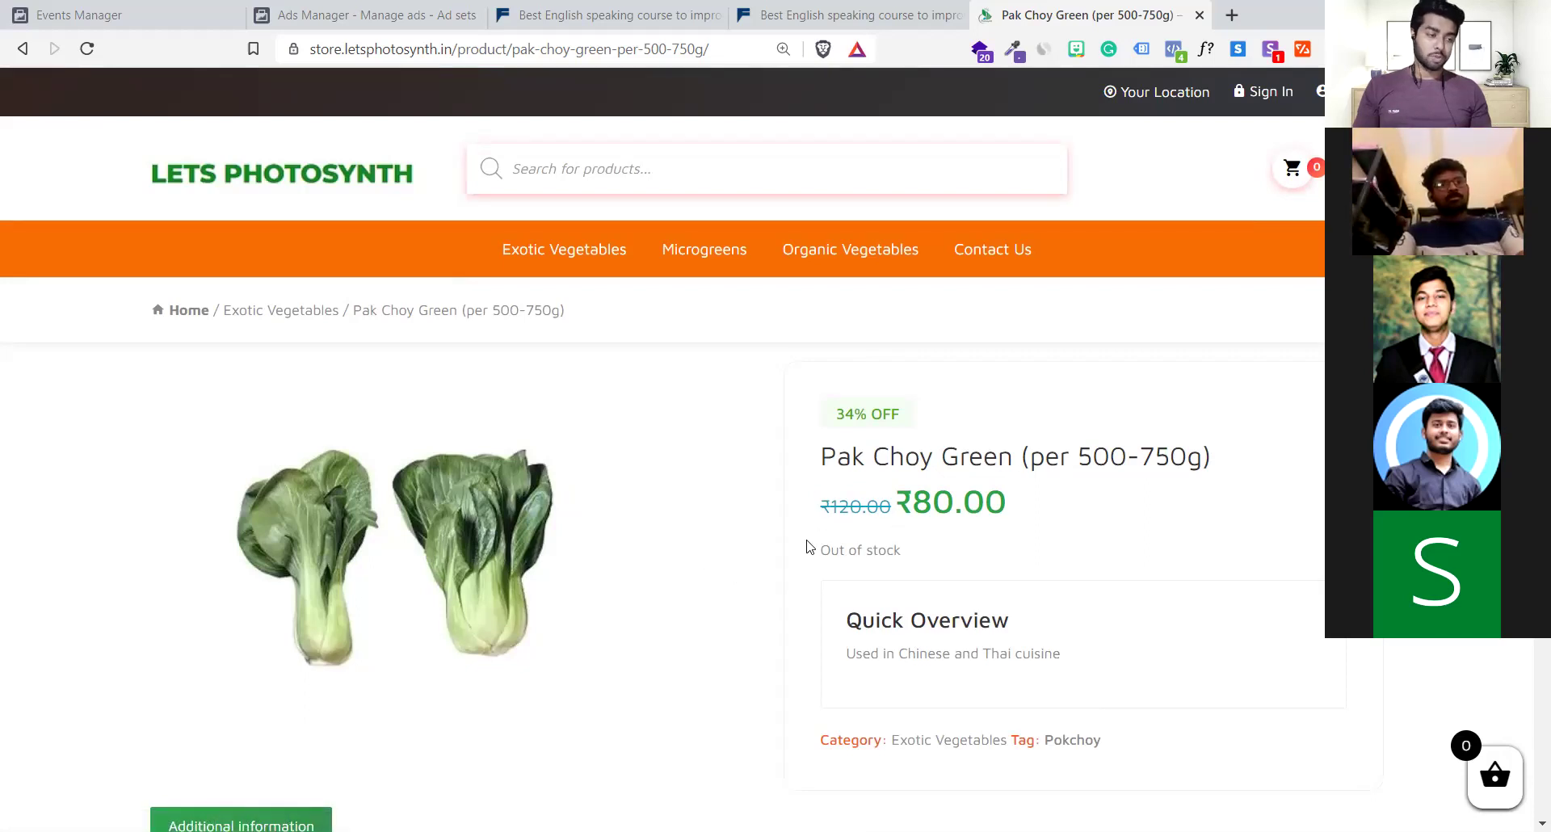
scroll(809, 547, down, 5)
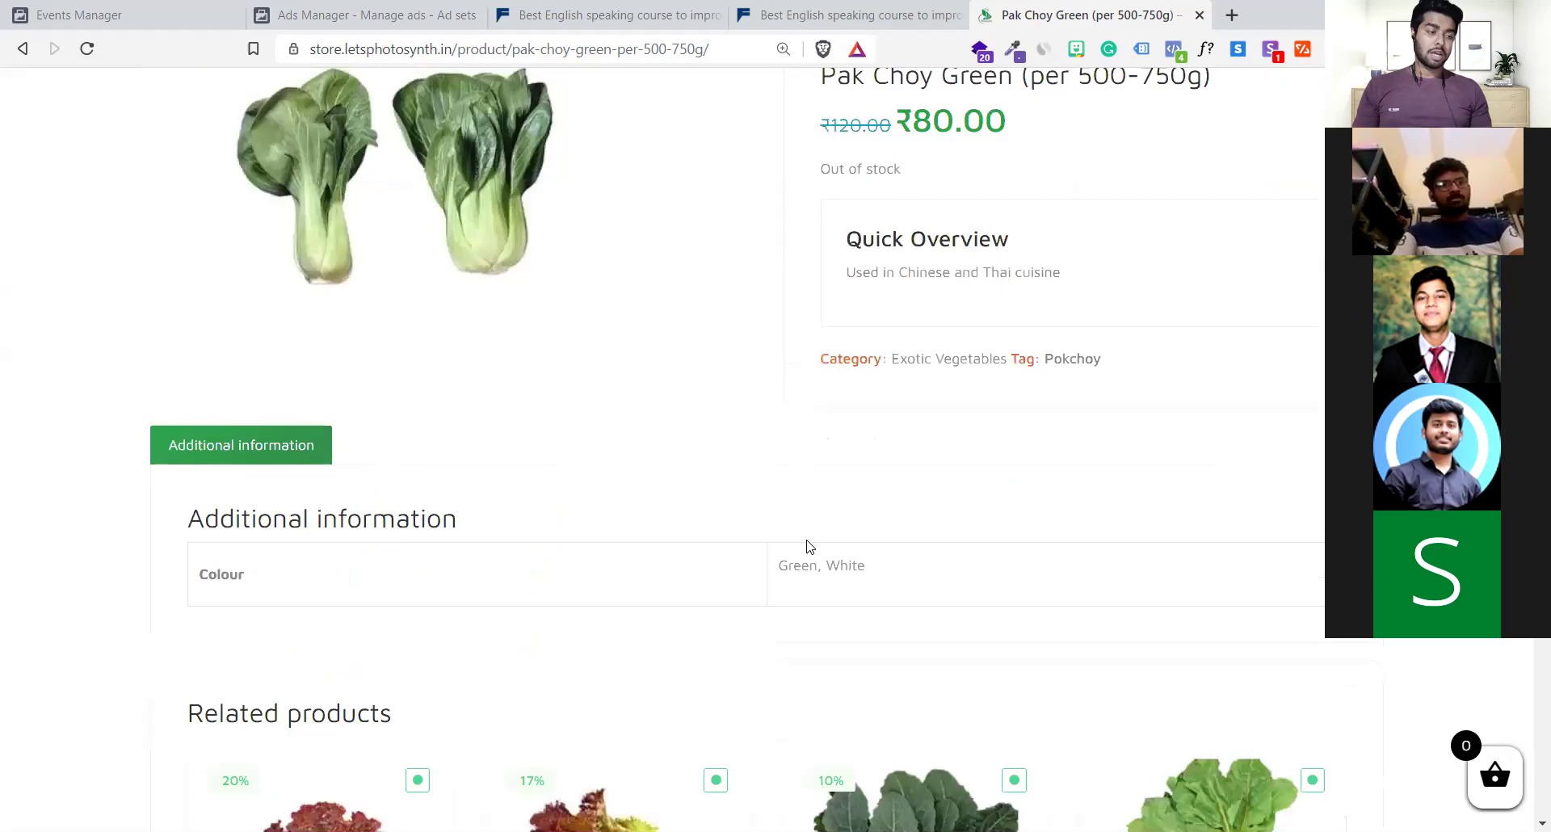
scroll(810, 547, down, 7)
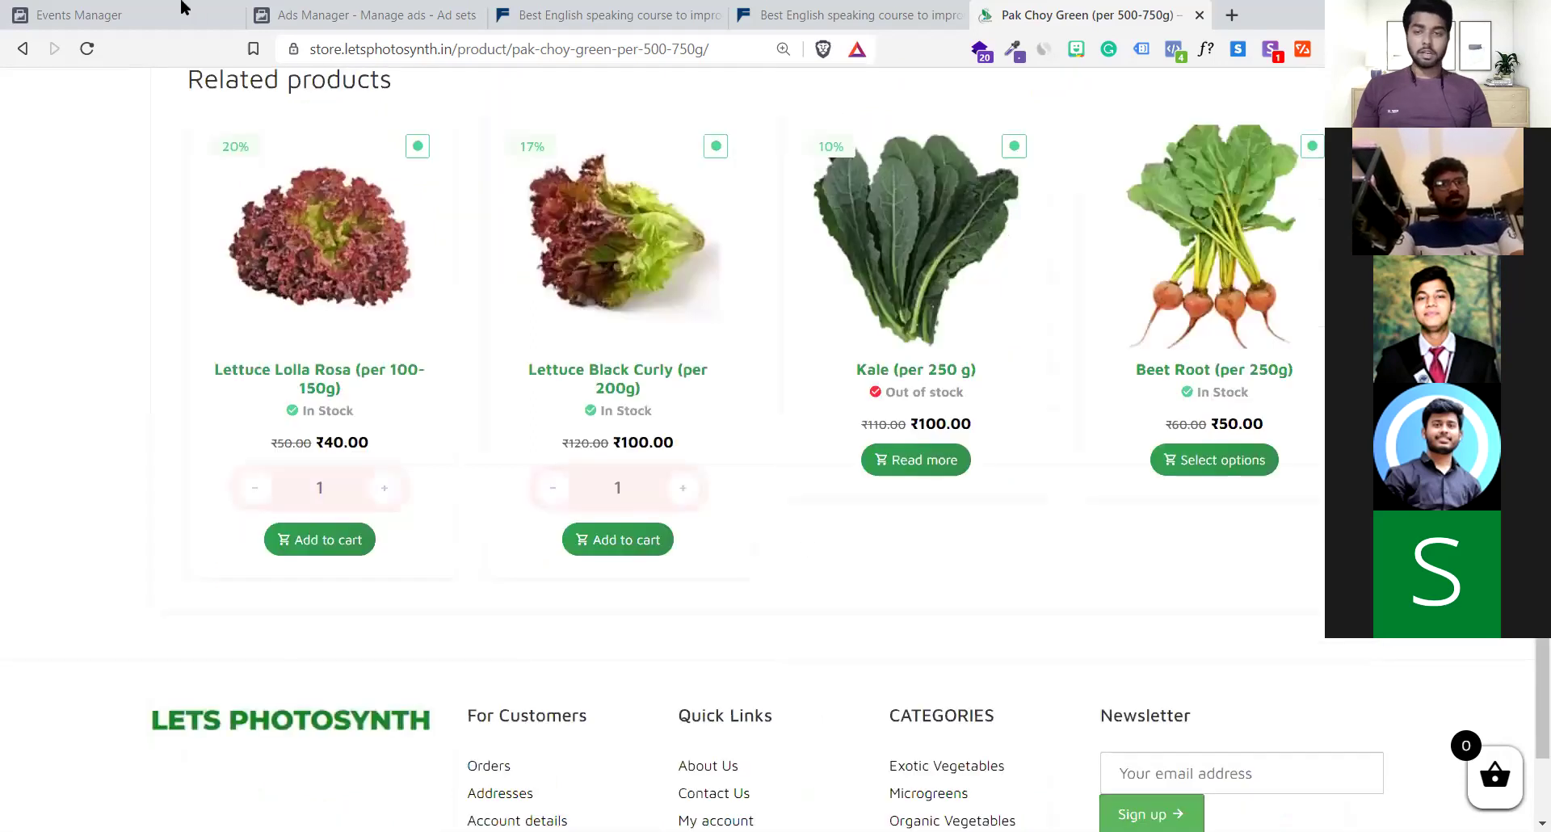
Choose the Ekatavam Dharaa ad account in Custom conversions, then go to Data sources
key(ctrl+1)
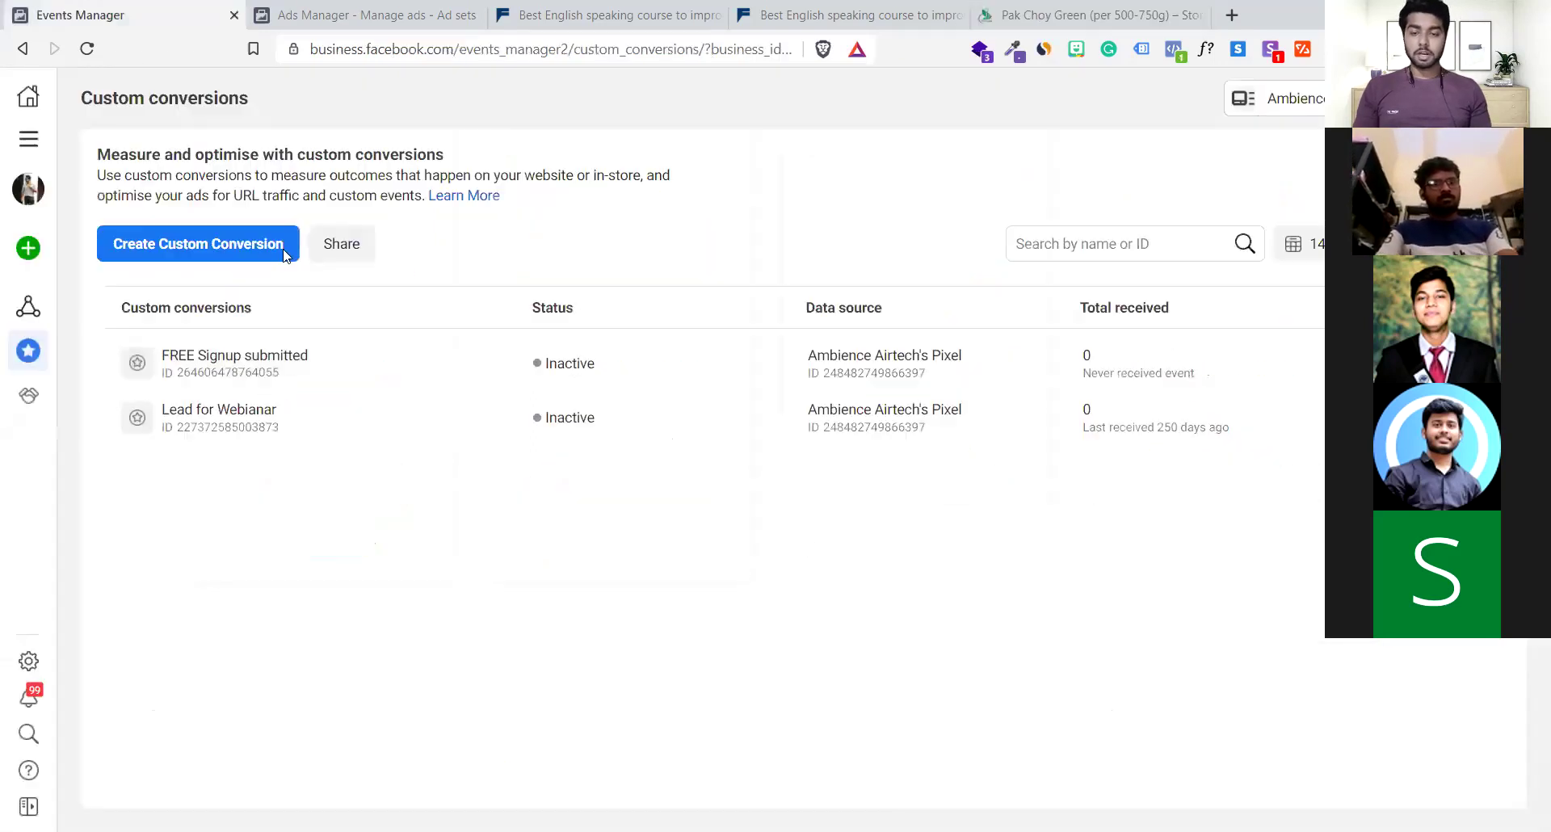
click(1276, 98)
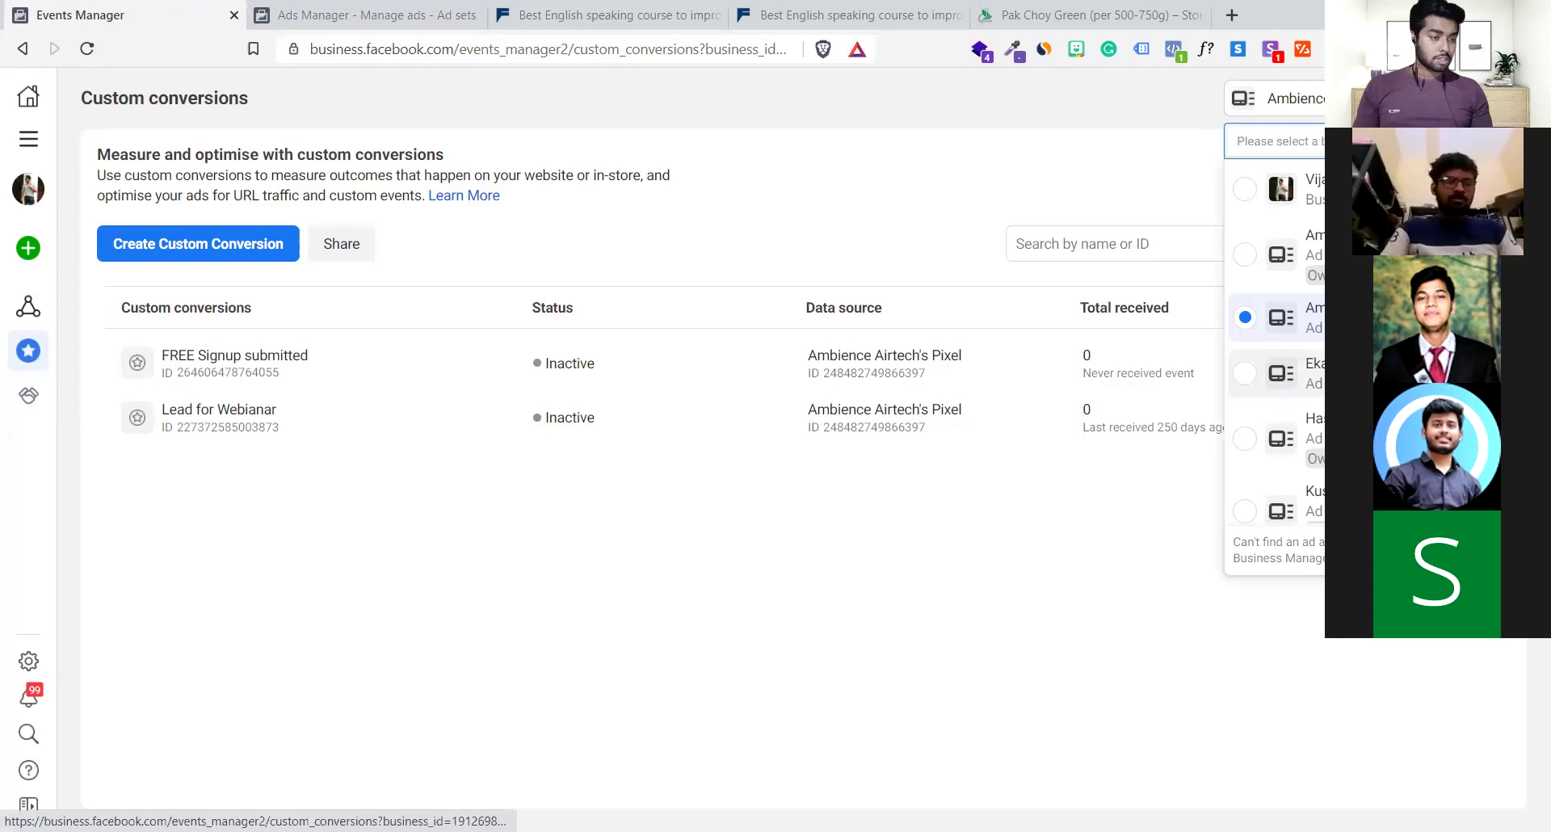
click(1274, 321)
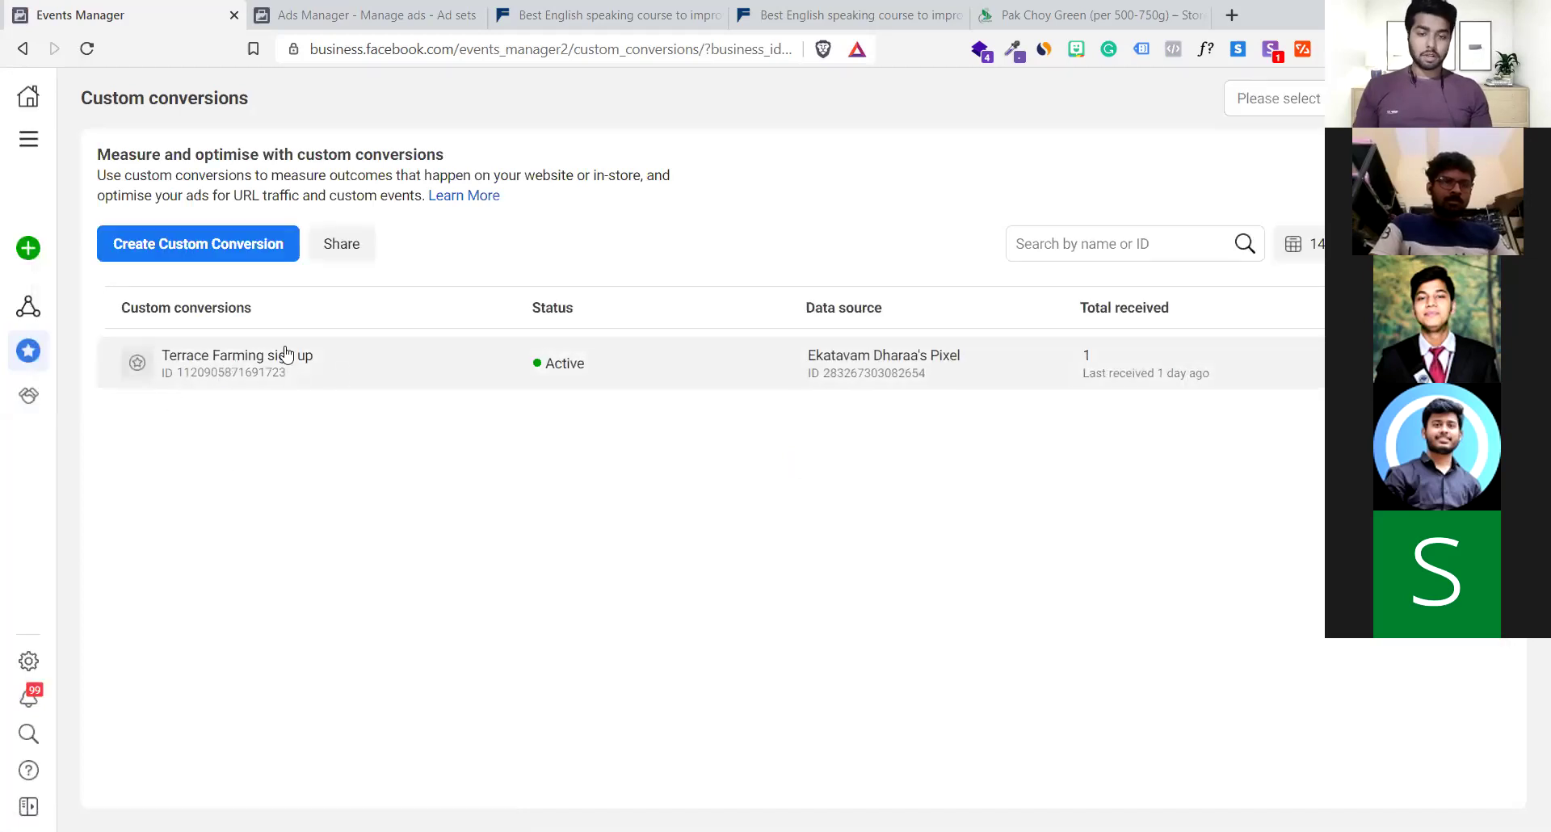
mouse_move(104, 259)
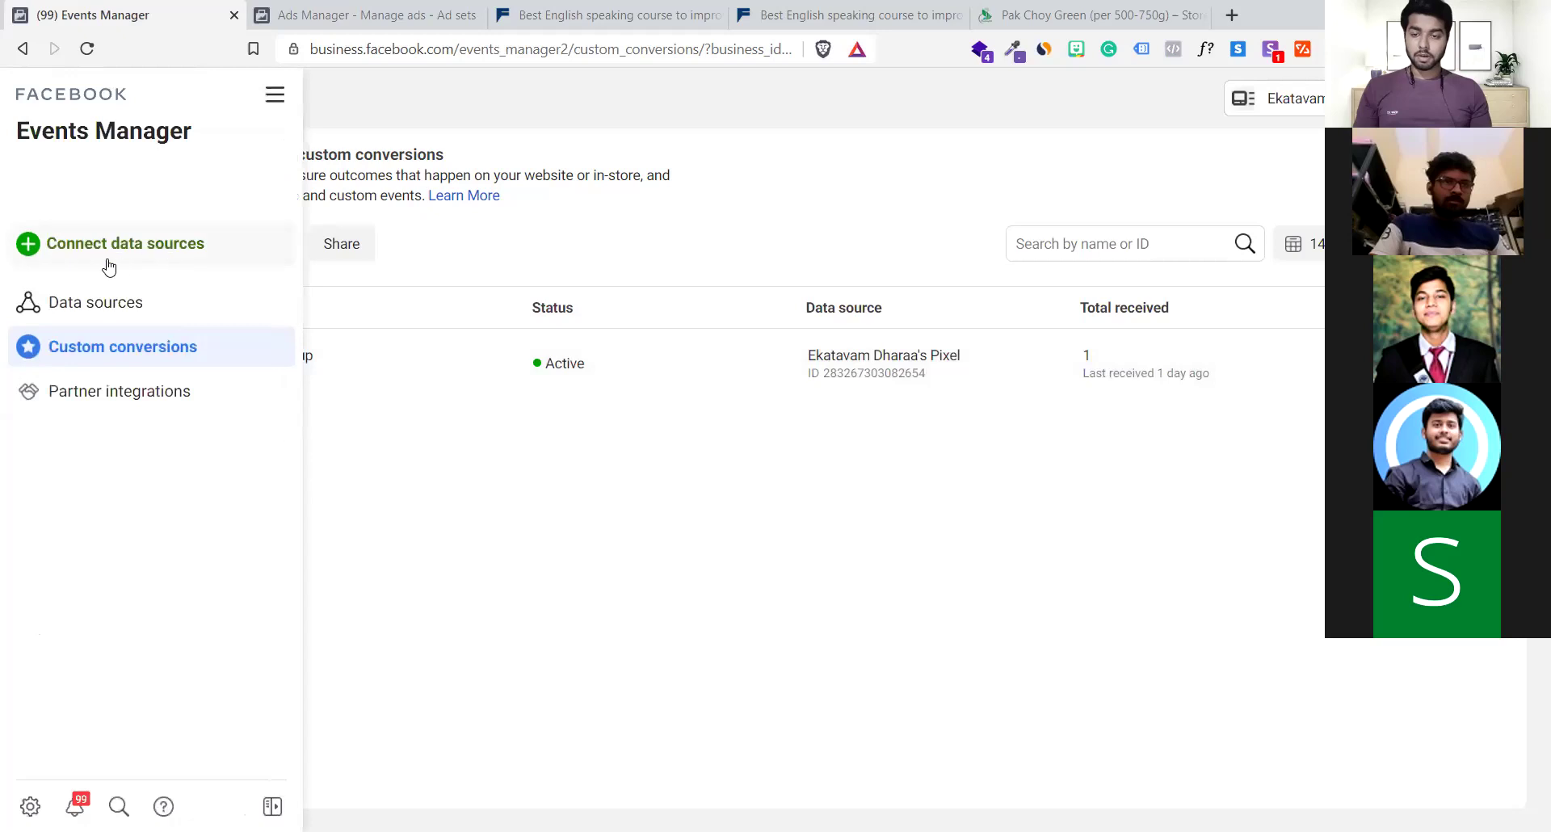
click(107, 303)
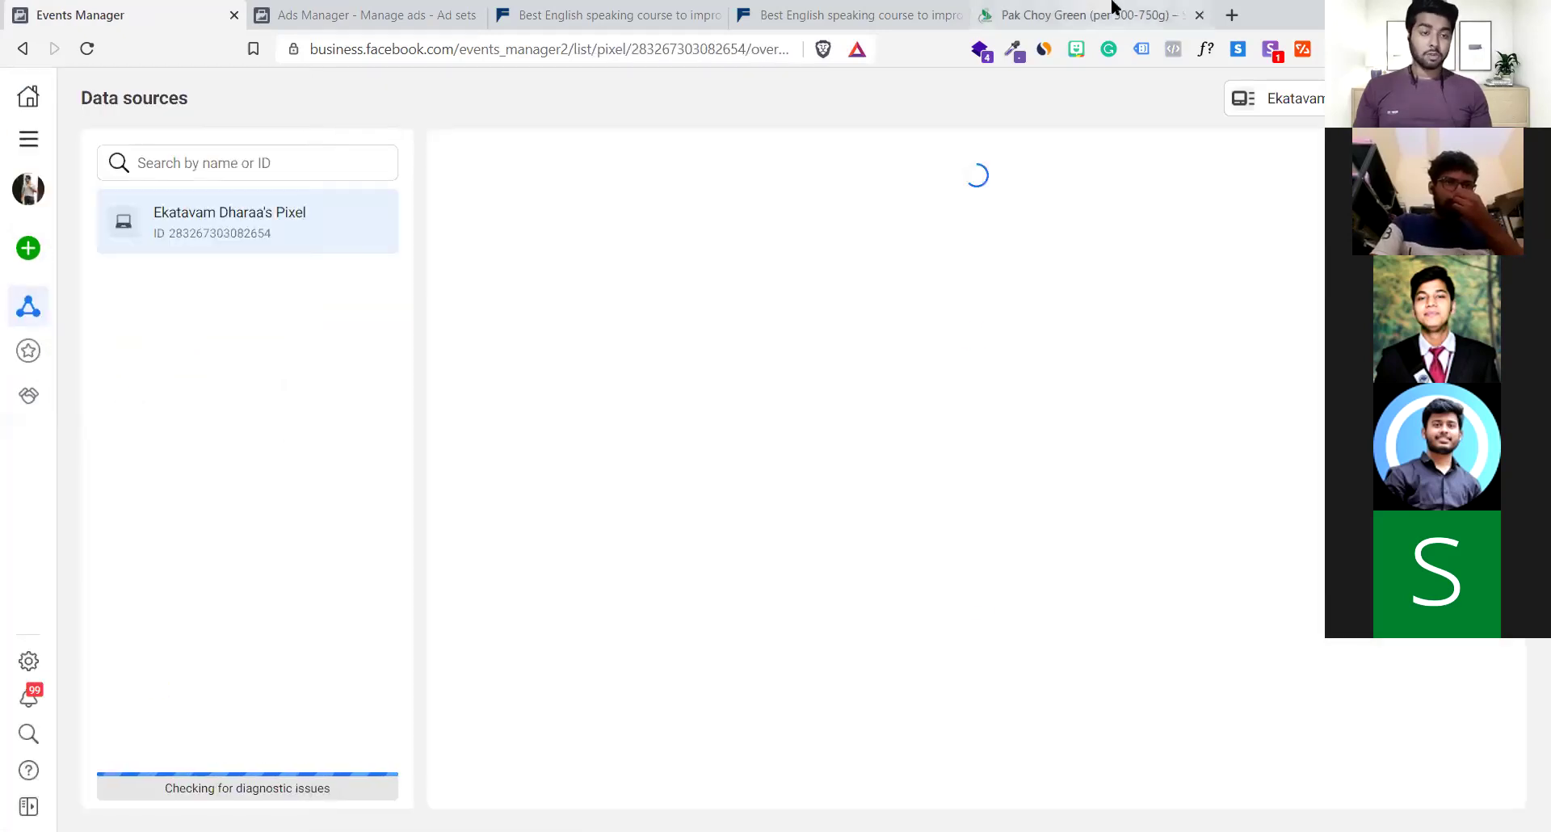
Compare Pak Choy Green (₹80.00, 34% off, out of stock) with Fluent Life, then move to Ads Manager
click(1103, 14)
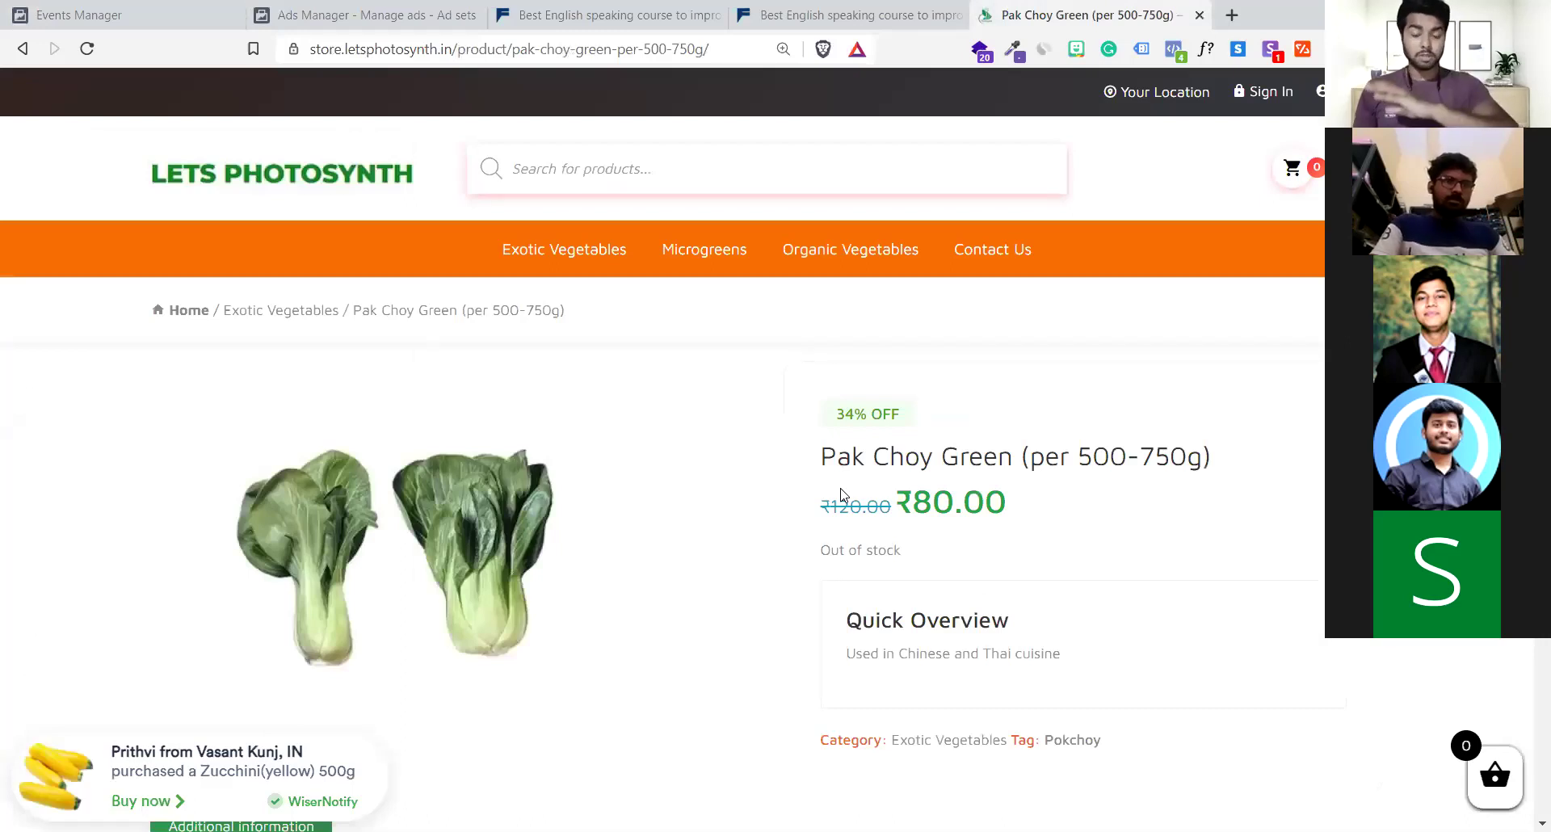
scroll(840, 495, down, 5)
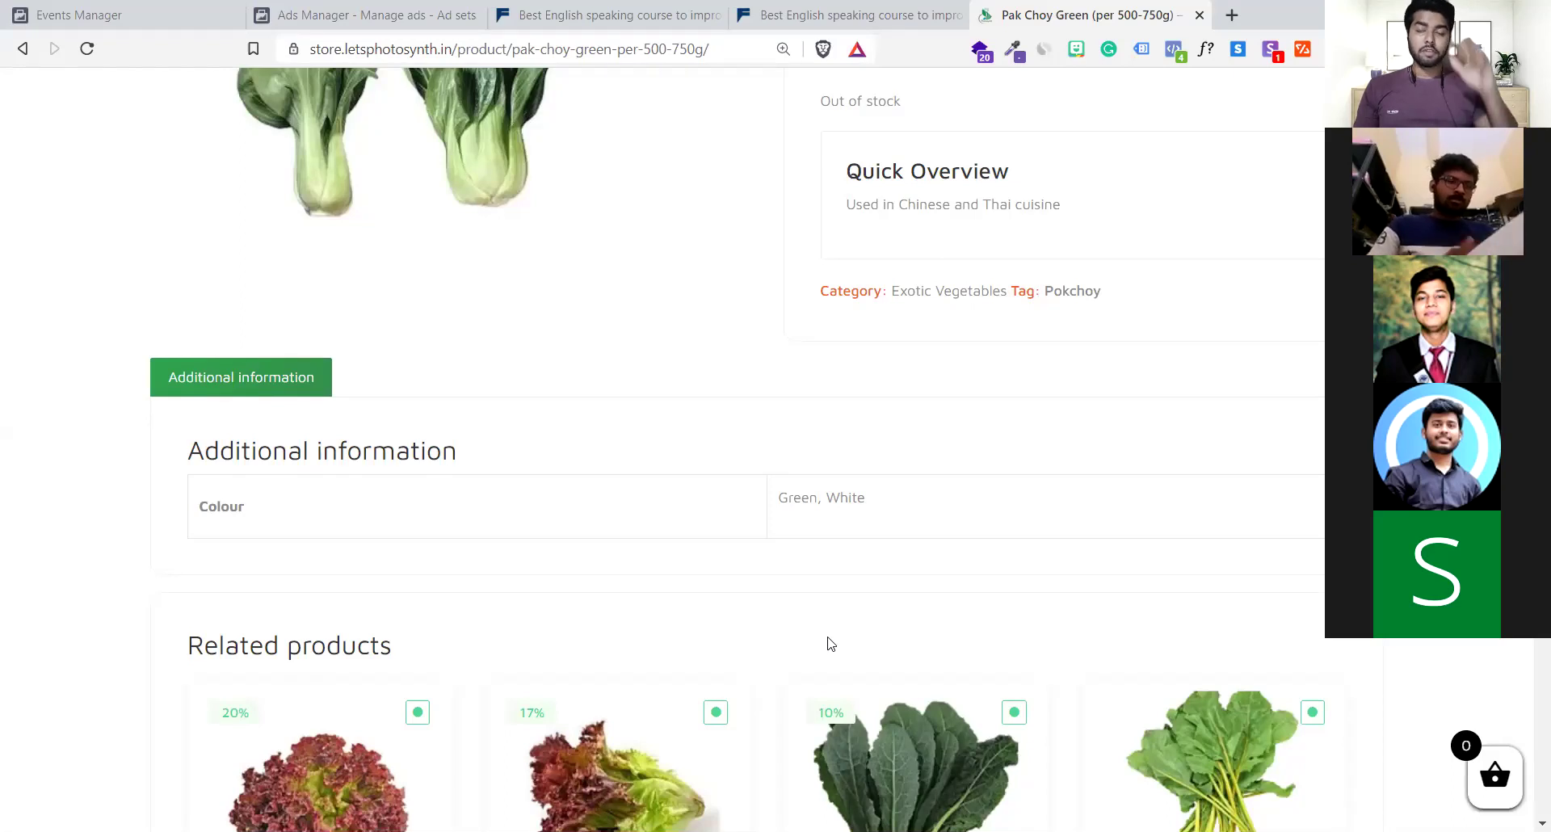
click(533, 13)
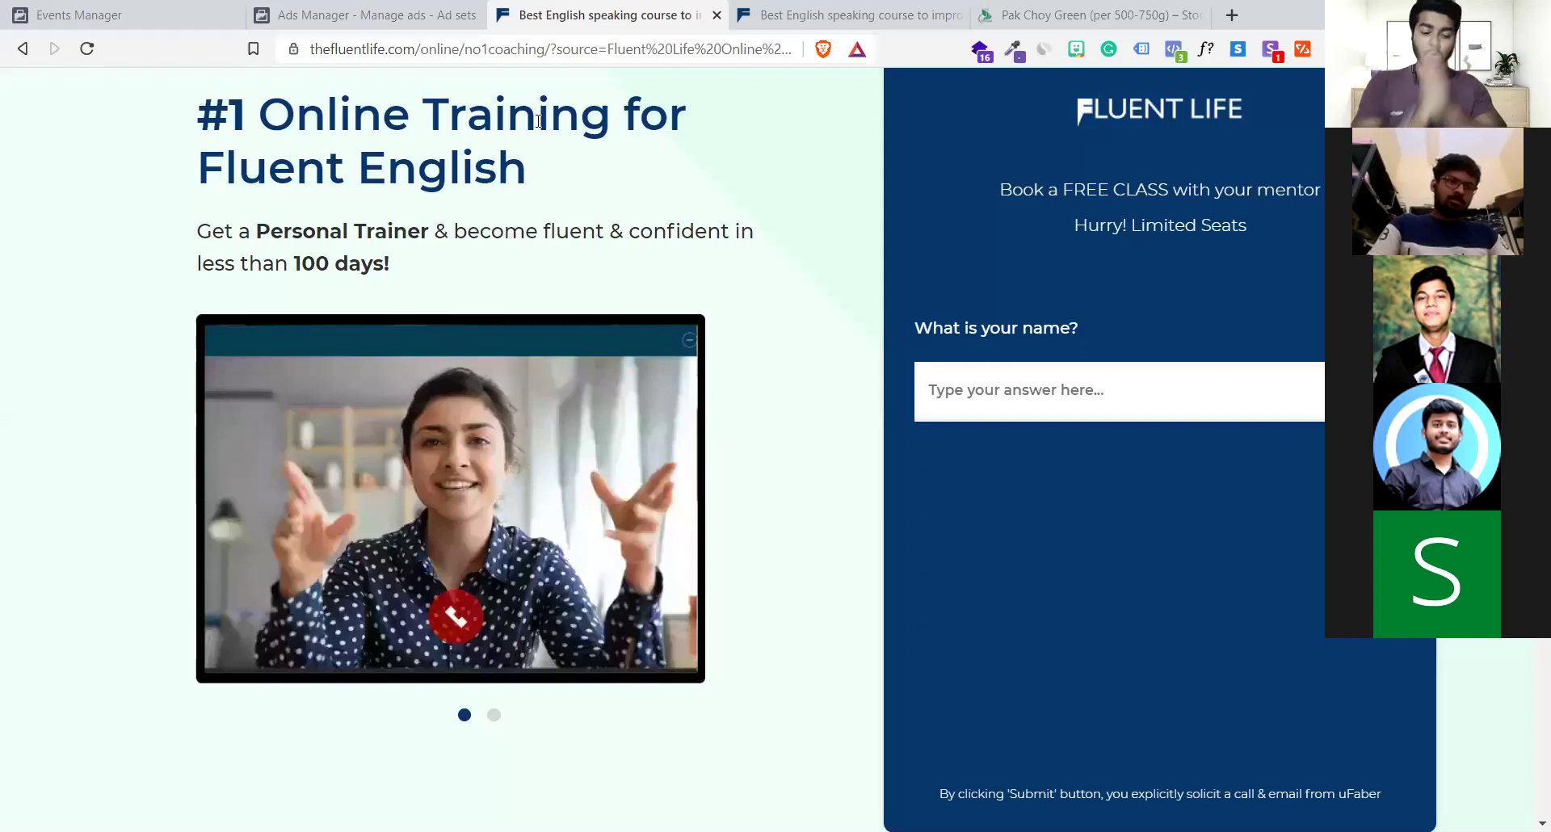
click(1035, 12)
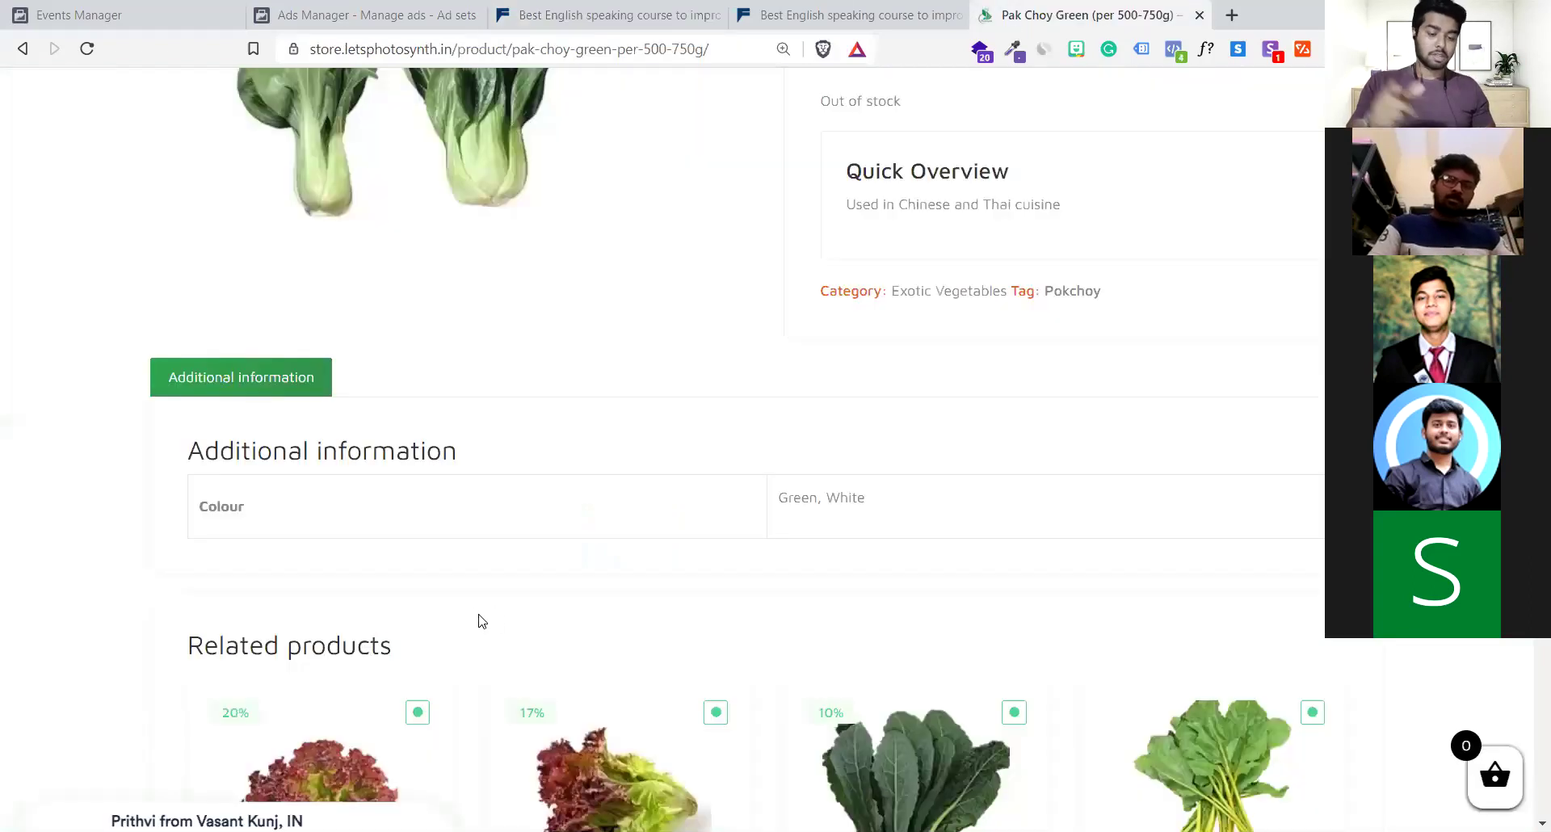
scroll(485, 618, up, 2)
scroll(496, 622, up, 4)
scroll(496, 622, down, 10)
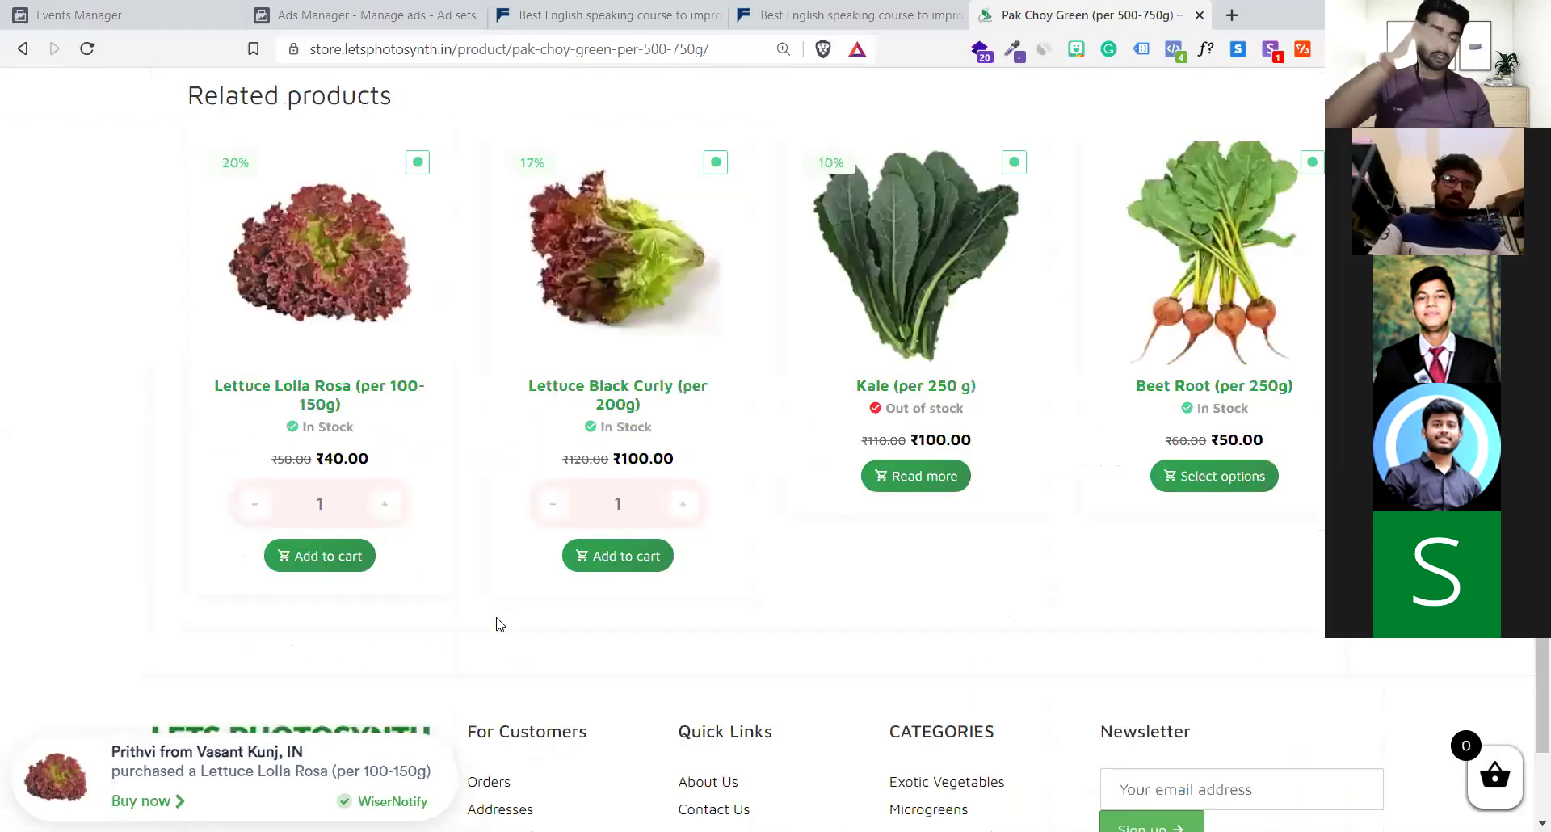
scroll(499, 623, up, 10)
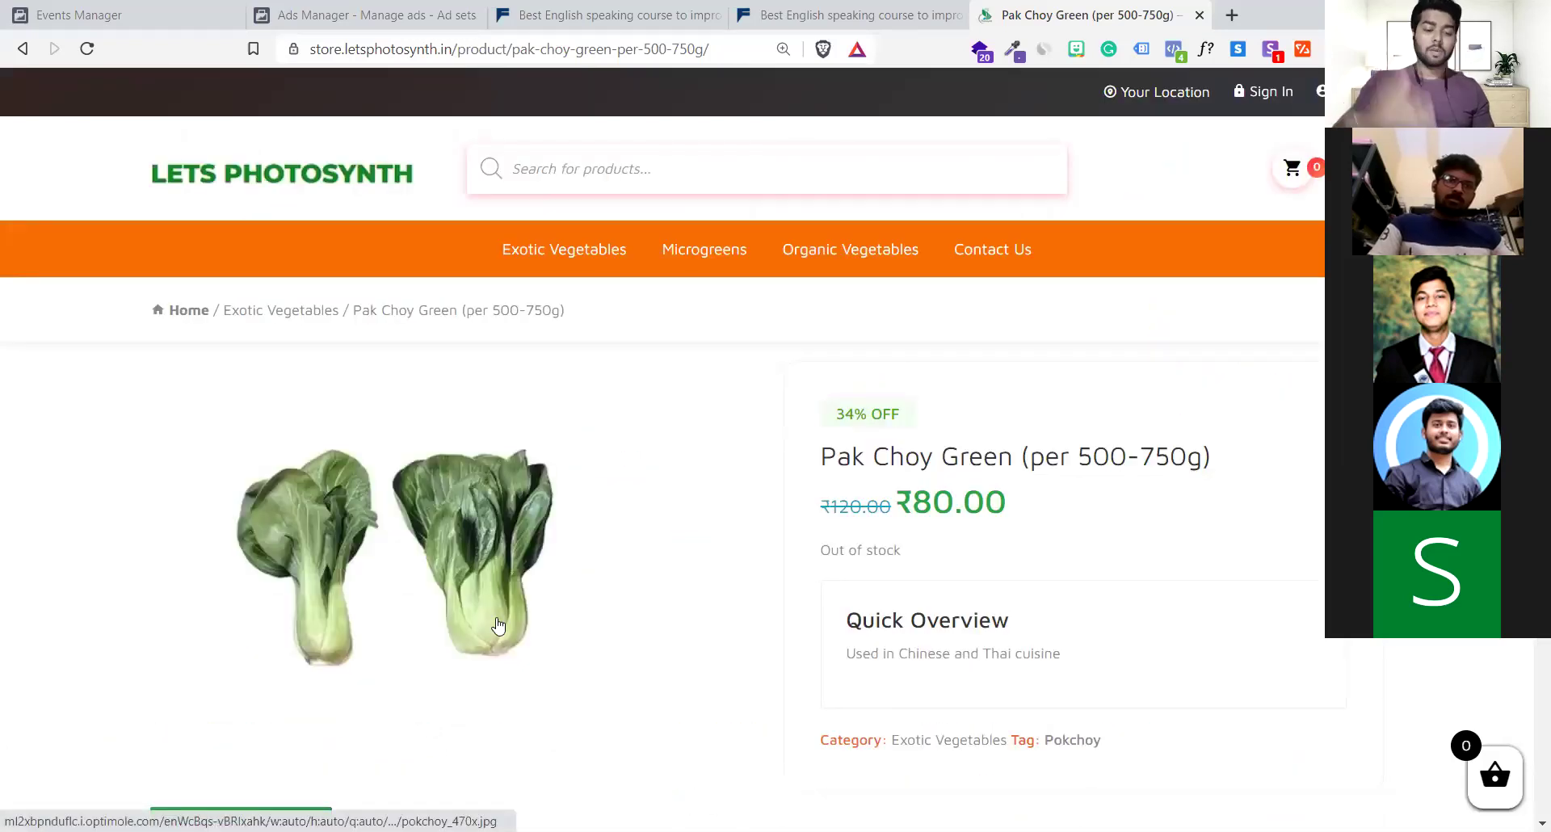
click(339, 10)
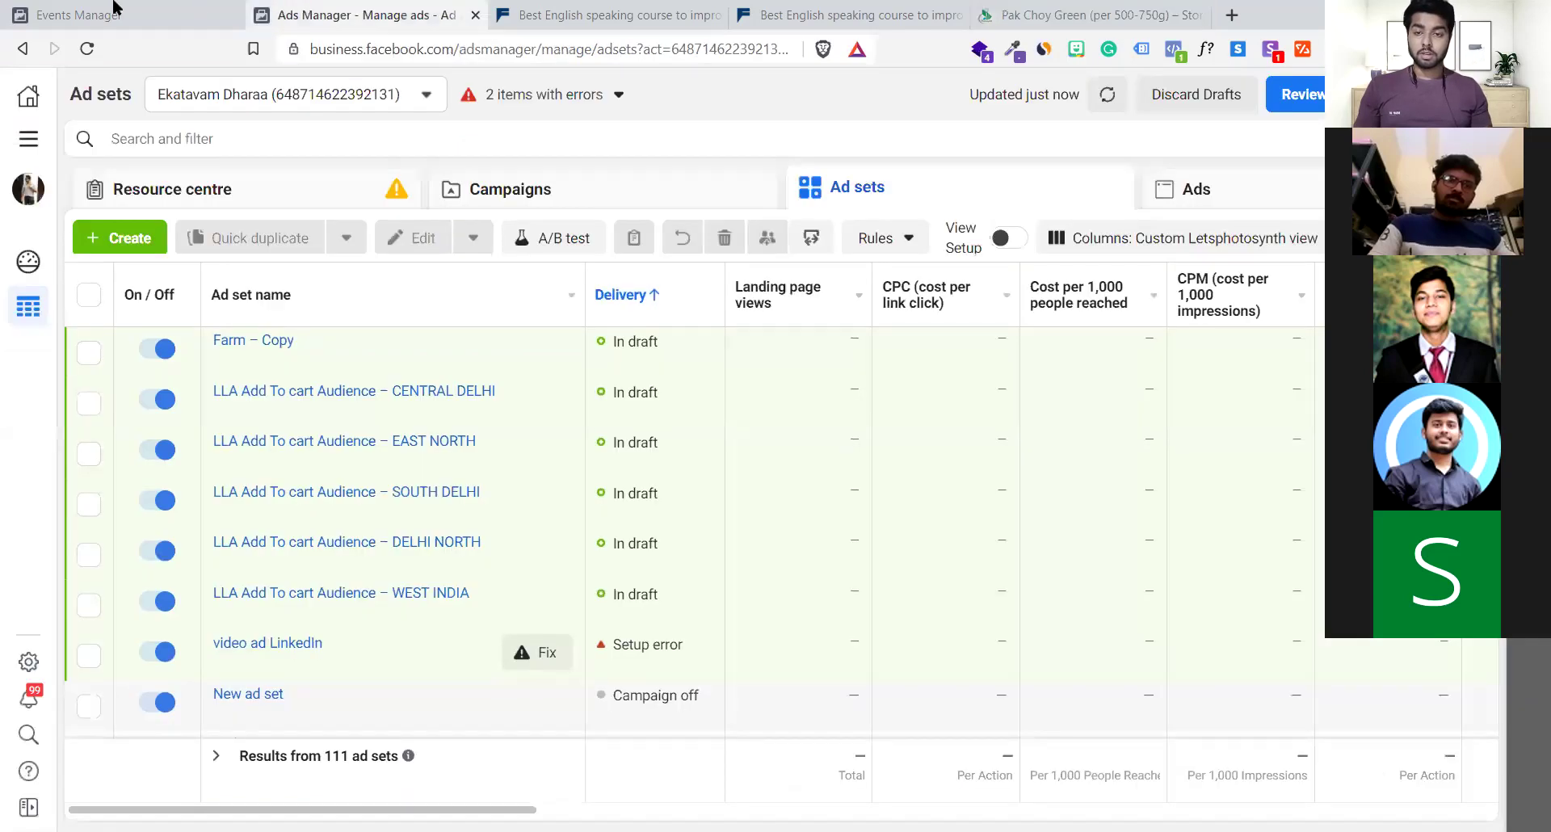
click(113, 6)
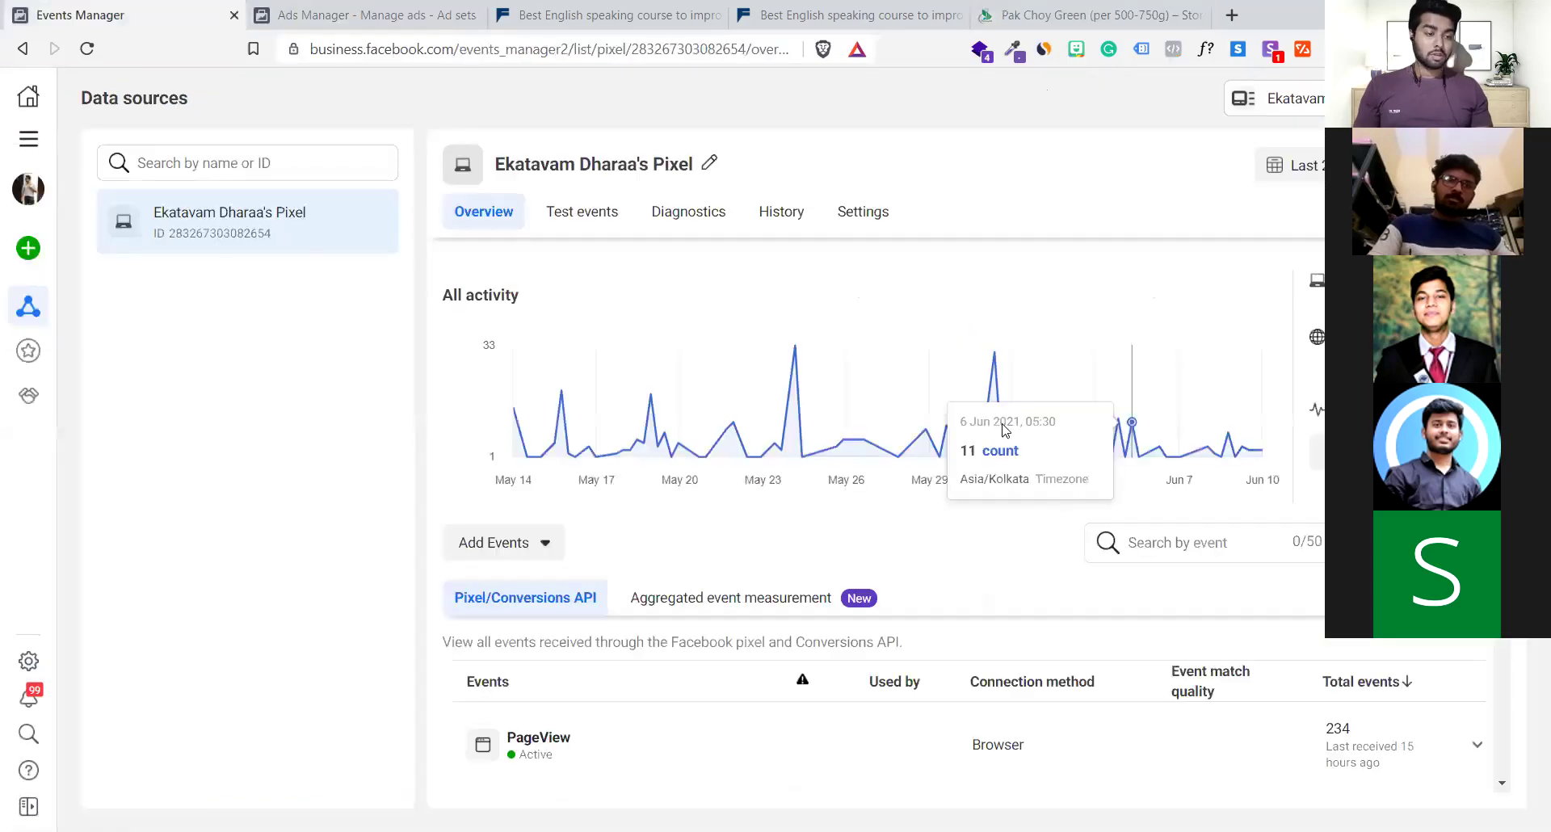
scroll(1041, 418, down, 2)
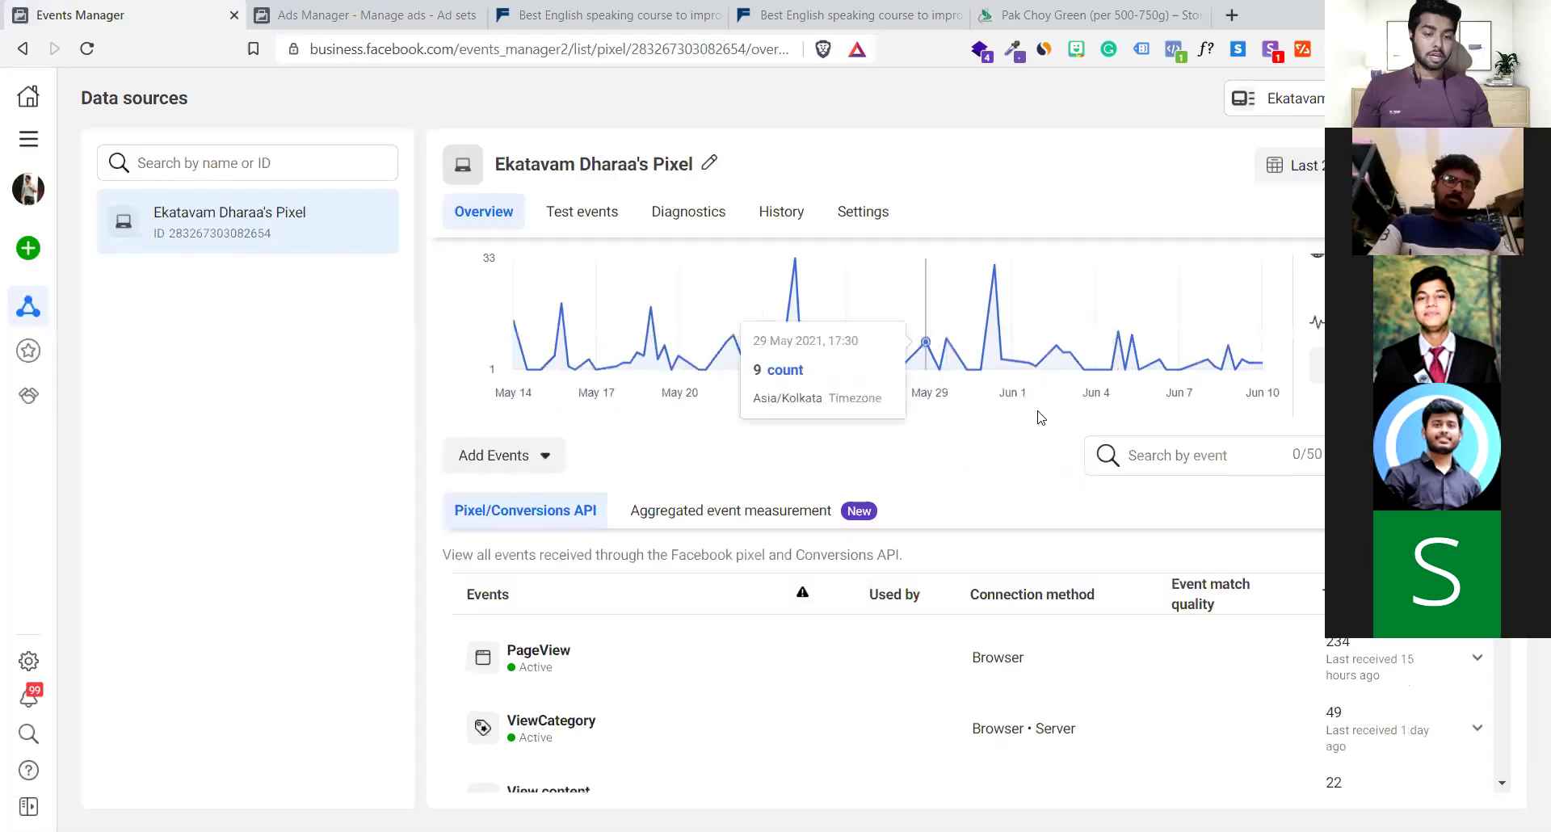
scroll(1041, 418, down, 4)
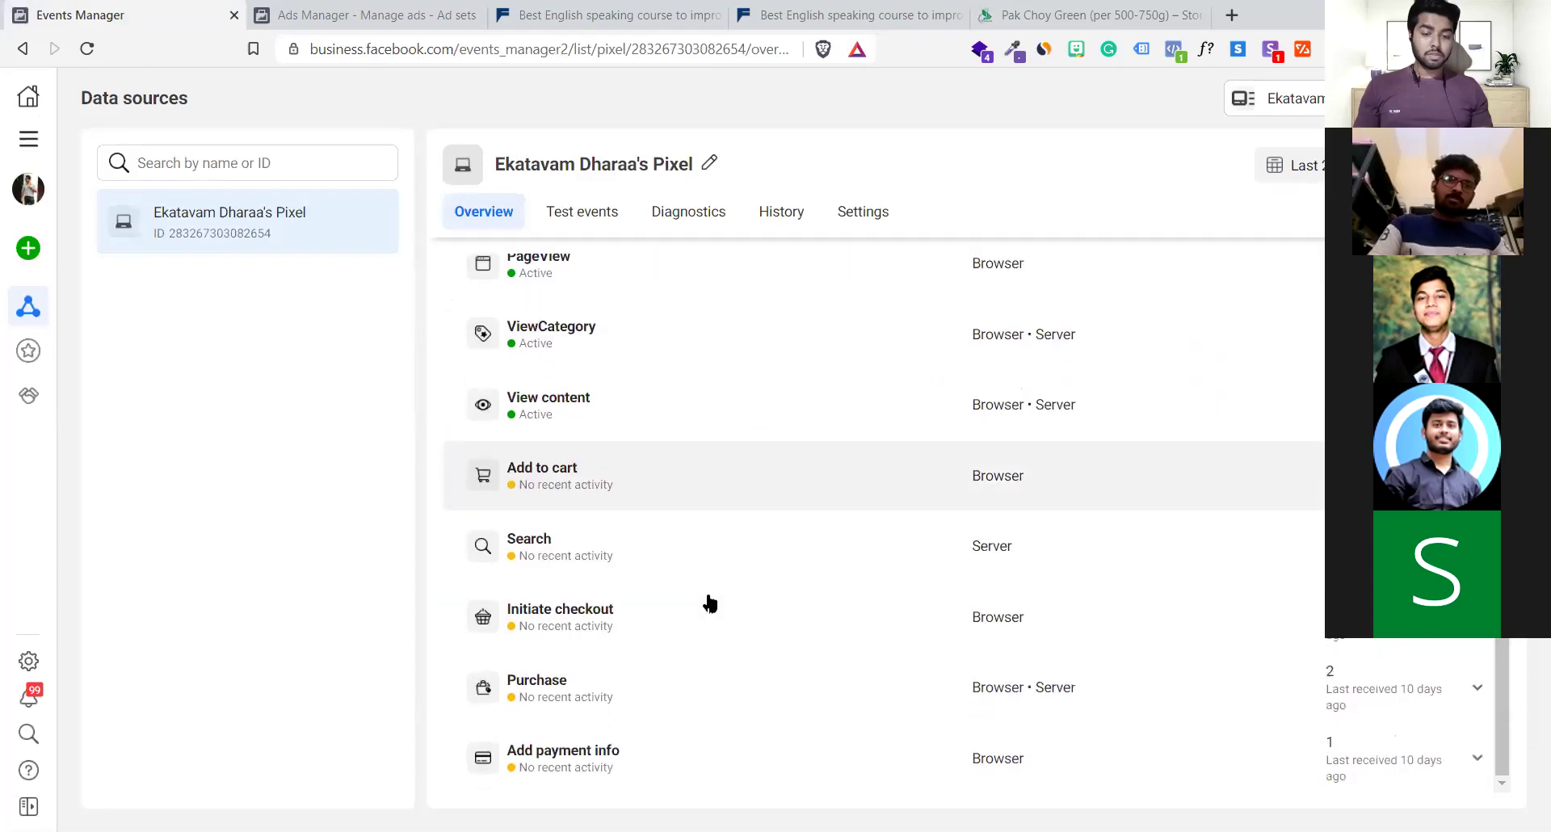
scroll(624, 385, up, 2)
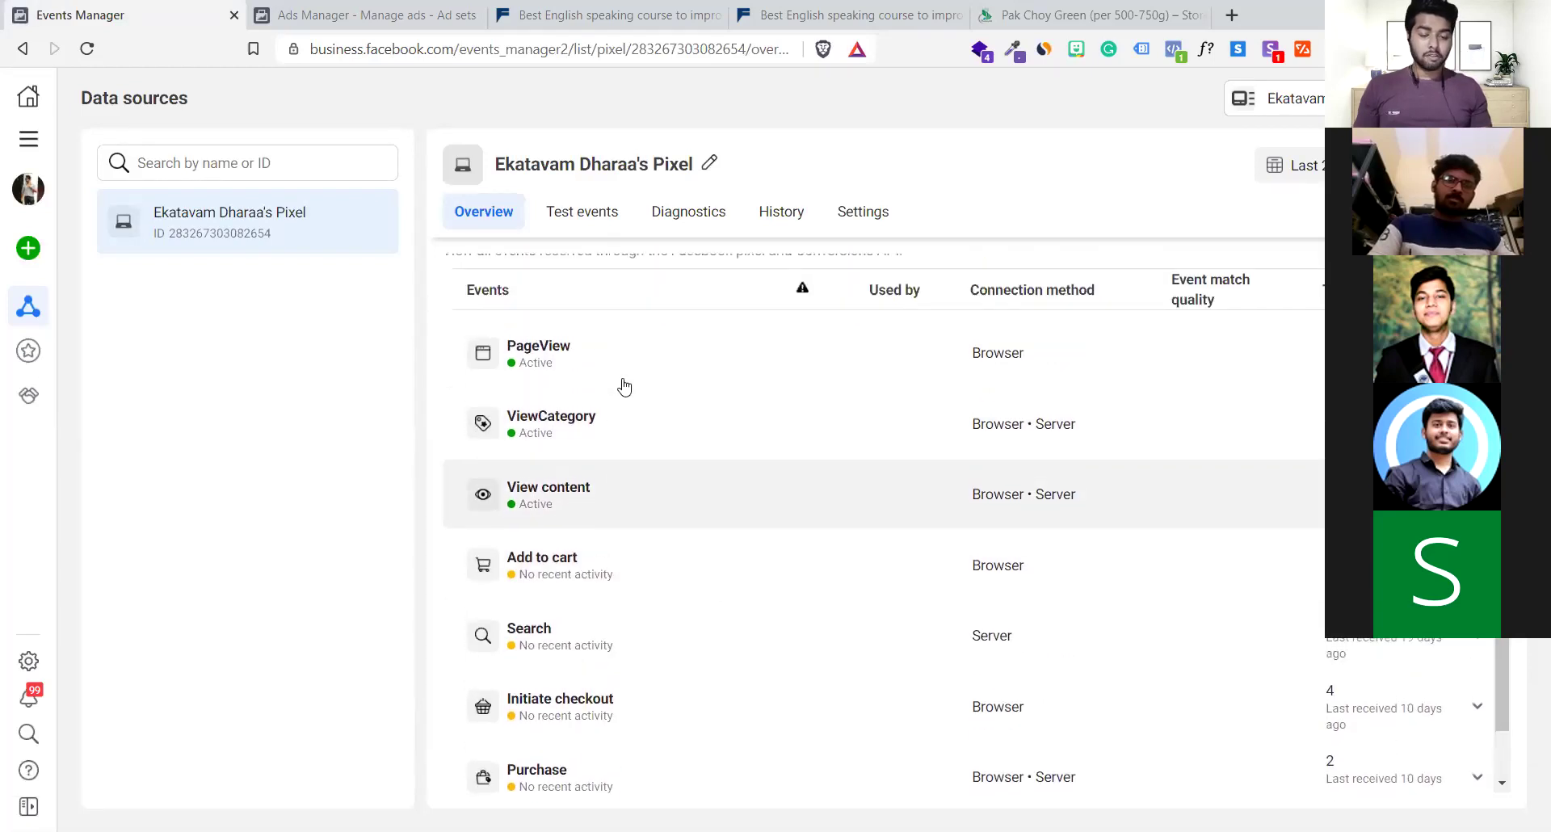
scroll(624, 385, down, 2)
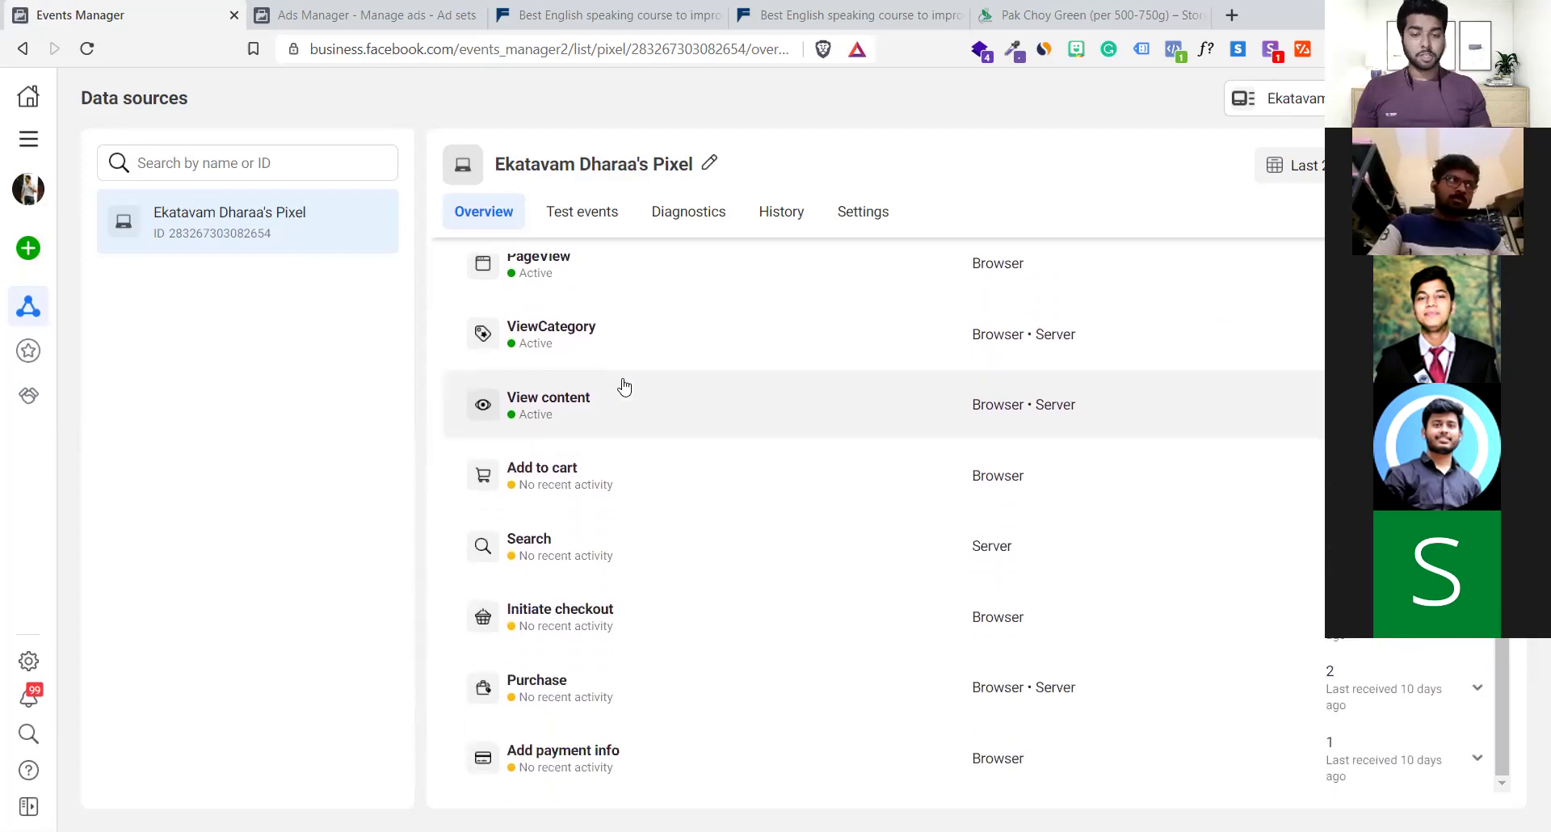
scroll(679, 375, up, 2)
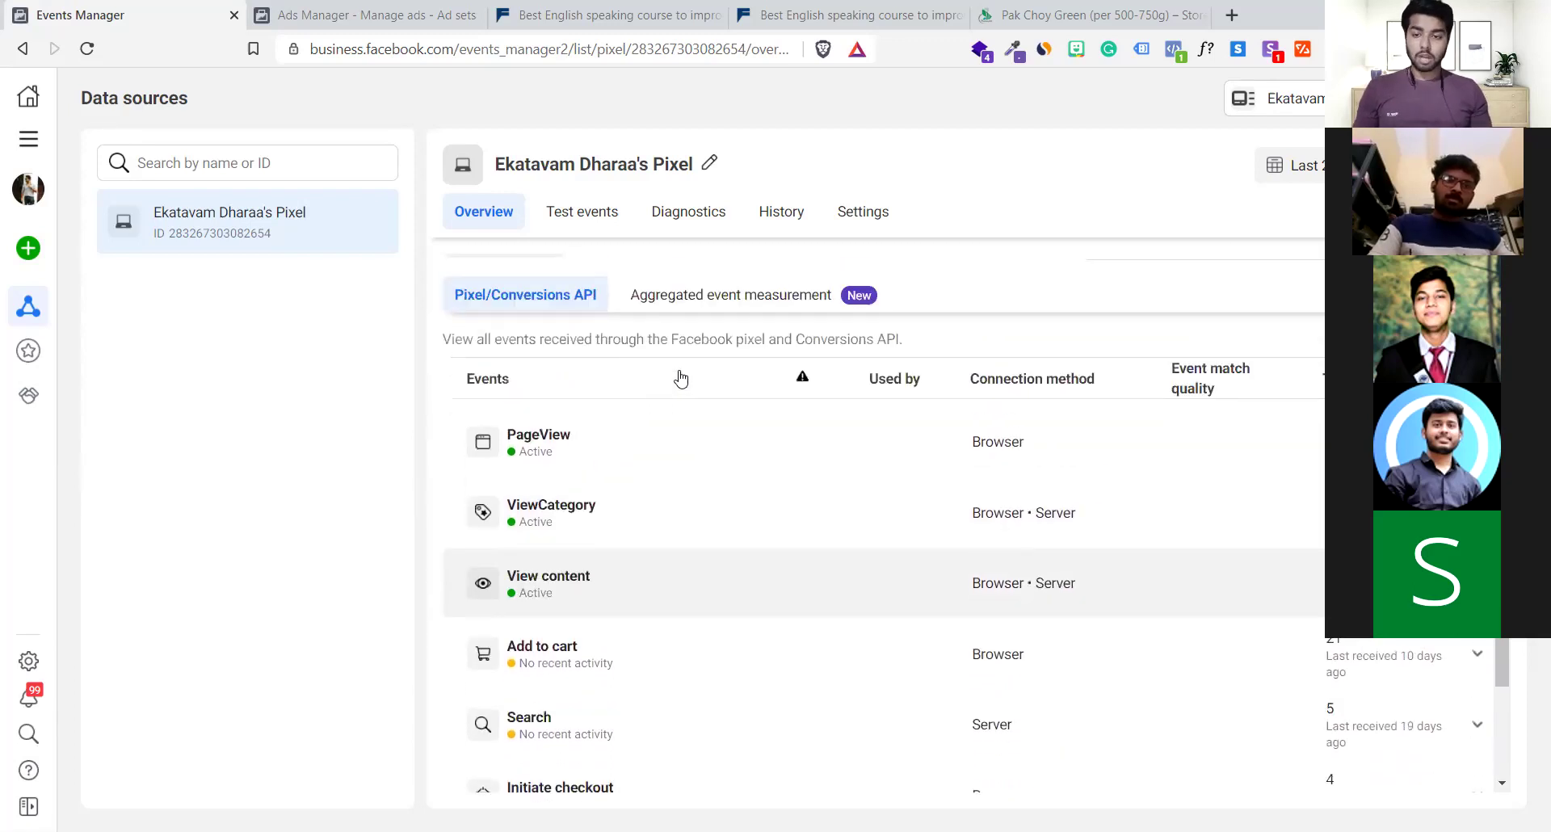
mouse_move(24, 404)
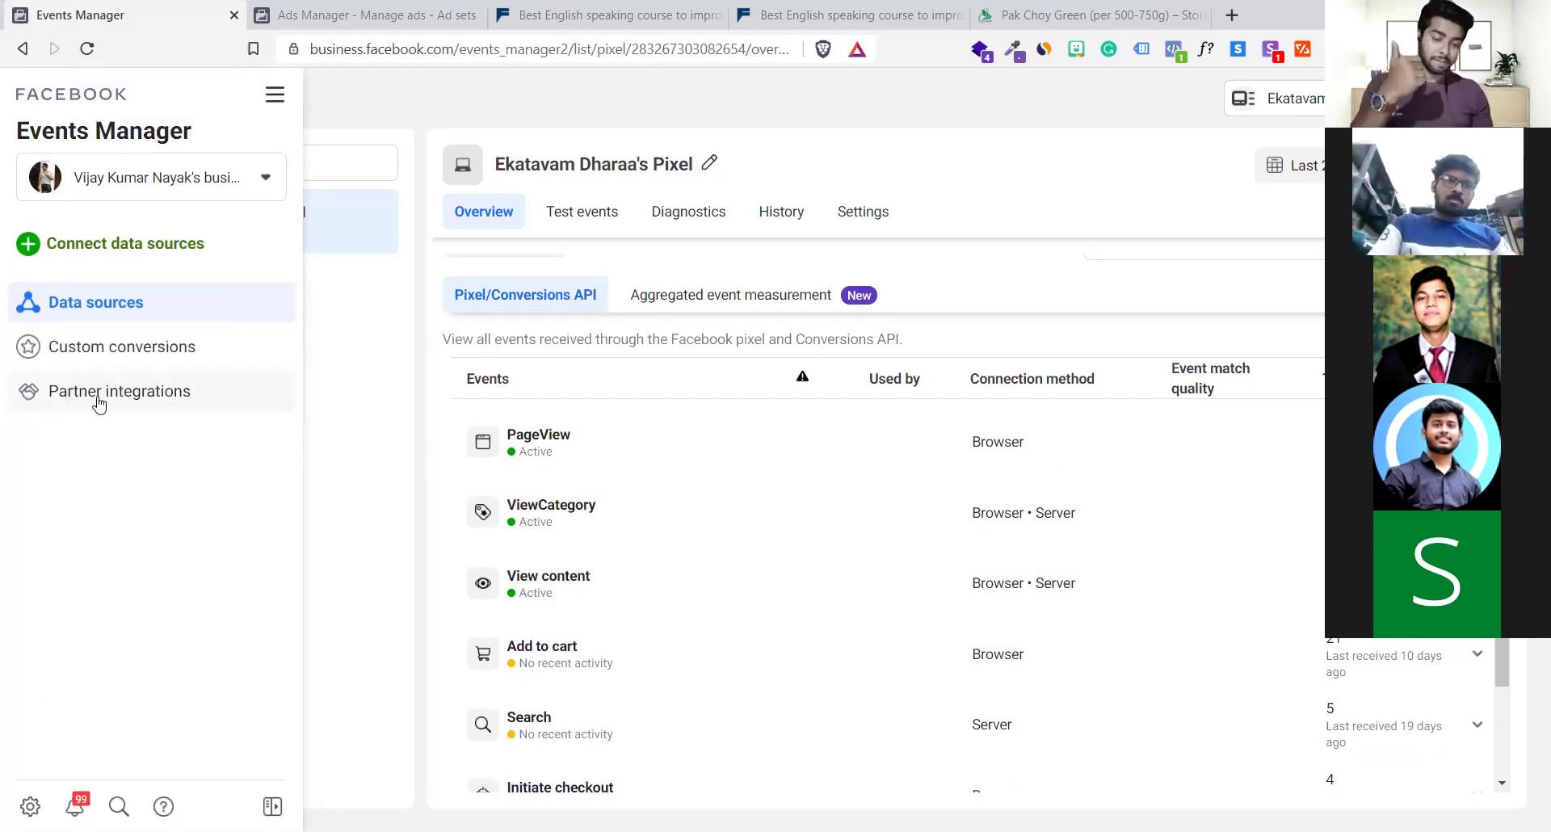
Open Partner integrations and review WooCommerce's website events and weekly volumes
click(100, 402)
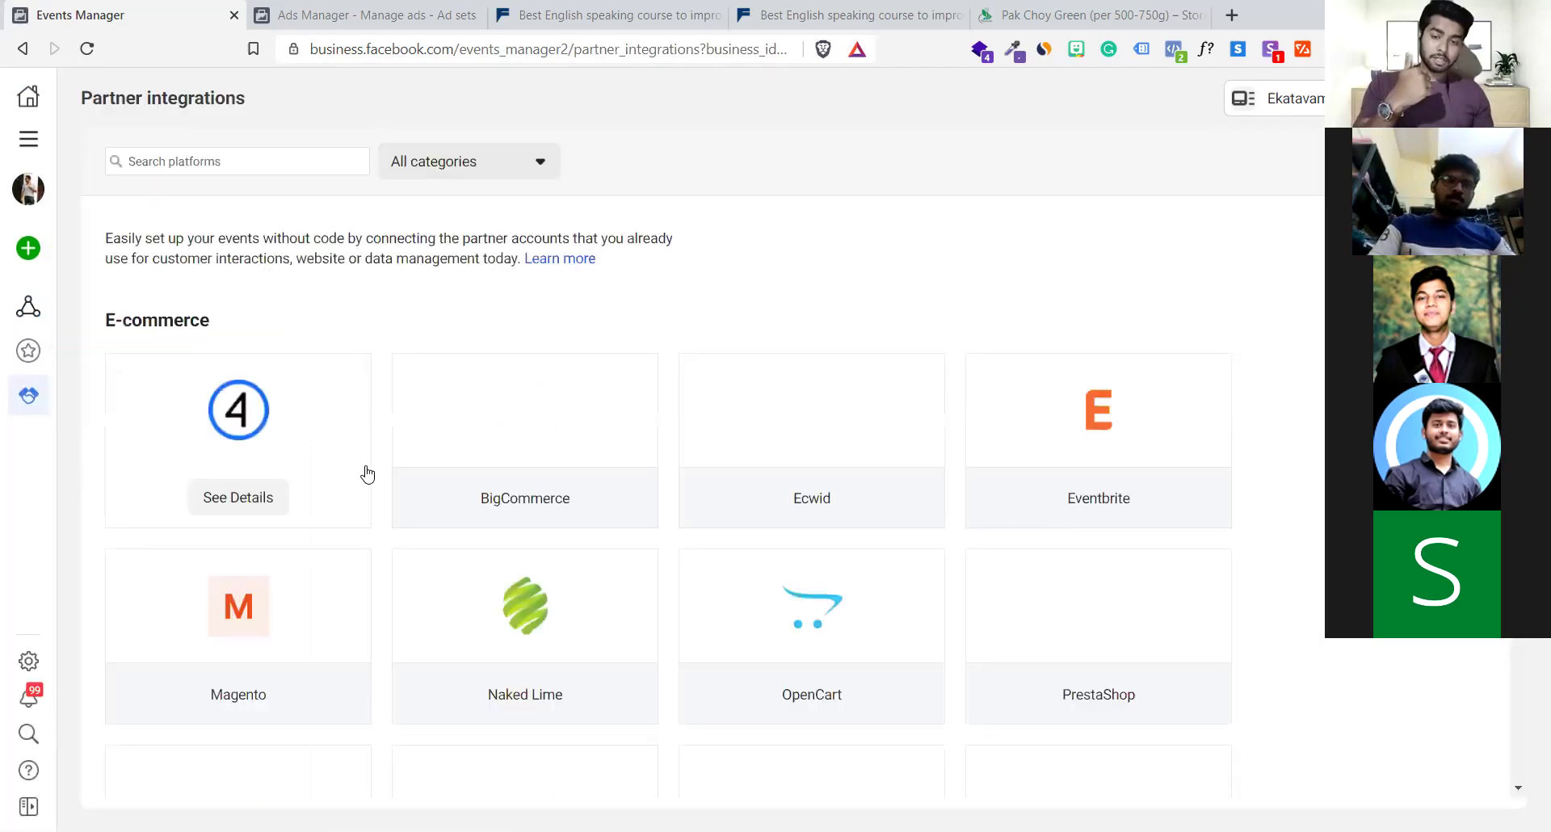
scroll(368, 474, down, 4)
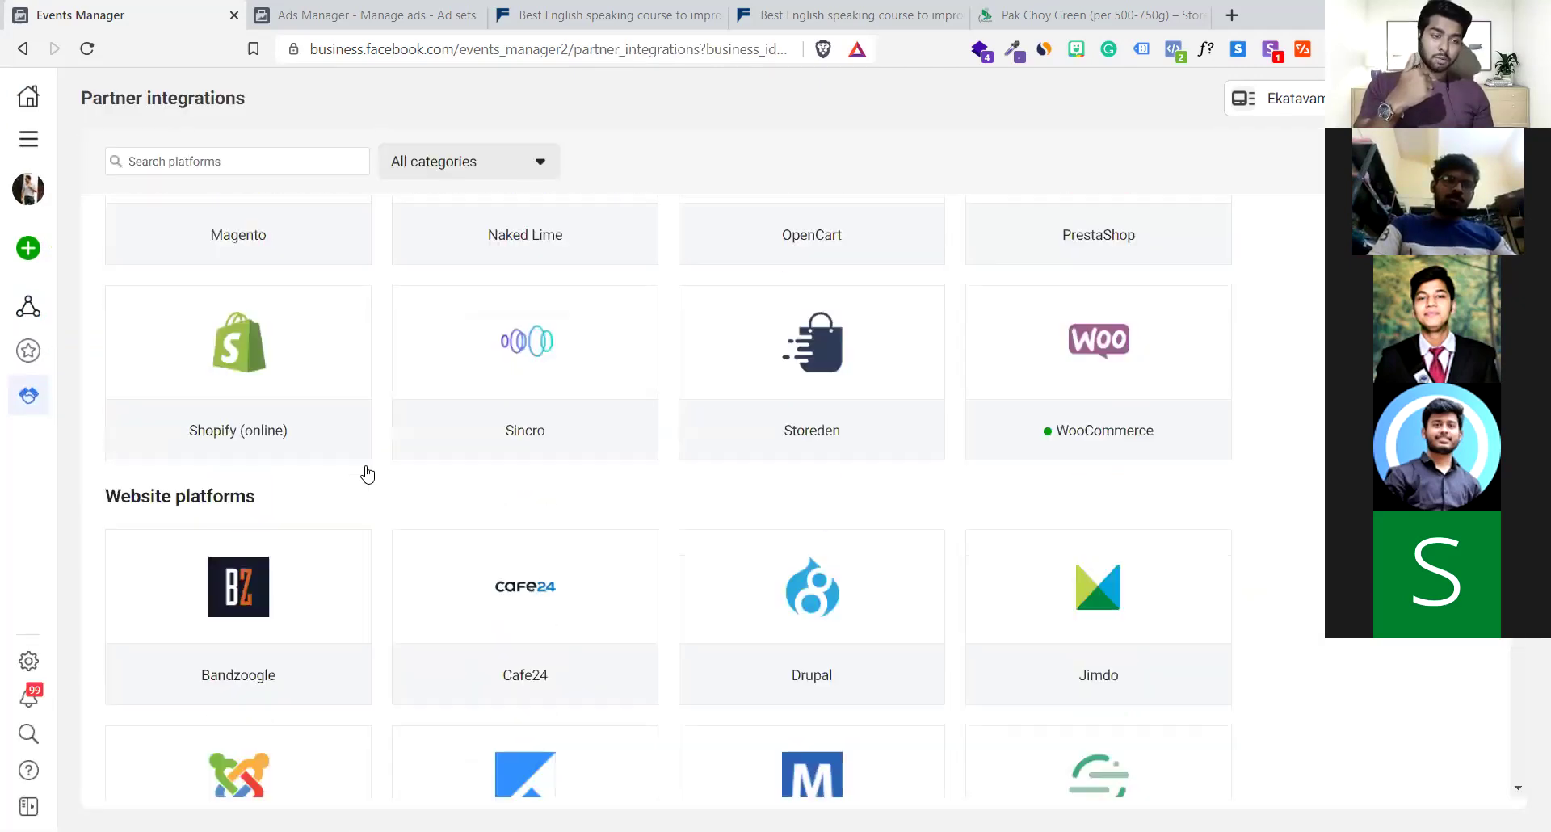
mouse_move(1101, 420)
click(1103, 446)
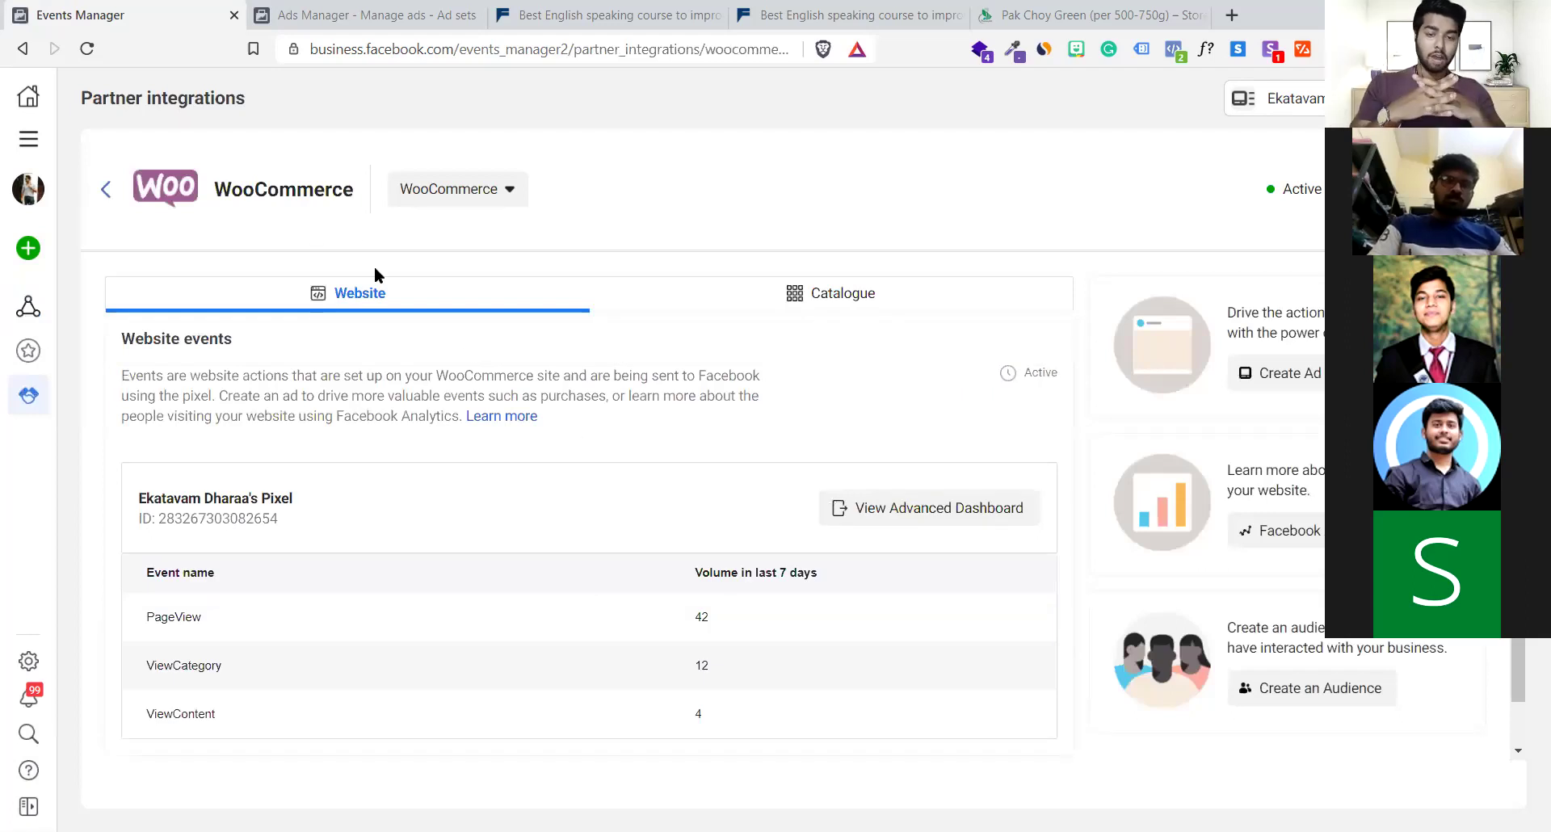
scroll(426, 507, down, 1)
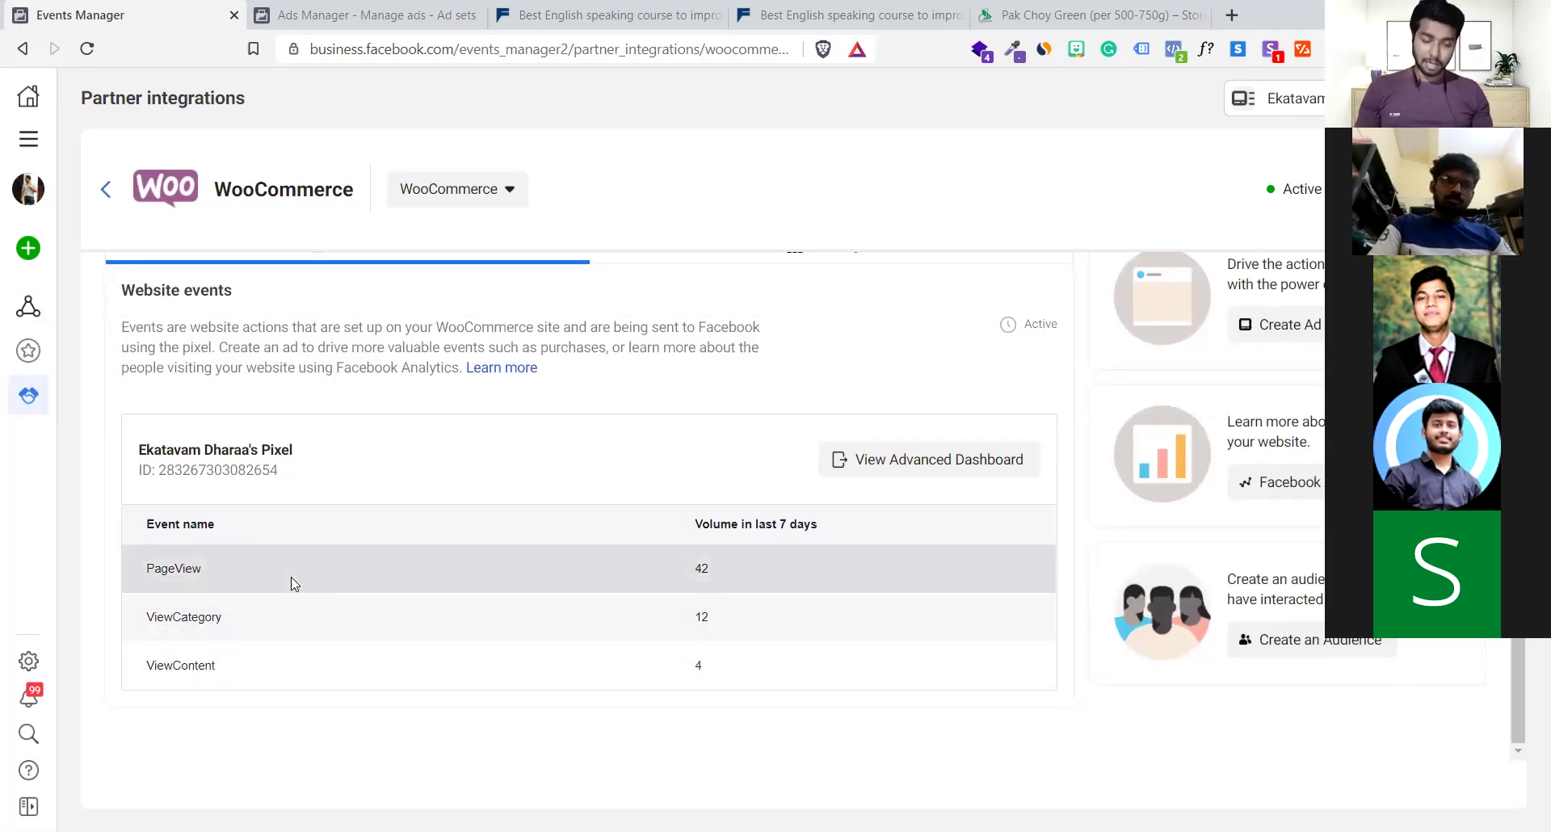
scroll(293, 584, up, 1)
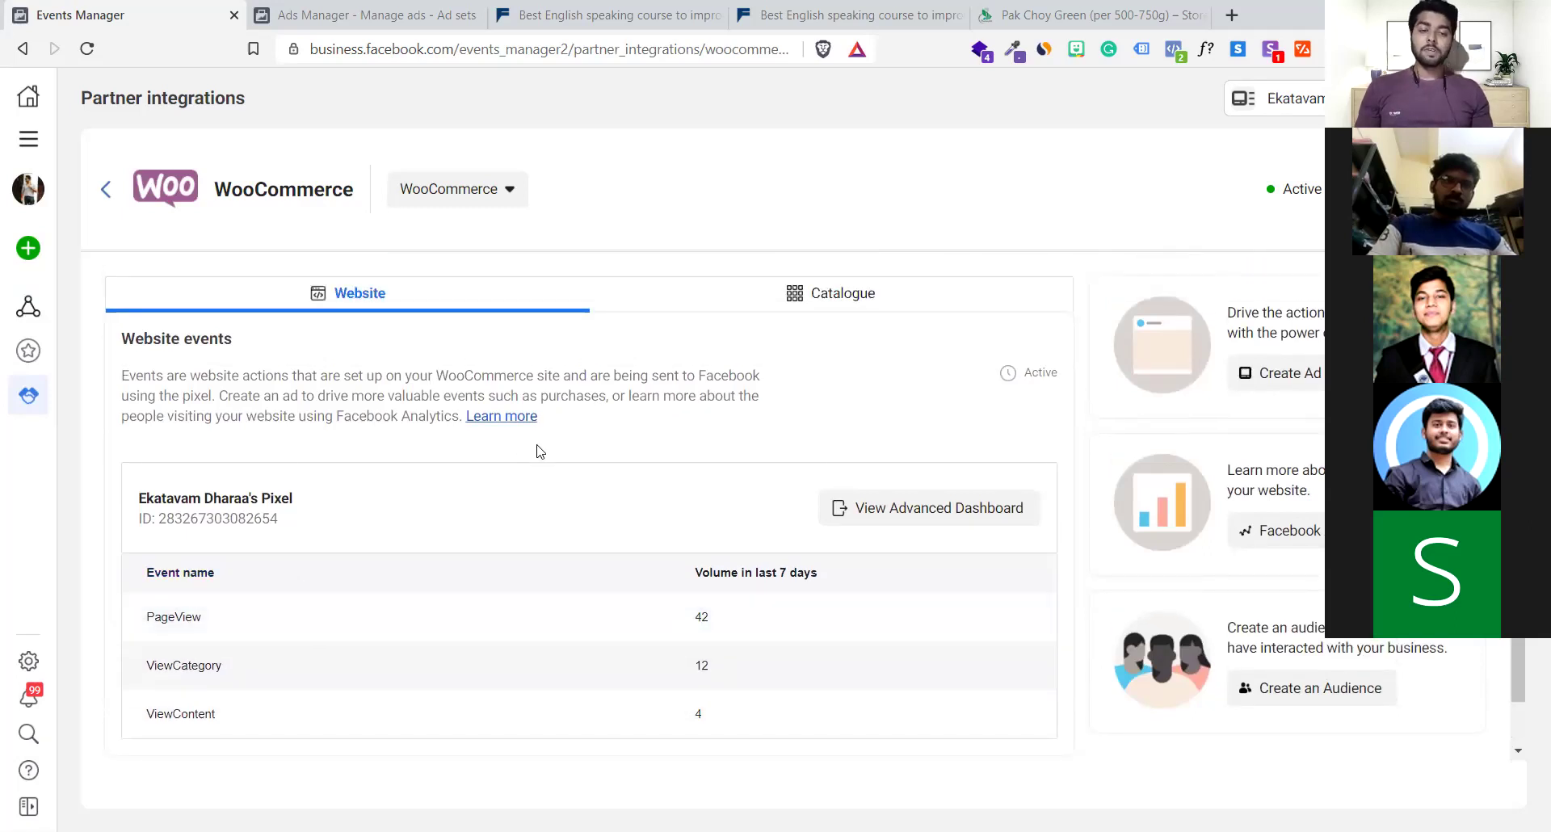
click(21, 50)
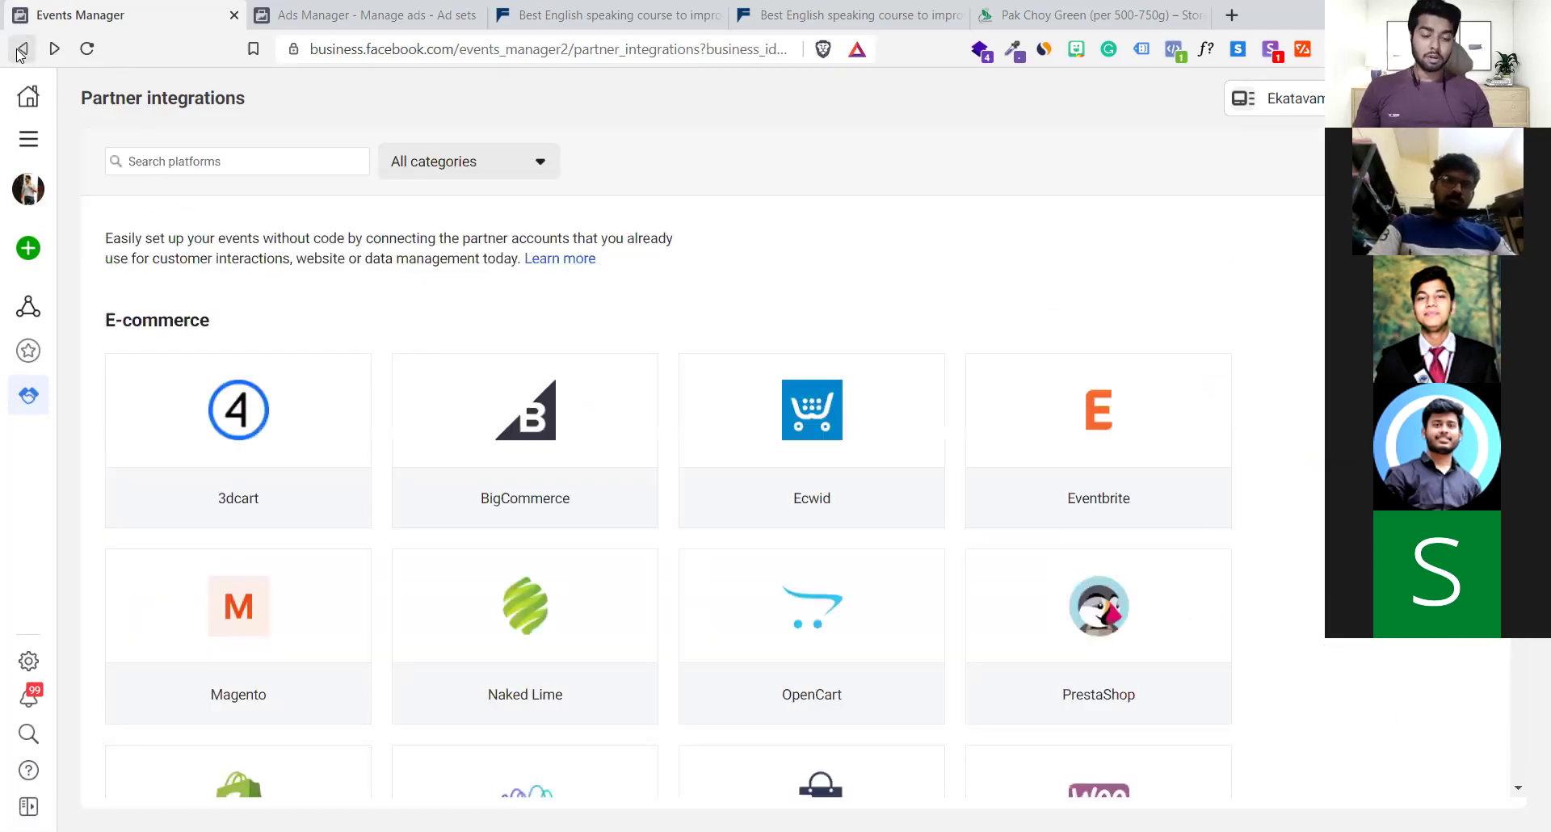
Scroll through the remaining partner integrations, then go to Custom conversions
scroll(579, 535, down, 2)
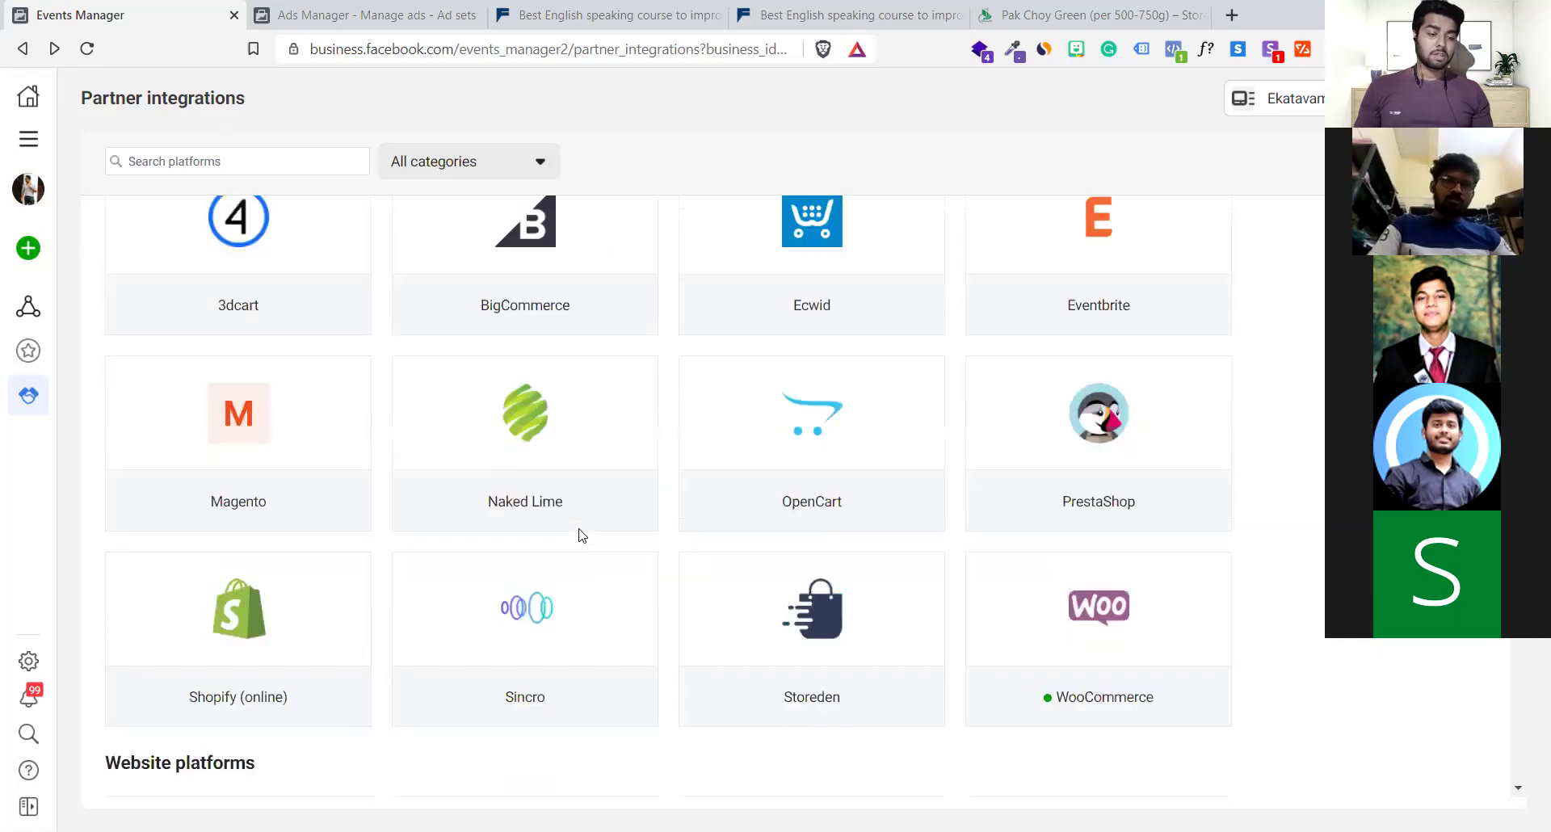
mouse_move(1100, 598)
scroll(1094, 565, down, 2)
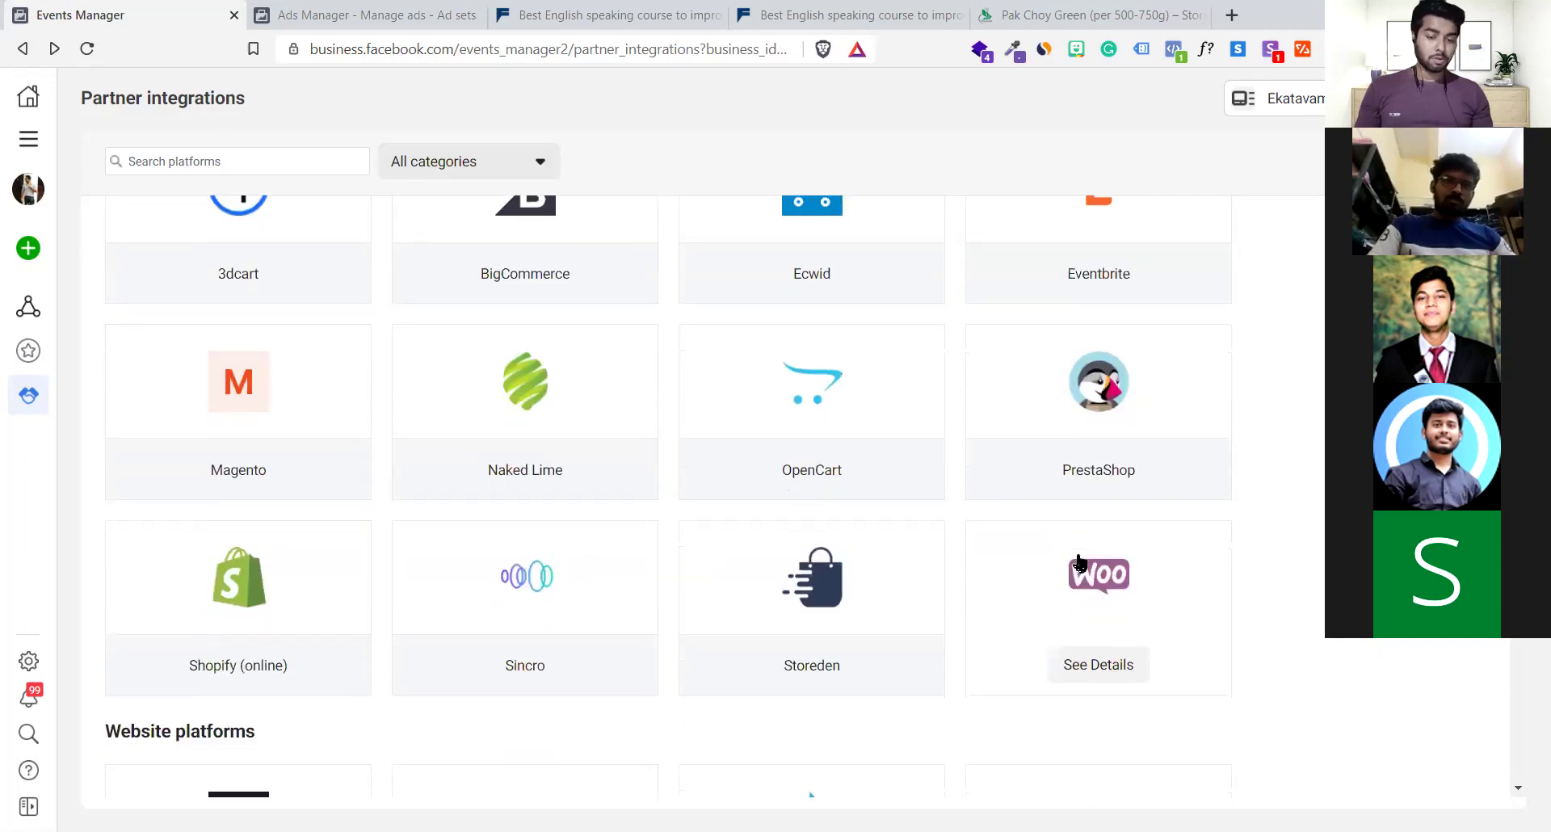
mouse_move(234, 442)
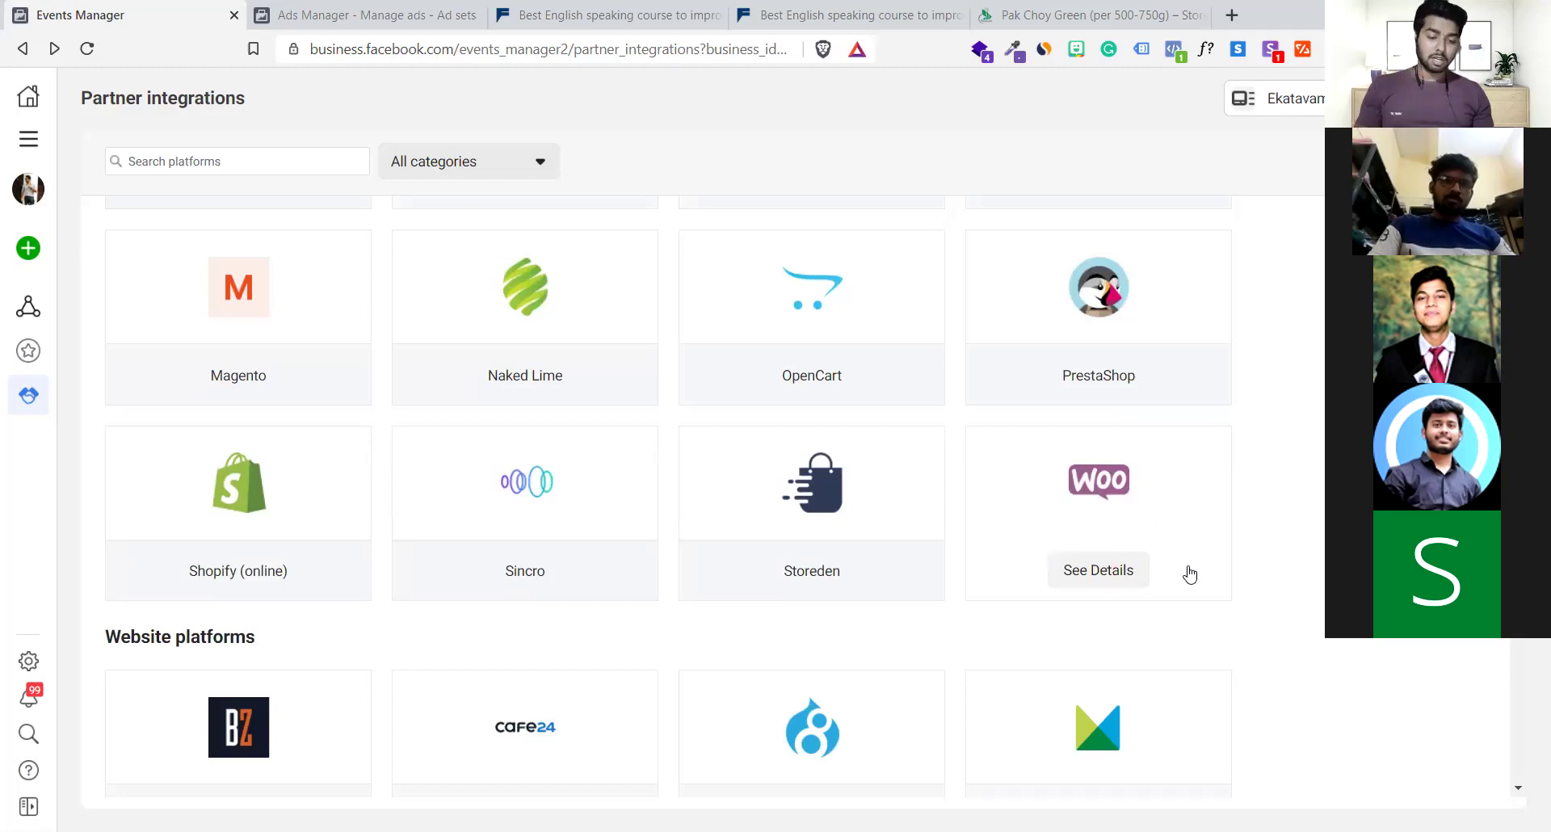
scroll(1190, 574, down, 3)
scroll(1189, 574, up, 2)
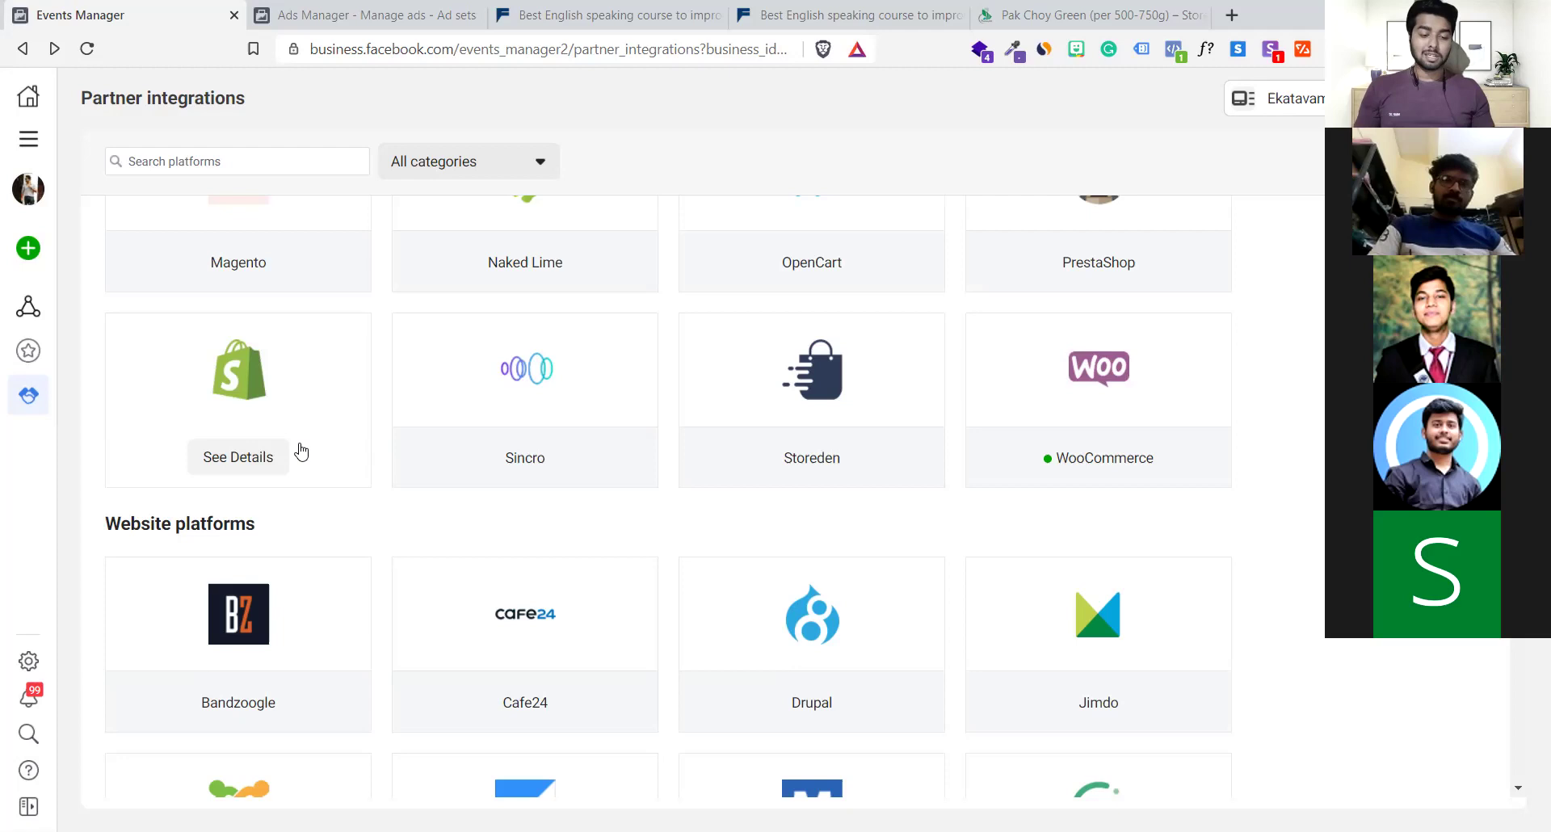
scroll(546, 598, up, 2)
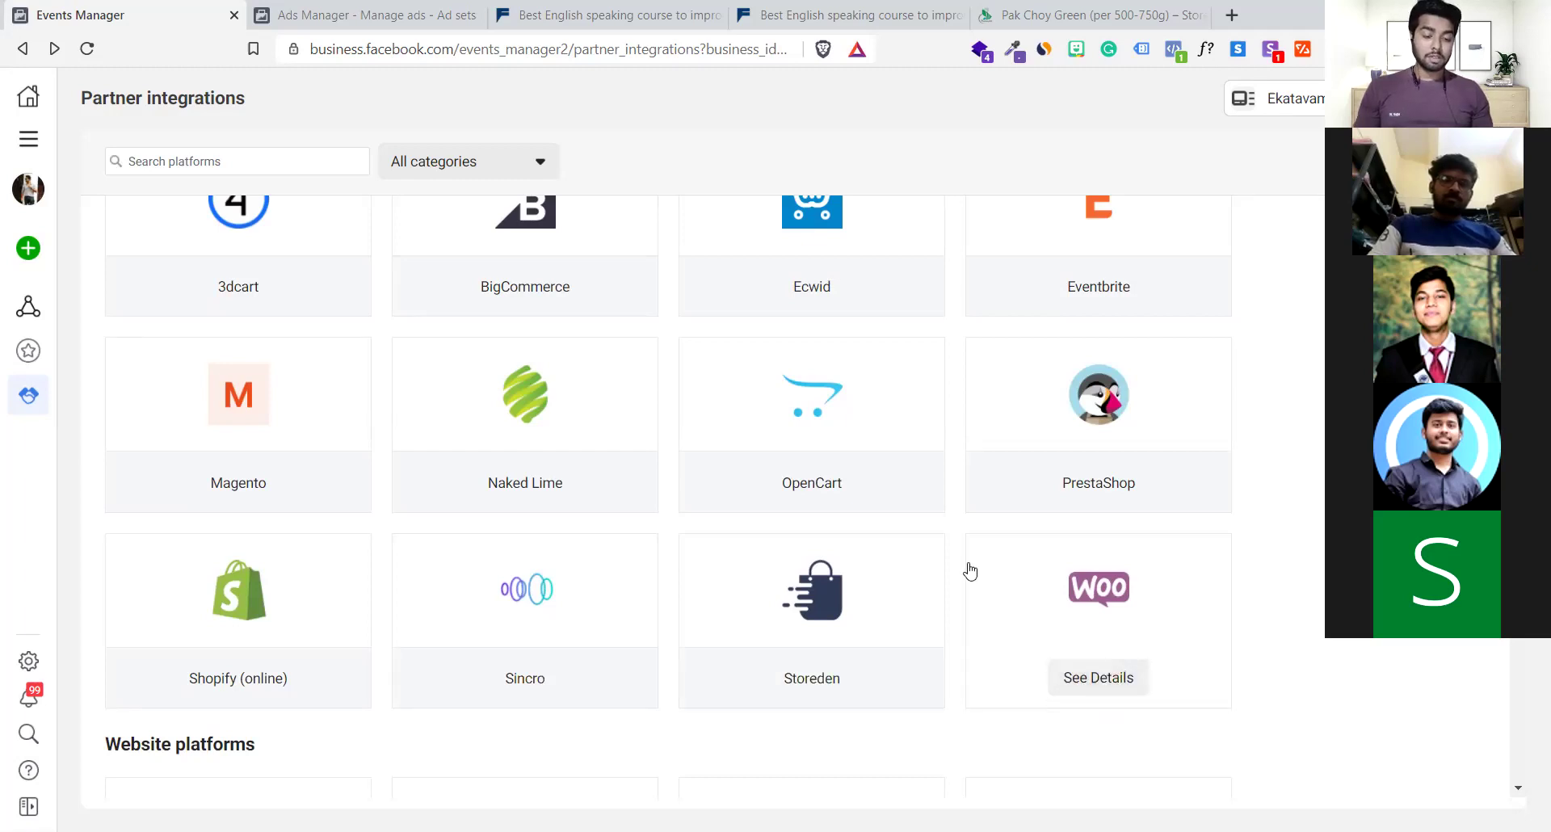
scroll(973, 565, up, 2)
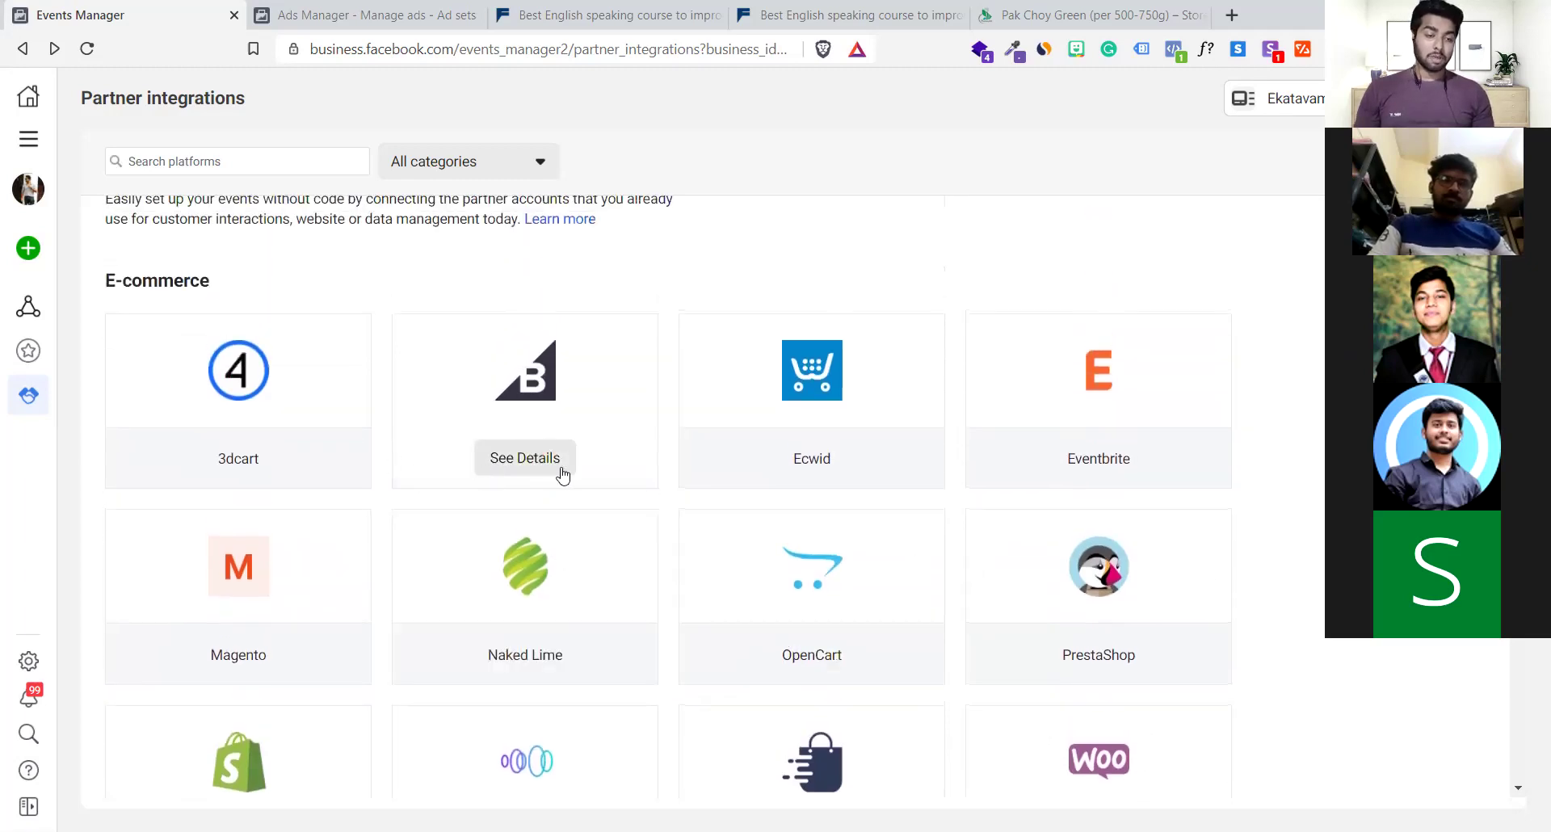
click(49, 347)
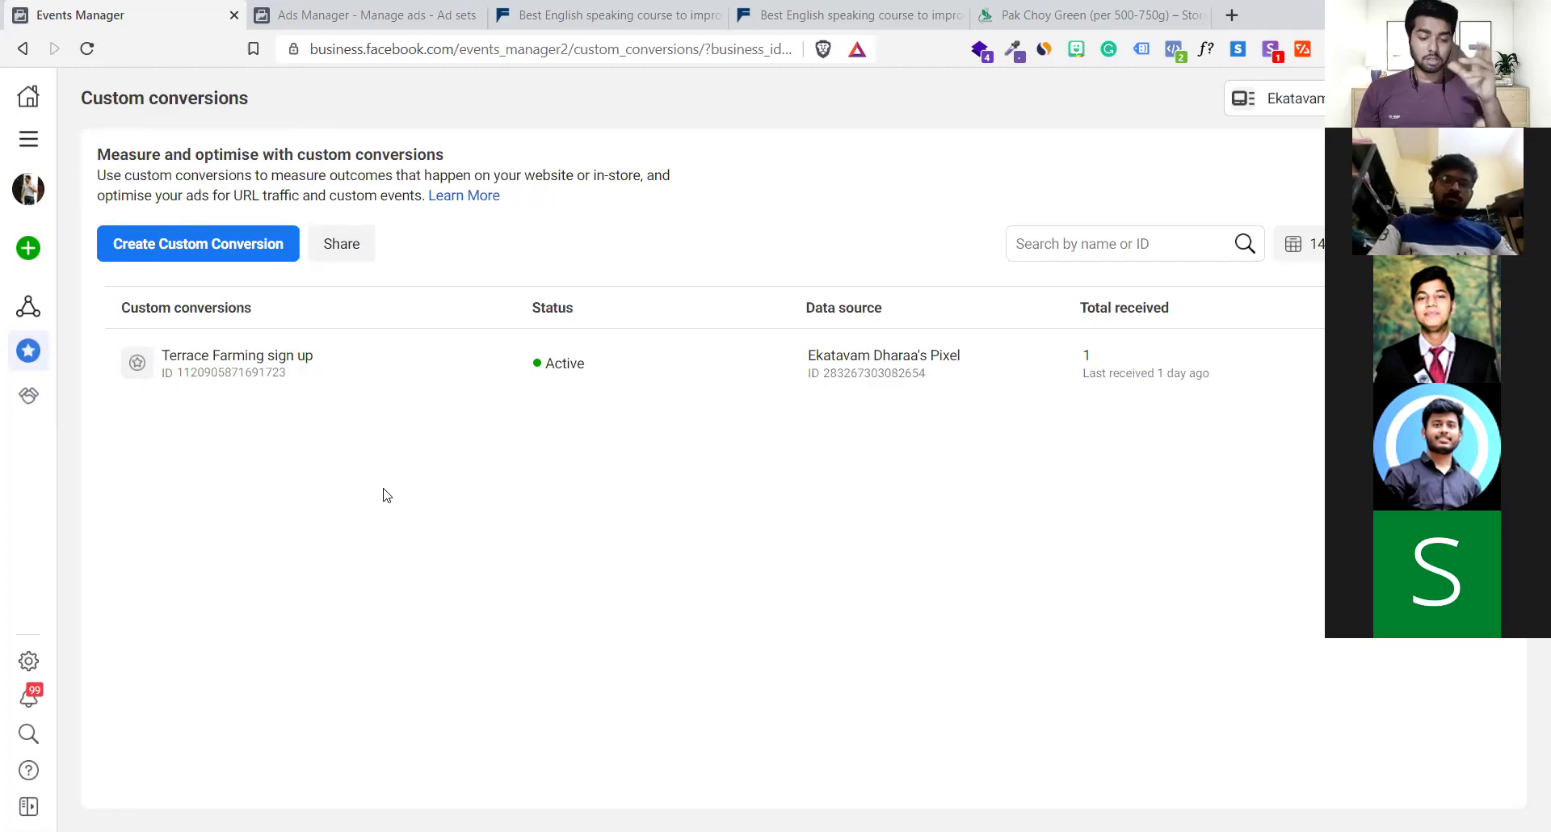
Return to the pixel overview and inspect the PageView and ViewCategory event details
click(31, 305)
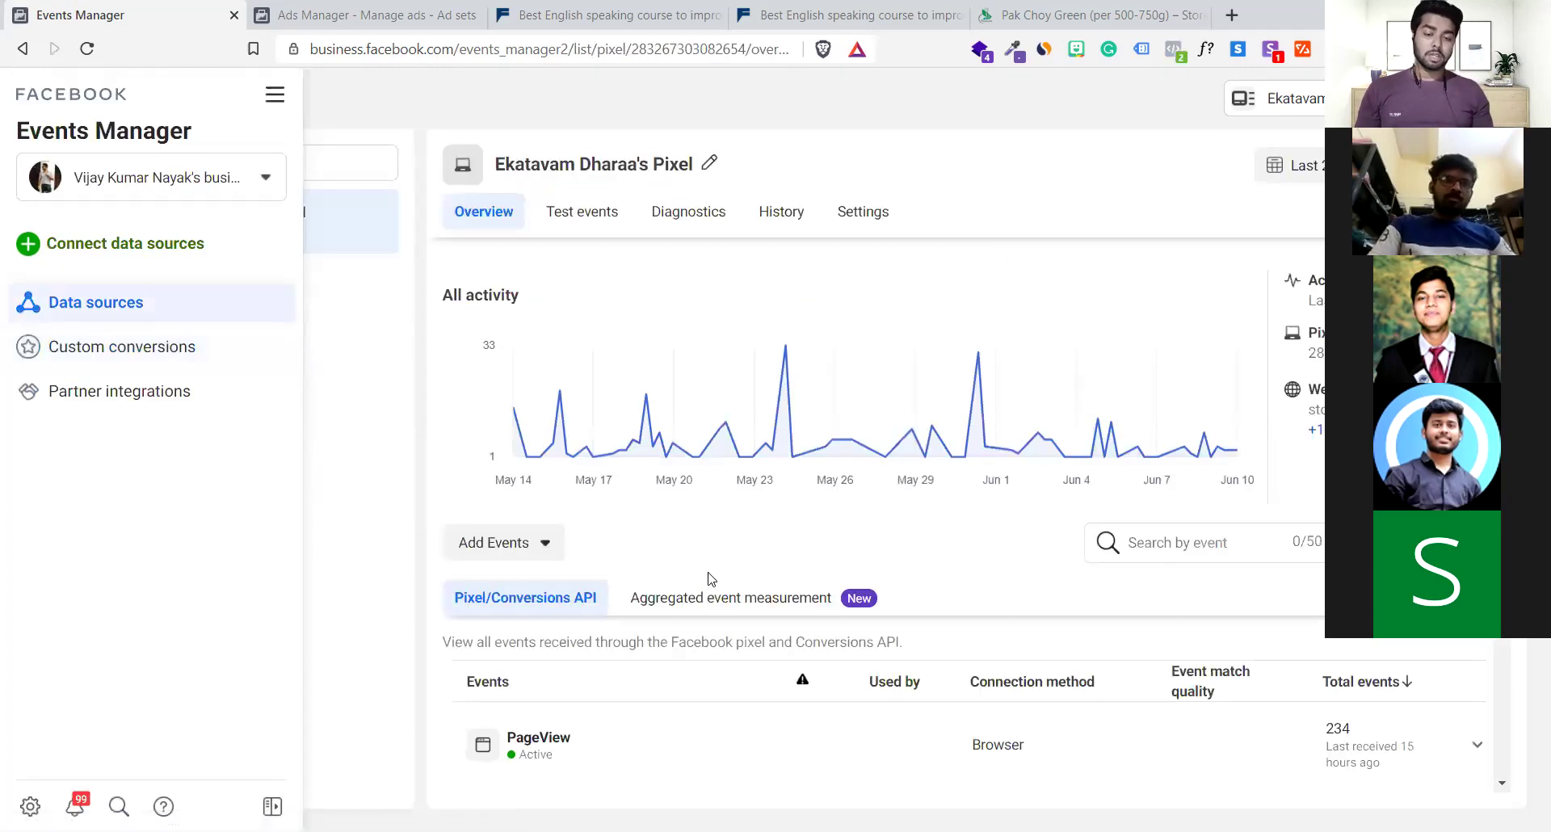
scroll(710, 557, down, 4)
scroll(710, 579, down, 2)
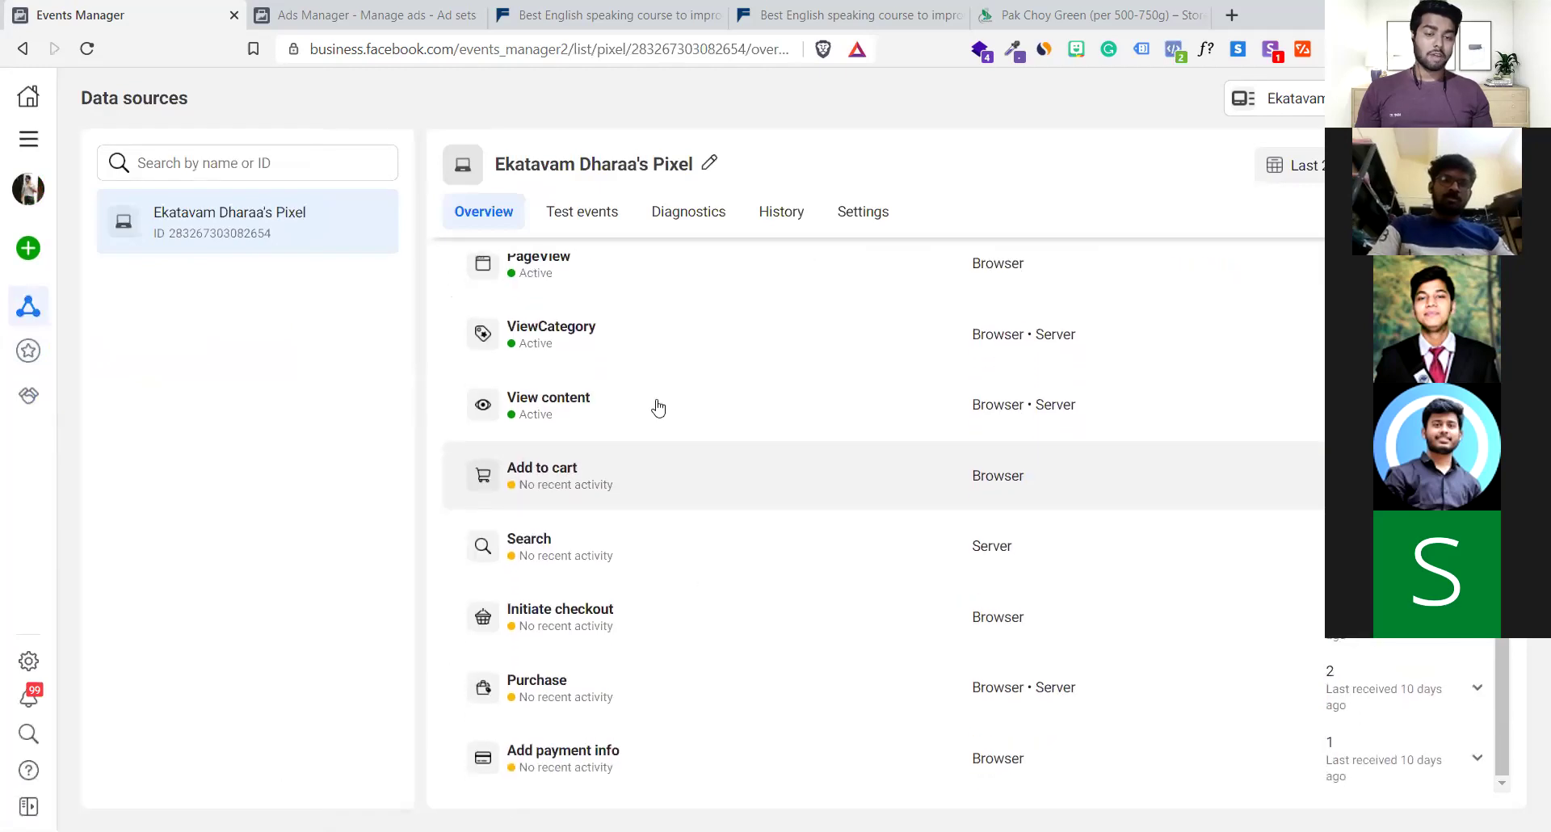
click(623, 284)
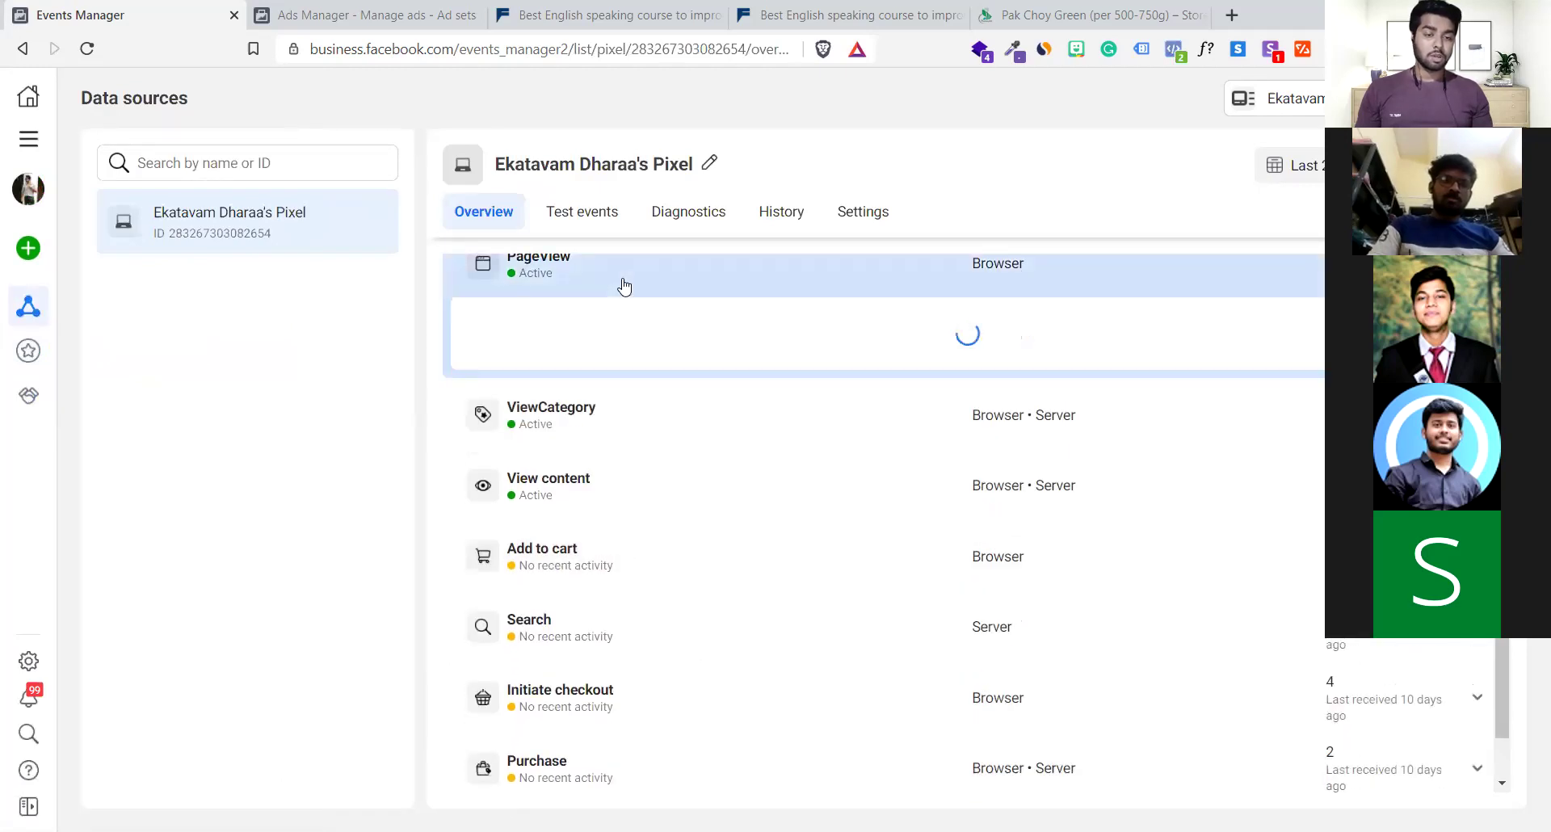
click(621, 285)
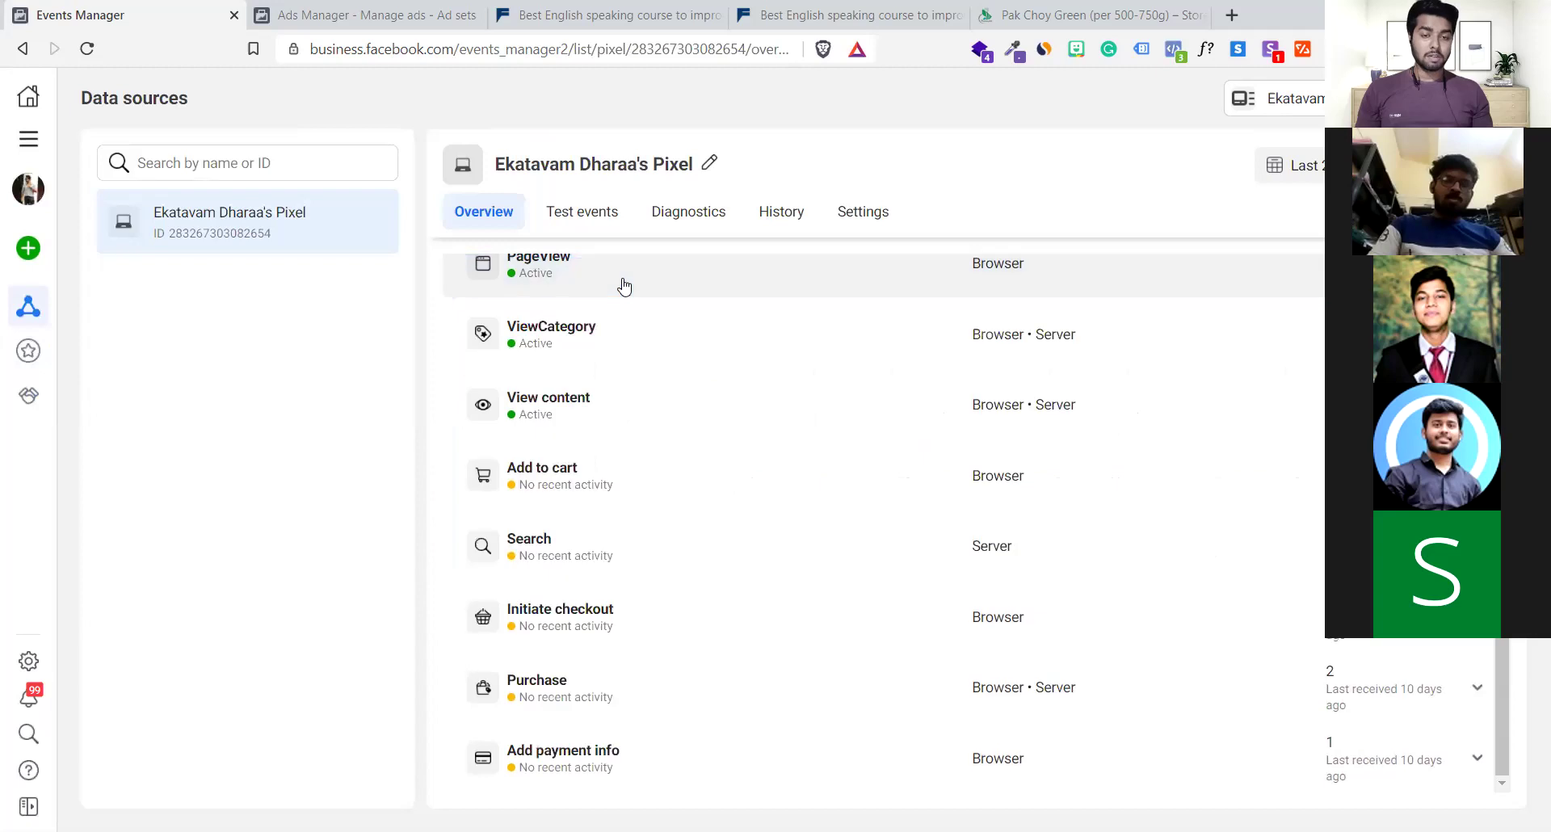
click(630, 353)
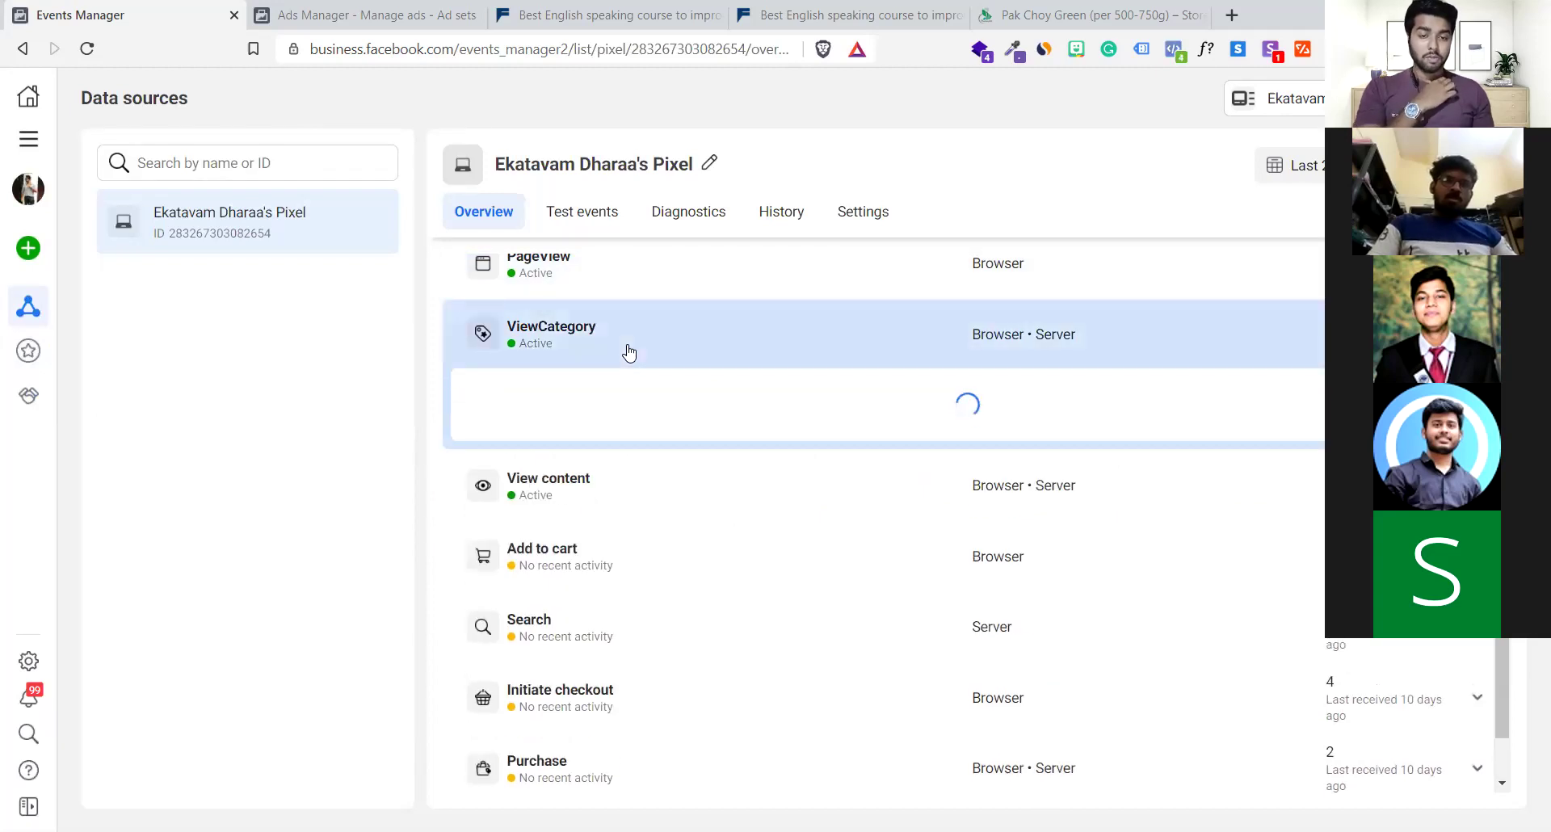
click(624, 350)
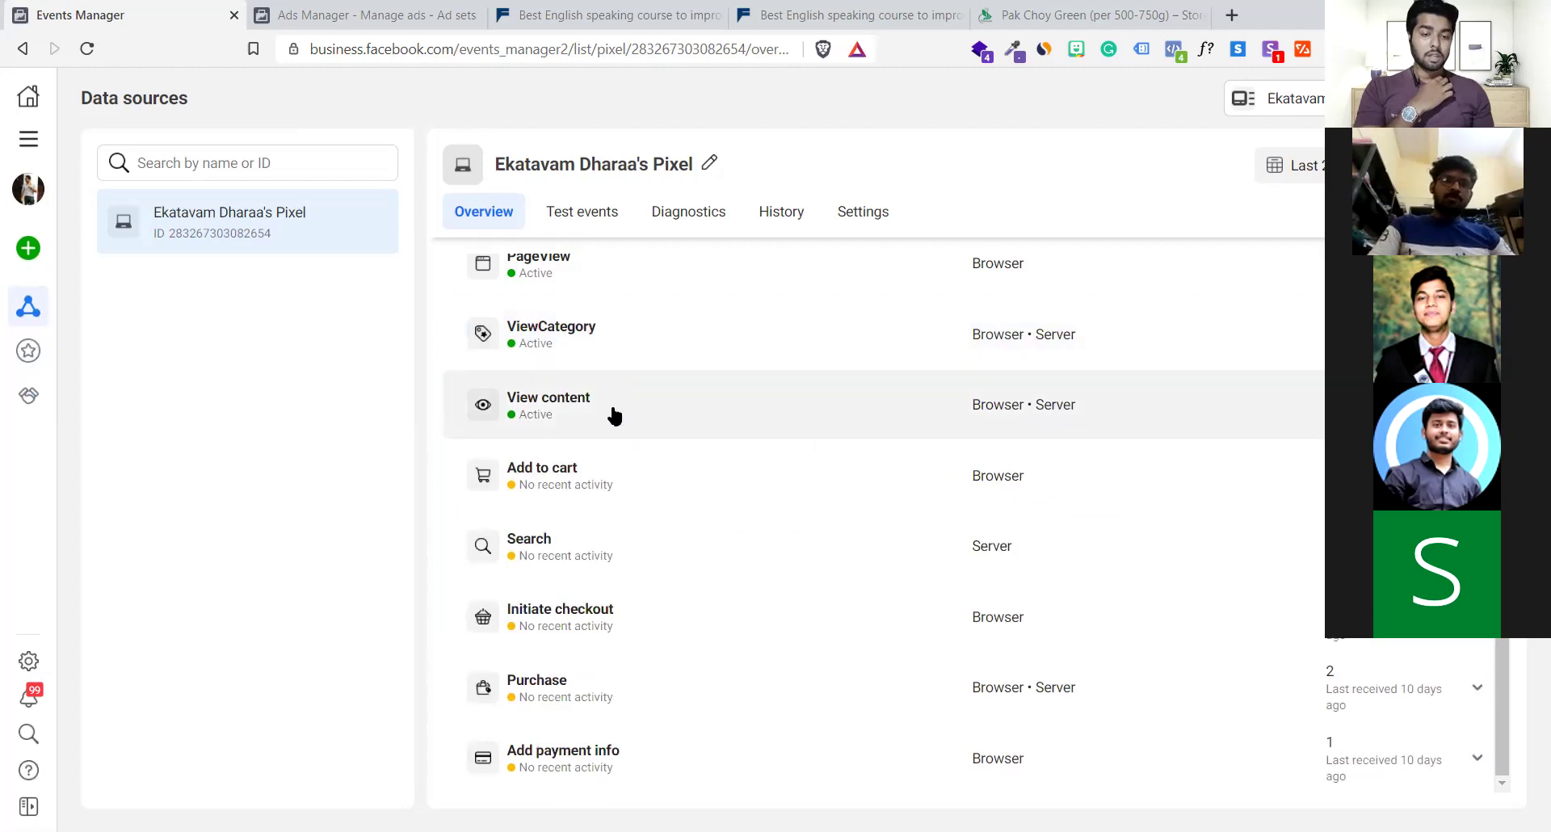
Inspect the Add to cart, Search, Initiate checkout and Purchase event details
click(604, 491)
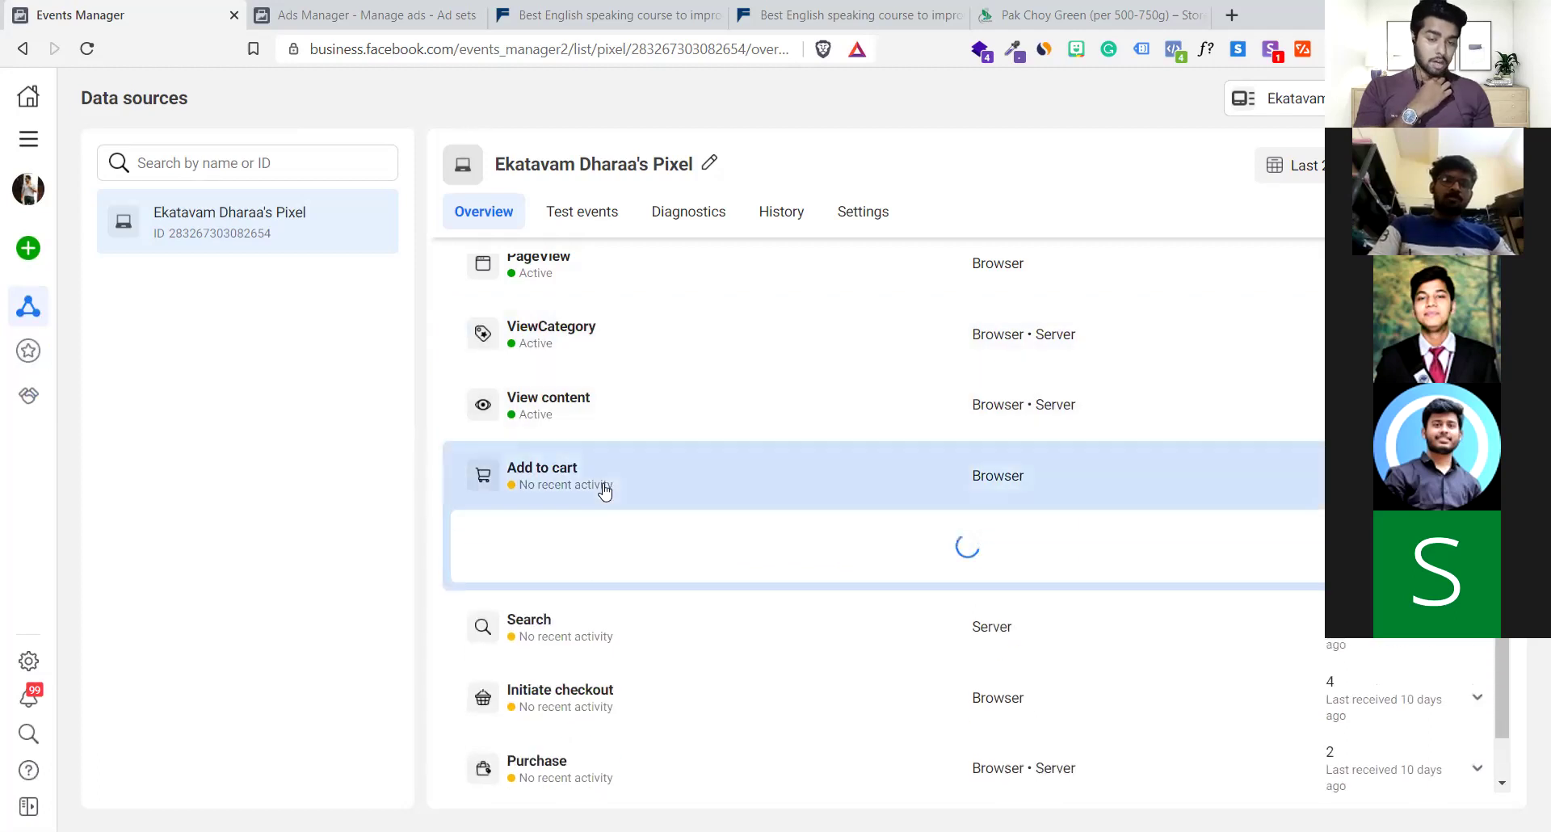
click(604, 490)
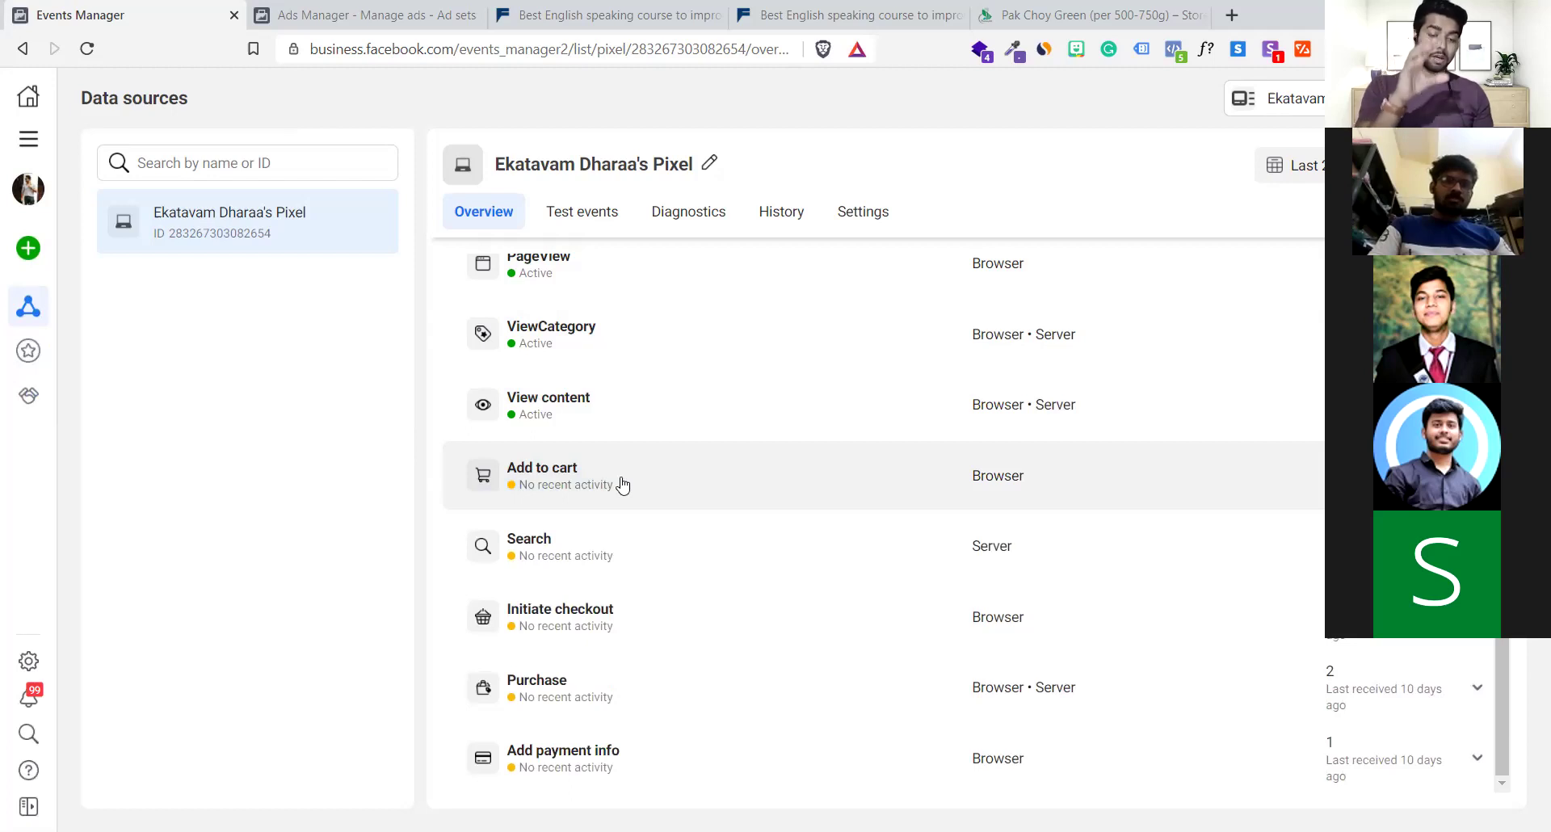
click(615, 543)
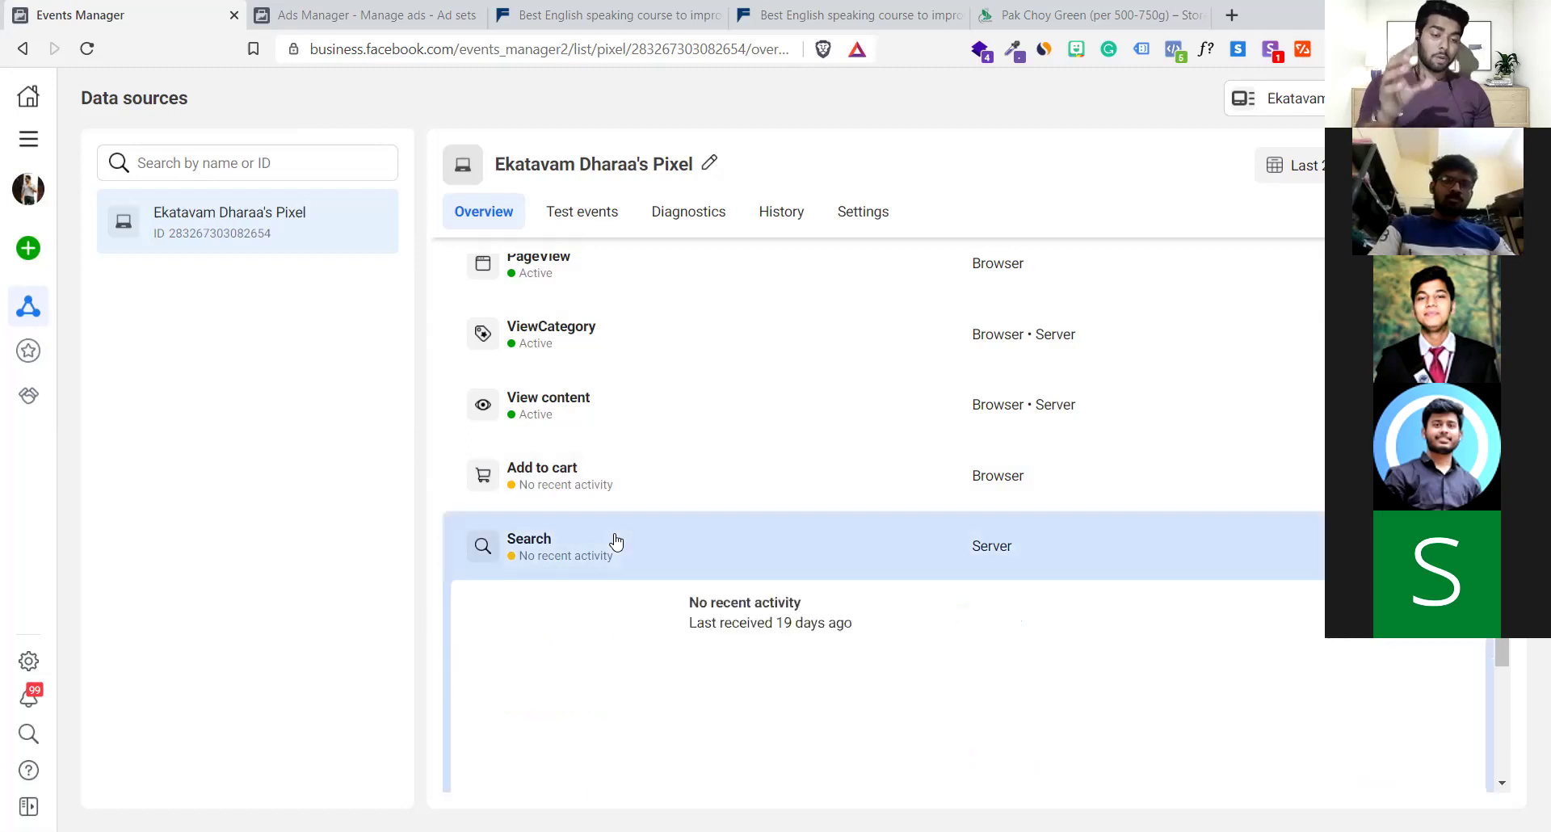
click(615, 542)
click(600, 615)
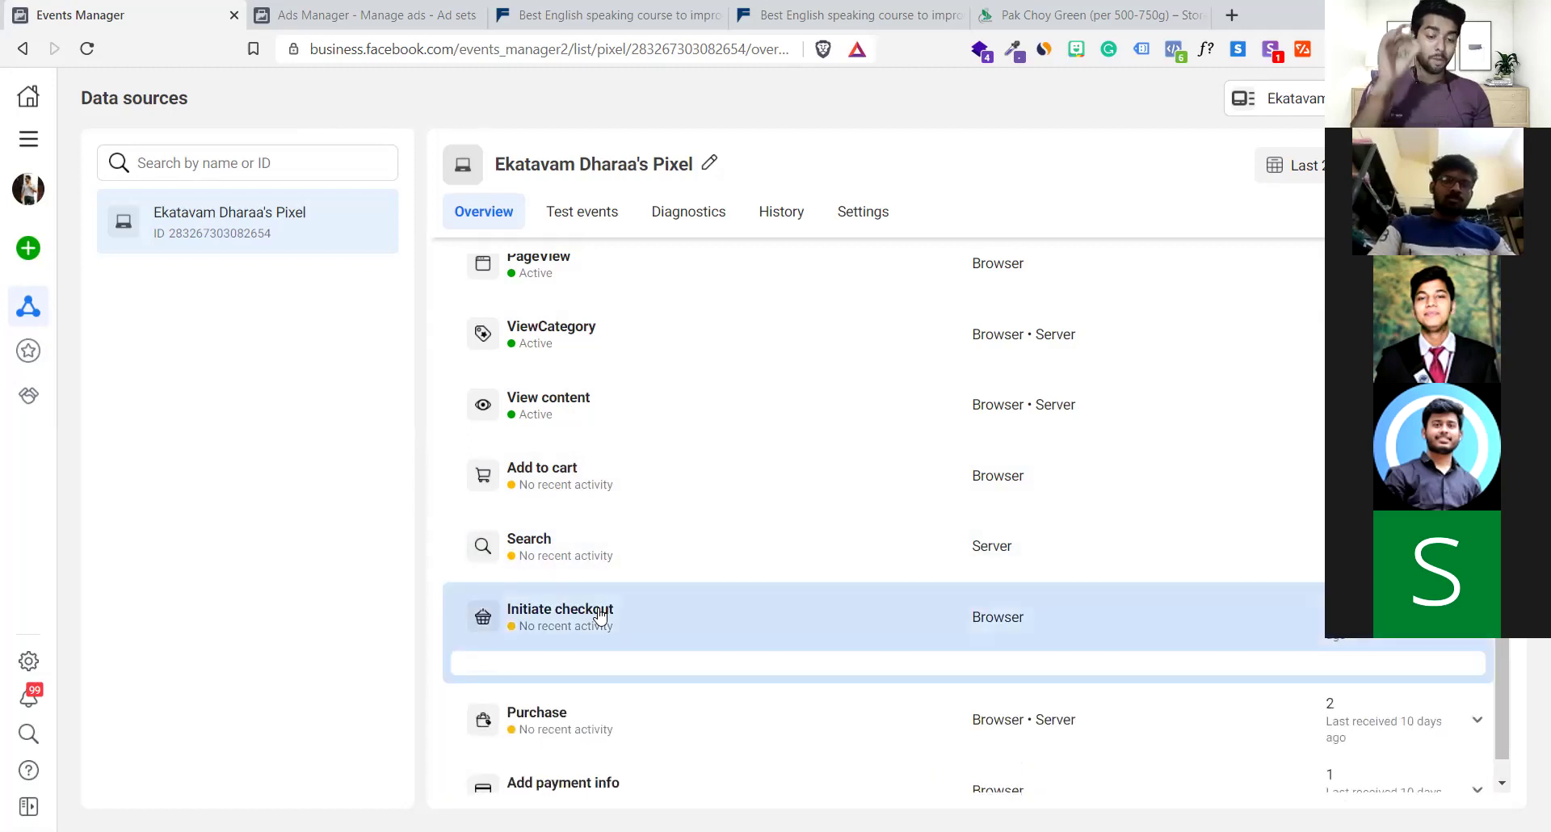
click(600, 615)
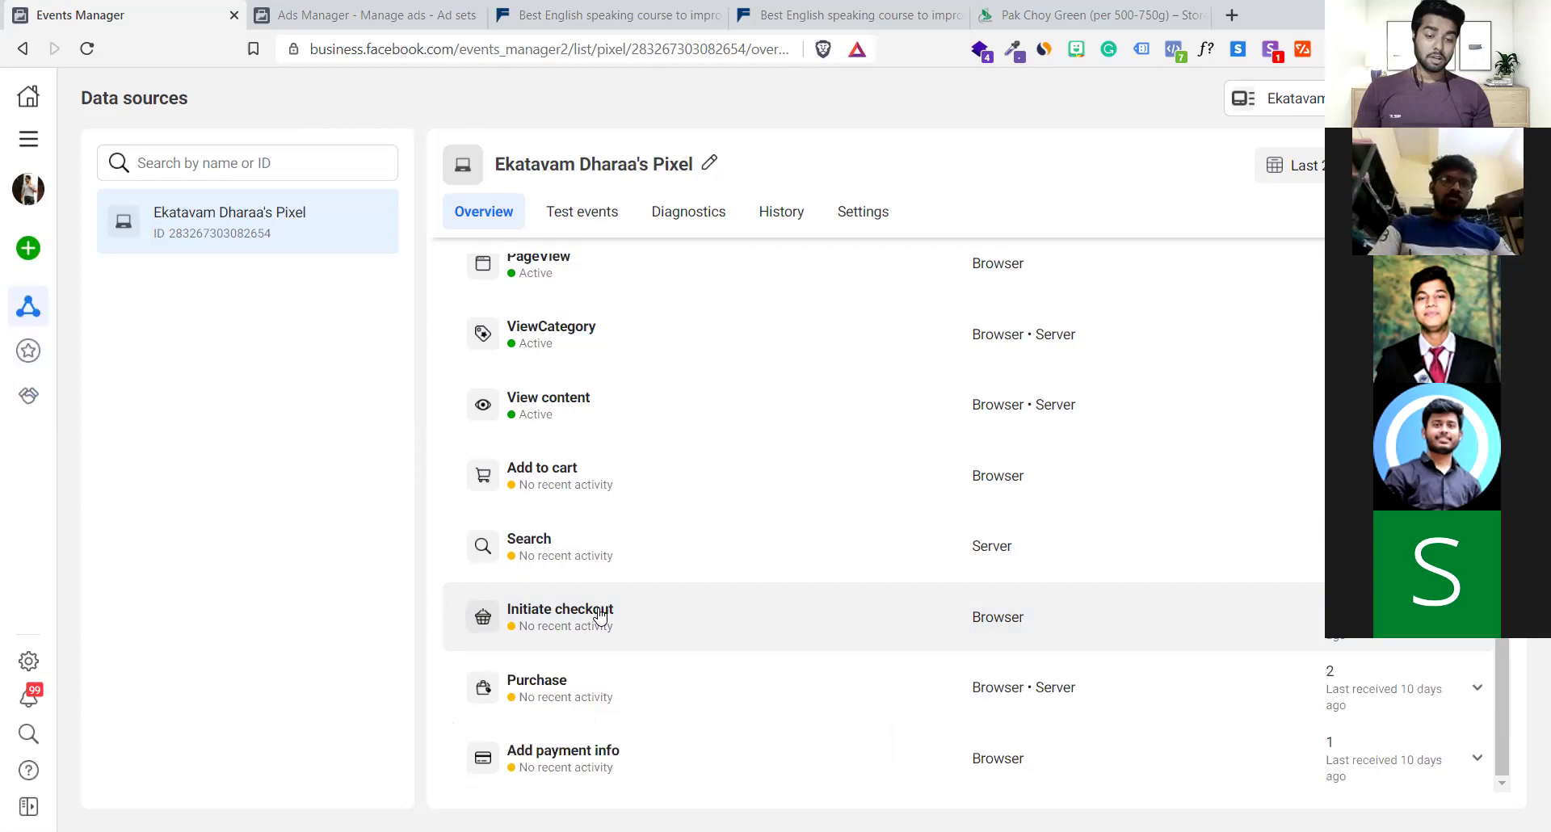
click(586, 686)
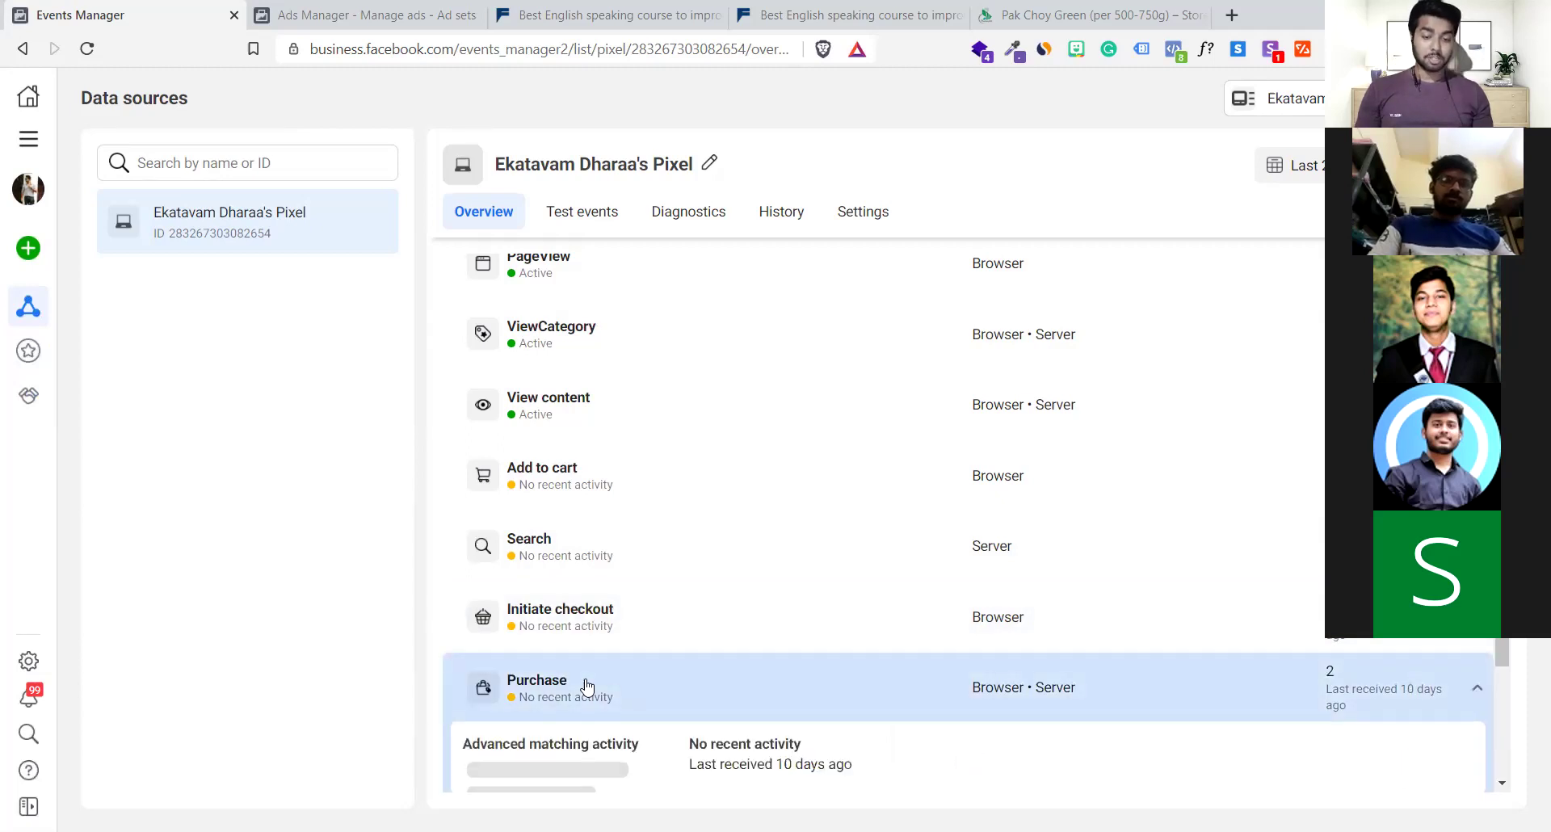
click(586, 687)
Switch Ads Manager to the Campaigns view with the Performance and Clicks columns
click(338, 15)
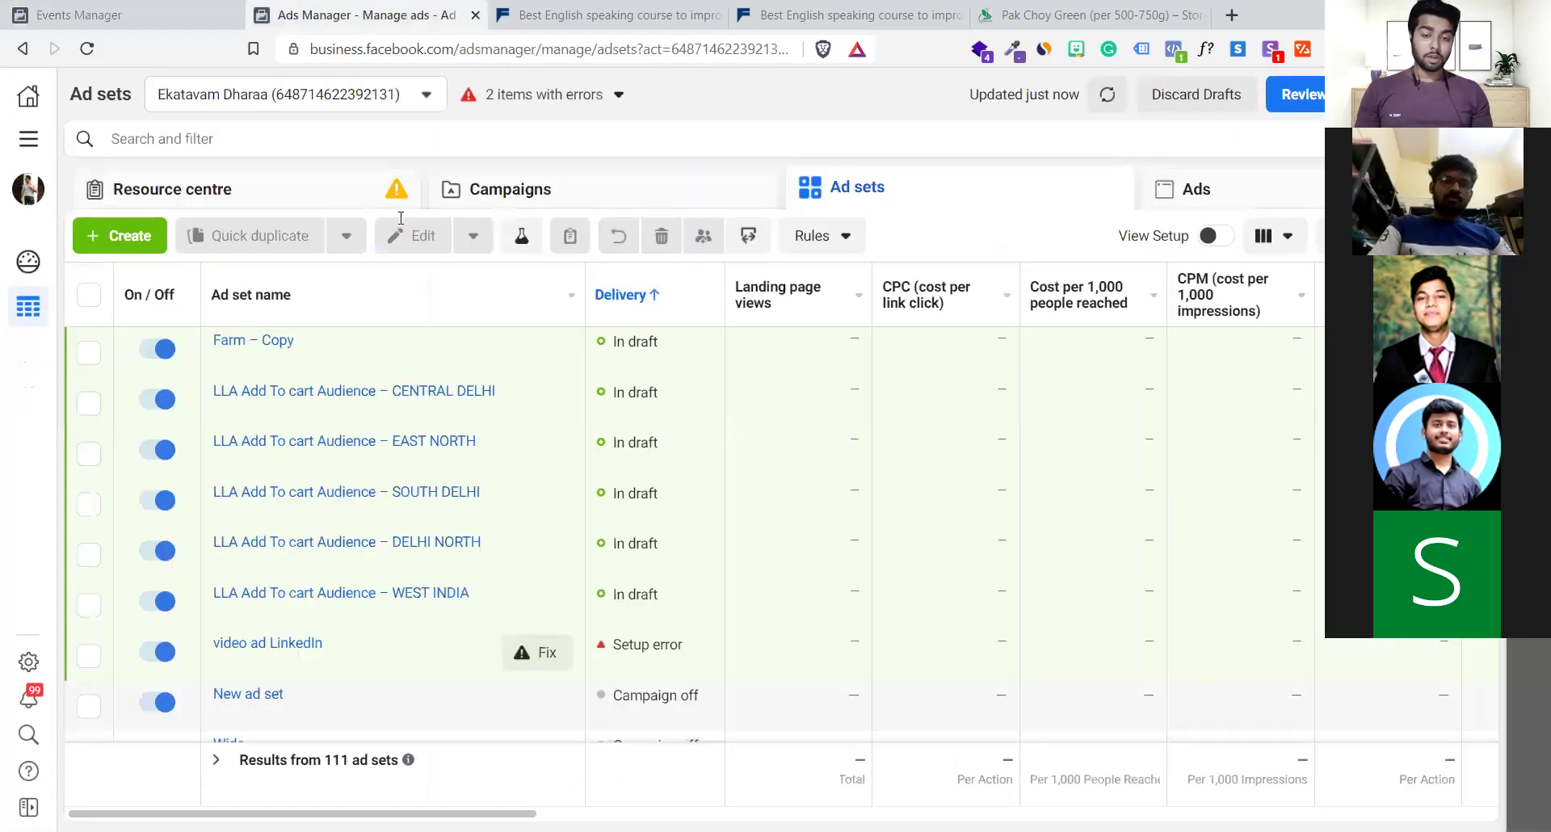
click(485, 212)
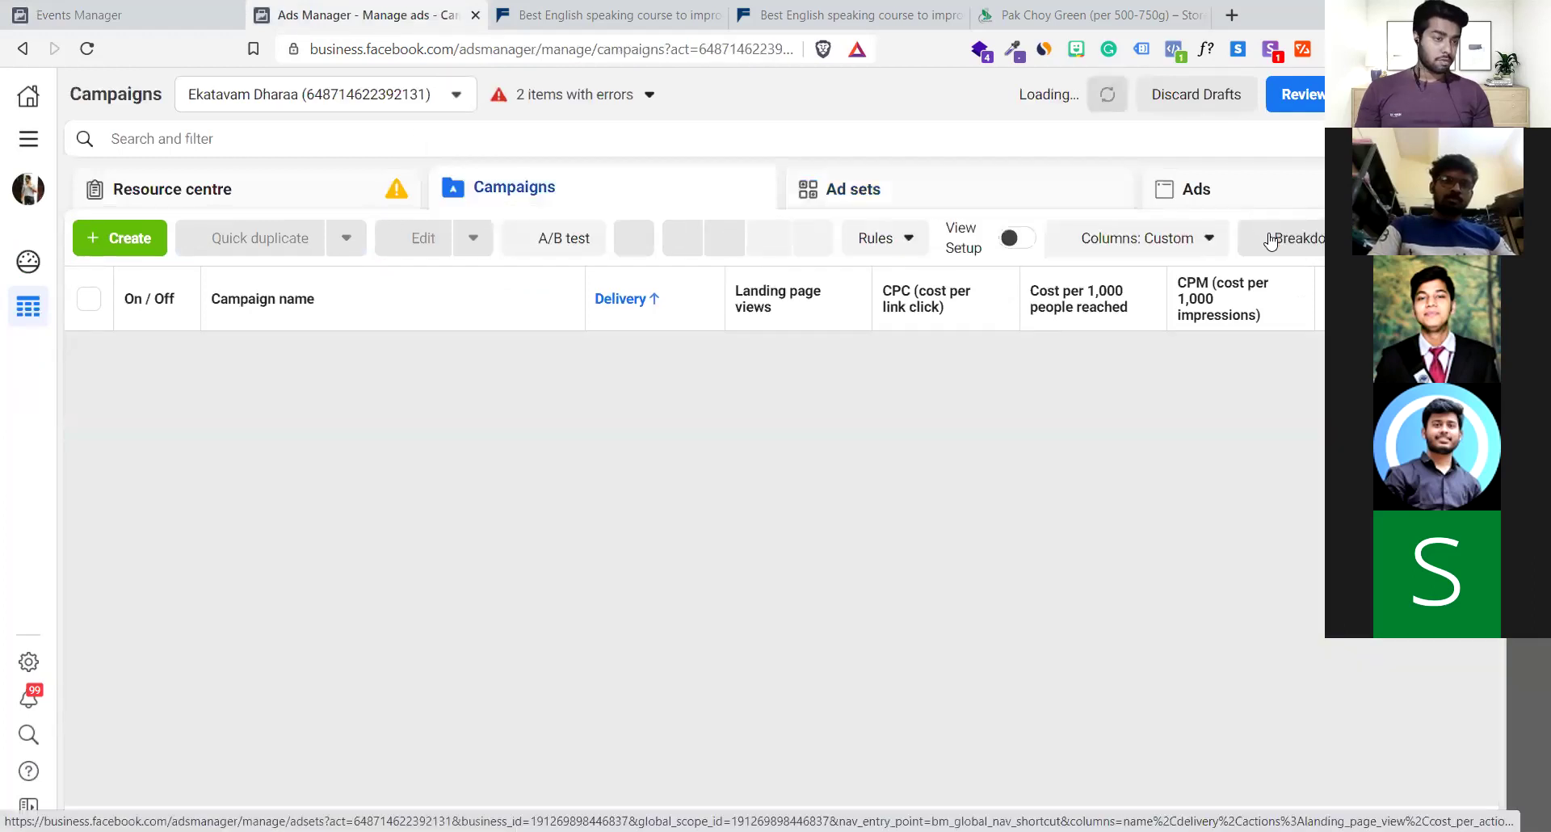
click(1180, 242)
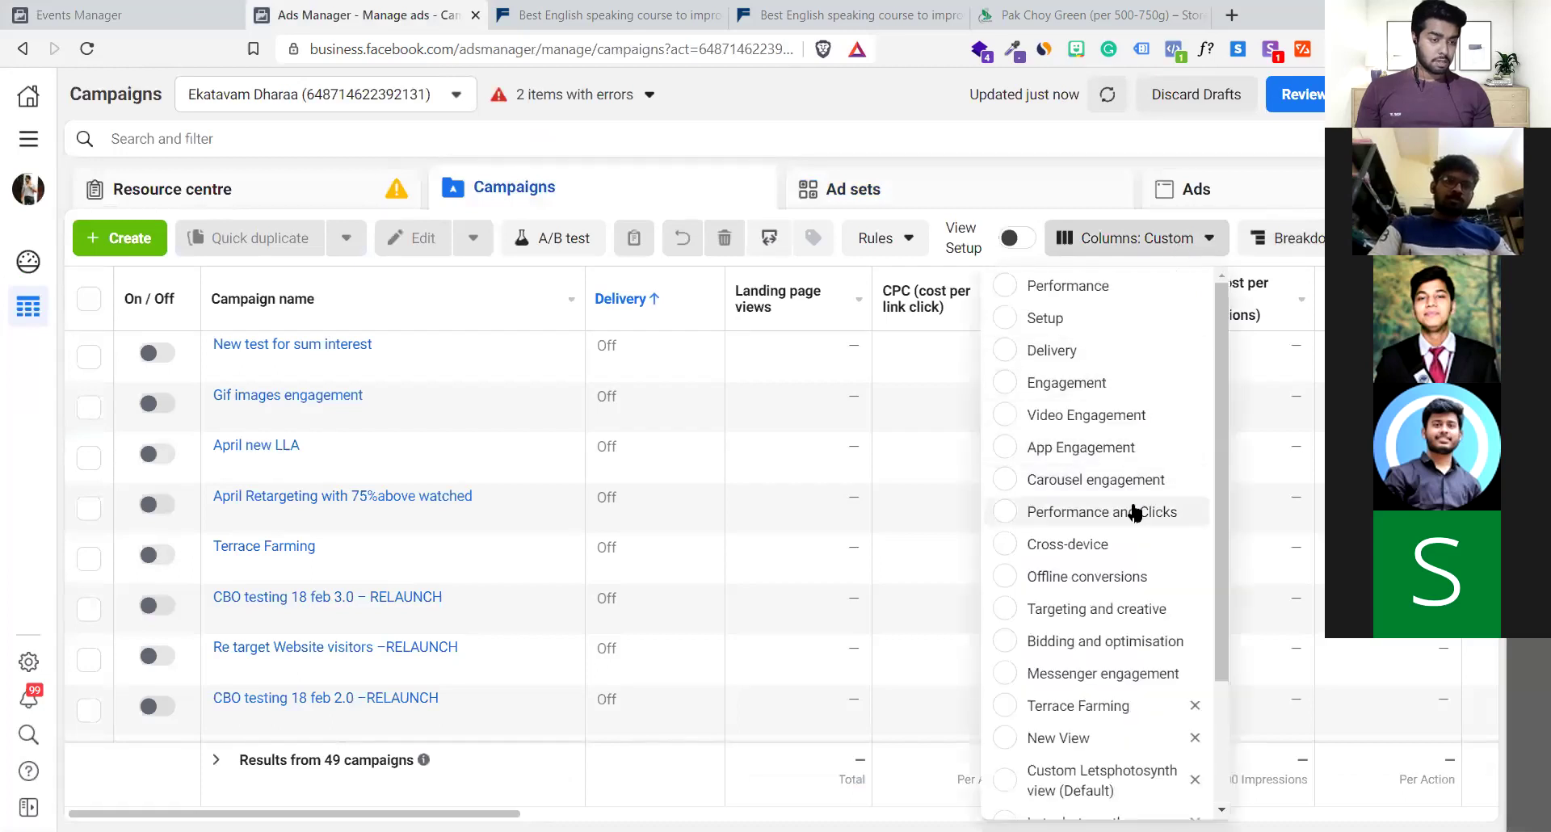
click(1136, 513)
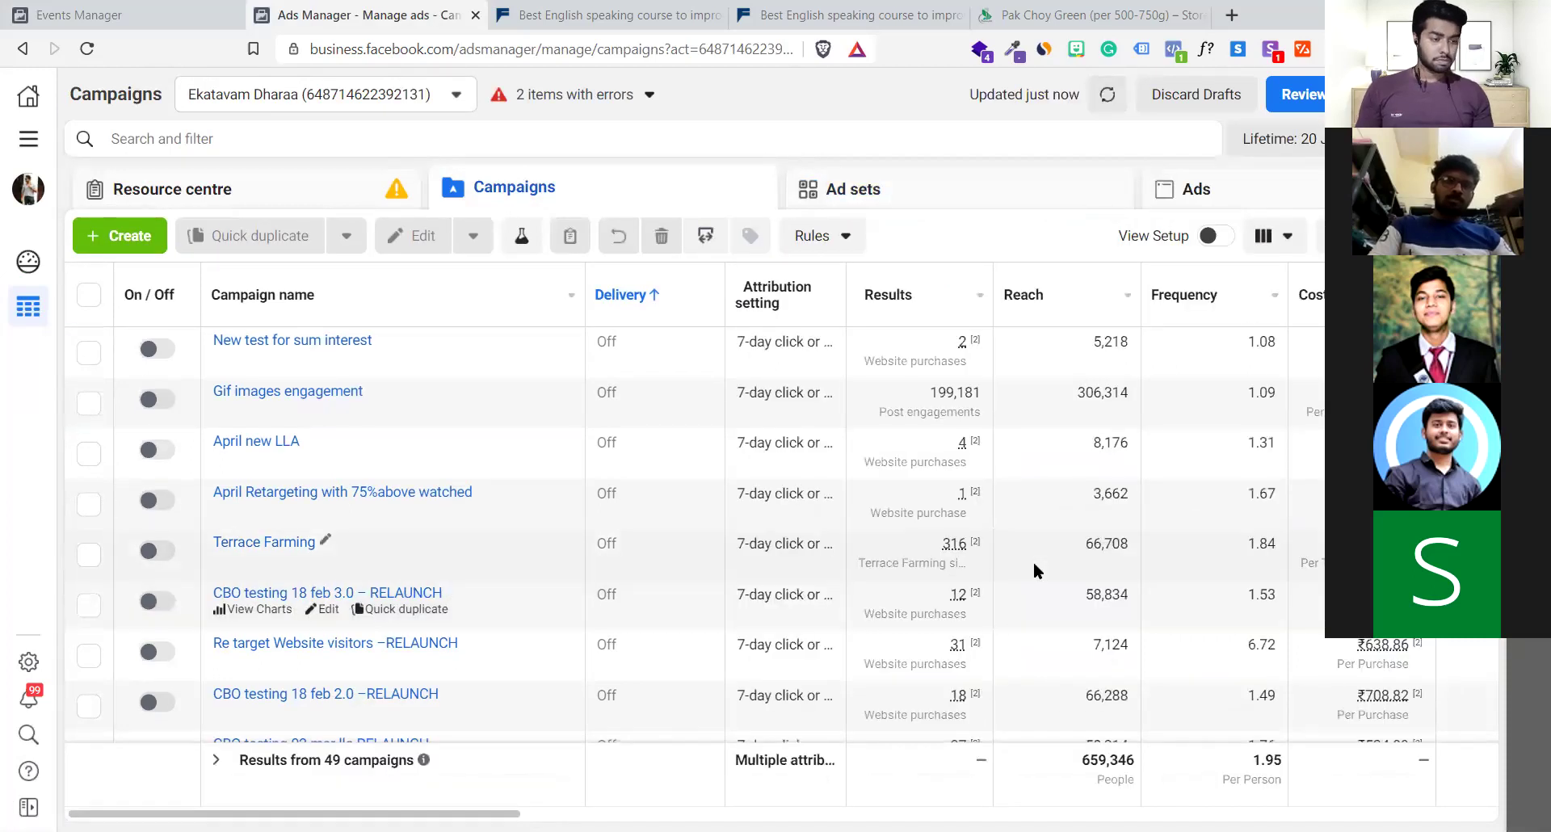
Scroll across the campaign columns showing ₹182,411.96 spent and 20,101 link clicks
scroll(1034, 571, right, 3)
scroll(1034, 570, right, 5)
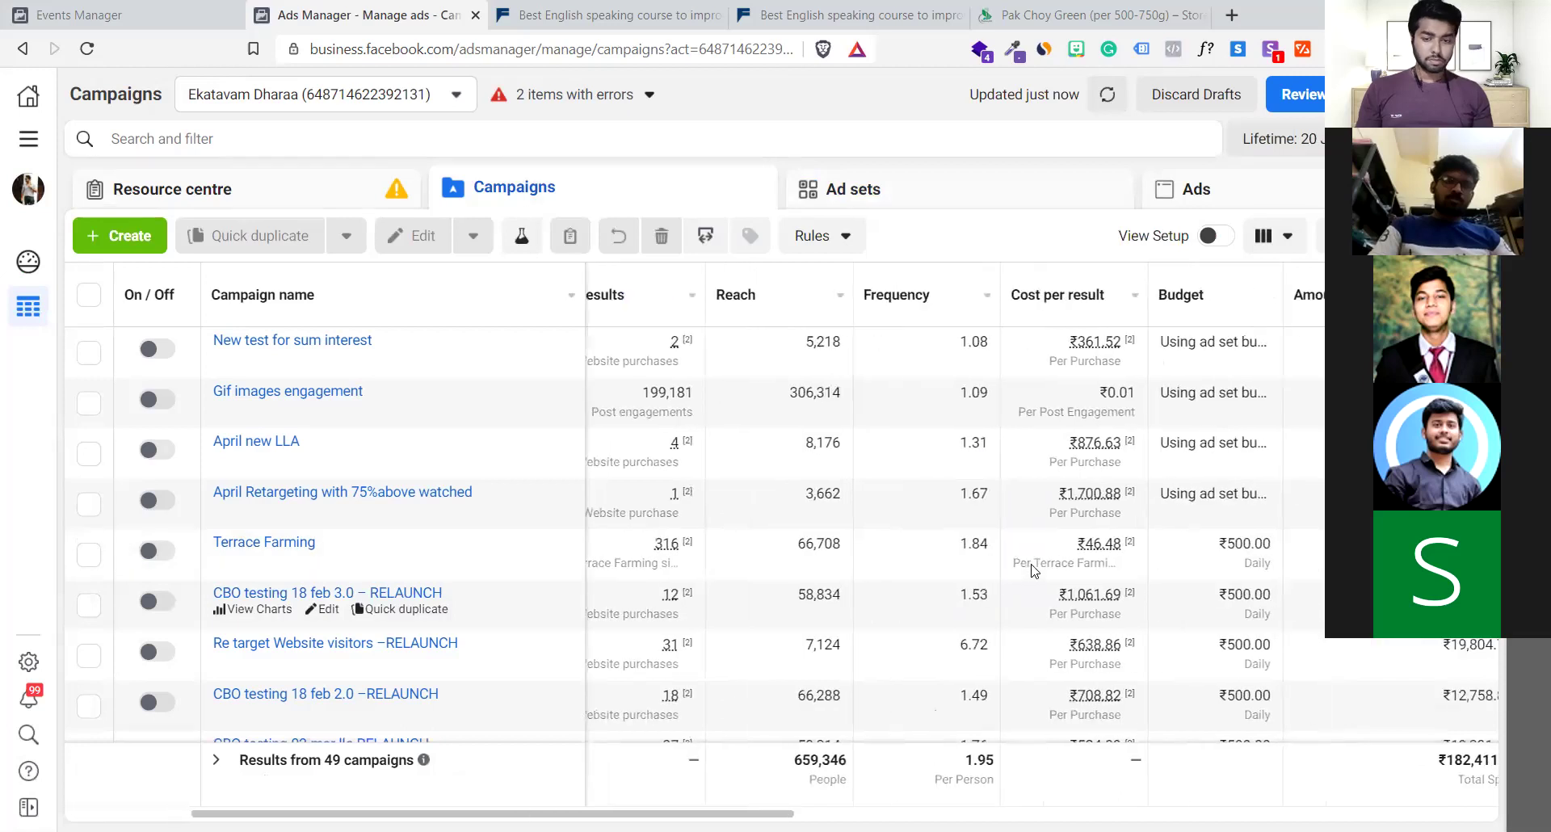
scroll(1034, 570, right, 6)
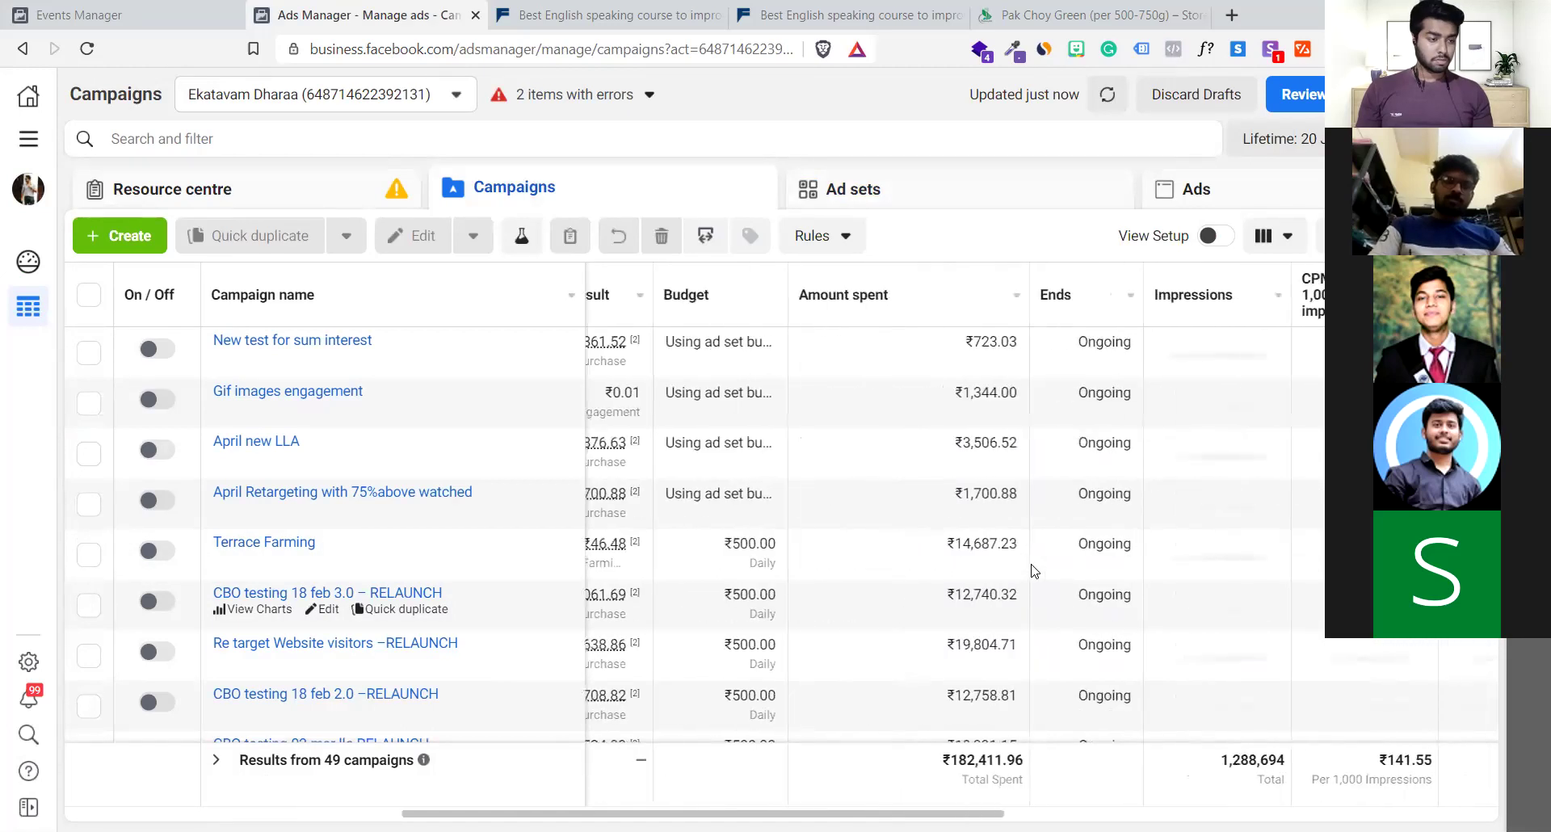
scroll(1033, 570, right, 6)
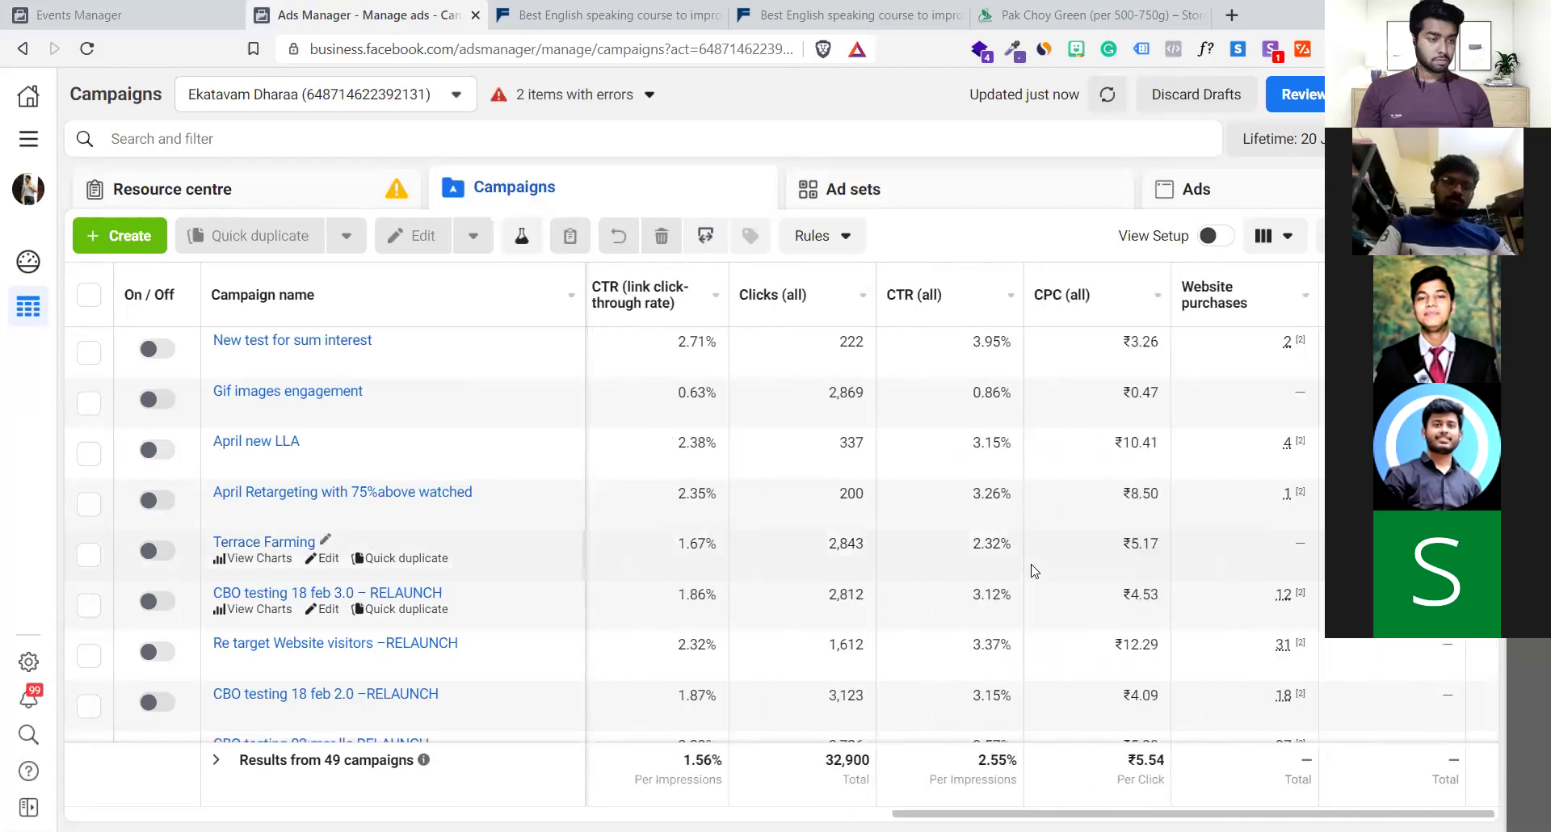
click(1284, 245)
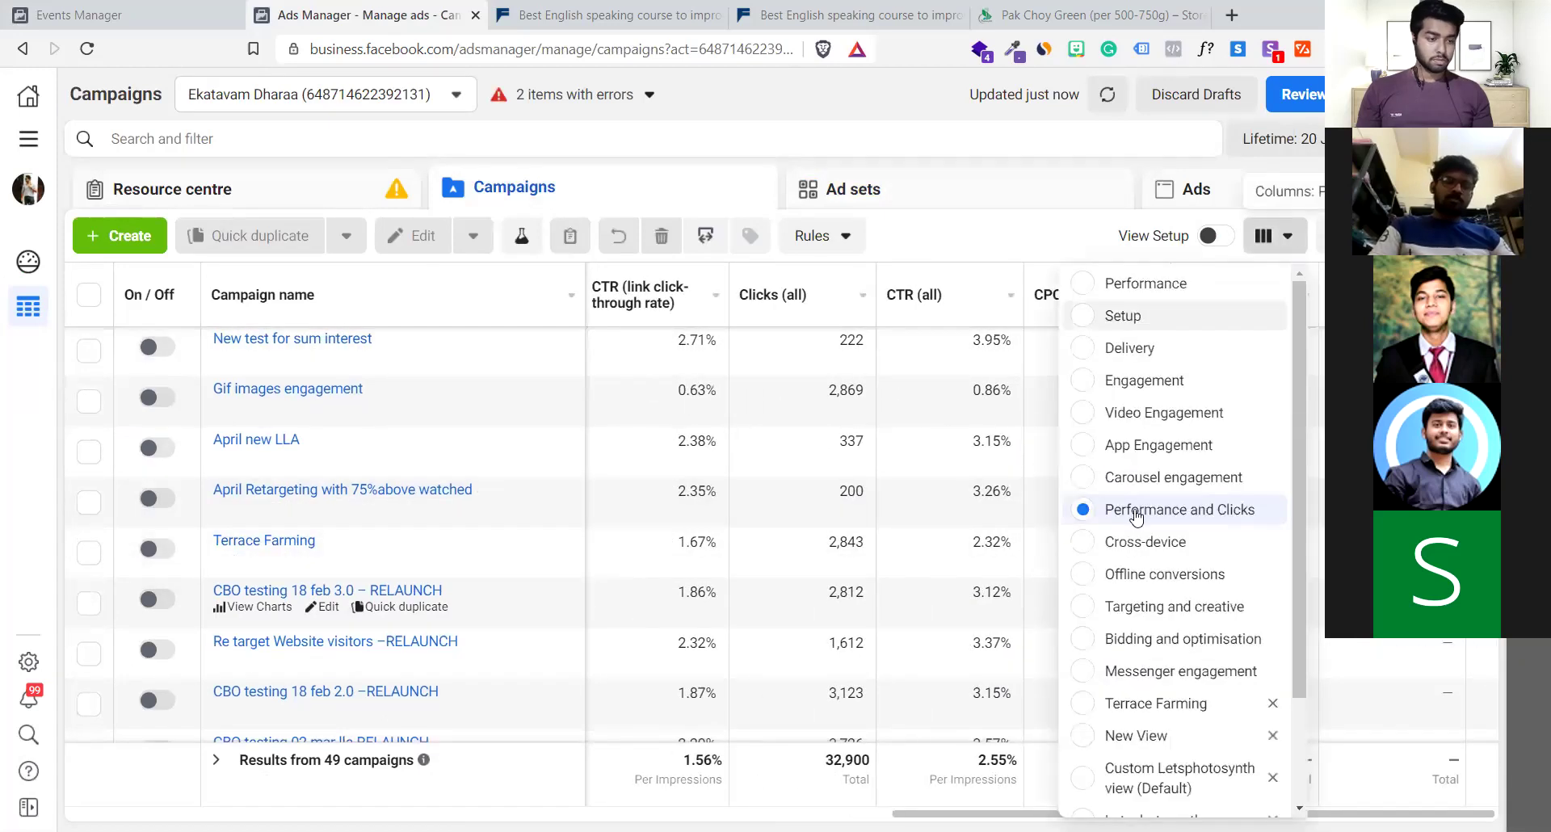
scroll(1121, 545, down, 3)
scroll(1125, 556, up, 2)
scroll(1125, 558, down, 2)
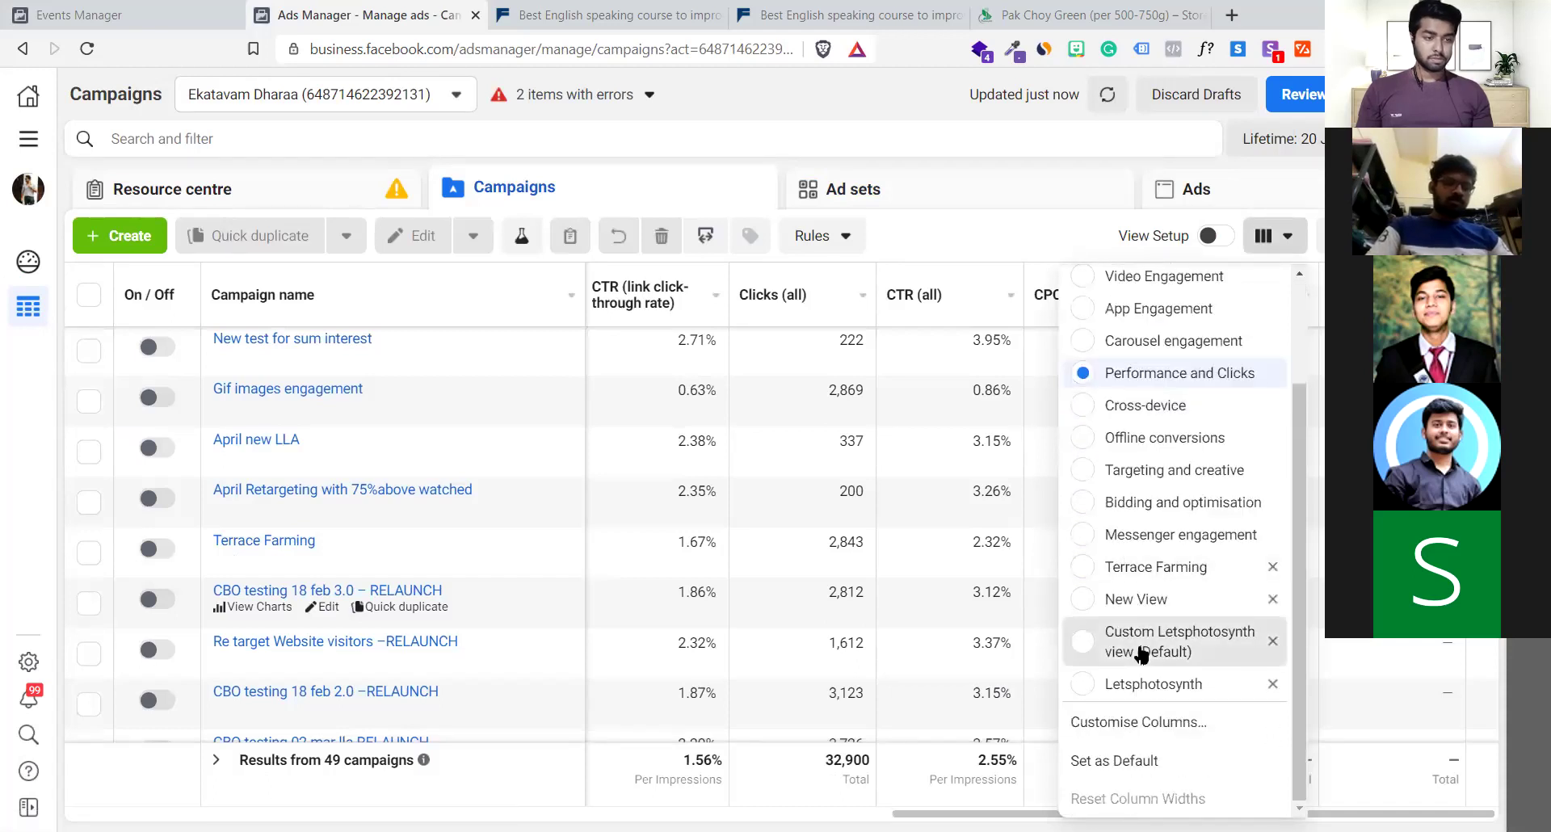
Apply the Custom Letsphotosynth (Default) column view to the campaigns table
click(1141, 653)
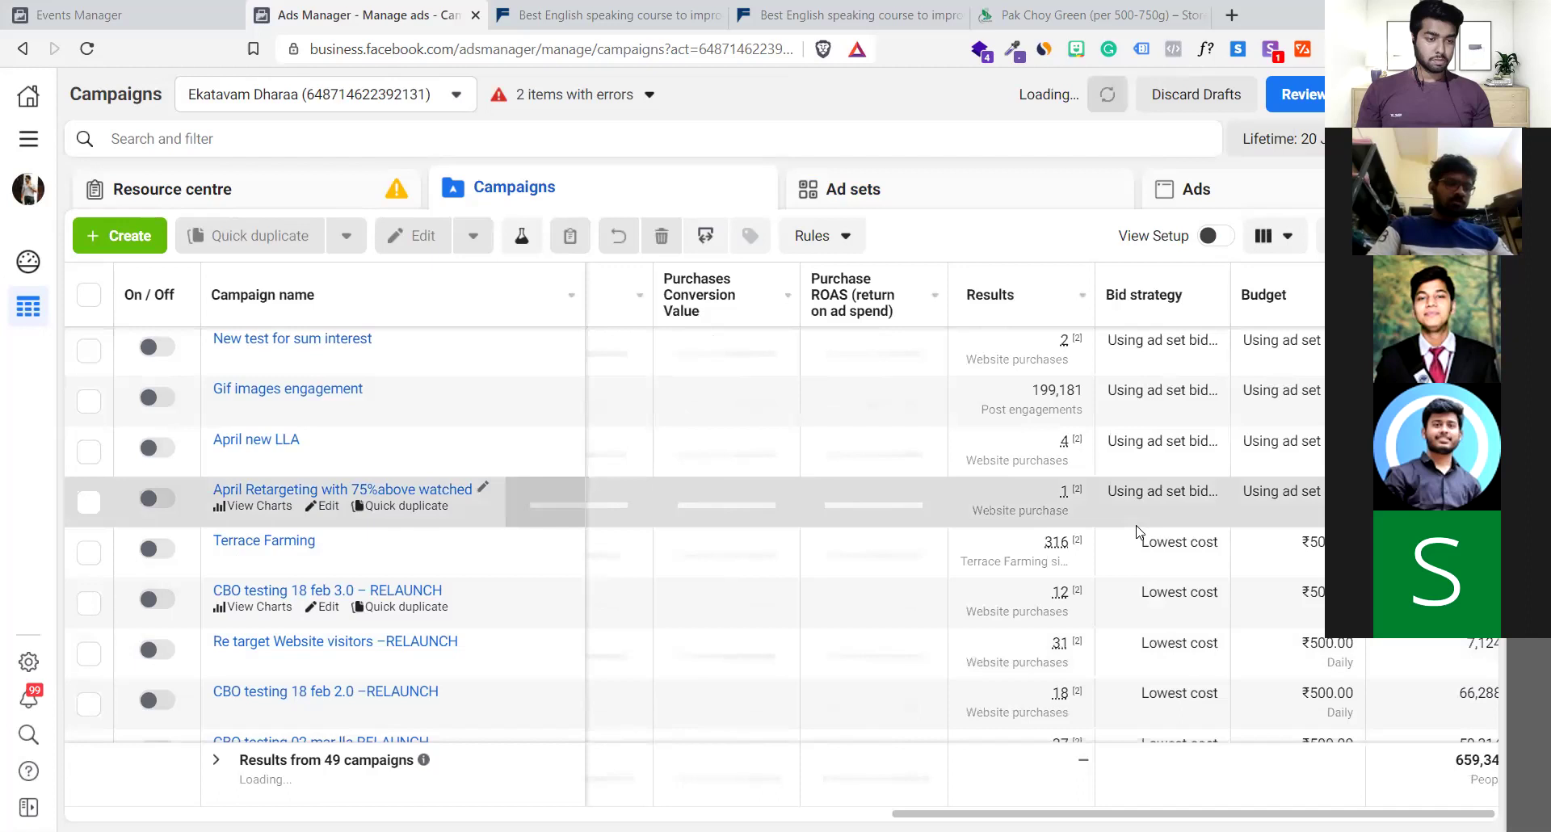
scroll(1138, 530, right, 3)
scroll(1138, 529, down, 2)
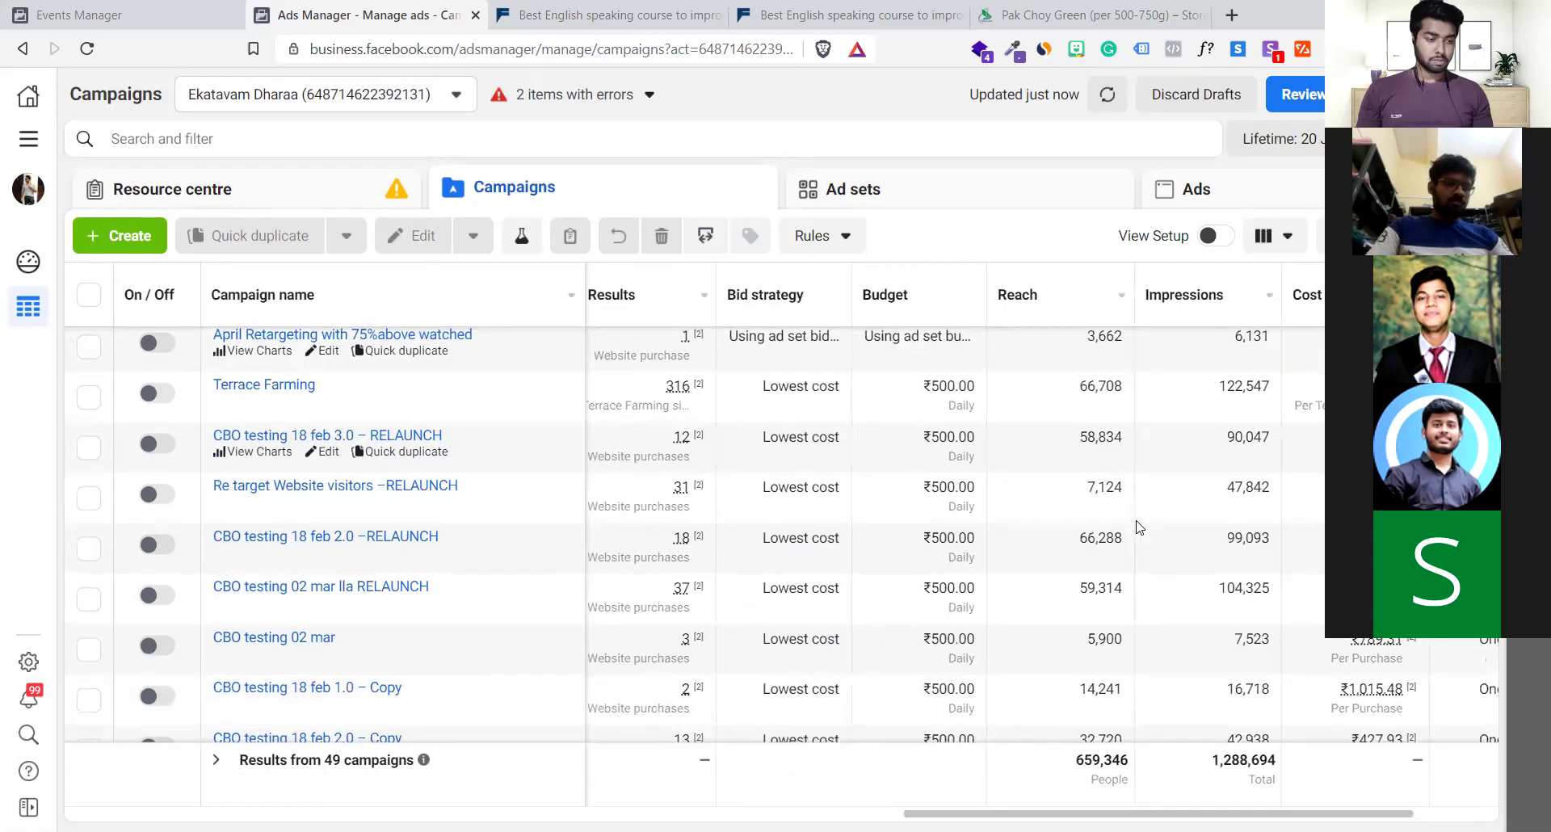
scroll(1138, 526, right, 3)
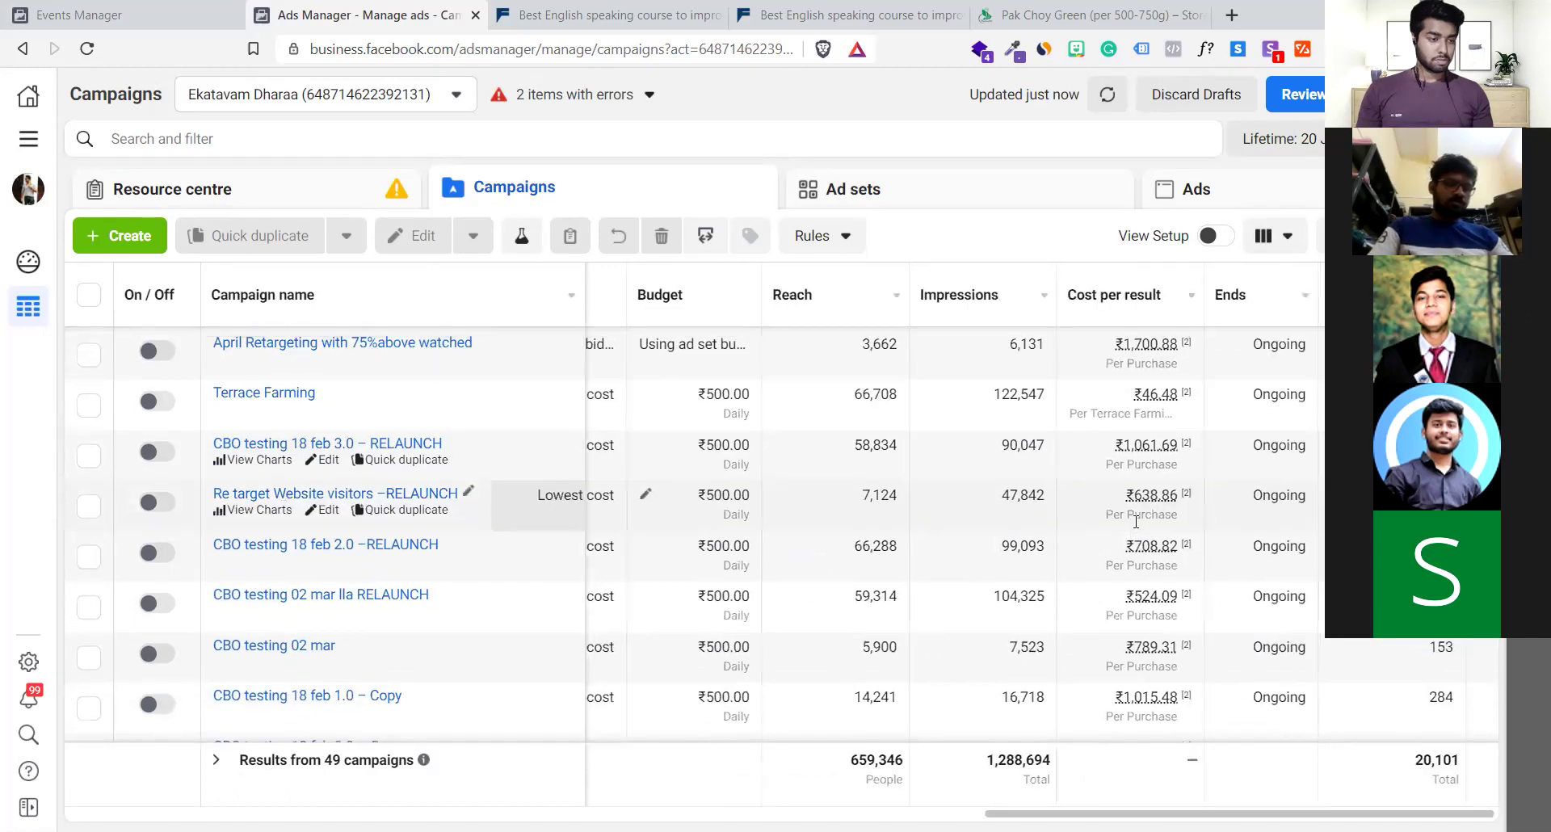
scroll(1137, 527, left, 5)
scroll(1138, 527, left, 10)
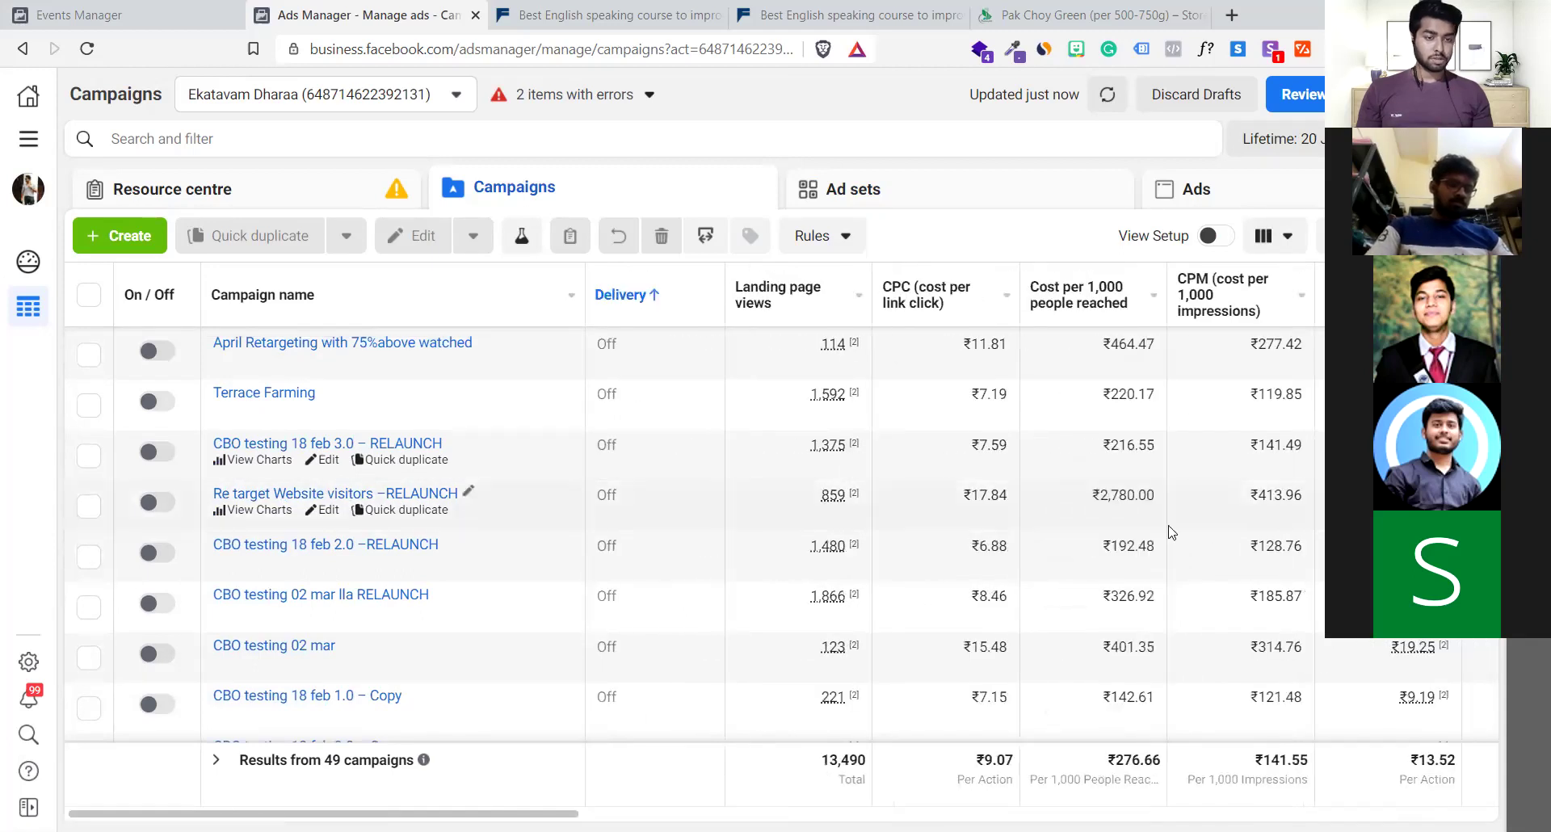
scroll(1171, 537, right, 3)
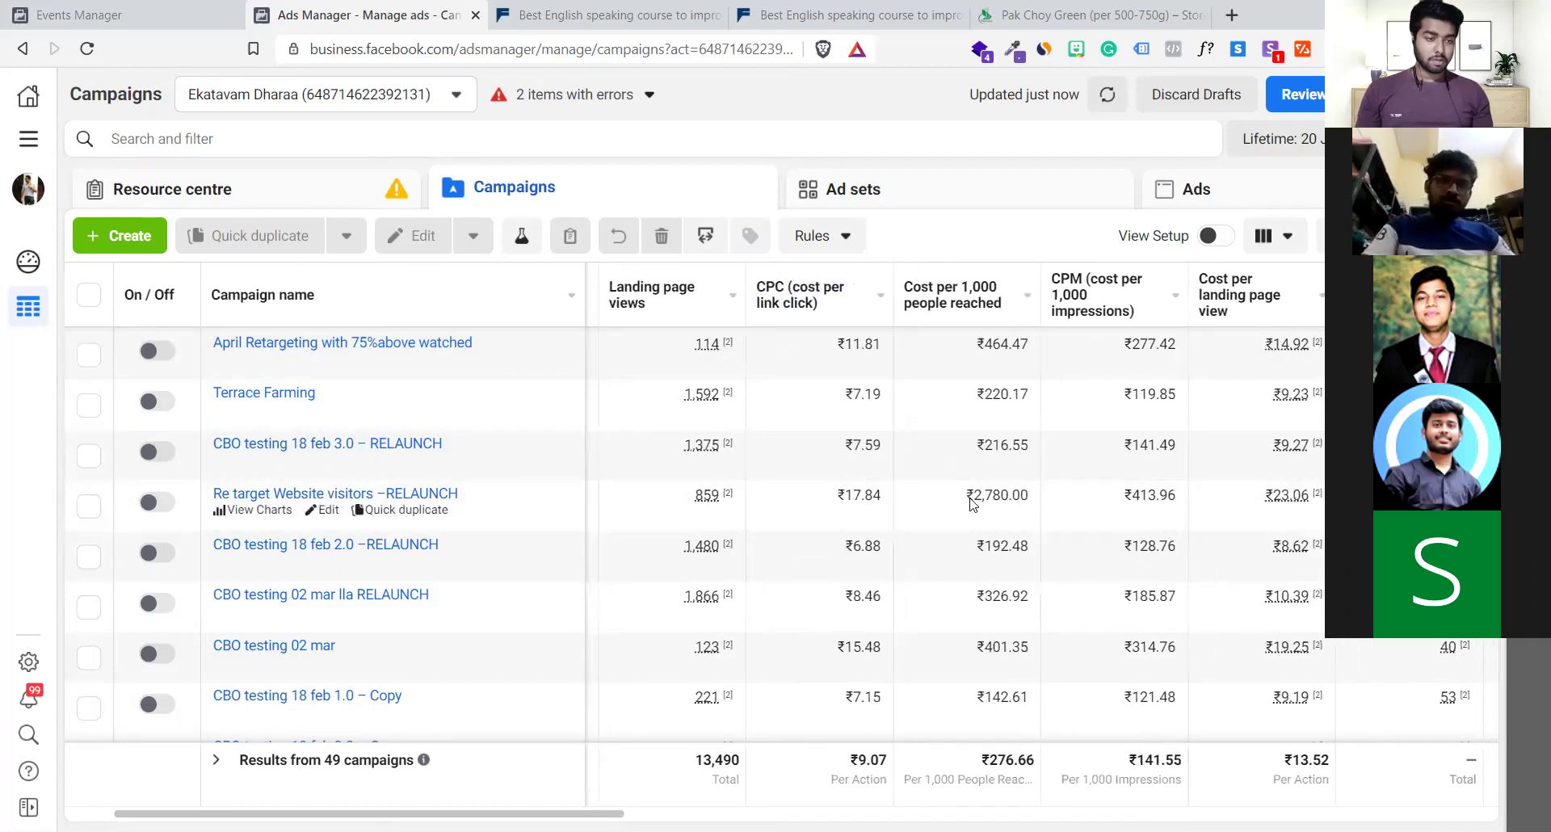
scroll(972, 503, right, 3)
scroll(966, 505, right, 2)
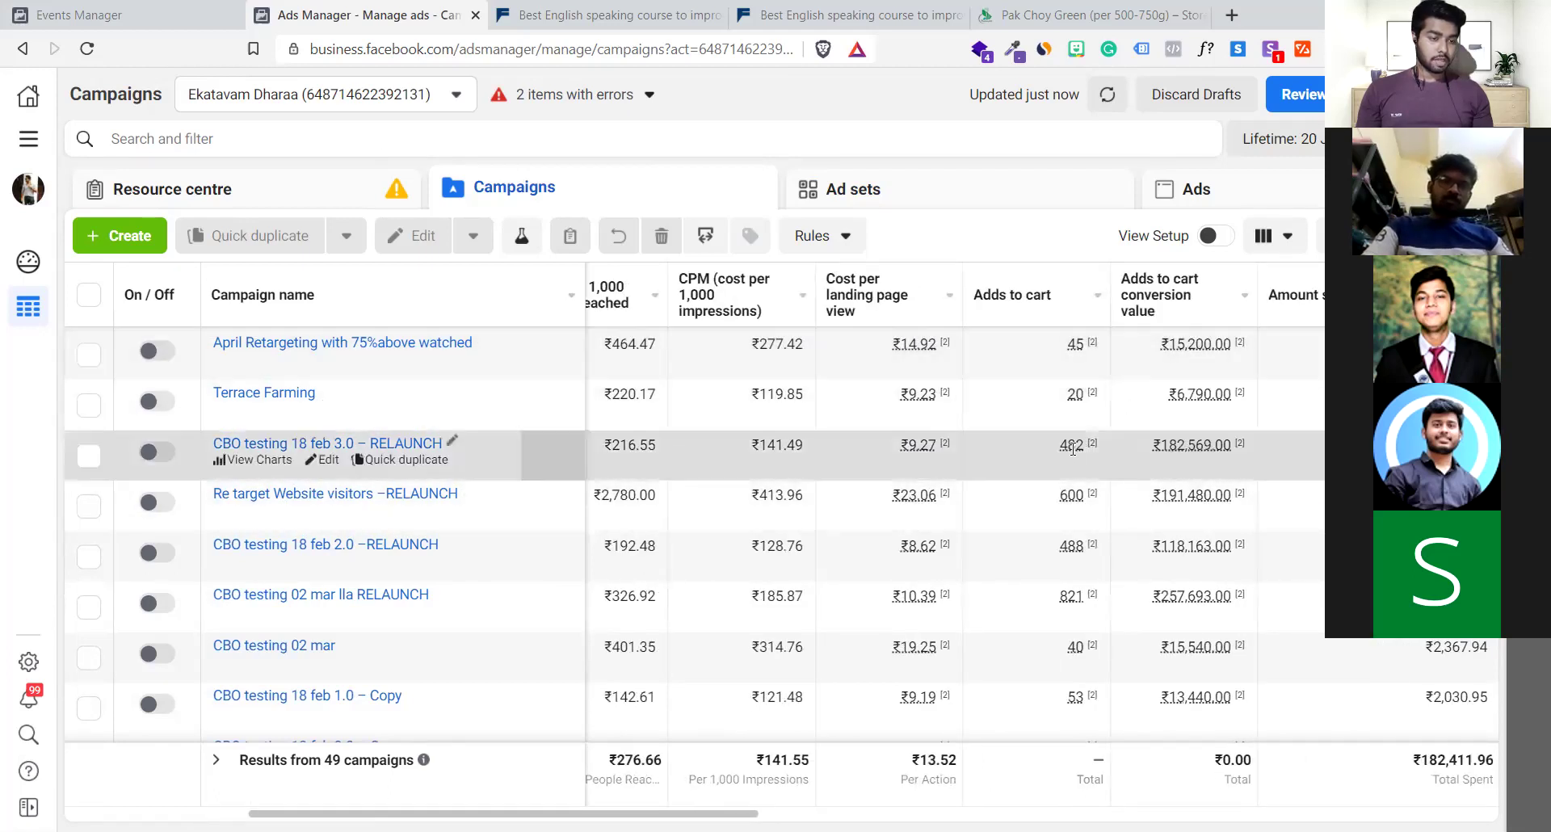
Inspect the adds to cart, checkouts initiated, purchases and conversion value columns
mouse_move(1053, 449)
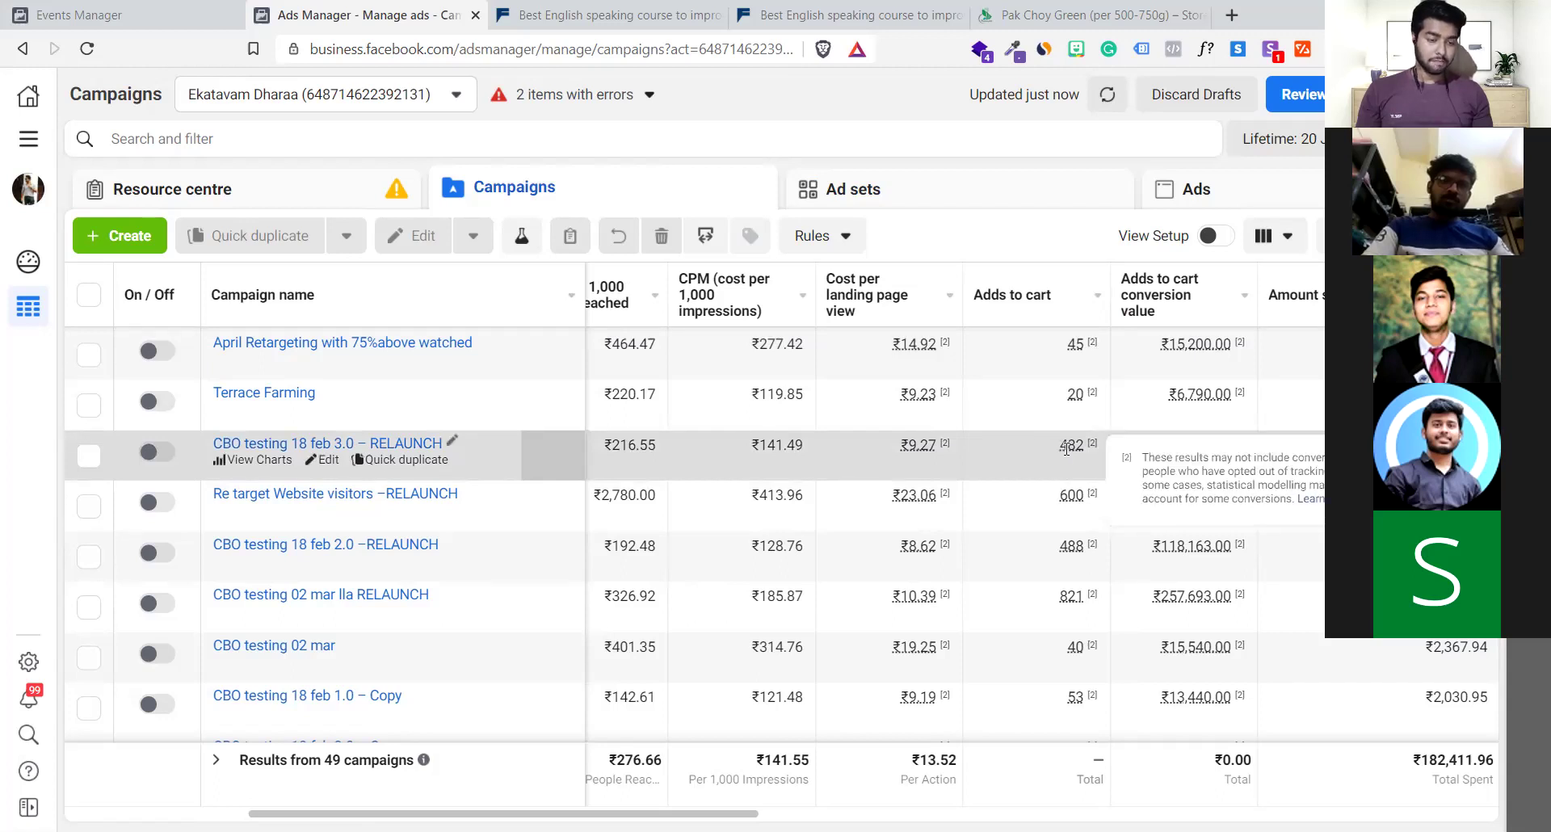
scroll(1050, 485, right, 2)
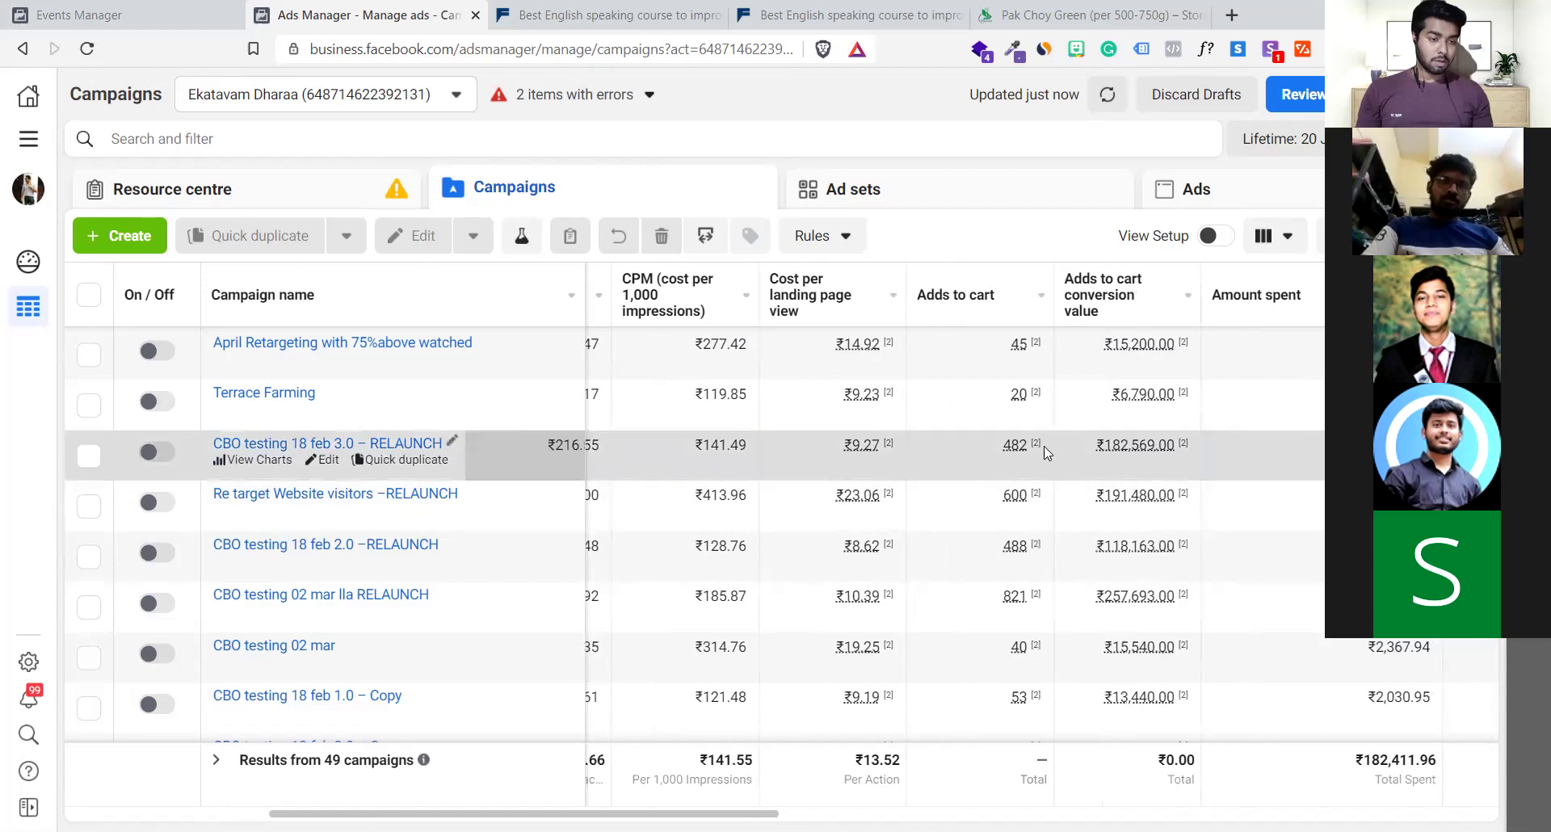
mouse_move(1174, 446)
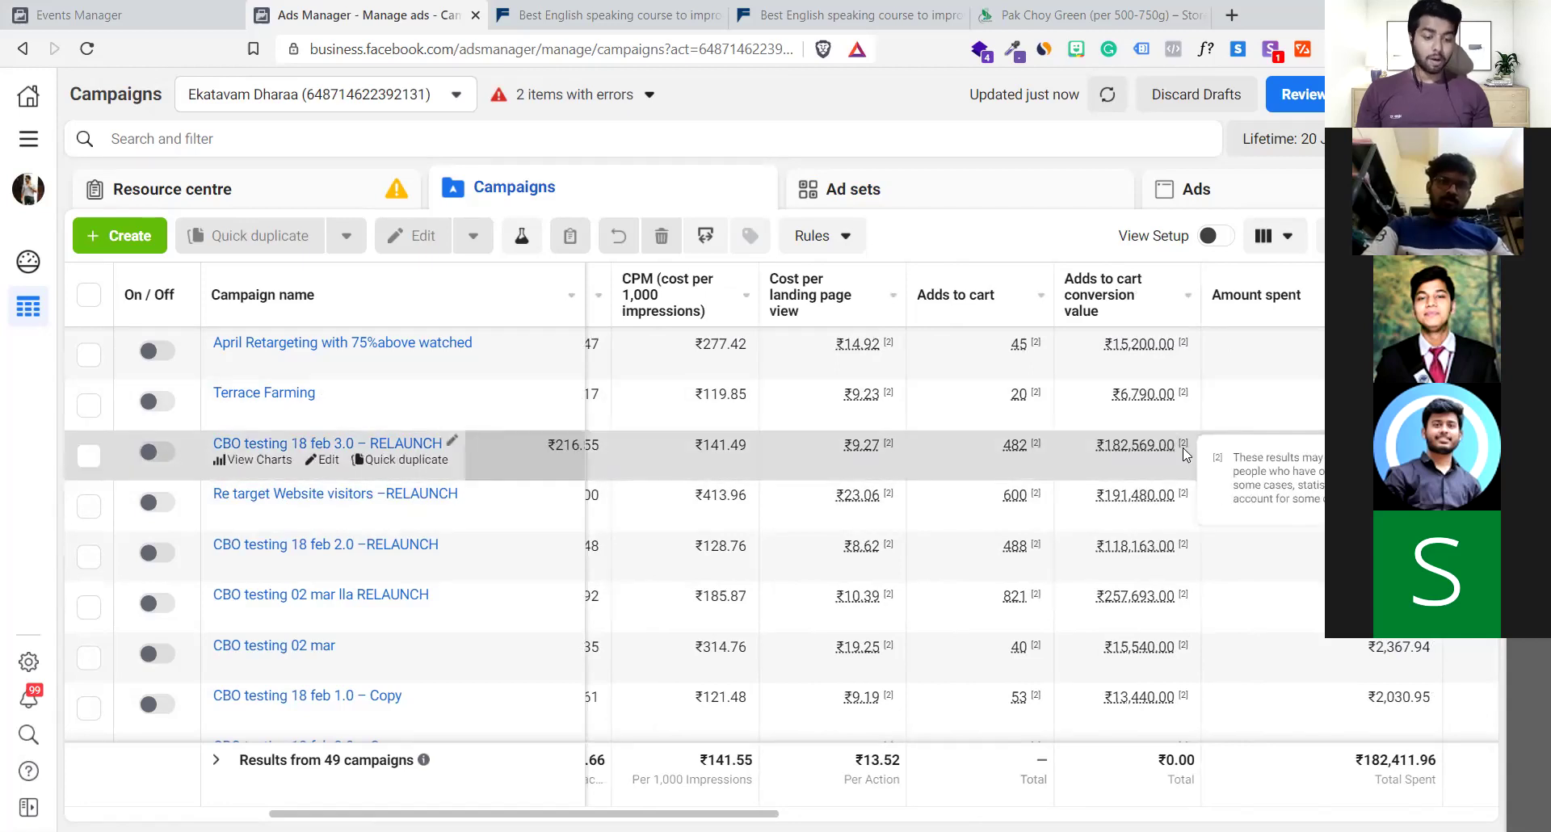
scroll(1182, 448, right, 6)
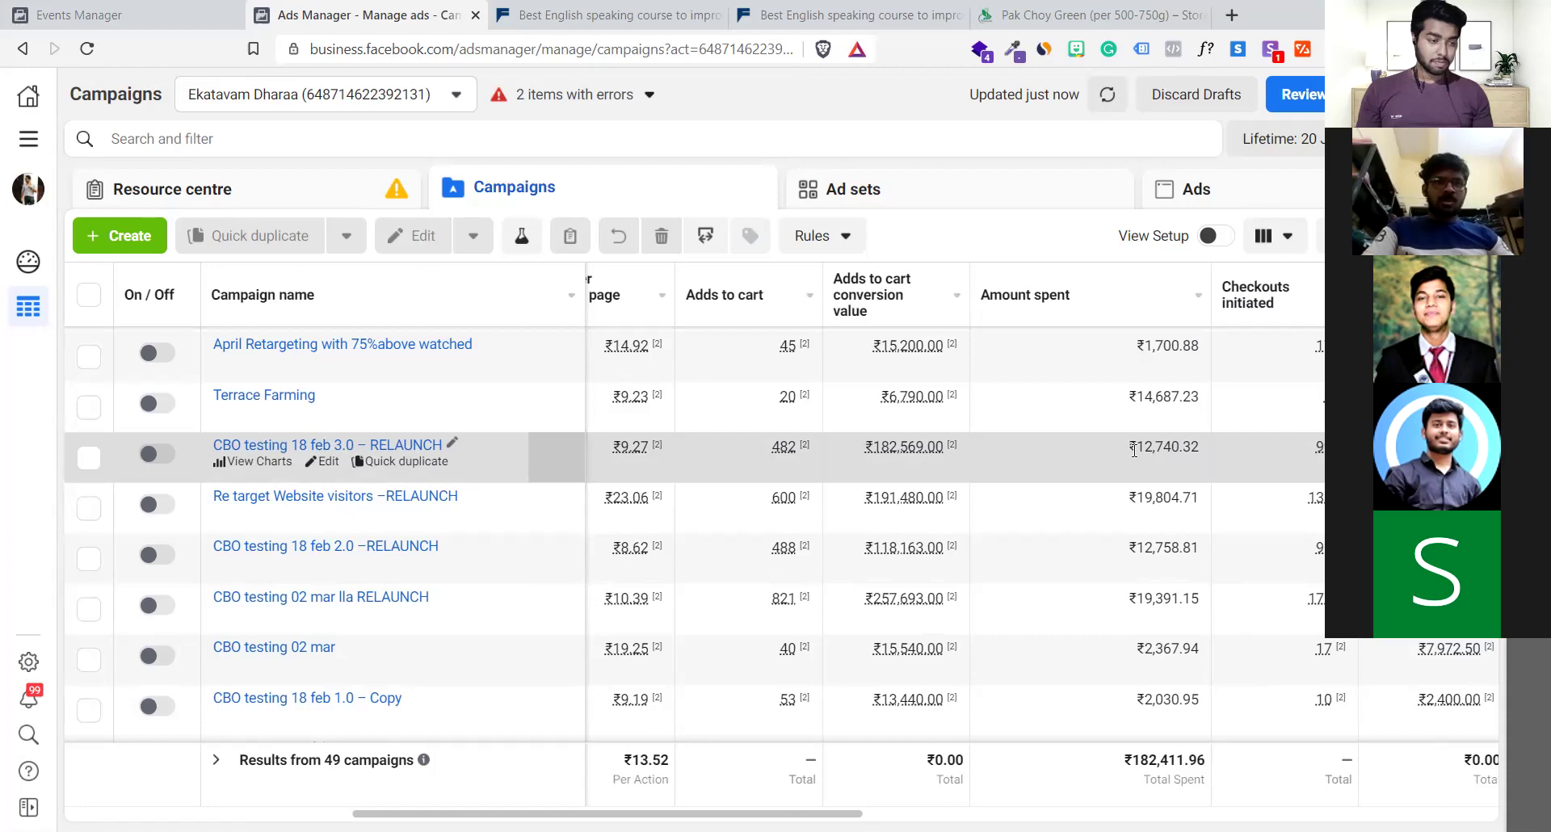
scroll(1134, 450, right, 5)
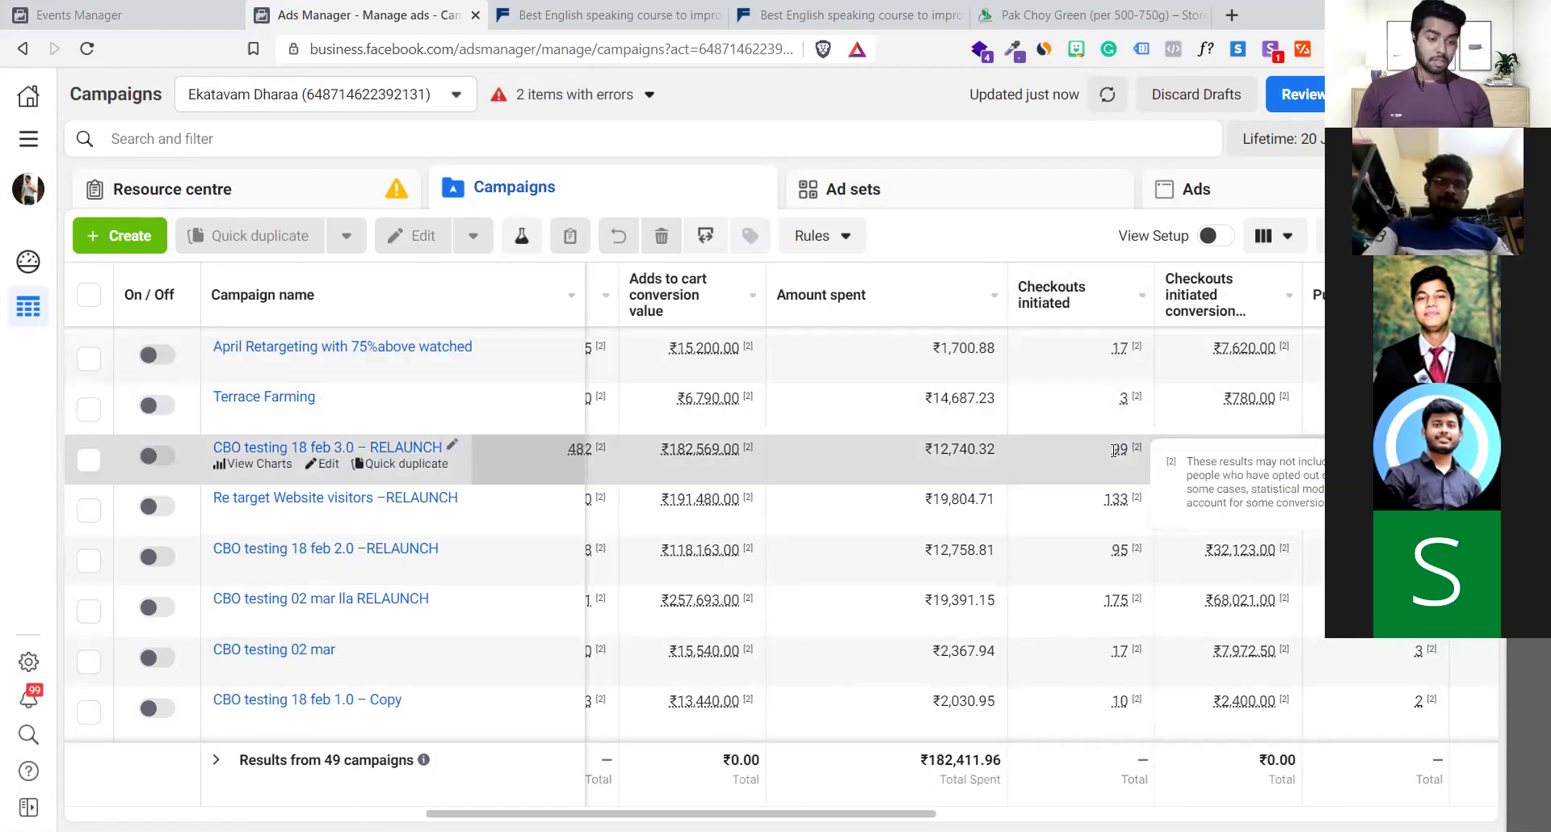
scroll(1115, 450, right, 8)
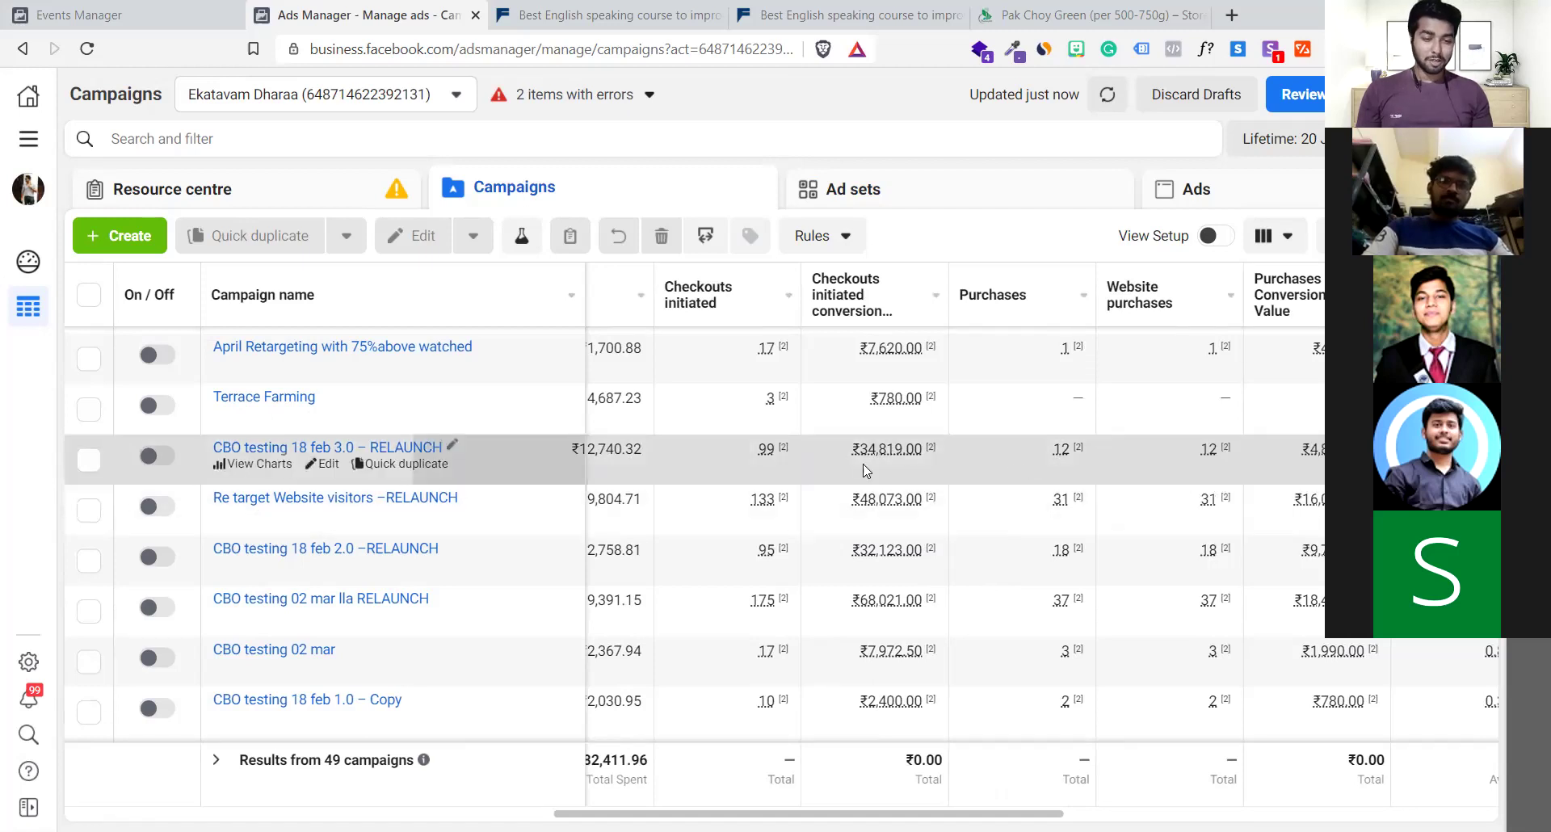
scroll(864, 465, left, 9)
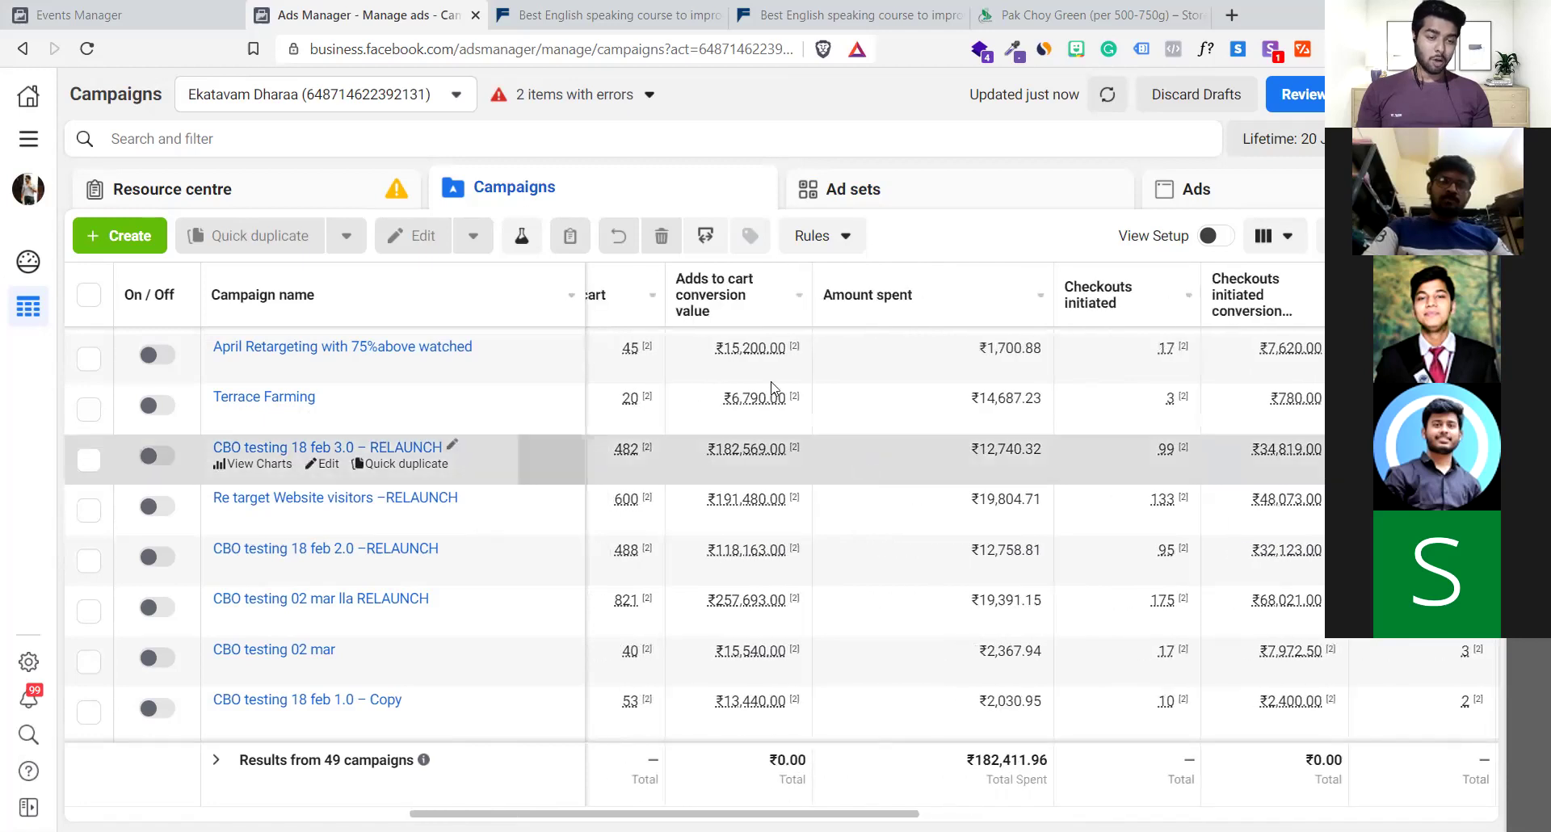
scroll(716, 461, left, 2)
scroll(715, 457, right, 6)
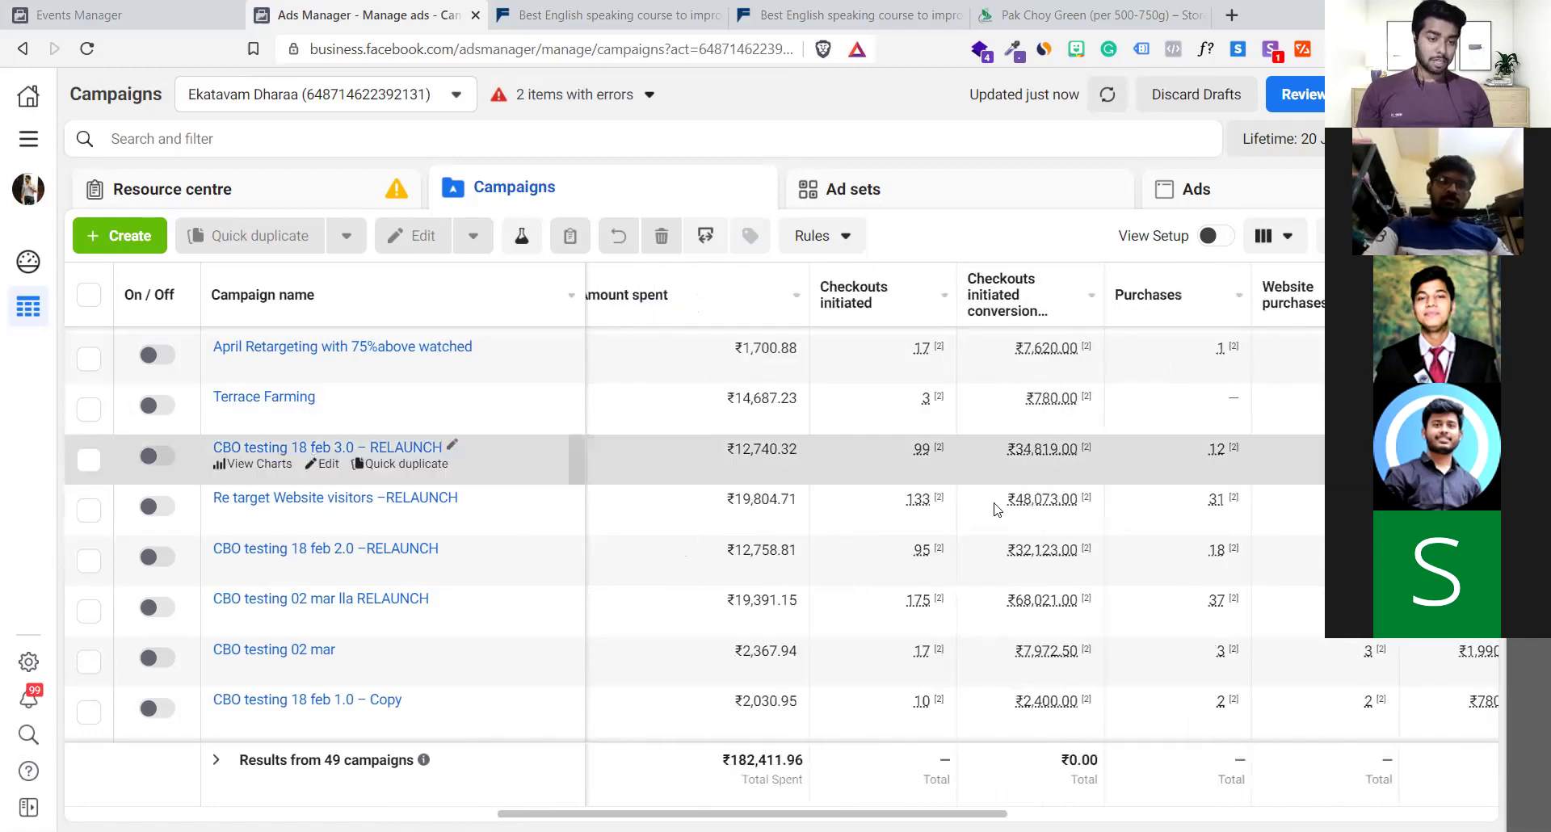
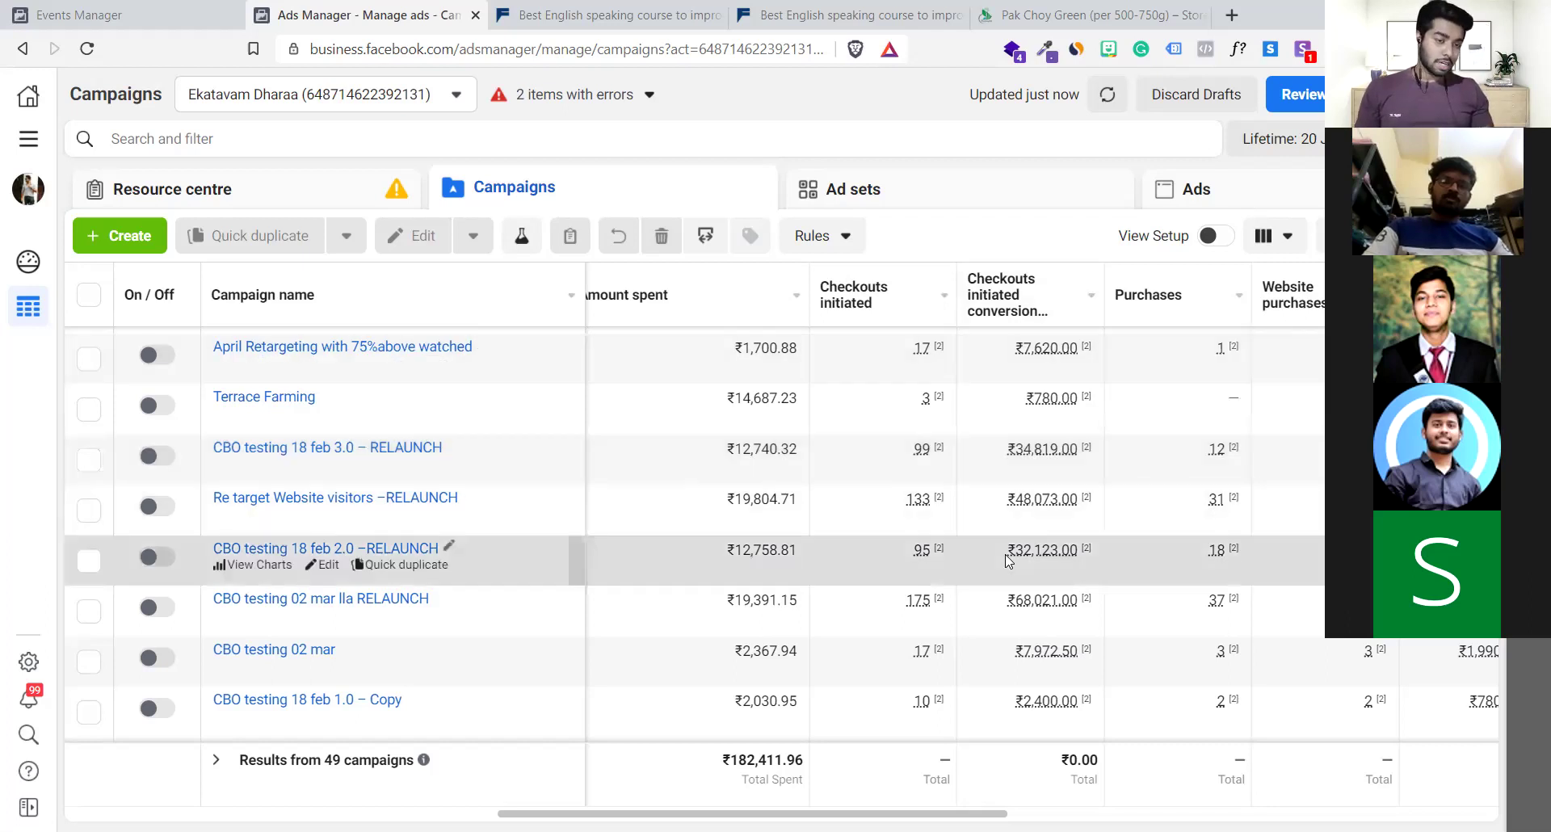
Scroll back and forth across the campaigns table to review its columns
scroll(891, 484, left, 4)
scroll(892, 485, left, 2)
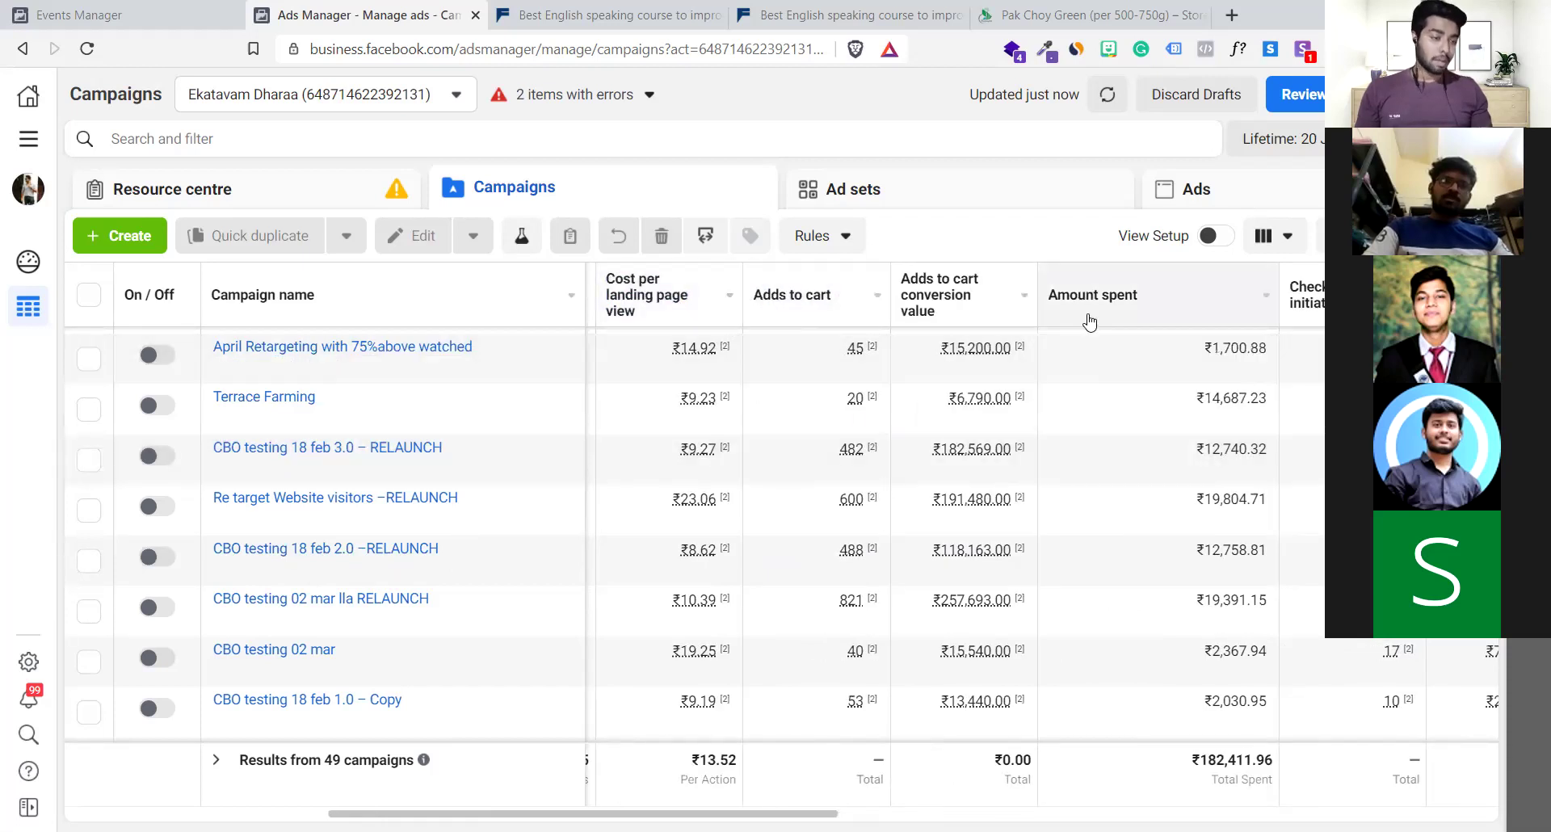
scroll(1089, 322, right, 3)
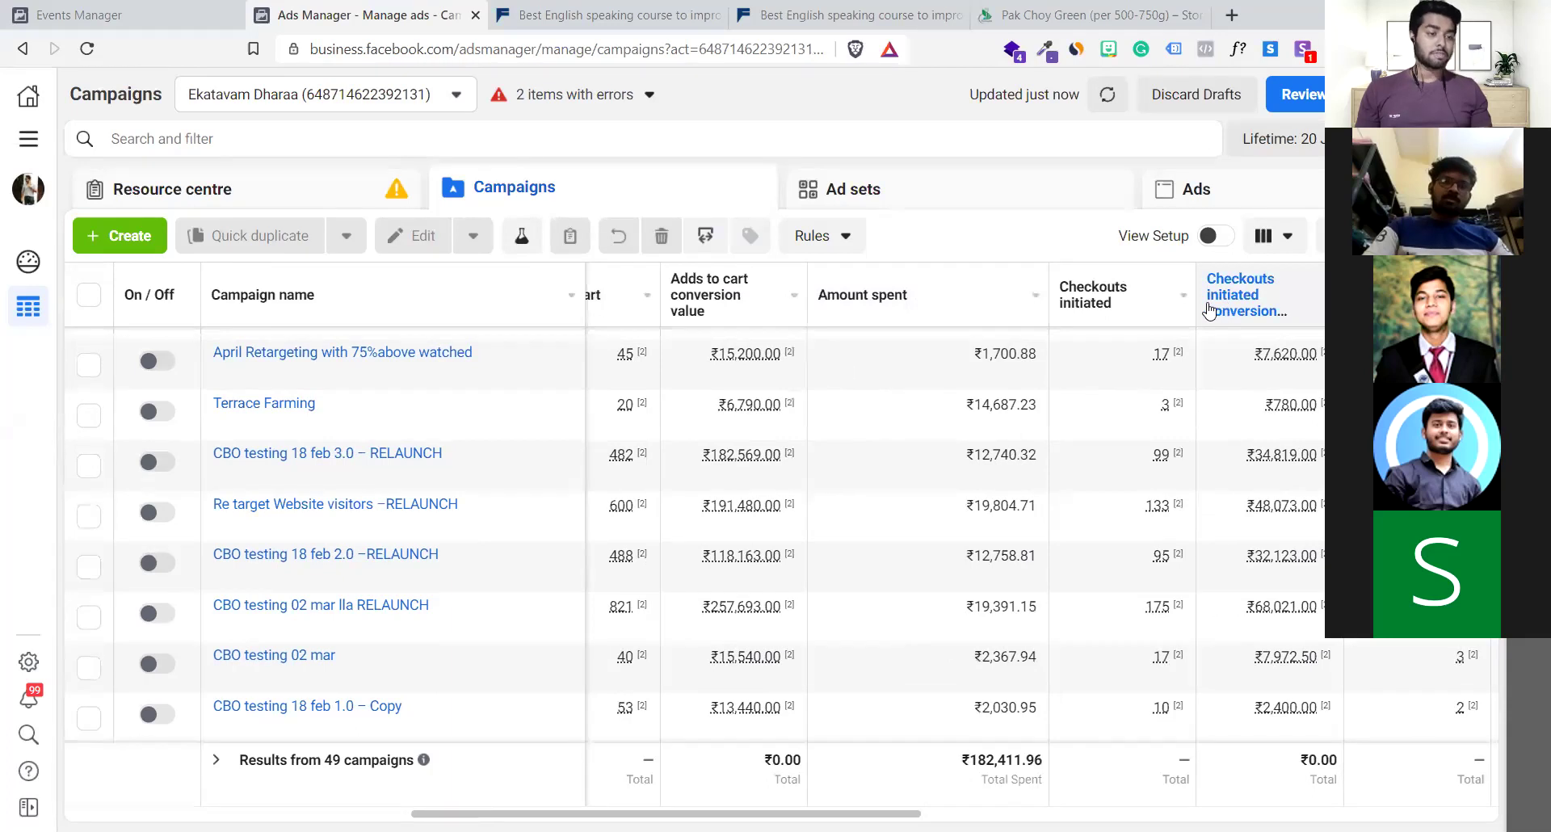
scroll(1209, 311, right, 4)
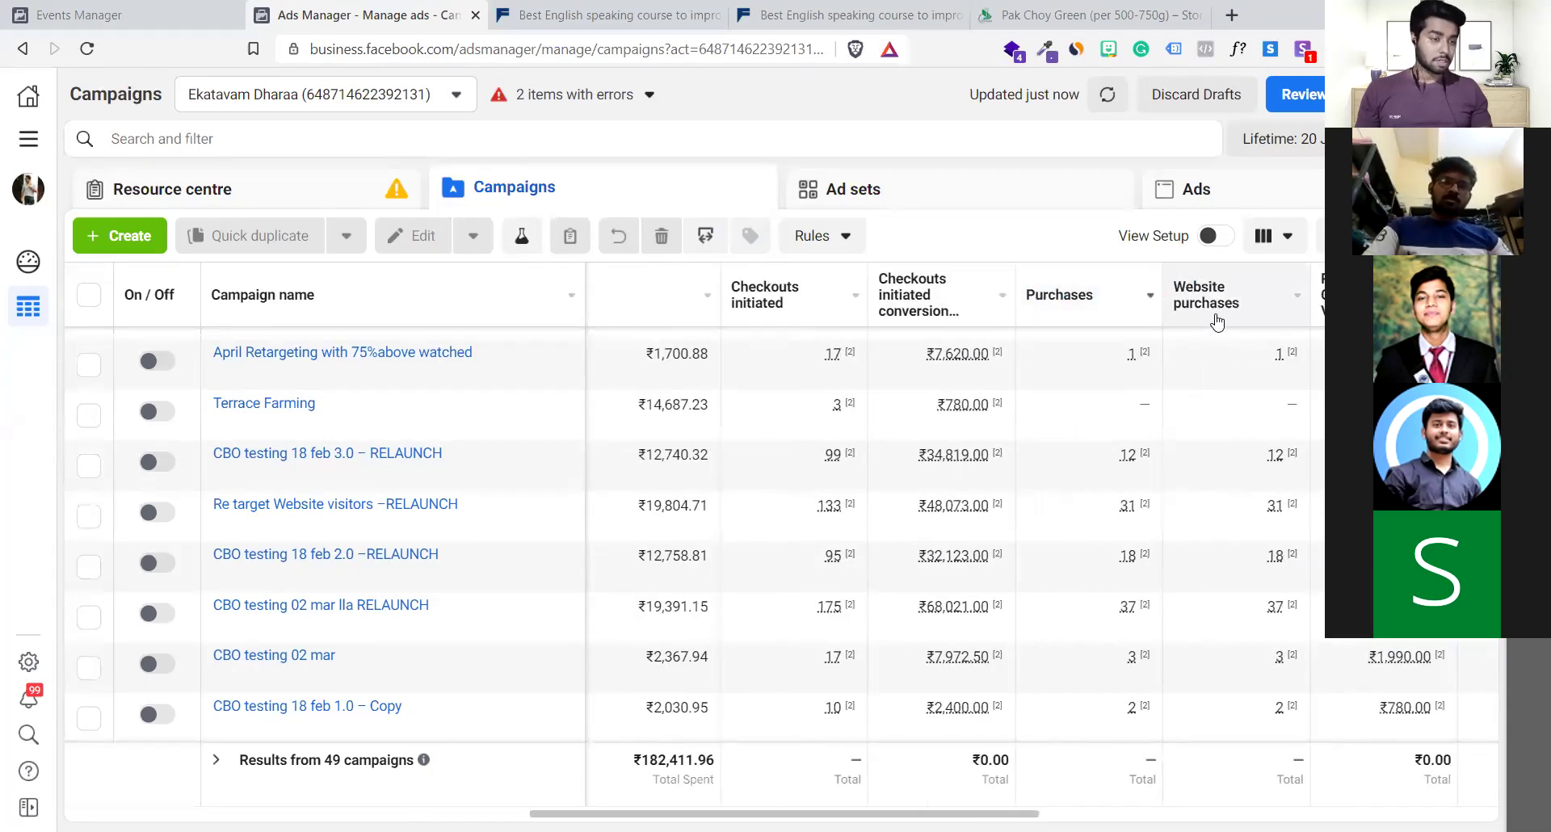
scroll(1215, 316, right, 4)
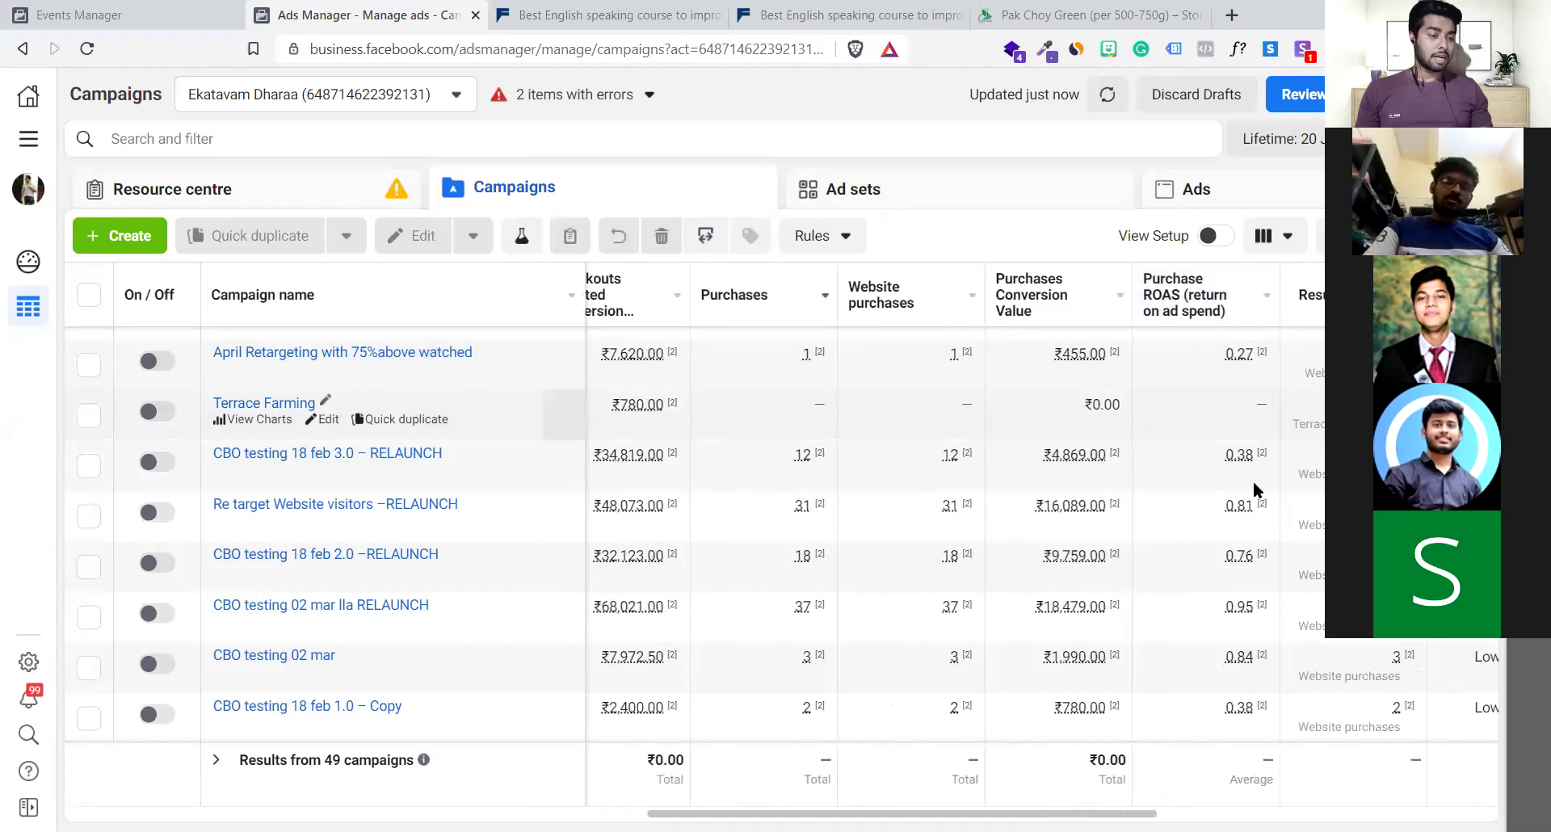
scroll(1219, 517, down, 5)
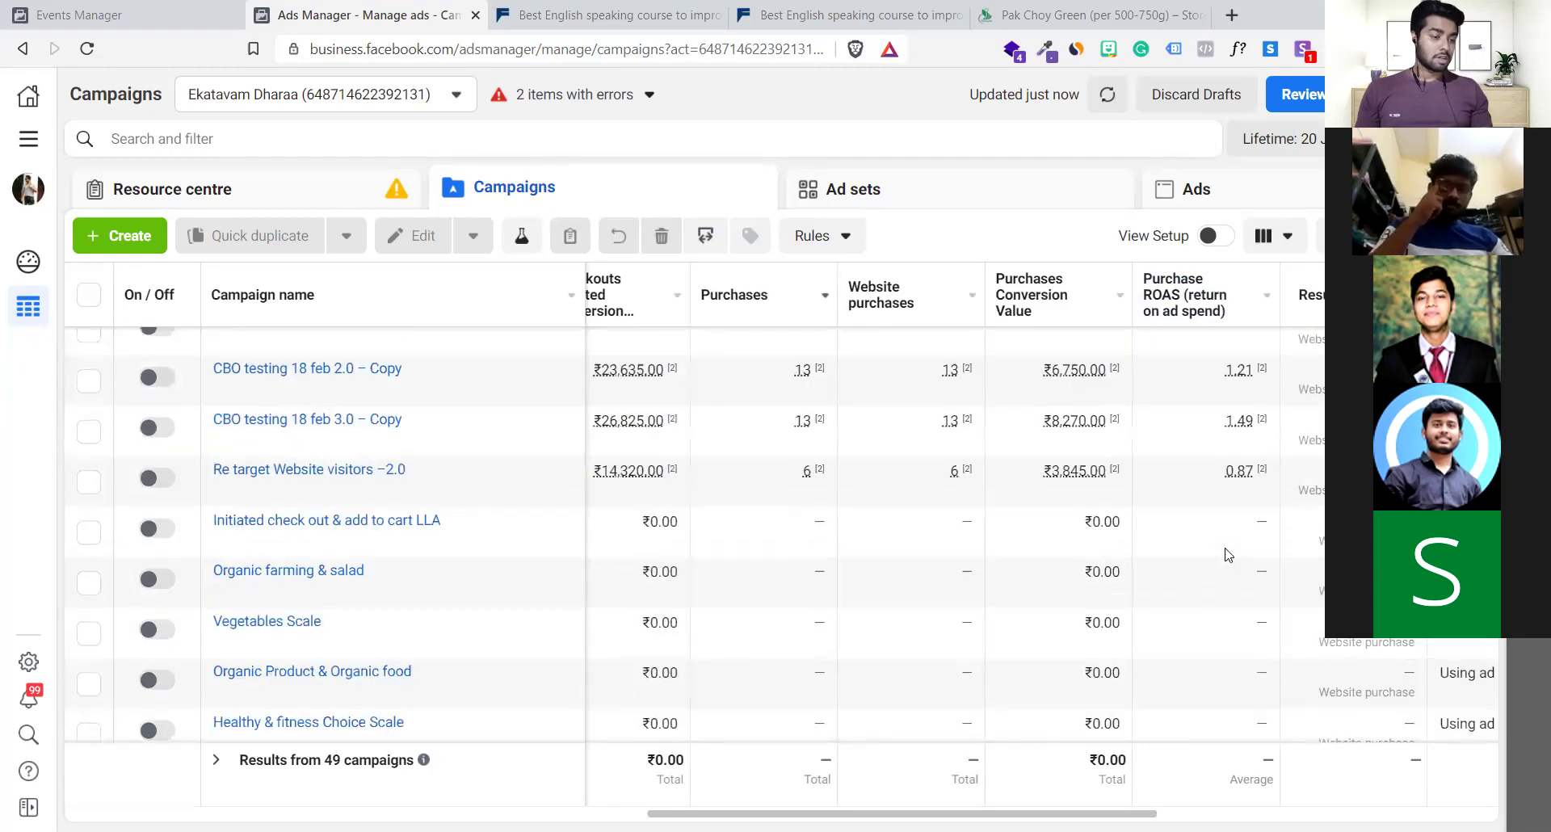
scroll(1224, 549, right, 7)
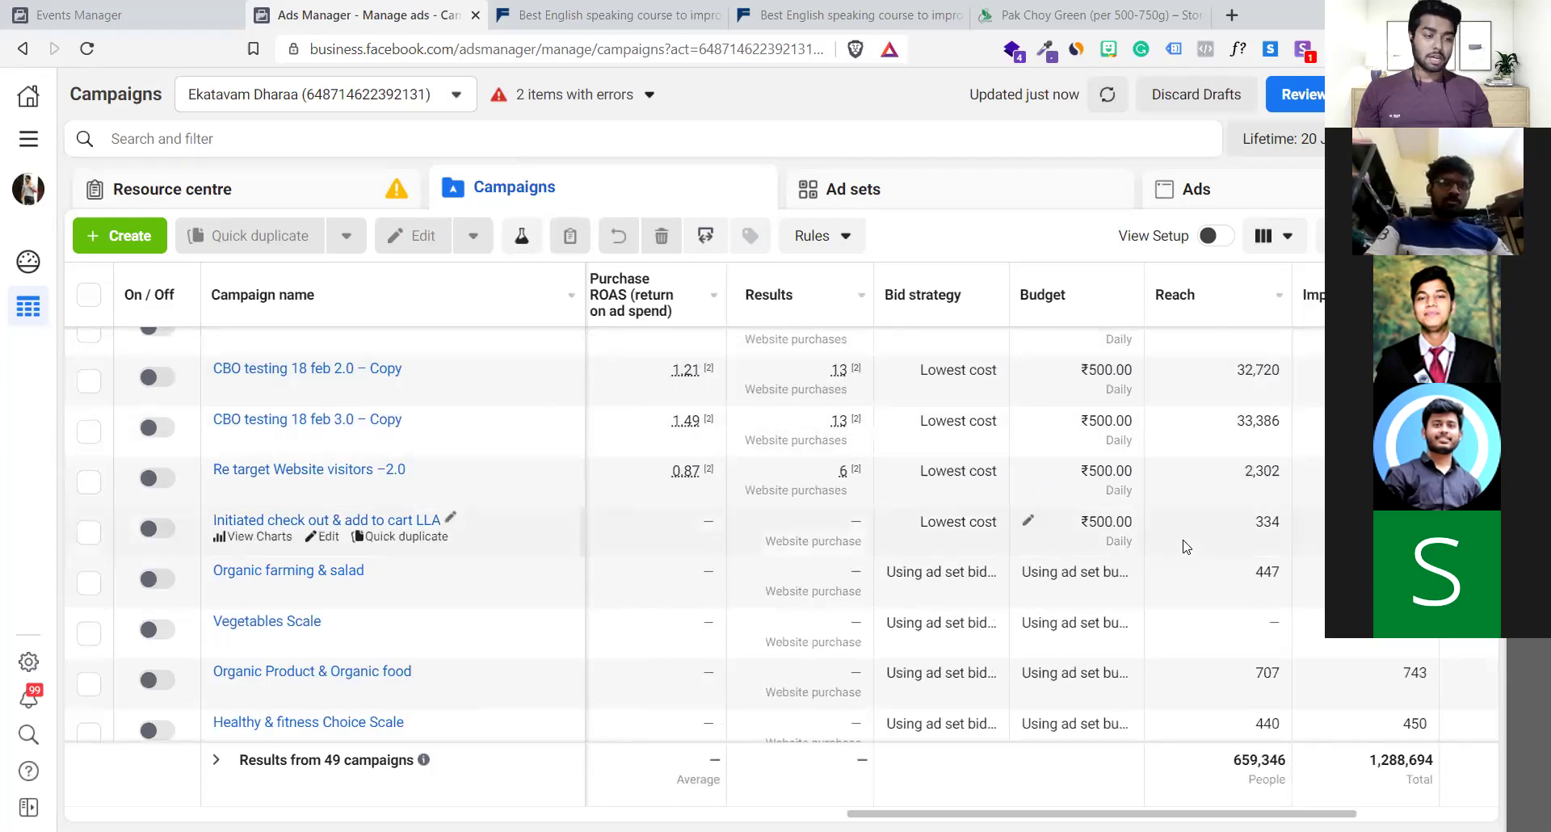
scroll(1185, 545, left, 1)
scroll(1185, 547, left, 10)
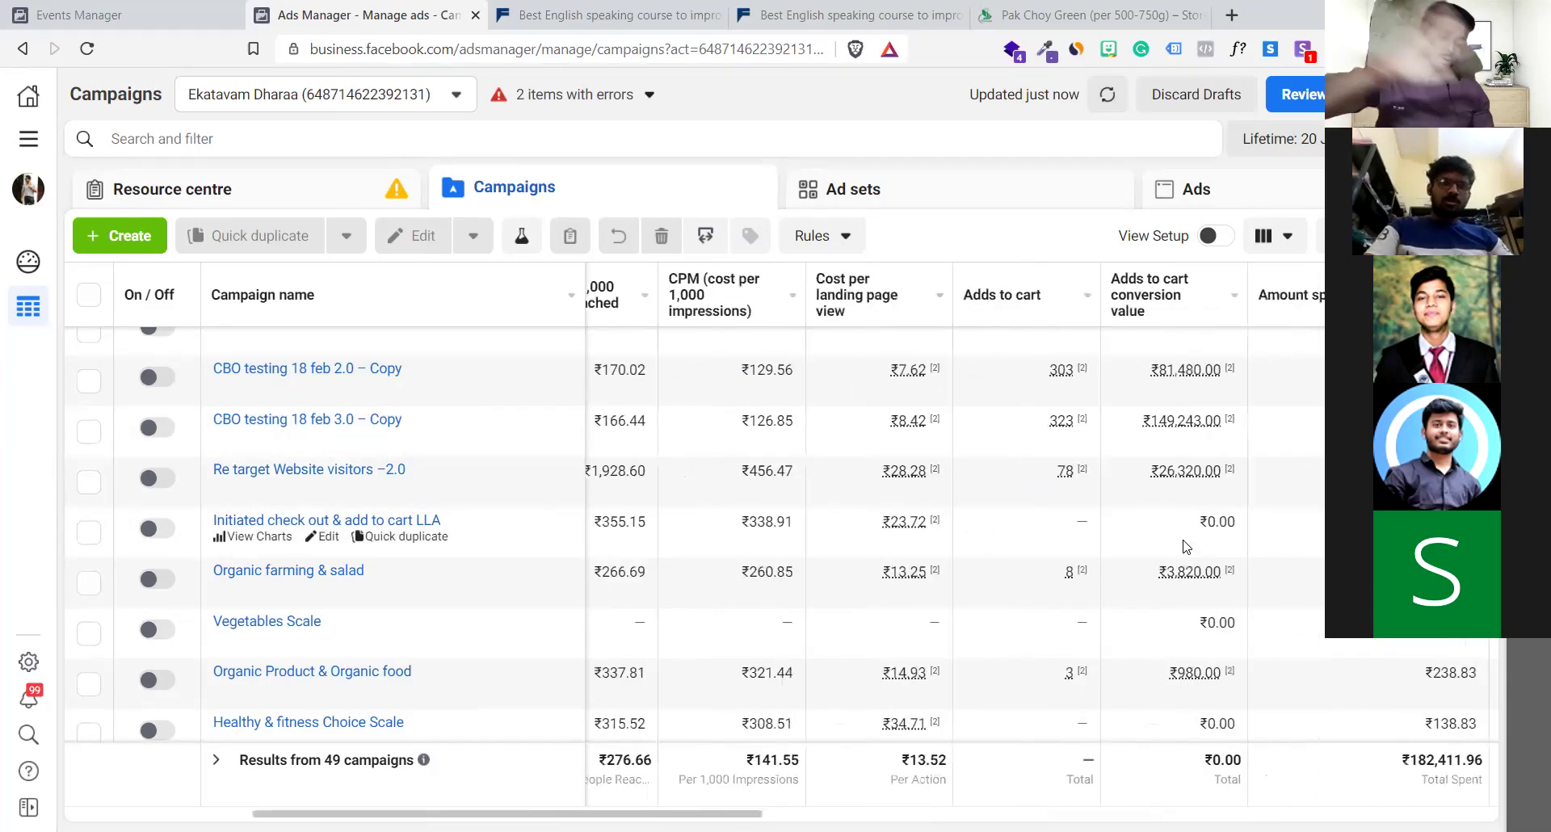
scroll(1184, 547, left, 6)
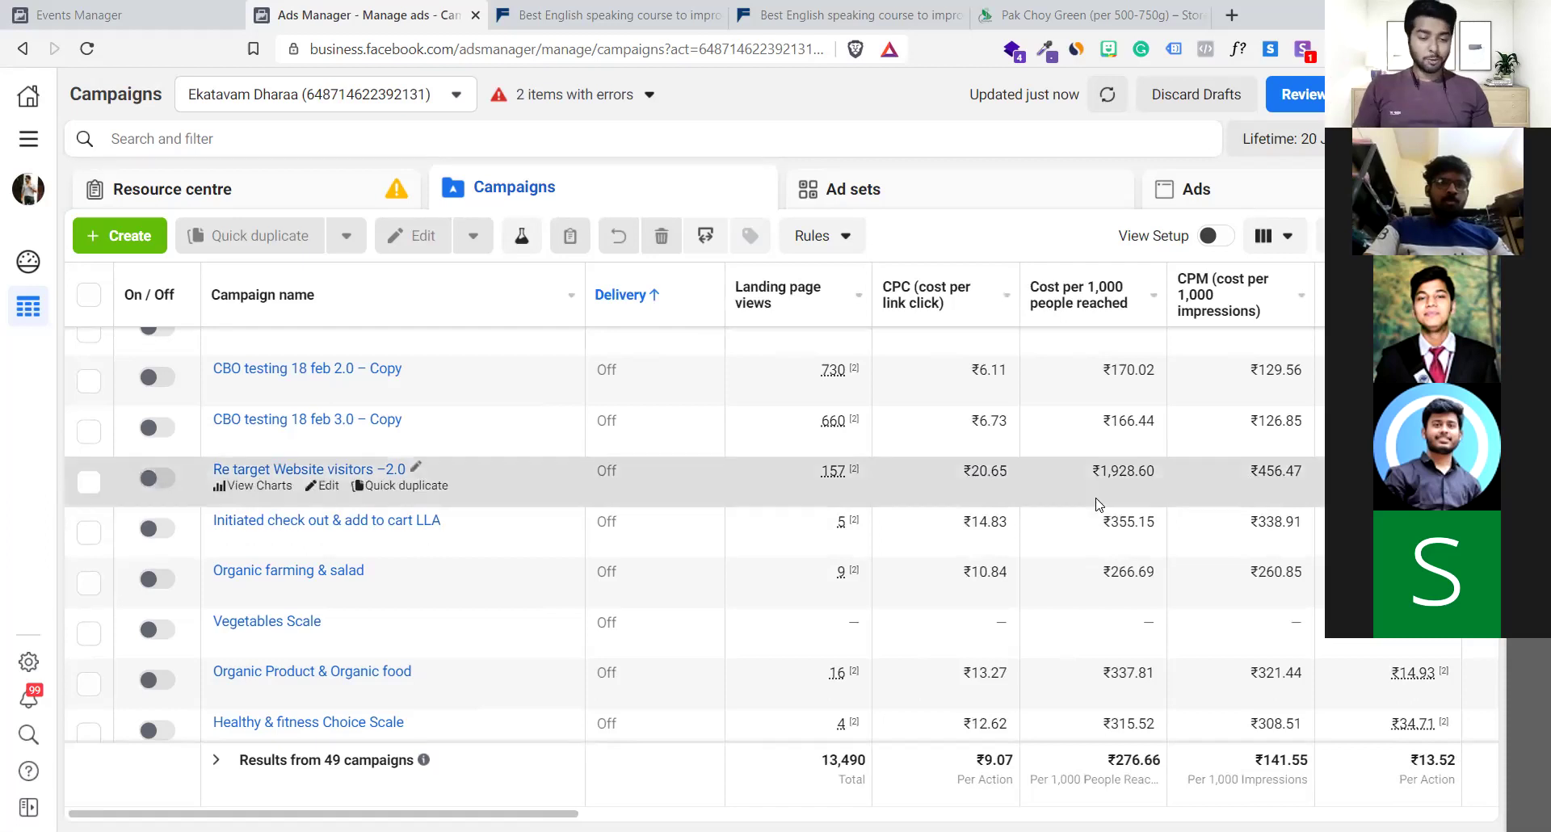
scroll(1117, 511, up, 3)
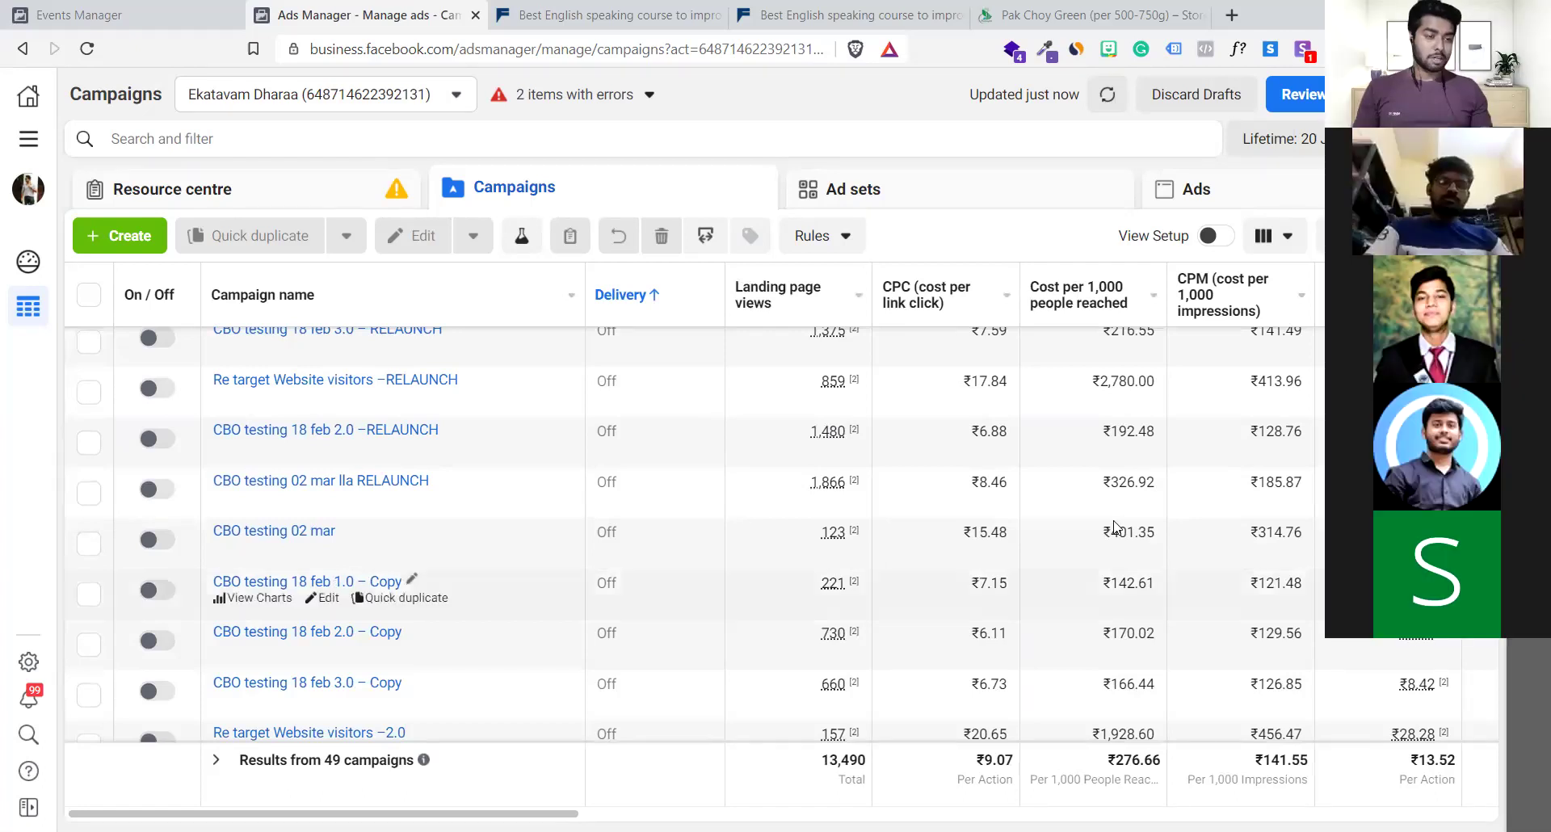
scroll(1071, 481, right, 3)
scroll(1074, 481, right, 1)
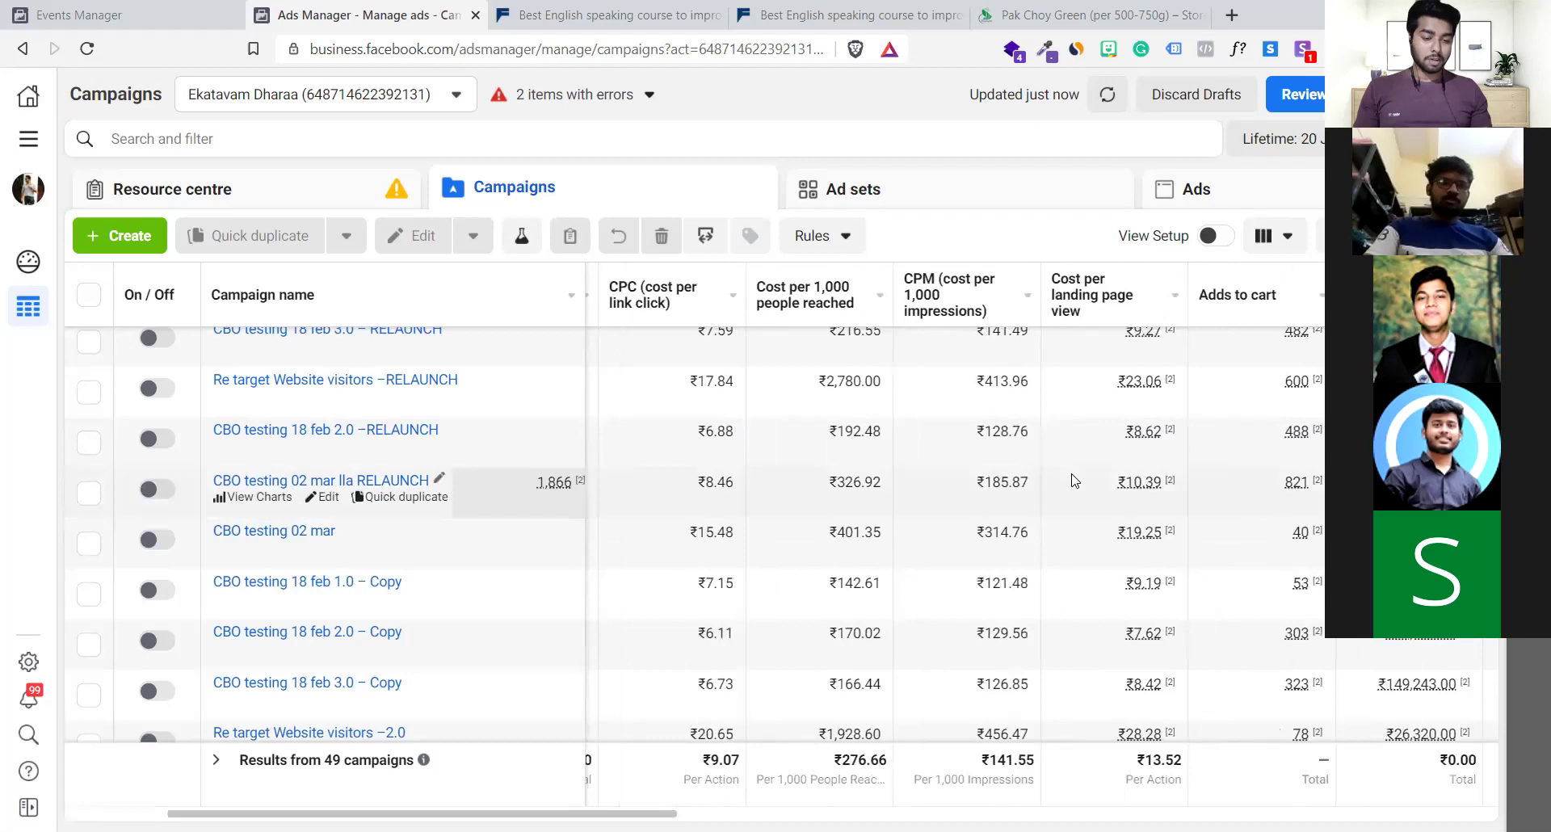
scroll(992, 507, up, 5)
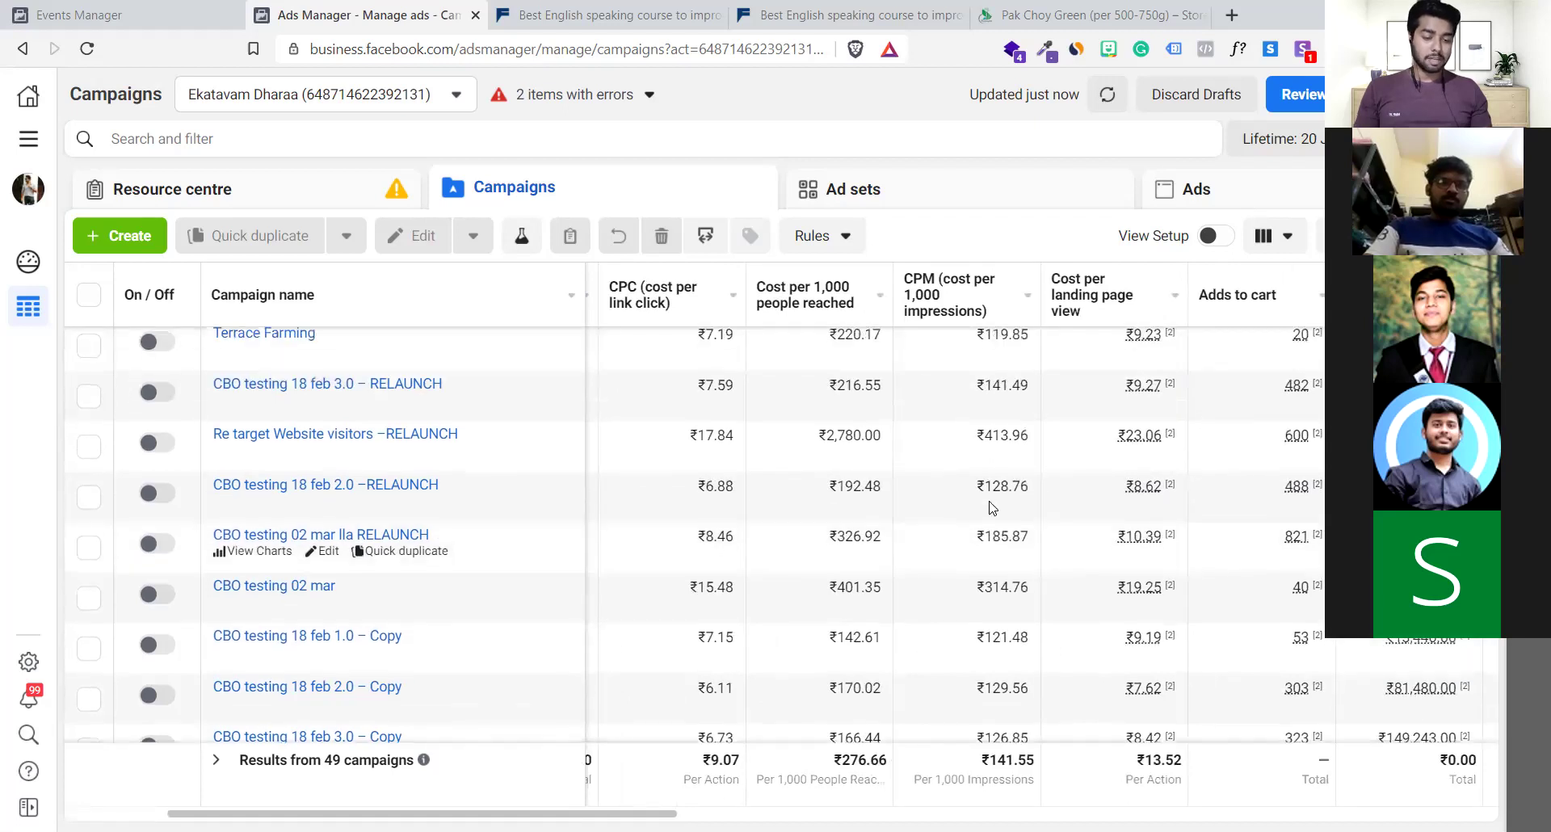
scroll(992, 507, left, 5)
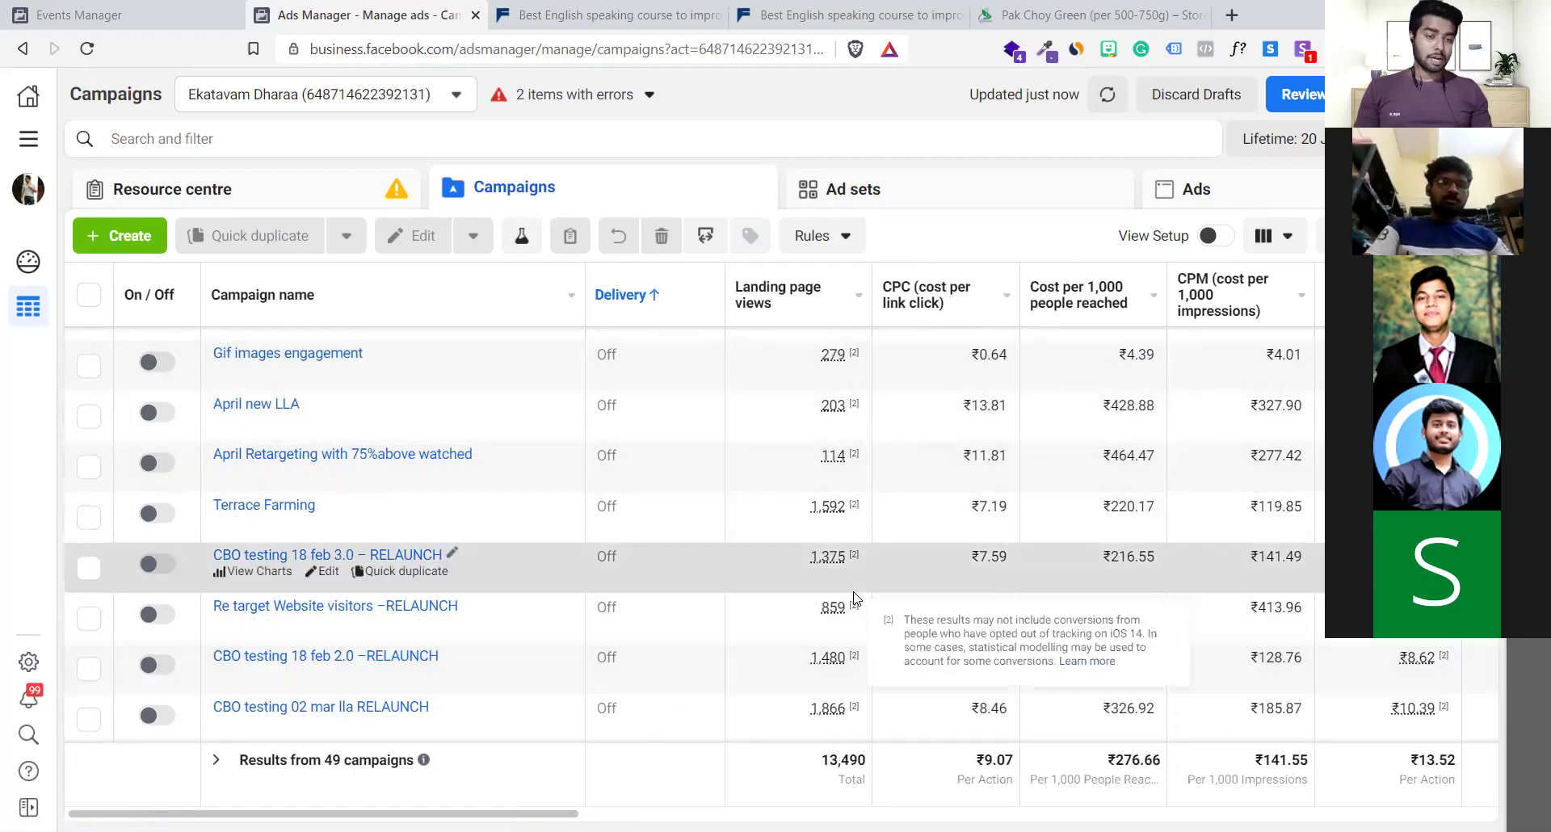
Open the Terrace Farming campaign for editing and view the pixel's event overview in Events Manager
scroll(854, 597, right, 4)
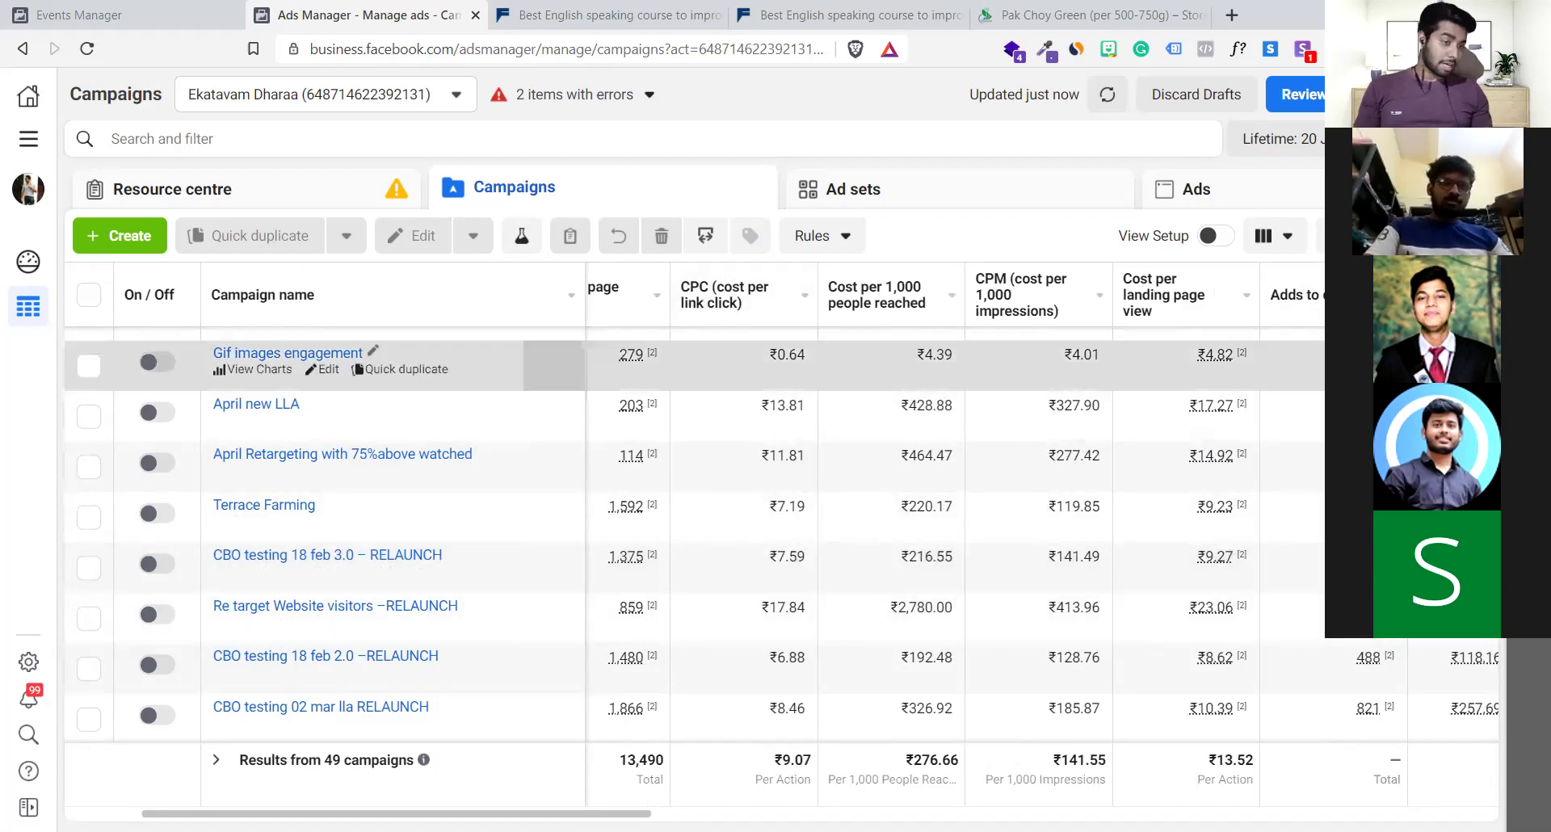
scroll(820, 531, right, 5)
scroll(819, 531, left, 5)
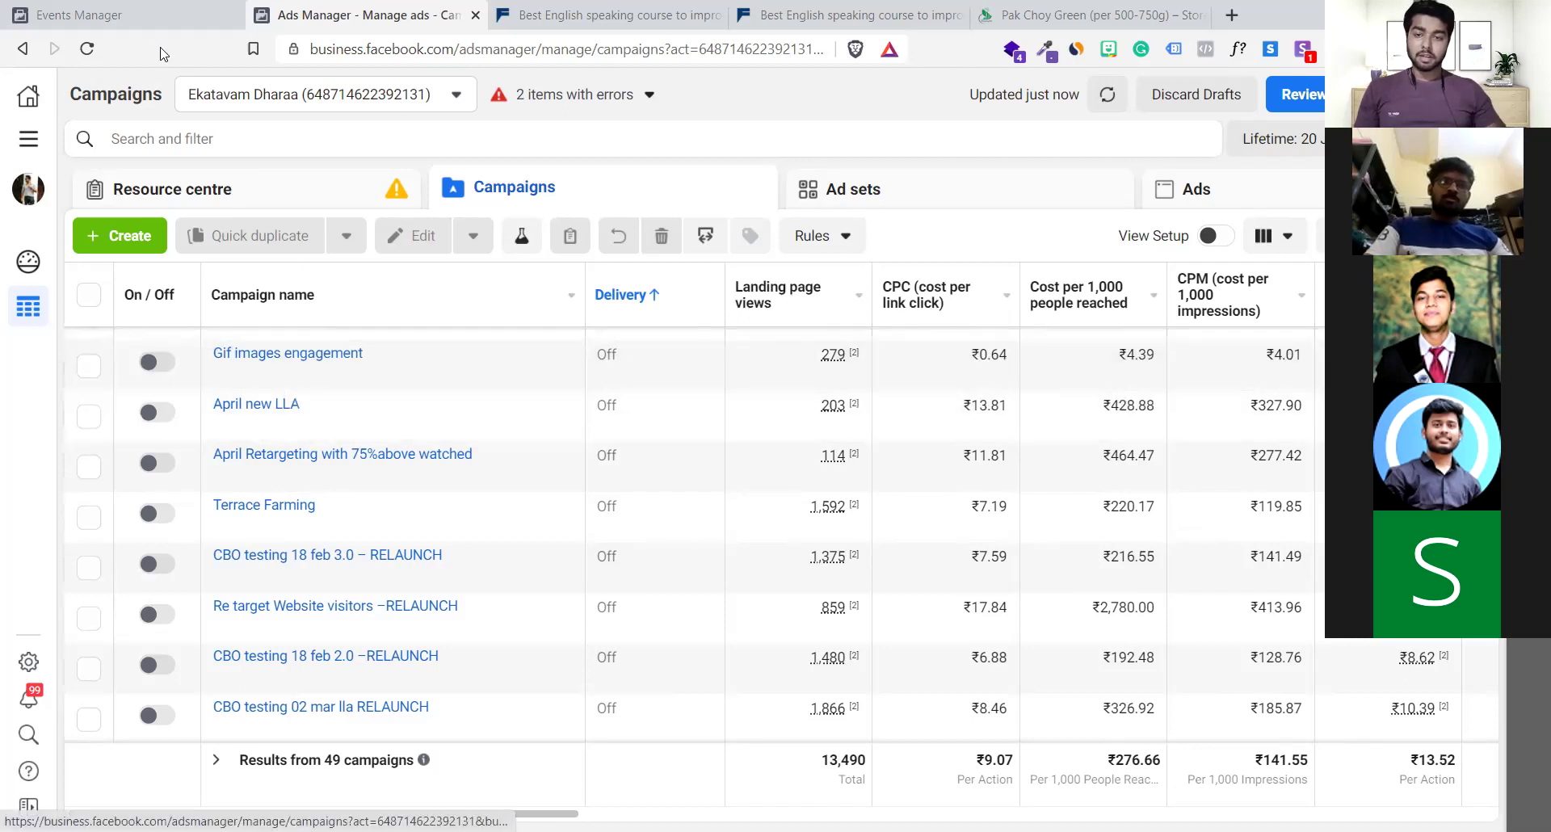
scroll(299, 496, down, 1)
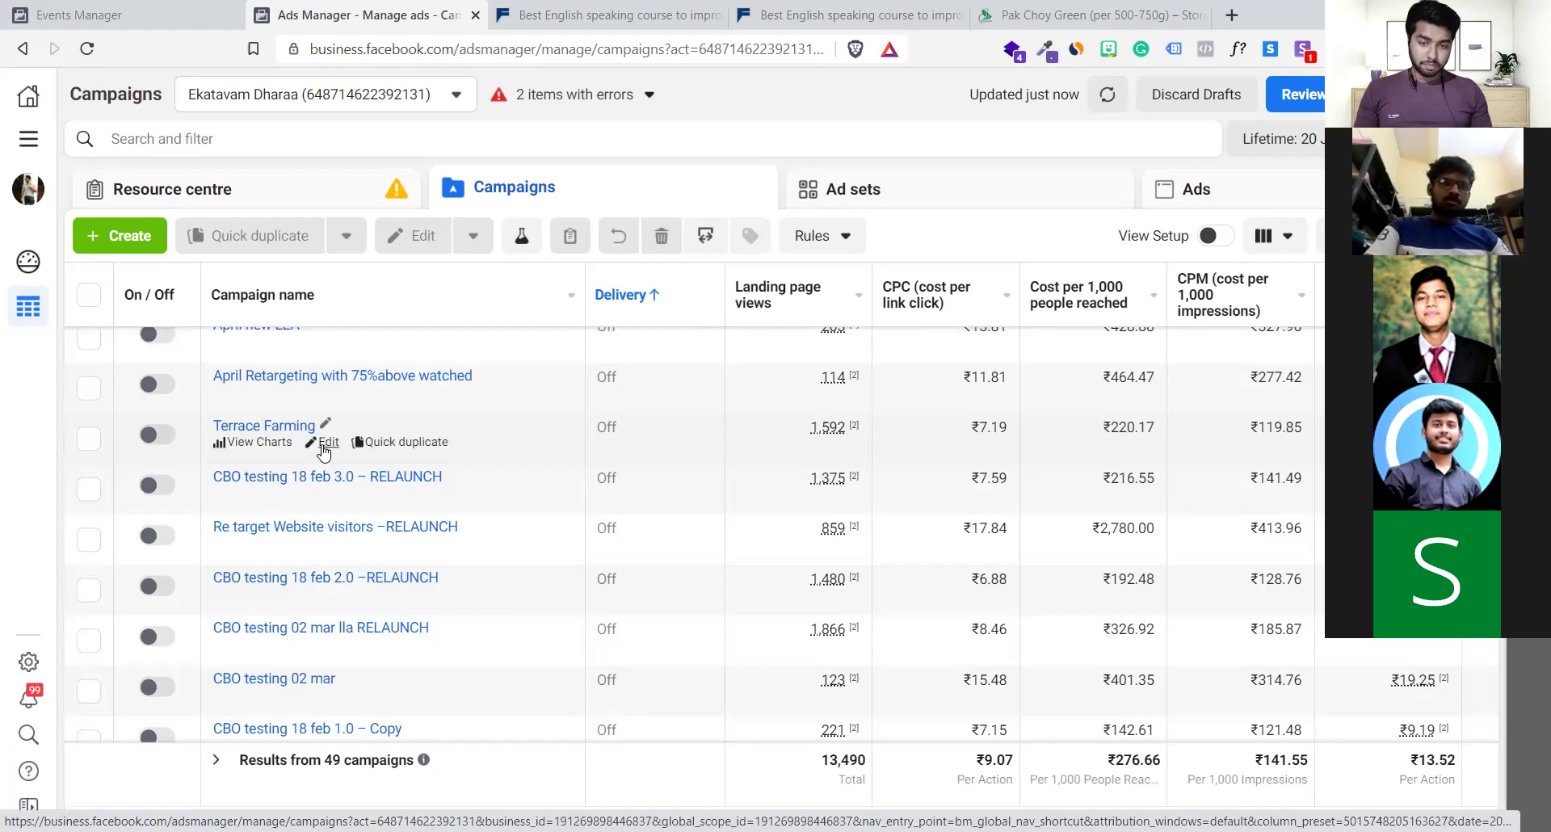
click(324, 450)
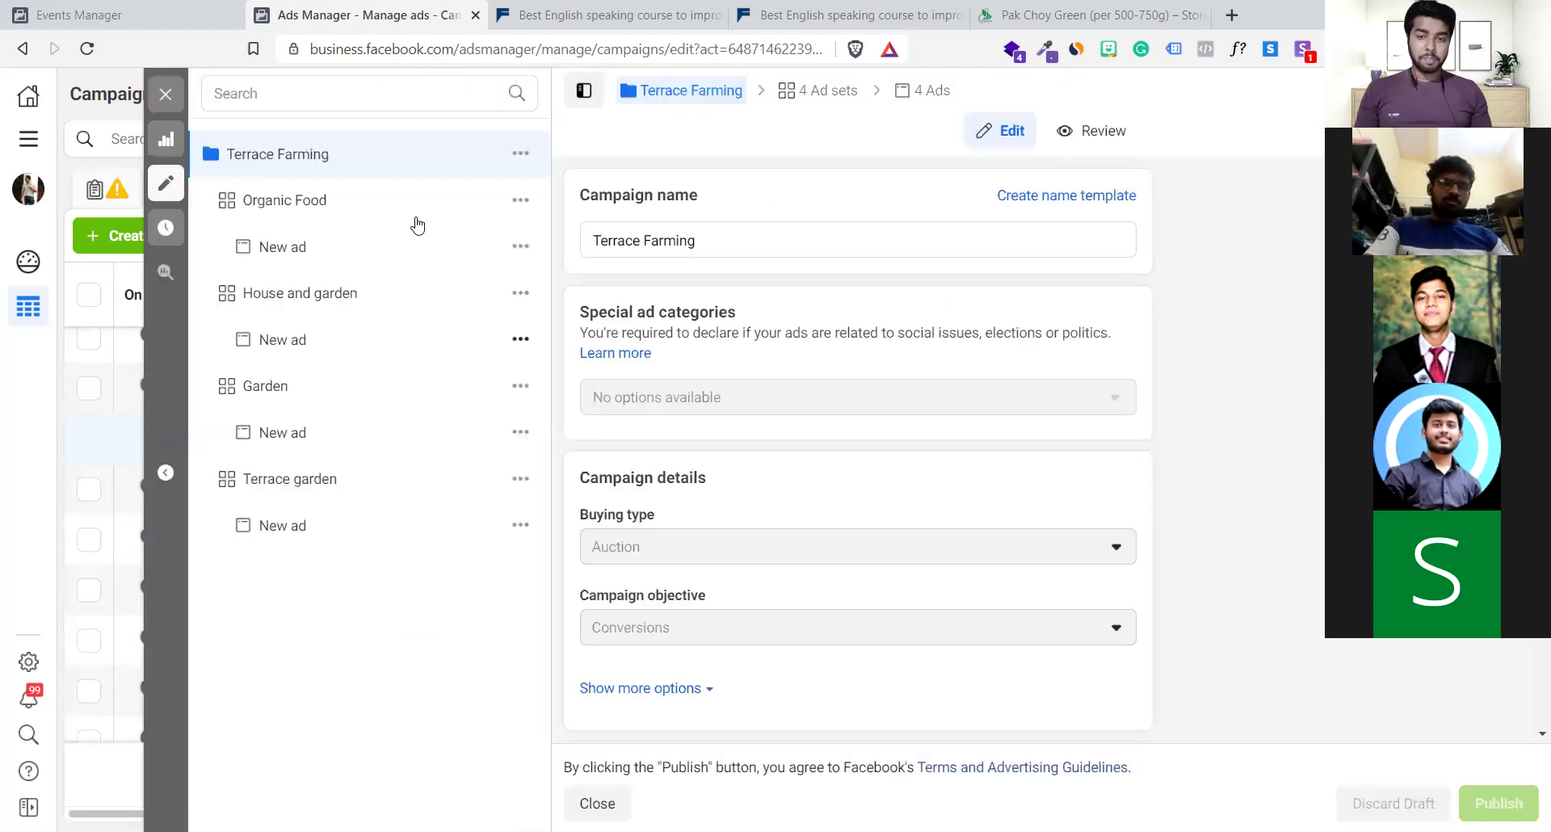
click(121, 13)
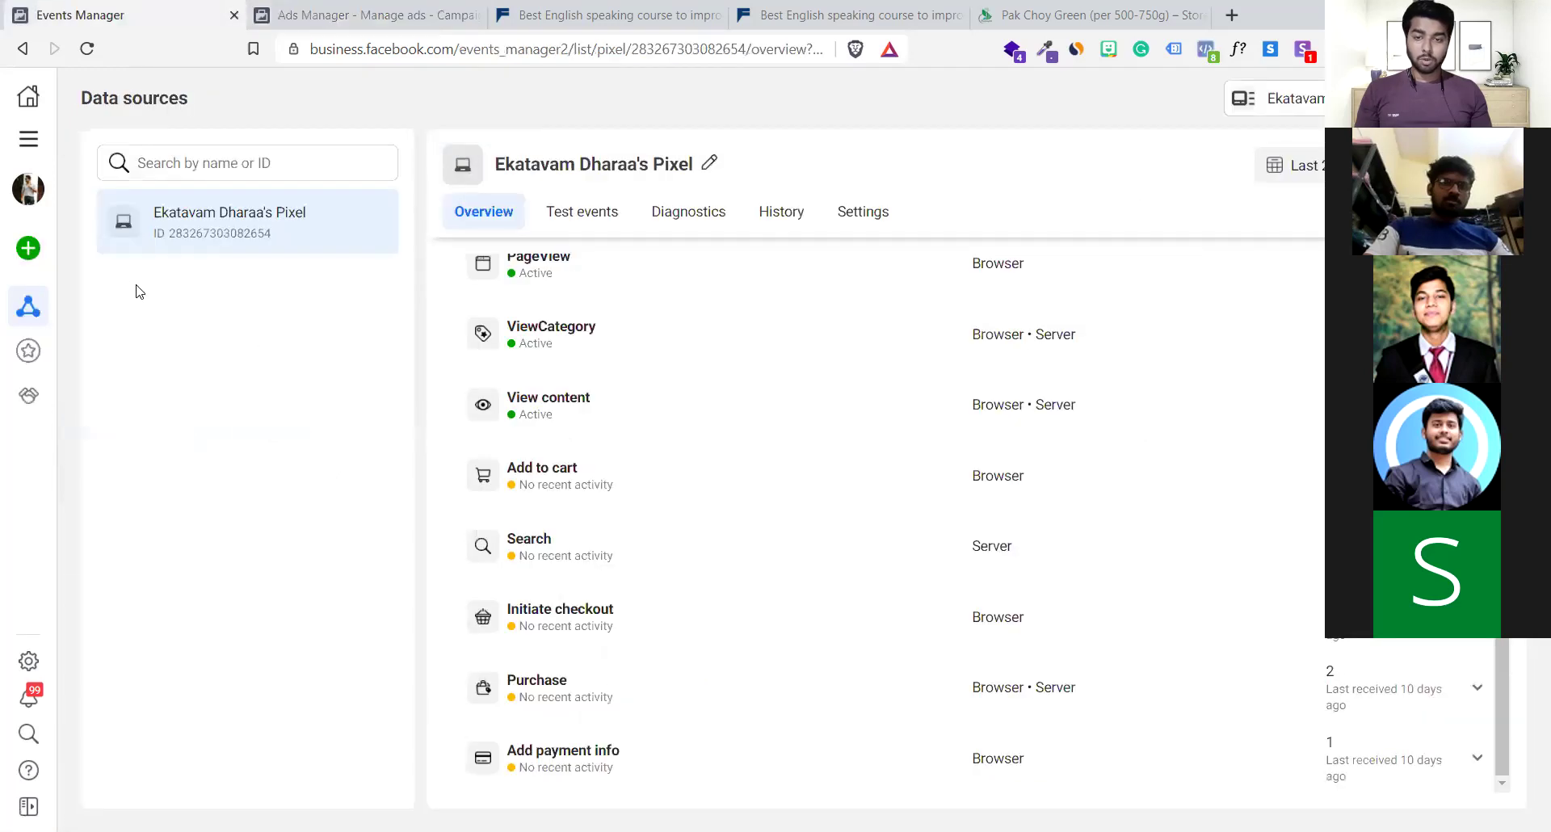
Expand the Terrace Farming sign up custom conversion details, then switch to the Fluent Life landing page
click(30, 348)
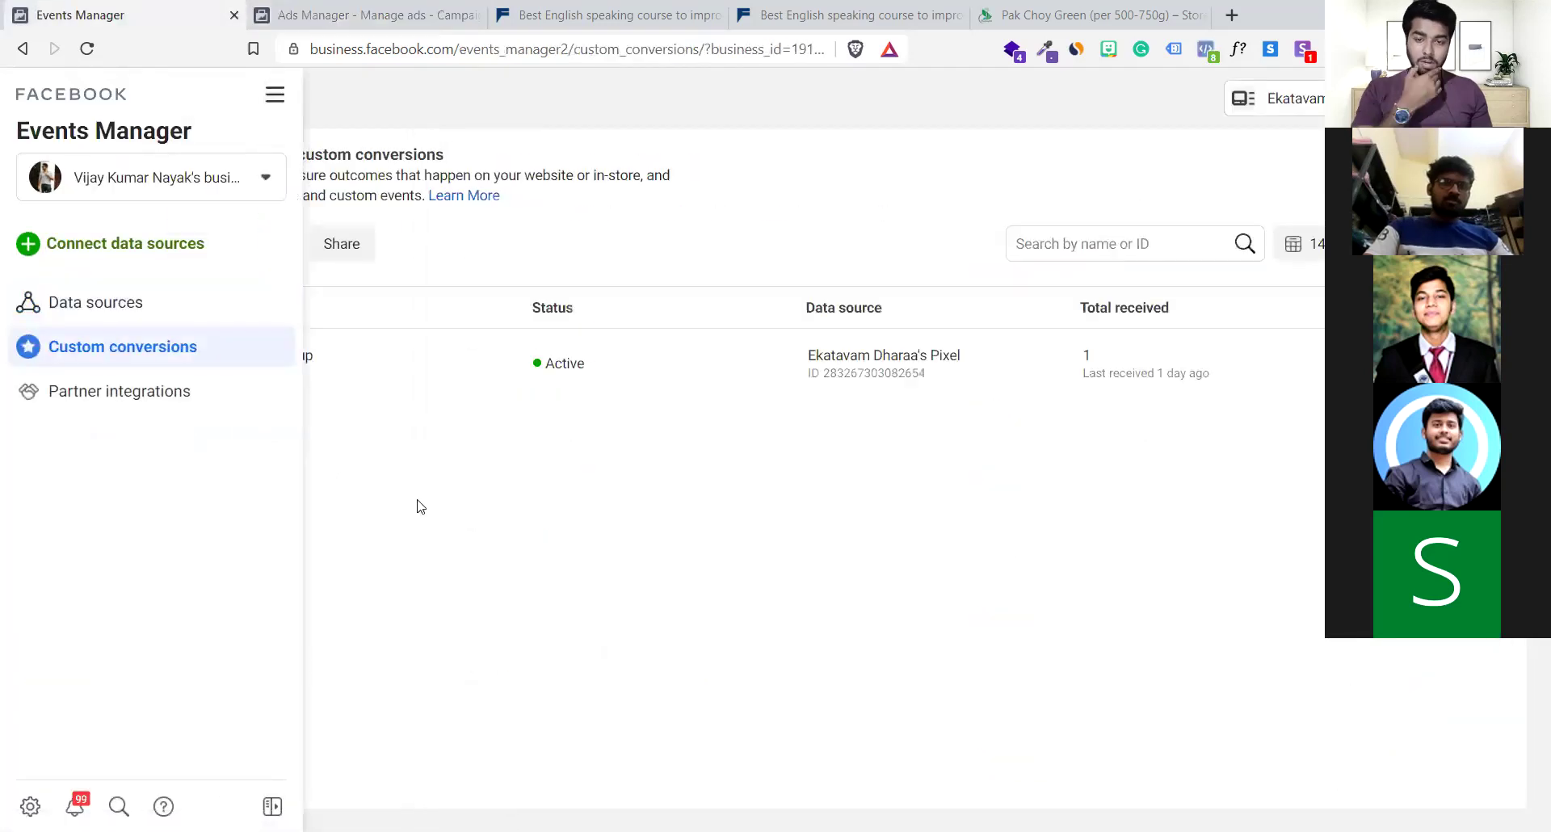
click(321, 363)
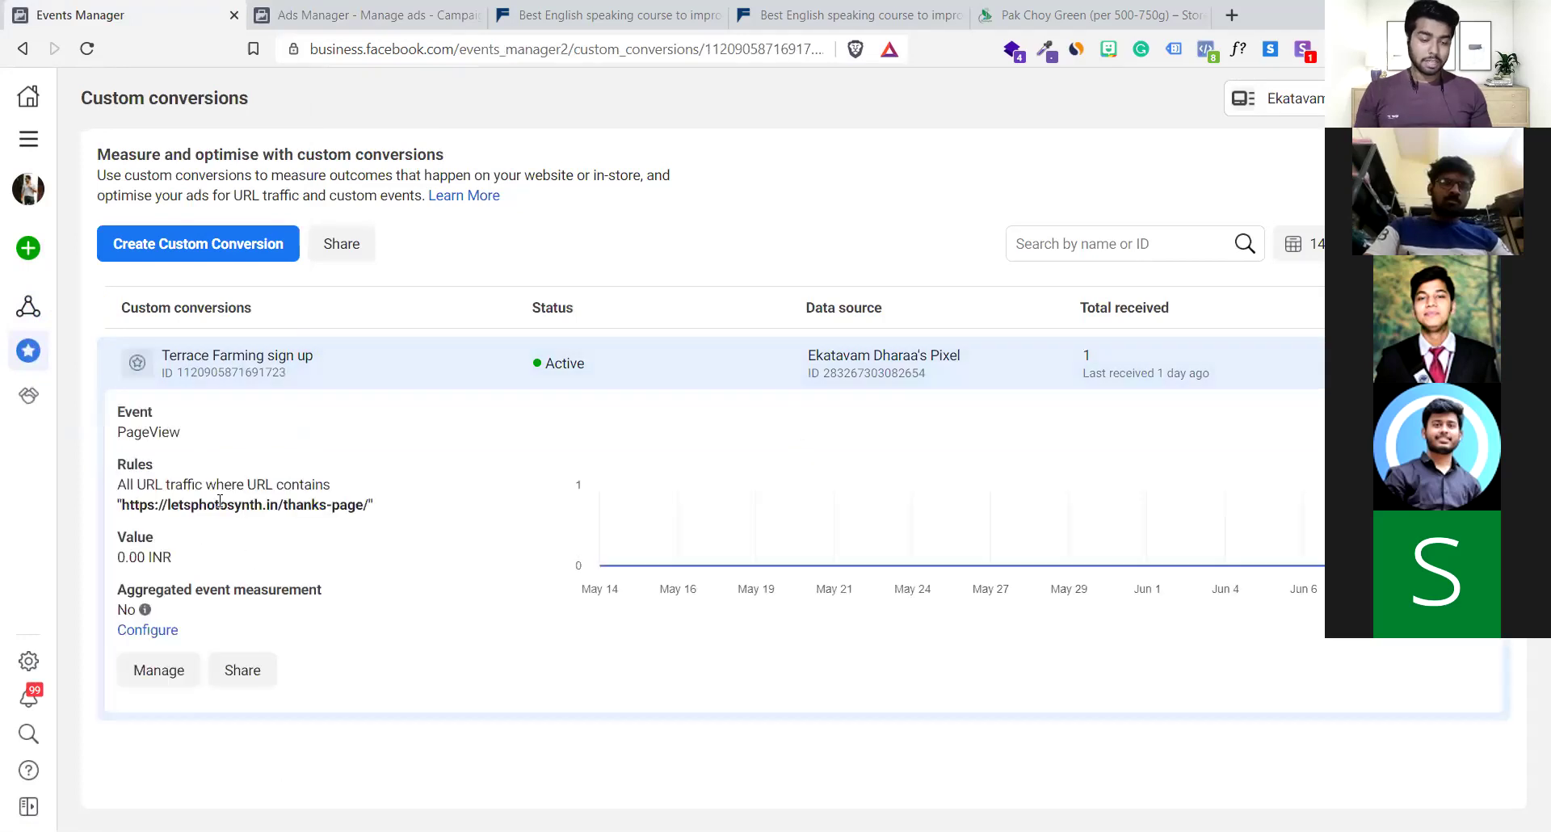
click(533, 15)
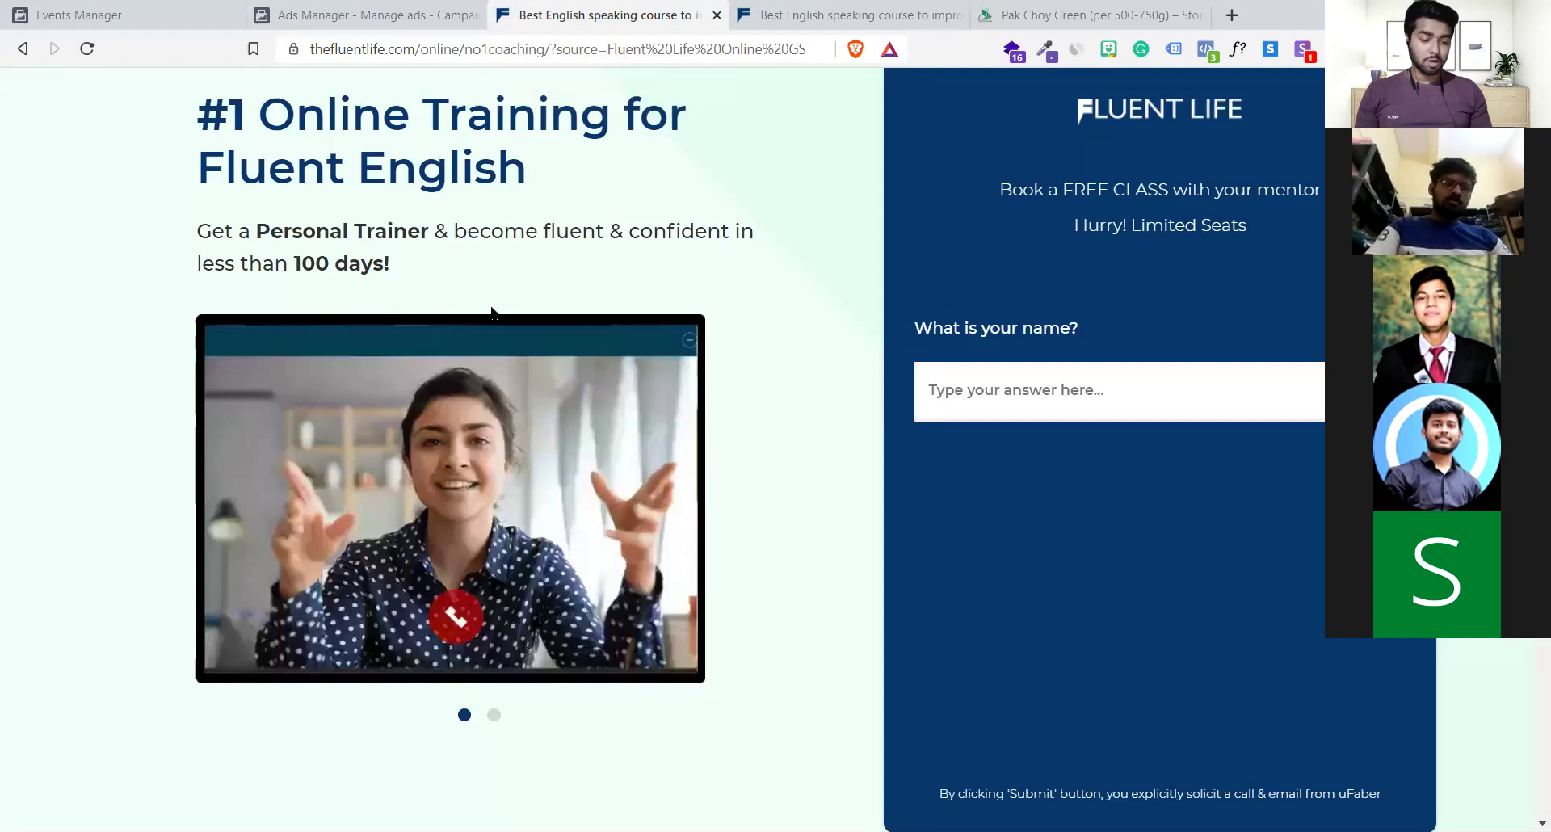
Look over the Fluent Life course page and its /thanks/ Thank you page, then return to Events Manager
scroll(482, 290, down, 4)
scroll(482, 290, up, 4)
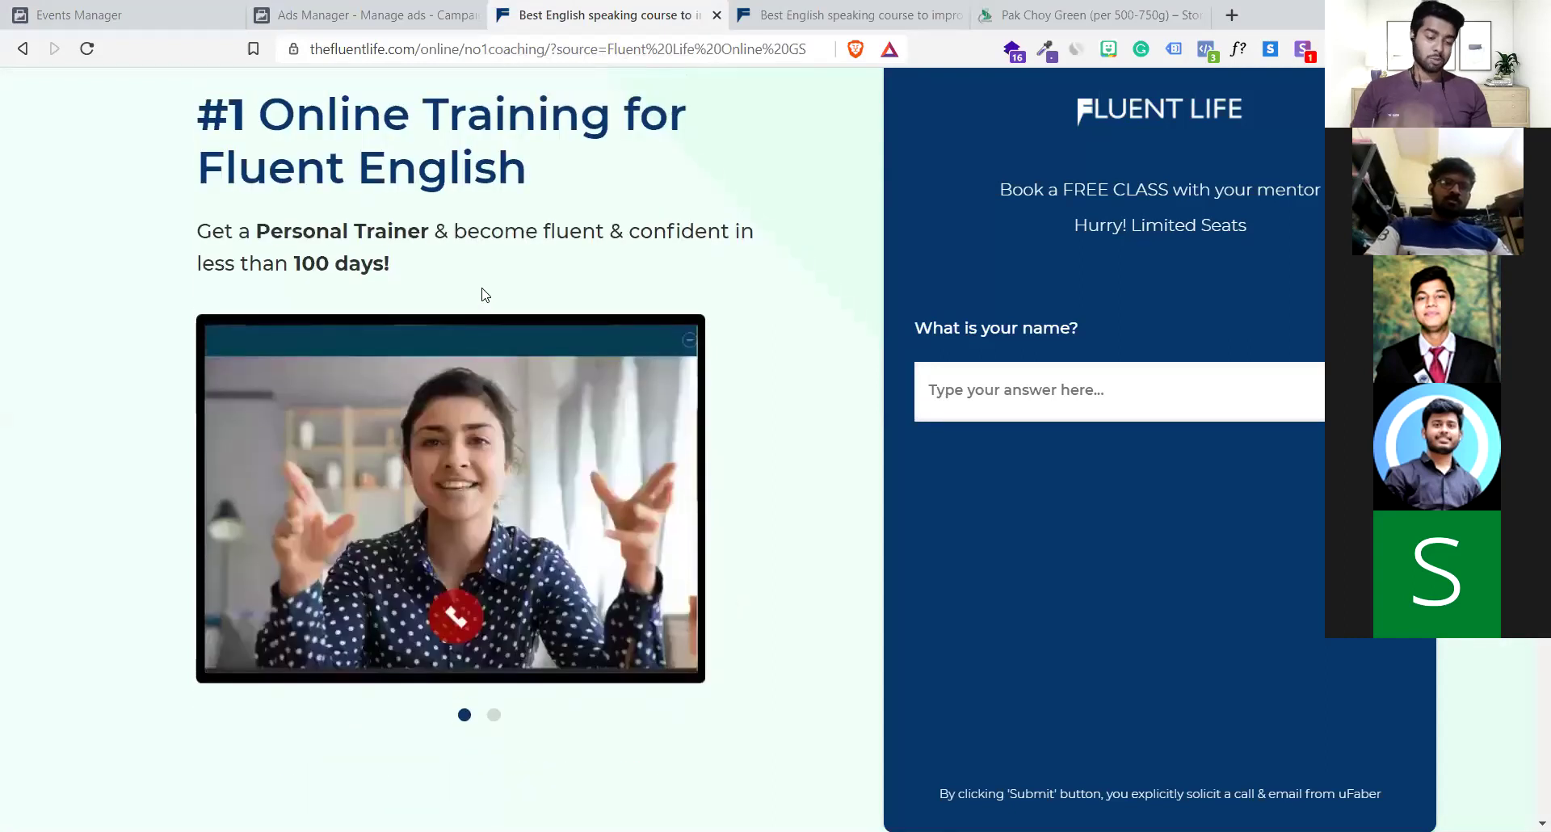
click(888, 7)
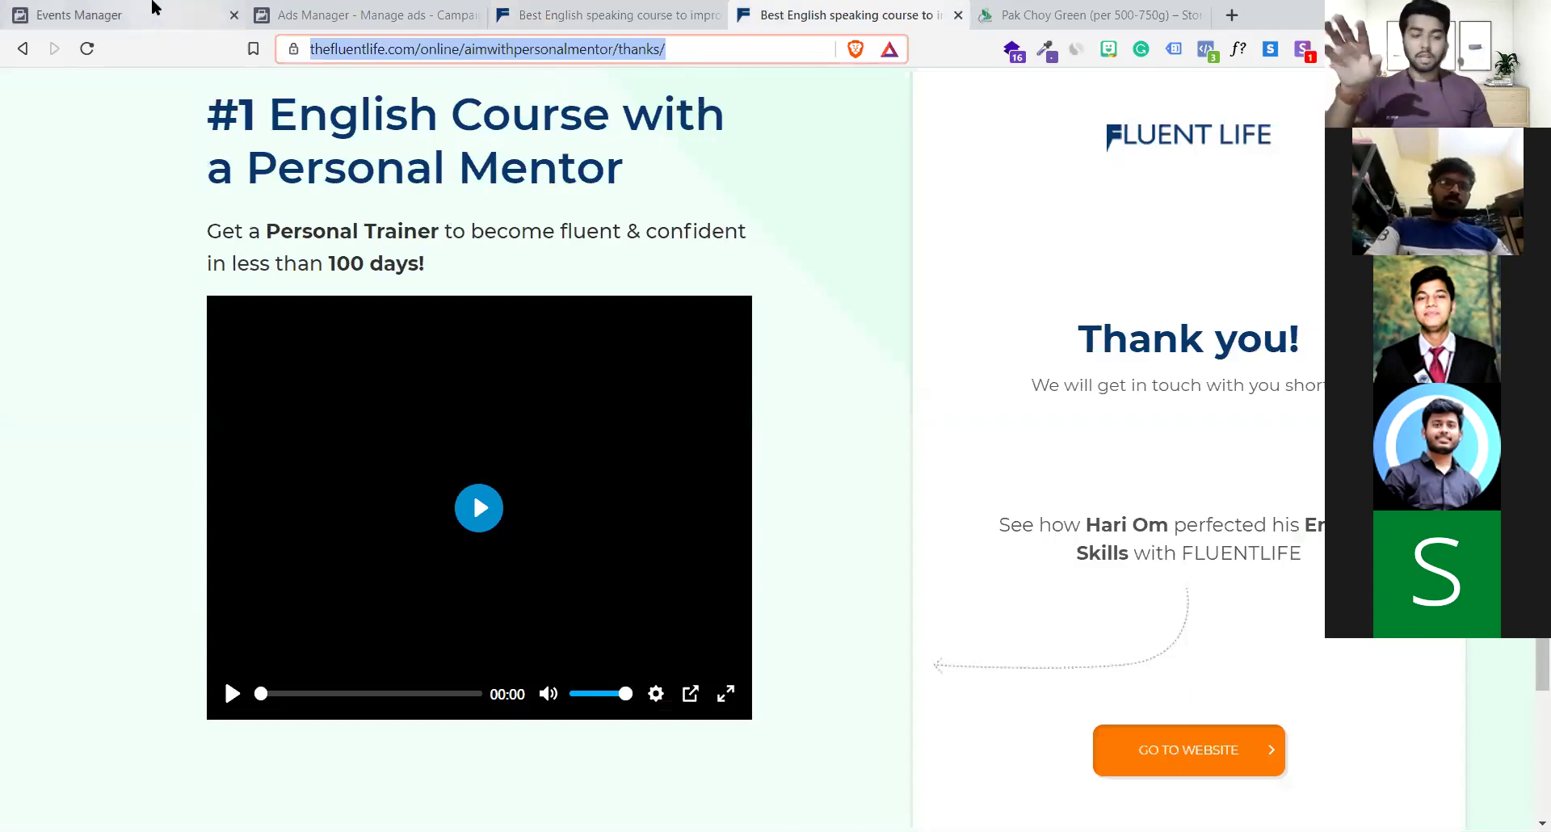
click(153, 8)
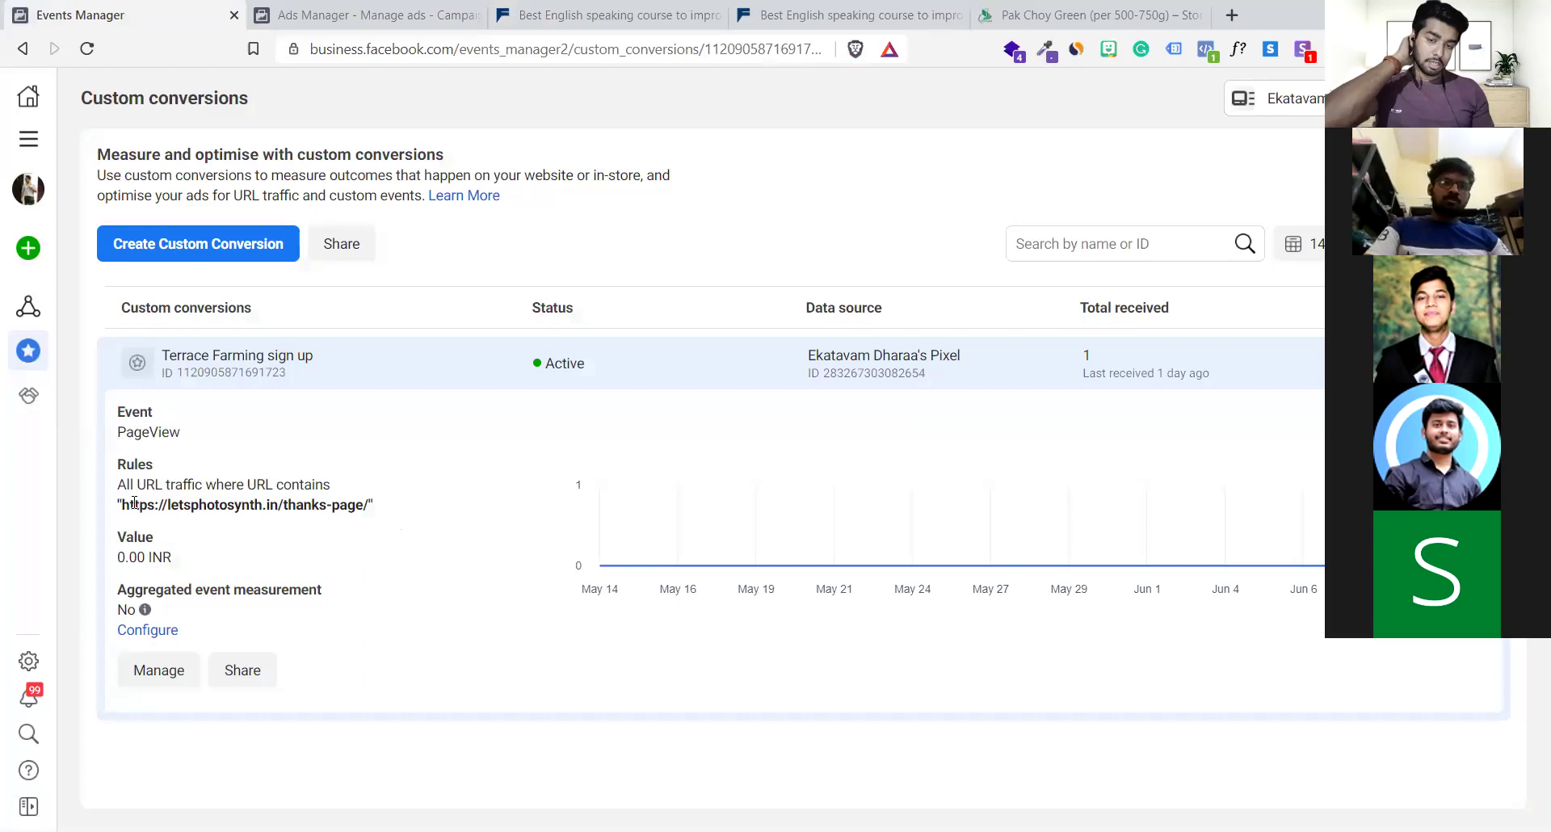
Open the conversion rule's thanks-page URL in a new tab
drag(121, 503, 363, 517)
right_click(363, 517)
click(412, 538)
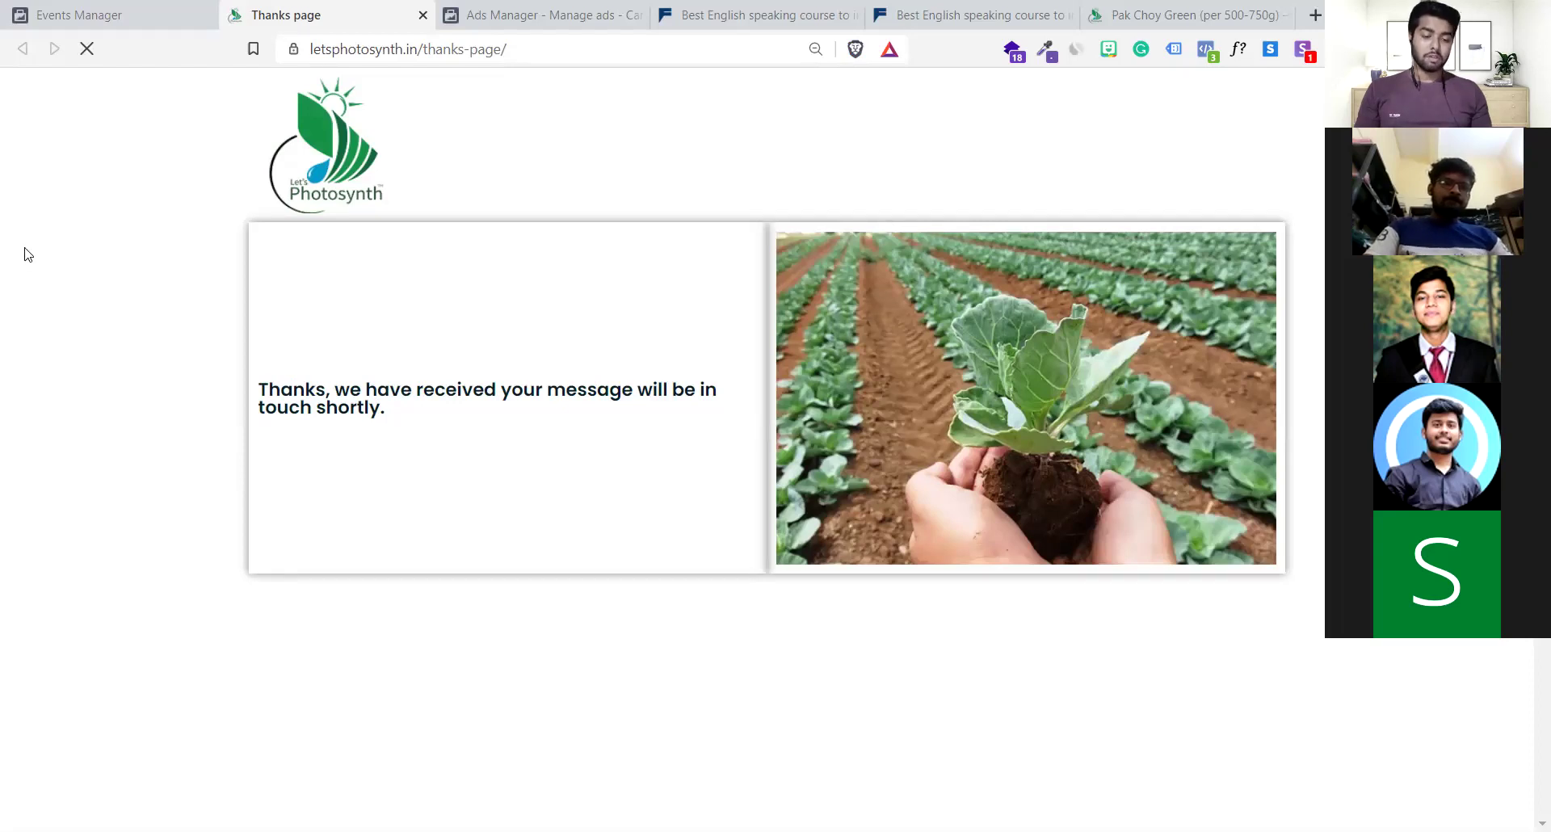
Return to the Terrace Farming campaign editor, moving the Ads Manager tab beside Events Manager
click(3, 8)
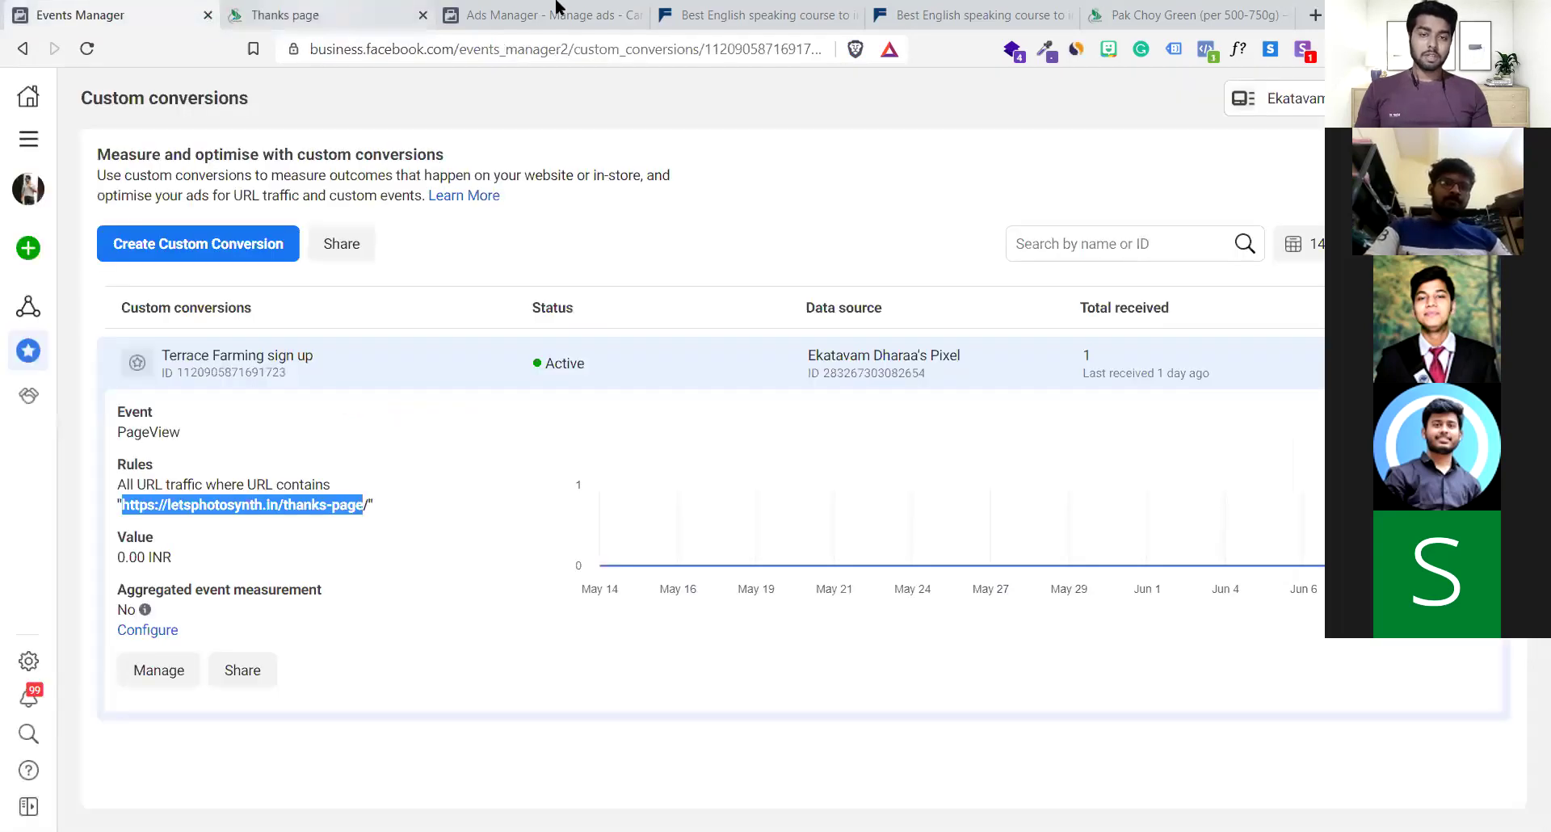
click(557, 7)
drag(557, 7, 335, 10)
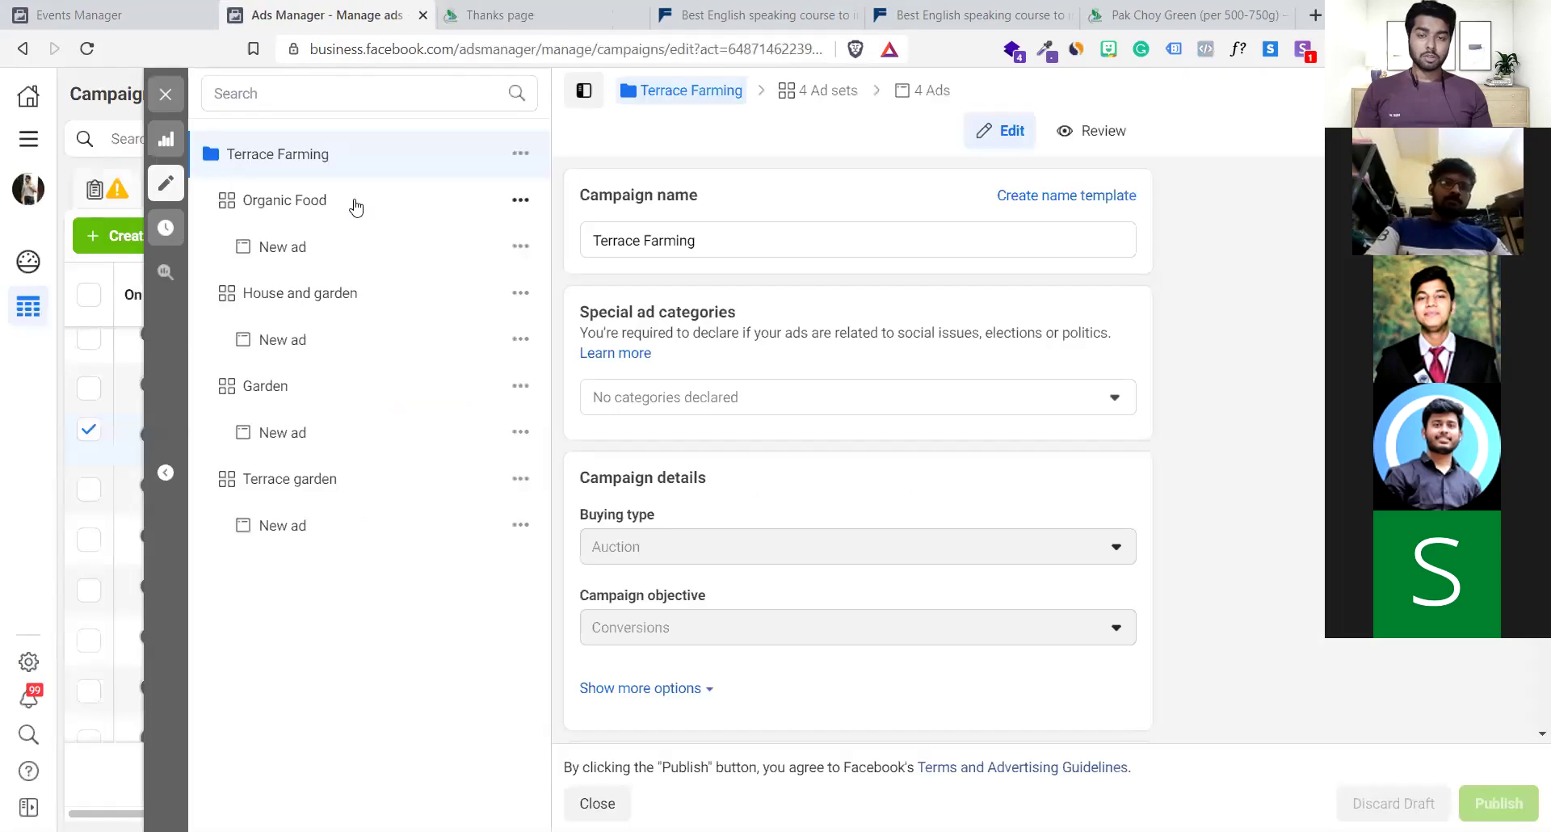
Open the Organic Food ad set and scroll to its Conversion event setting
click(308, 207)
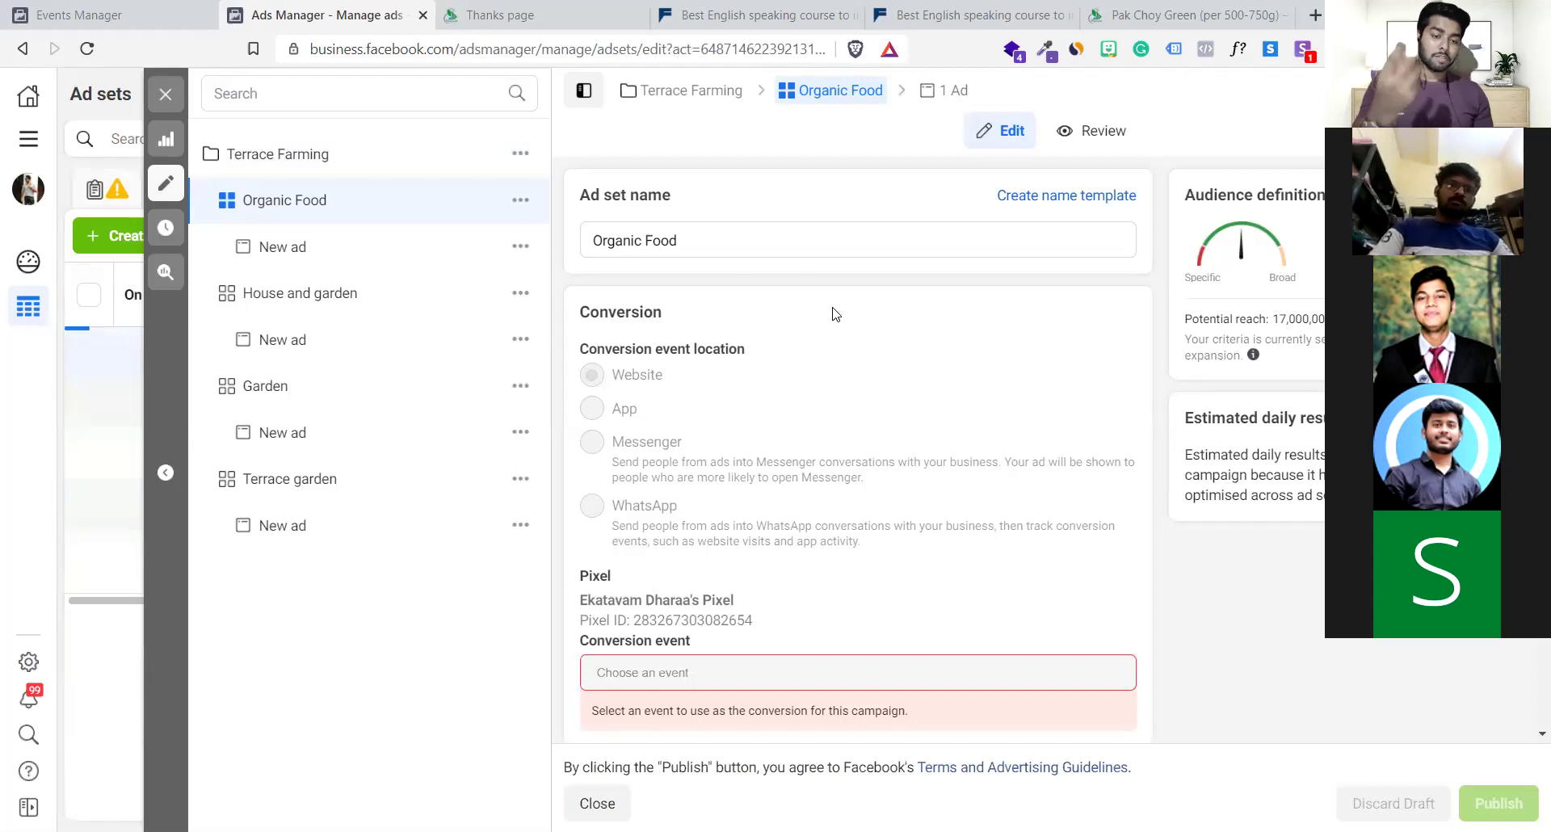
scroll(836, 314, down, 1)
scroll(835, 314, down, 3)
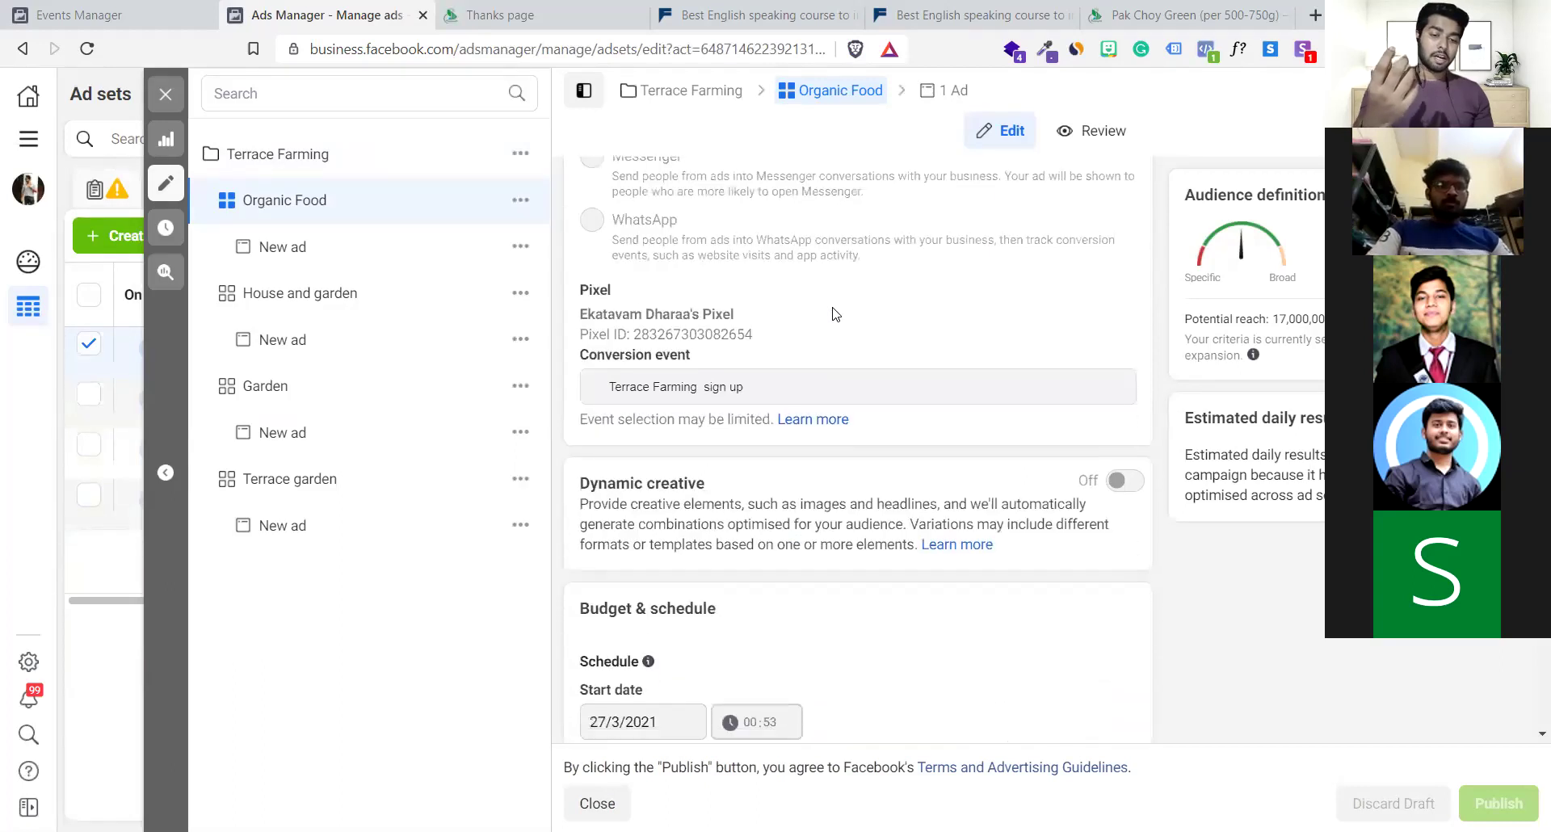
scroll(790, 315, up, 3)
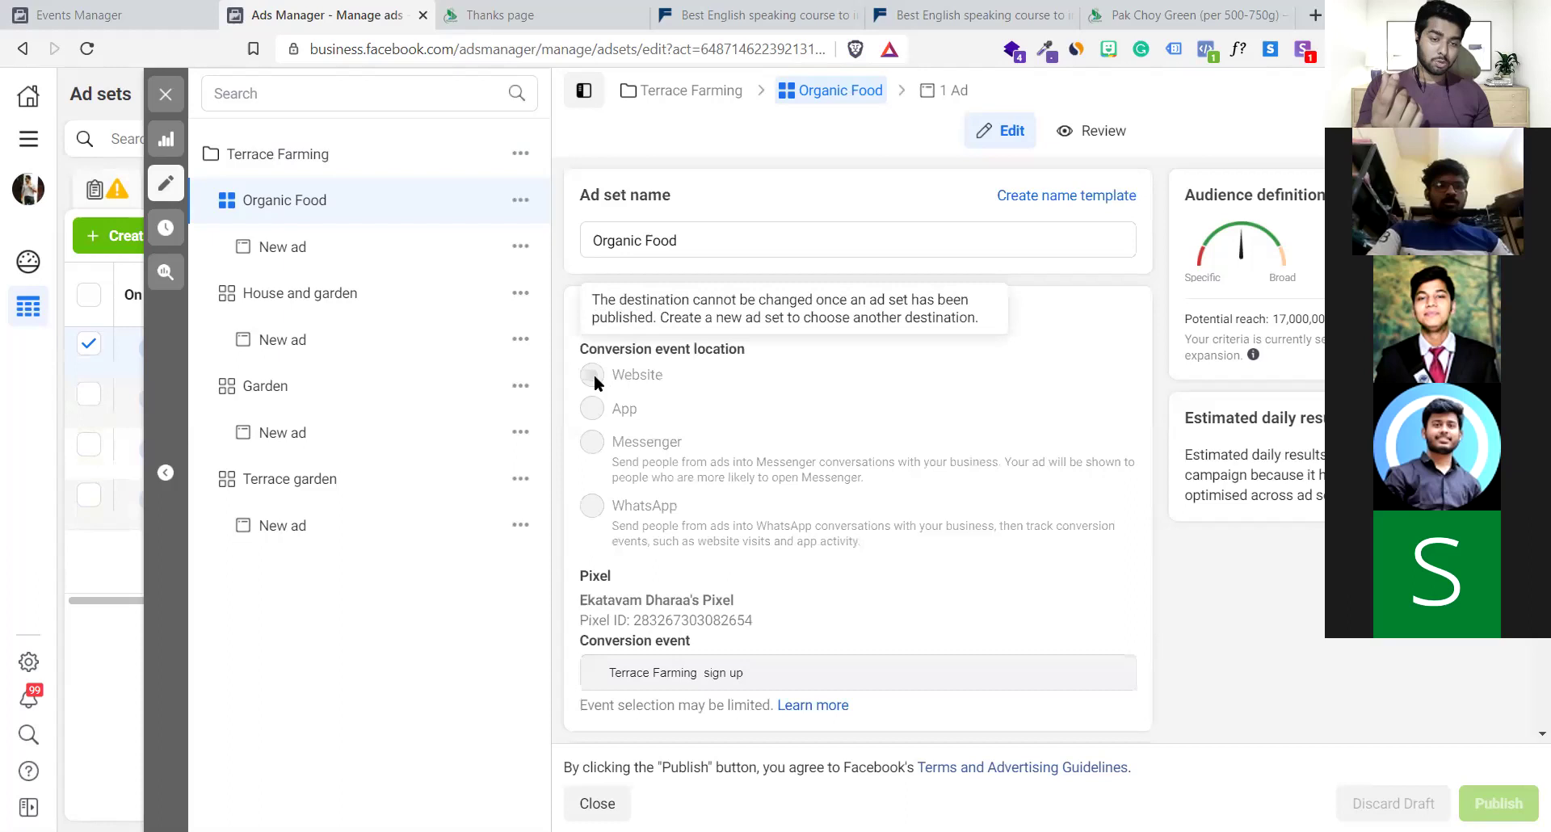
scroll(702, 460, down, 3)
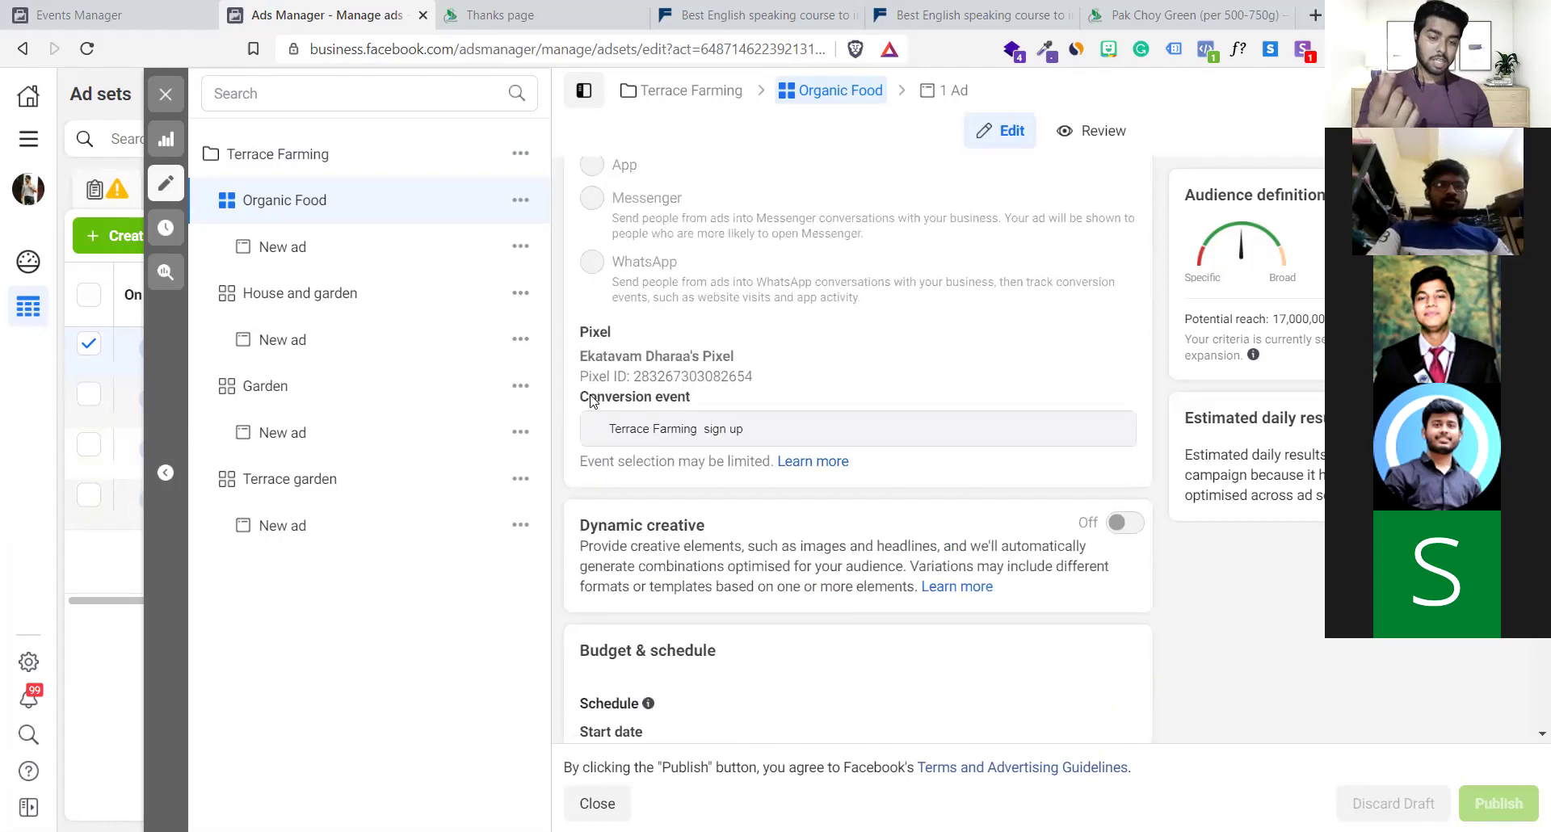
drag(583, 396, 737, 393)
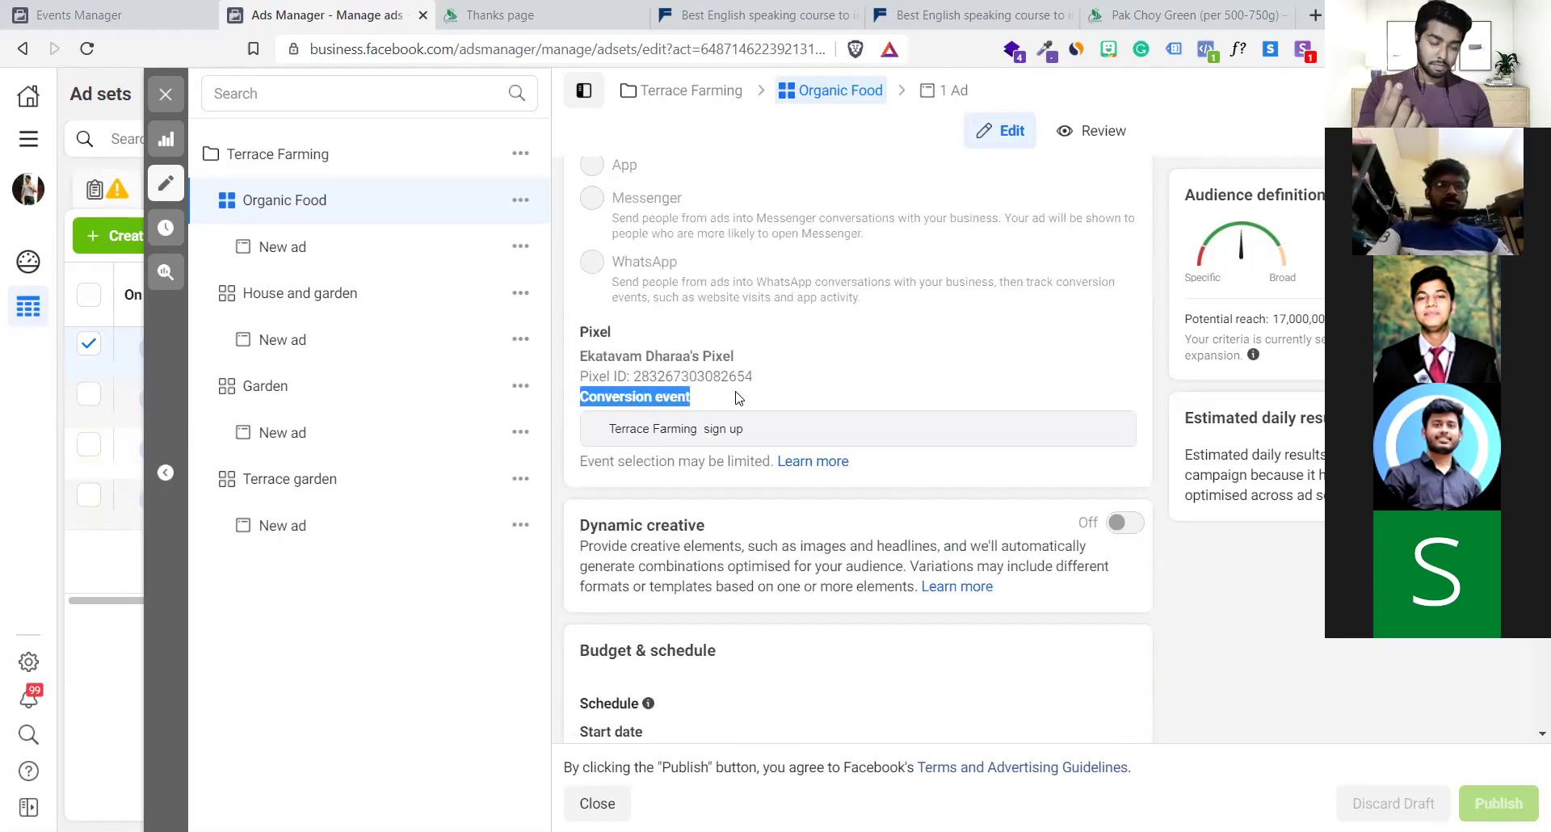
click(652, 395)
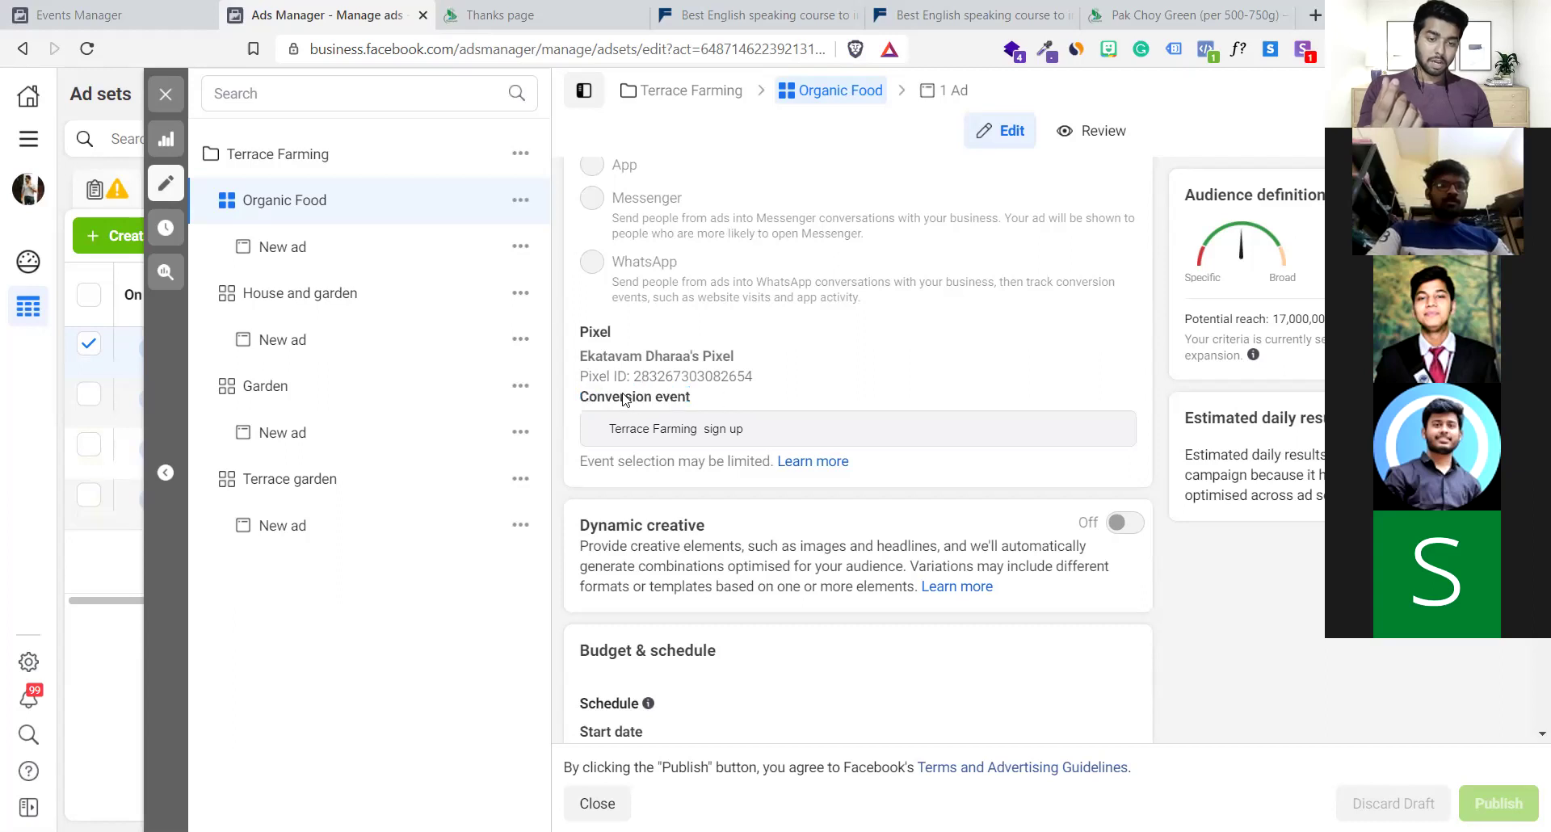
Match the ad set's conversion event against the Terrace Farming sign up custom conversion in Events Manager
click(97, 15)
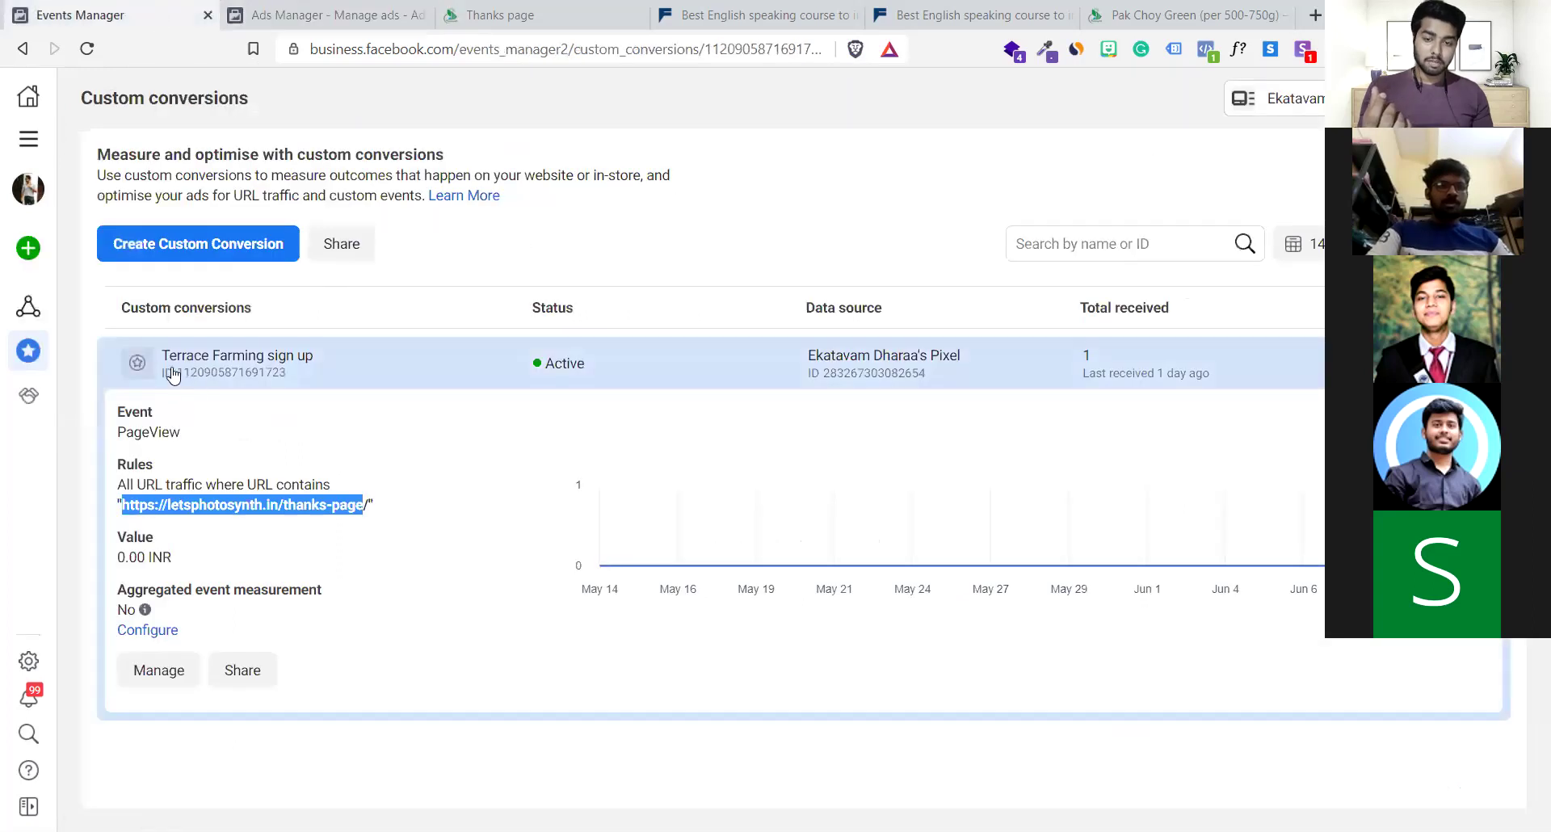
drag(167, 357, 321, 360)
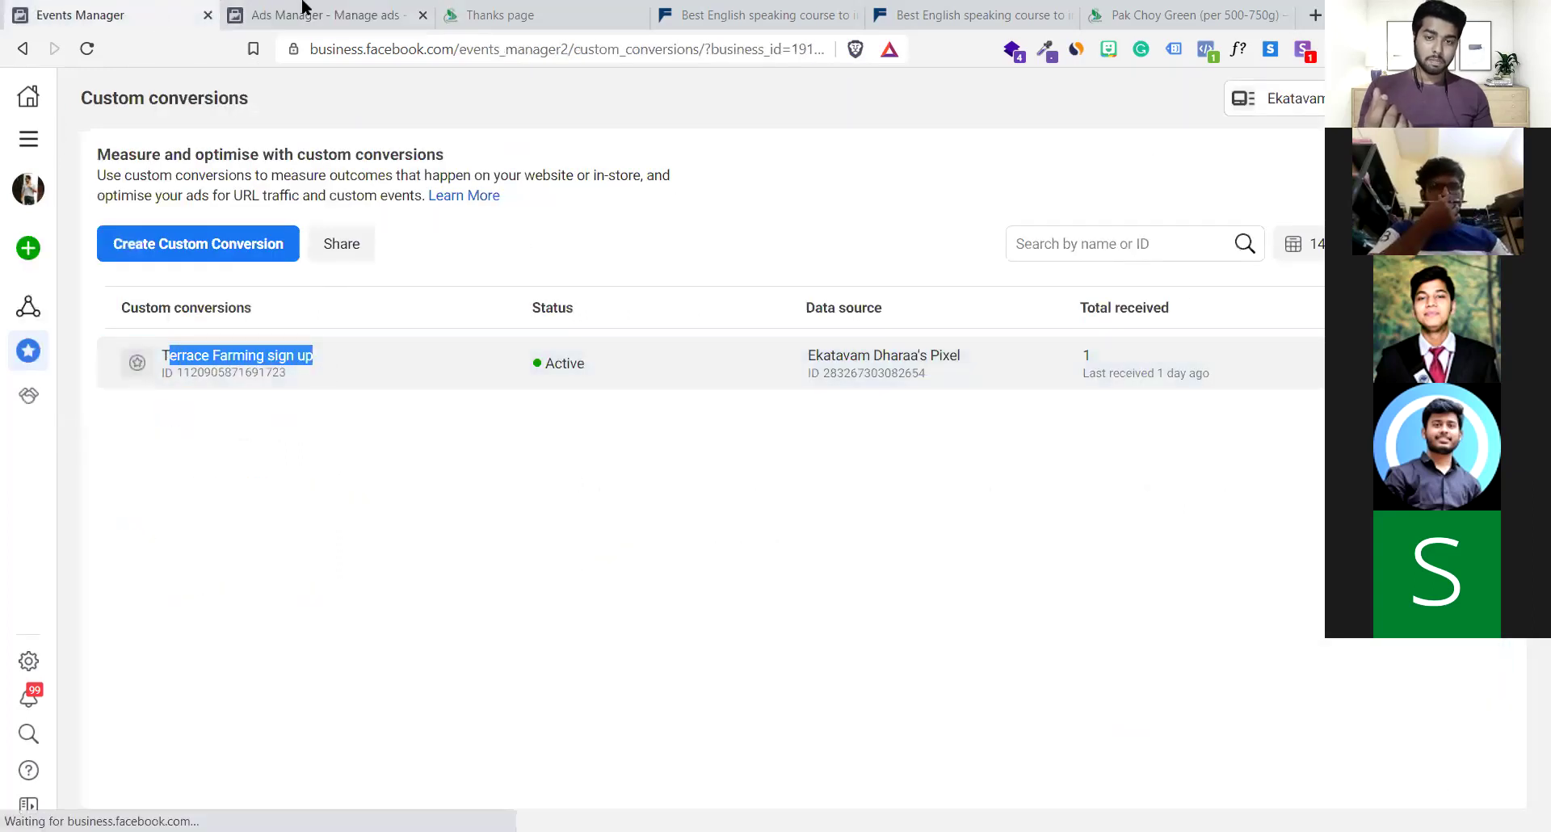
click(304, 10)
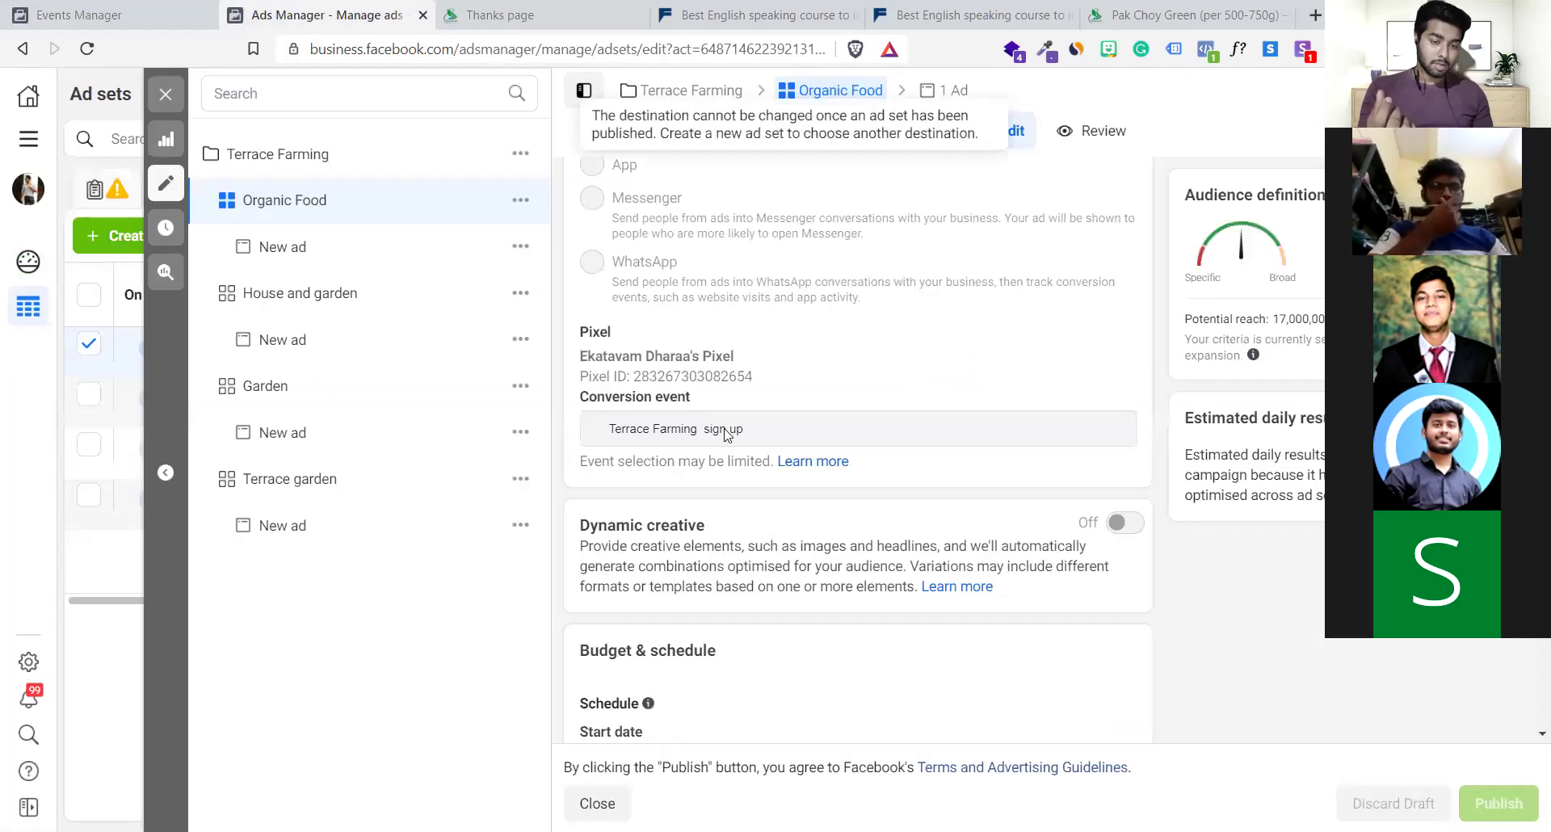
drag(731, 432, 559, 439)
click(811, 445)
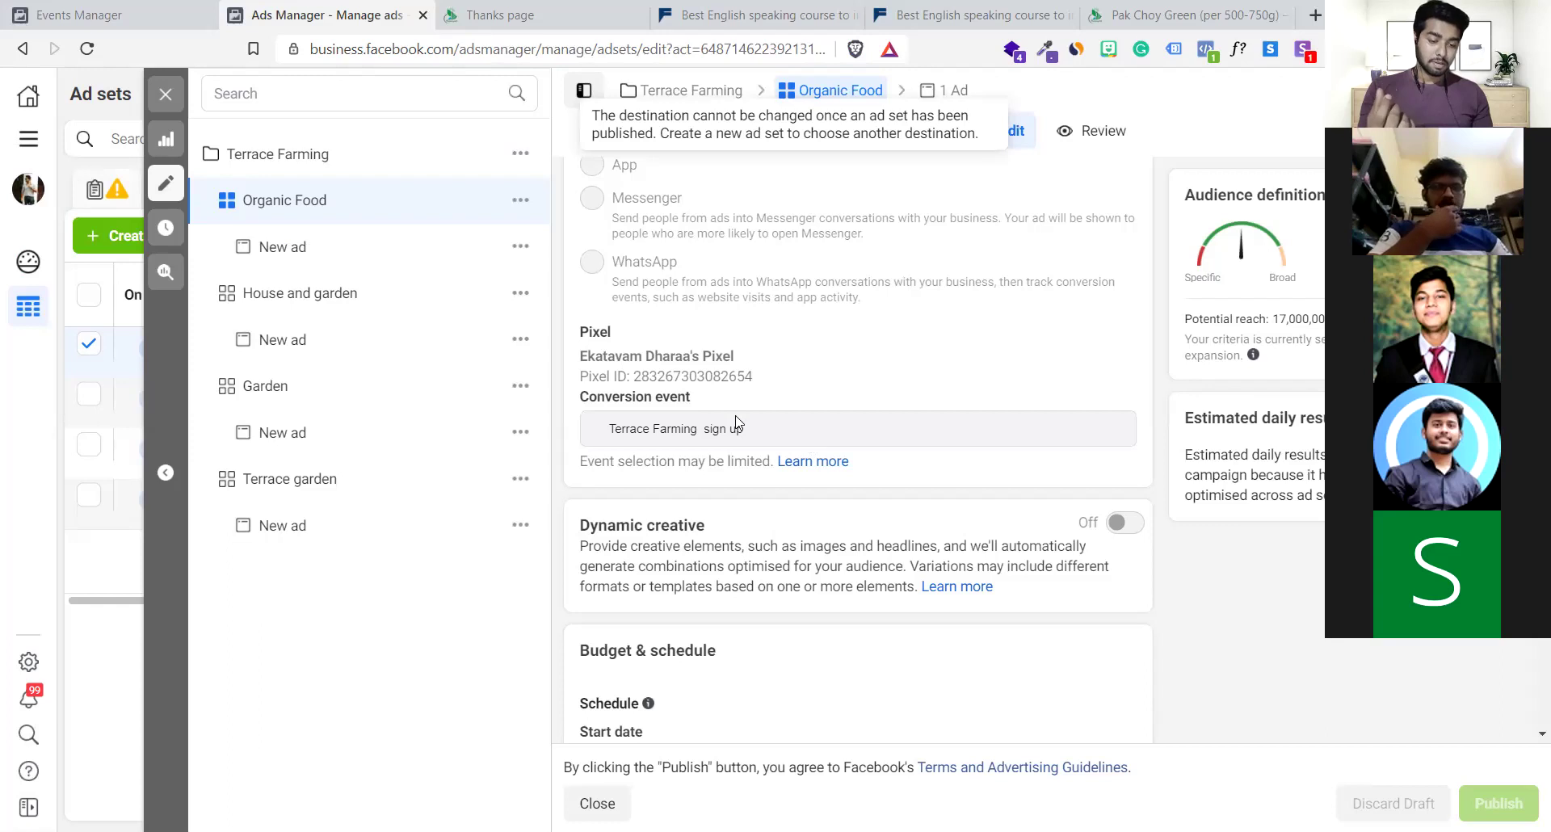
click(161, 13)
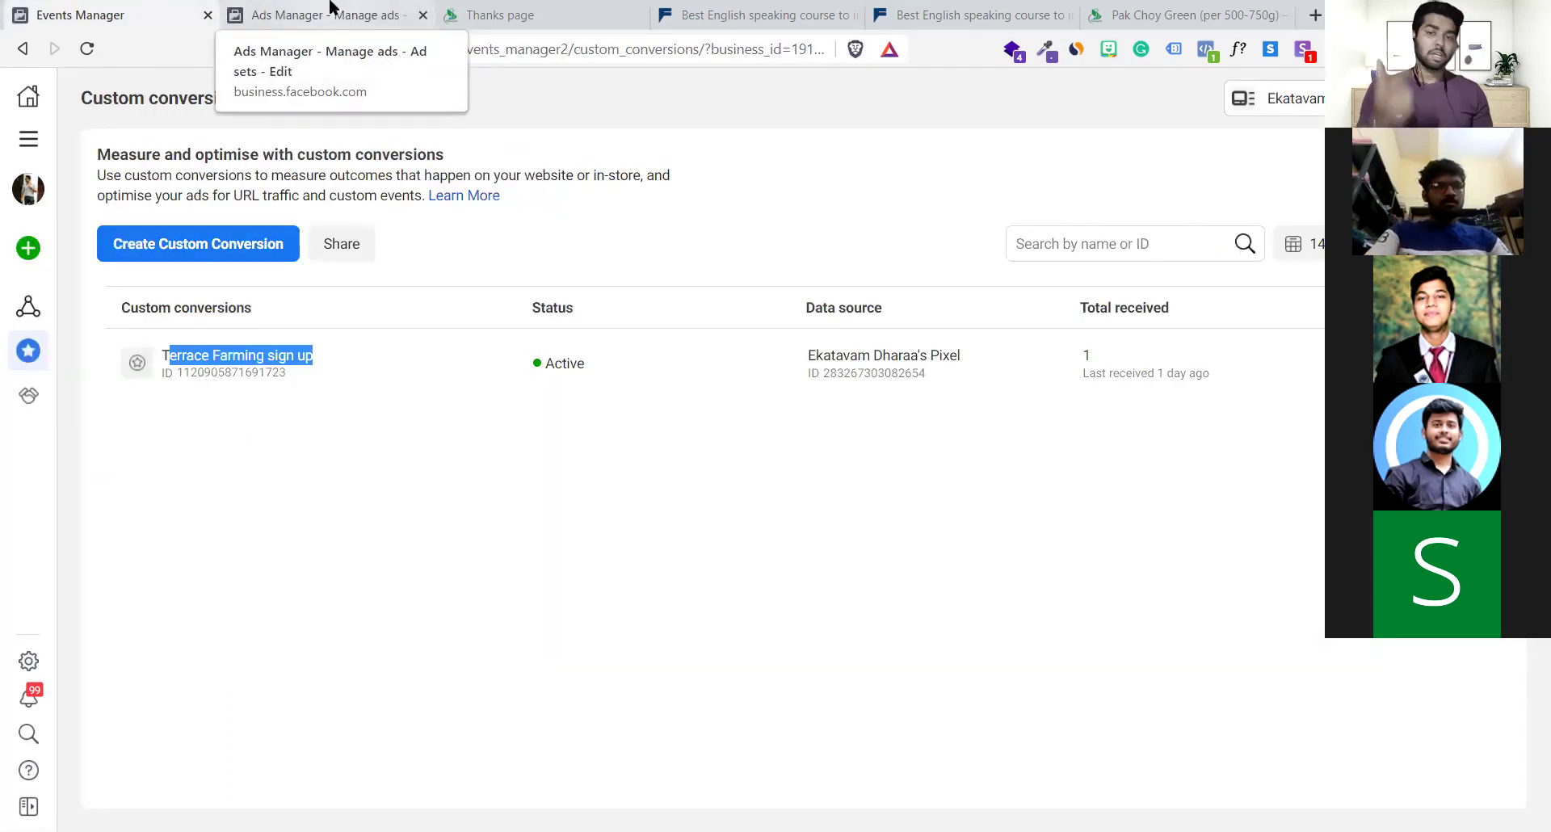
click(332, 8)
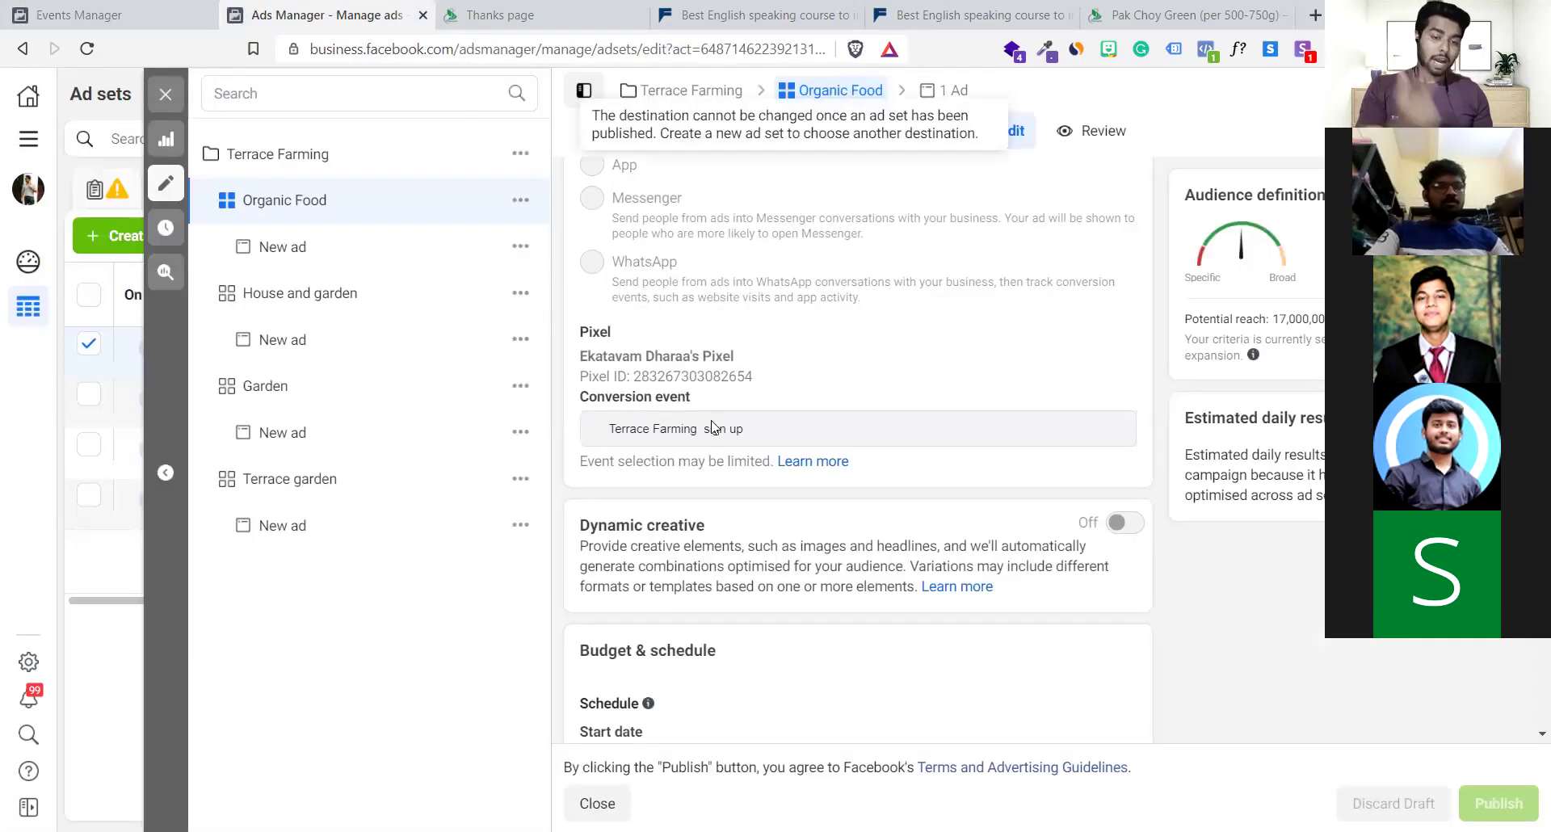
Highlight the ad set's pixel name and ID and its Terrace Farming sign up conversion event
triple_click(644, 444)
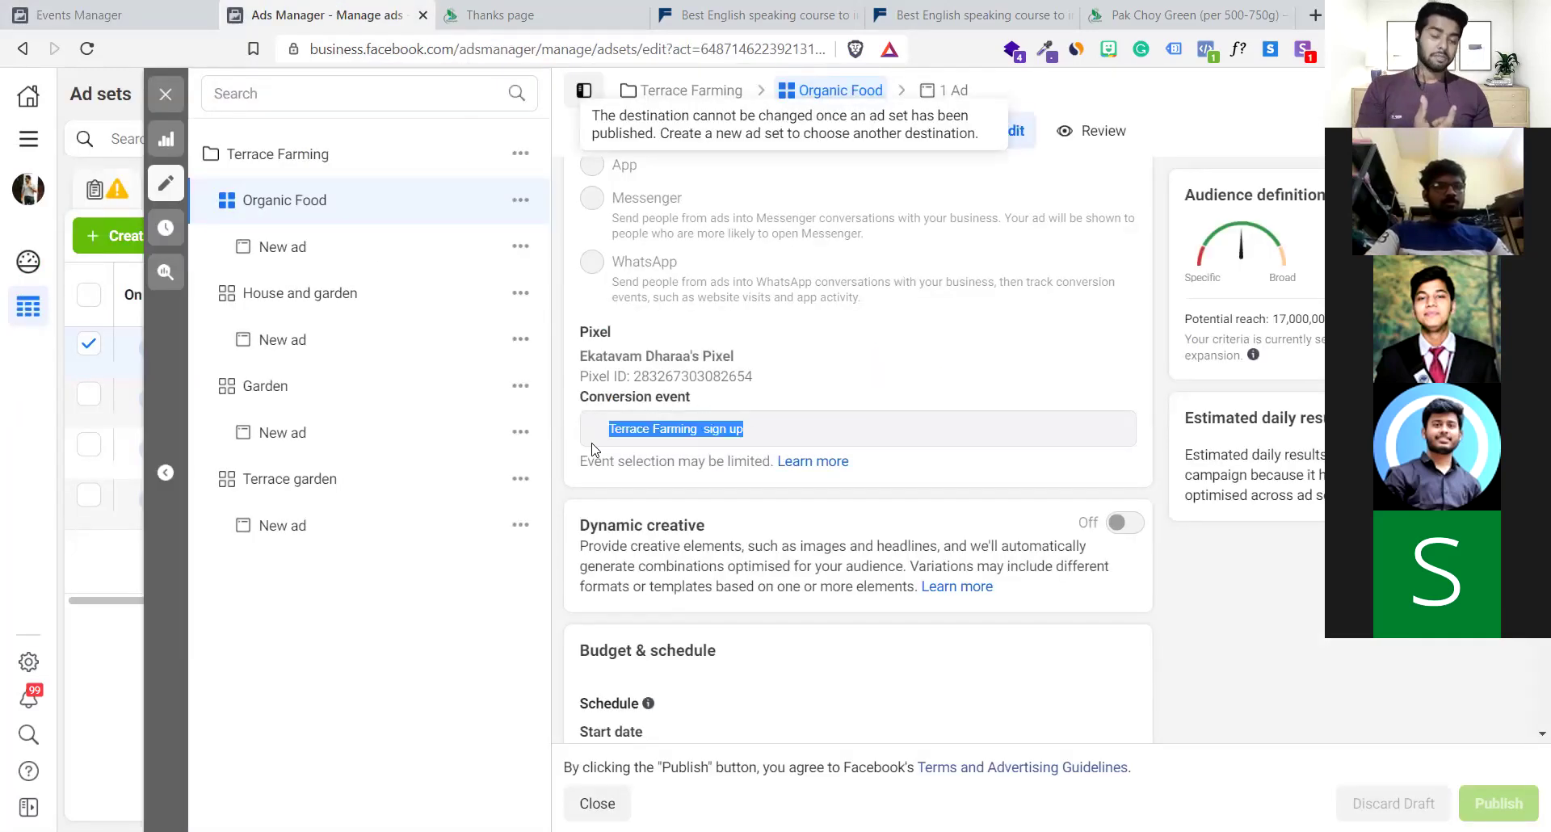
drag(582, 358, 749, 379)
click(757, 388)
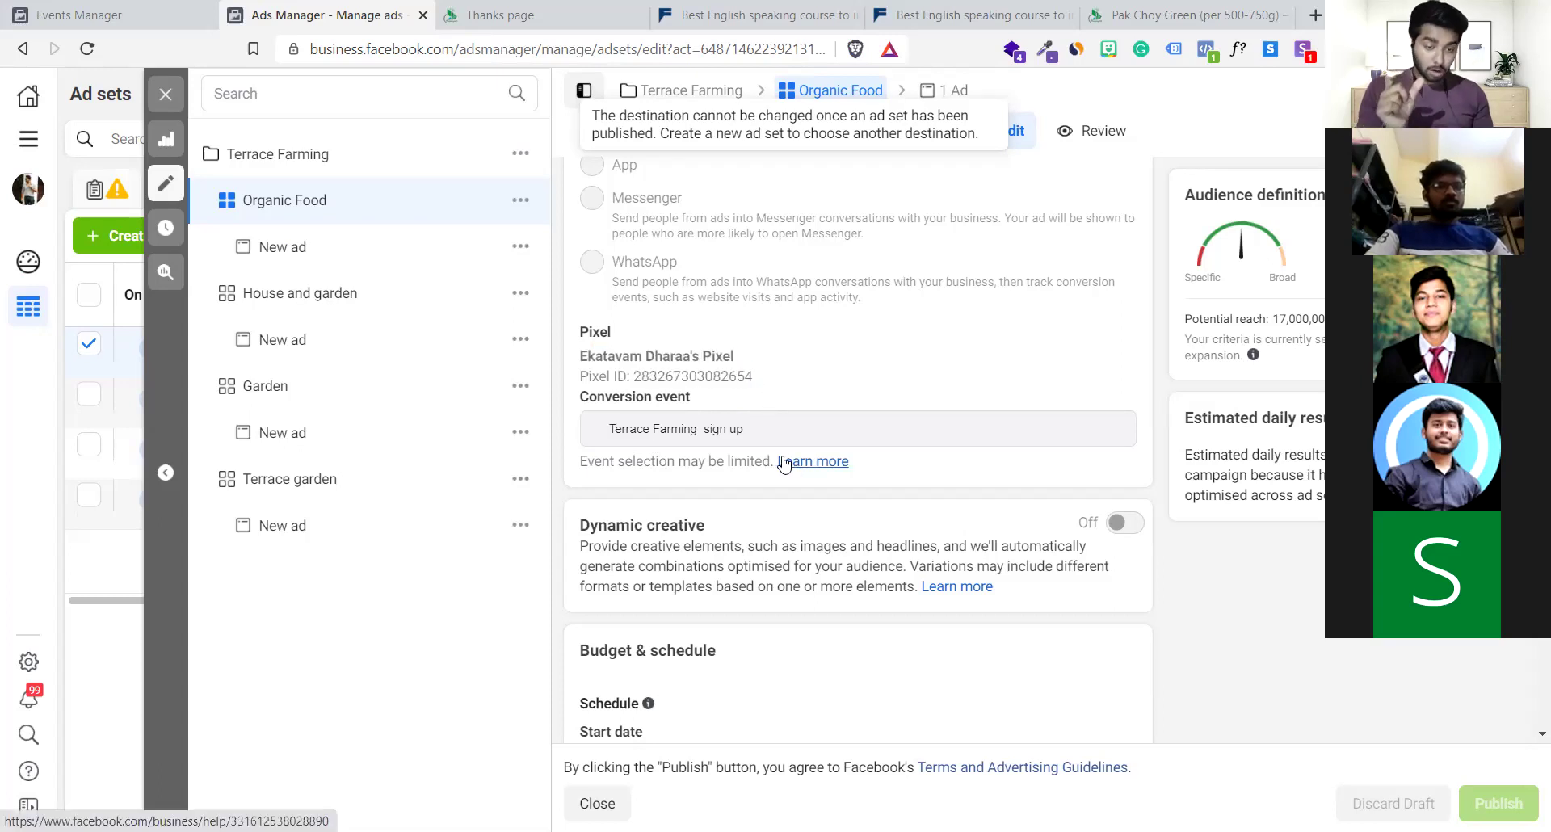
click(646, 396)
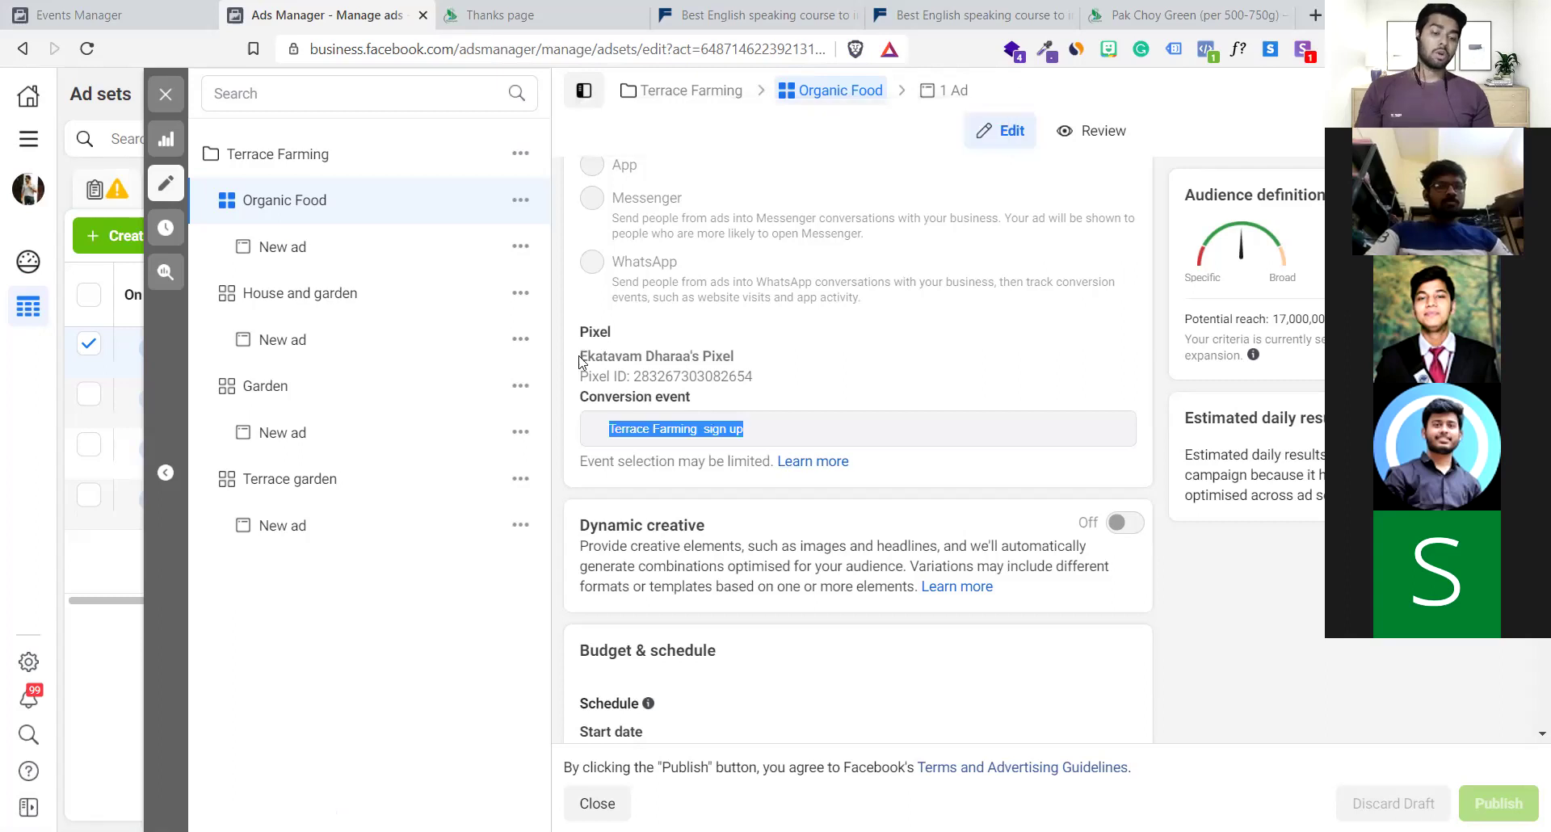
click(776, 391)
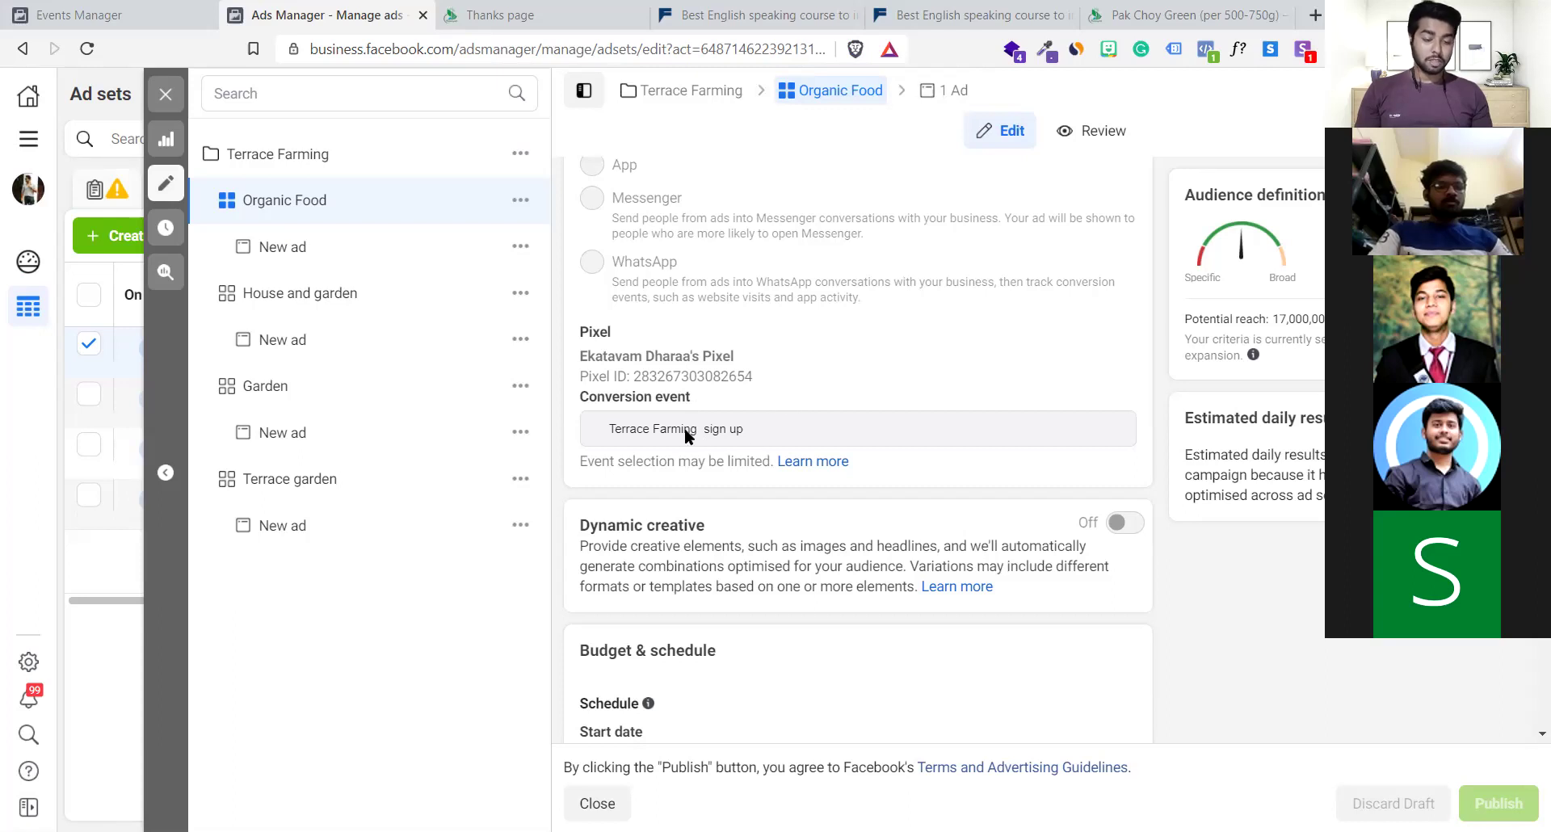
triple_click(610, 432)
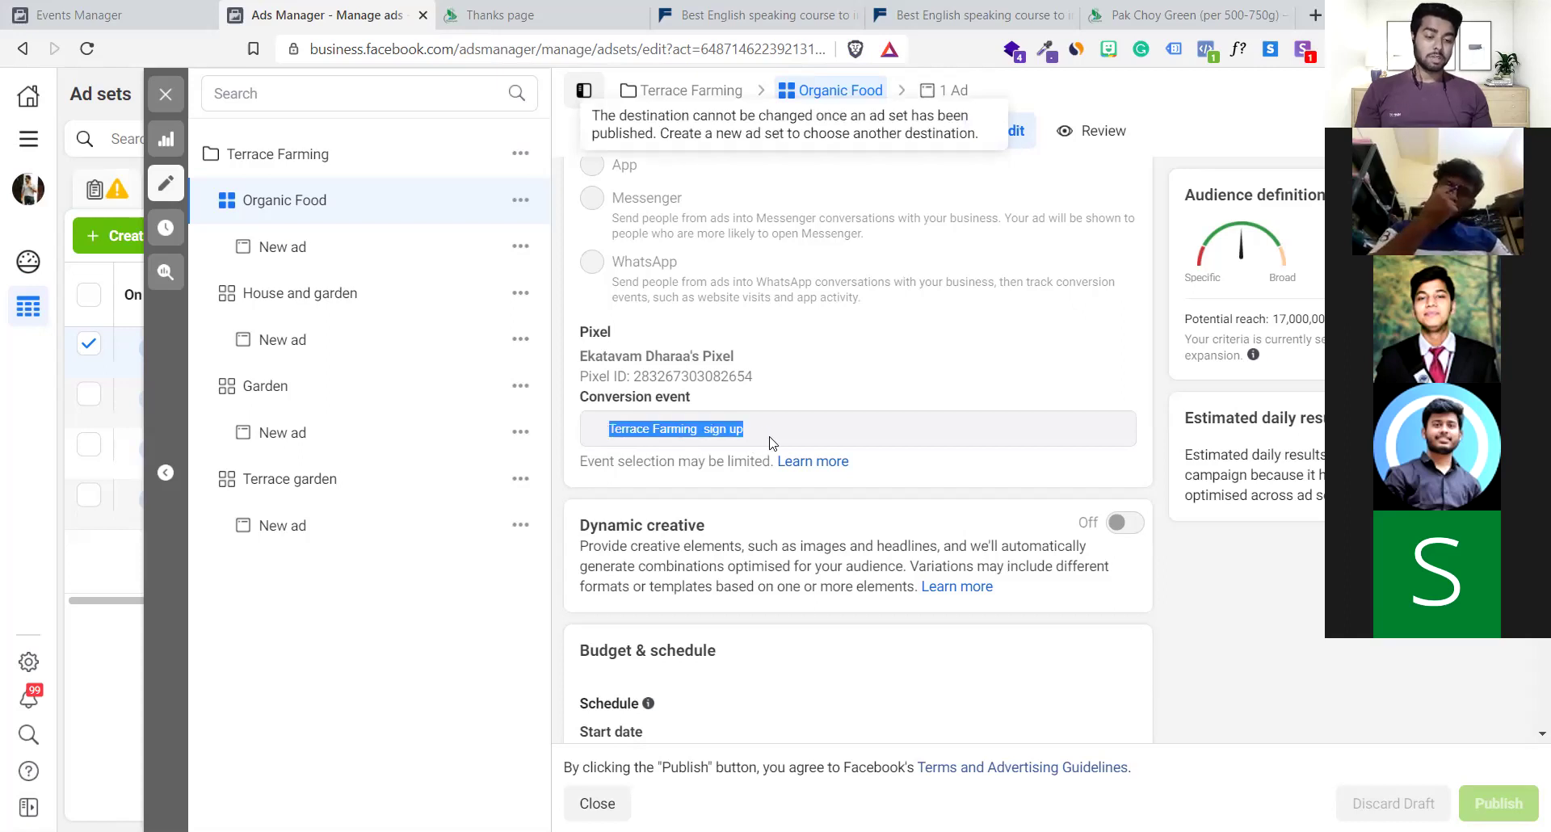
Review the ad set audience's location and its Organic food interest targeting
scroll(770, 441, down, 2)
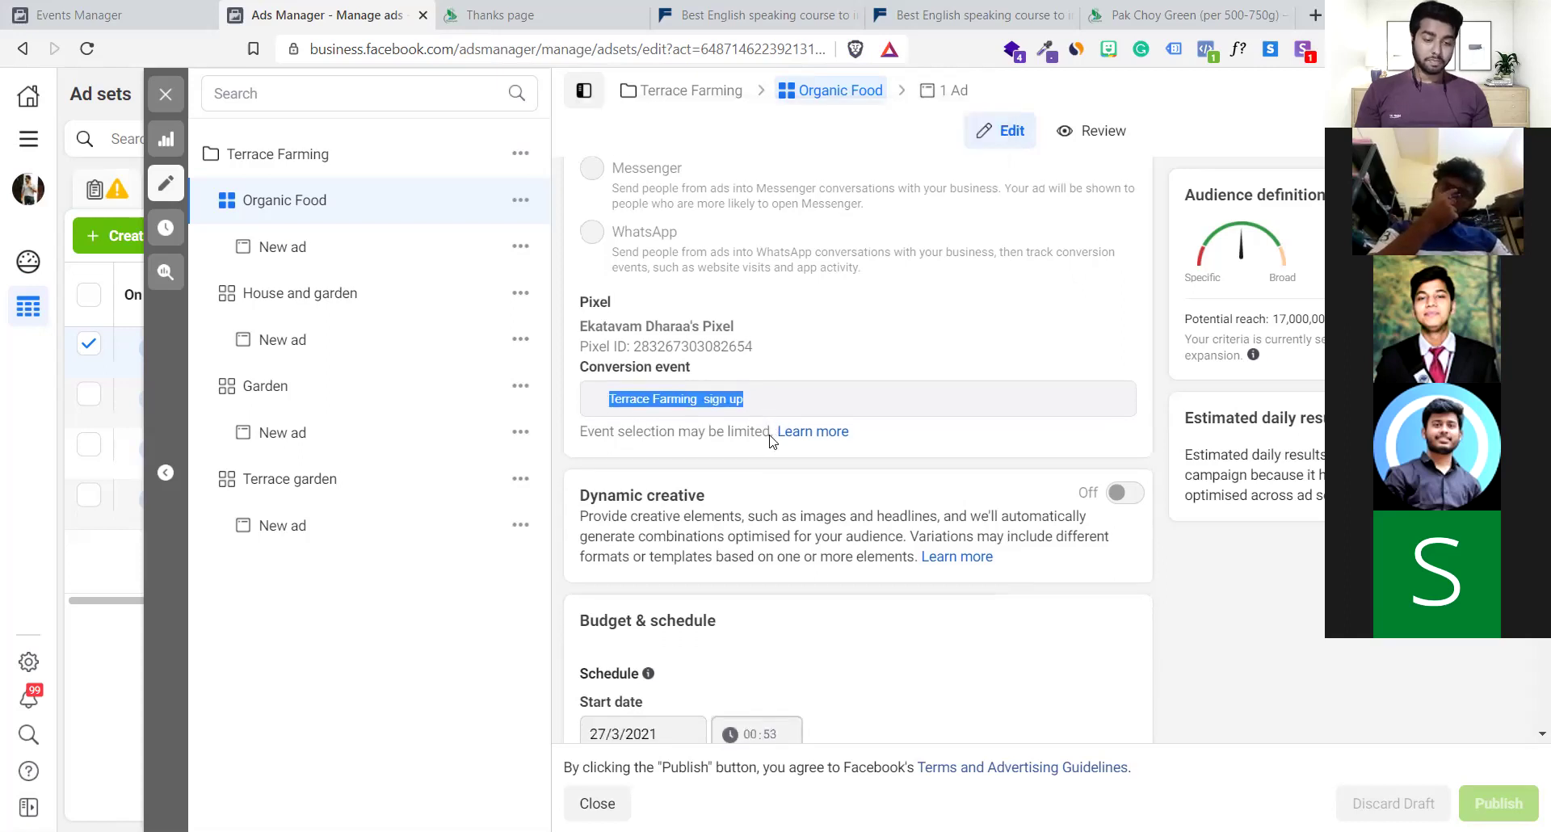
scroll(772, 430, down, 10)
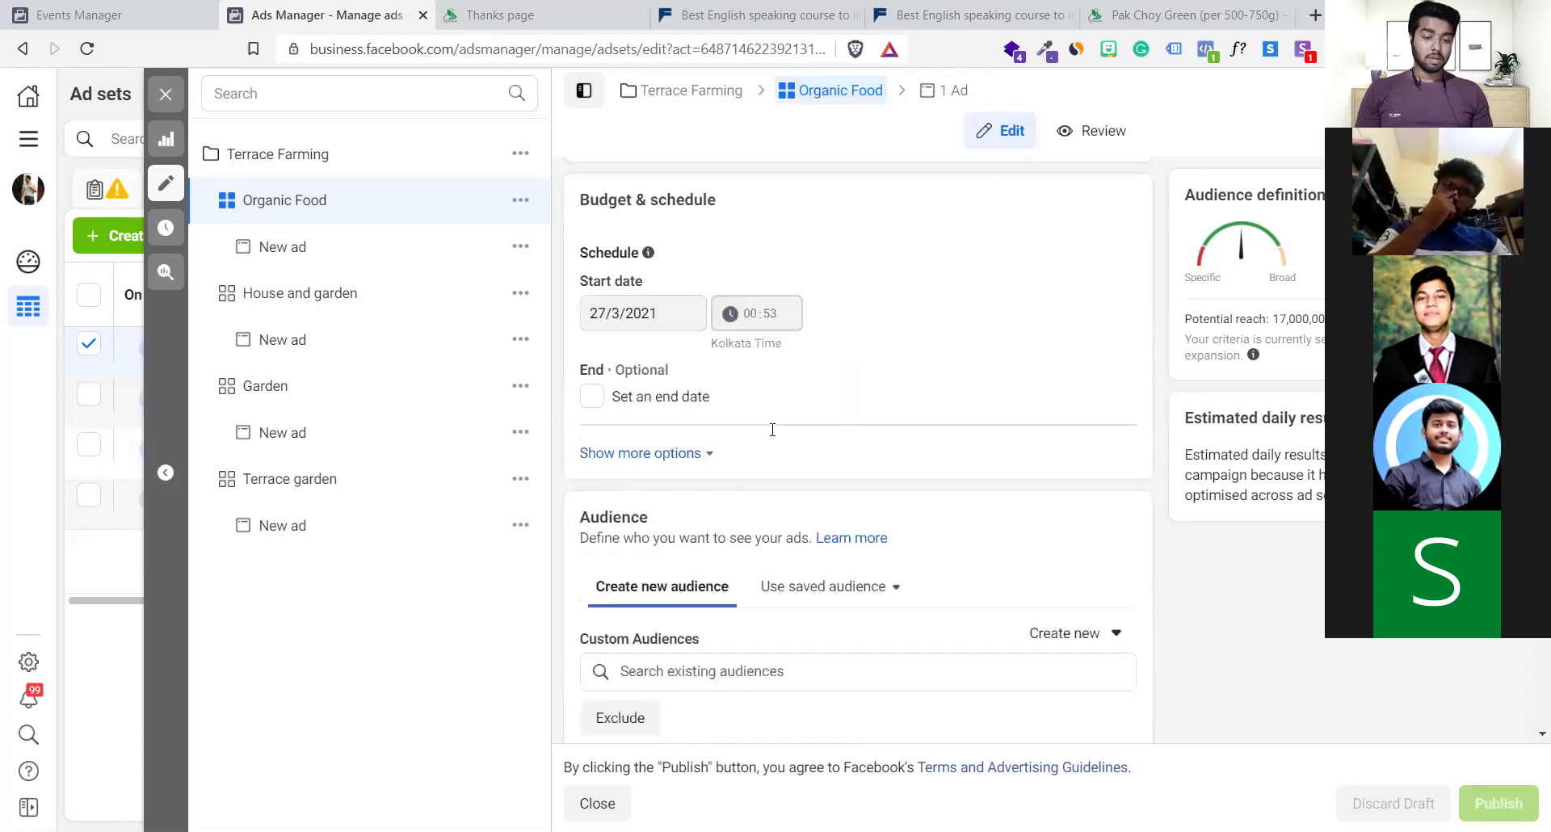
scroll(772, 436, down, 1)
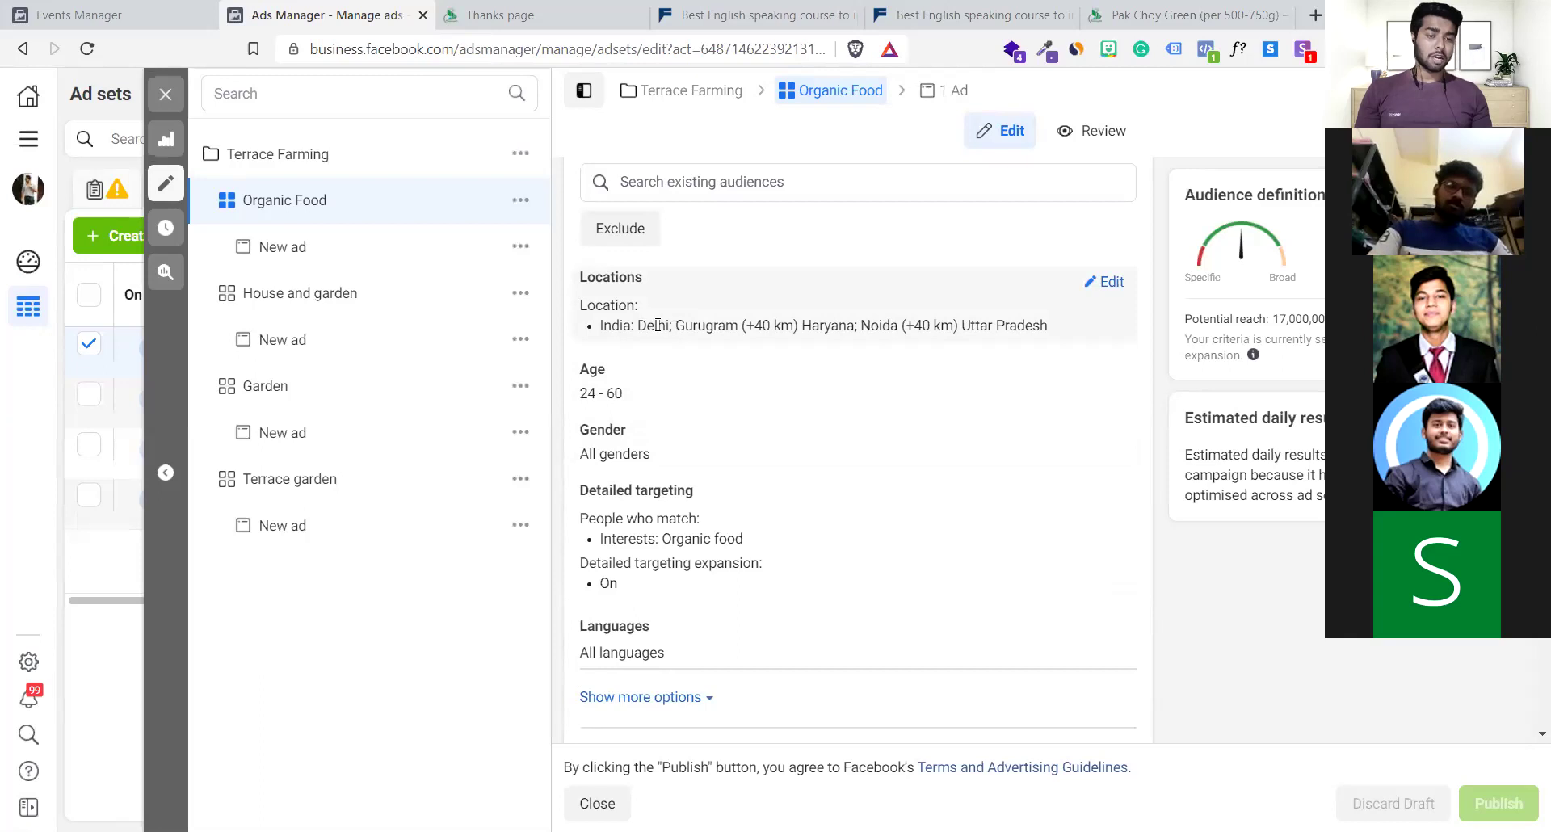
drag(774, 327, 1001, 327)
click(1014, 330)
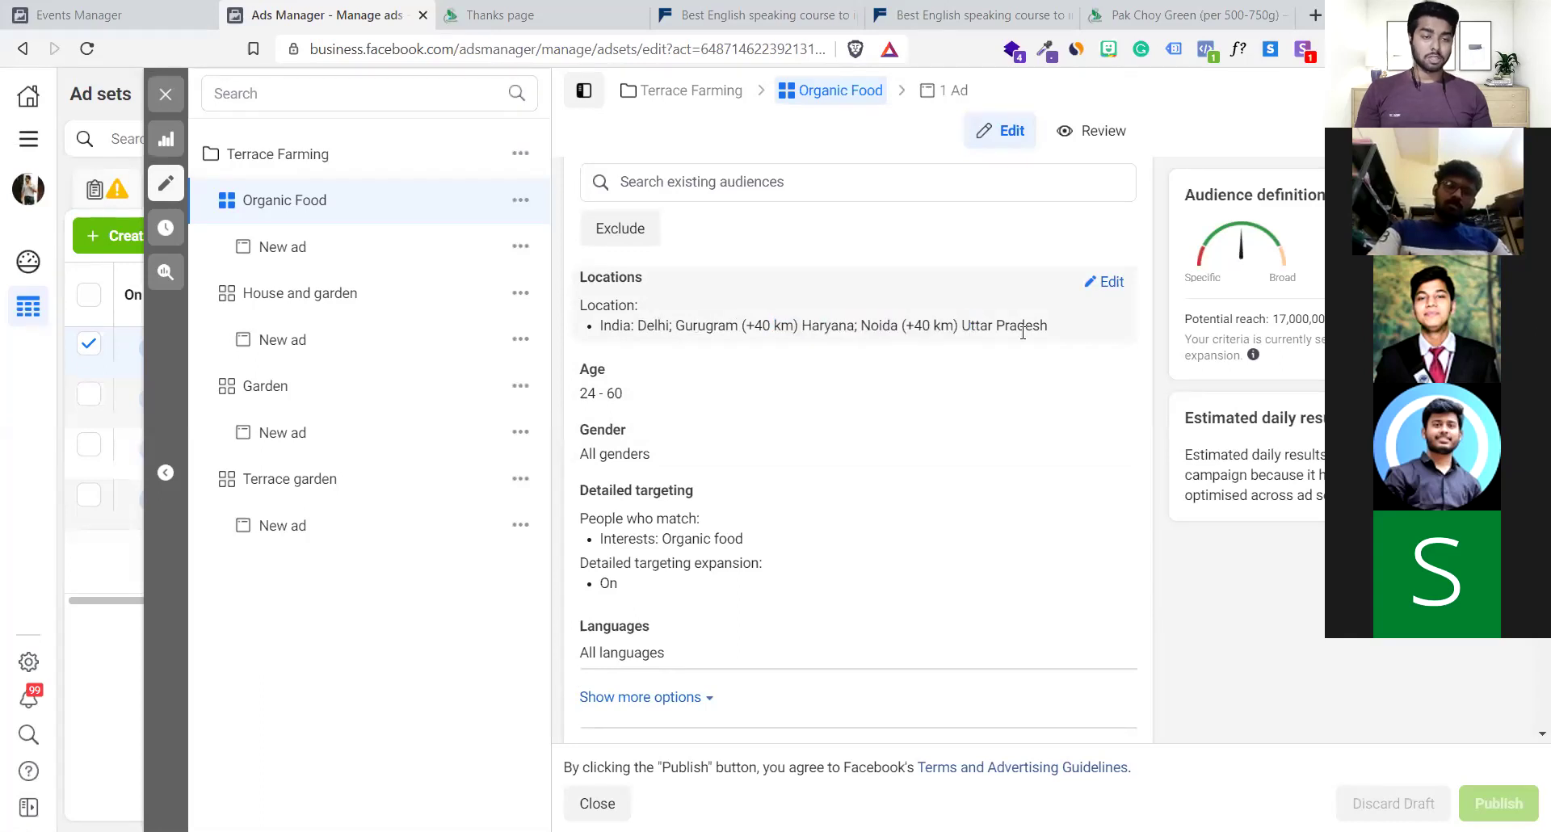
scroll(1022, 326, down, 1)
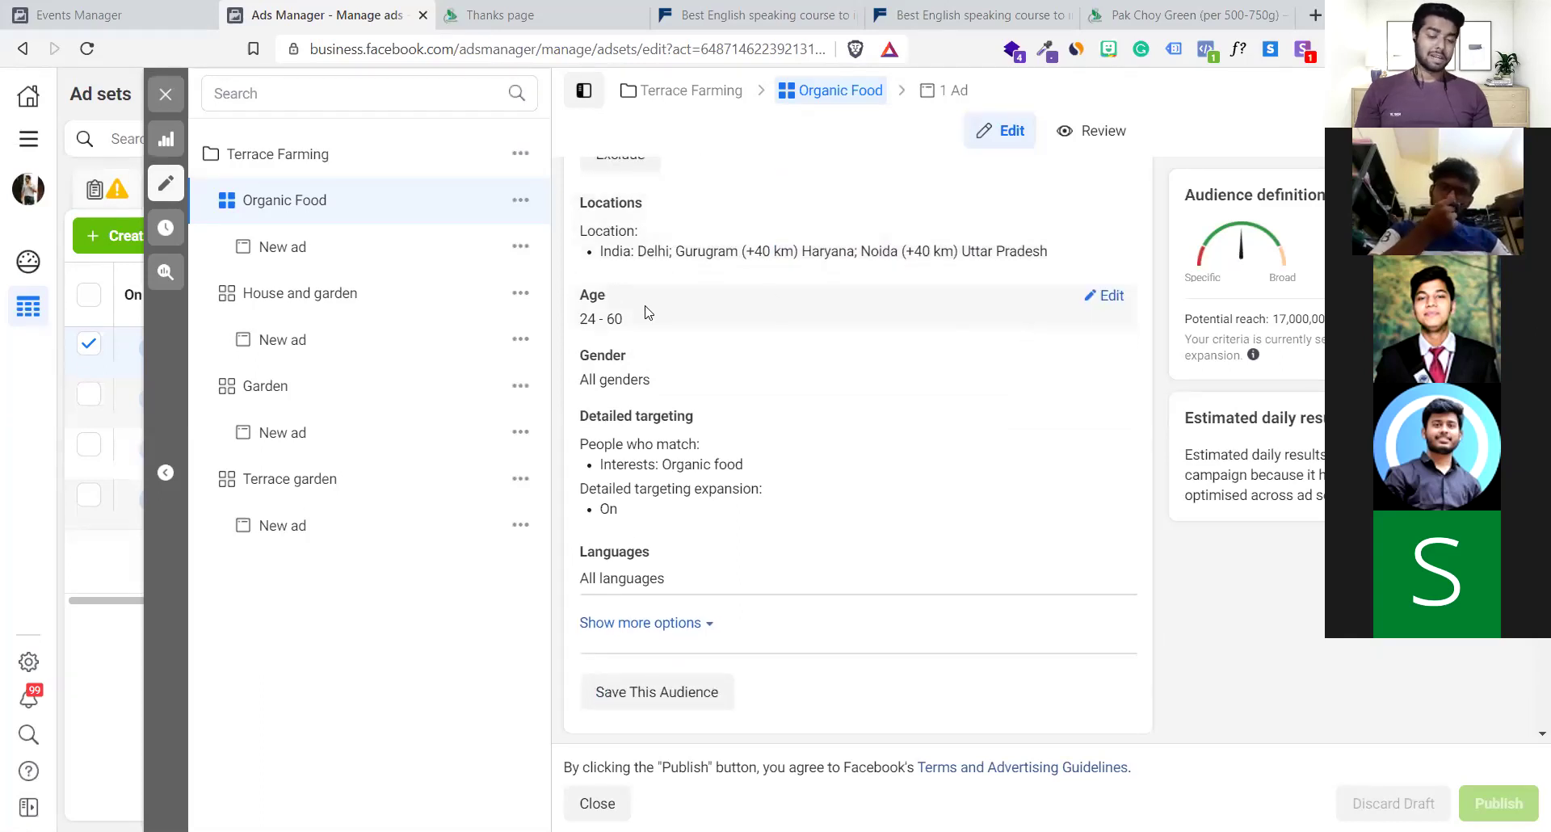
scroll(646, 312, down, 1)
scroll(662, 315, down, 2)
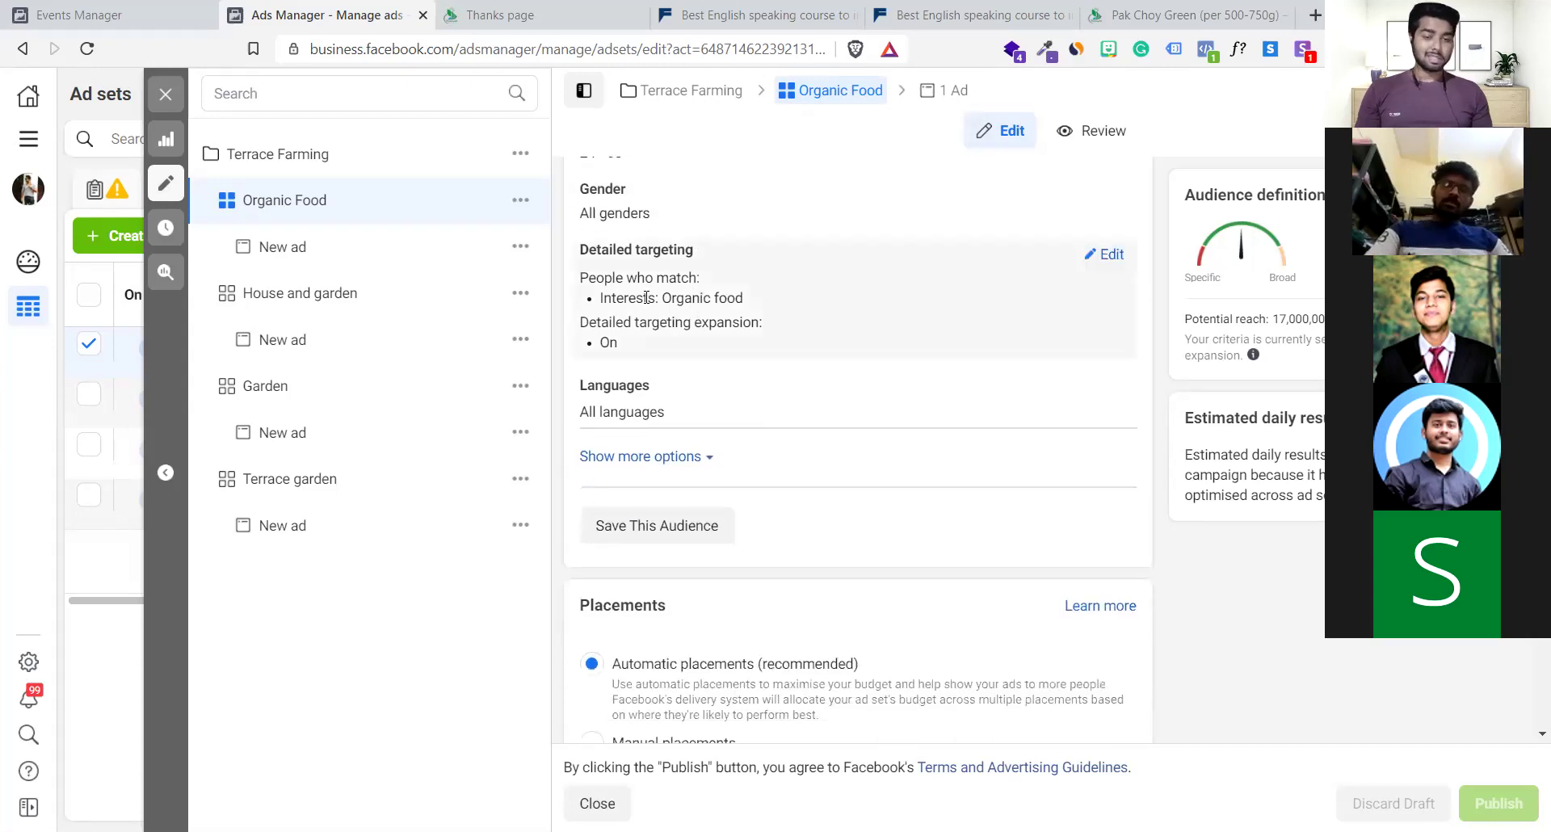
drag(672, 296, 762, 313)
click(760, 311)
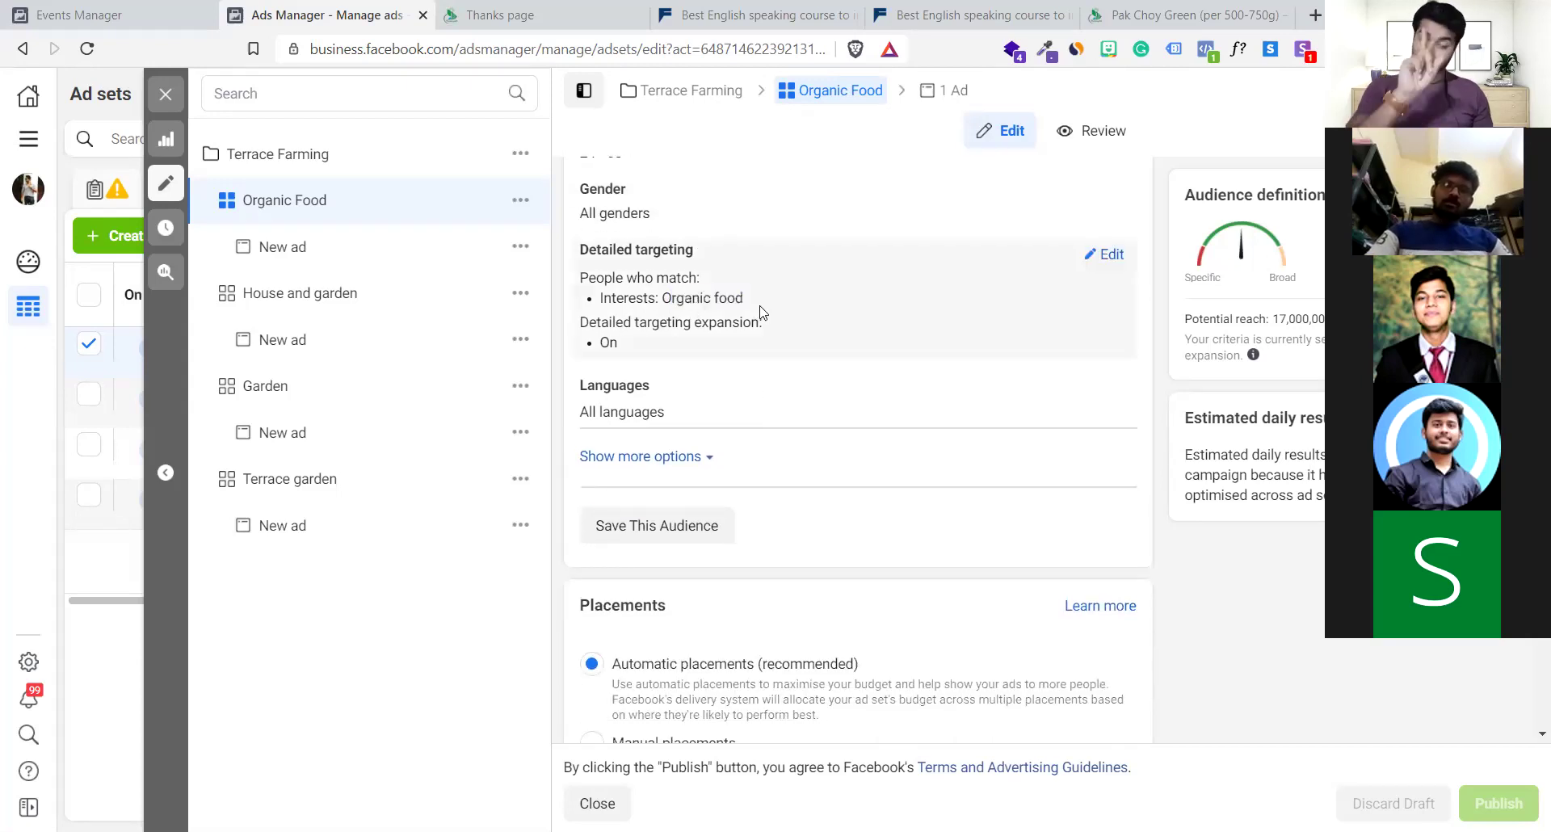
Check the audience's potential reach and criteria note, then open the Organic Food ad set's New ad
scroll(760, 312, down, 2)
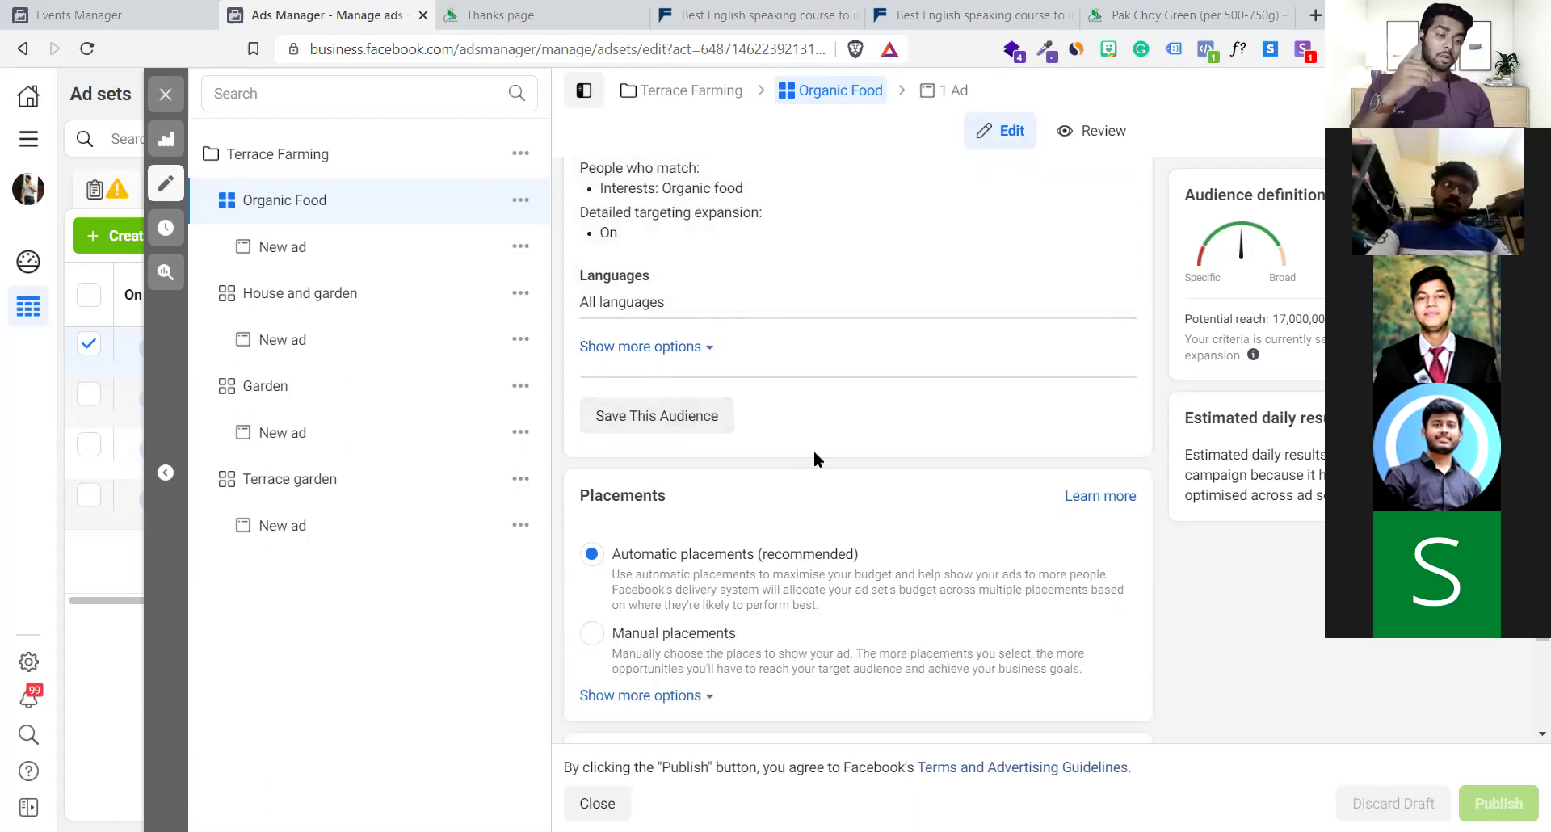
scroll(859, 335, up, 1)
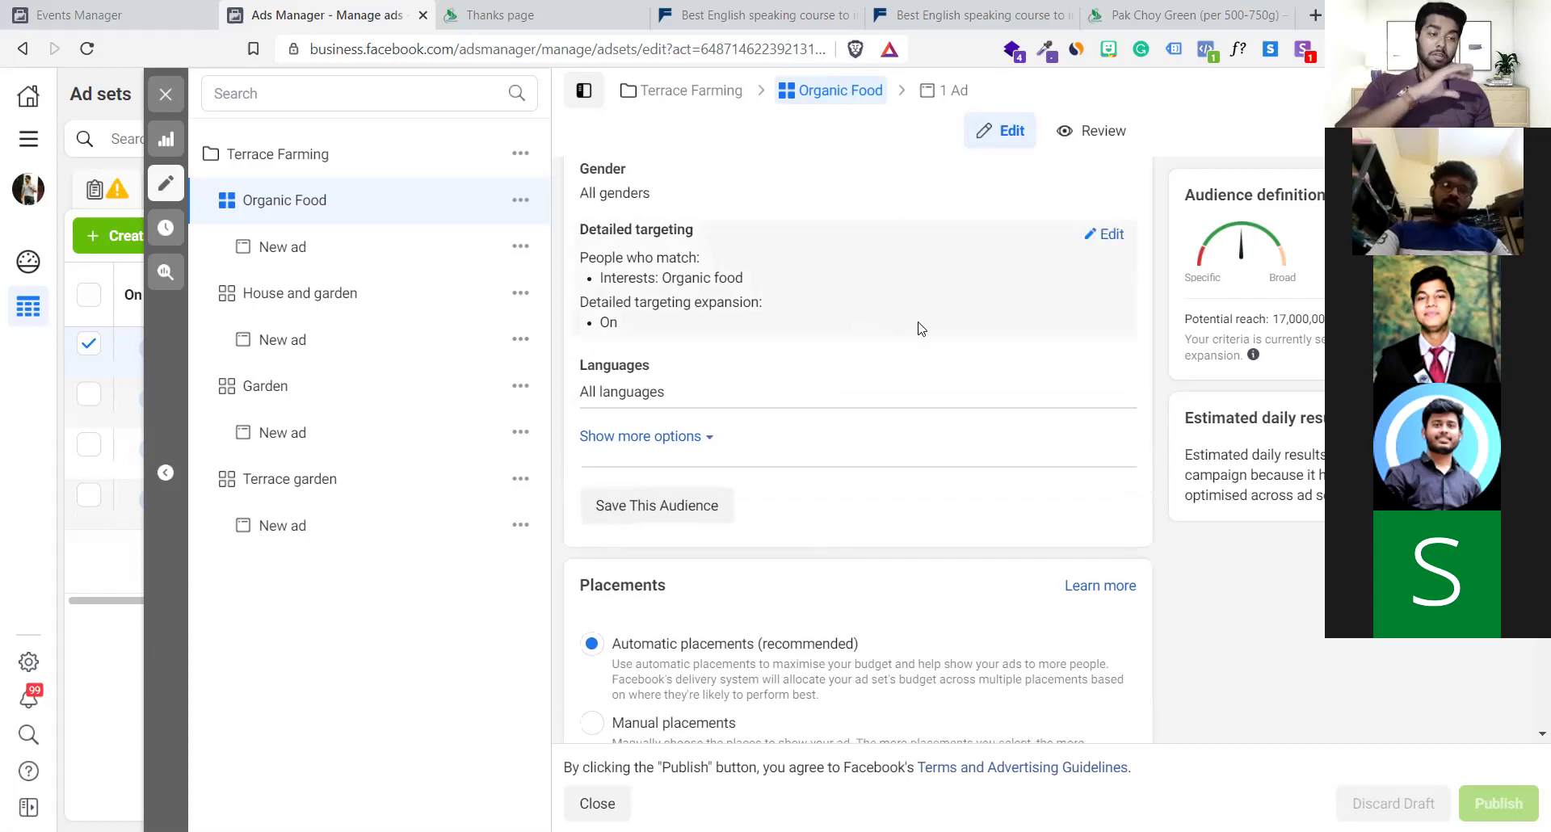
double_click(1274, 323)
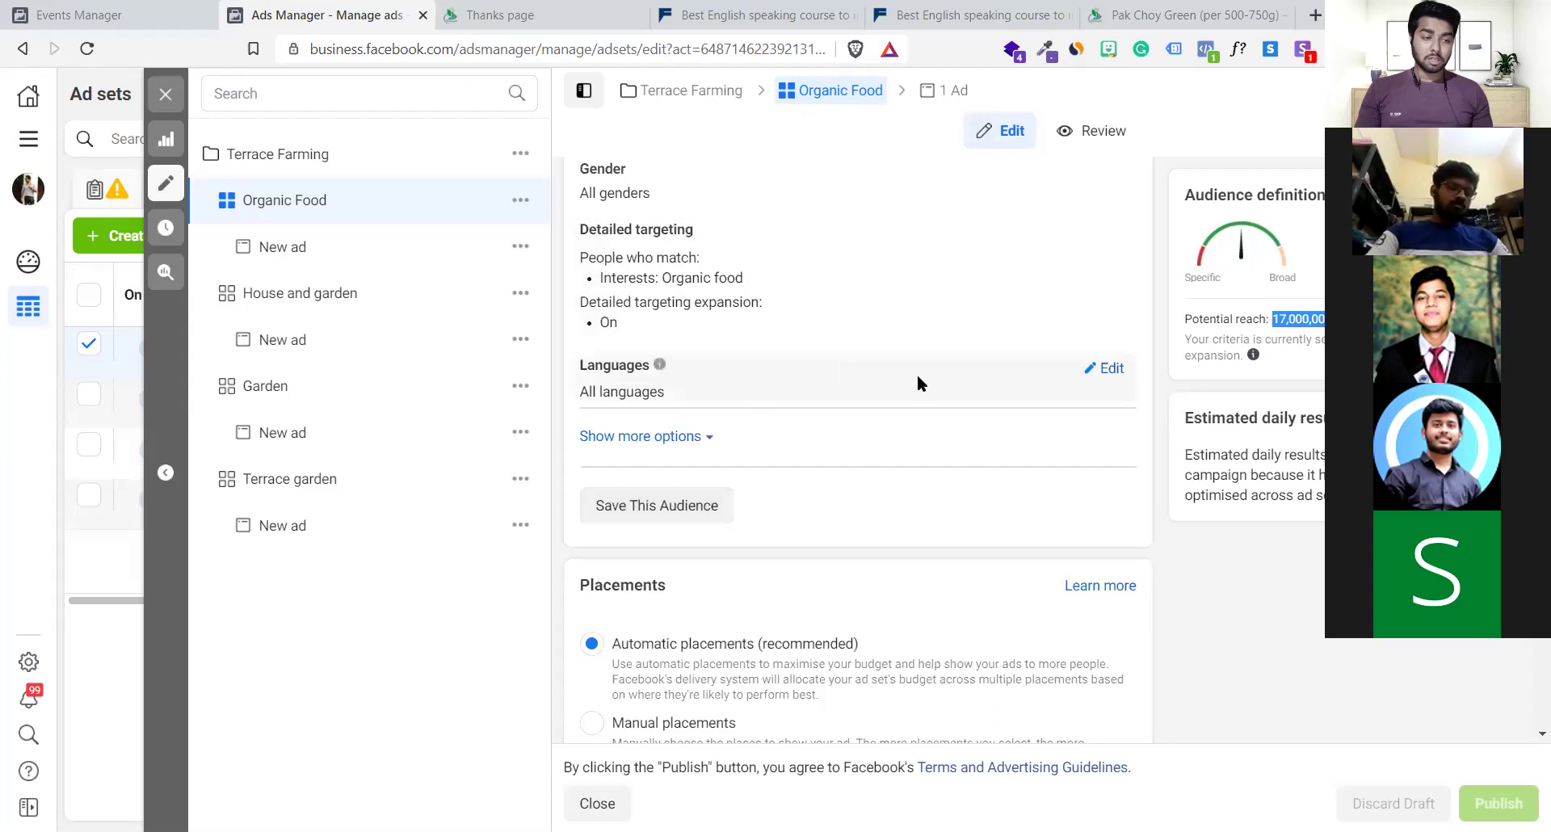
drag(1278, 319, 1341, 320)
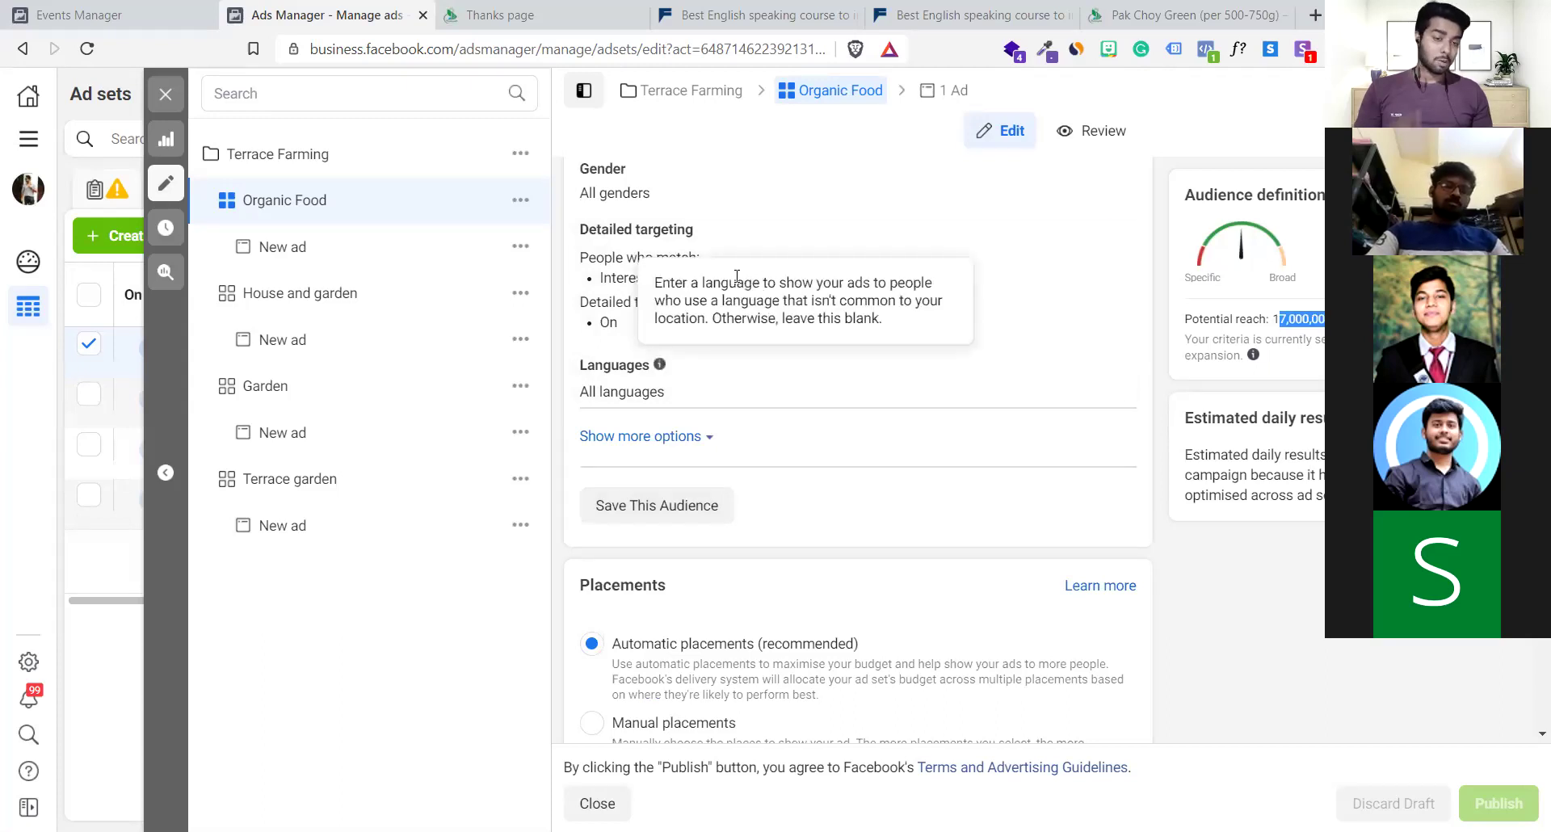
click(759, 299)
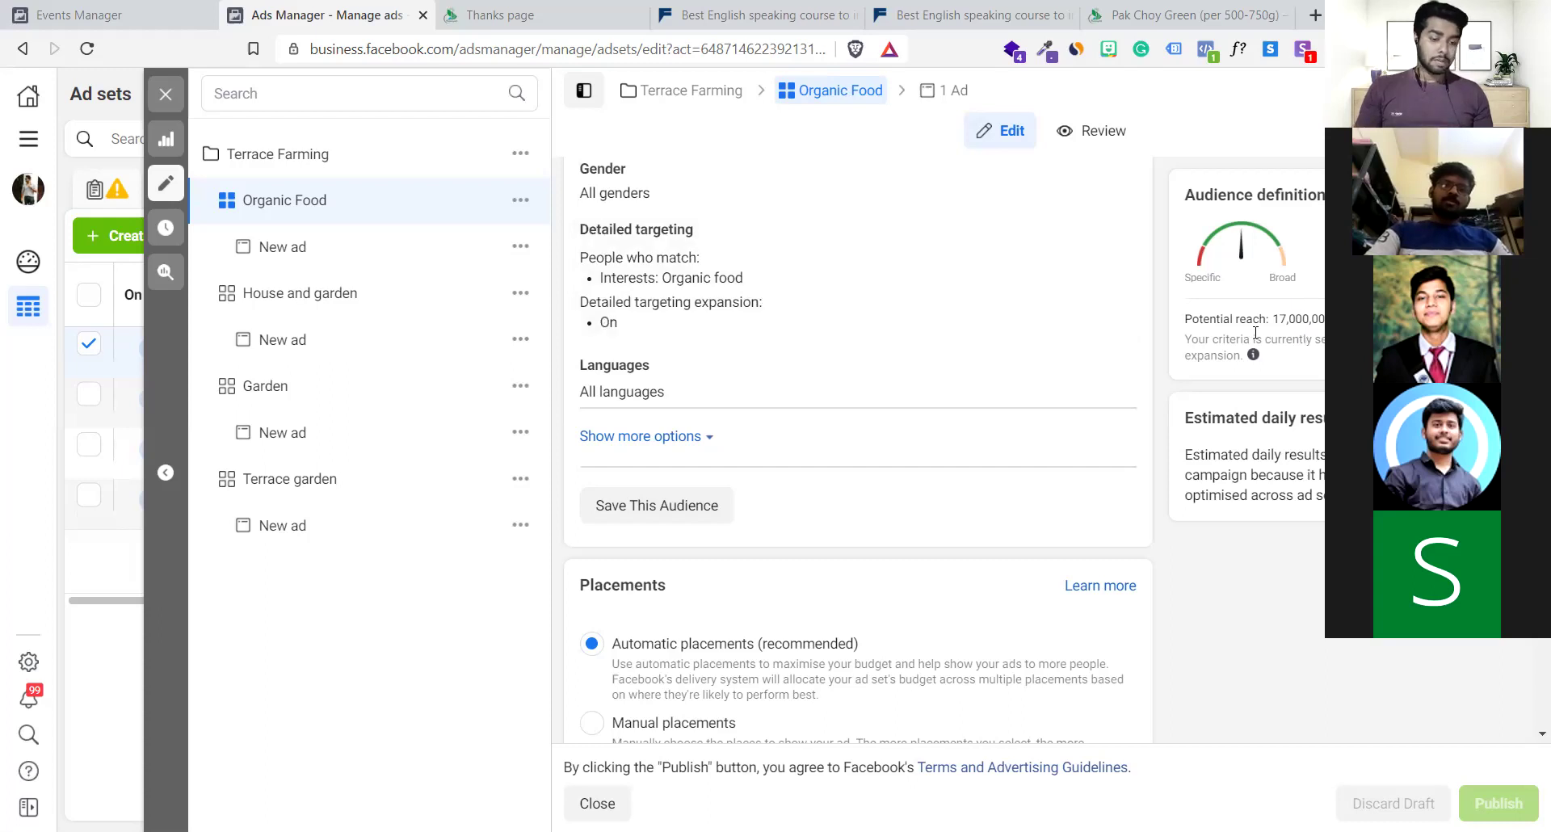
drag(1185, 339, 1256, 334)
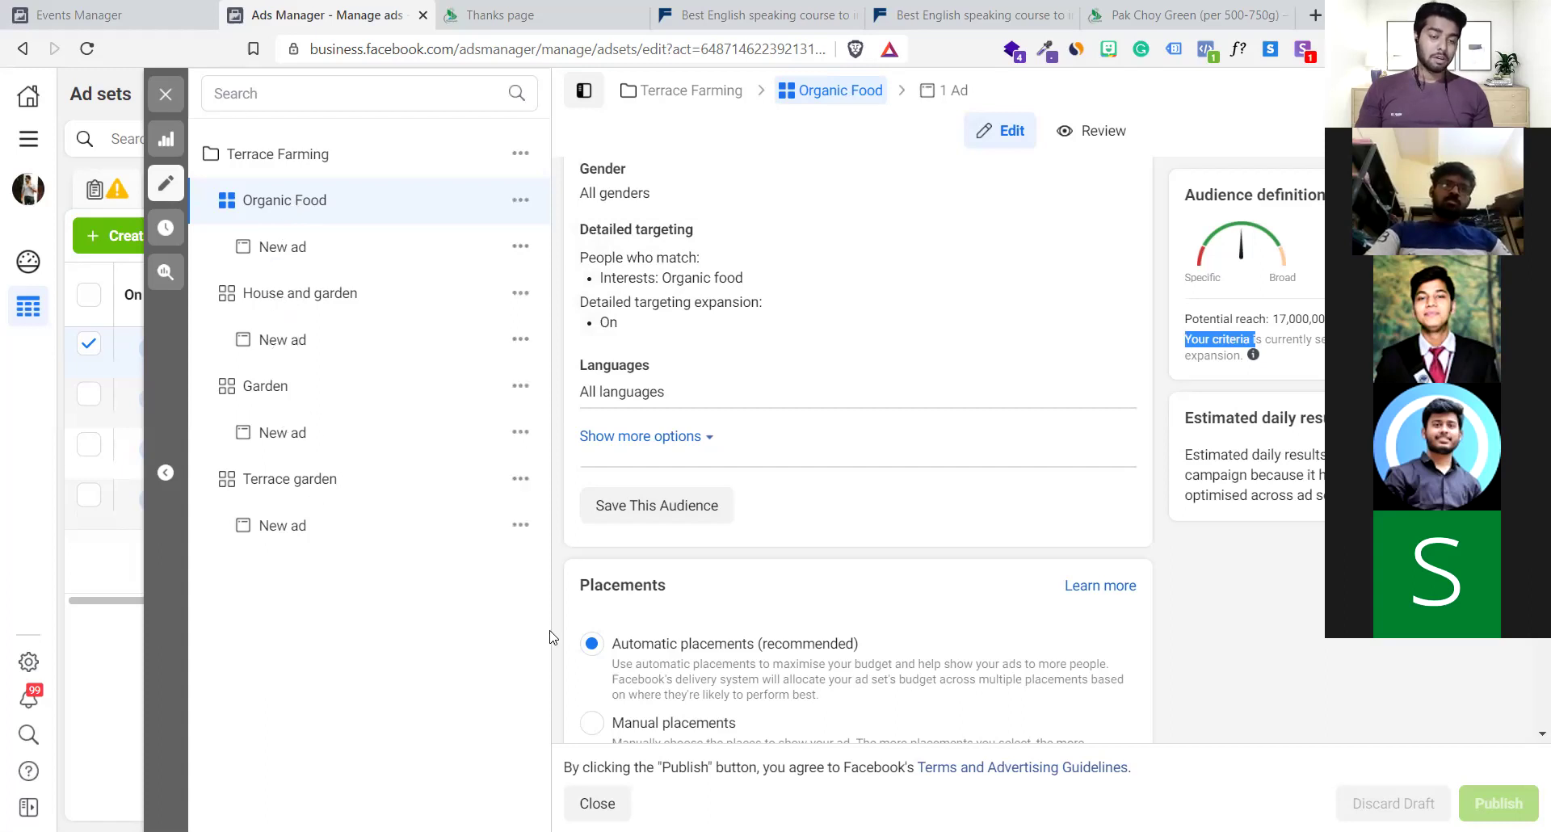
scroll(788, 580, down, 5)
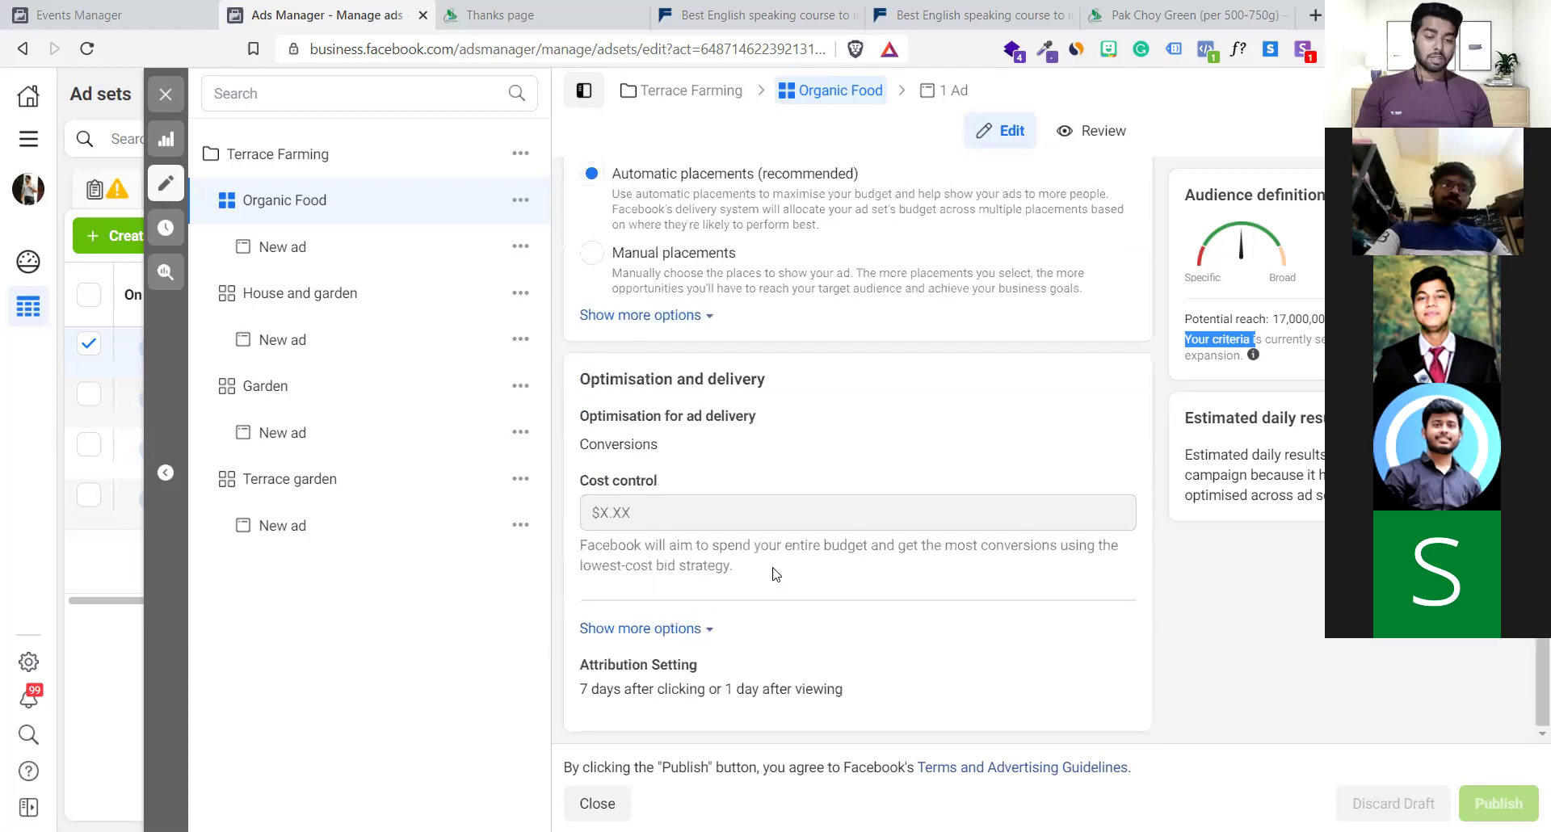
click(327, 246)
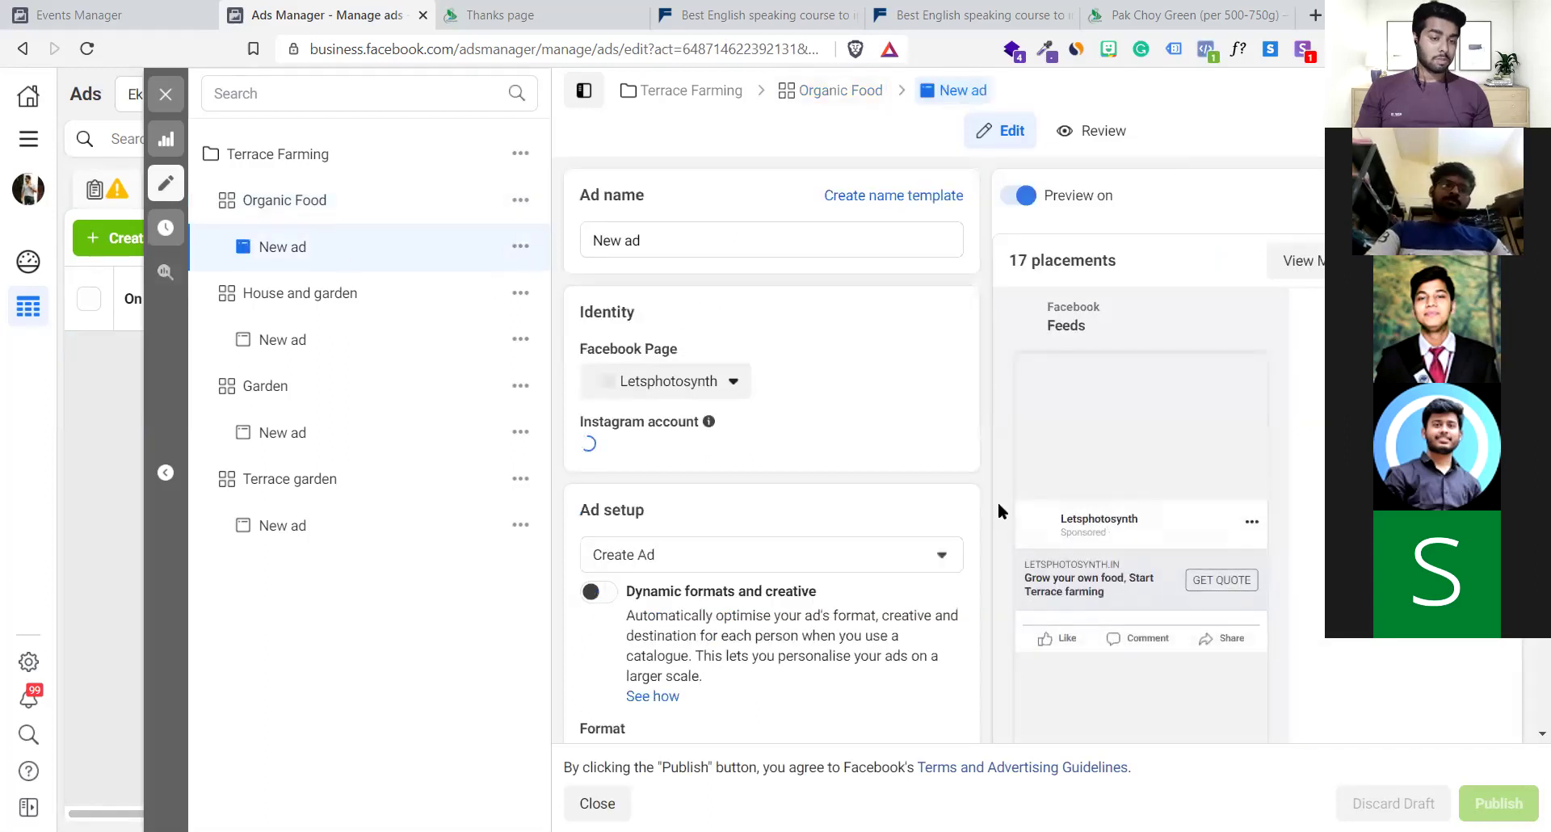
scroll(963, 484, down, 4)
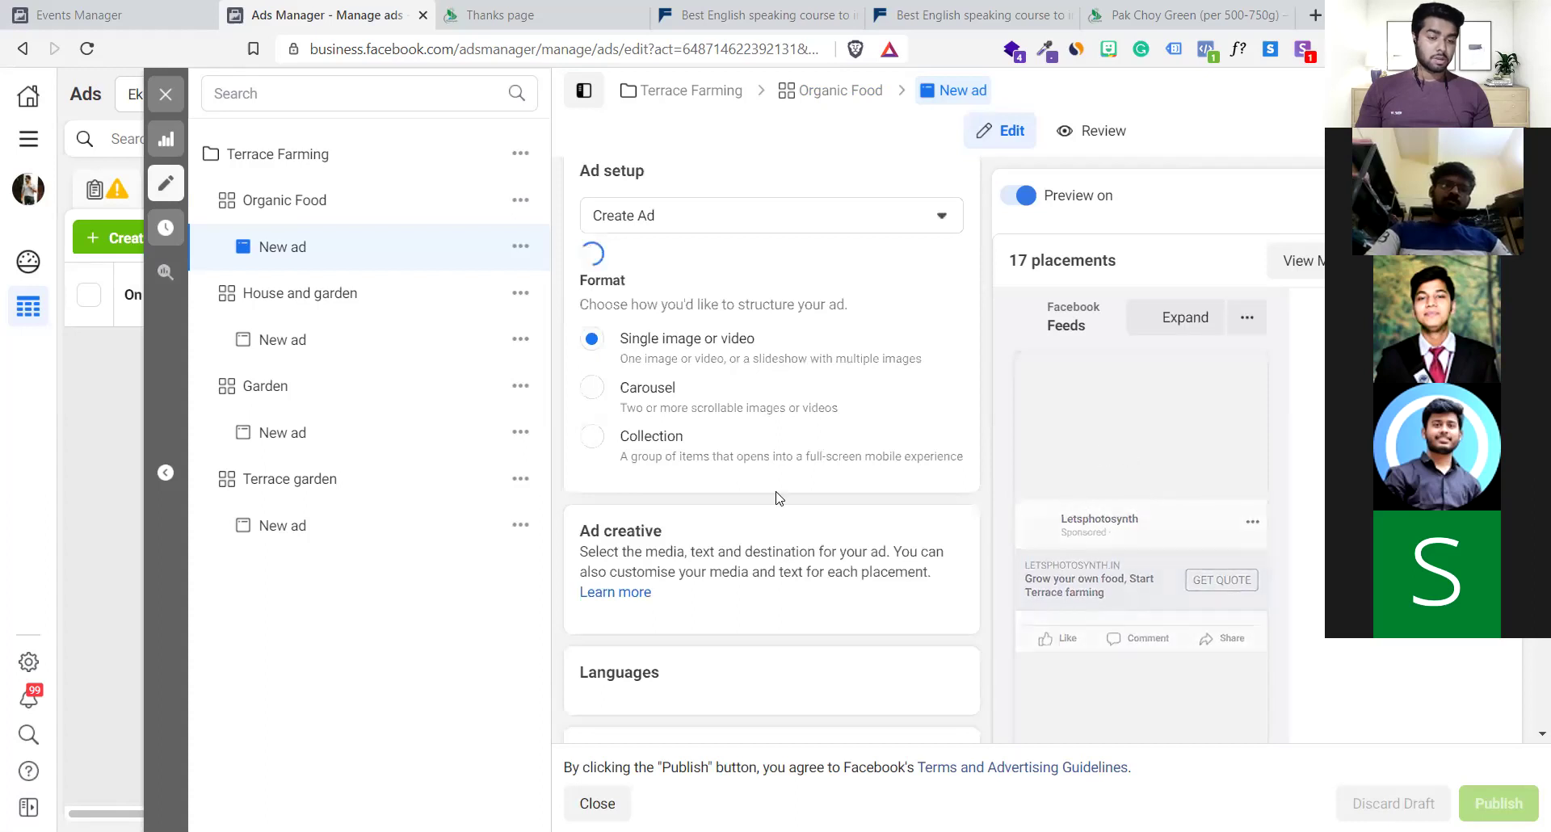
scroll(777, 499, down, 3)
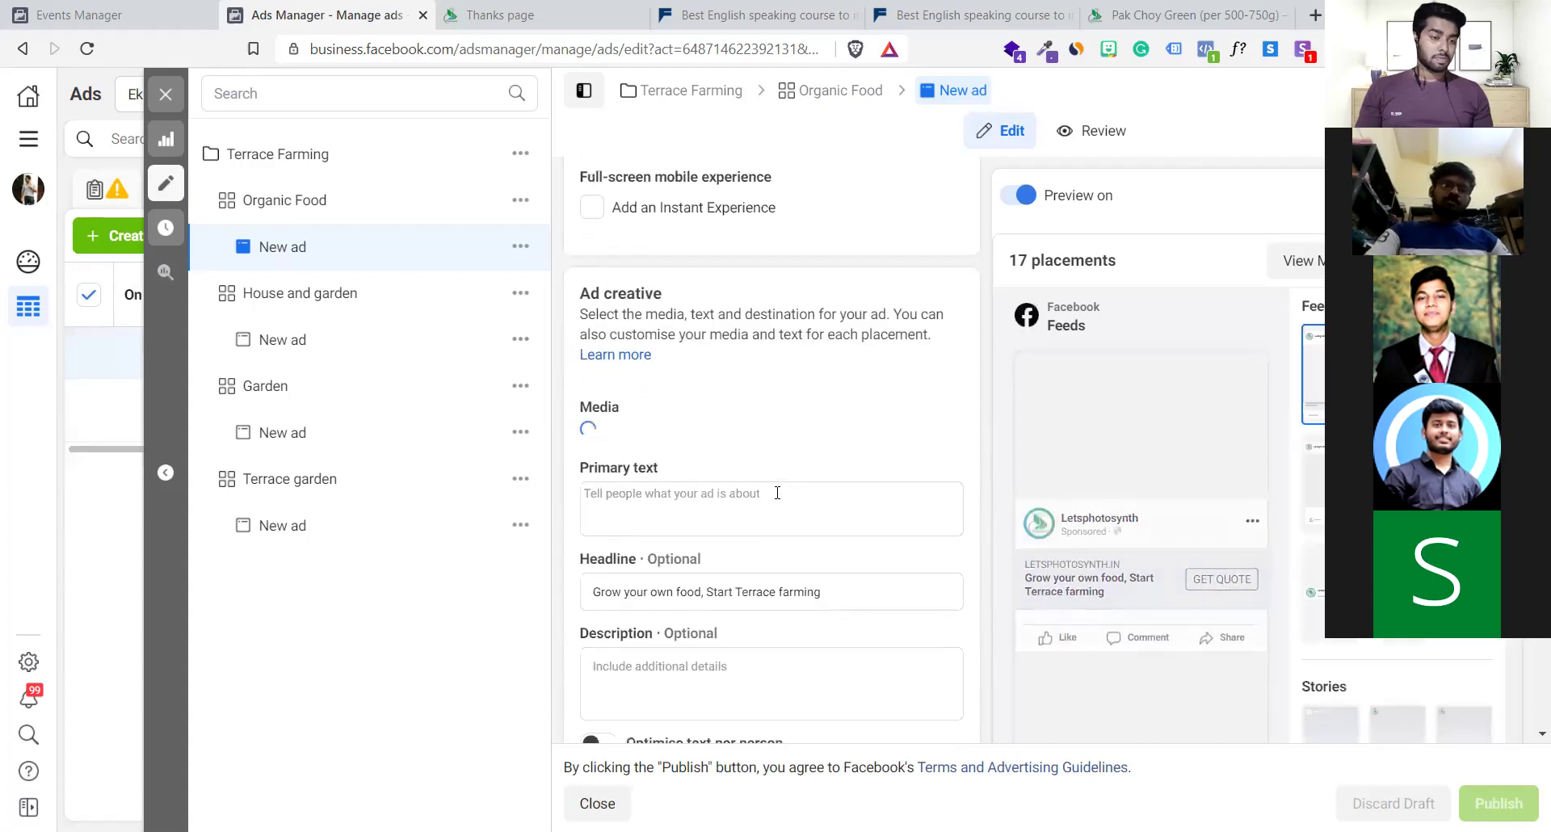
scroll(692, 486, down, 2)
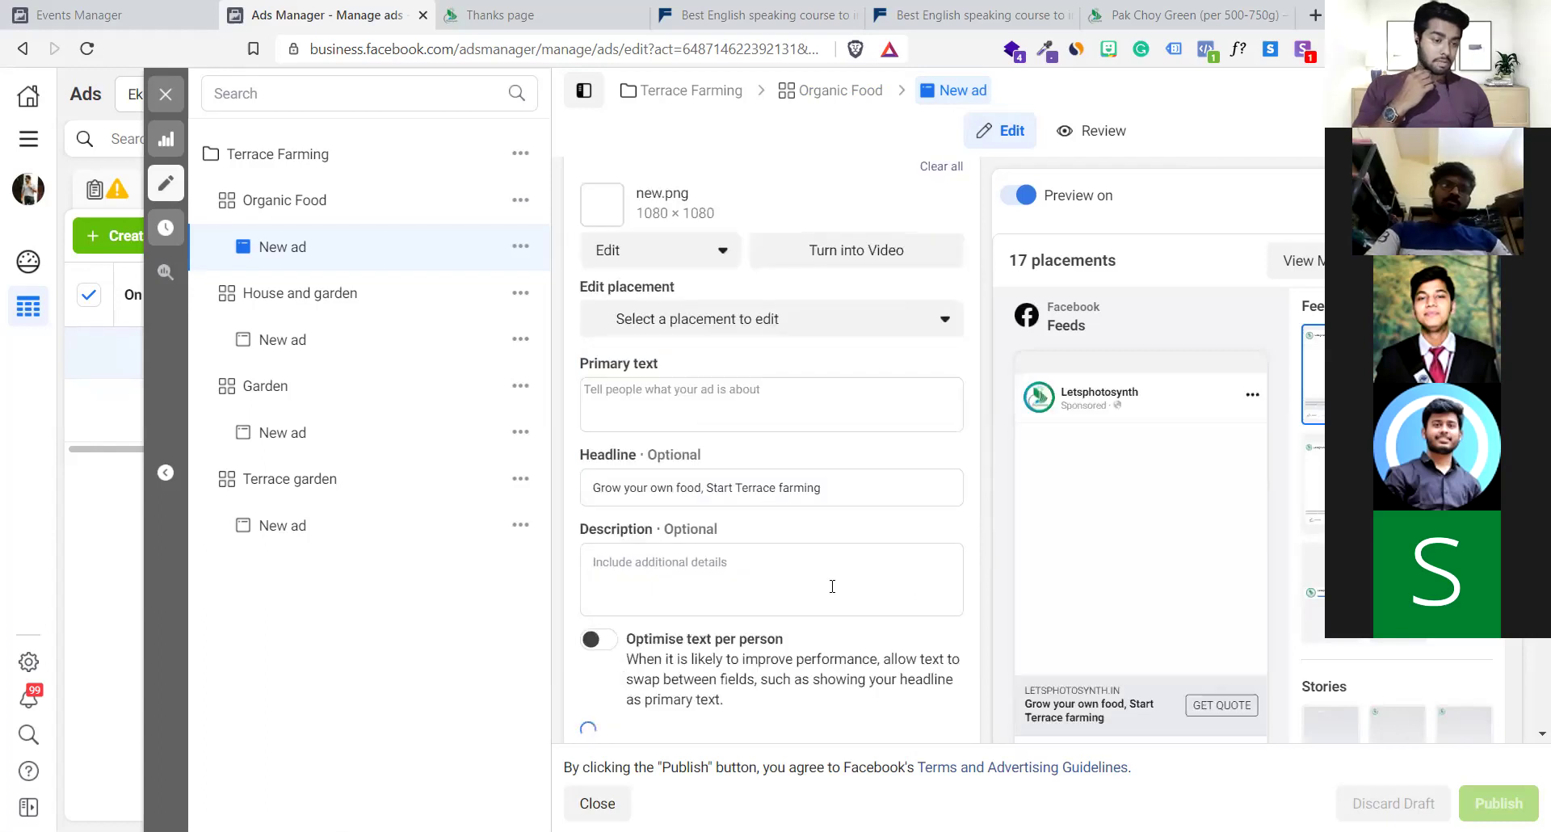
scroll(831, 586, down, 2)
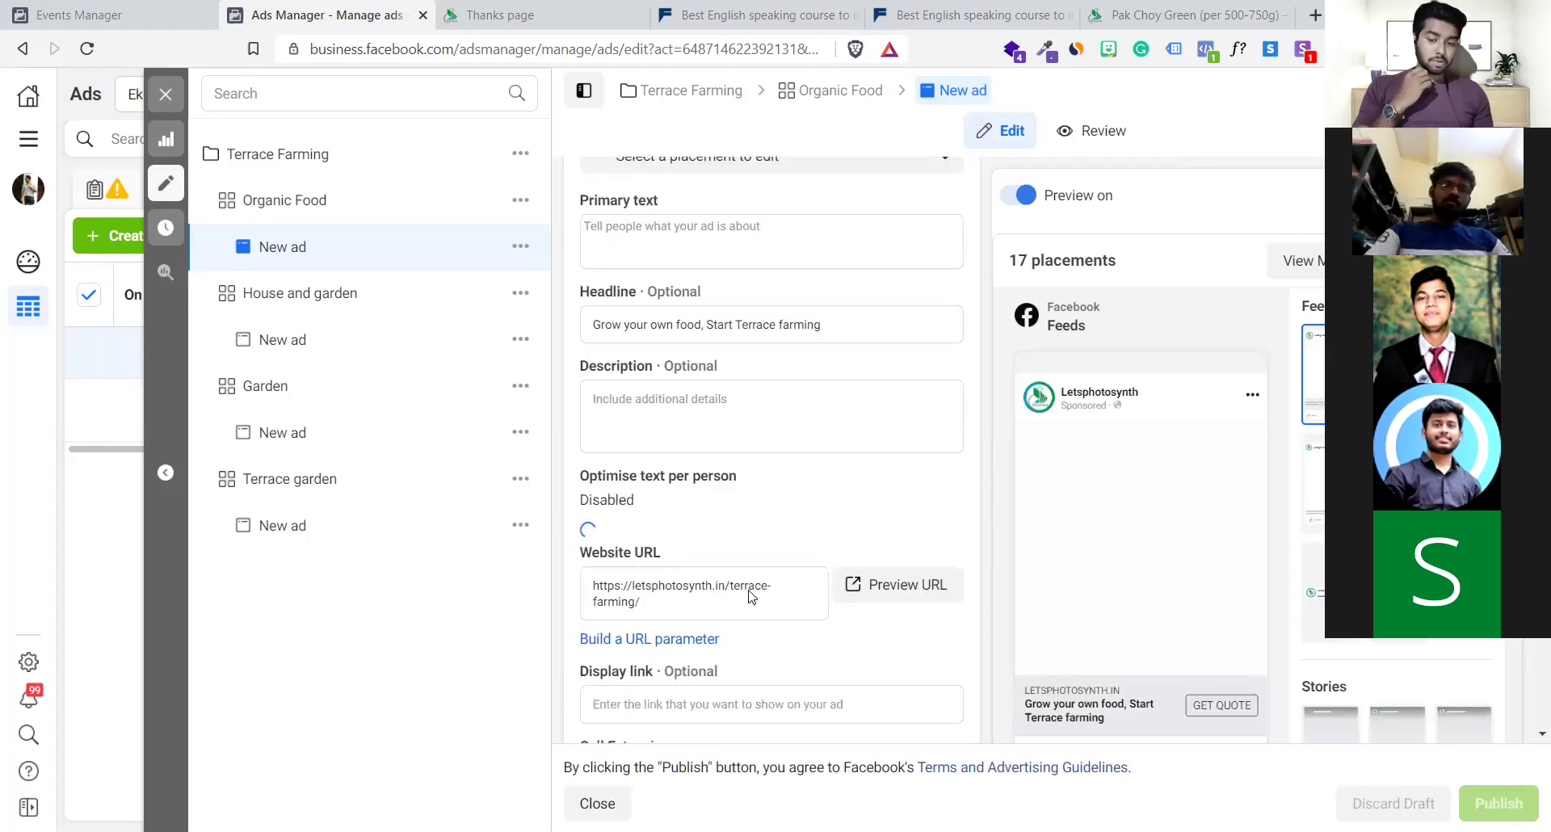
scroll(735, 596, down, 4)
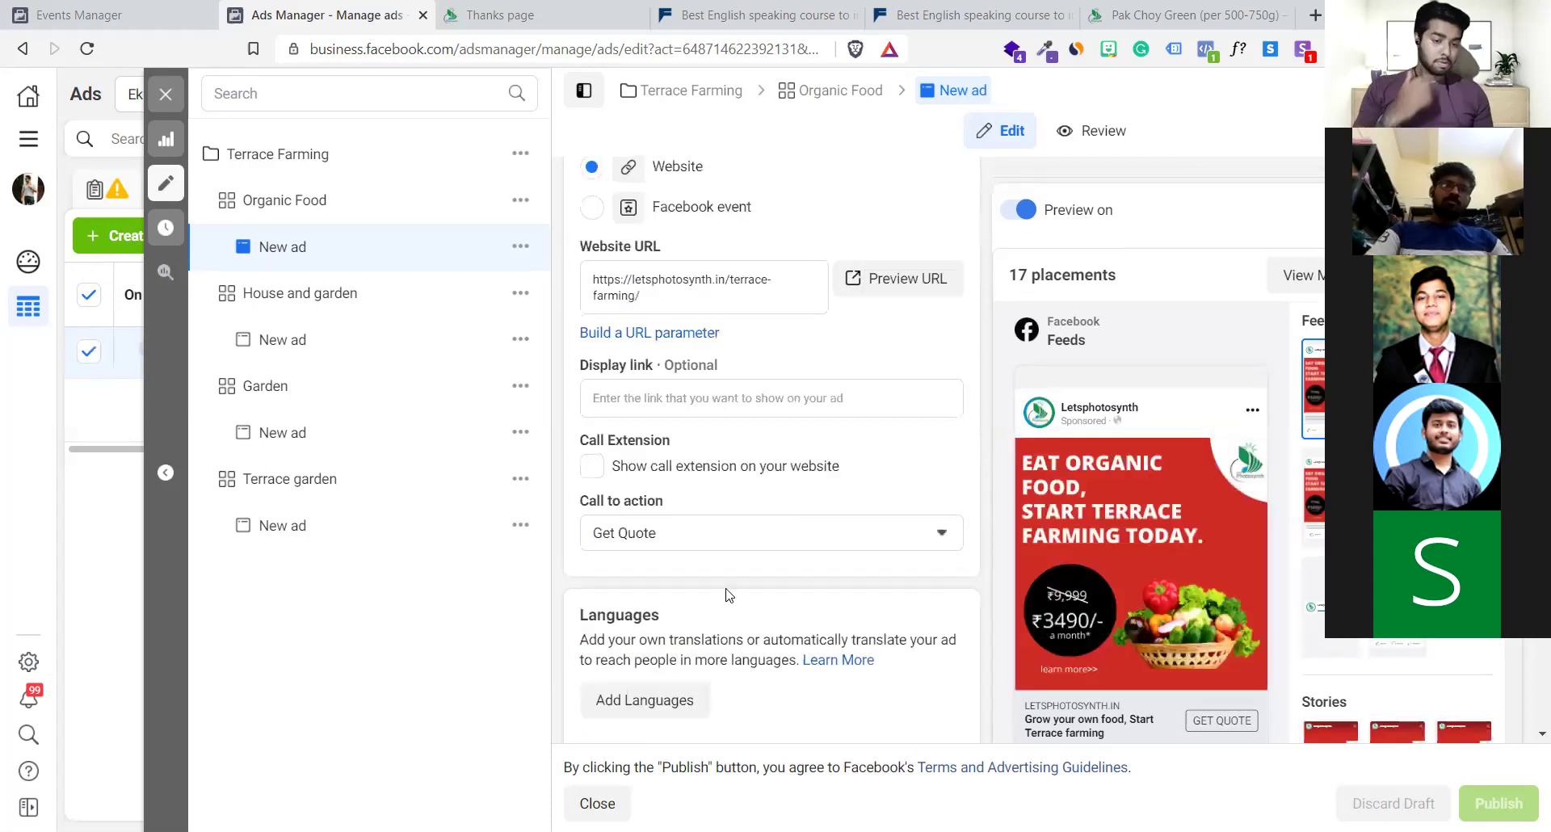
scroll(728, 595, down, 5)
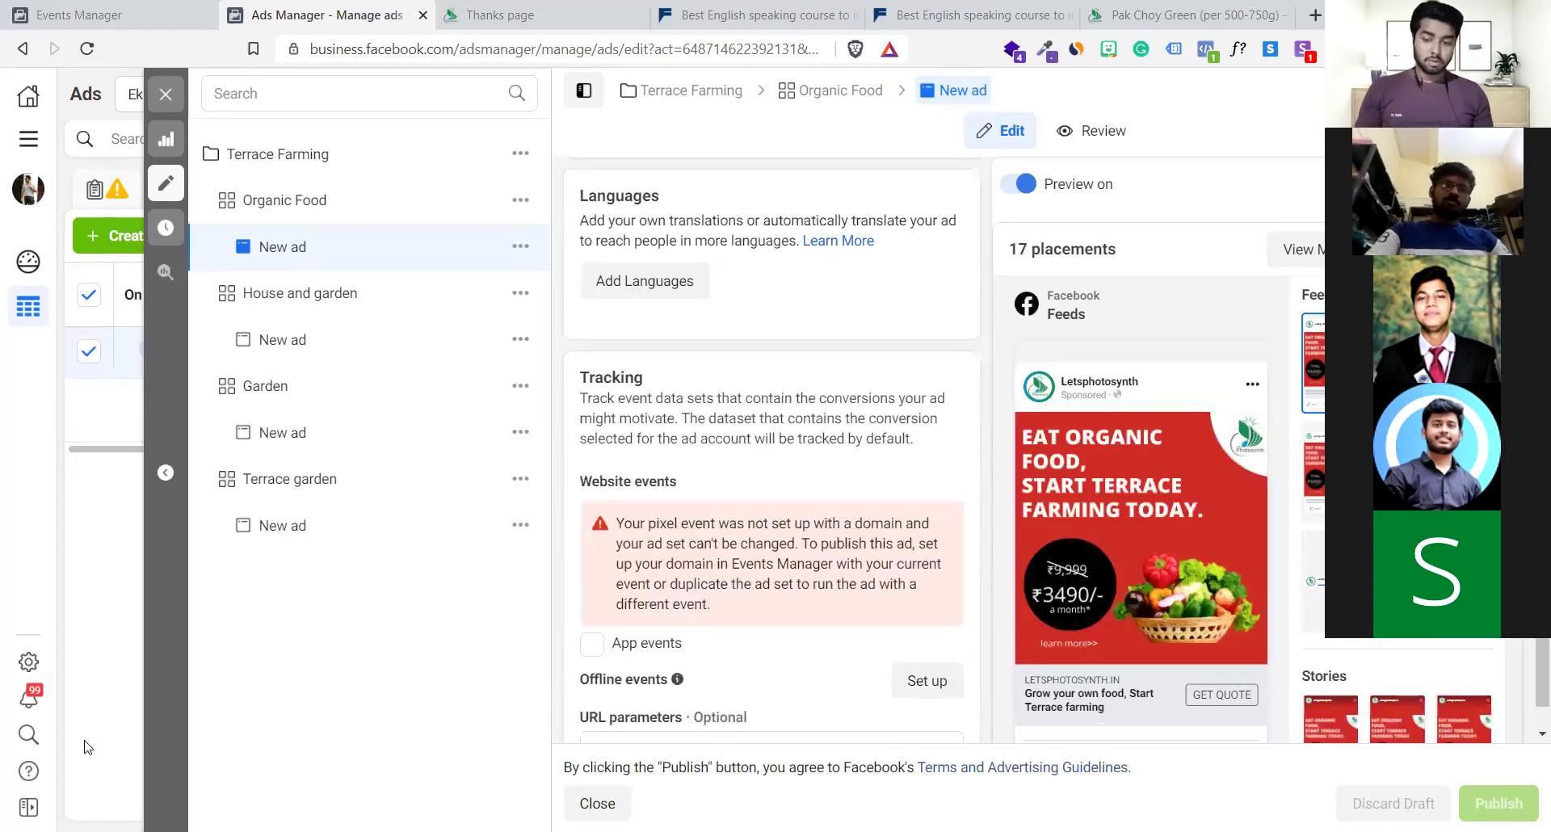
scroll(53, 731, down, 1)
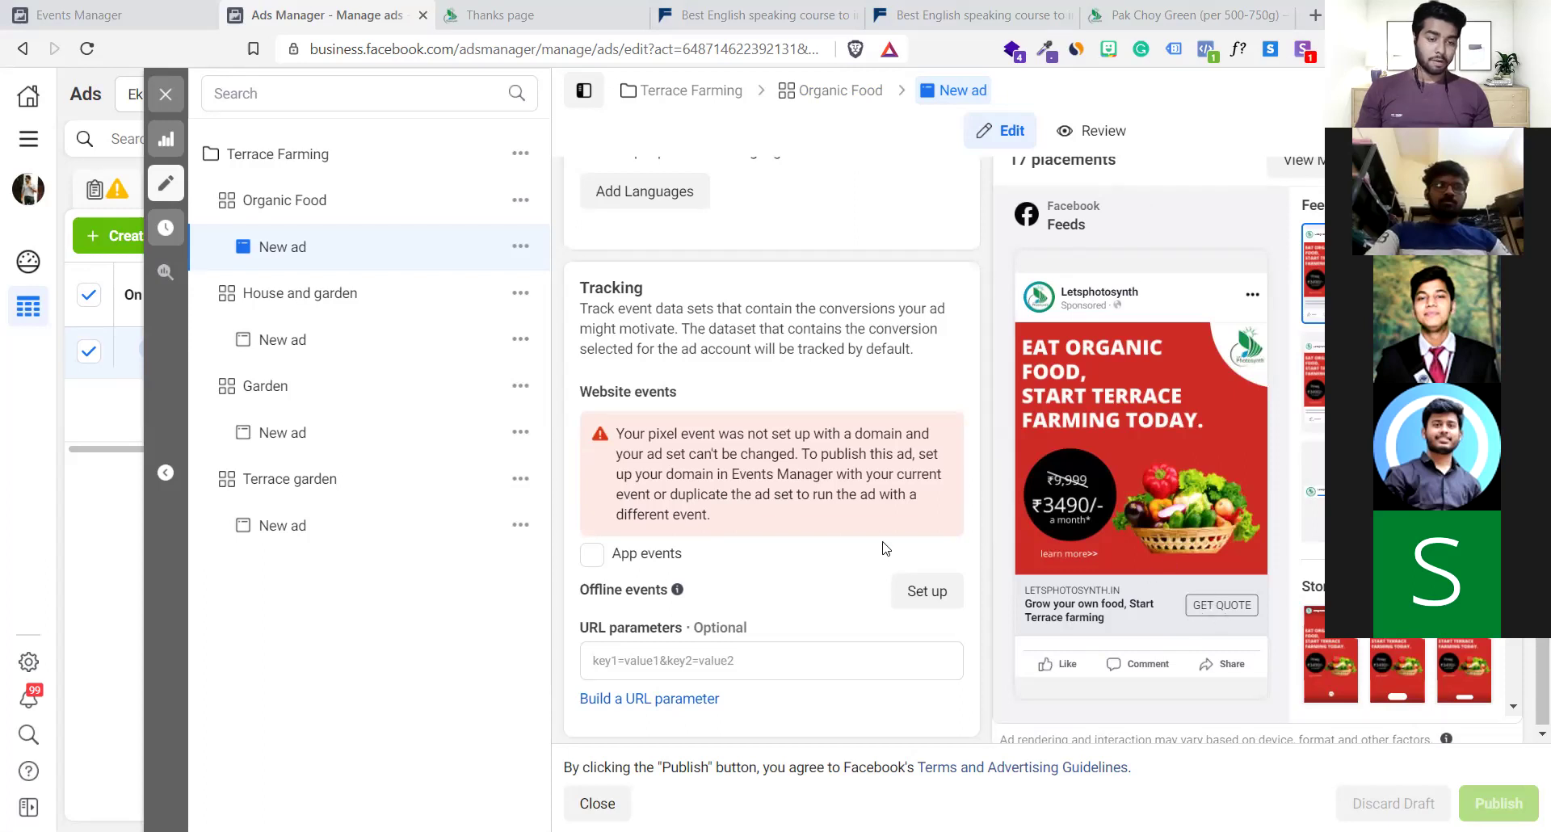
scroll(883, 547, down, 1)
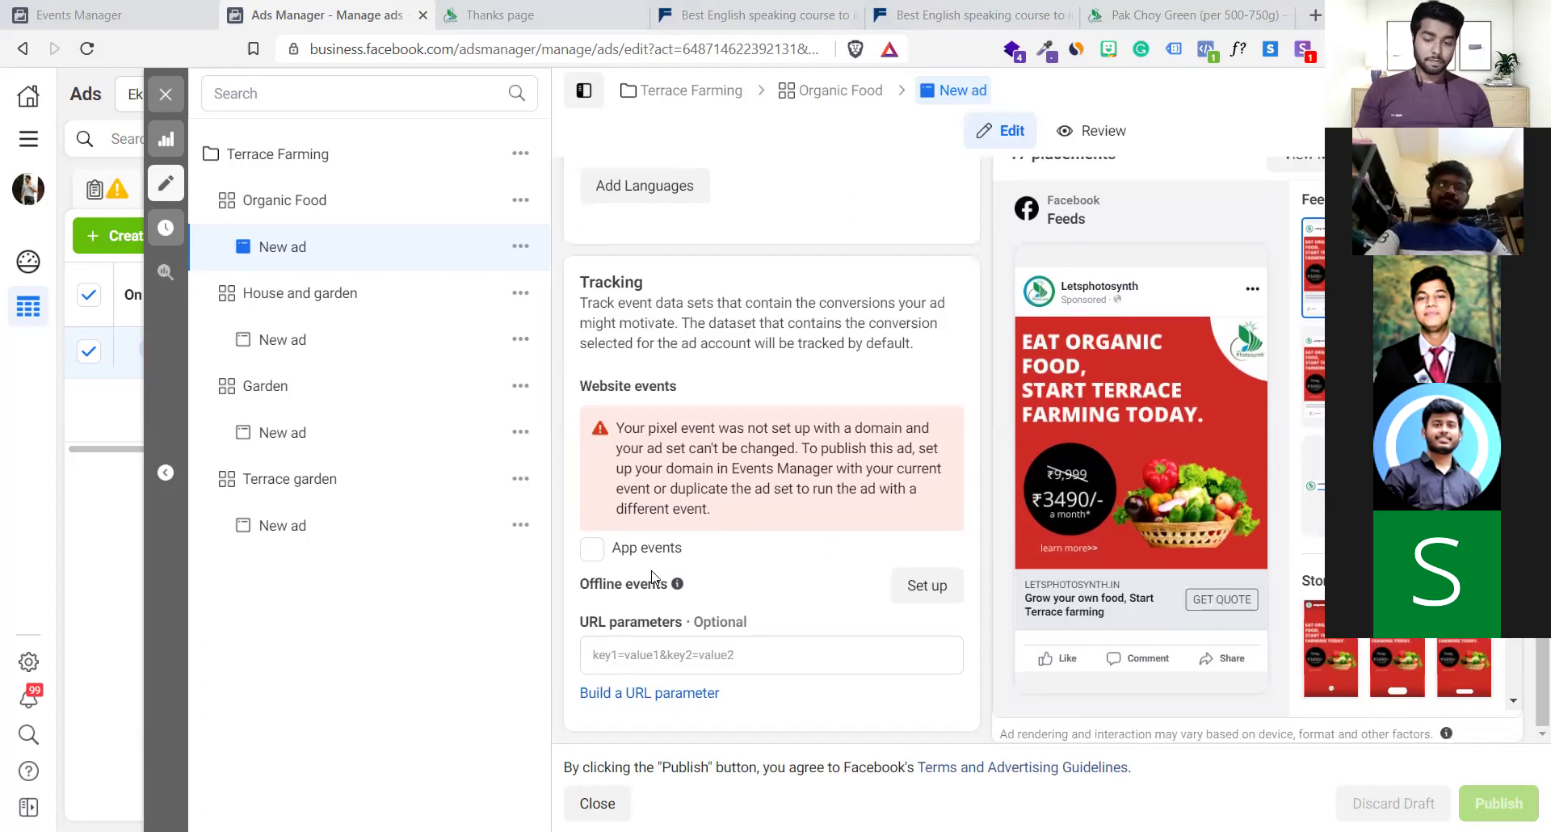
scroll(842, 490, up, 3)
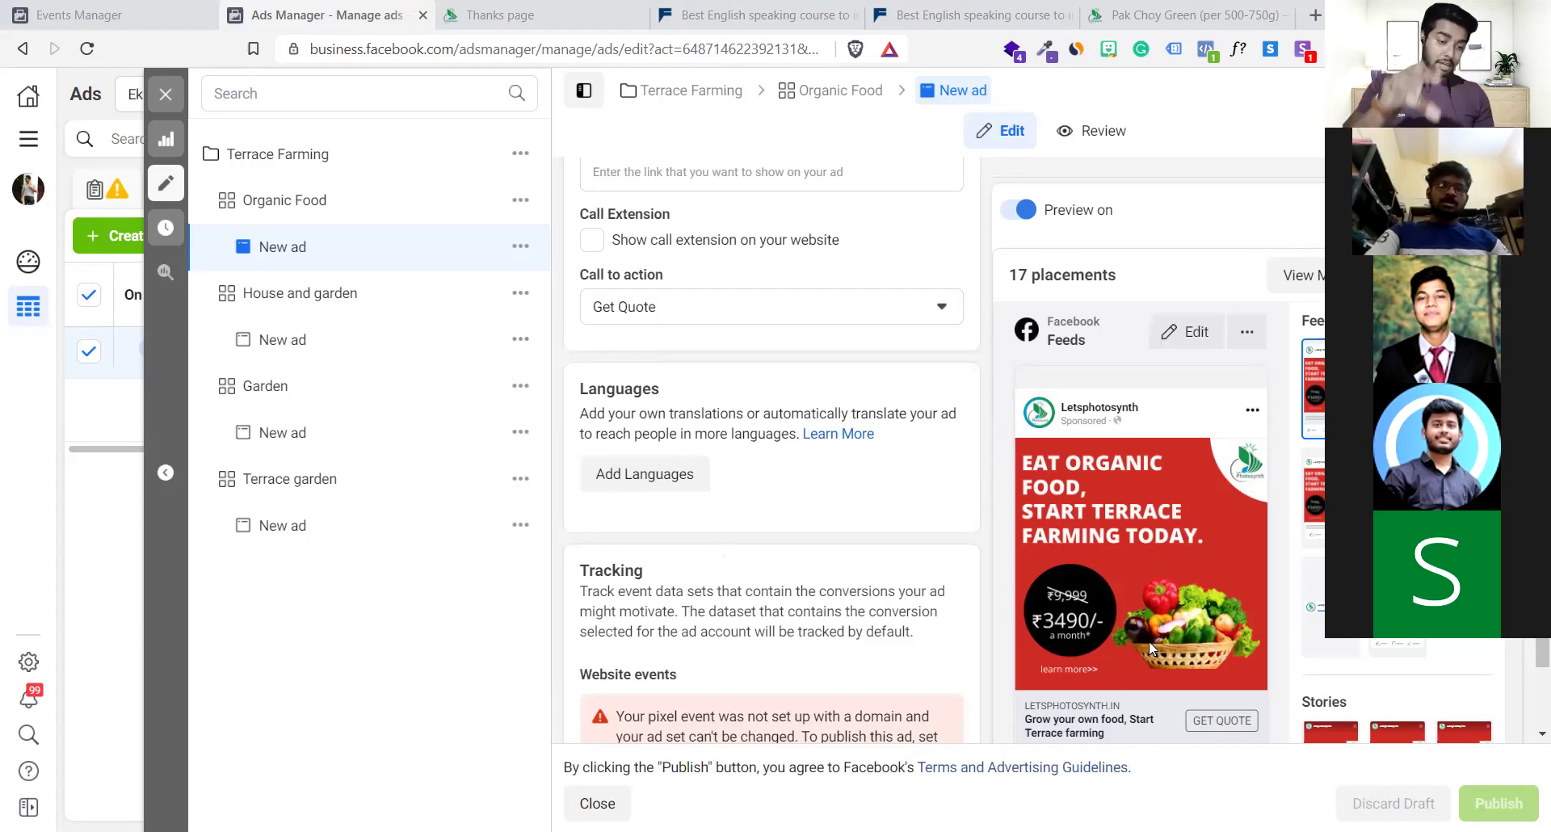
scroll(1124, 587, down, 3)
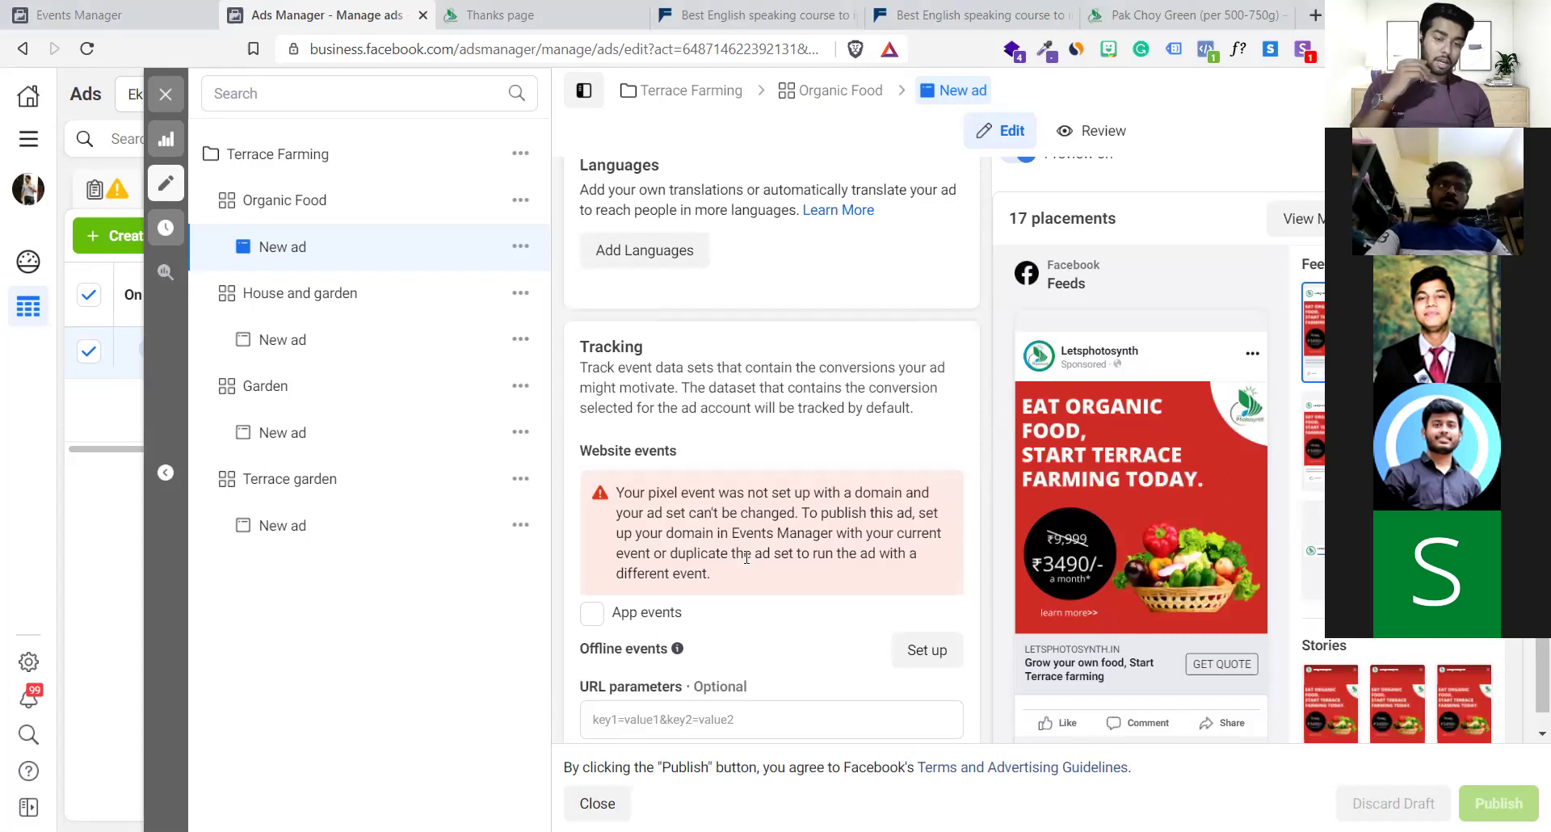
scroll(747, 557, down, 1)
scroll(746, 558, up, 10)
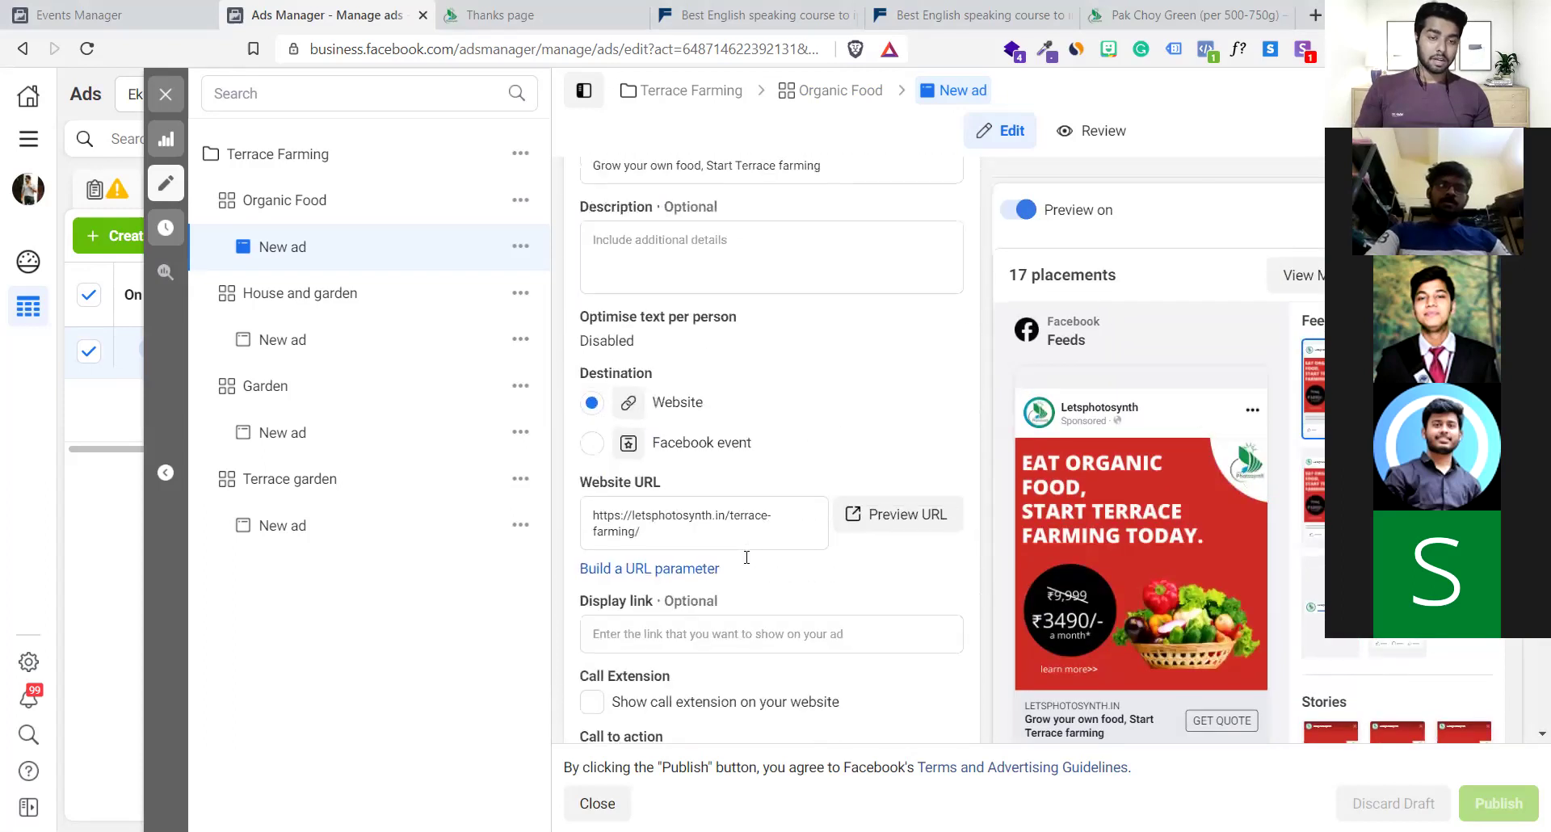
click(671, 538)
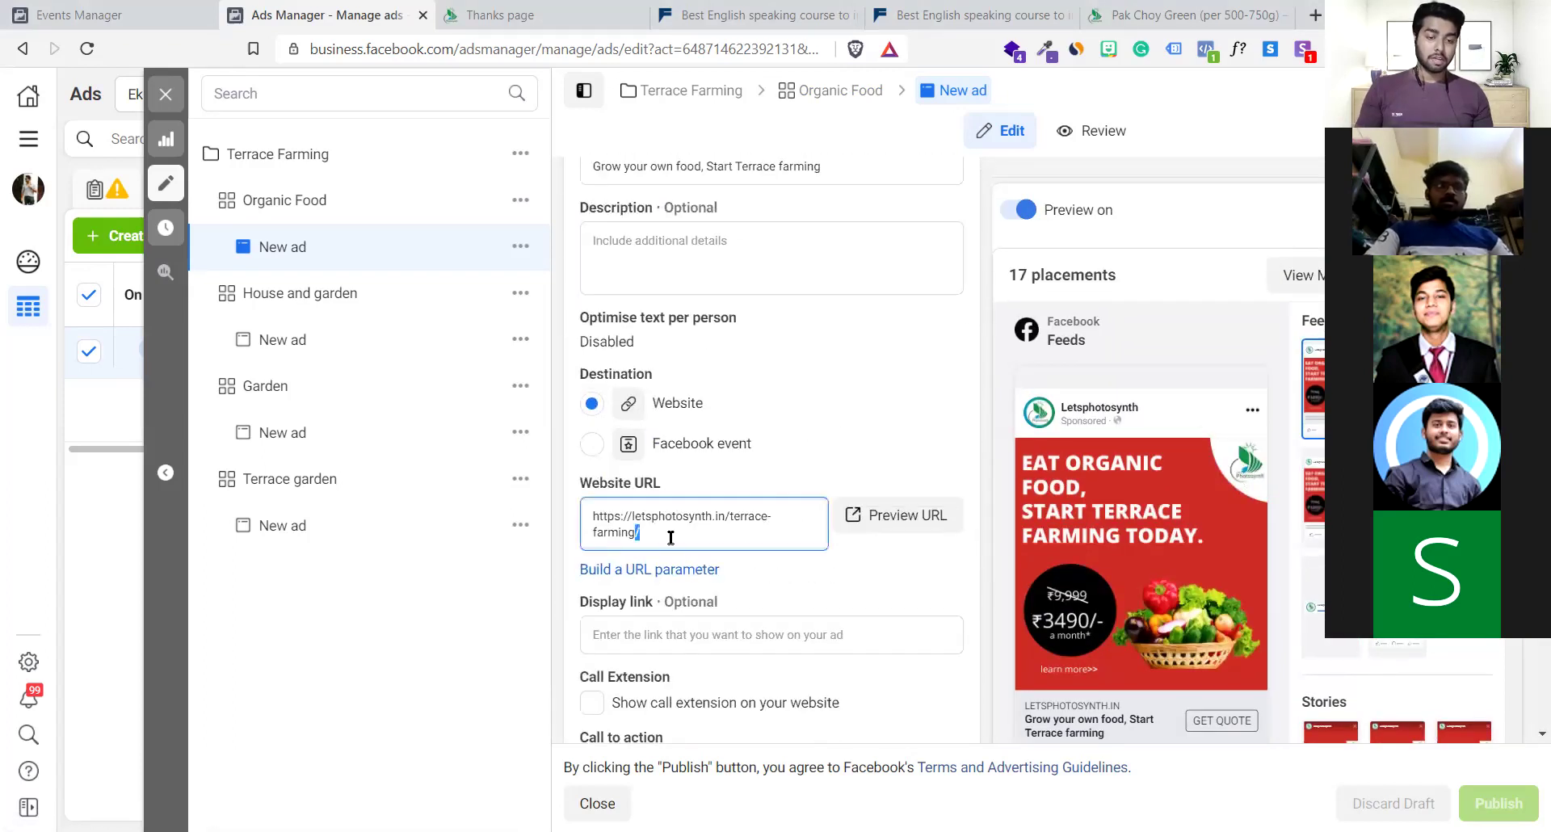
Preview the ad's letsphotosynth.in Terrace farming landing page in a new tab and scroll its content
click(854, 515)
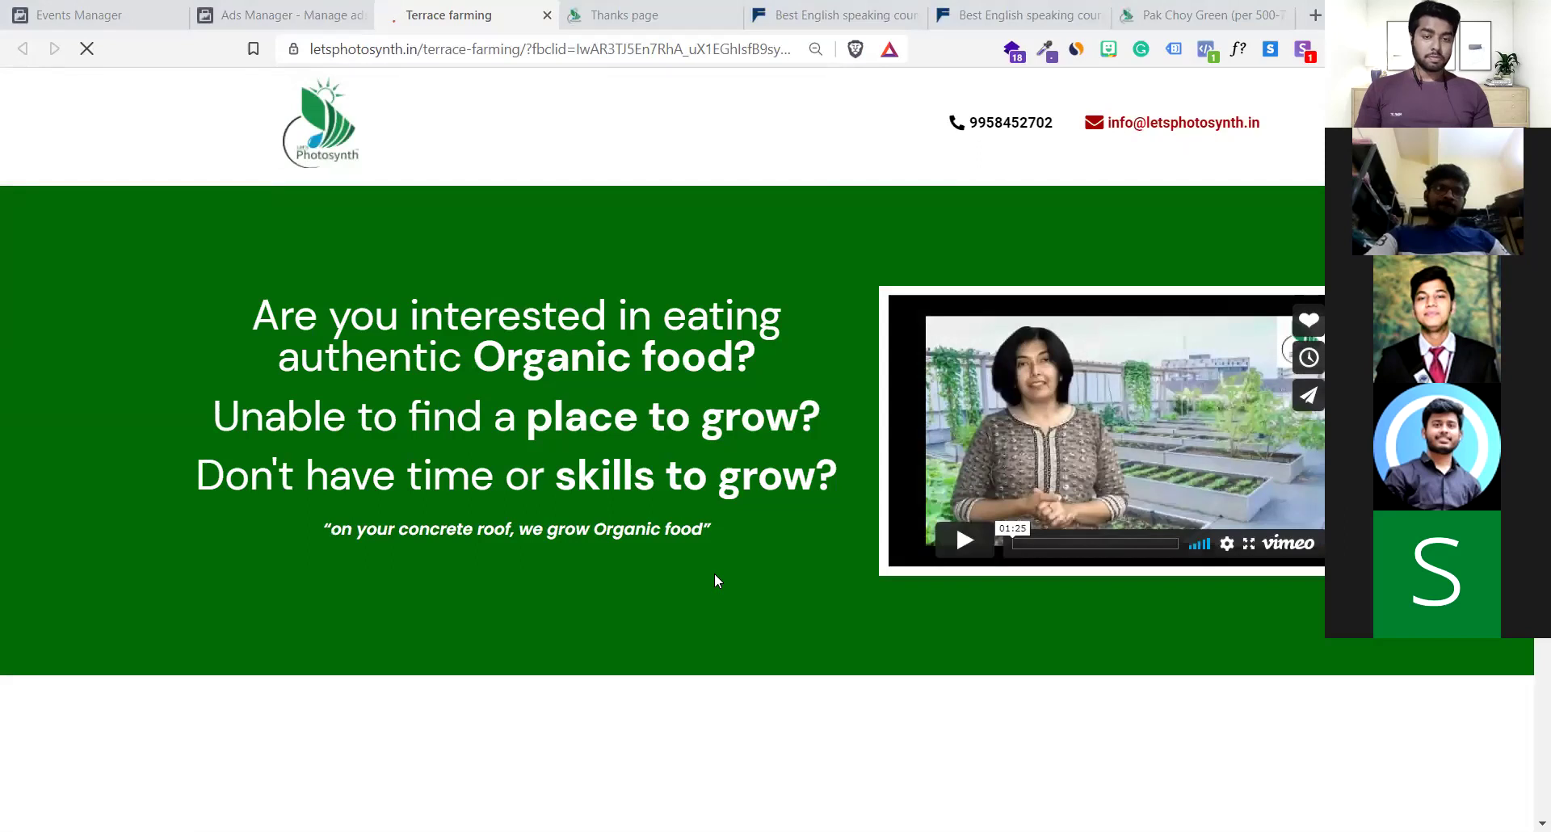
scroll(714, 580, down, 9)
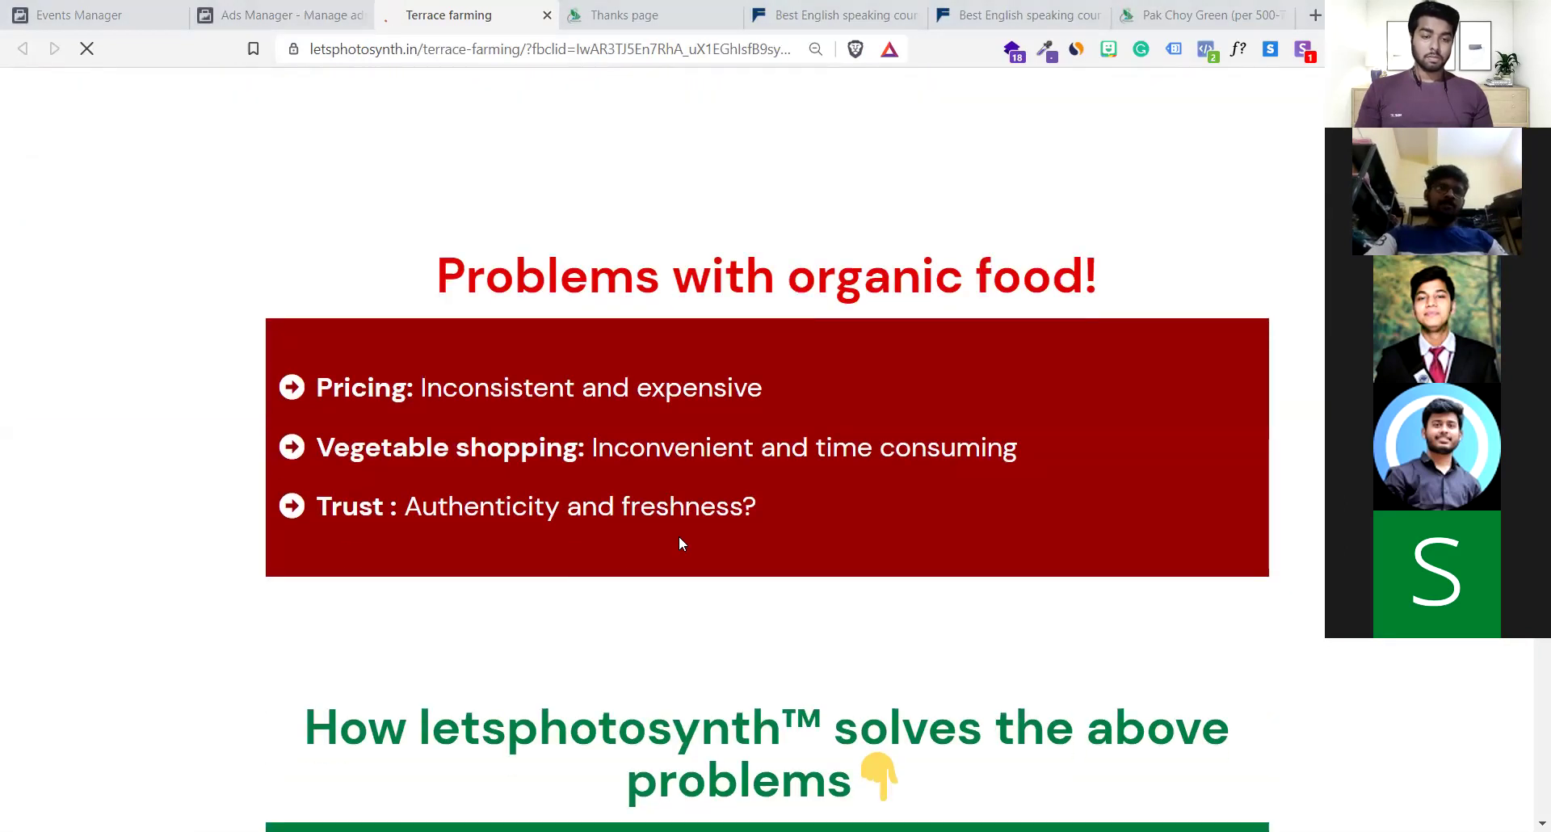
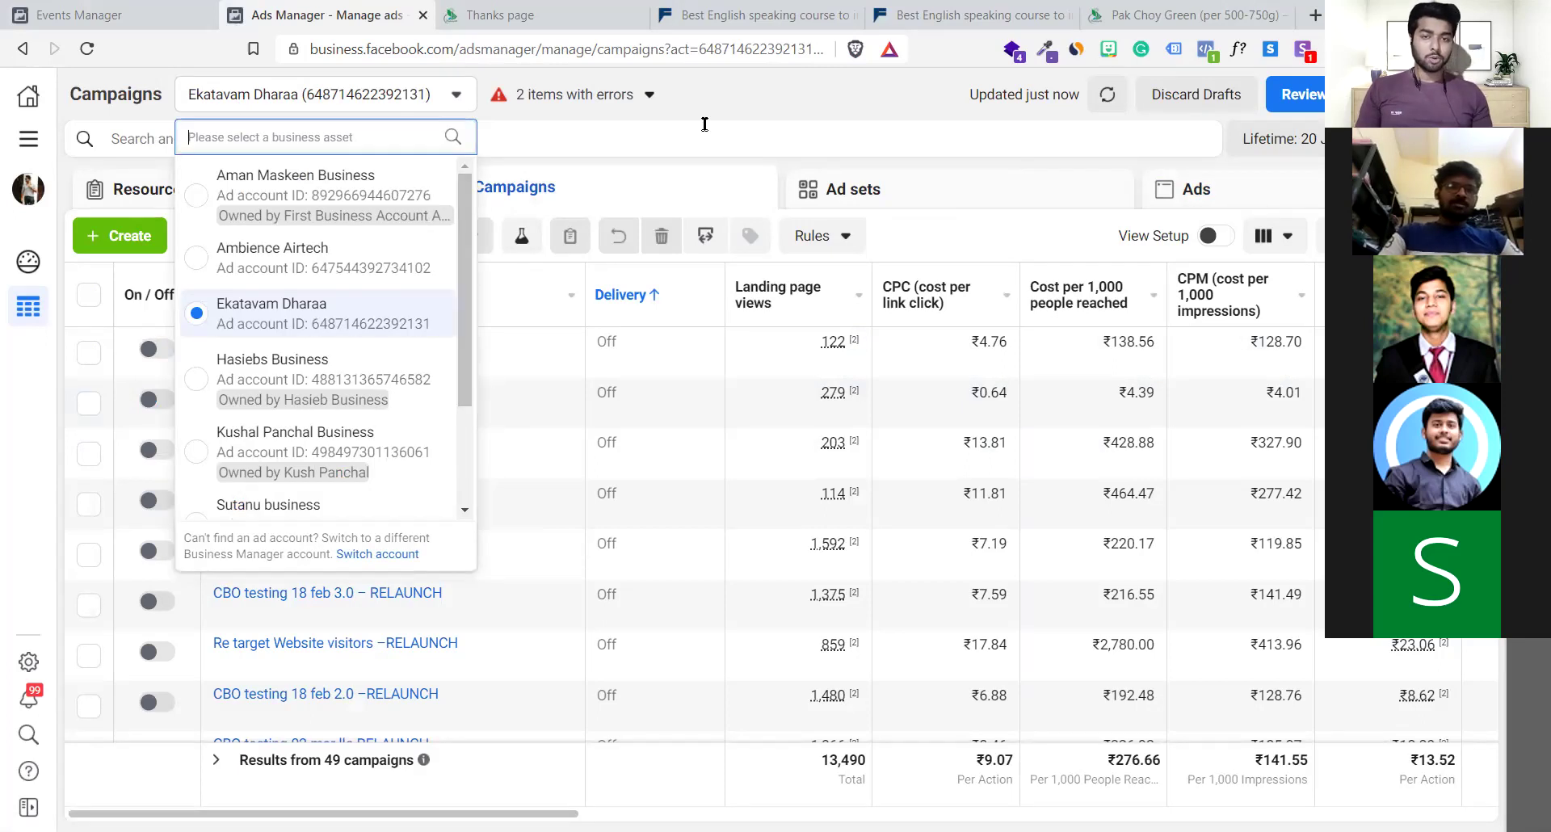
Switch to Events Manager showing the Terrace Farming sign up custom conversion's details
key(ctrl+shift+Tab)
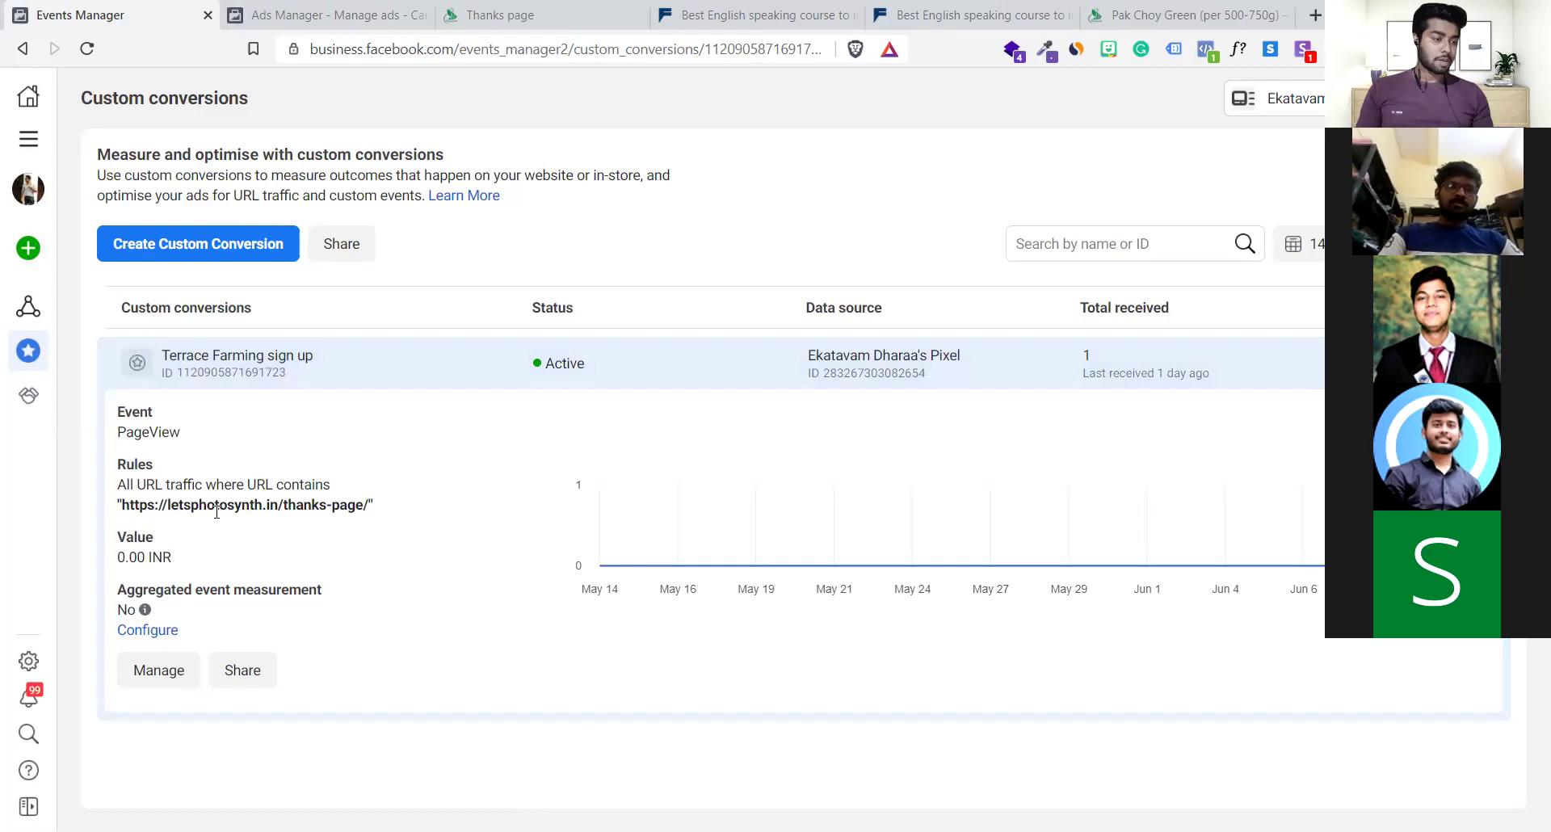
Highlight the letsphotosynth.in/thanks-page URL in the conversion's rule, then return to Ads Manager
drag(128, 505, 364, 515)
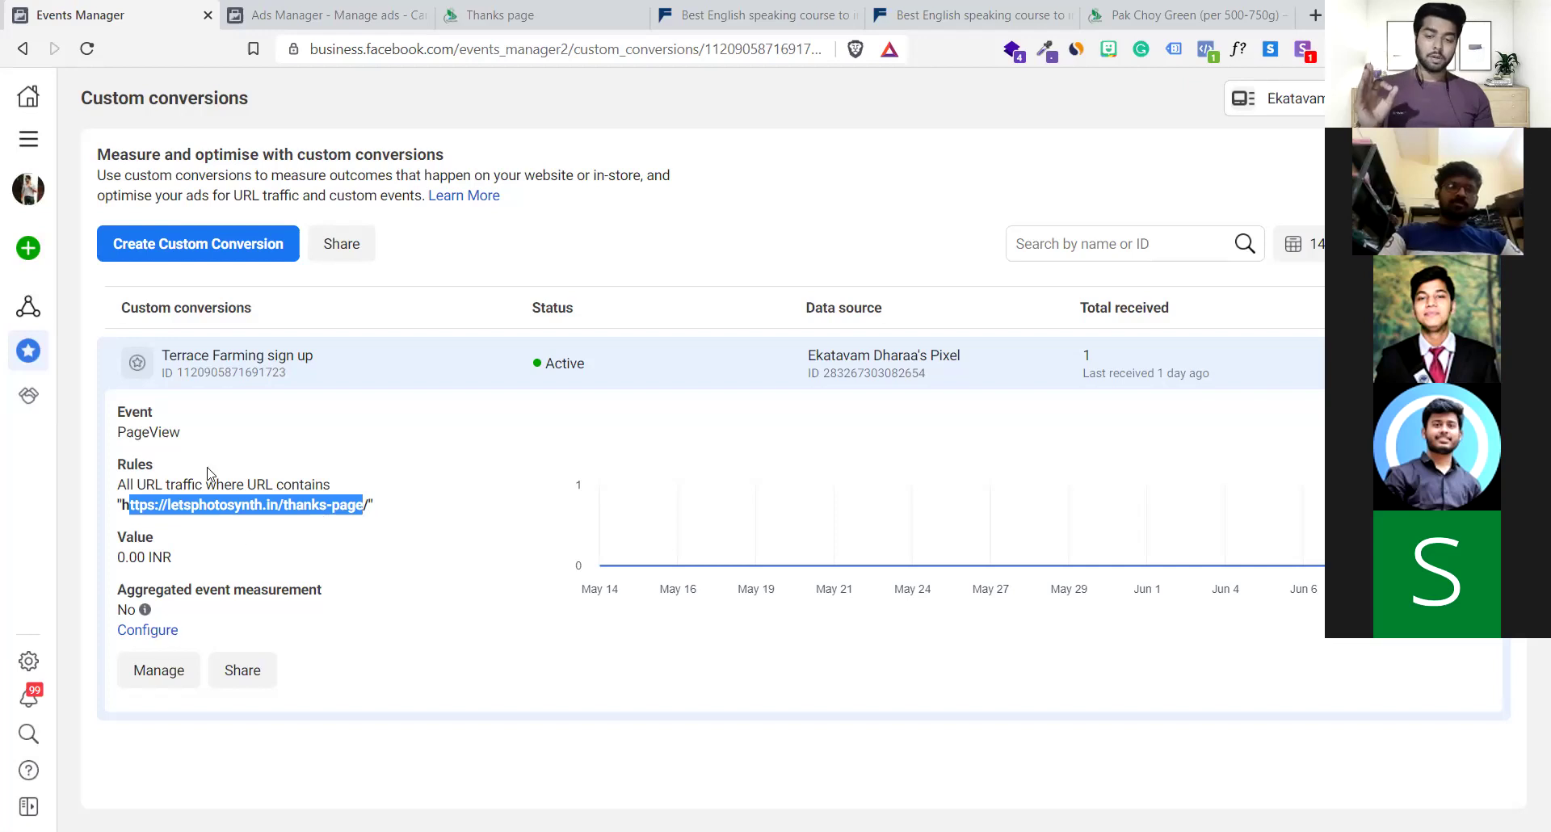
drag(139, 504, 319, 505)
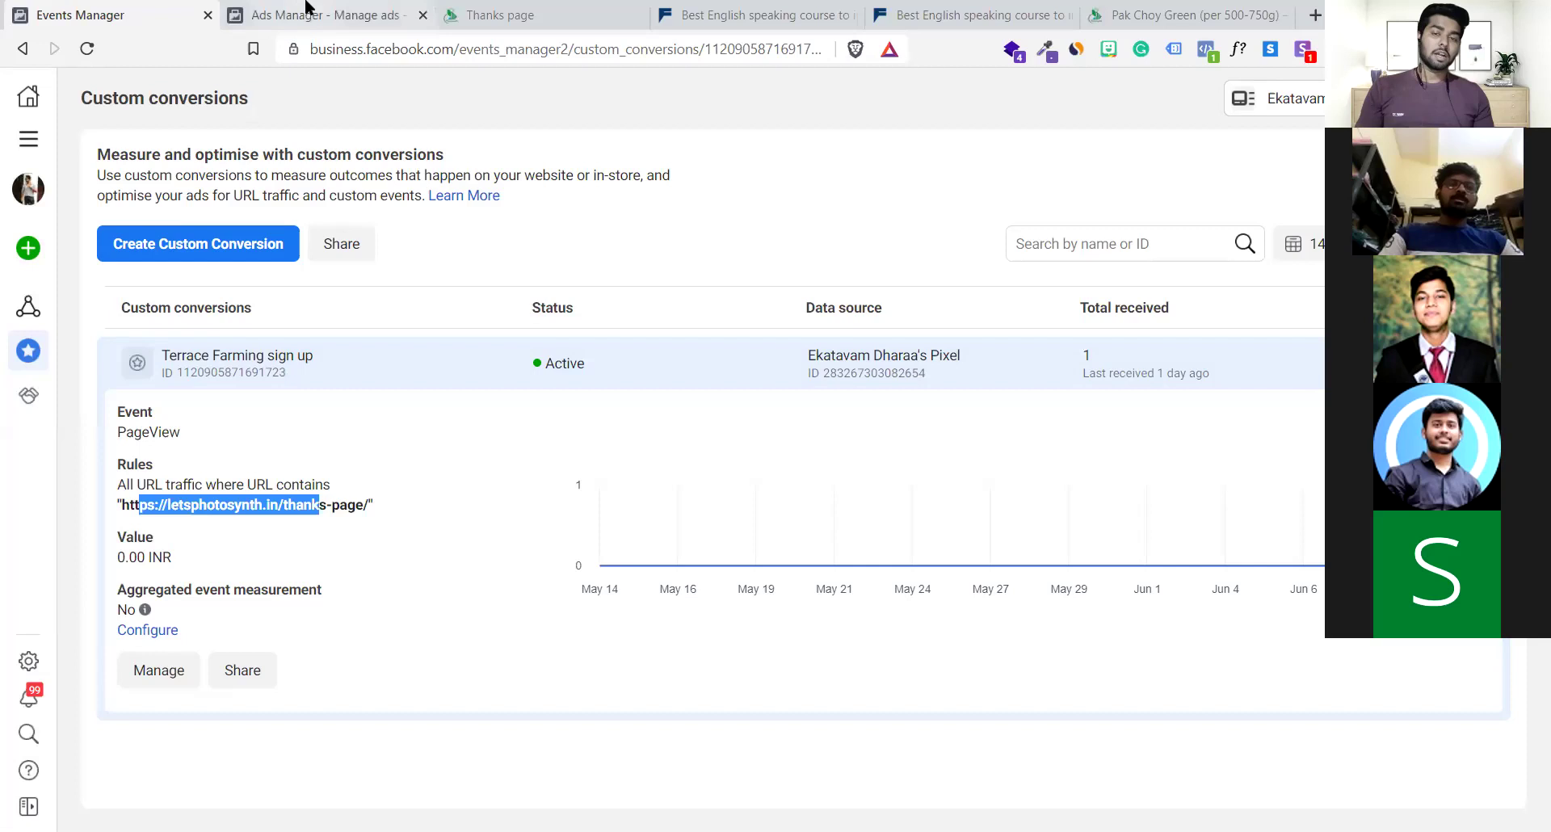
click(323, 15)
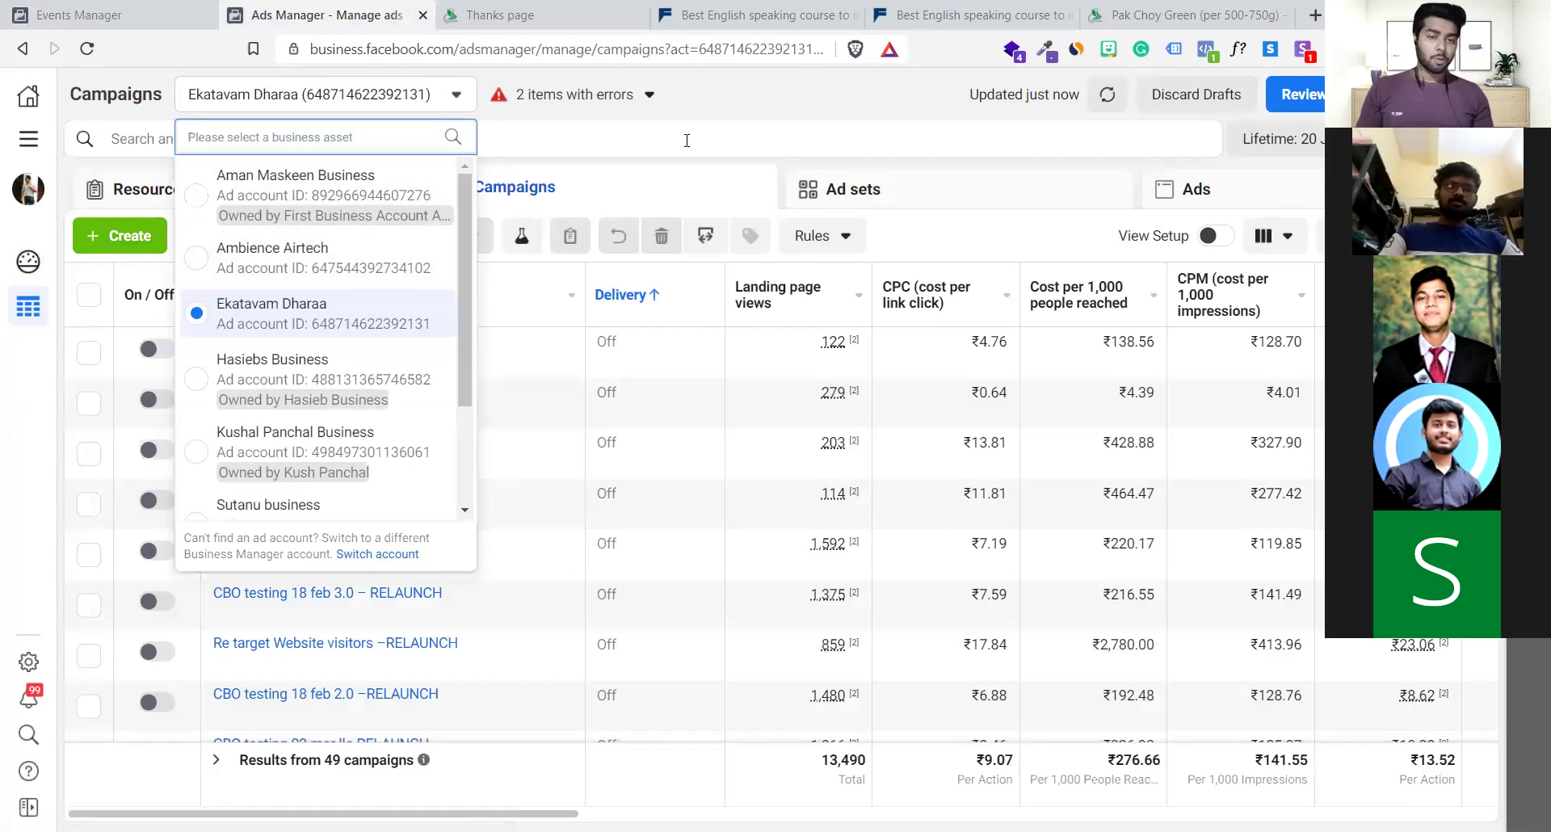
Switch Ads Manager to the Sutanu business ad account
click(715, 122)
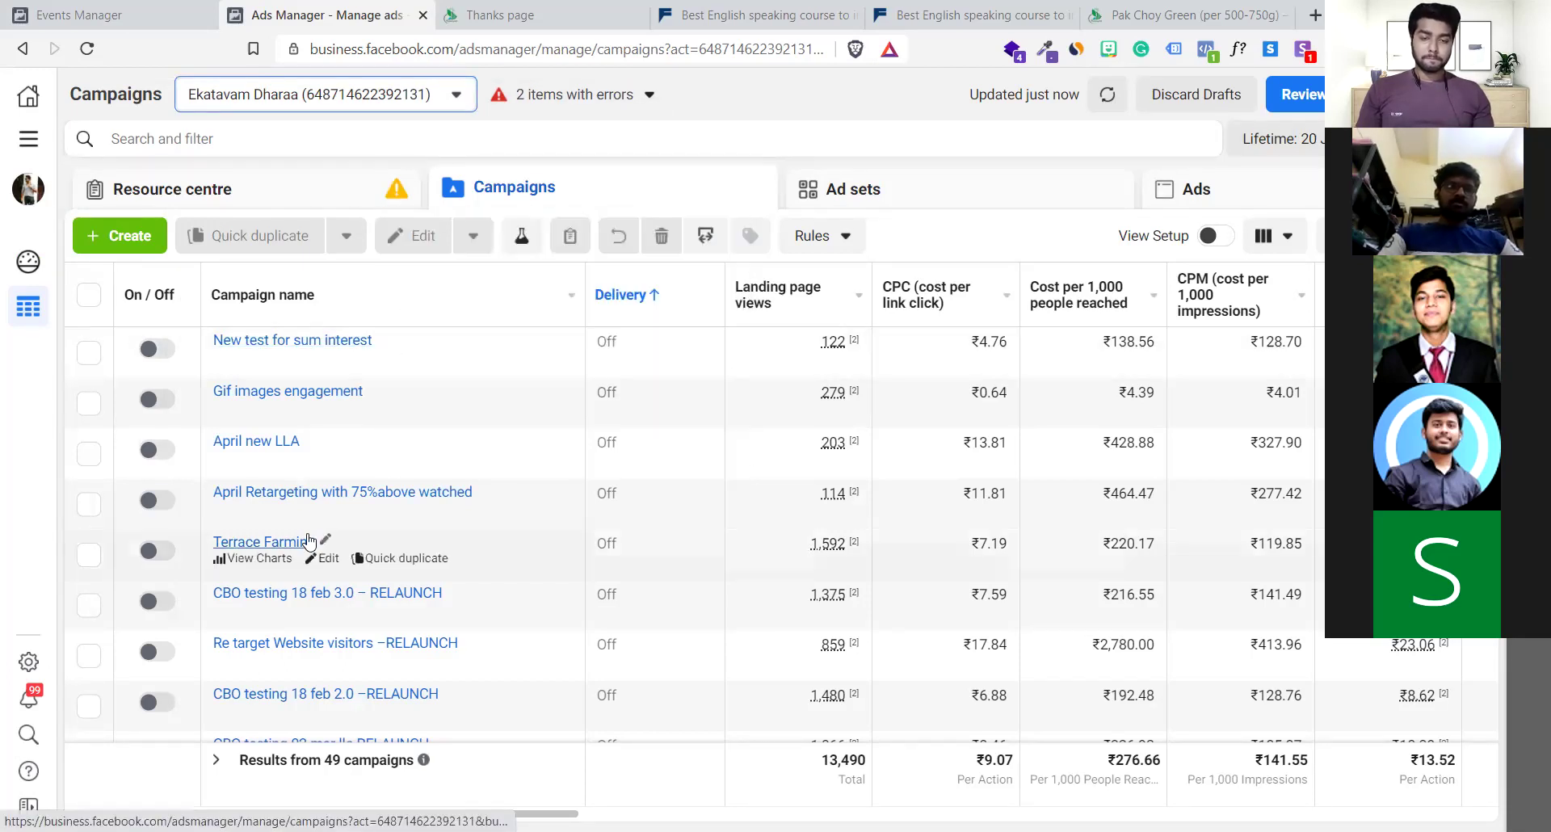
click(330, 105)
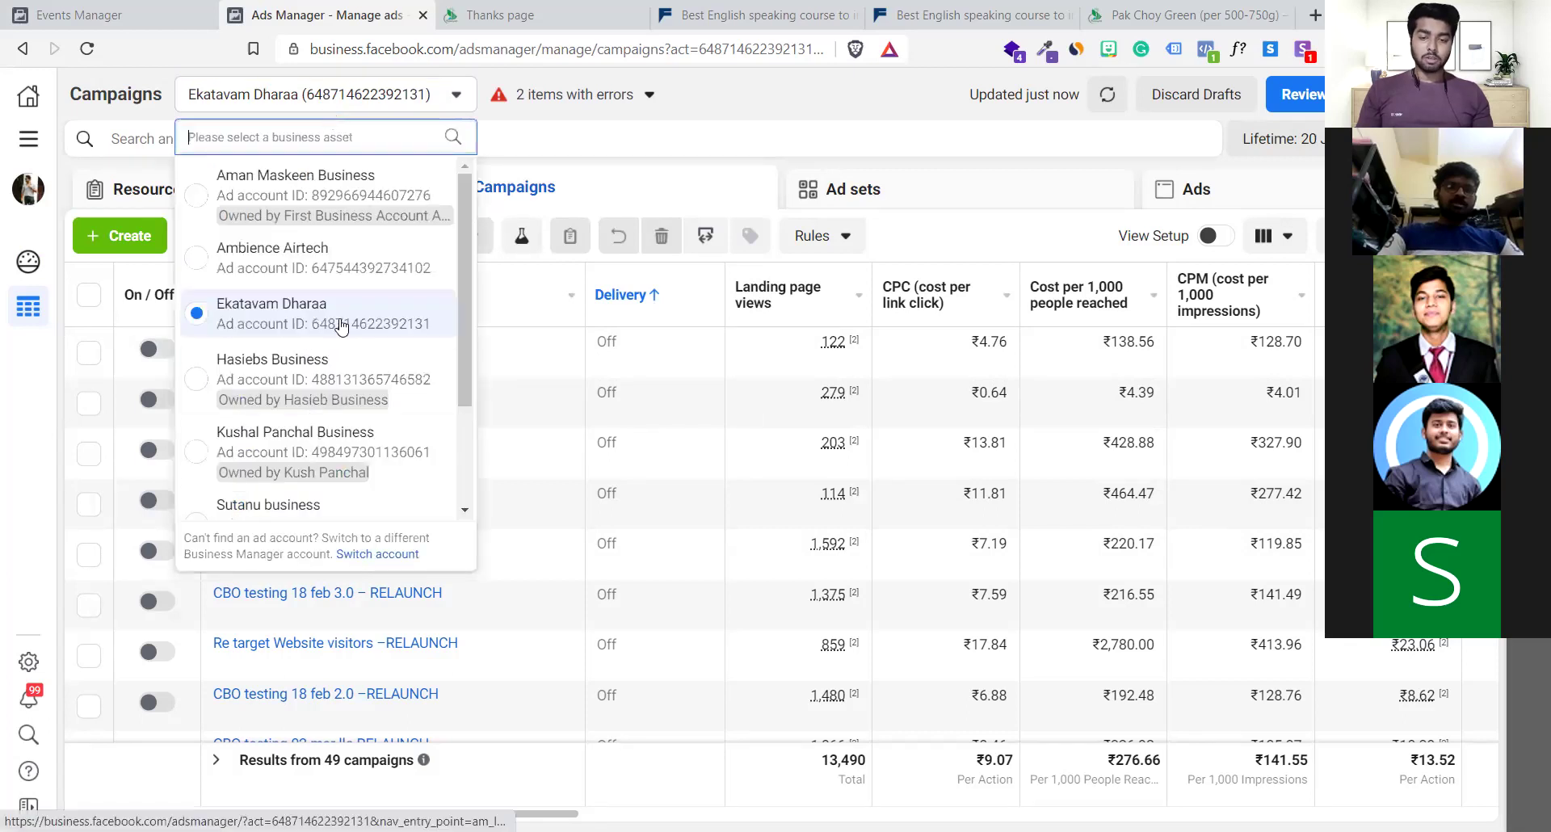
scroll(341, 325, down, 4)
scroll(323, 483, up, 5)
scroll(327, 480, down, 5)
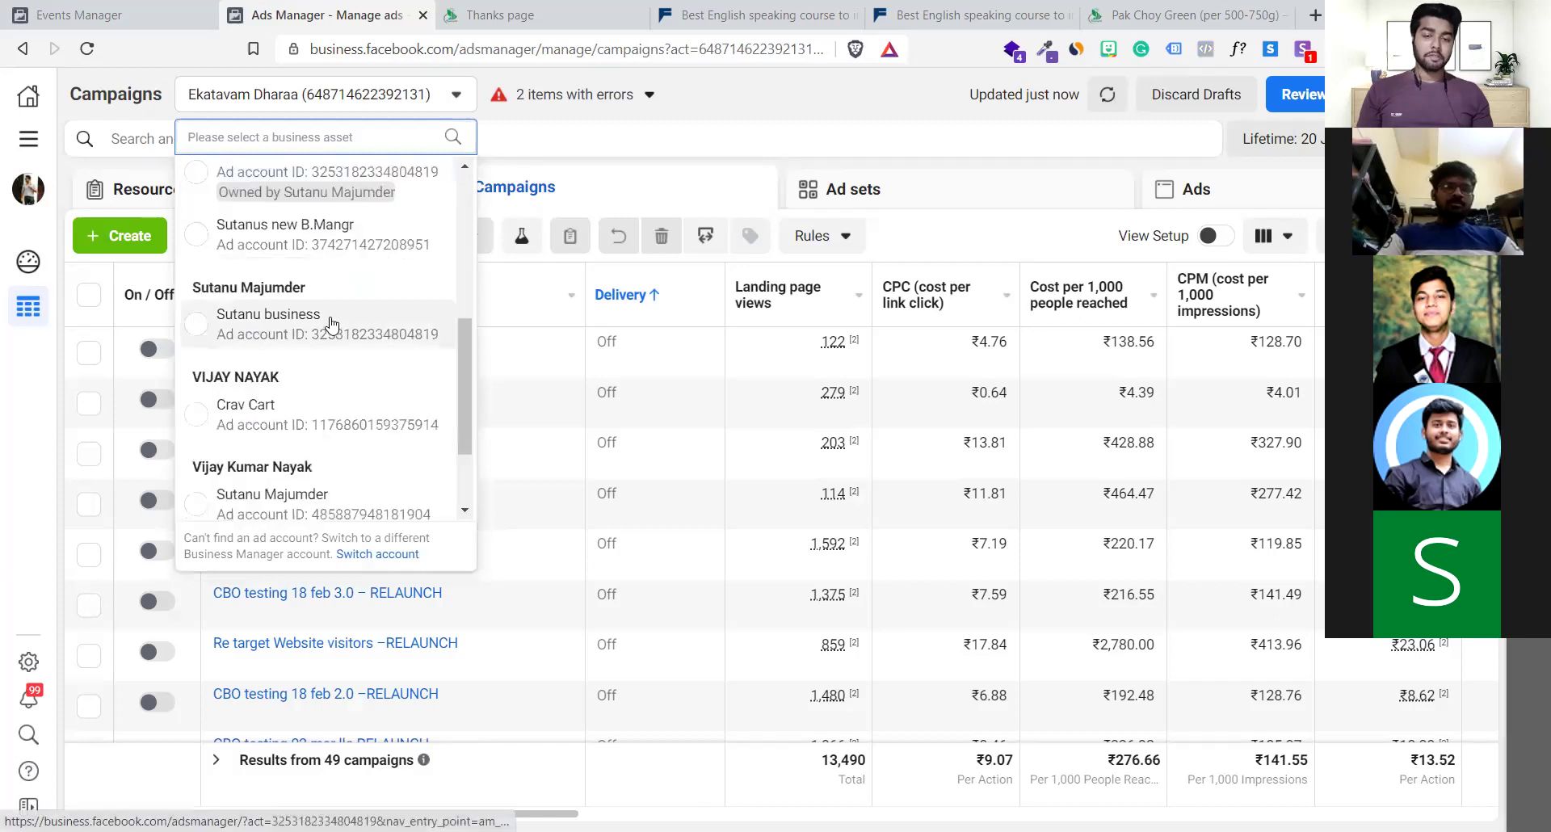
click(331, 323)
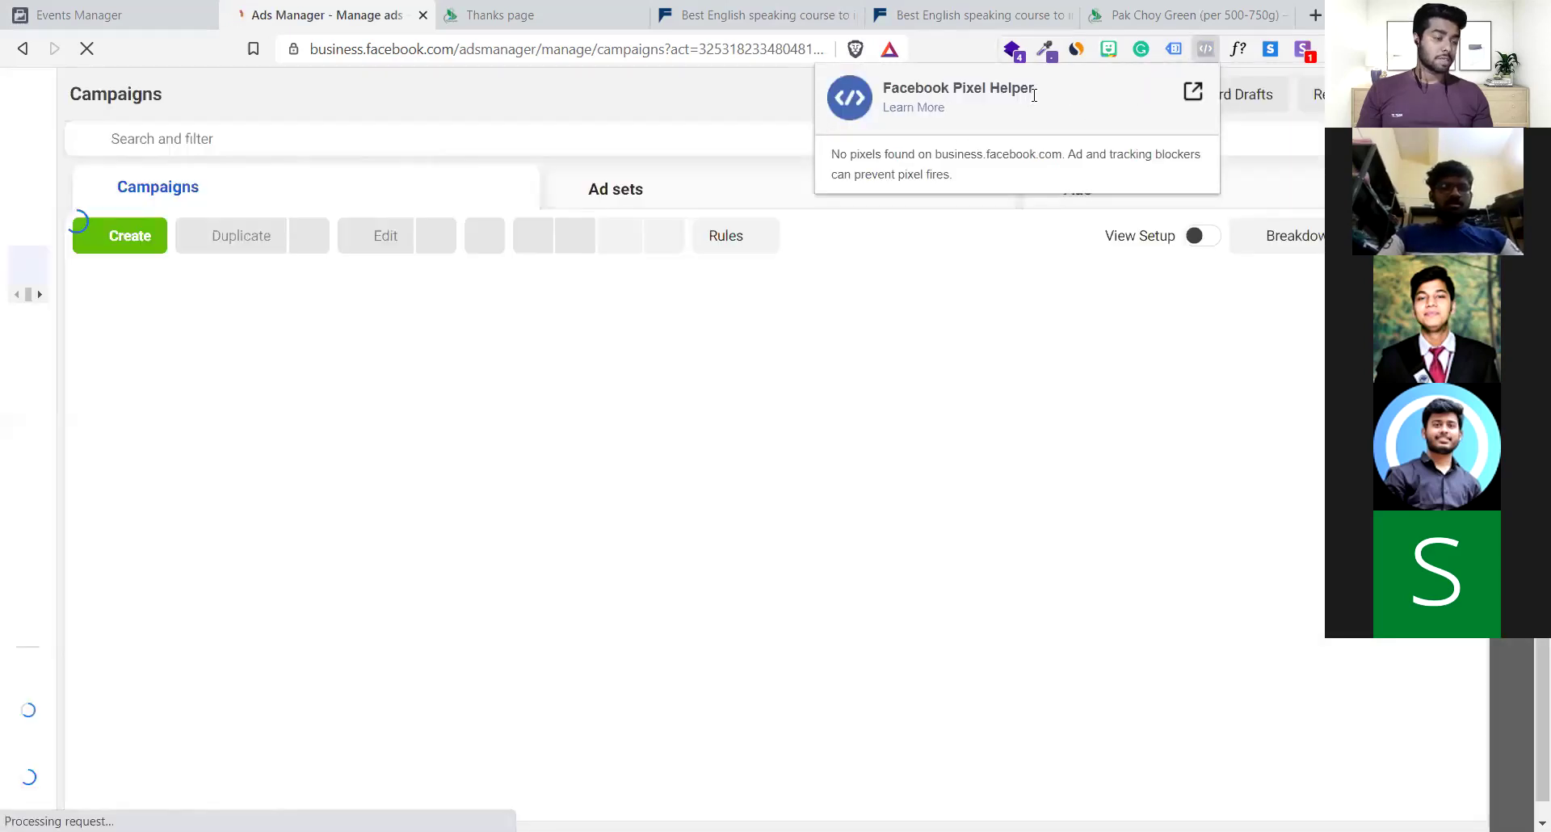
Dismiss the Facebook Pixel Helper popup over the campaigns page
drag(1034, 94, 892, 97)
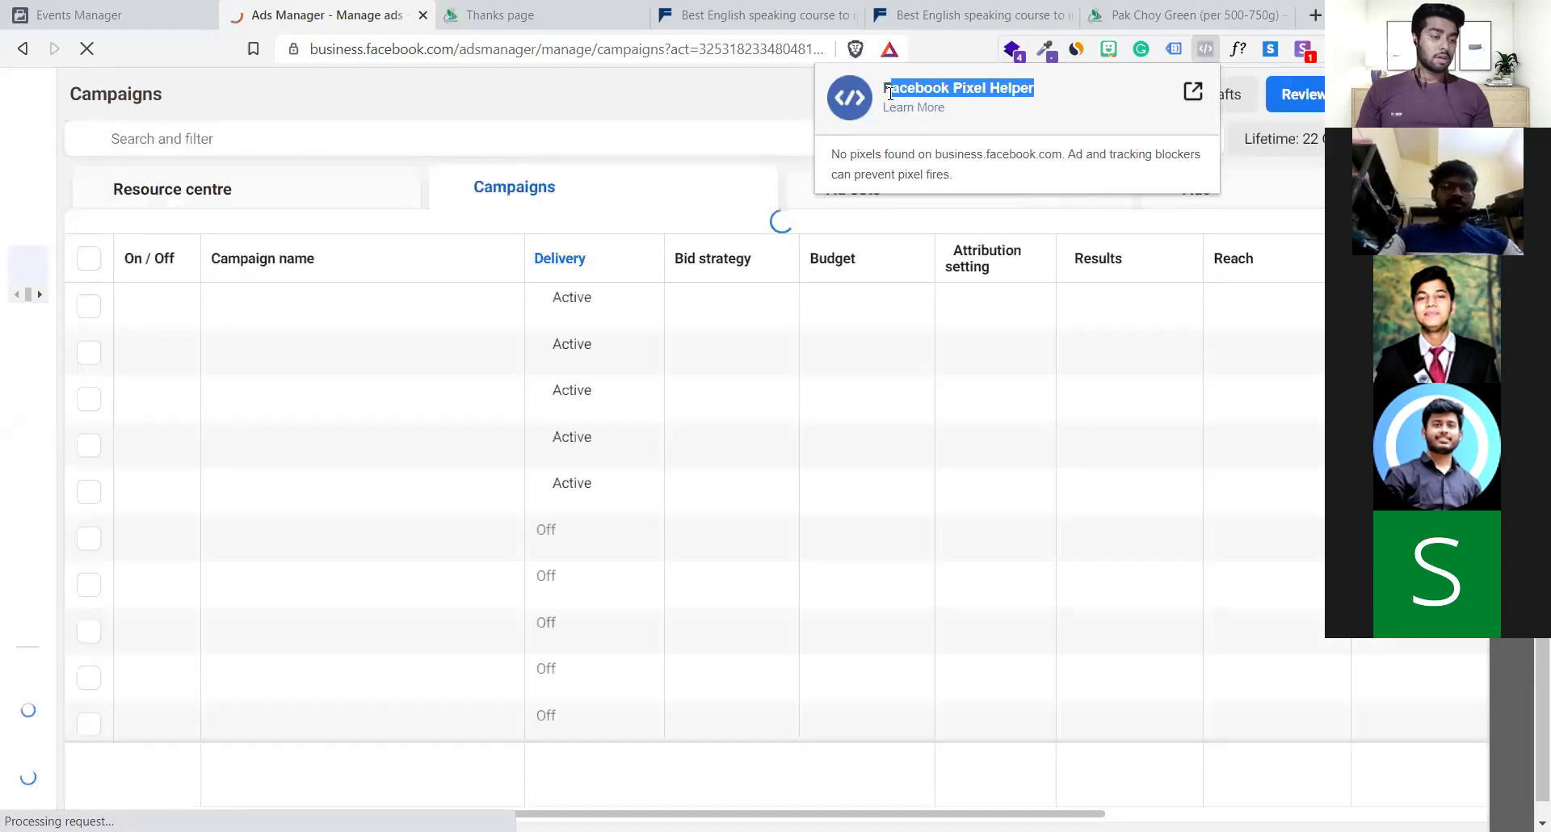
click(888, 93)
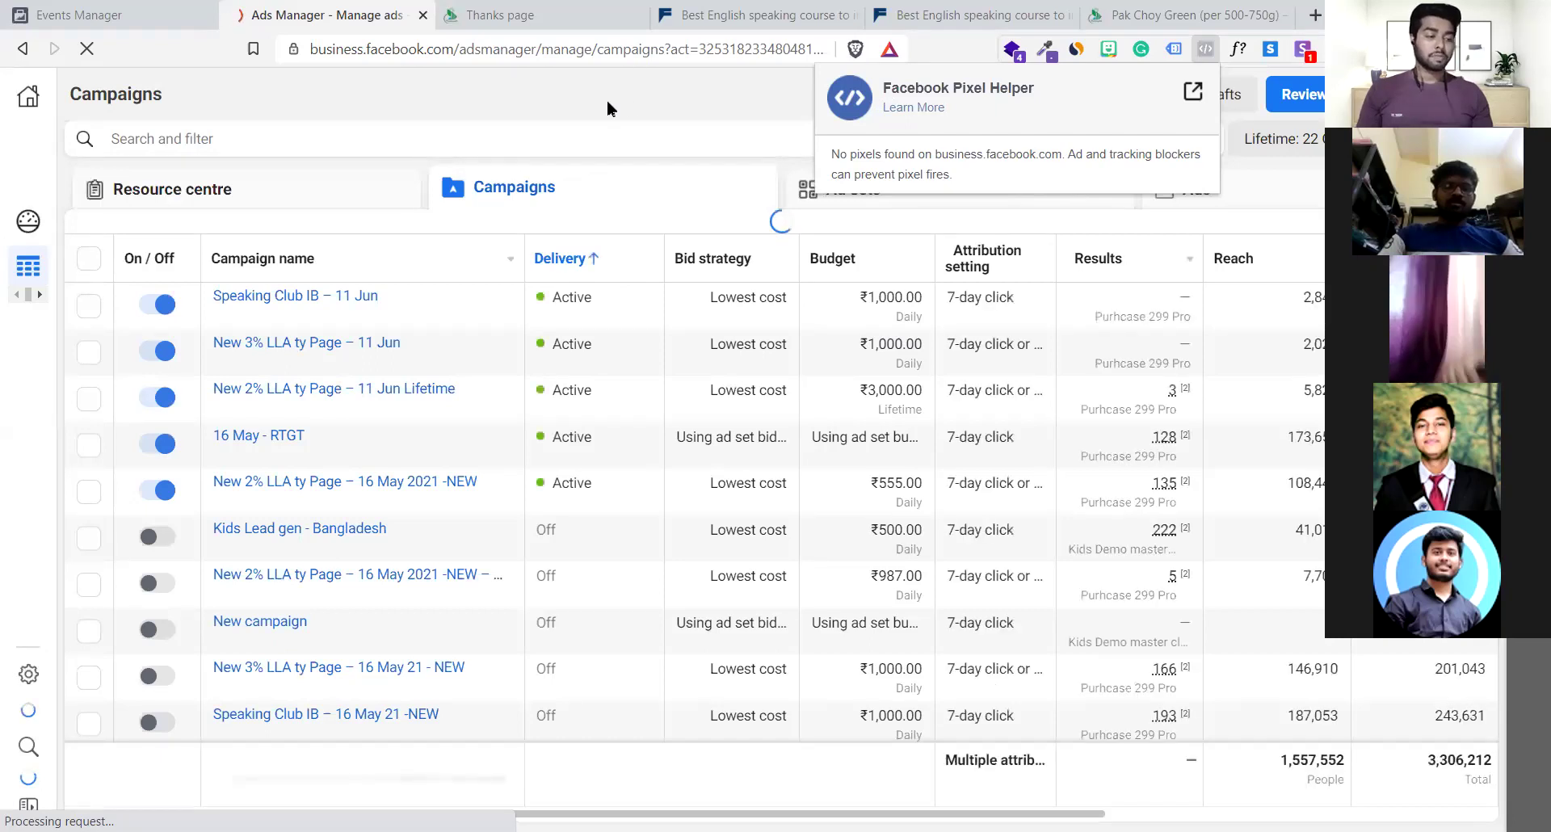
click(630, 114)
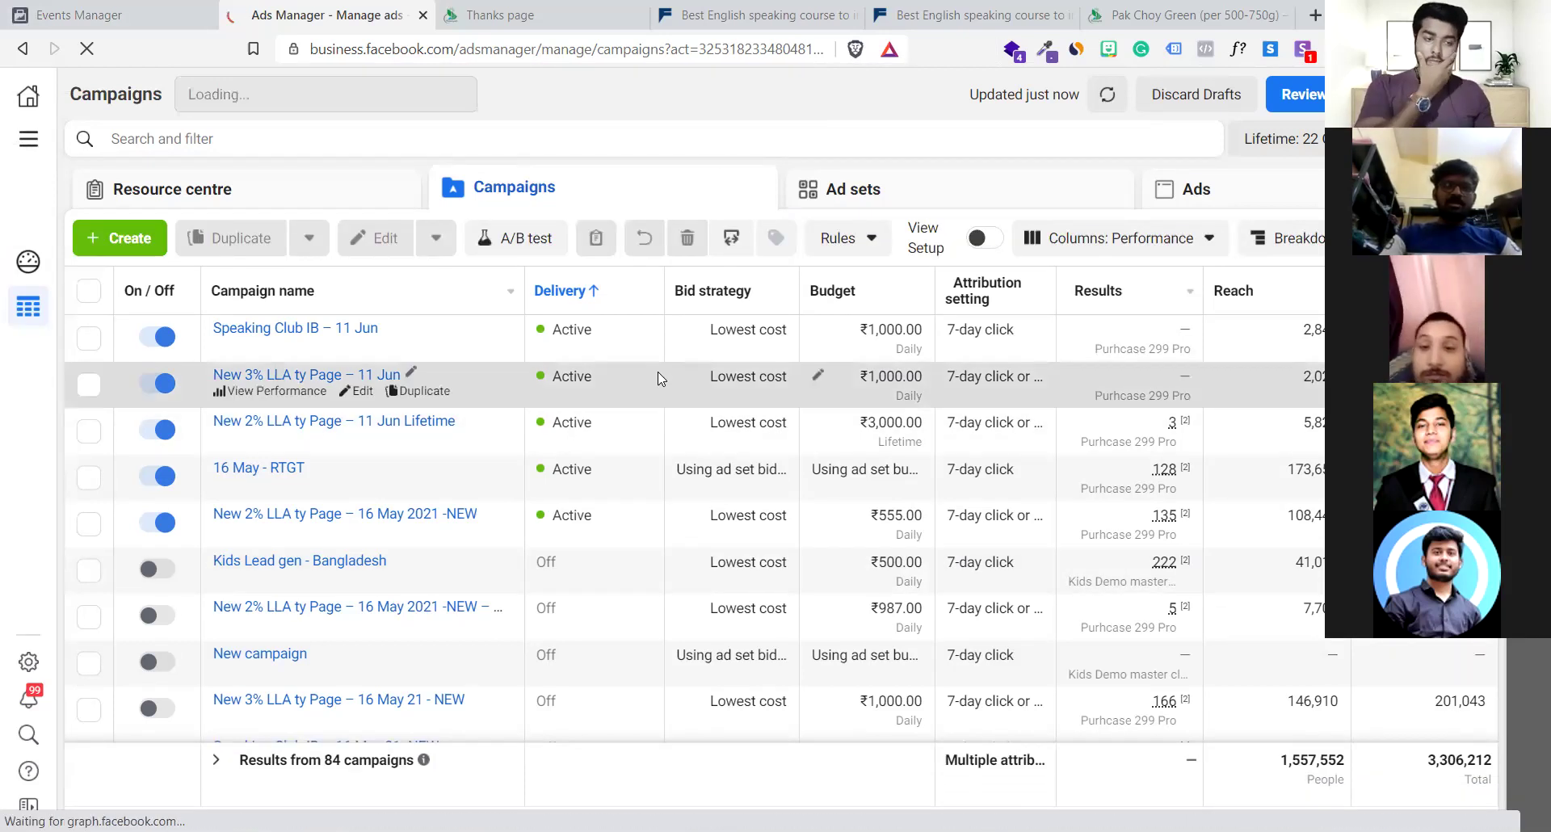
scroll(657, 371, down, 10)
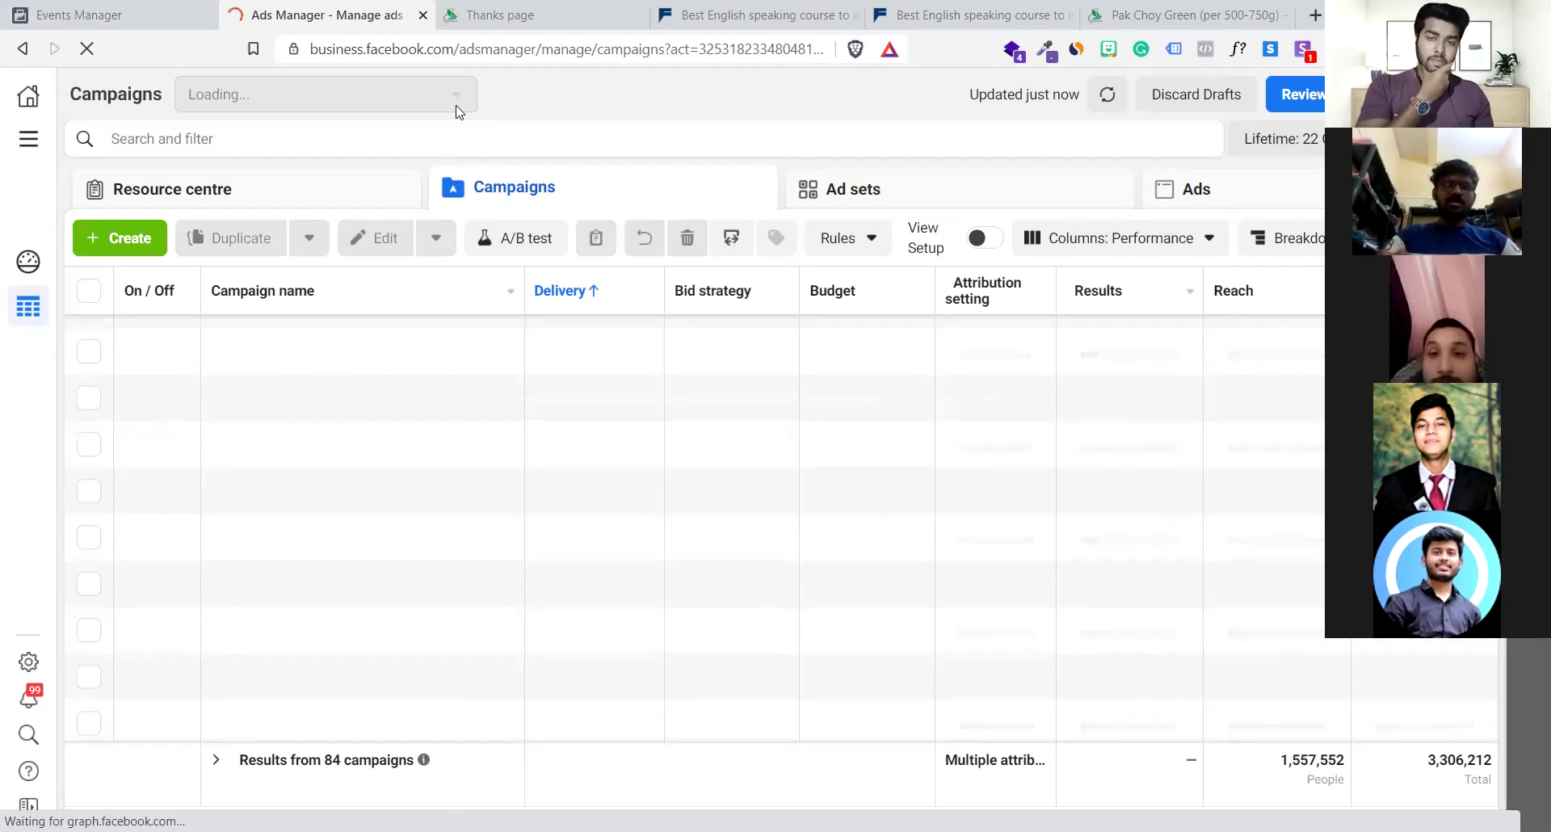
Choose the Crav Cart ad account from the full list of ad accounts
click(455, 108)
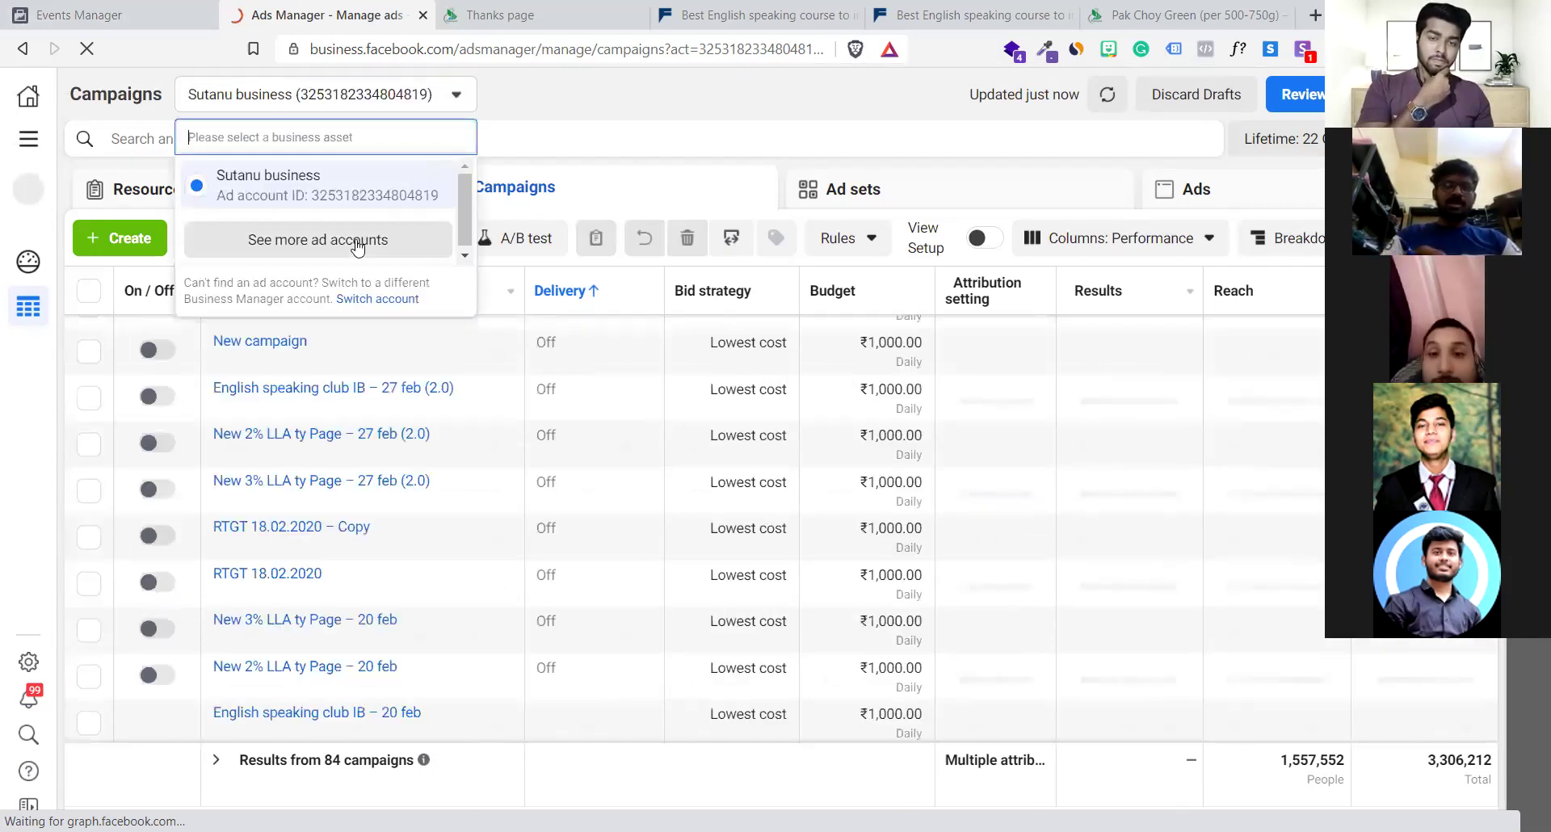
click(355, 236)
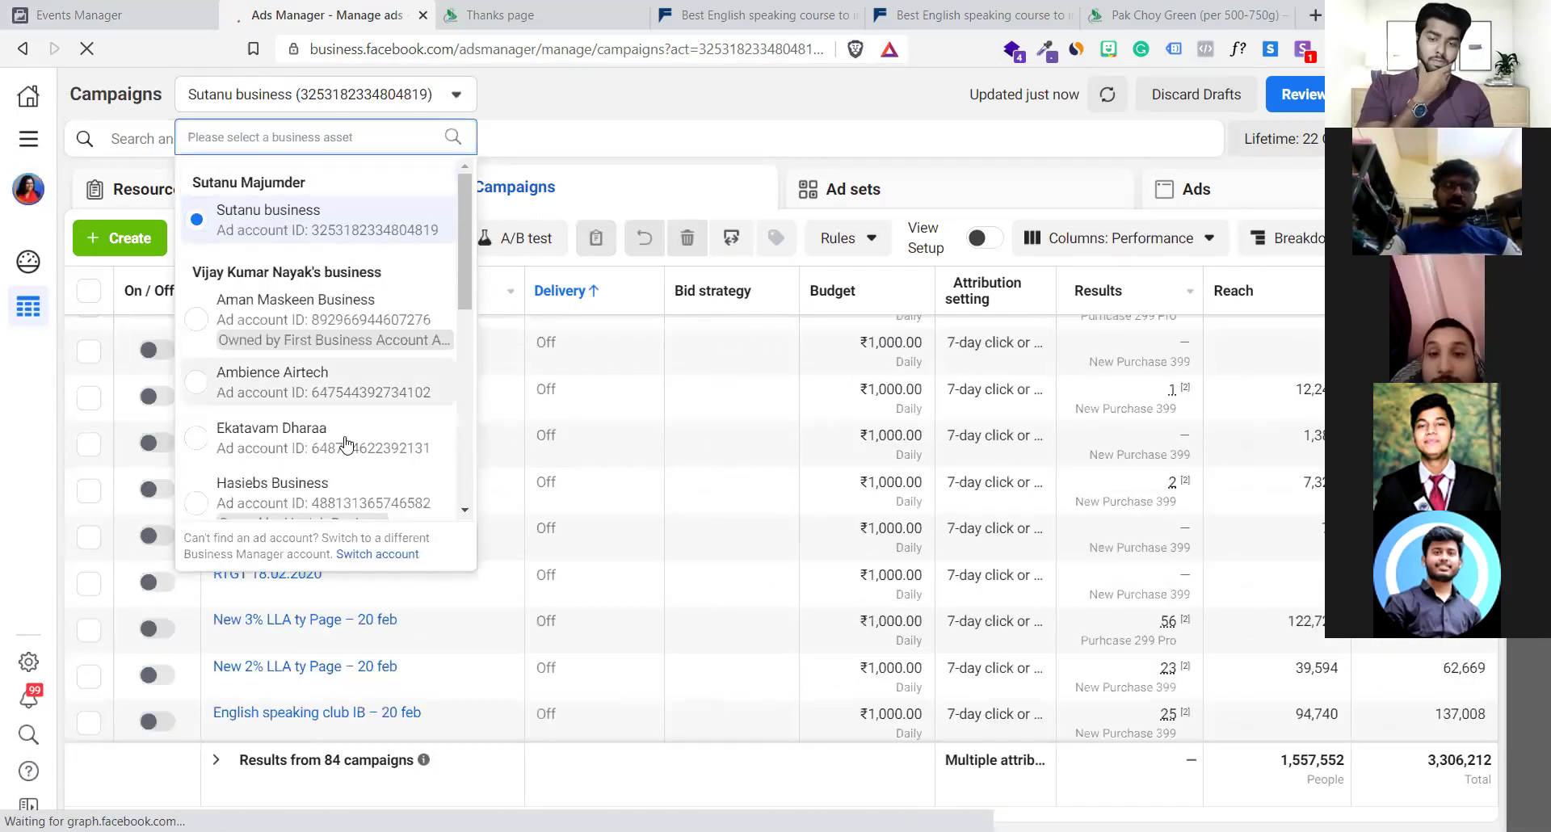
scroll(346, 443, down, 2)
scroll(347, 436, up, 3)
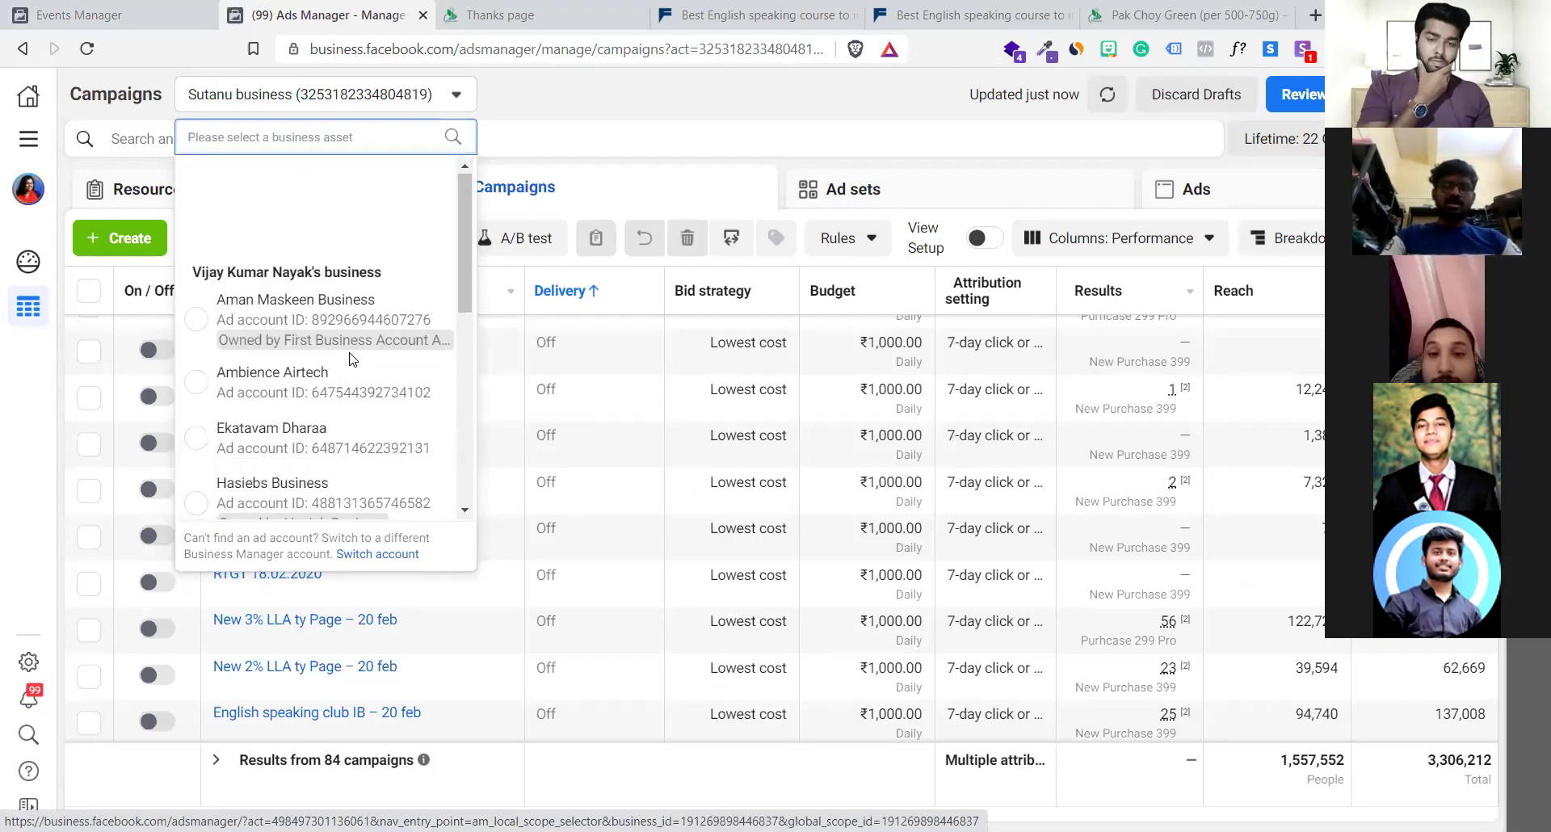
scroll(352, 359, down, 3)
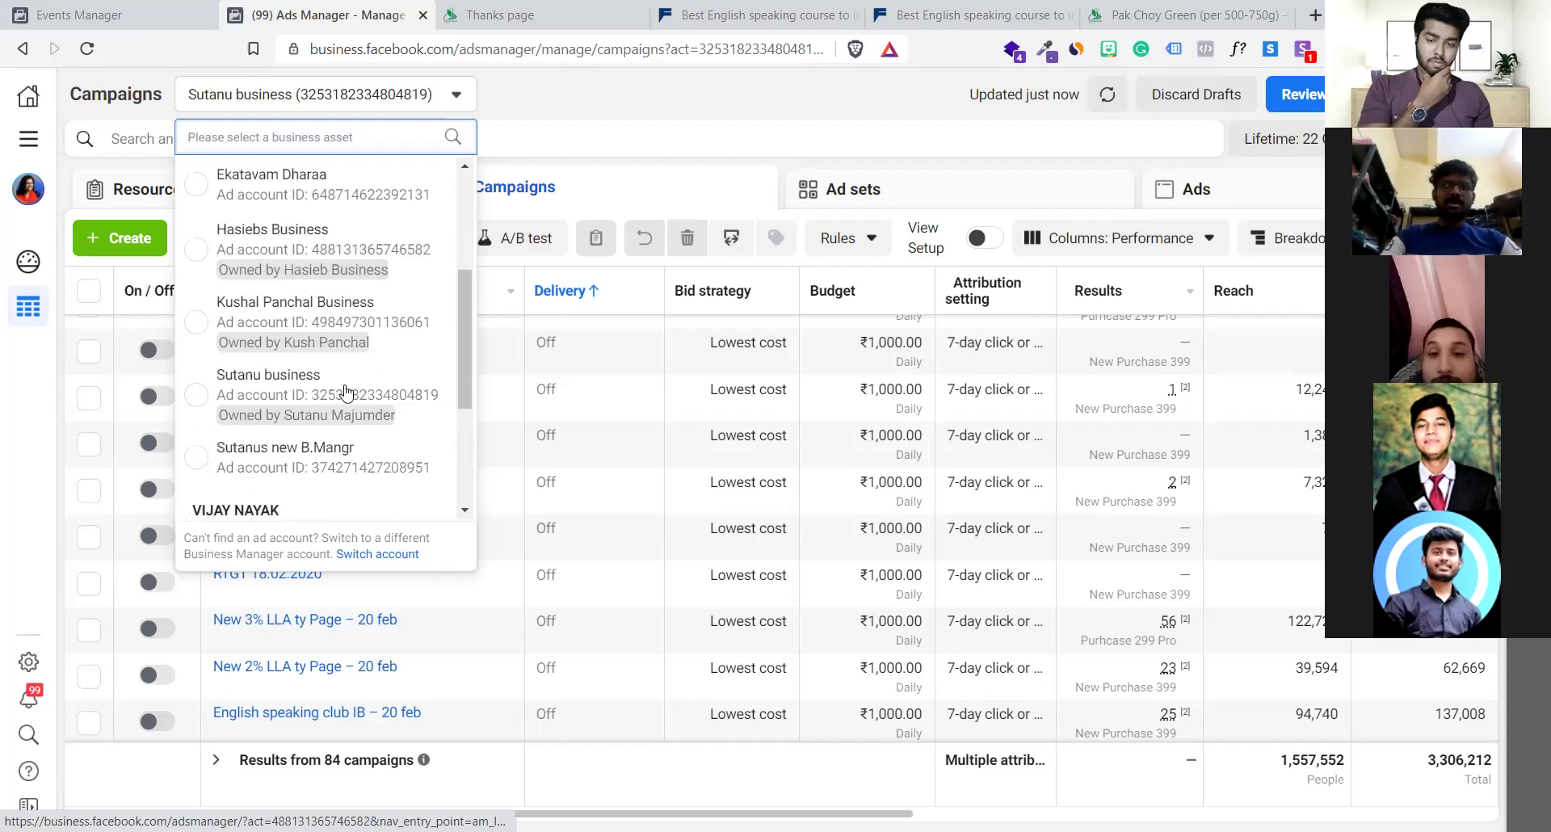
scroll(346, 394, down, 2)
click(330, 384)
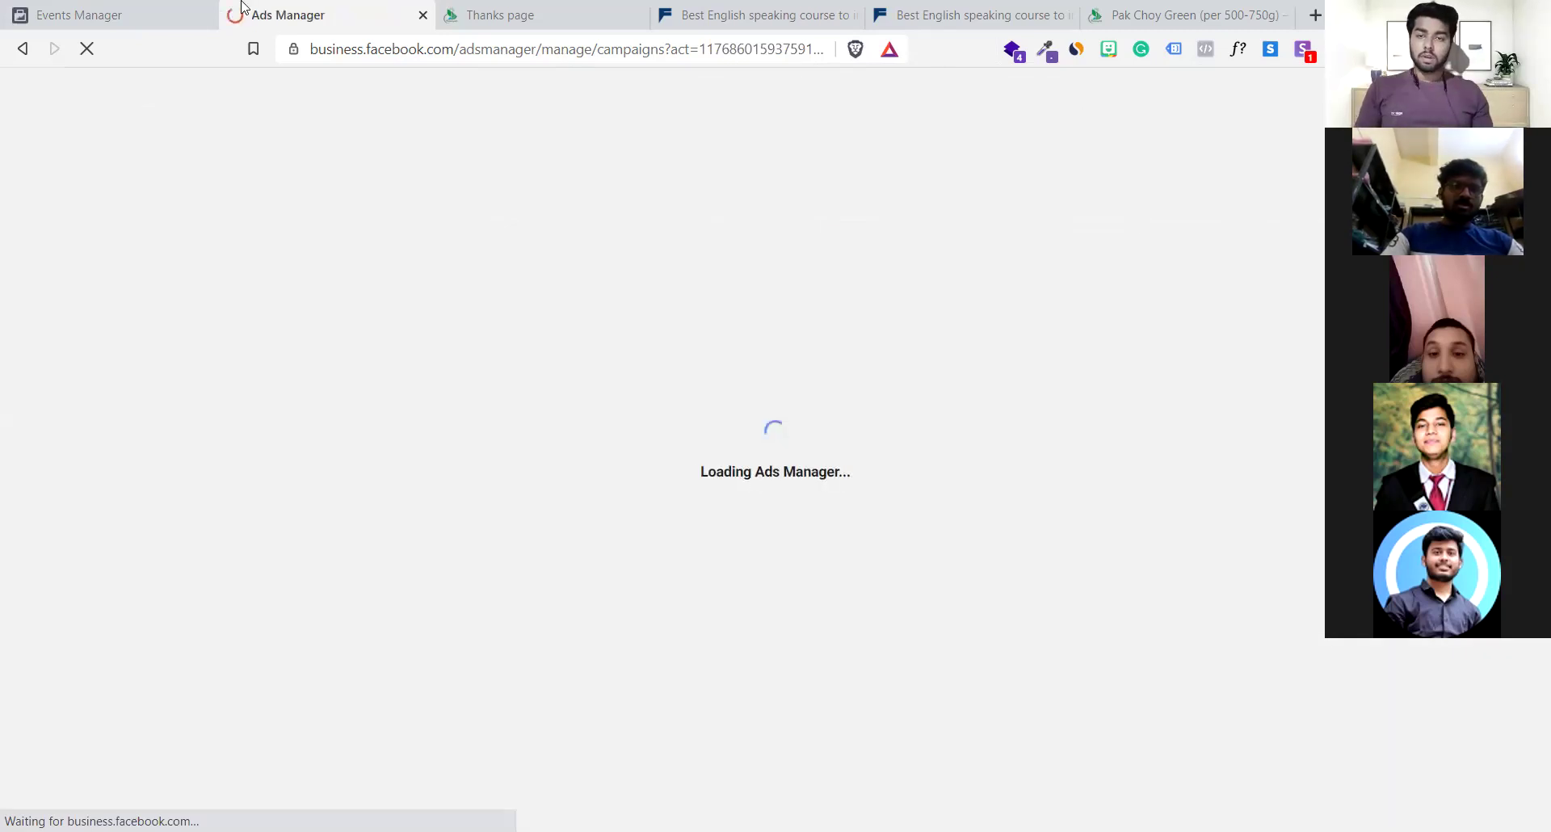
Open the pixel's overview in Events Manager and expand the Purchase event details
click(88, 24)
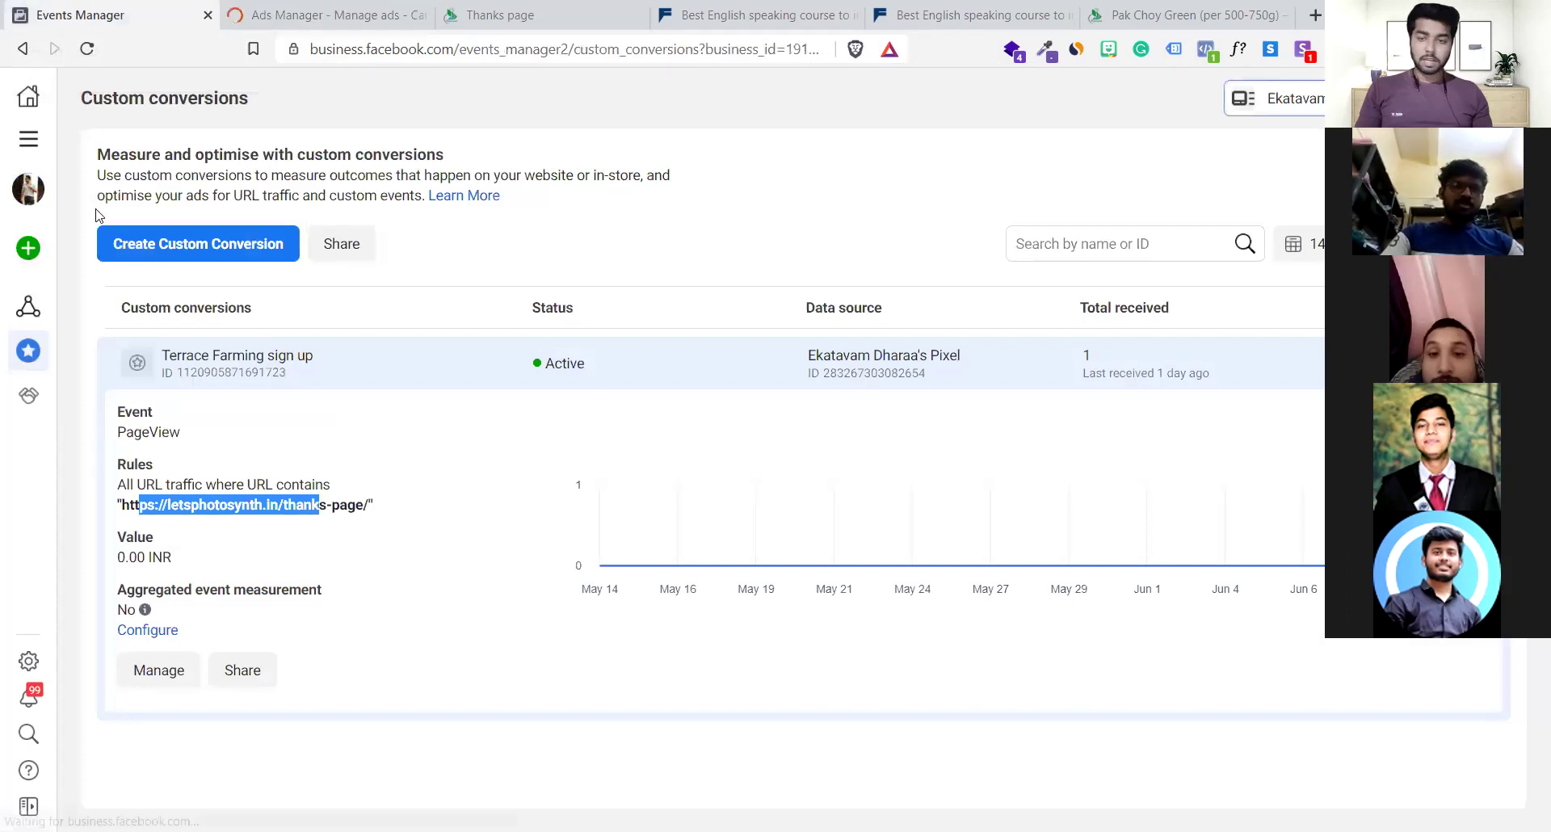
mouse_move(26, 327)
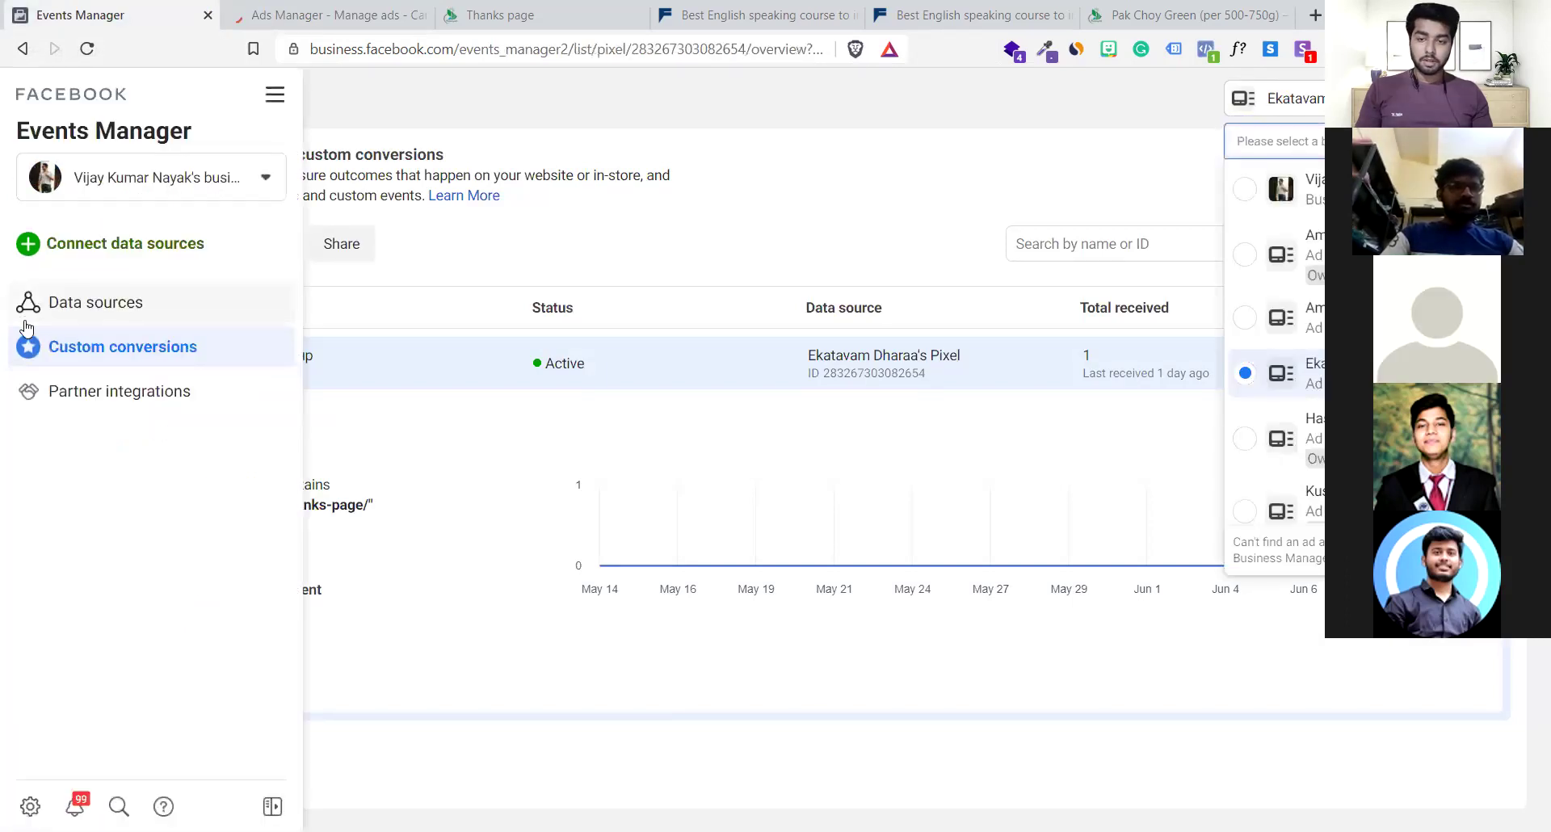
click(70, 321)
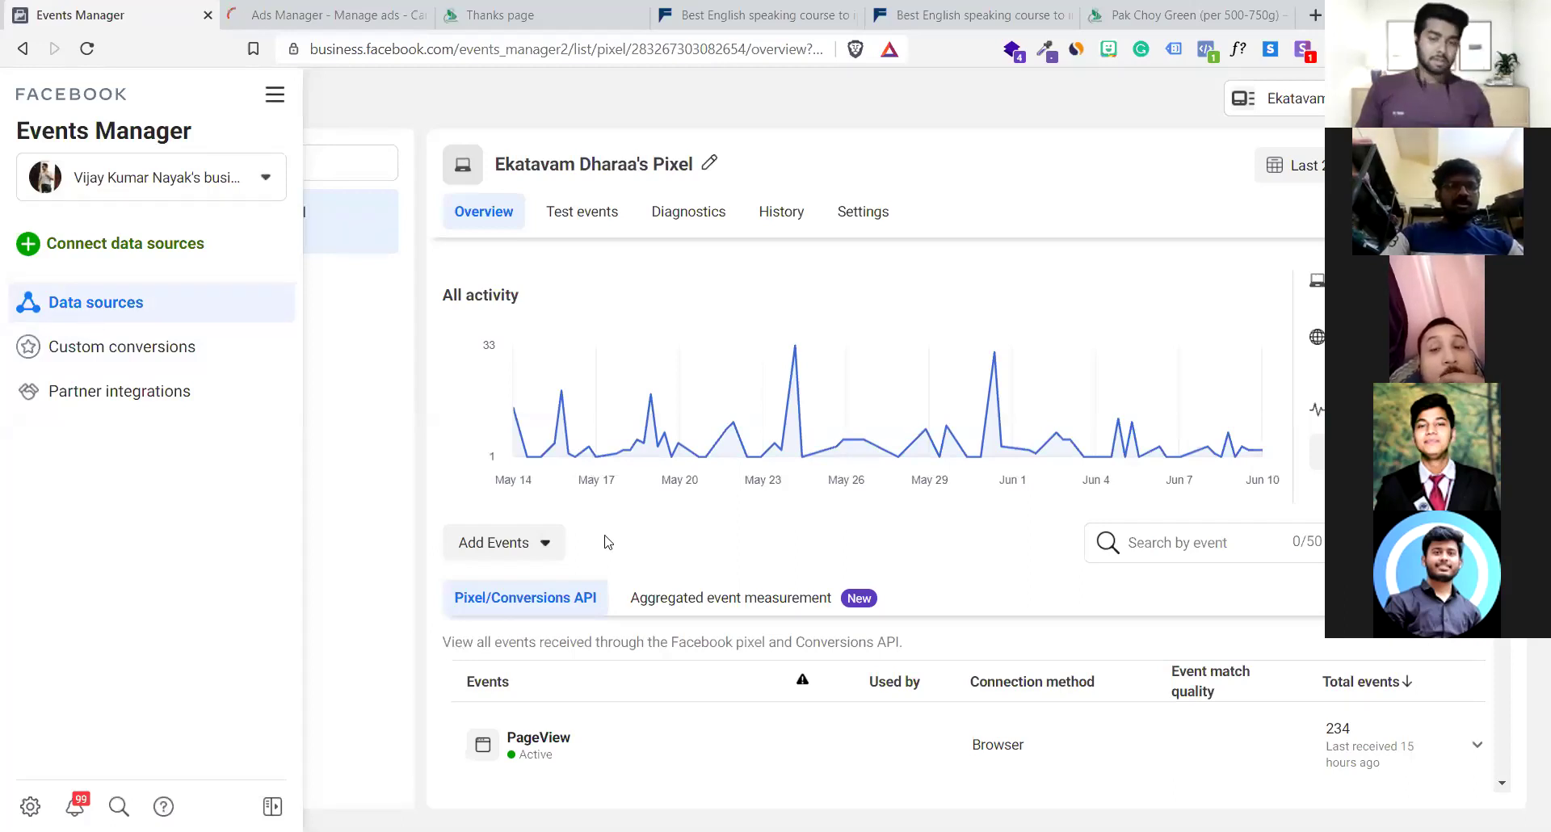
scroll(676, 749, down, 6)
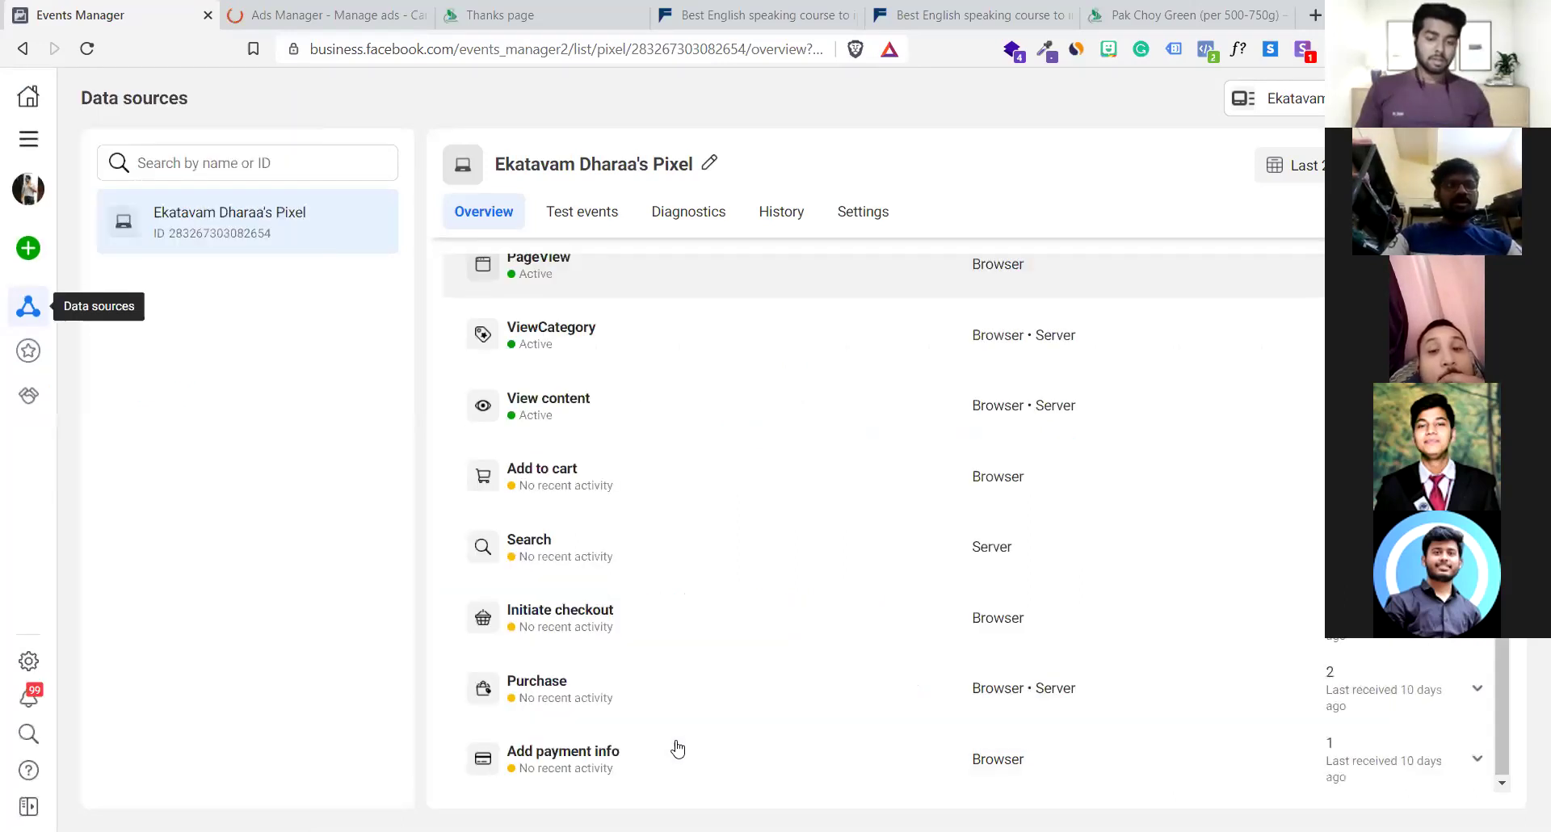
click(711, 696)
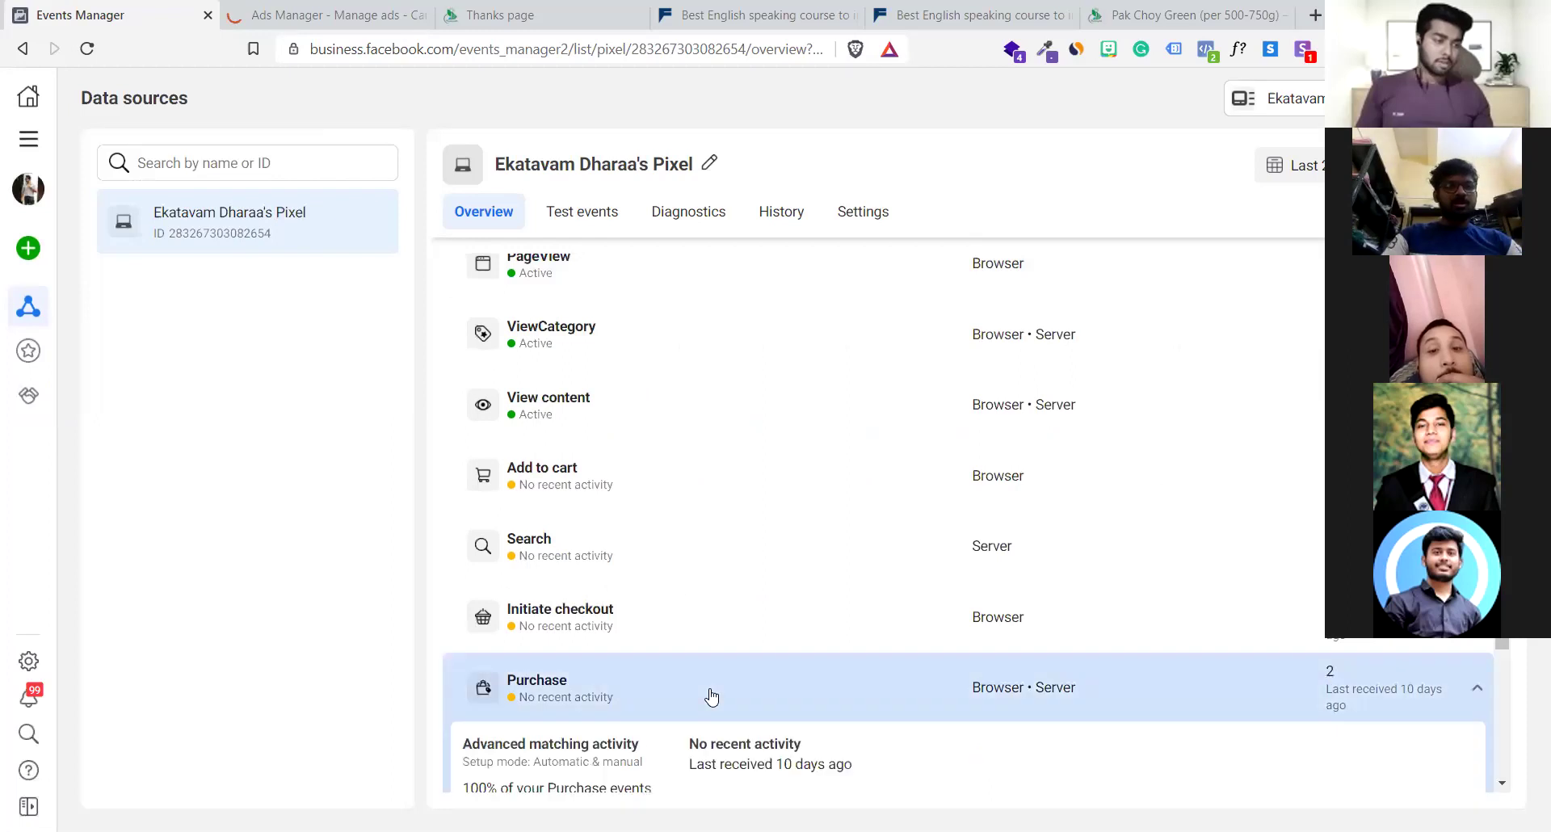
scroll(710, 696, down, 3)
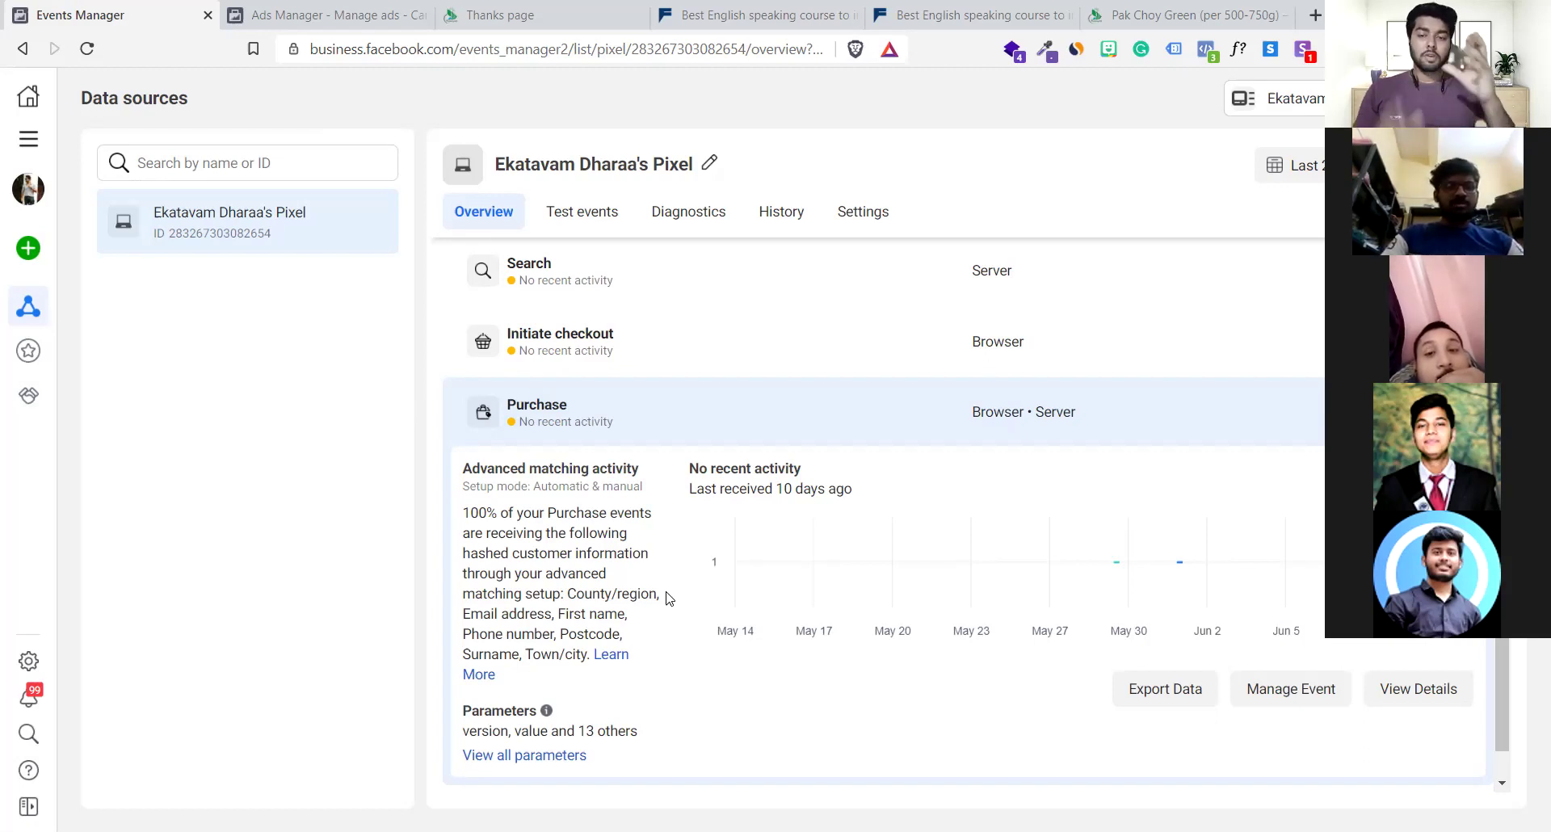
Highlight the pixel's name and ID at the top of the overview
mouse_move(18, 396)
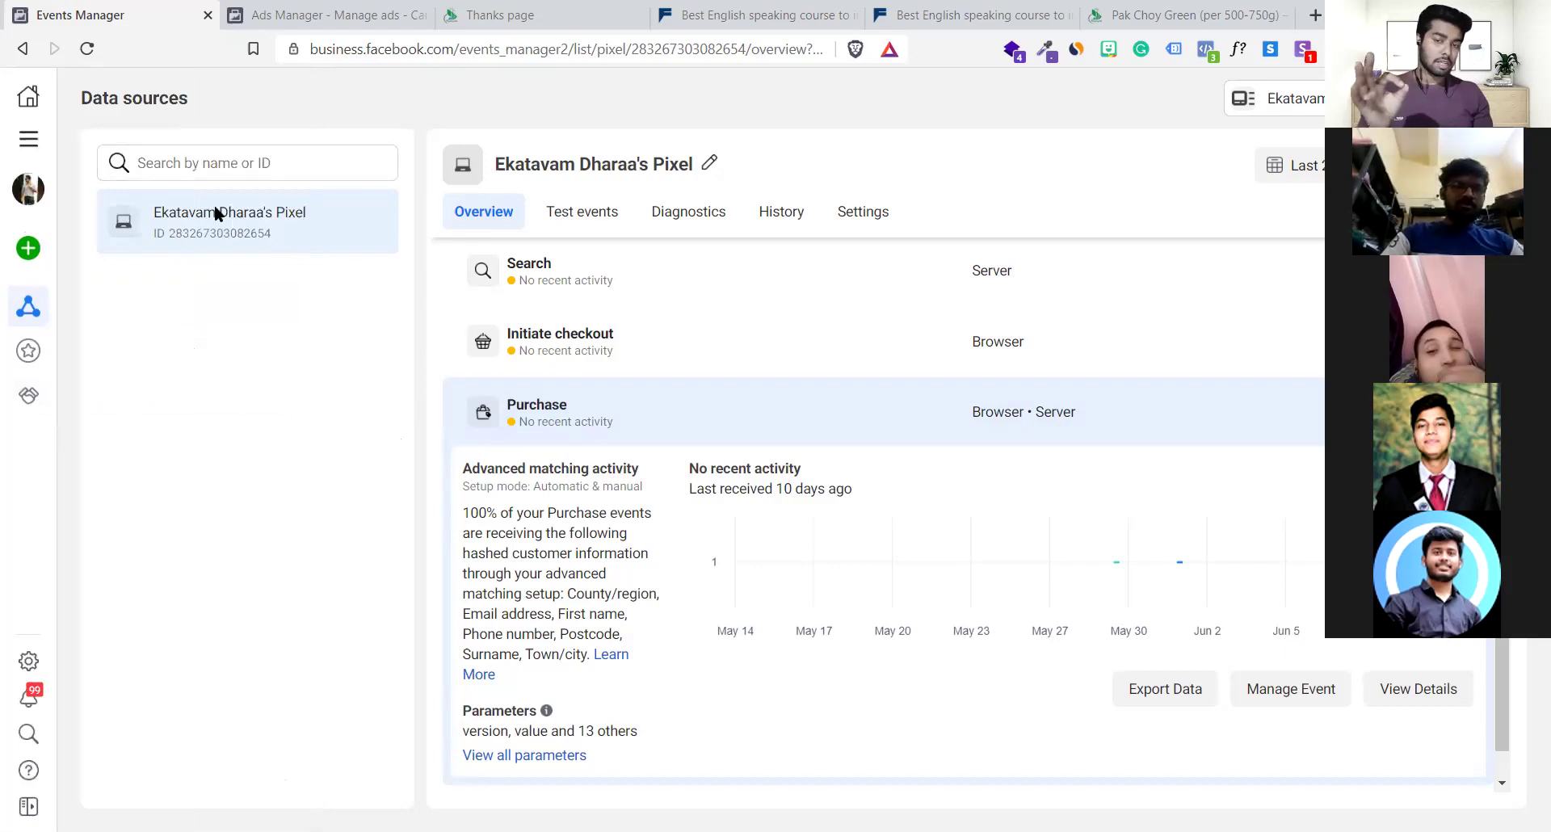
drag(177, 212, 302, 237)
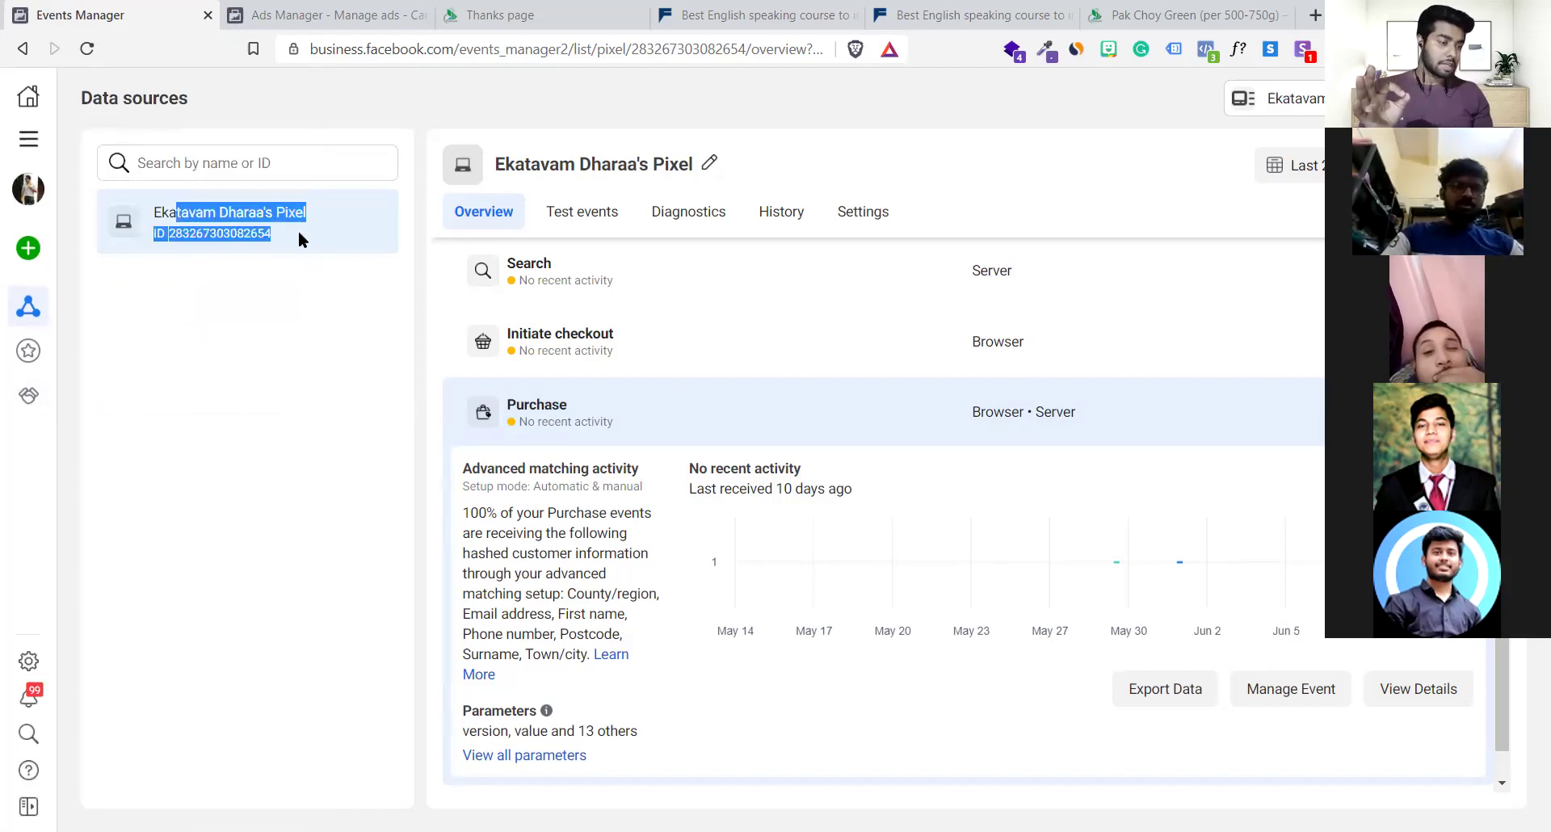
click(298, 230)
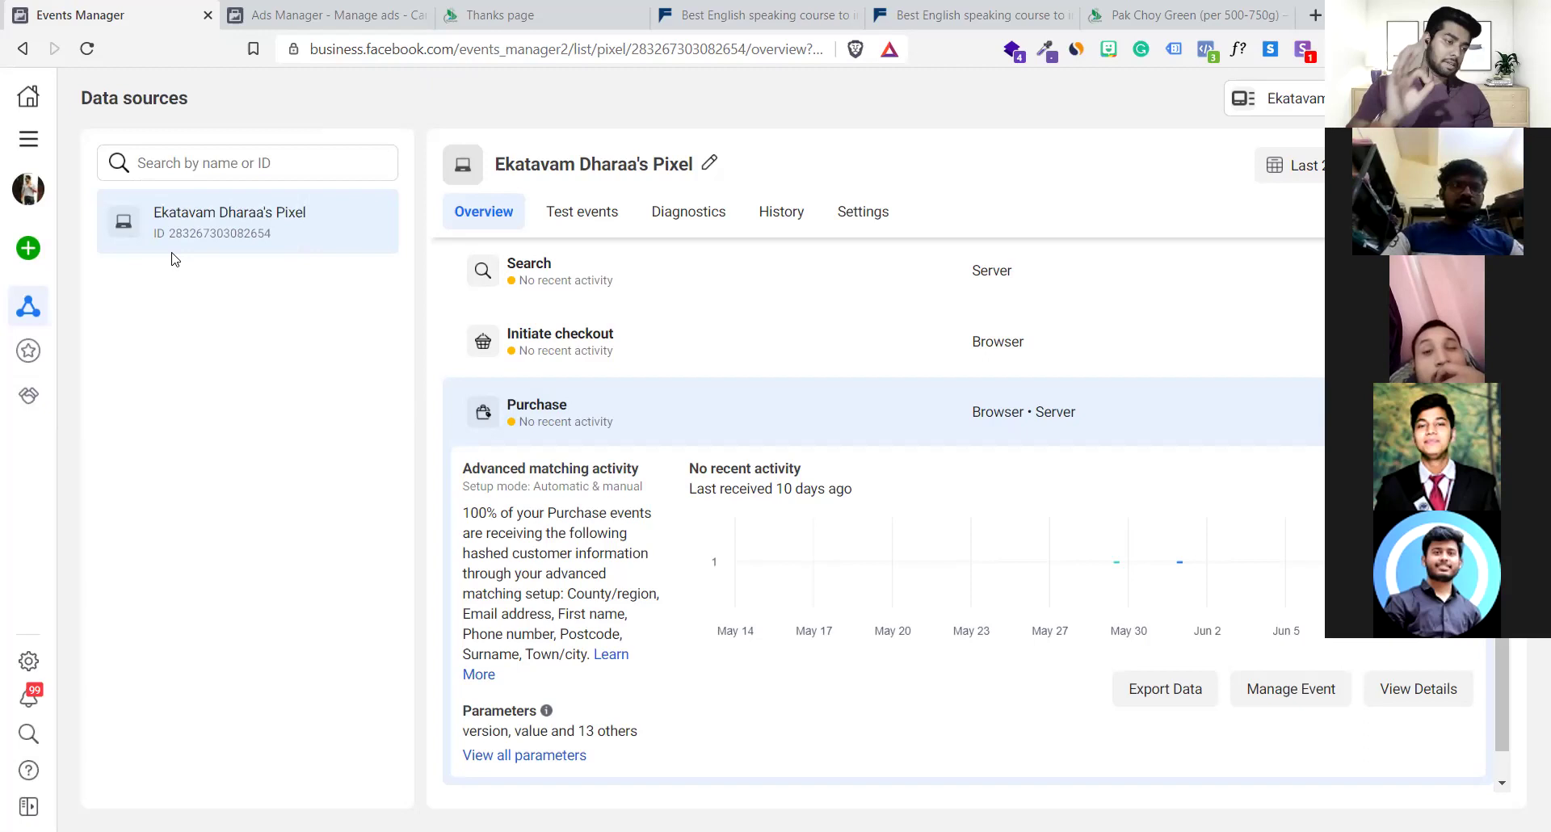
drag(152, 208, 292, 255)
click(293, 255)
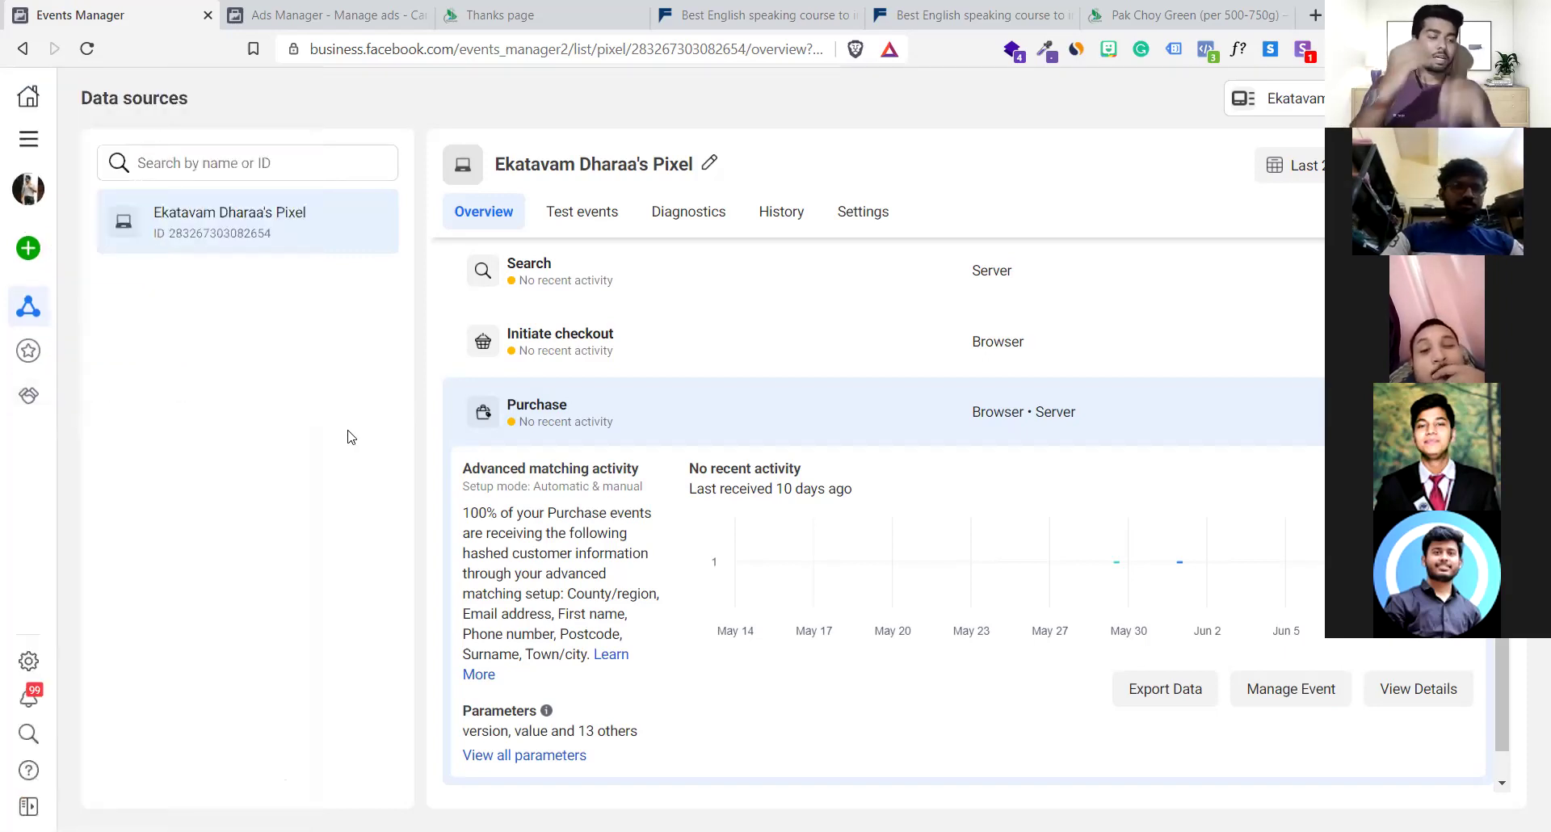
Collapse and re-expand the Purchase event to show its activity chart
scroll(587, 492, down, 1)
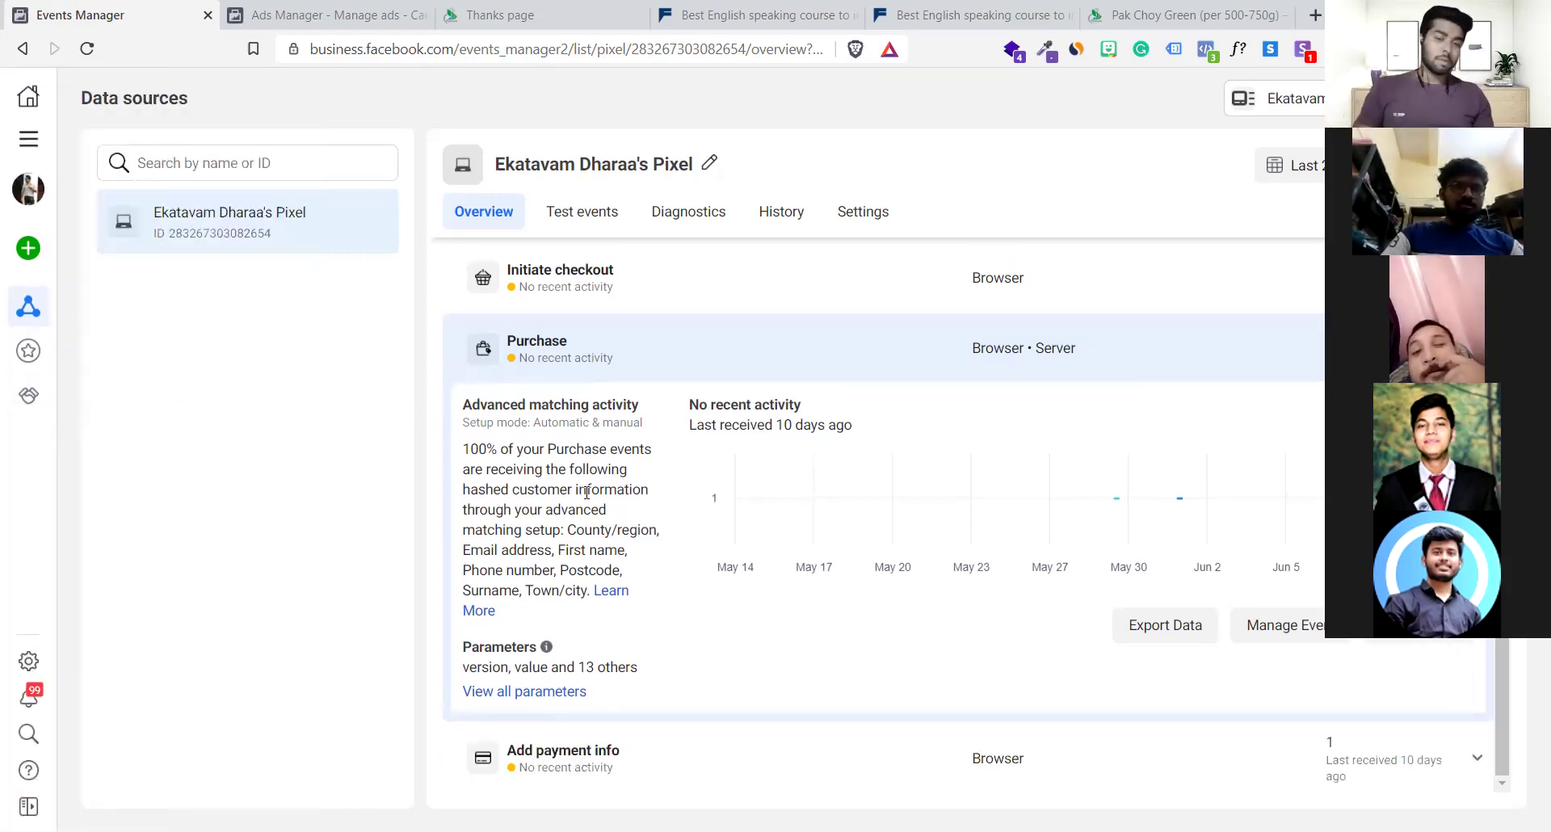
click(532, 357)
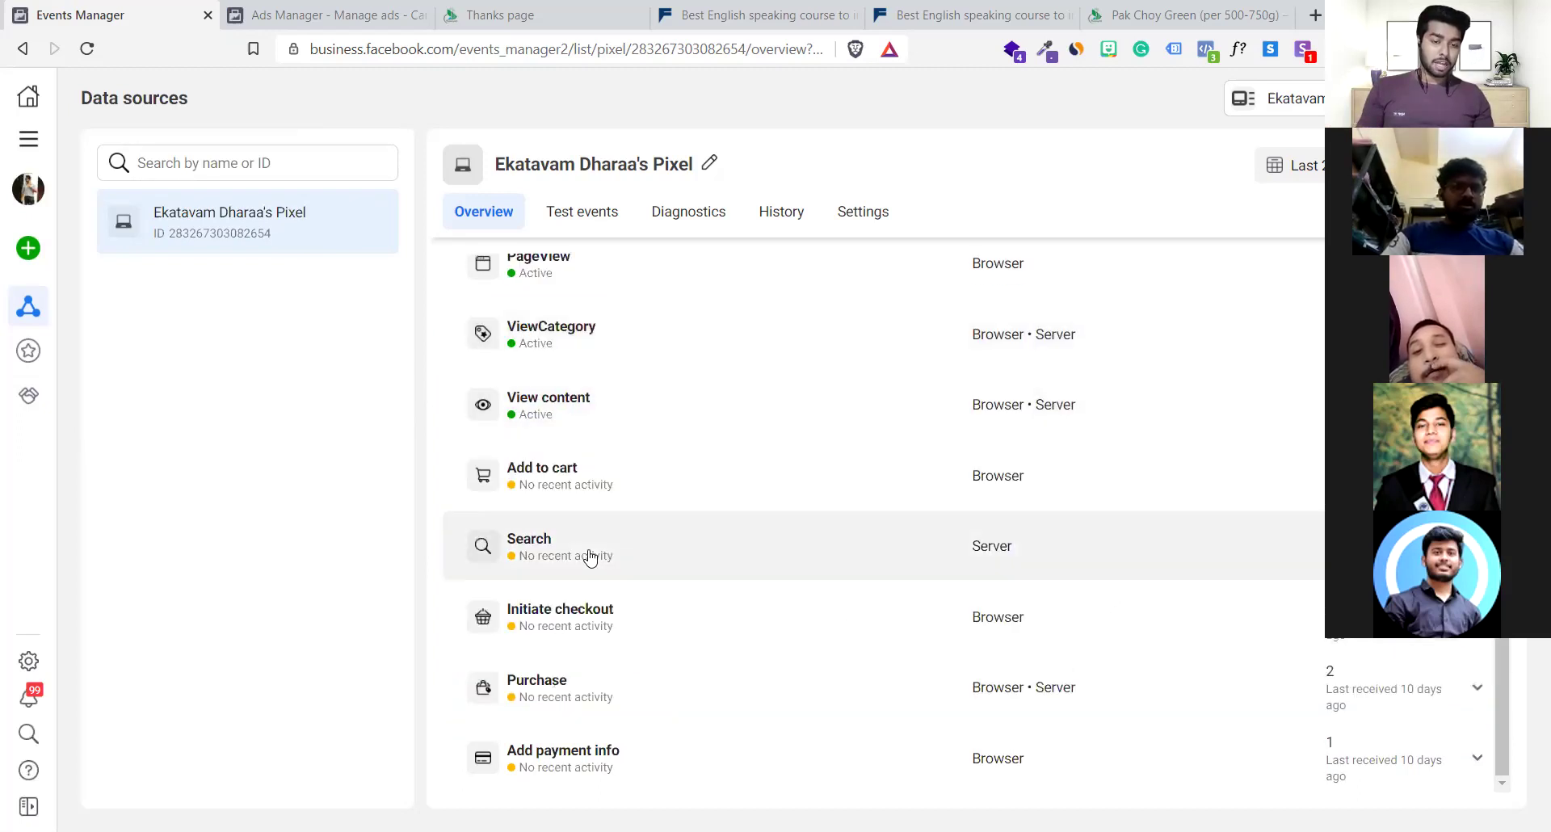
scroll(589, 557, up, 5)
scroll(735, 658, down, 5)
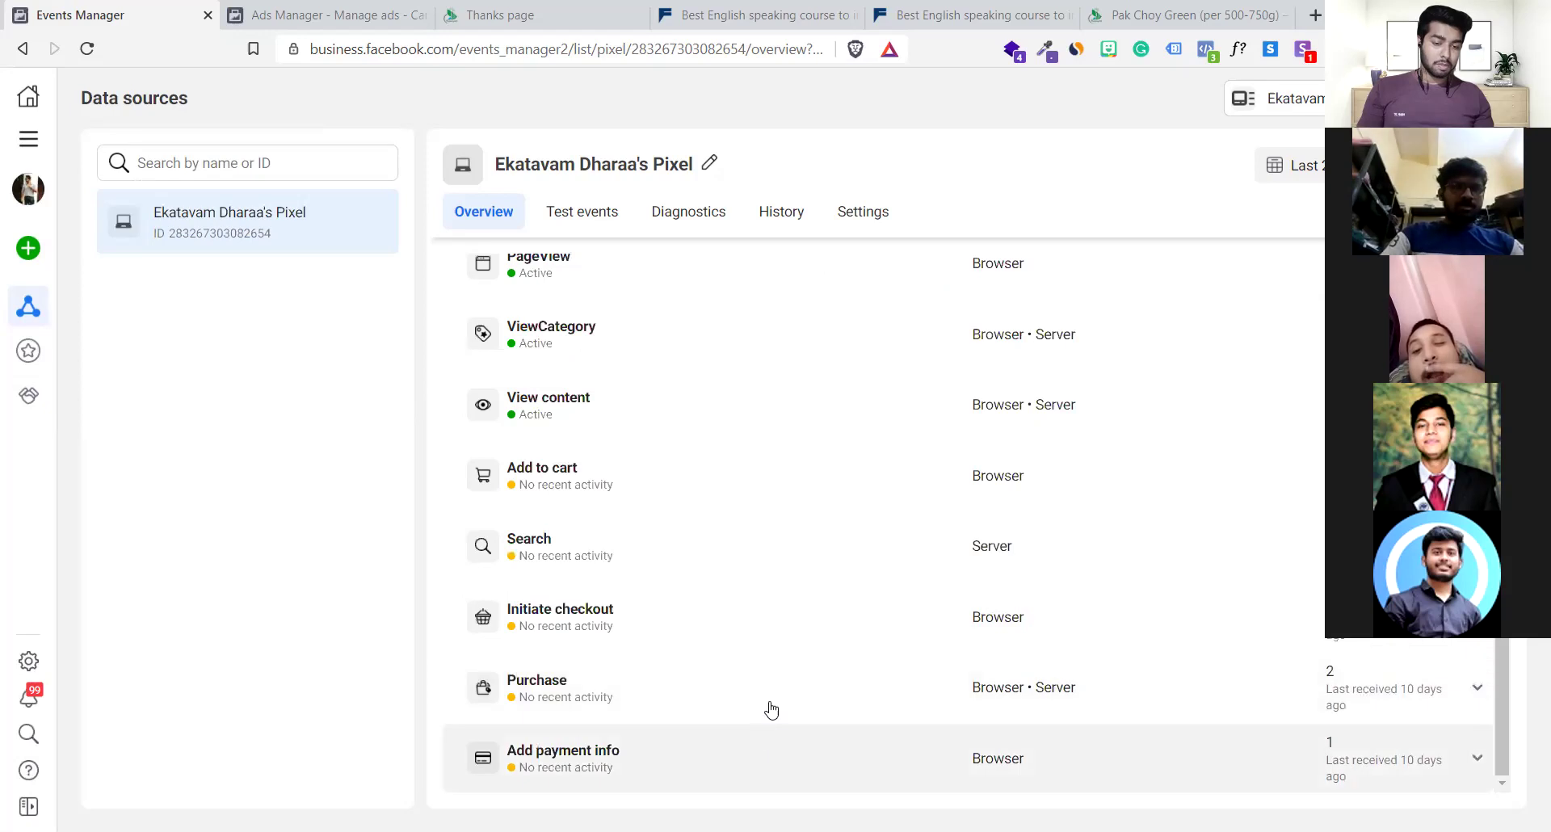
click(769, 704)
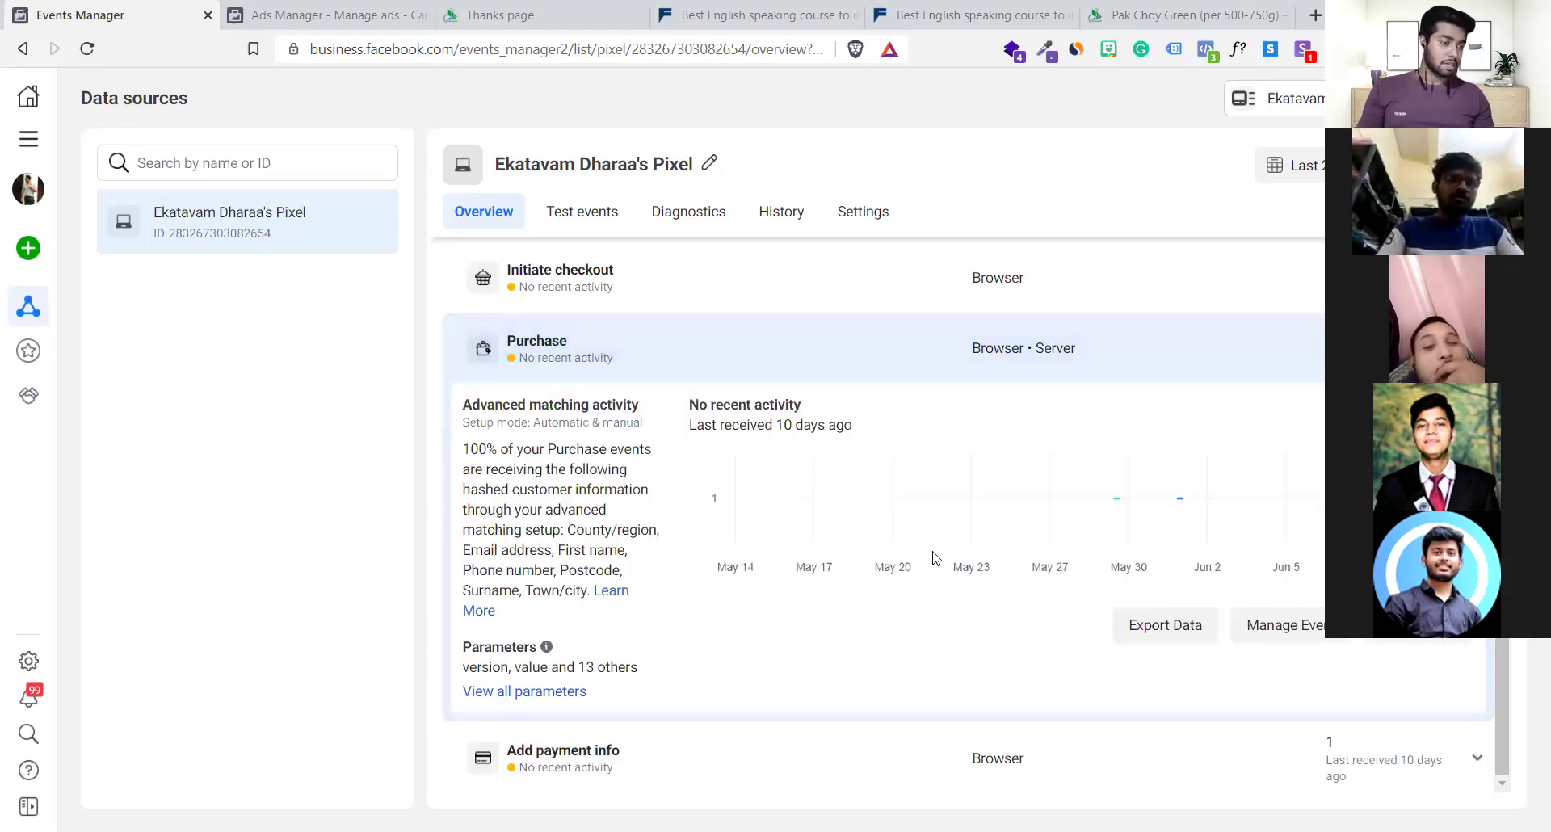
Review the Purchase event's setup information and its full list of received parameters
click(1278, 622)
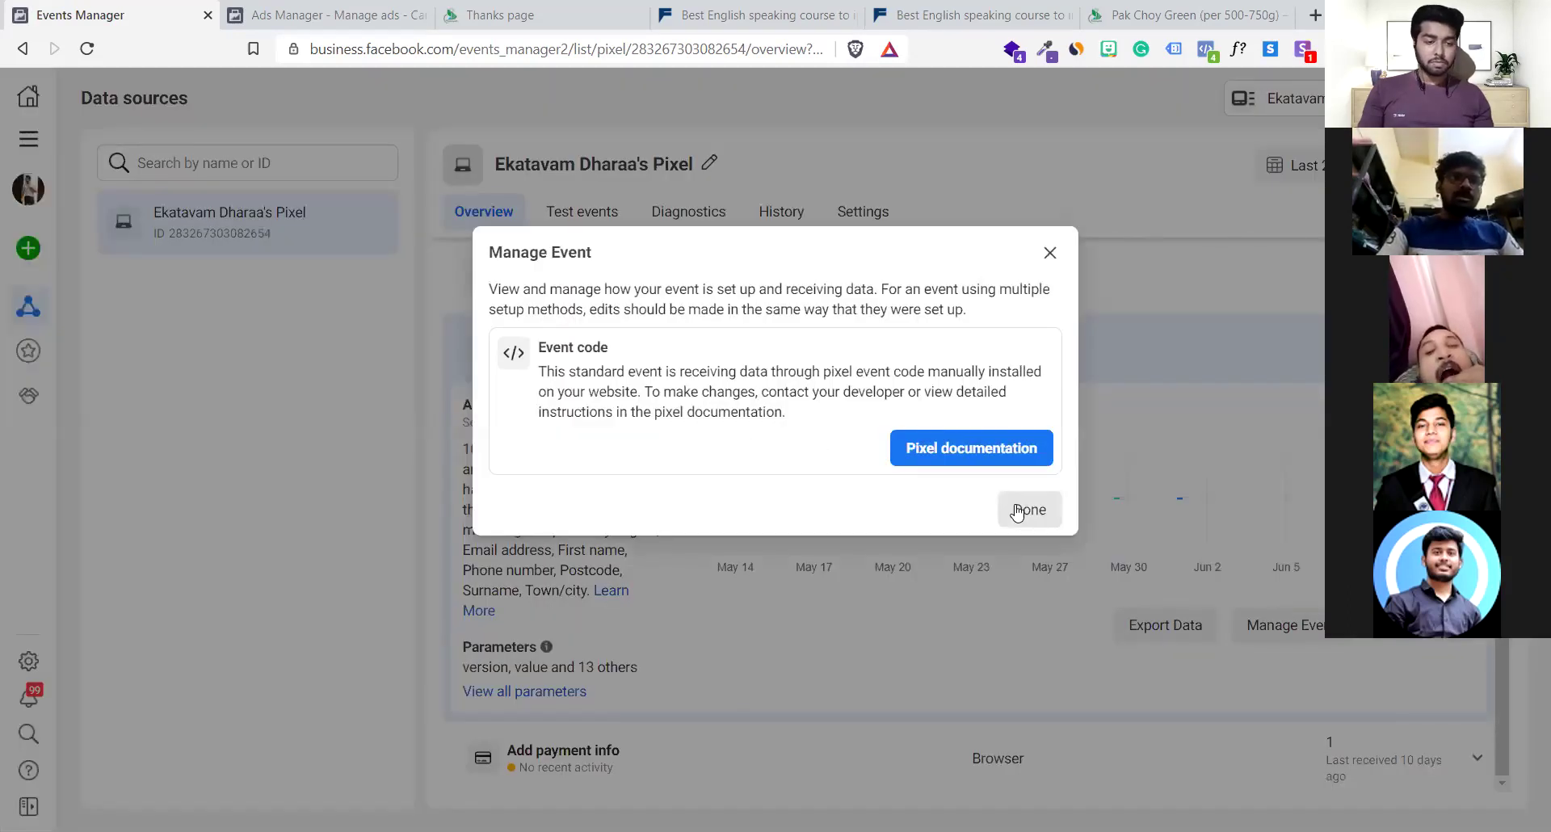
click(1019, 510)
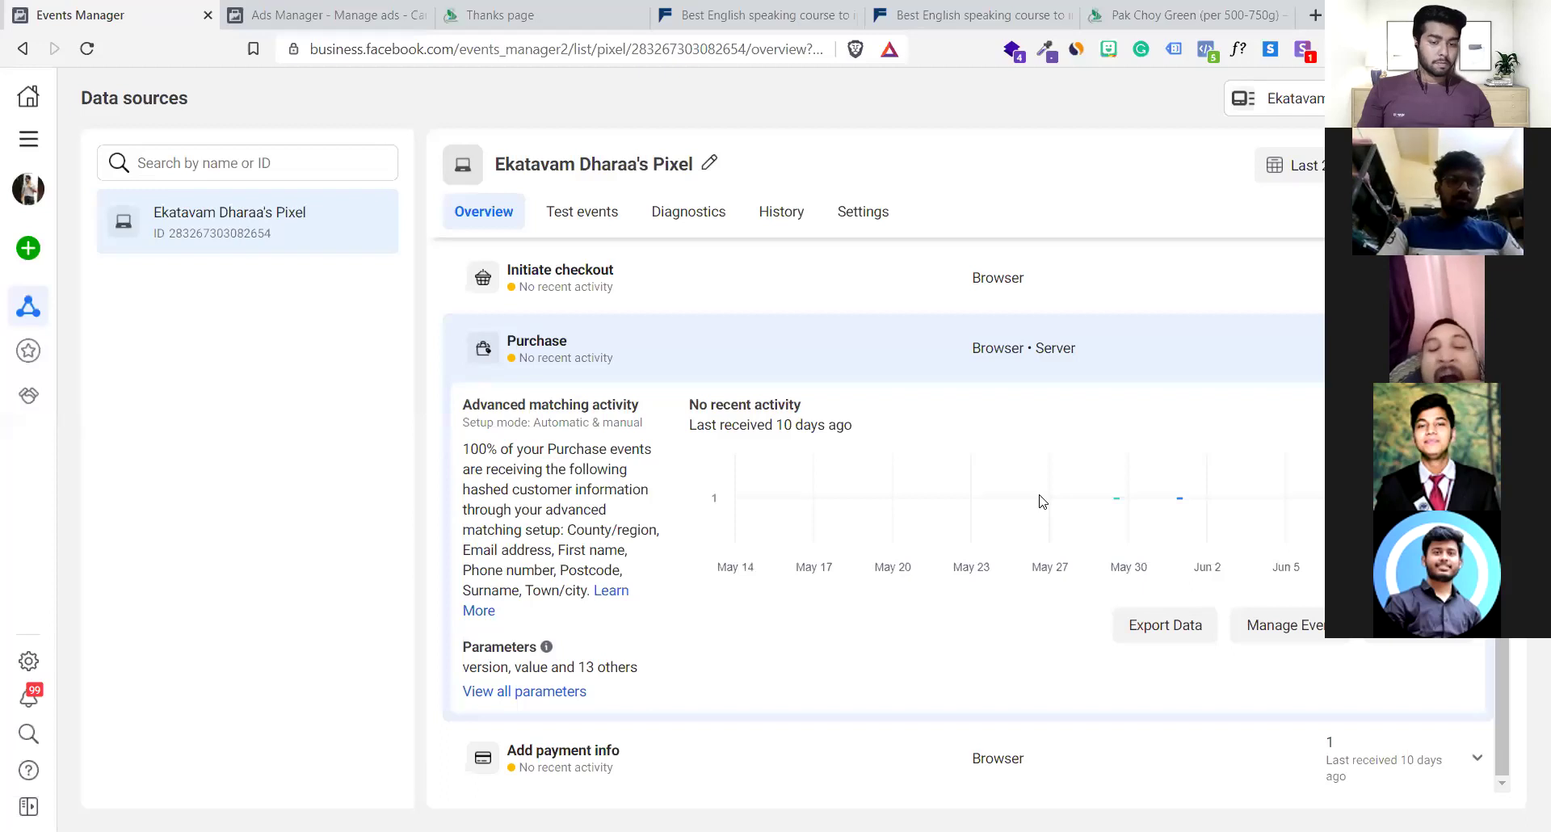
click(530, 692)
scroll(636, 540, down, 5)
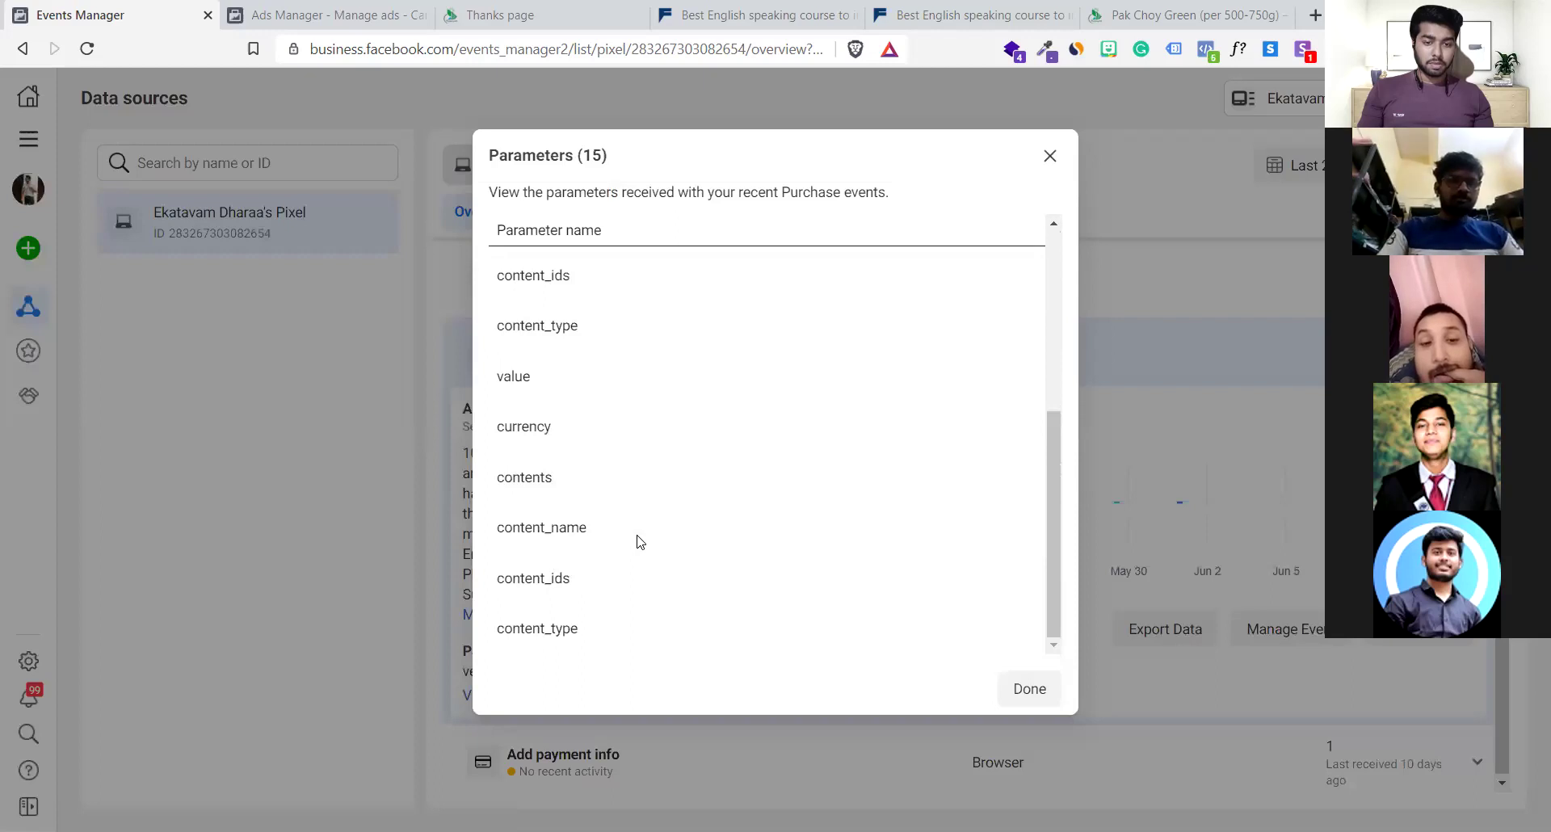
drag(1045, 457, 1038, 215)
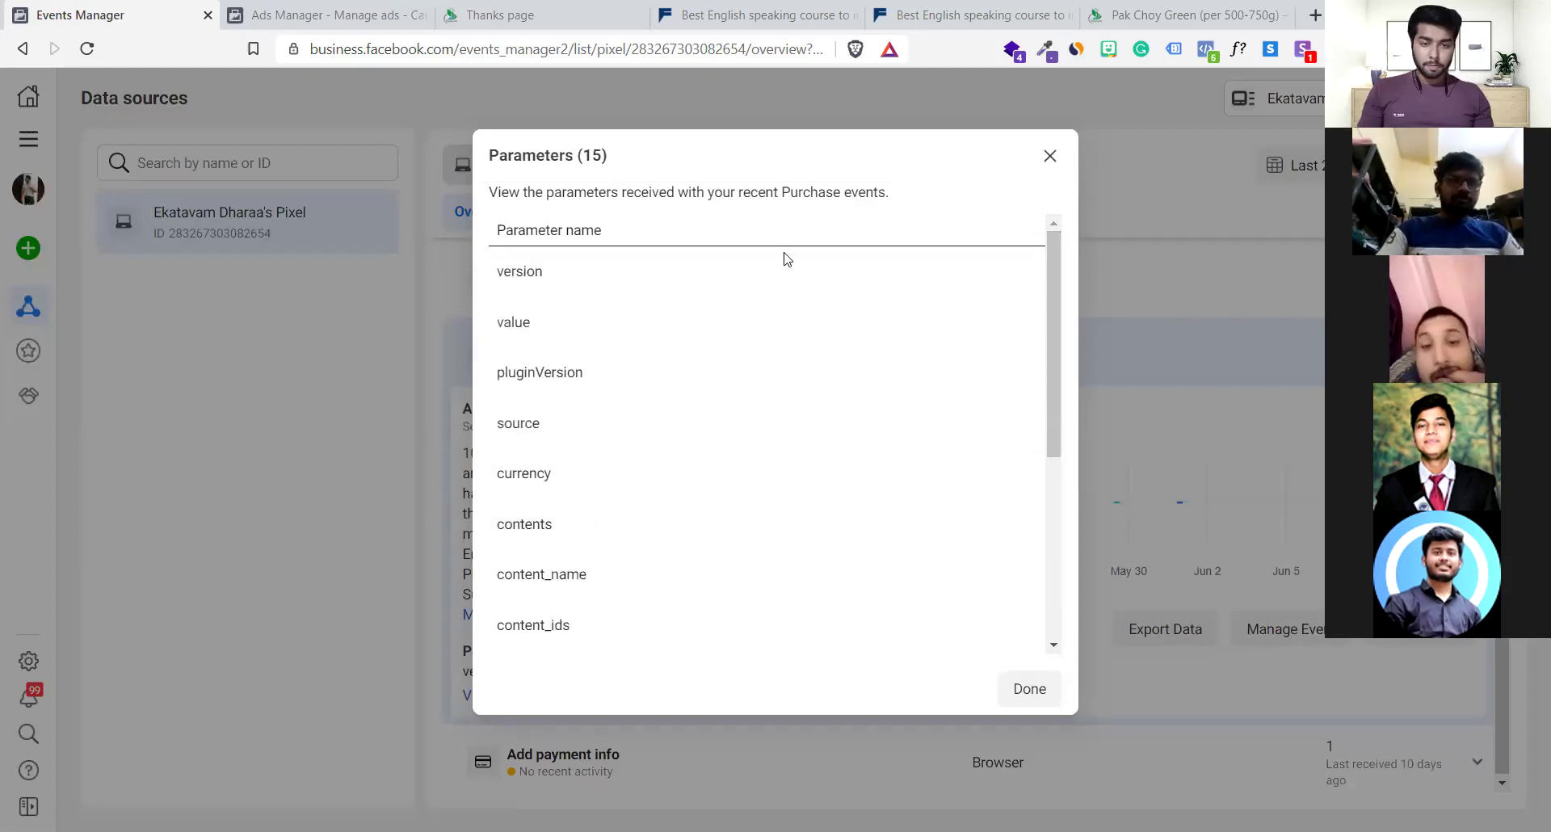
click(1049, 156)
View the Purchase event's breakdown by data source and recheck its setup information
click(1420, 626)
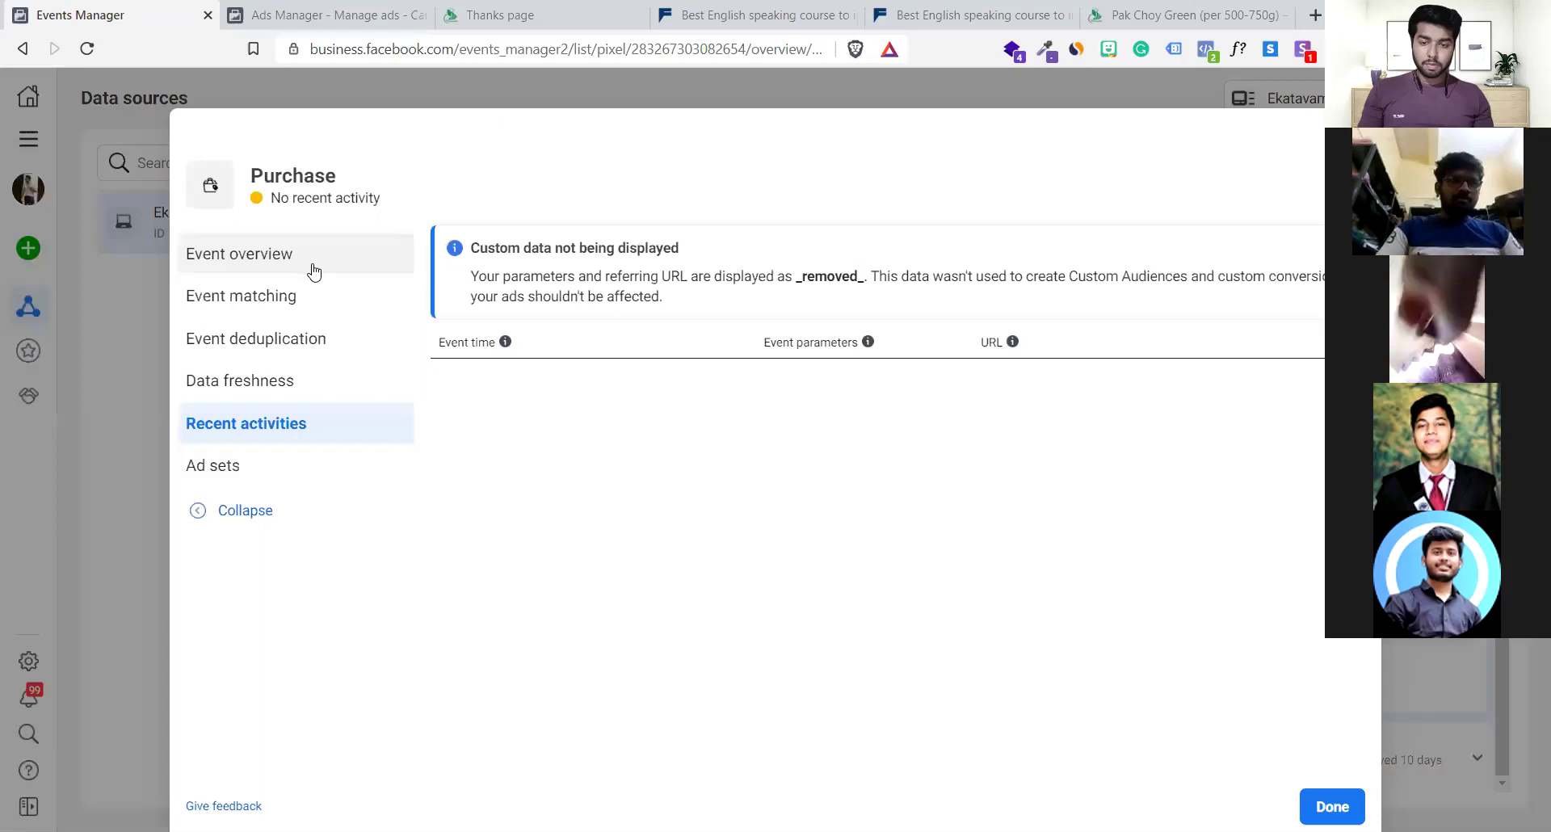
click(314, 272)
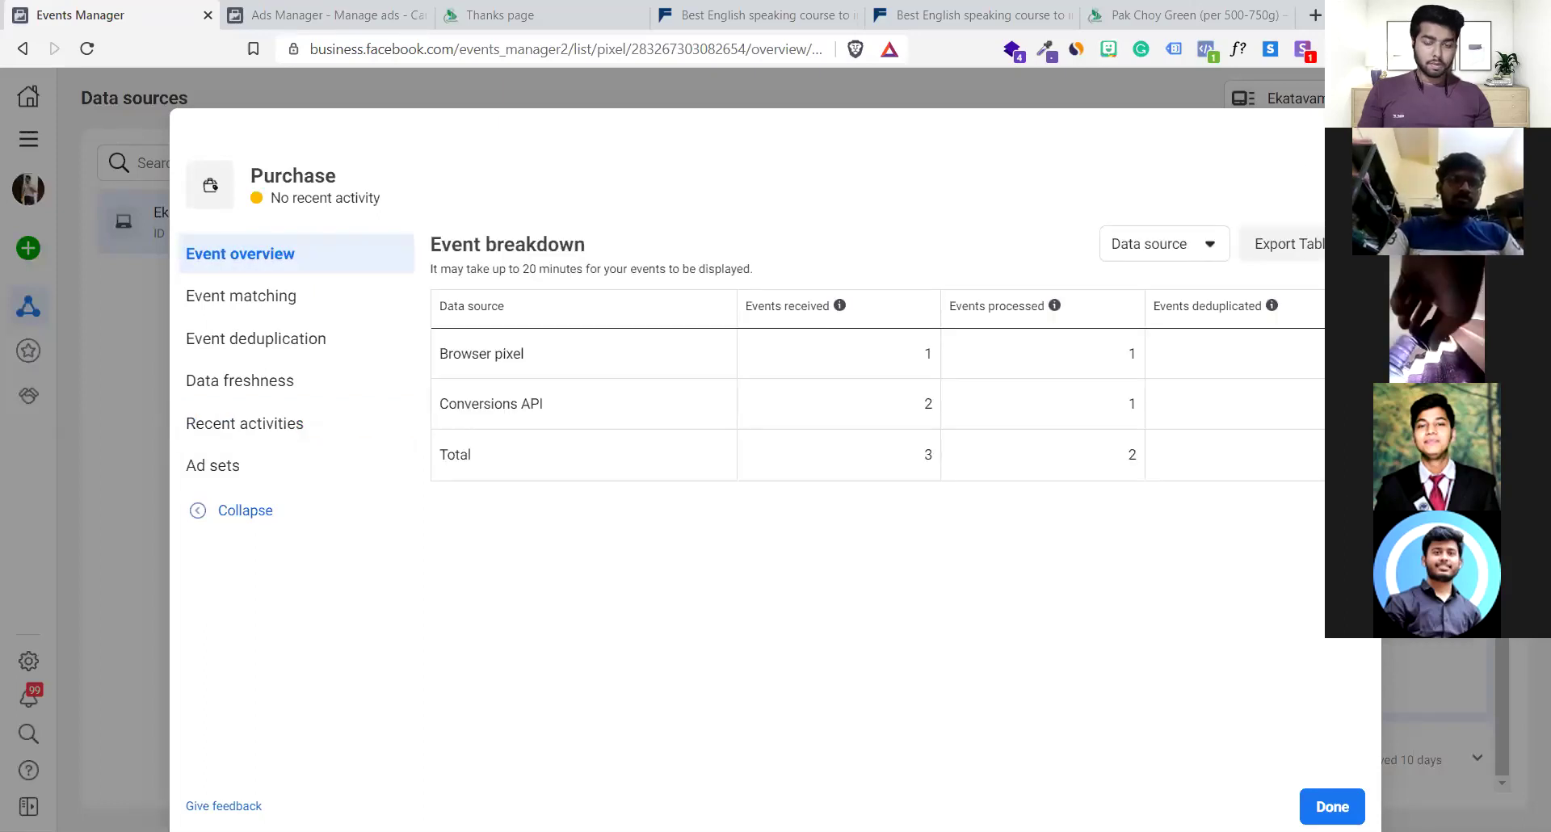
key(Escape)
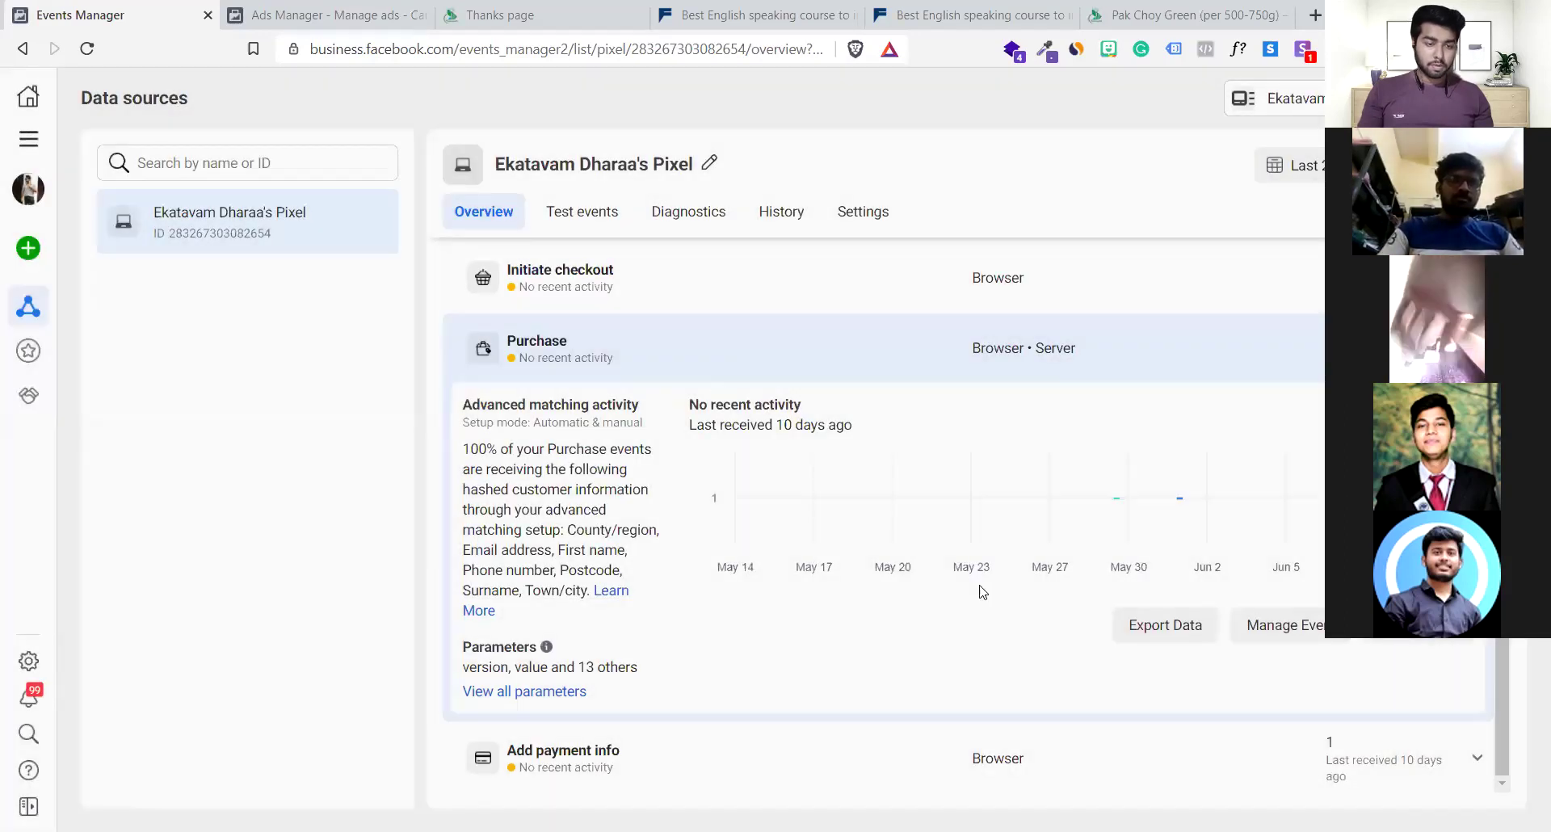
click(1265, 634)
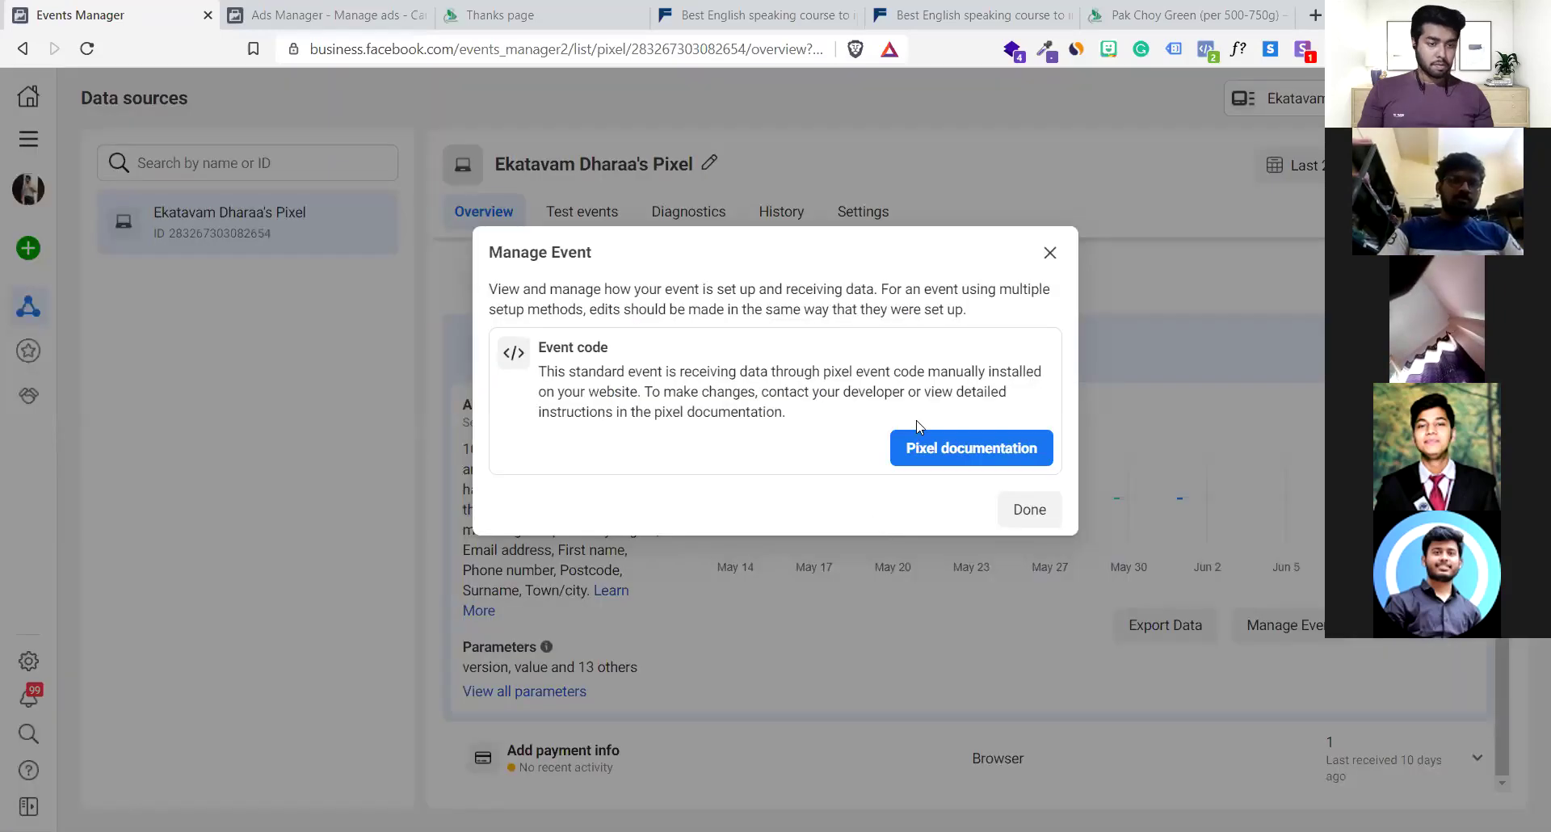
click(1022, 509)
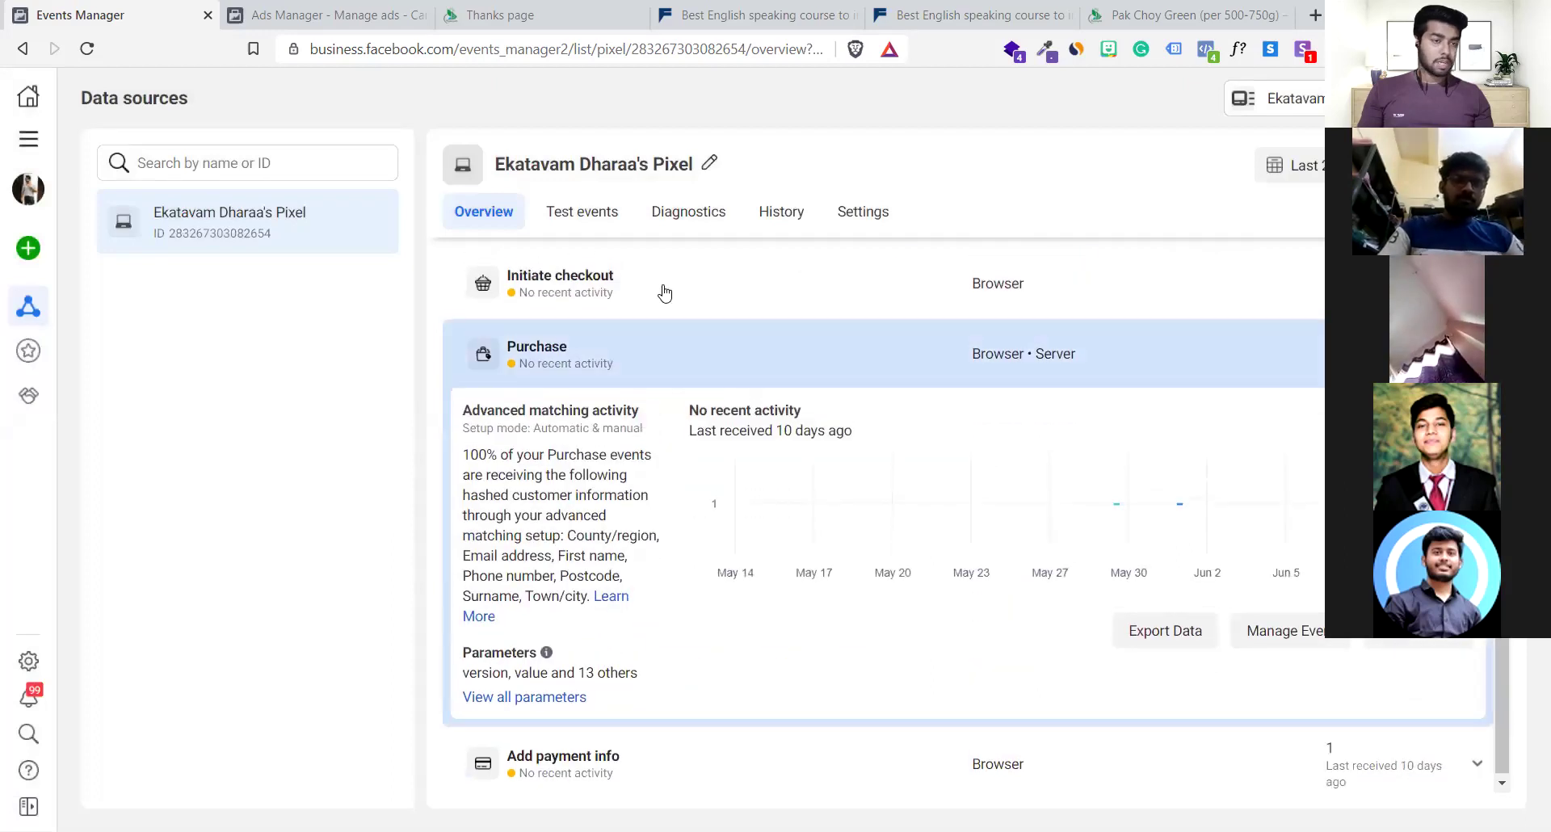
click(1092, 13)
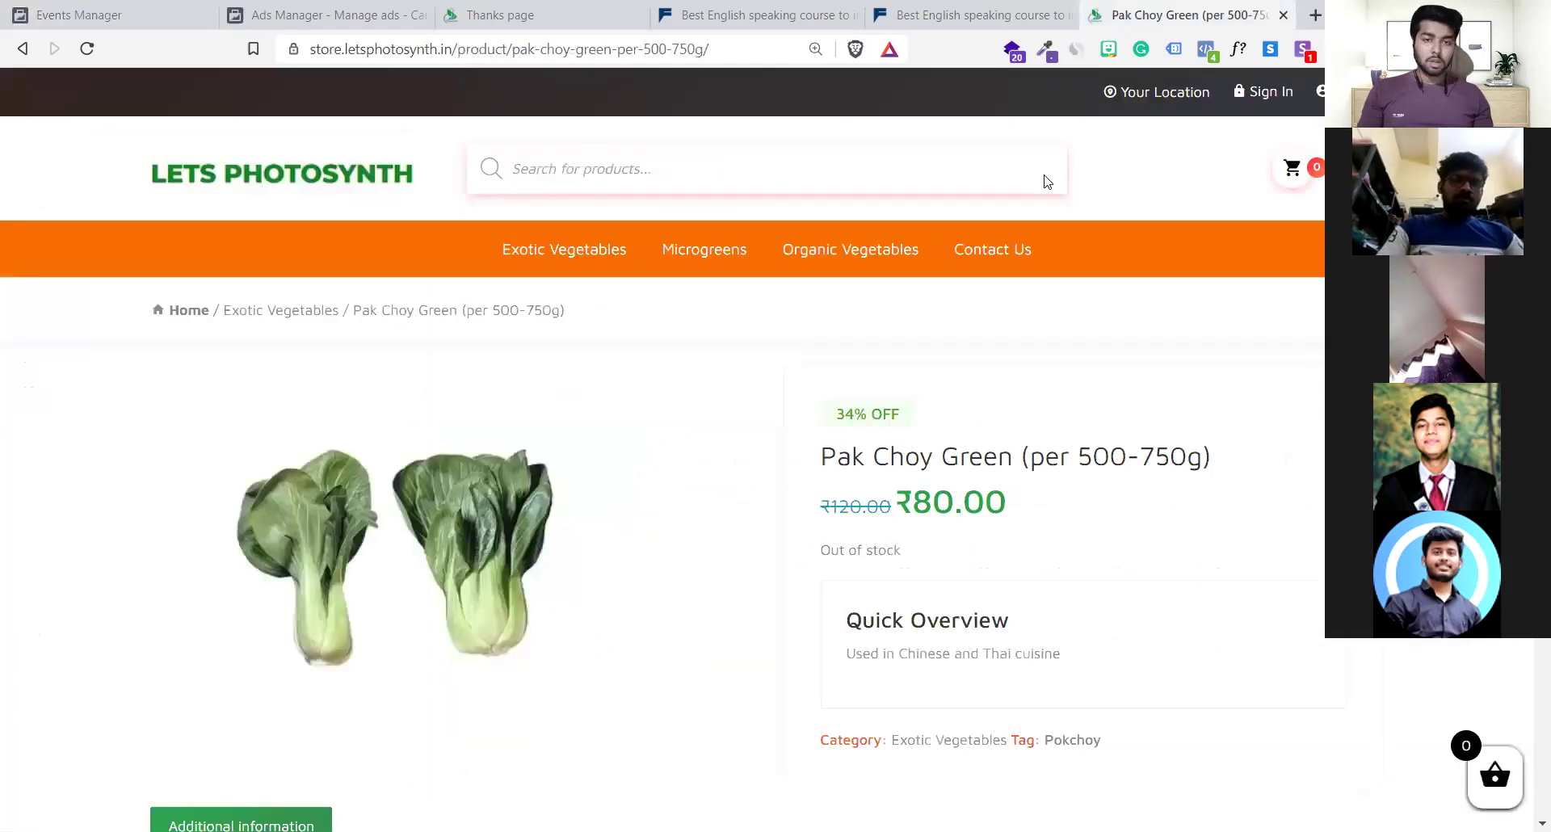
Change the store page address to the site's thankyou-4051ID page
scroll(1018, 683, down, 5)
scroll(1017, 683, up, 2)
scroll(1018, 682, down, 3)
scroll(1018, 682, up, 6)
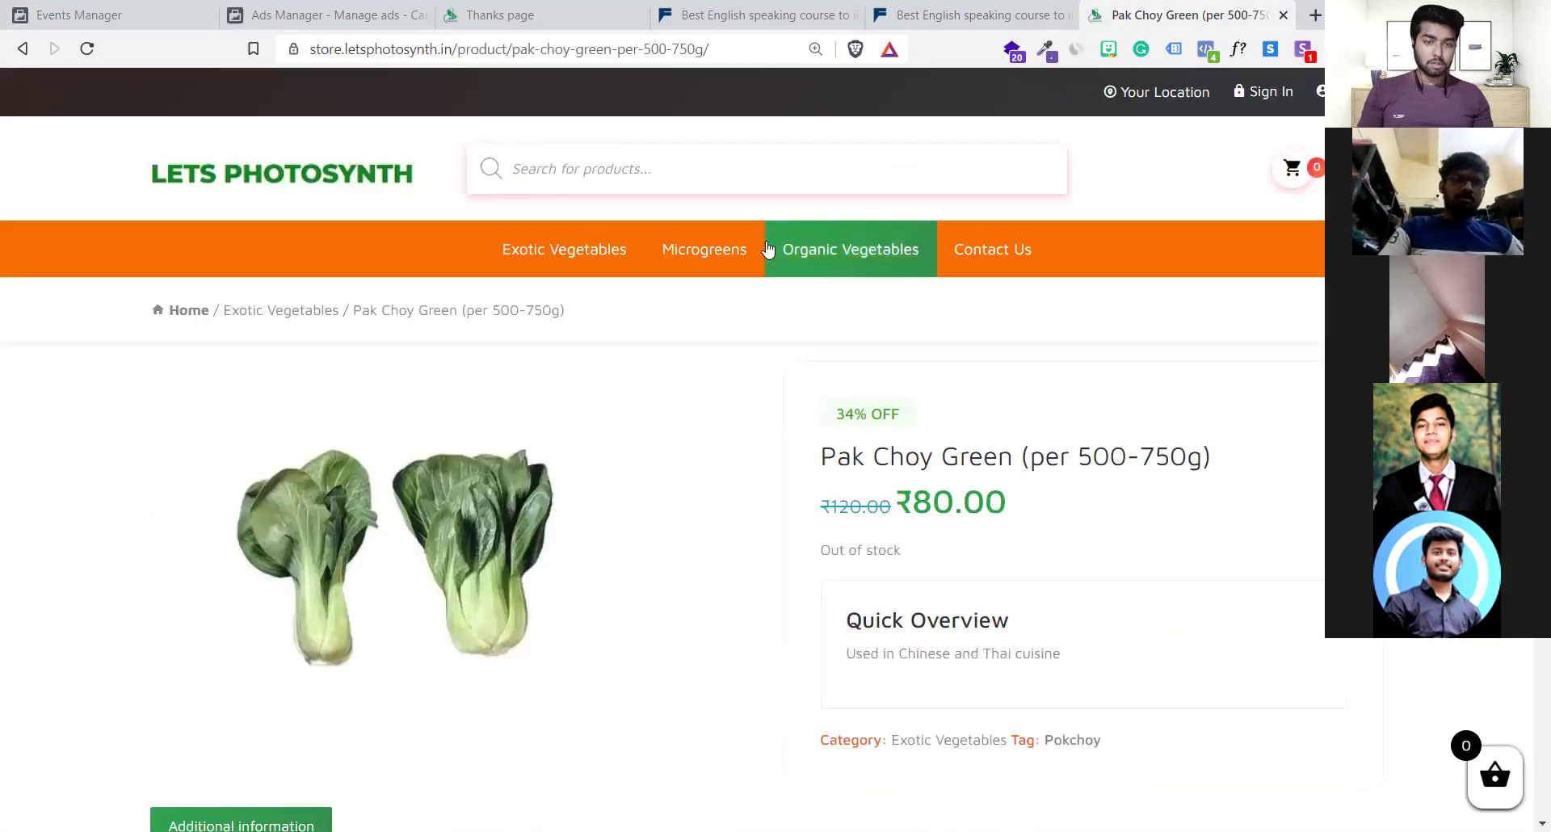
click(729, 49)
click(729, 49)
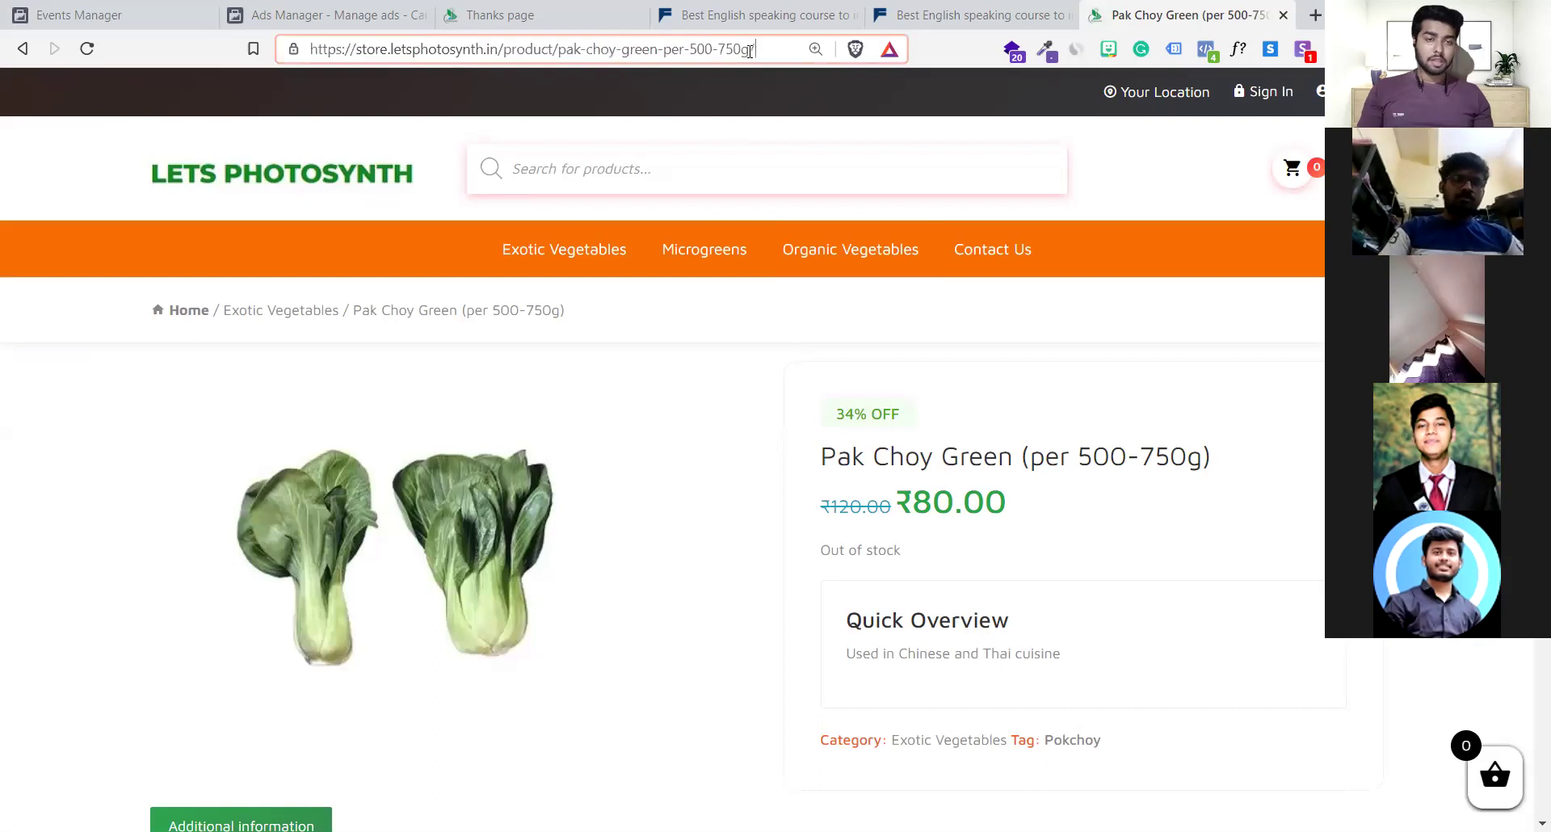
drag(756, 50, 505, 50)
key(BackSpace)
text(t)
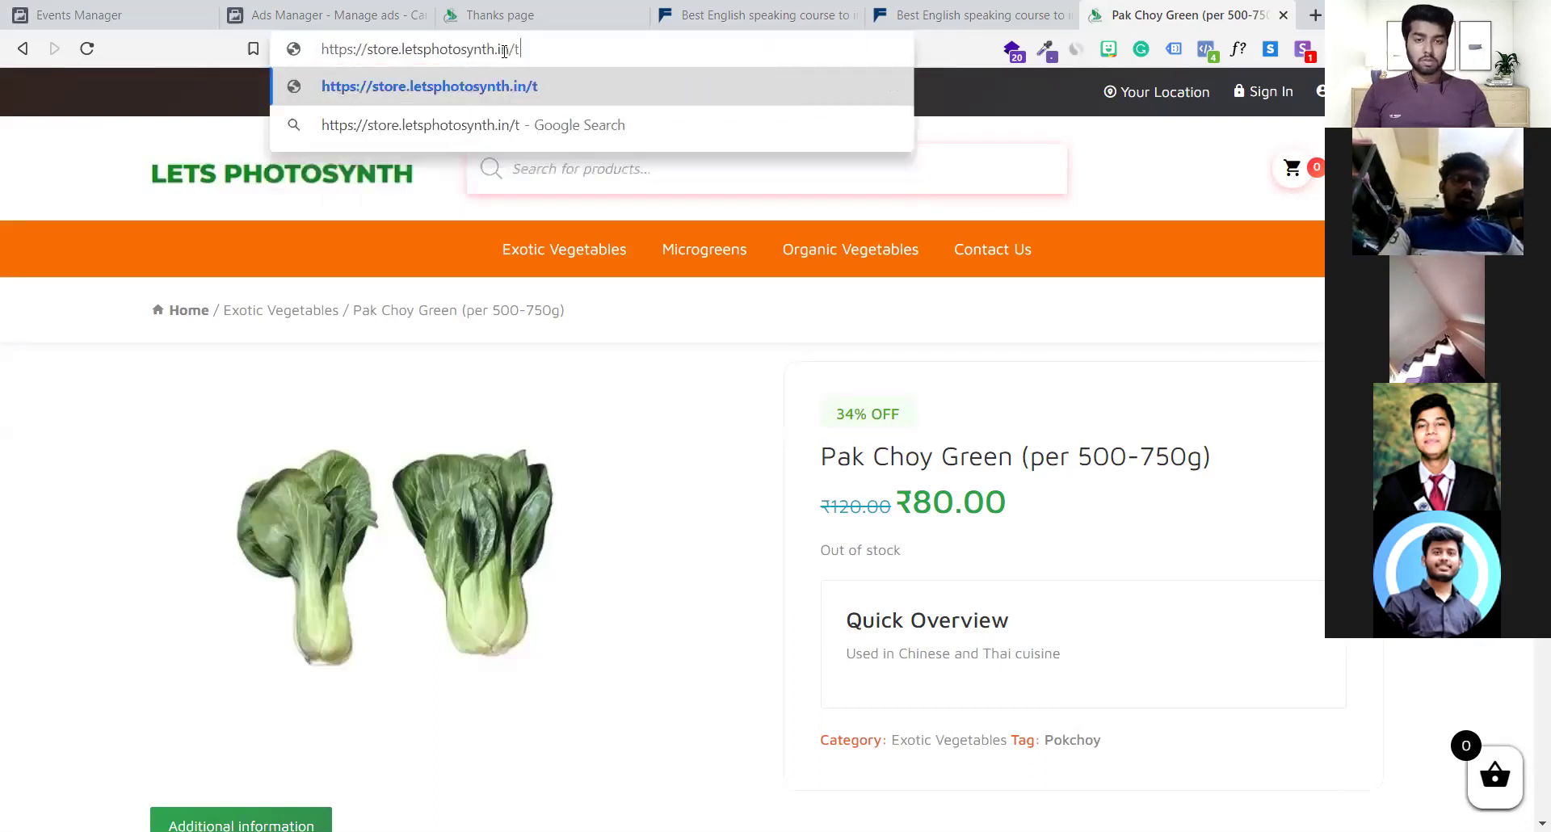
text(hanku)
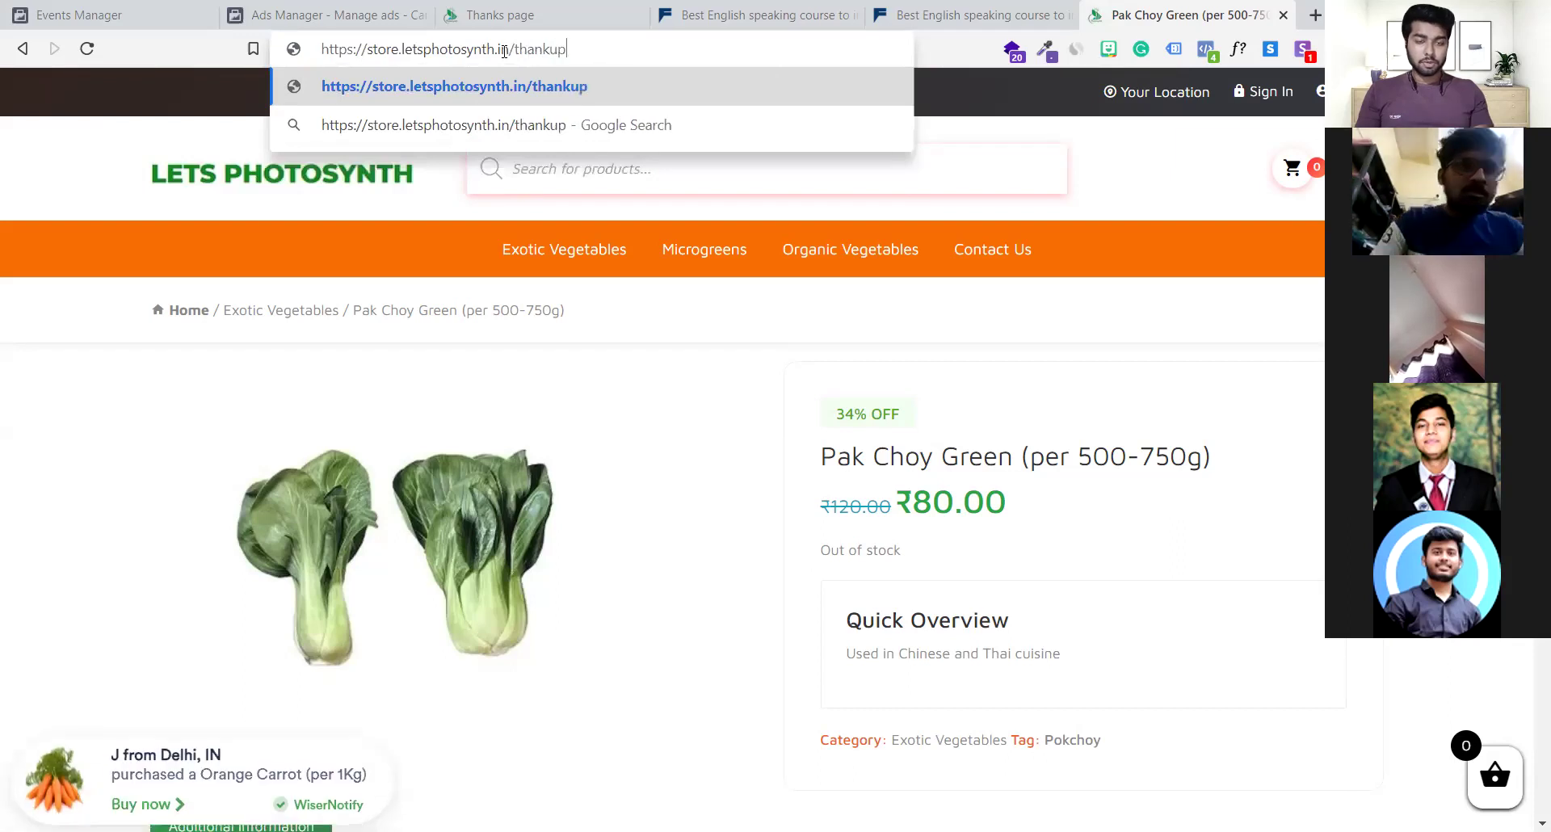
key(BackSpace)
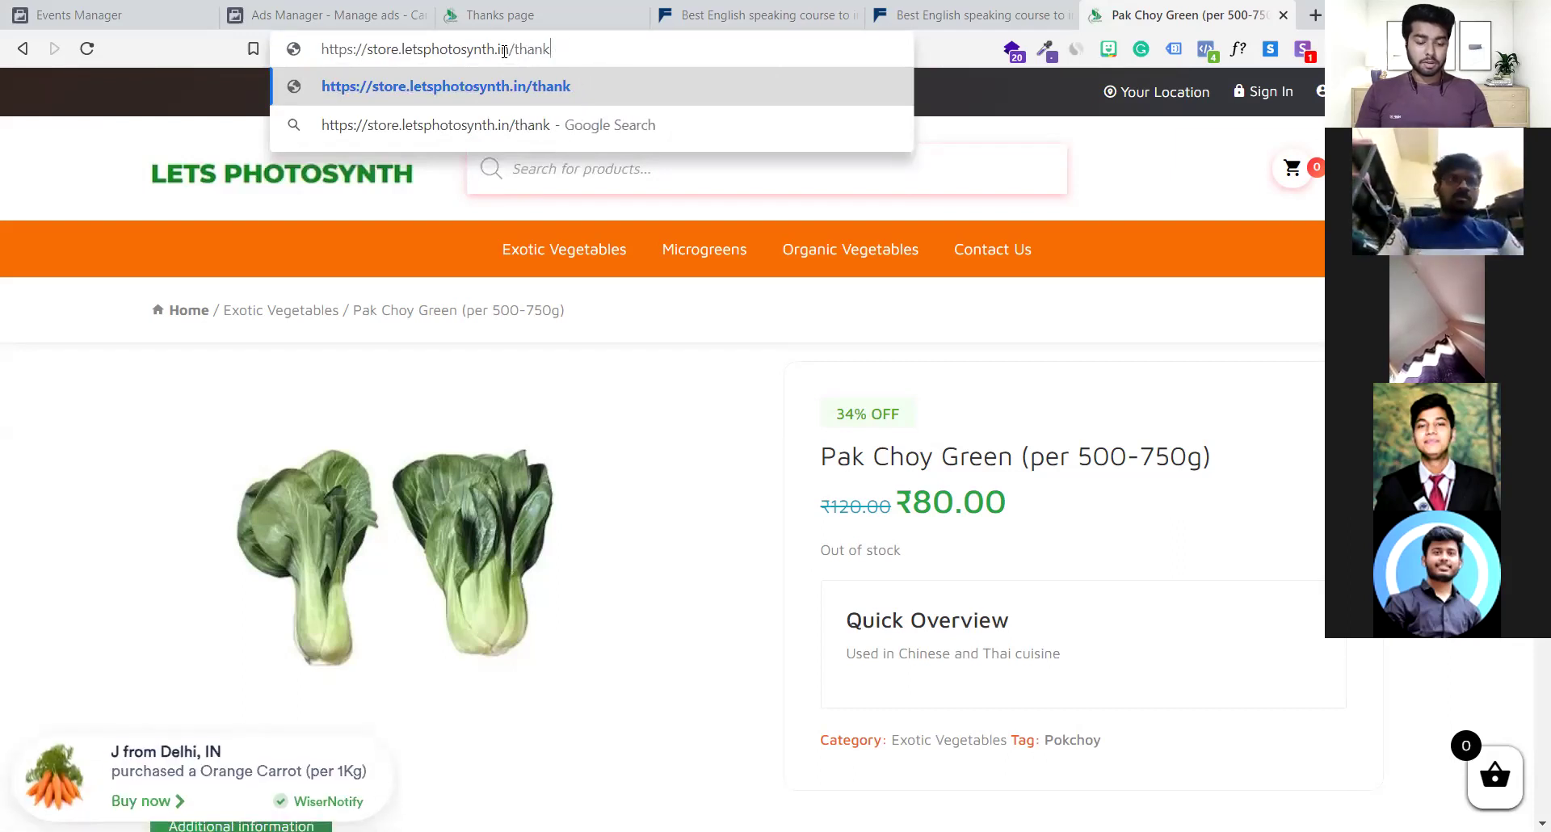
key(BackSpace)
key(BackSpace)
key(BackSpace)
key(BackSpace)
text(hank)
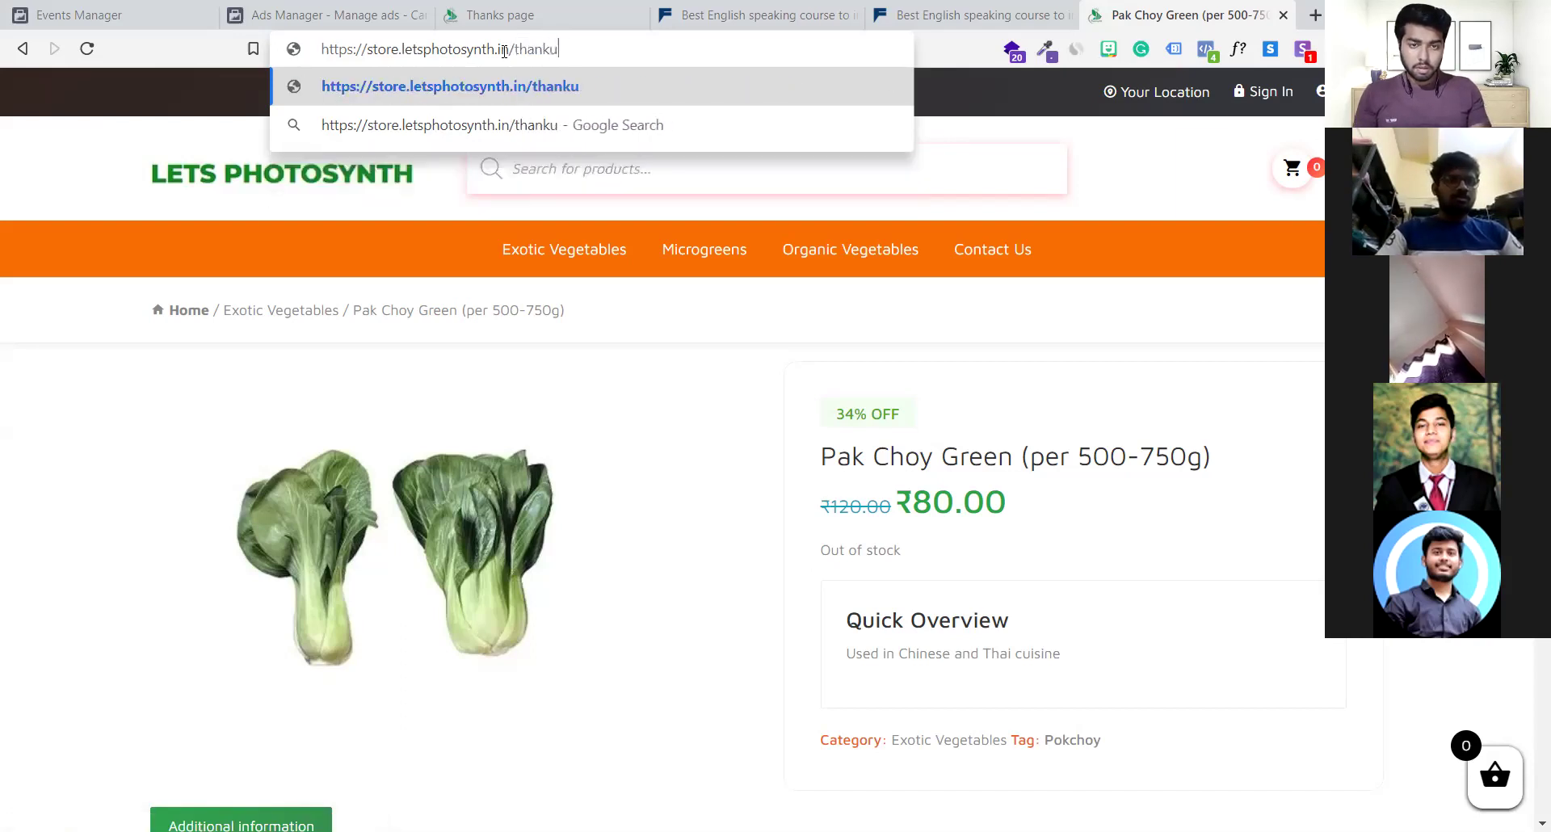
text(you-4051)
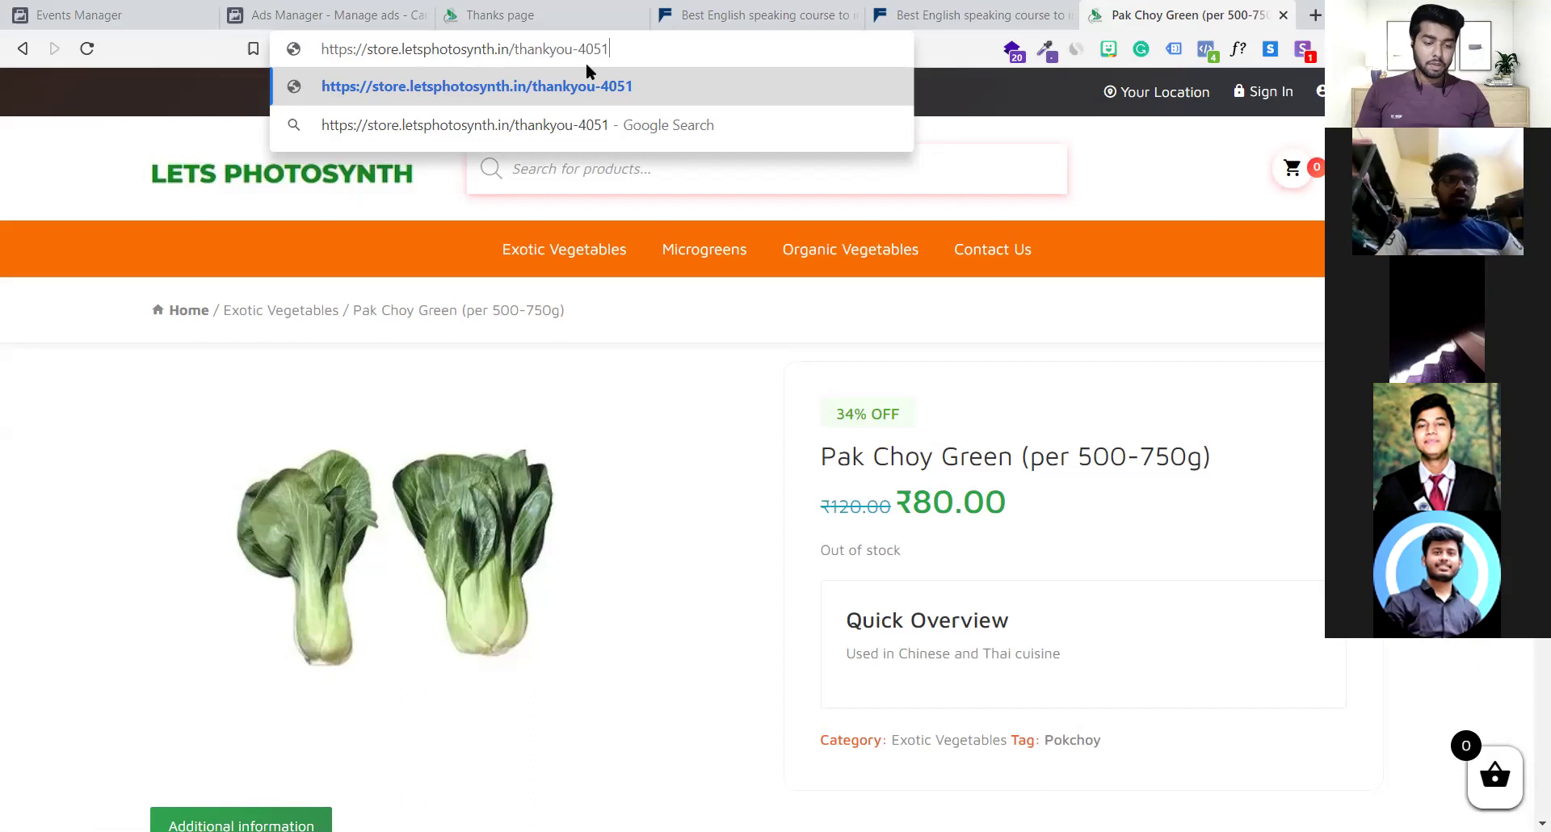
text(ID)
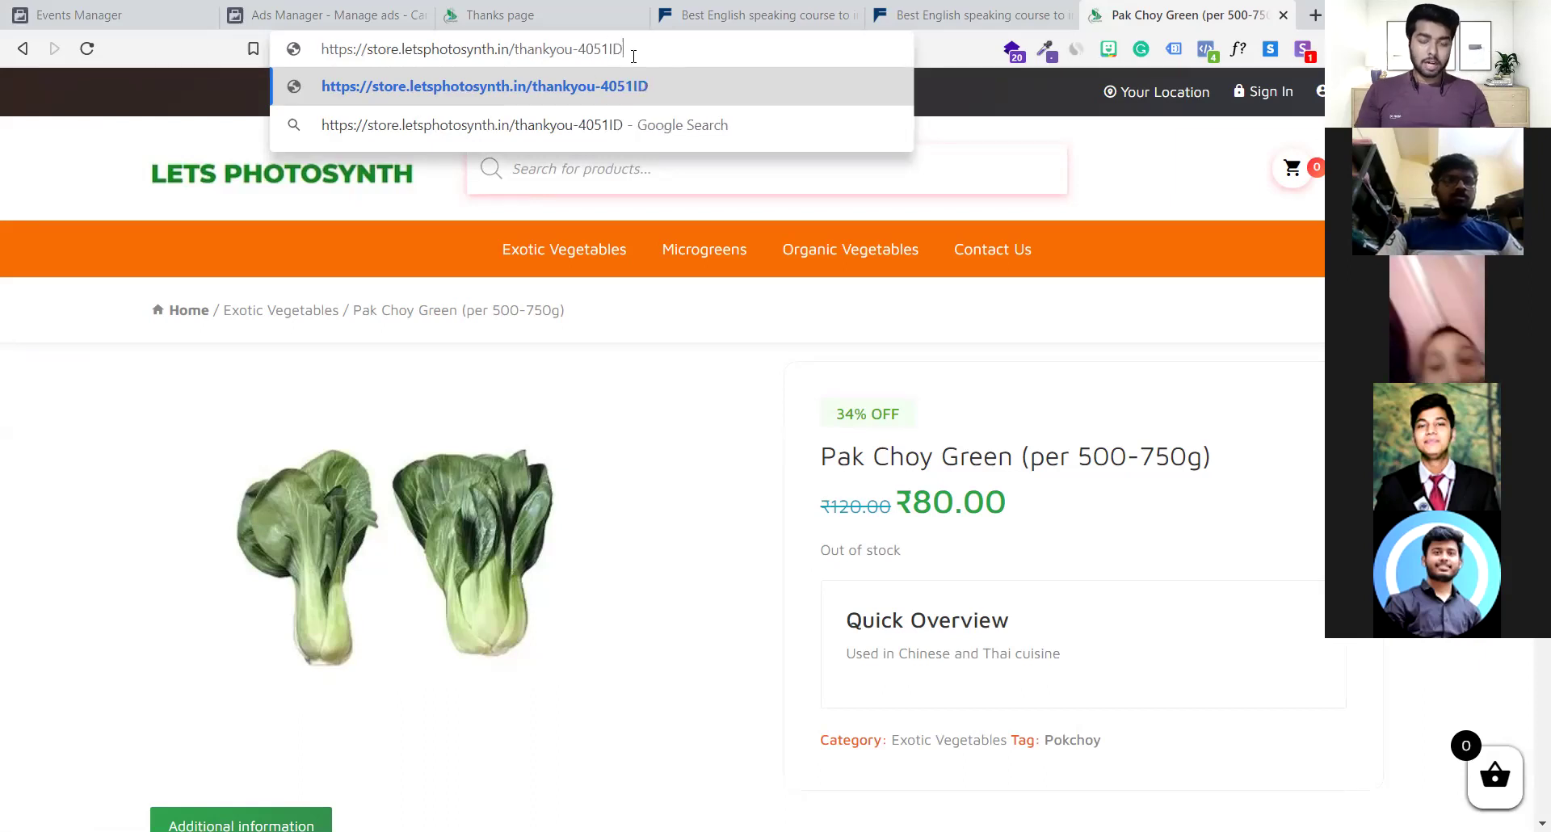
Highlight the base address up to 'thankyou' and the 4051ID ending separately
drag(662, 45, 309, 66)
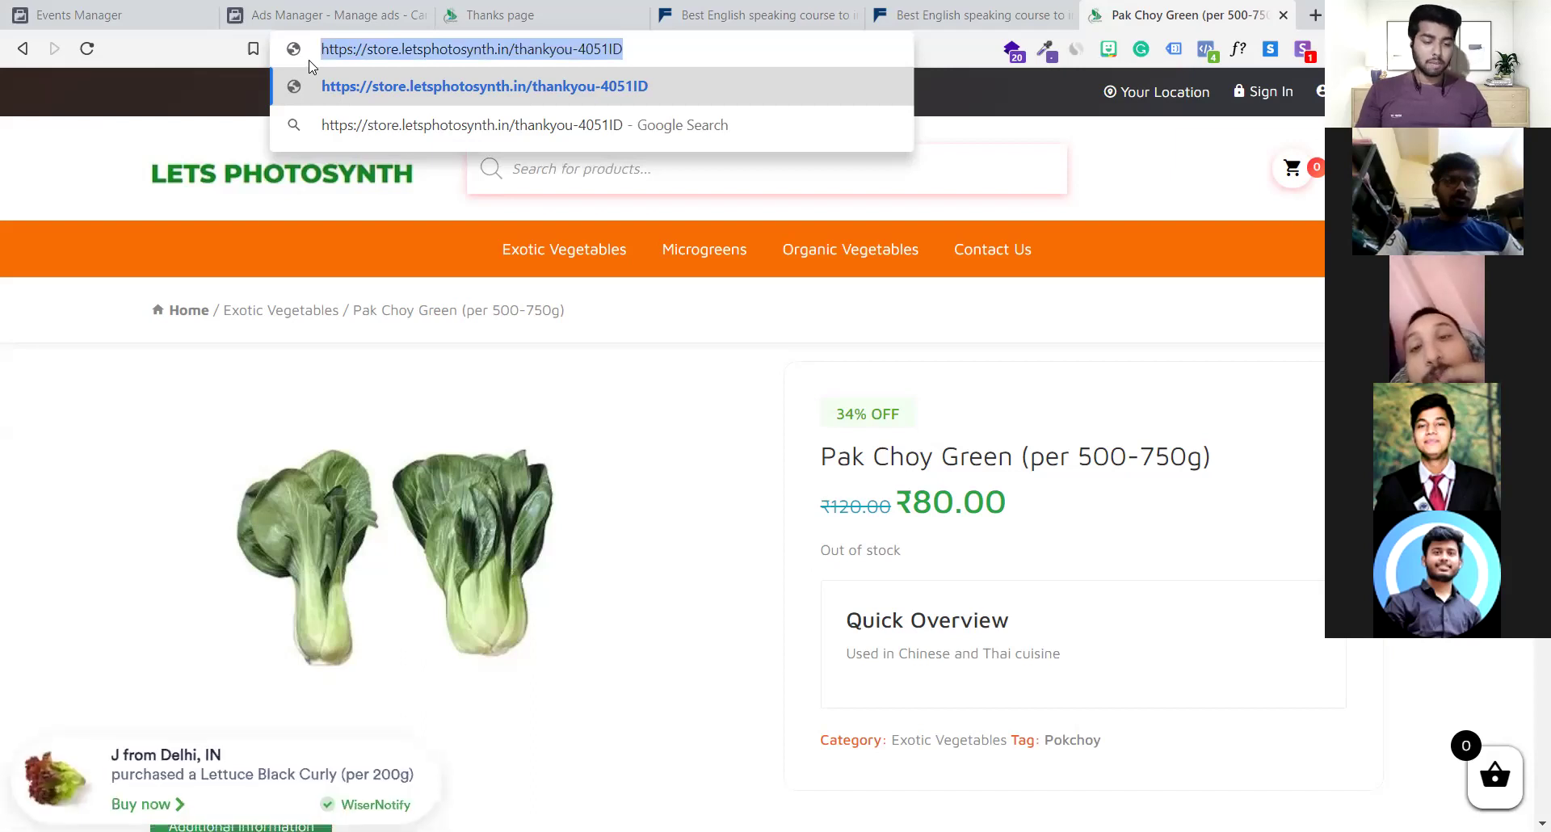
click(328, 60)
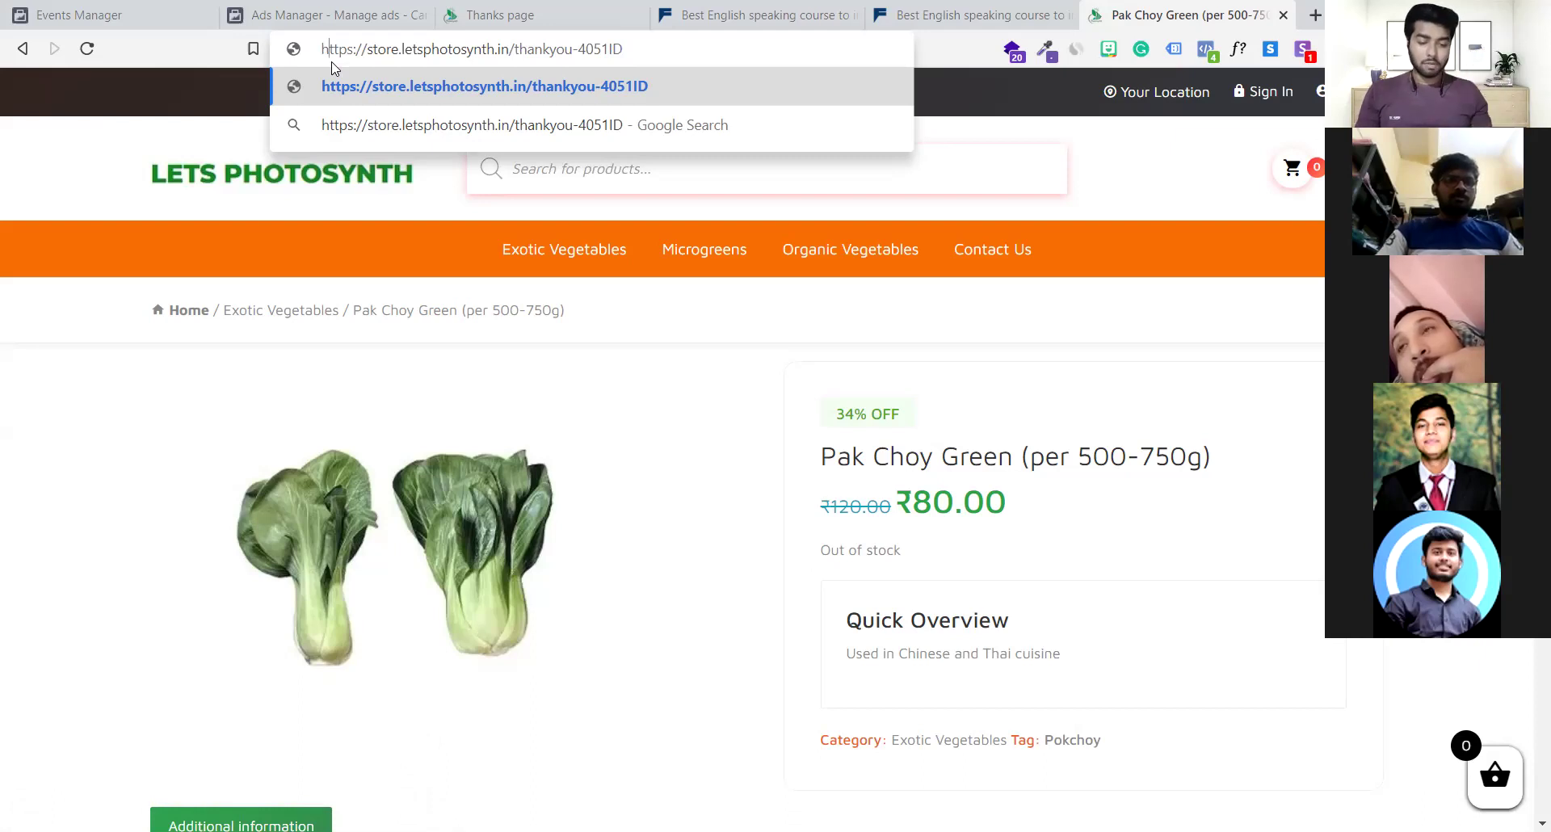
drag(658, 51, 588, 51)
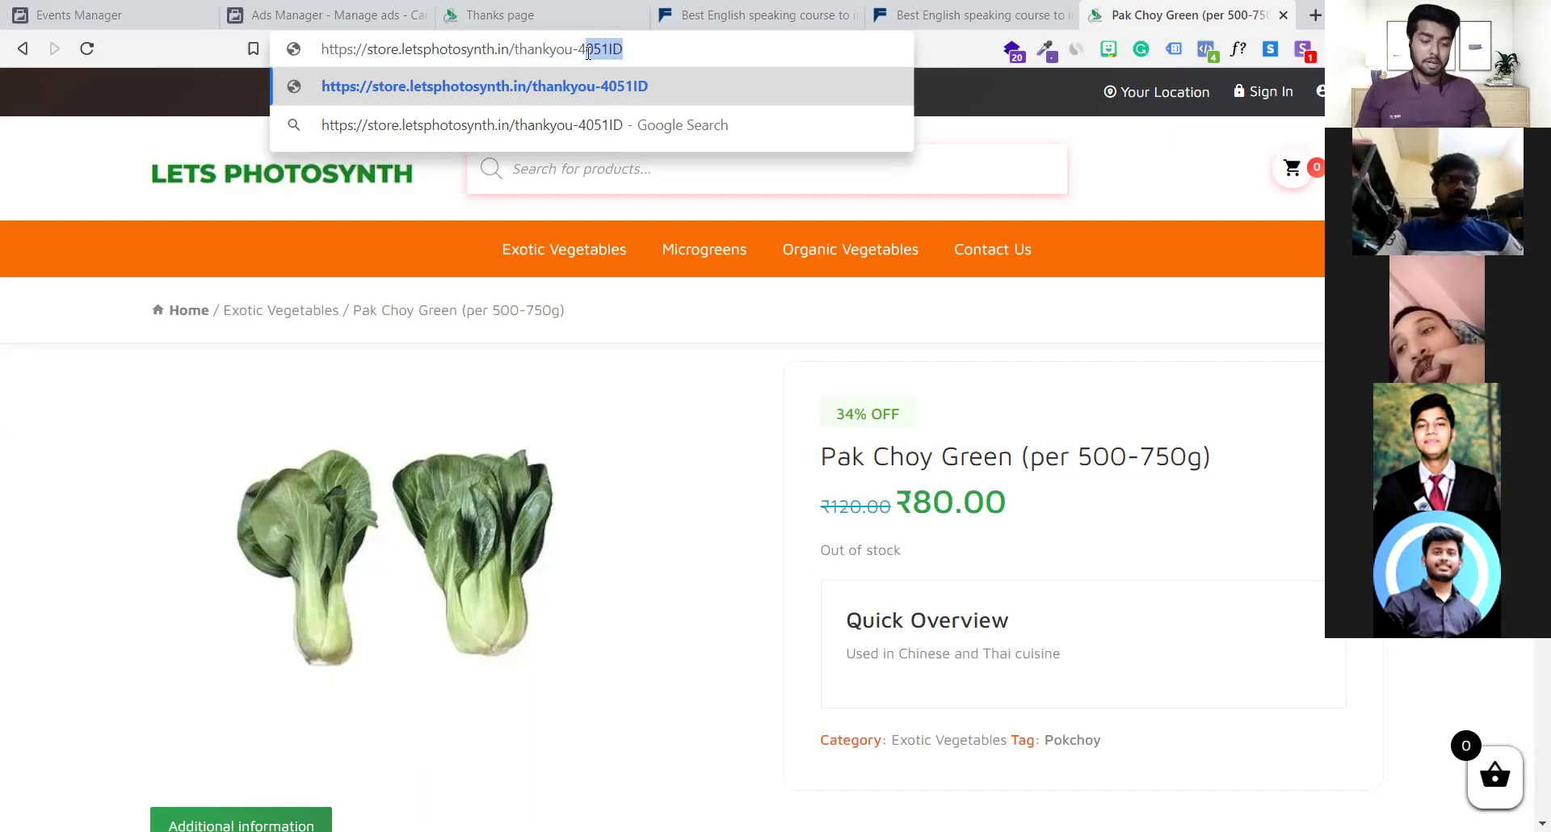
click(587, 51)
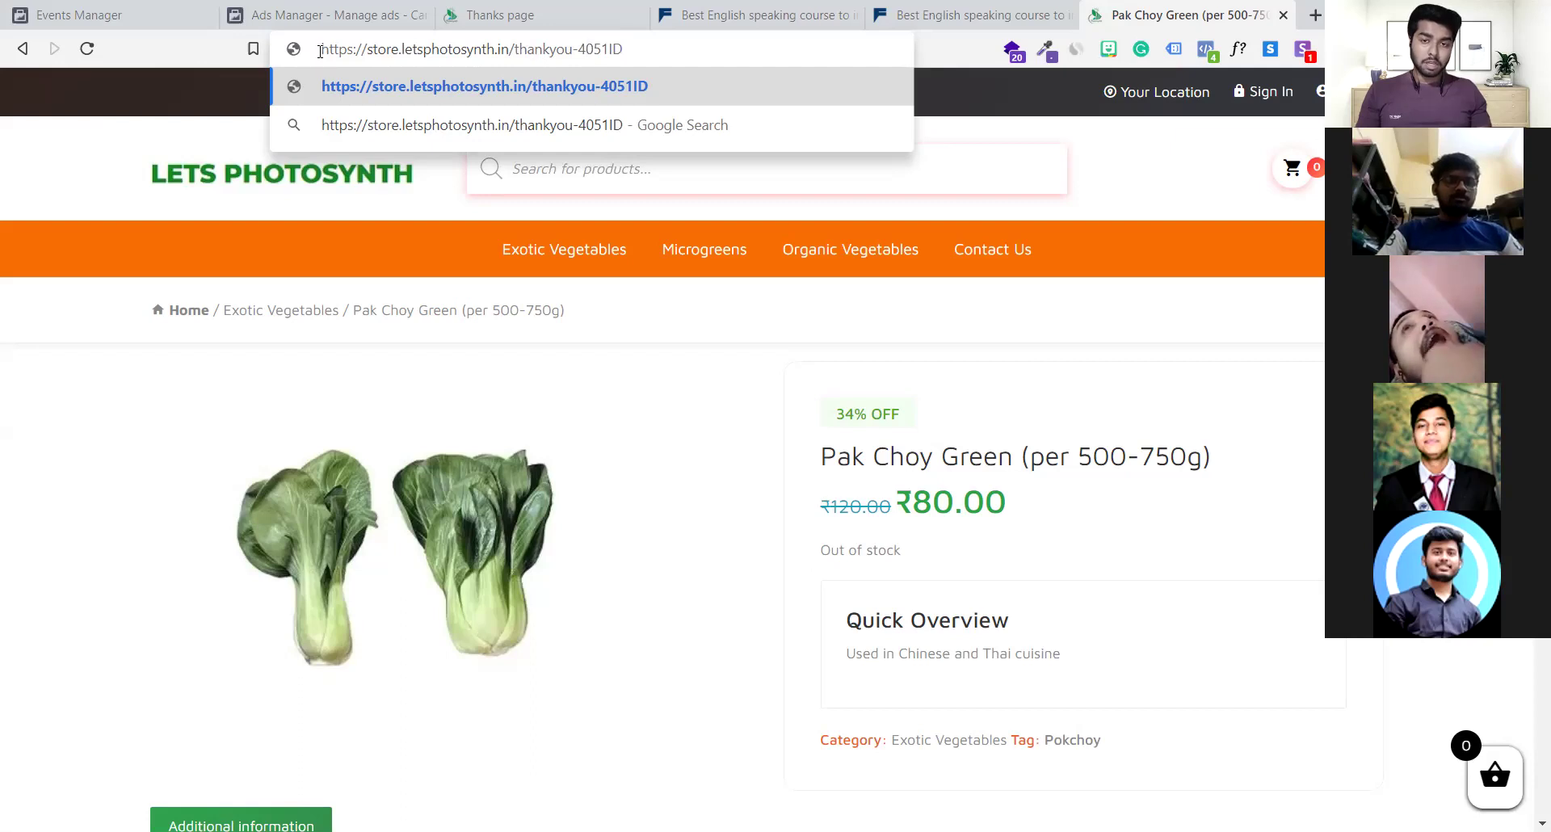
drag(321, 51, 572, 52)
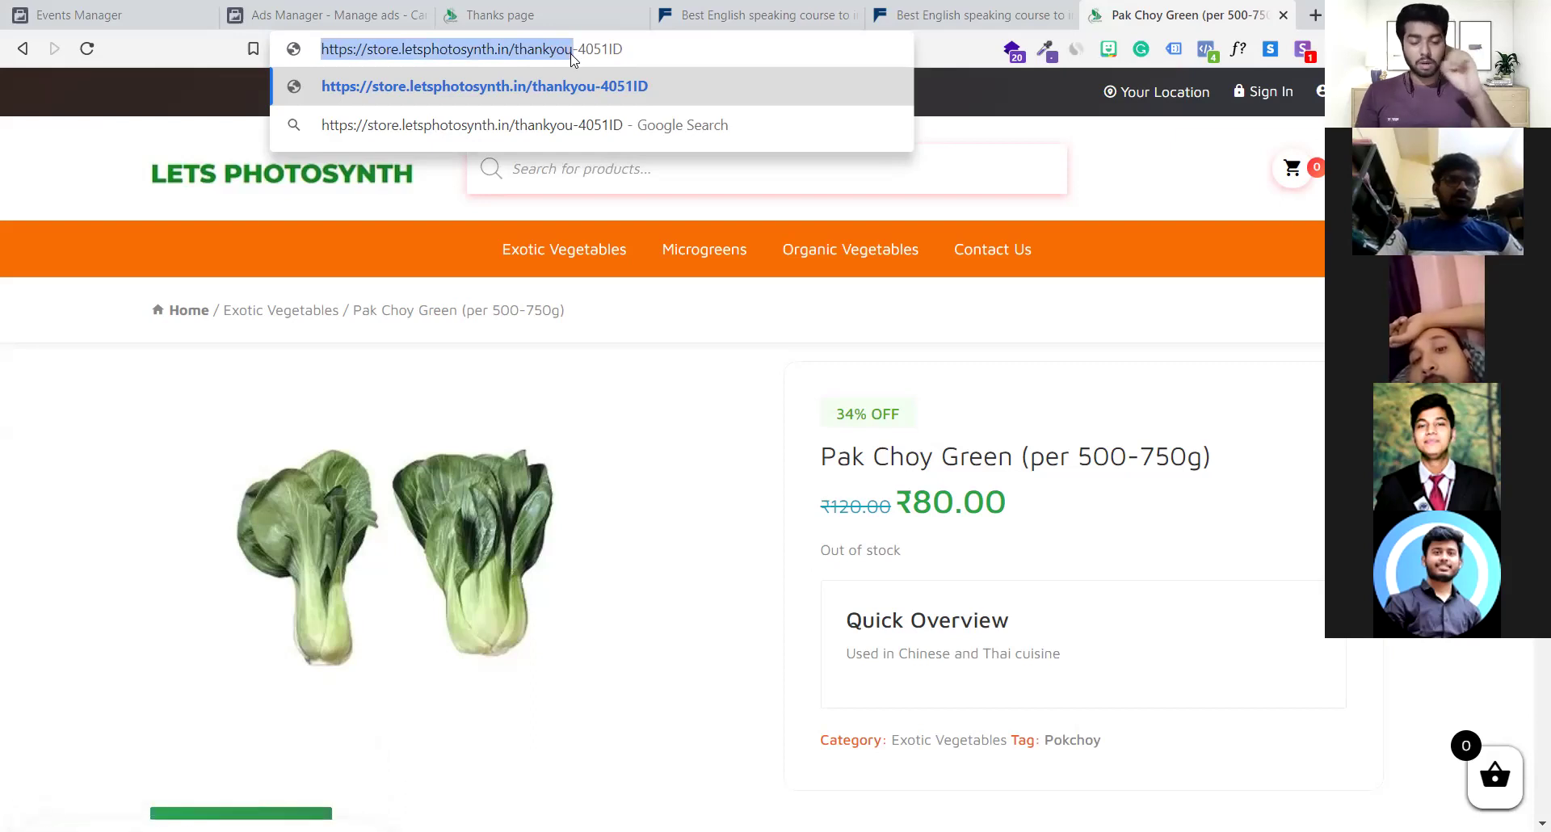
drag(625, 52, 566, 51)
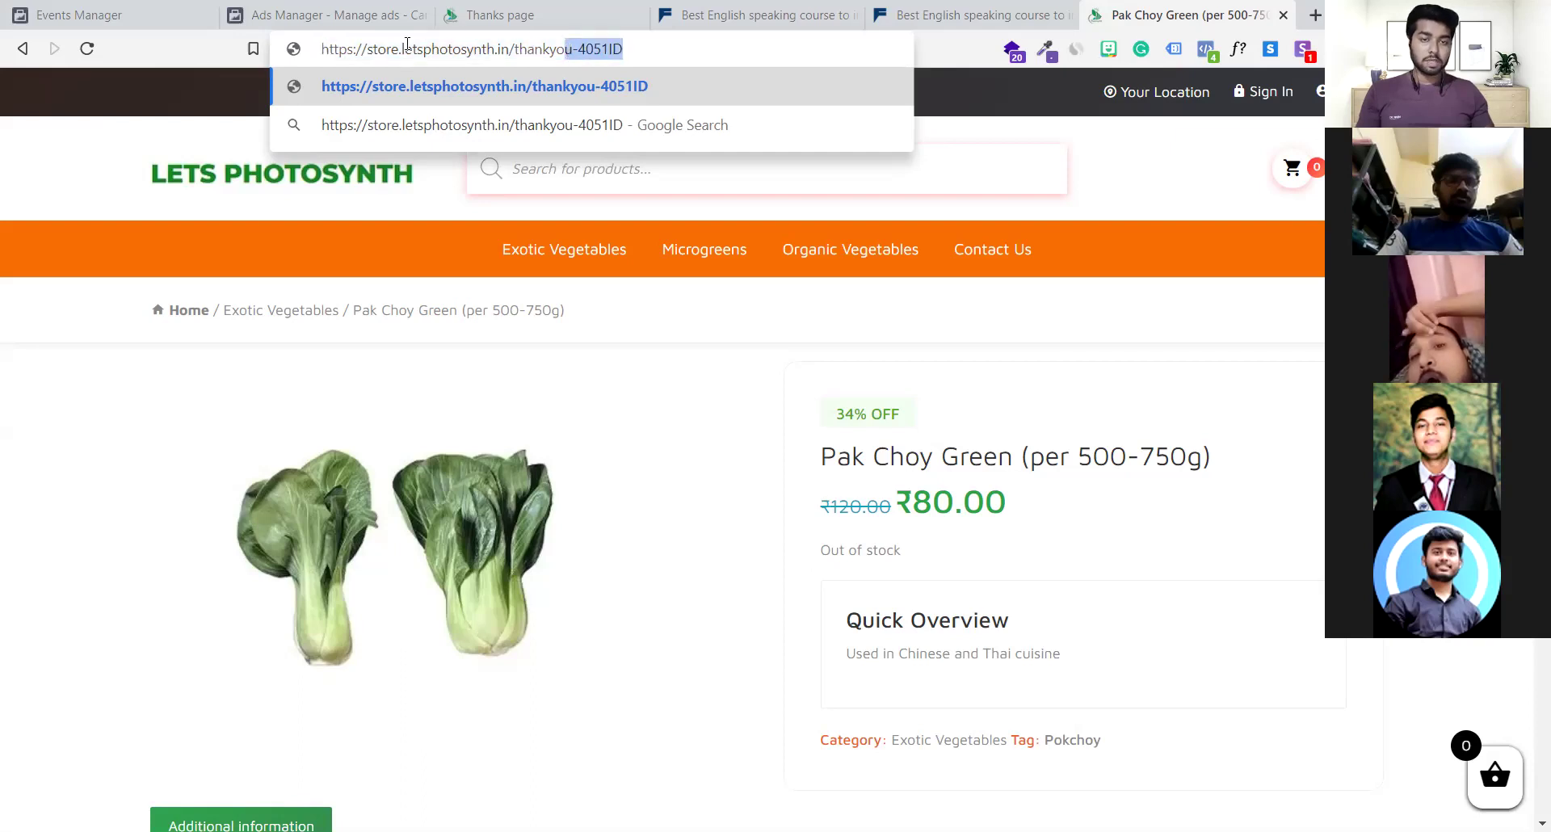
drag(320, 50, 572, 62)
key(ctrl+c)
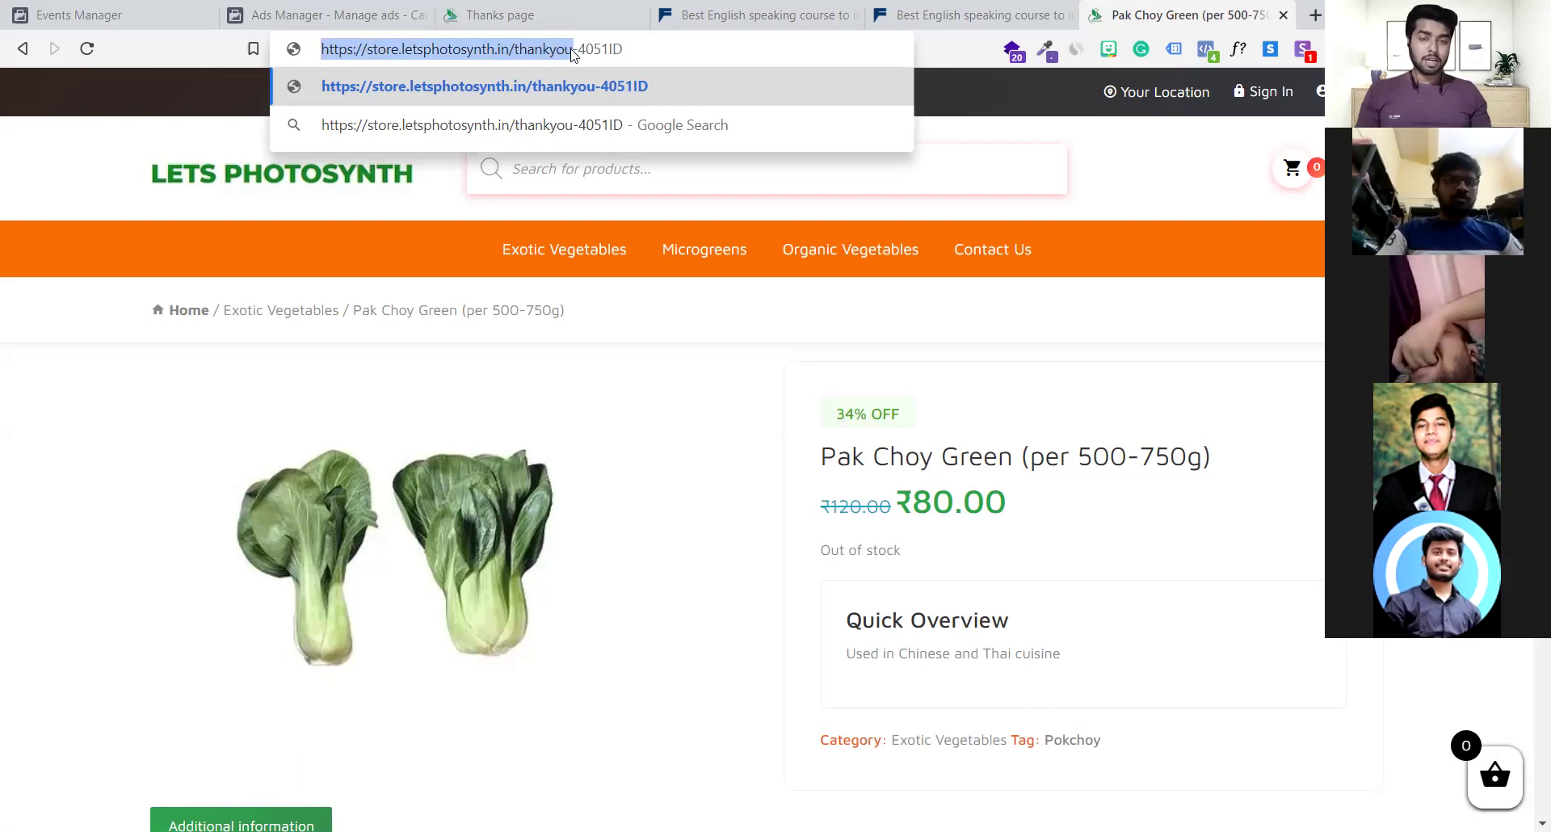
drag(578, 51, 294, 54)
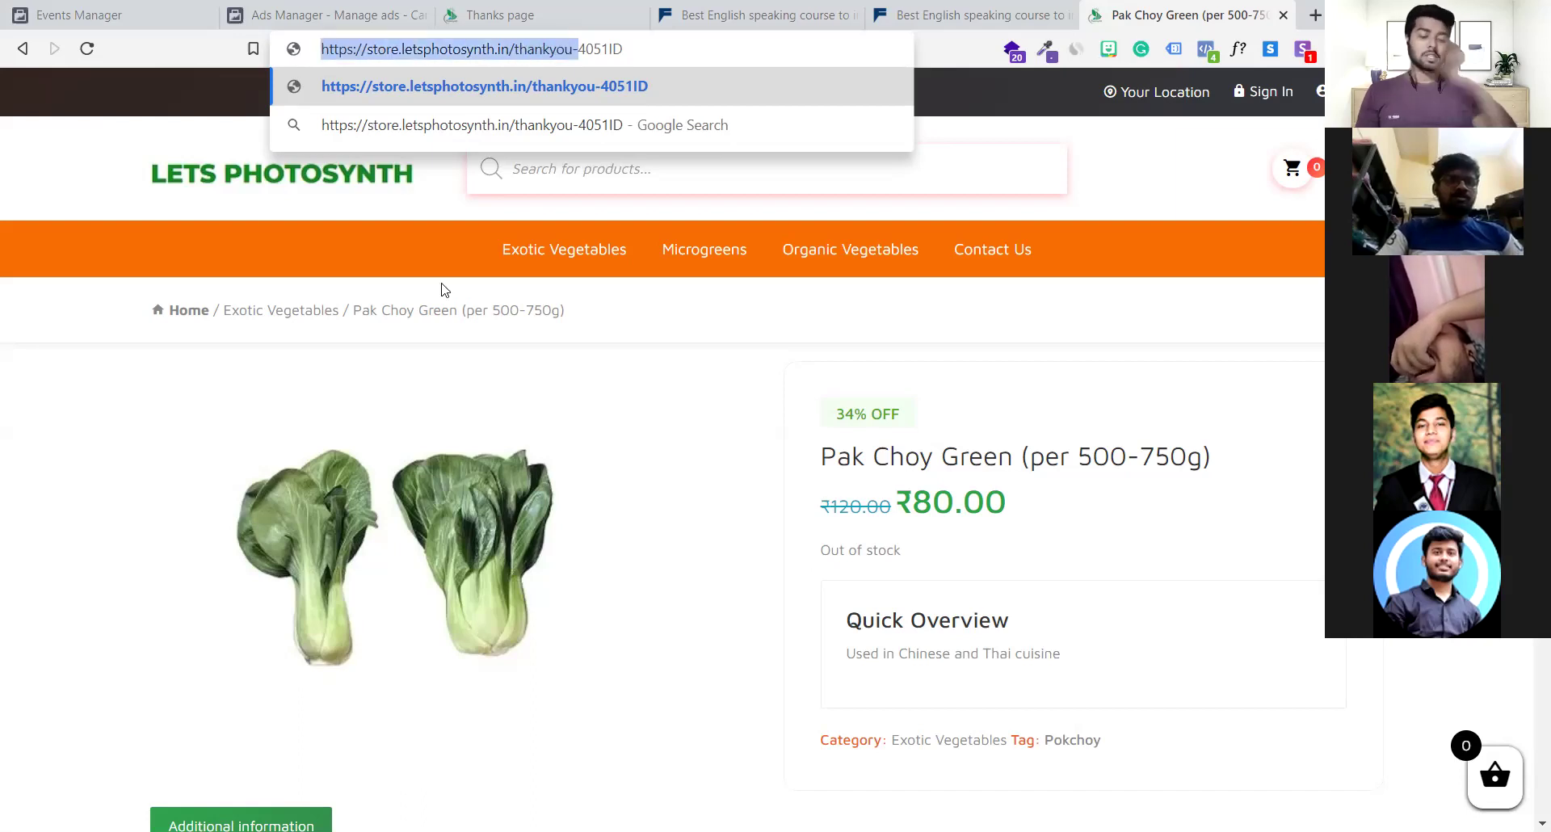
Select the full thank-you address, paste and undo, then re-mark it up to 'thankyou'
triple_click(670, 44)
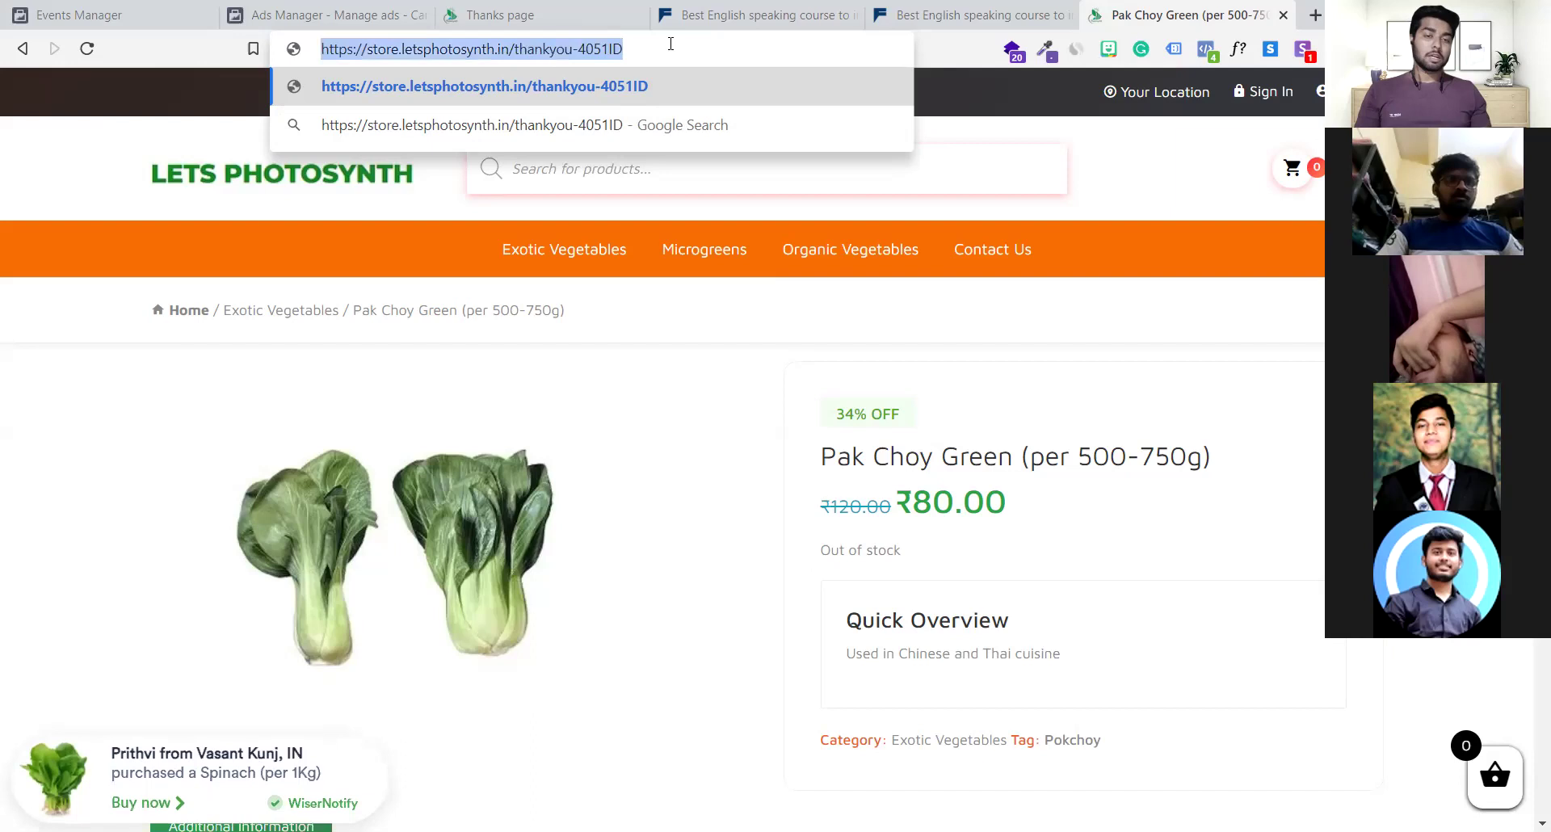
key(ctrl+v)
key(ctrl+z)
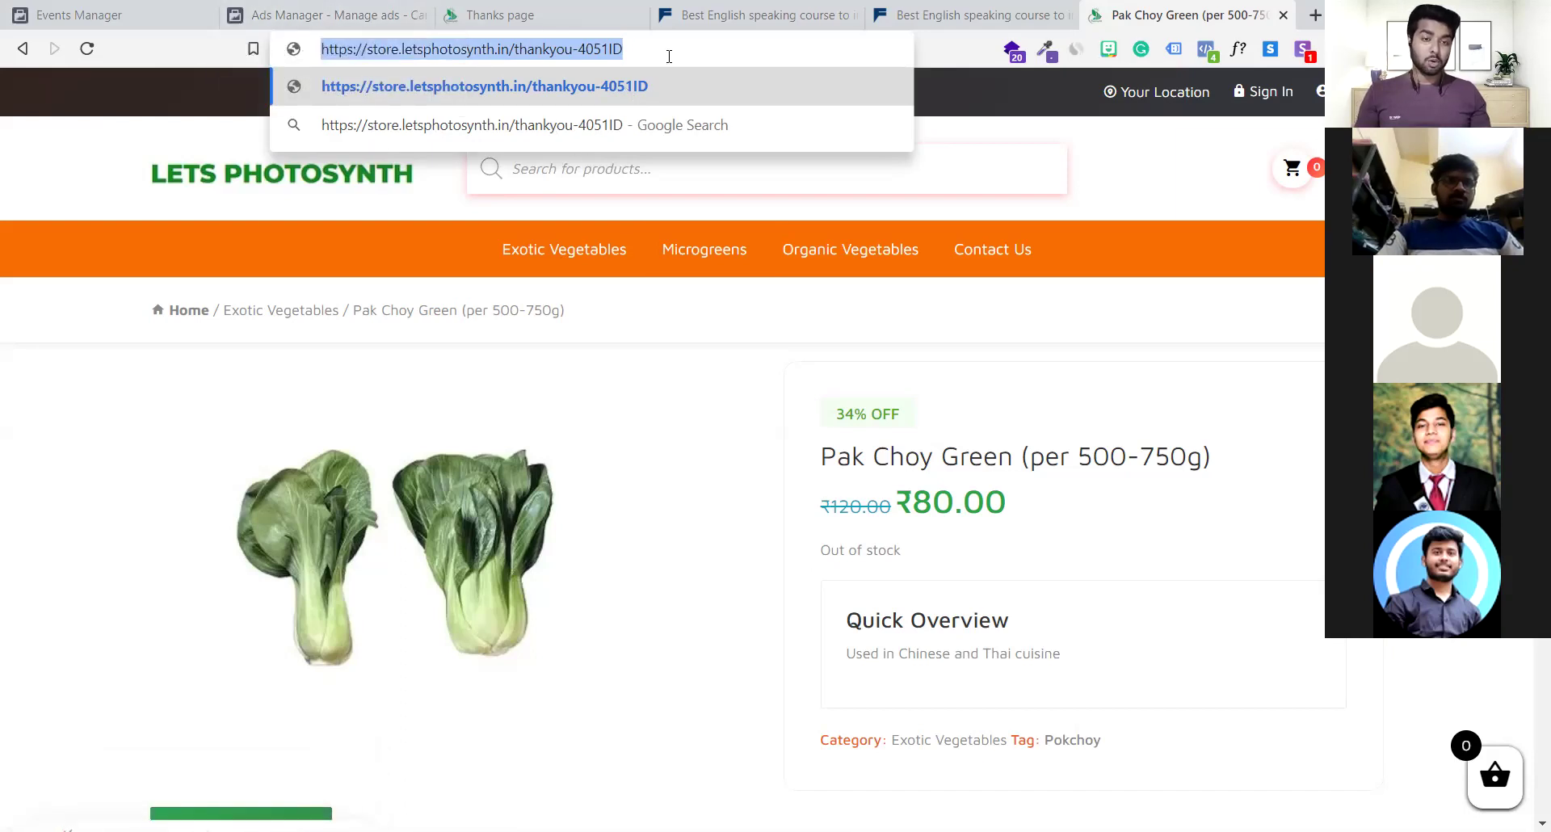
click(614, 55)
drag(574, 50, 283, 68)
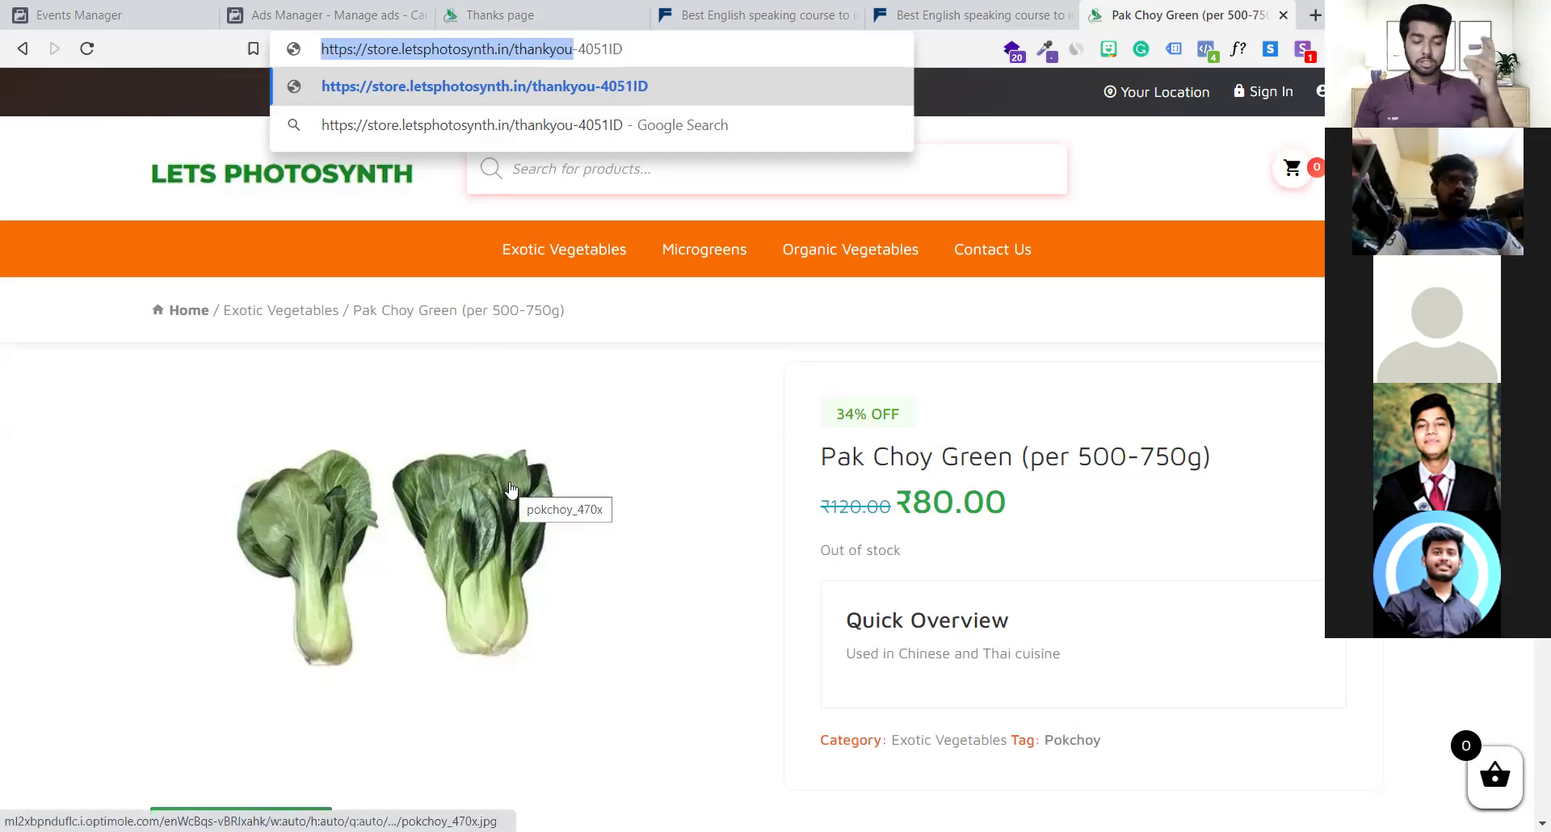
click(315, 7)
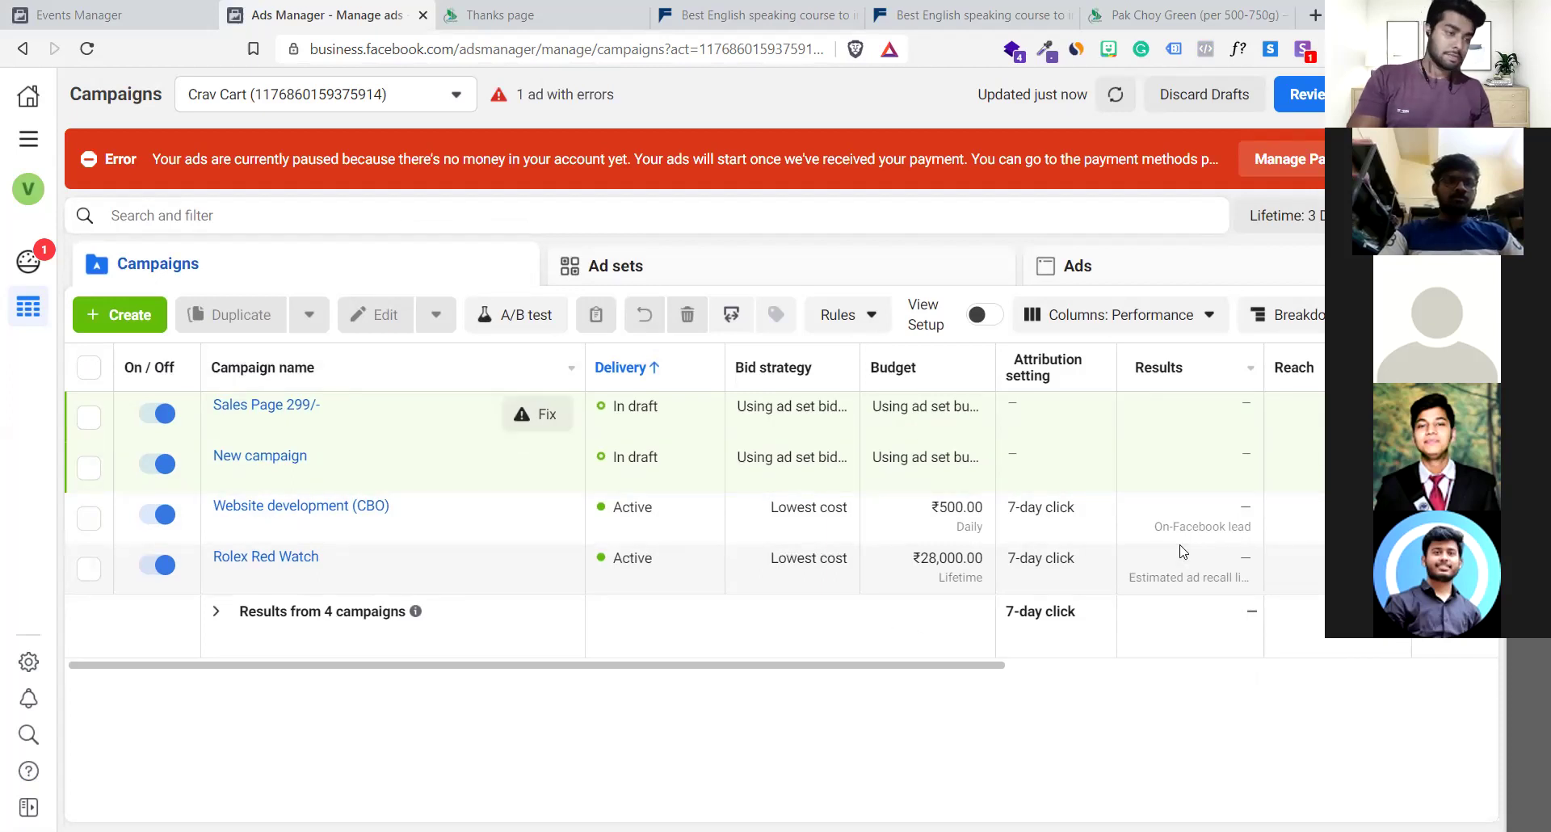
Dismiss the red unpaid-account error banner and switch to the Fluent Life landing page
click(1478, 158)
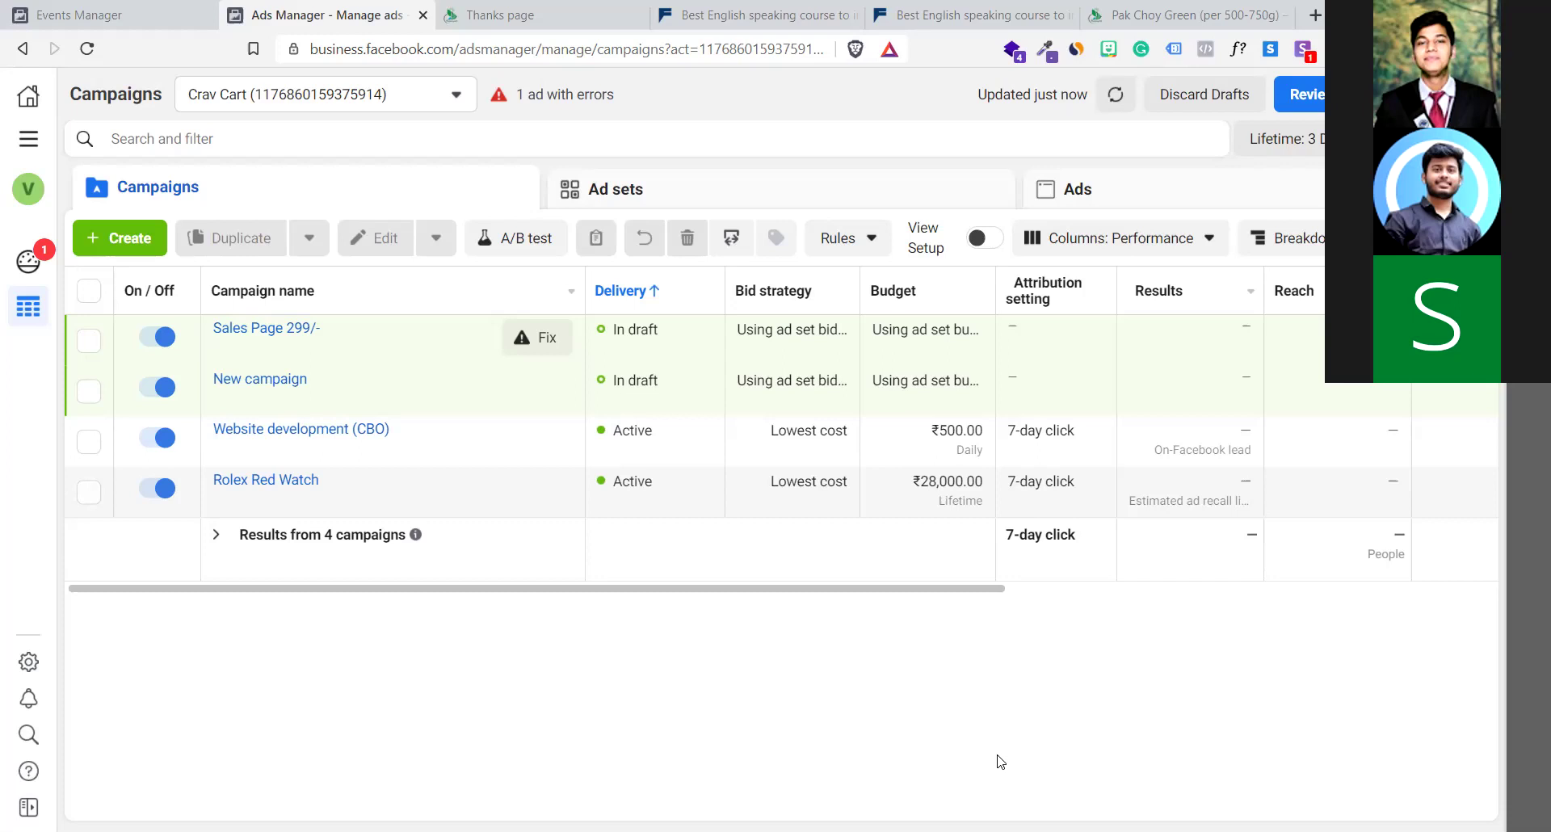
click(670, 10)
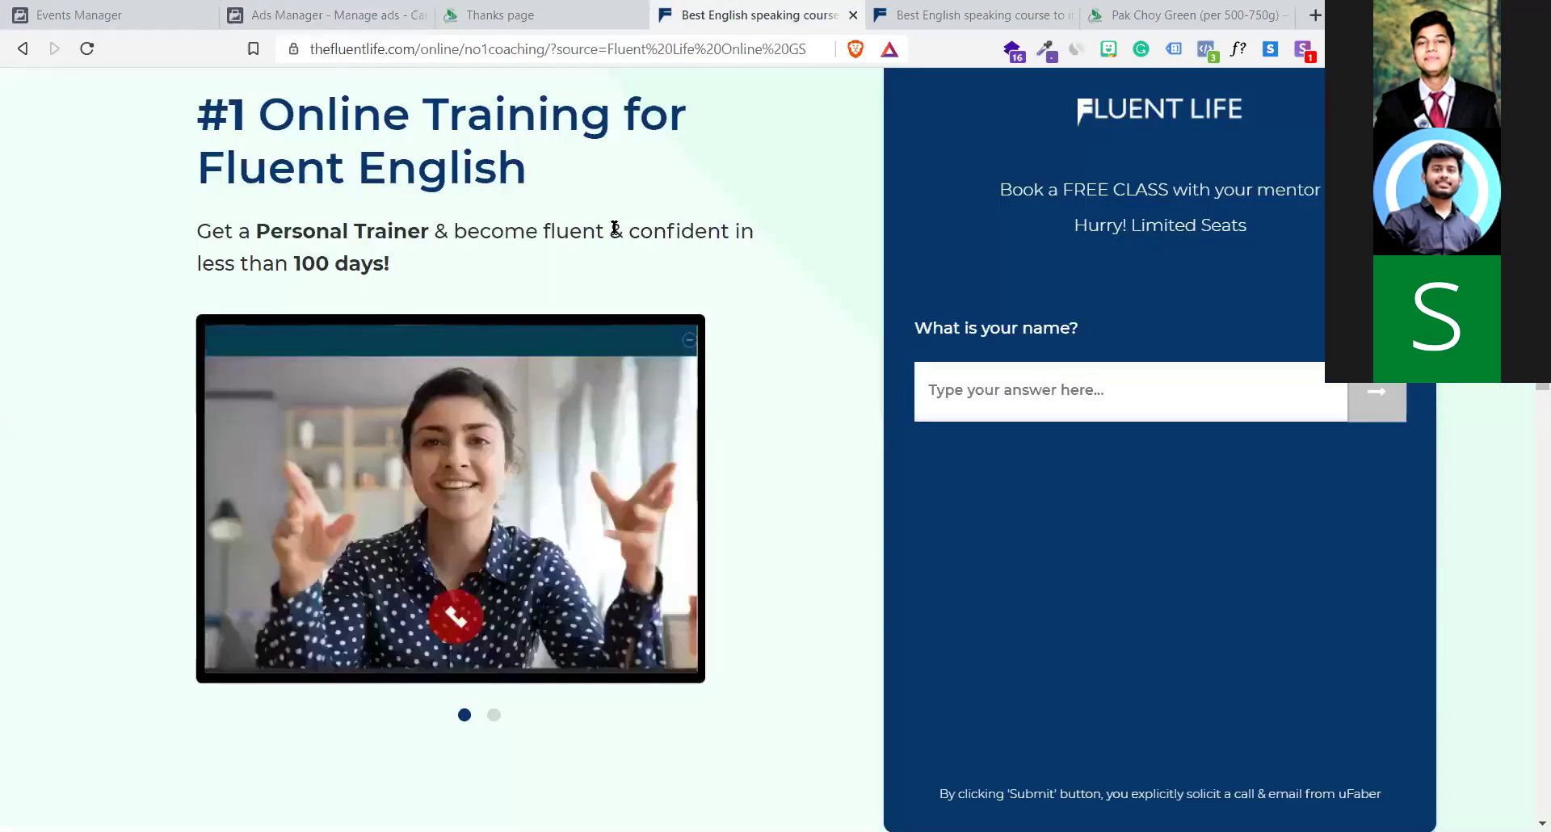
Return to the Crav Cart campaigns table in Ads Manager
click(340, 14)
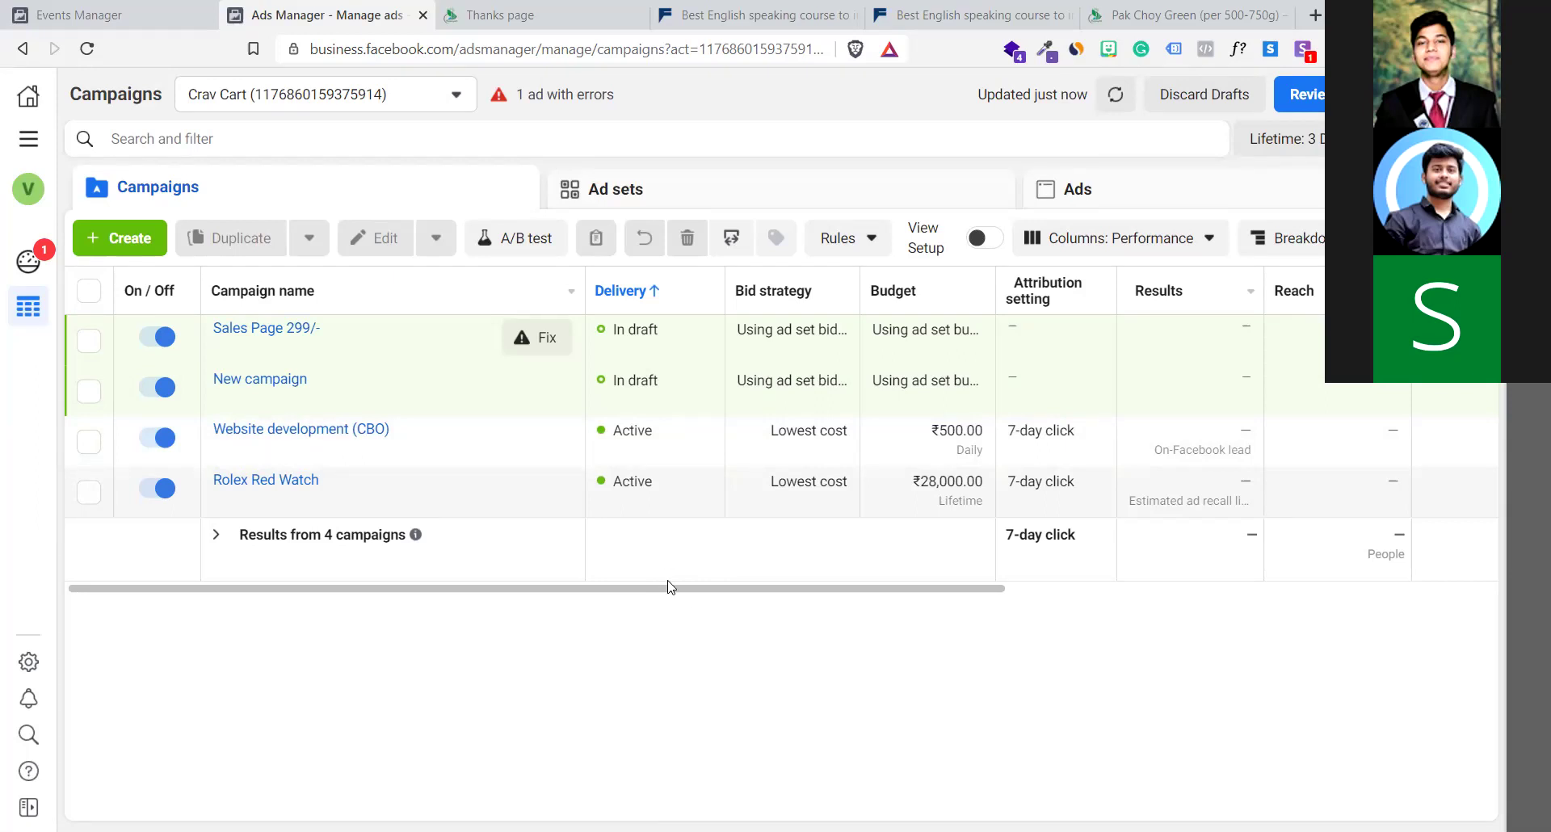
Turn off Rolex Red Watch, Sales Page 299/- and Website development (CBO), then deselect their rows
drag(669, 590, 485, 644)
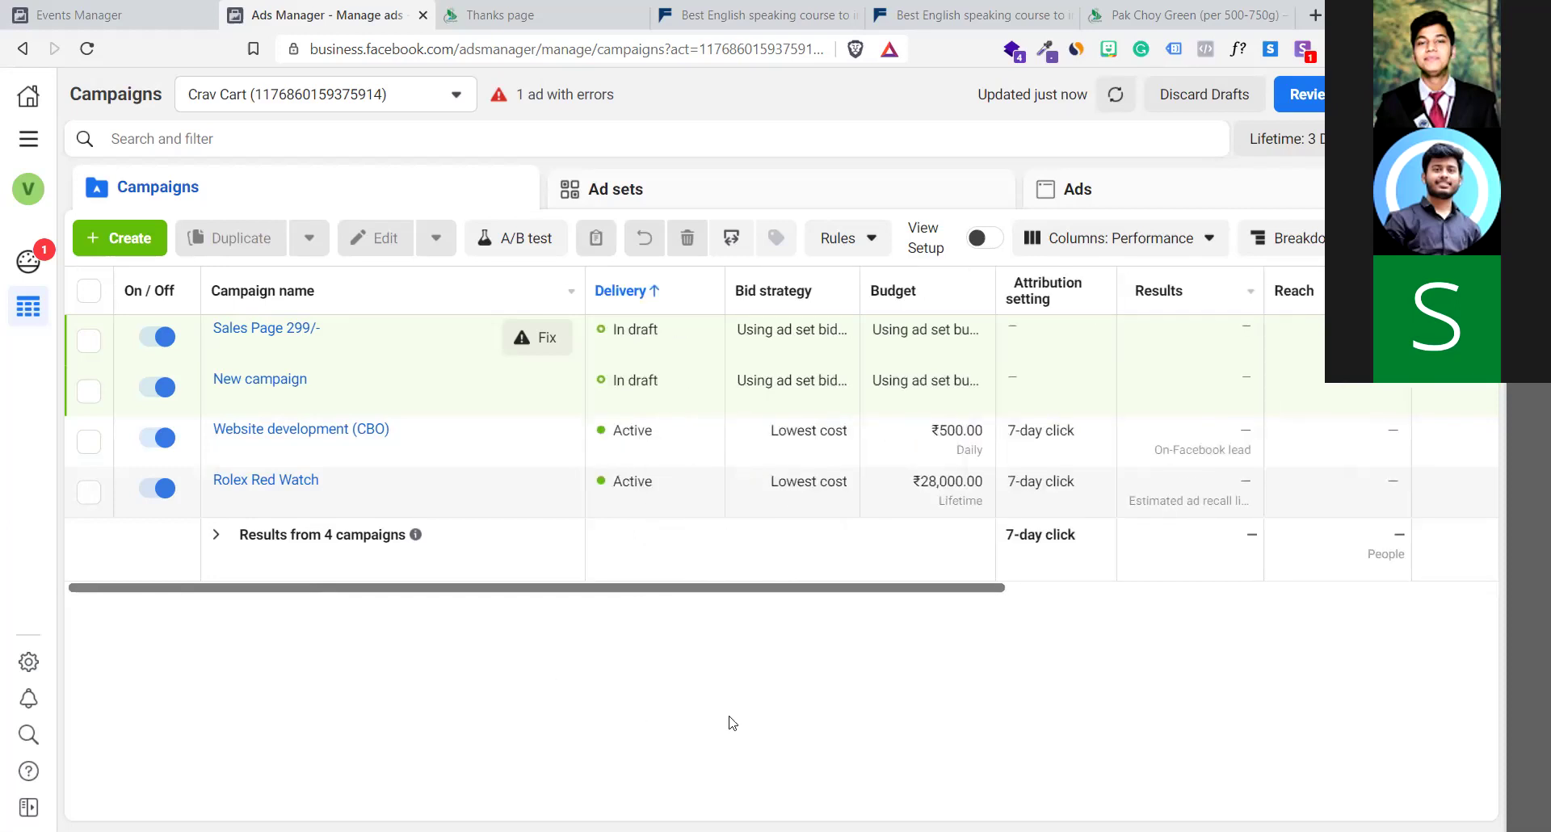
click(161, 488)
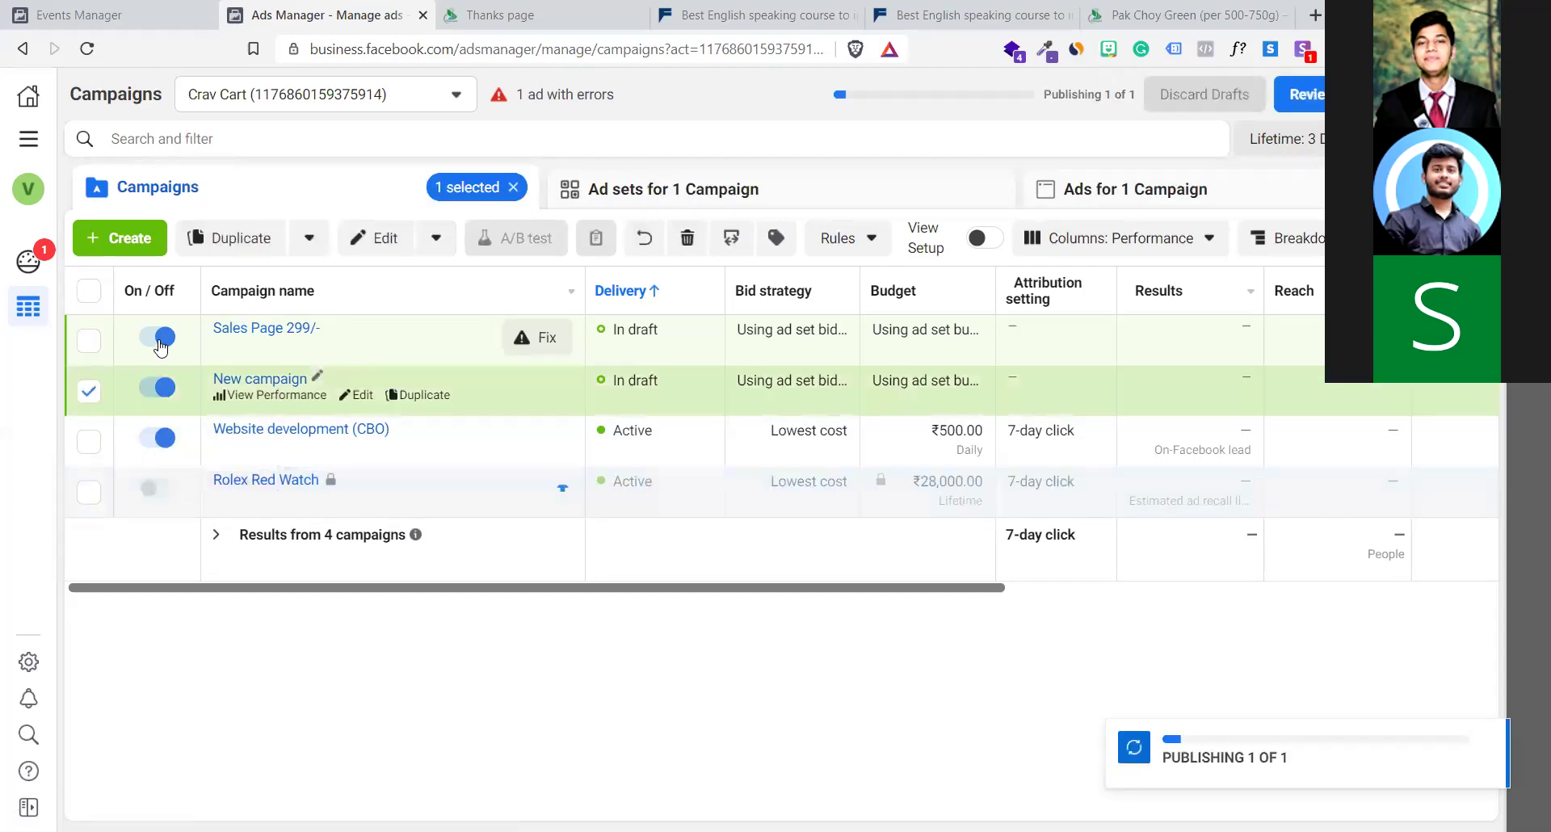
click(160, 337)
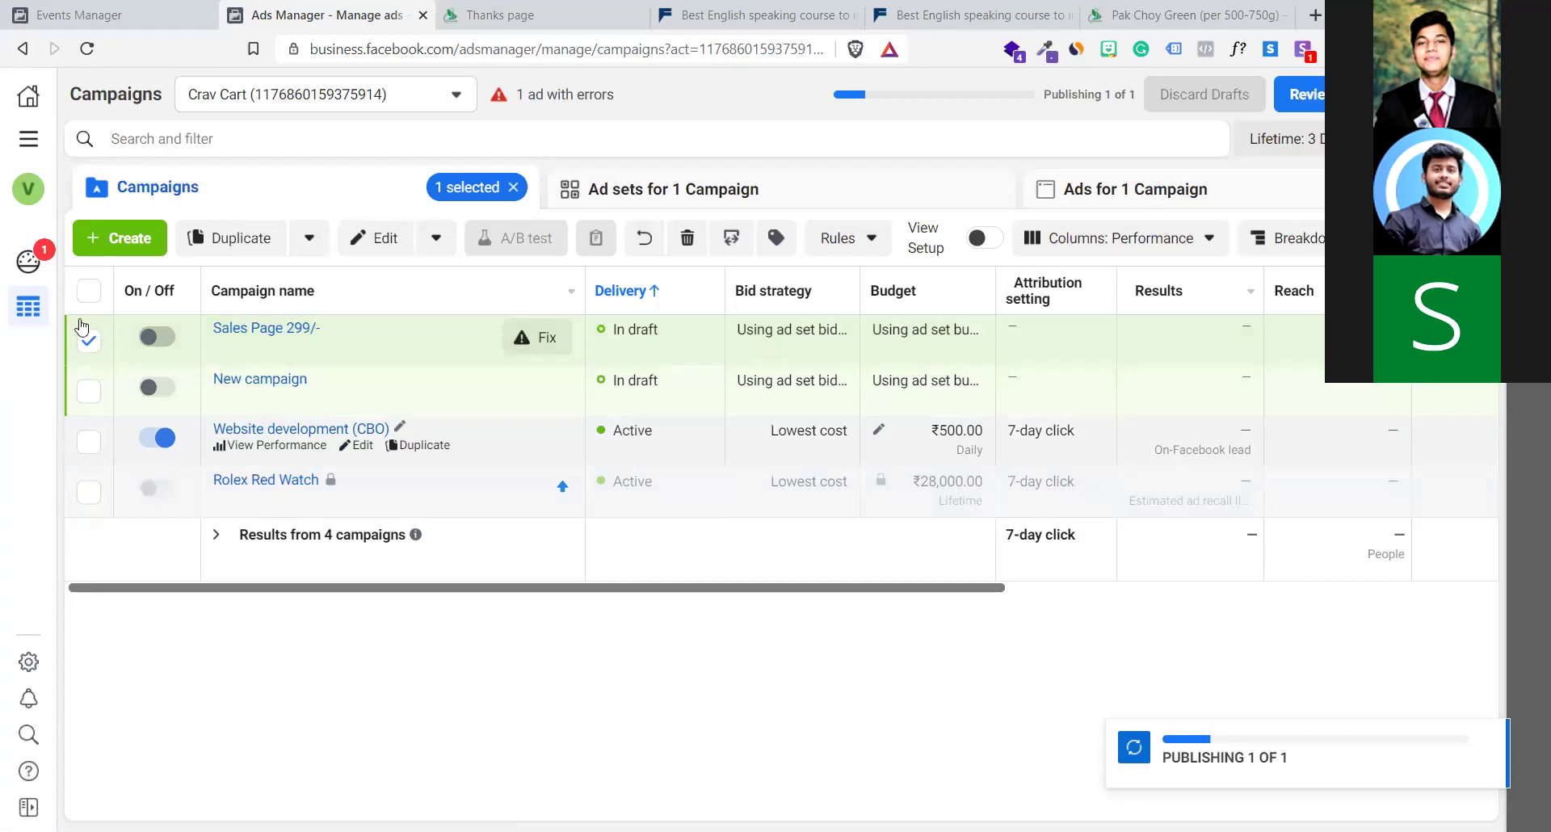
click(84, 442)
click(84, 447)
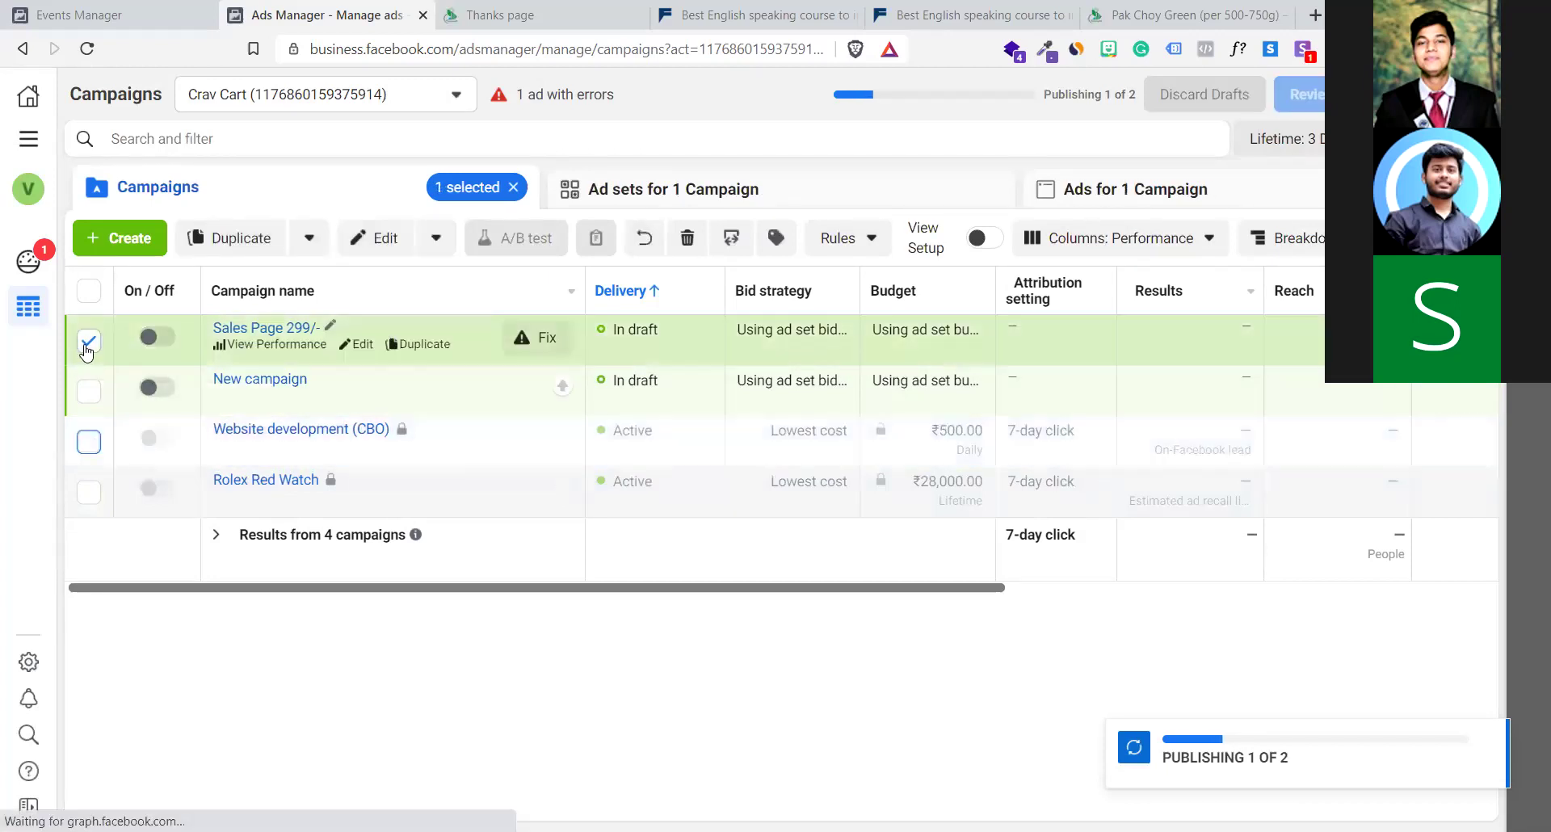
click(88, 344)
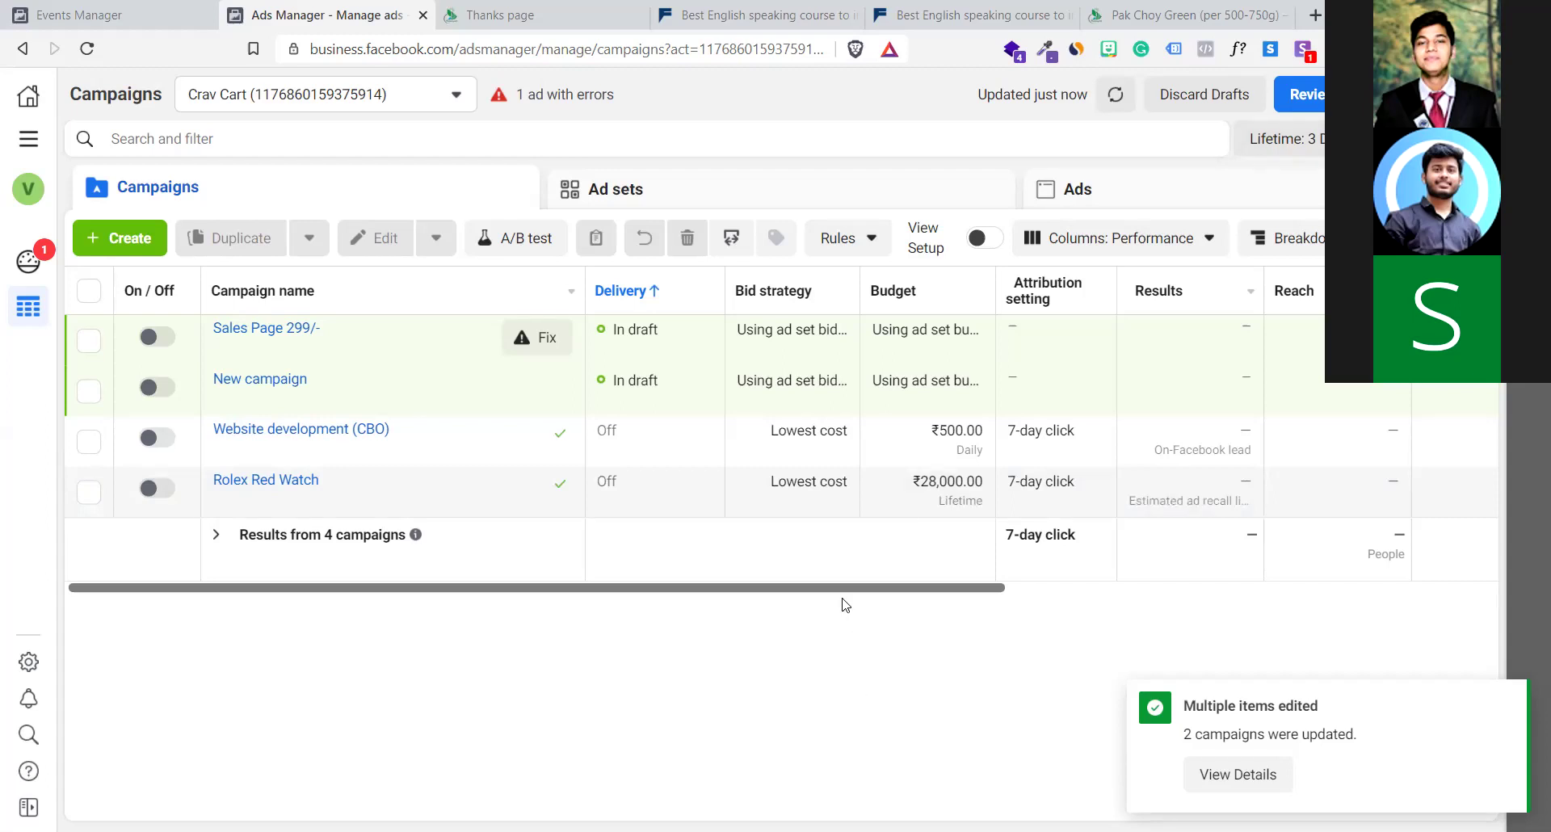
drag(848, 589, 789, 573)
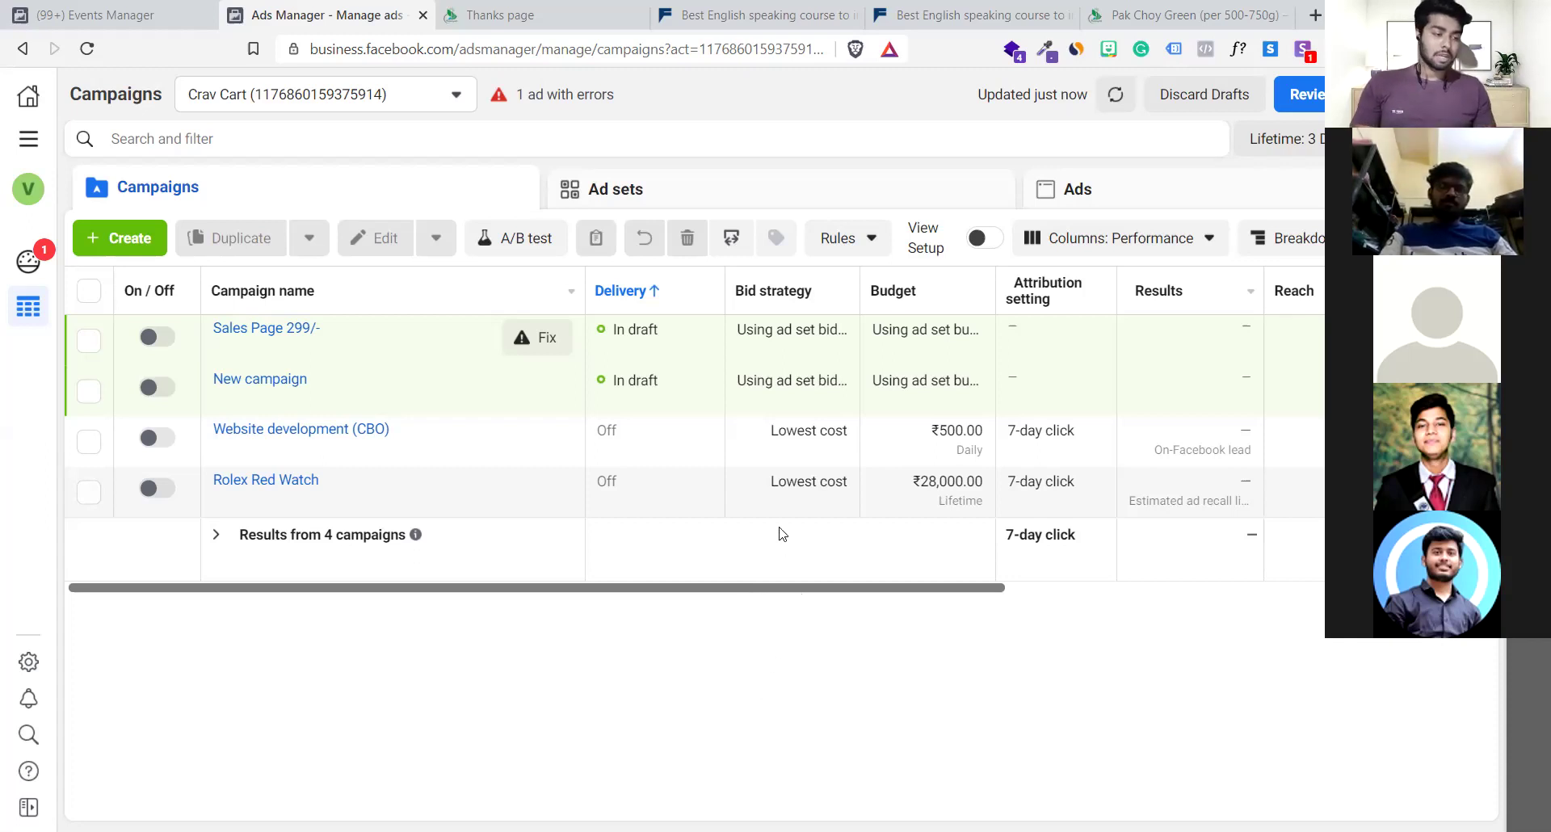
drag(788, 591, 757, 604)
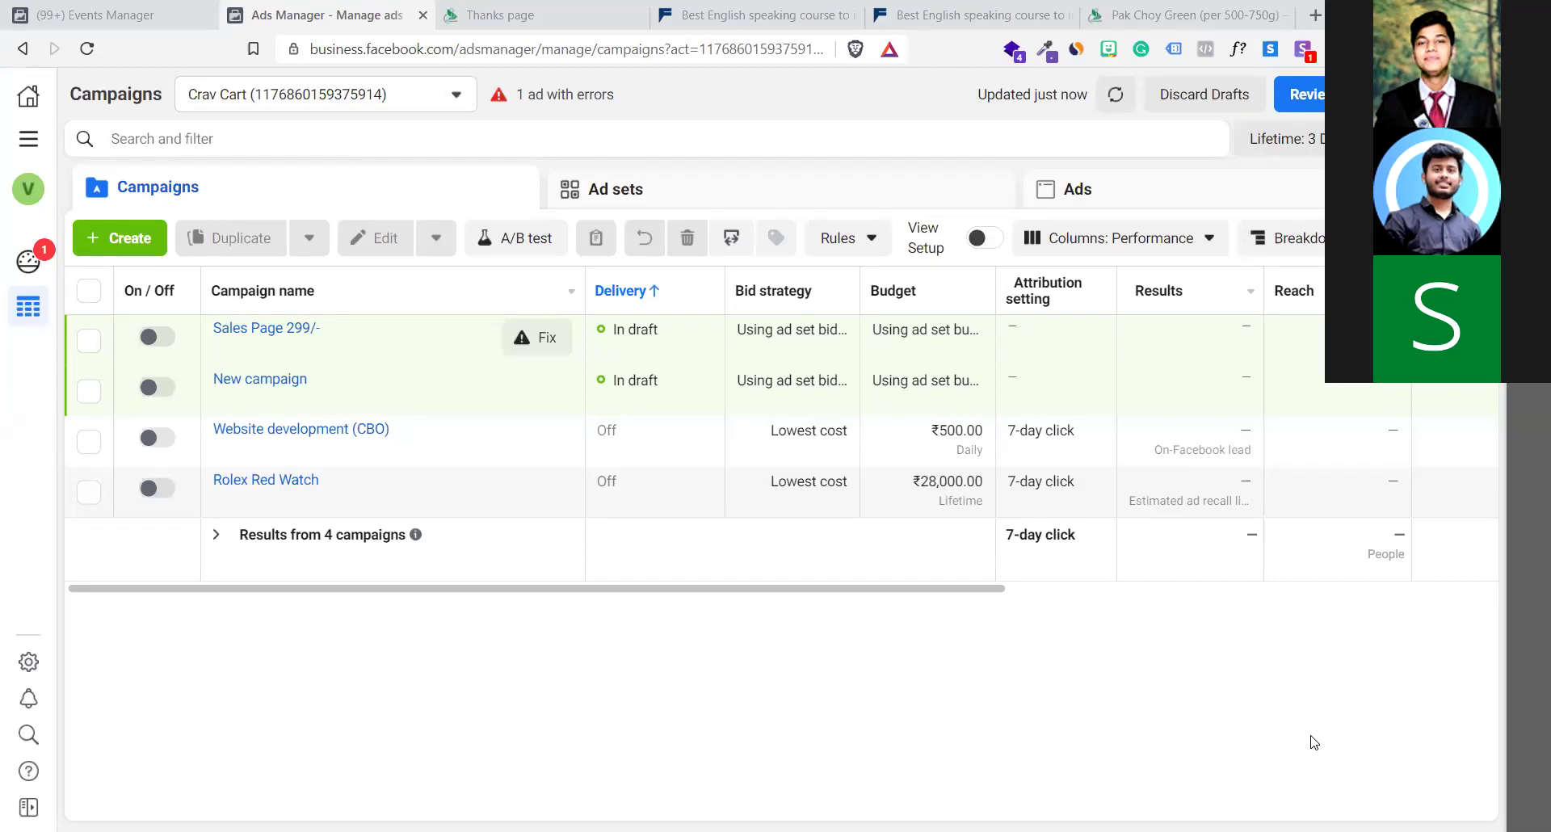
Expand the left navigation panel from the account avatar and close the account switcher
click(44, 194)
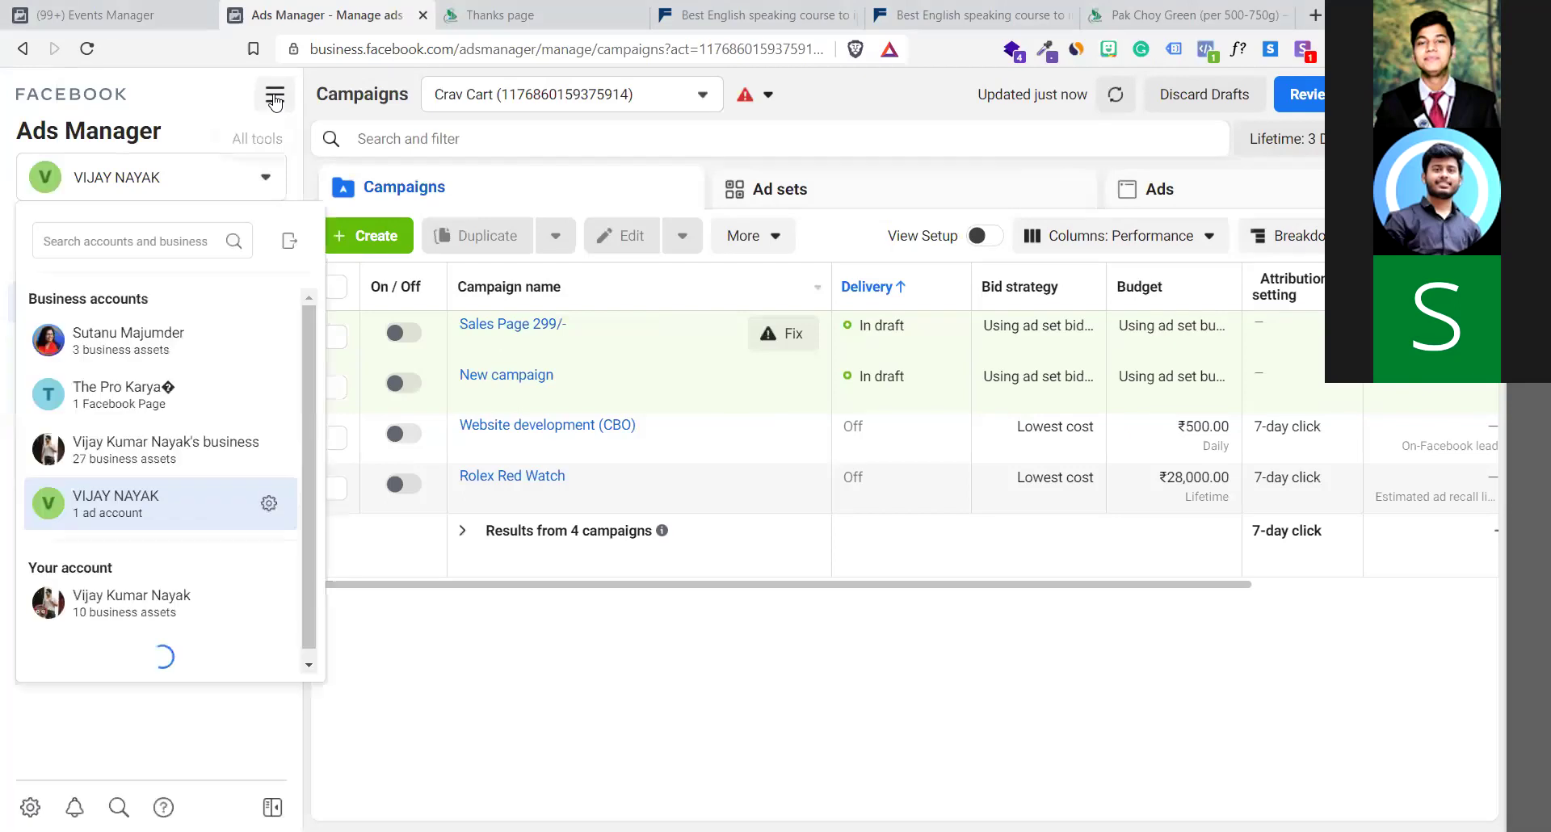
click(928, 105)
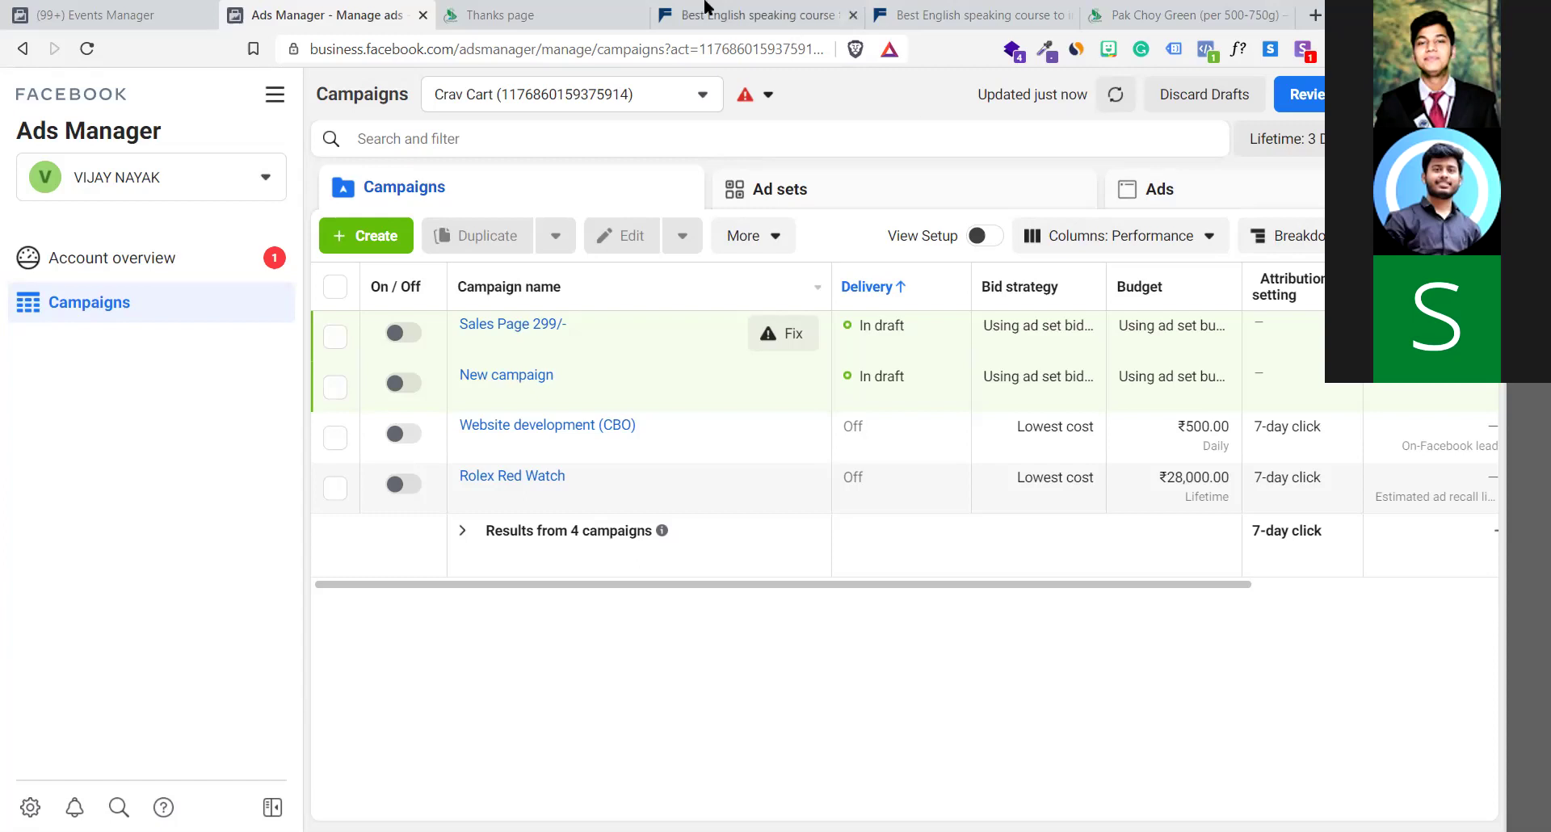
click(275, 94)
click(941, 133)
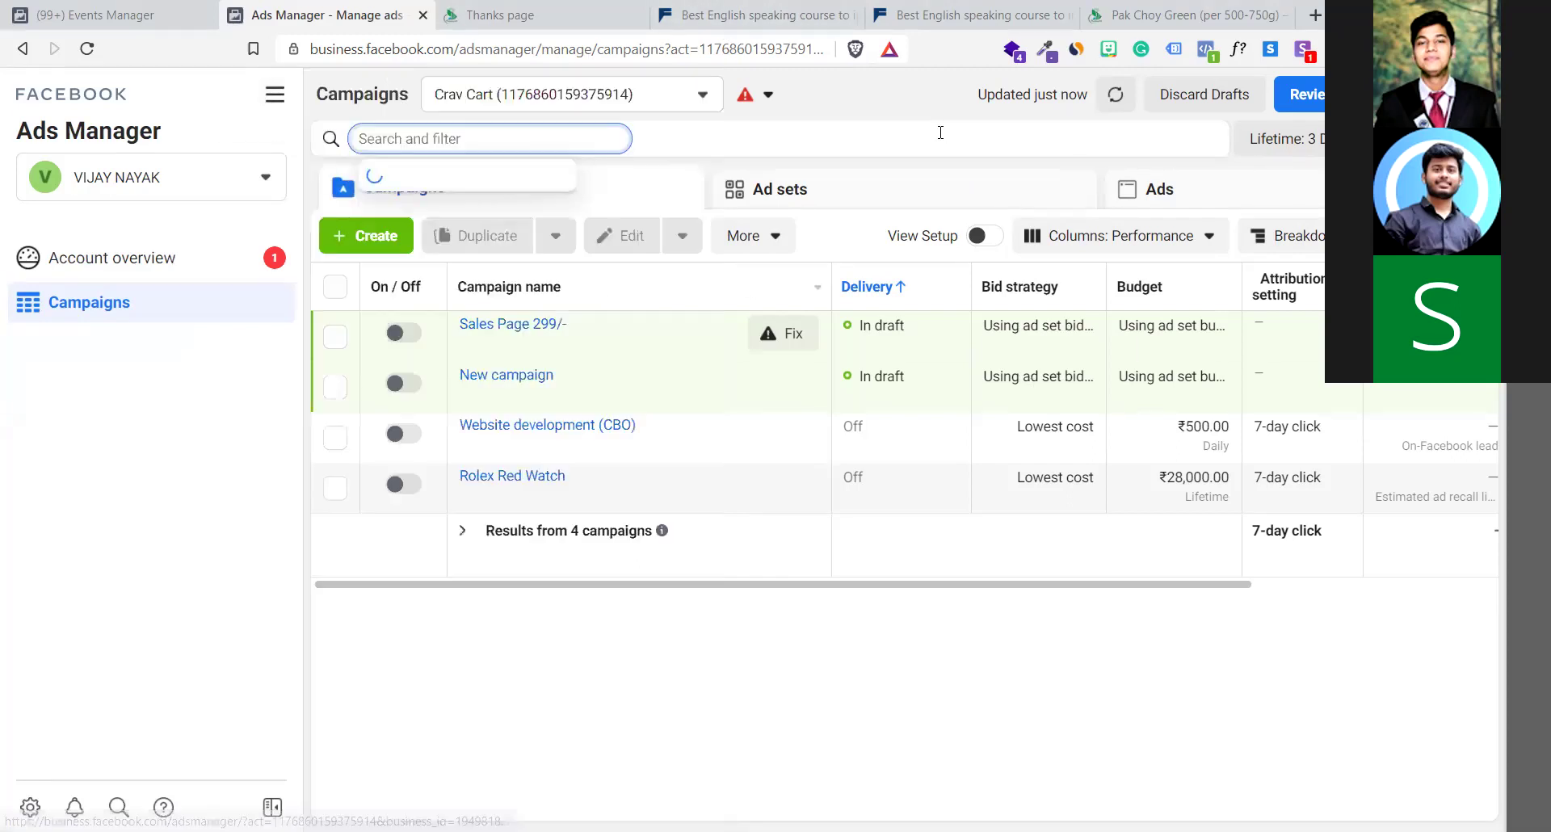
click(571, 741)
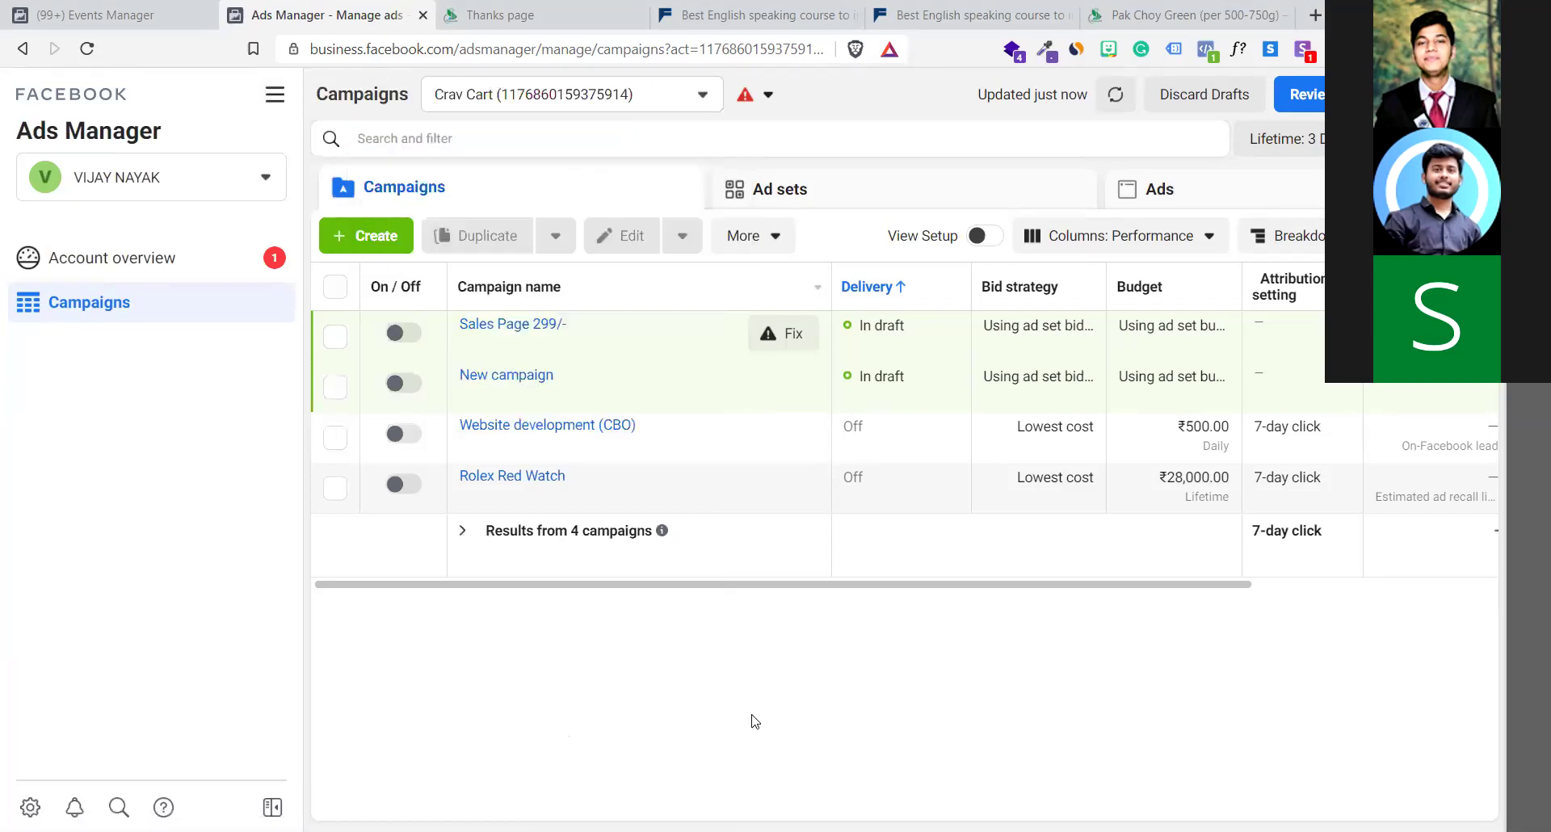